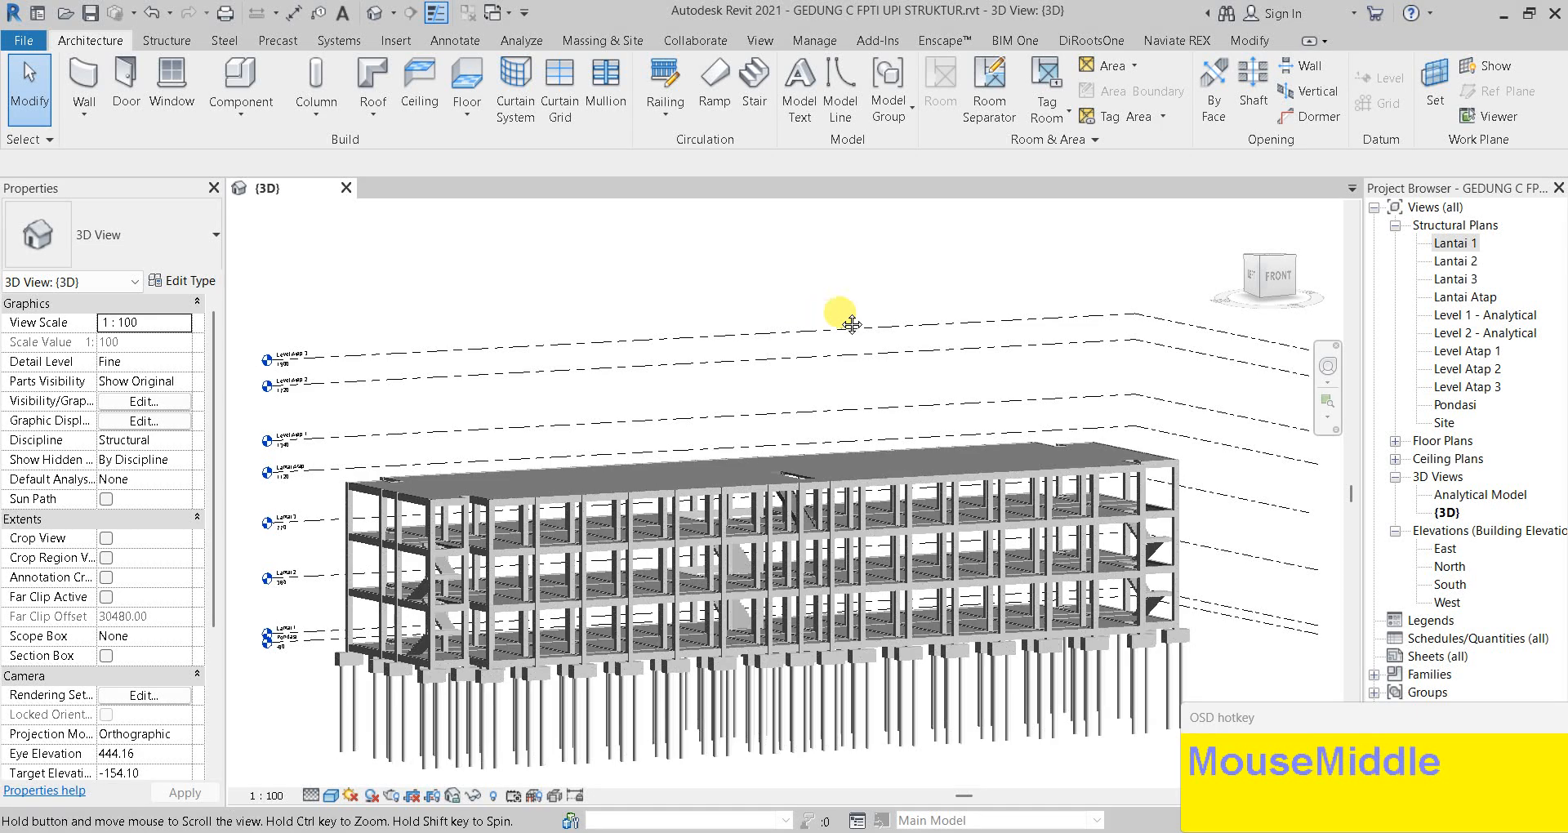
Open the Lantai 1 structural floor plan and zoom in on it
double_click(1453, 243)
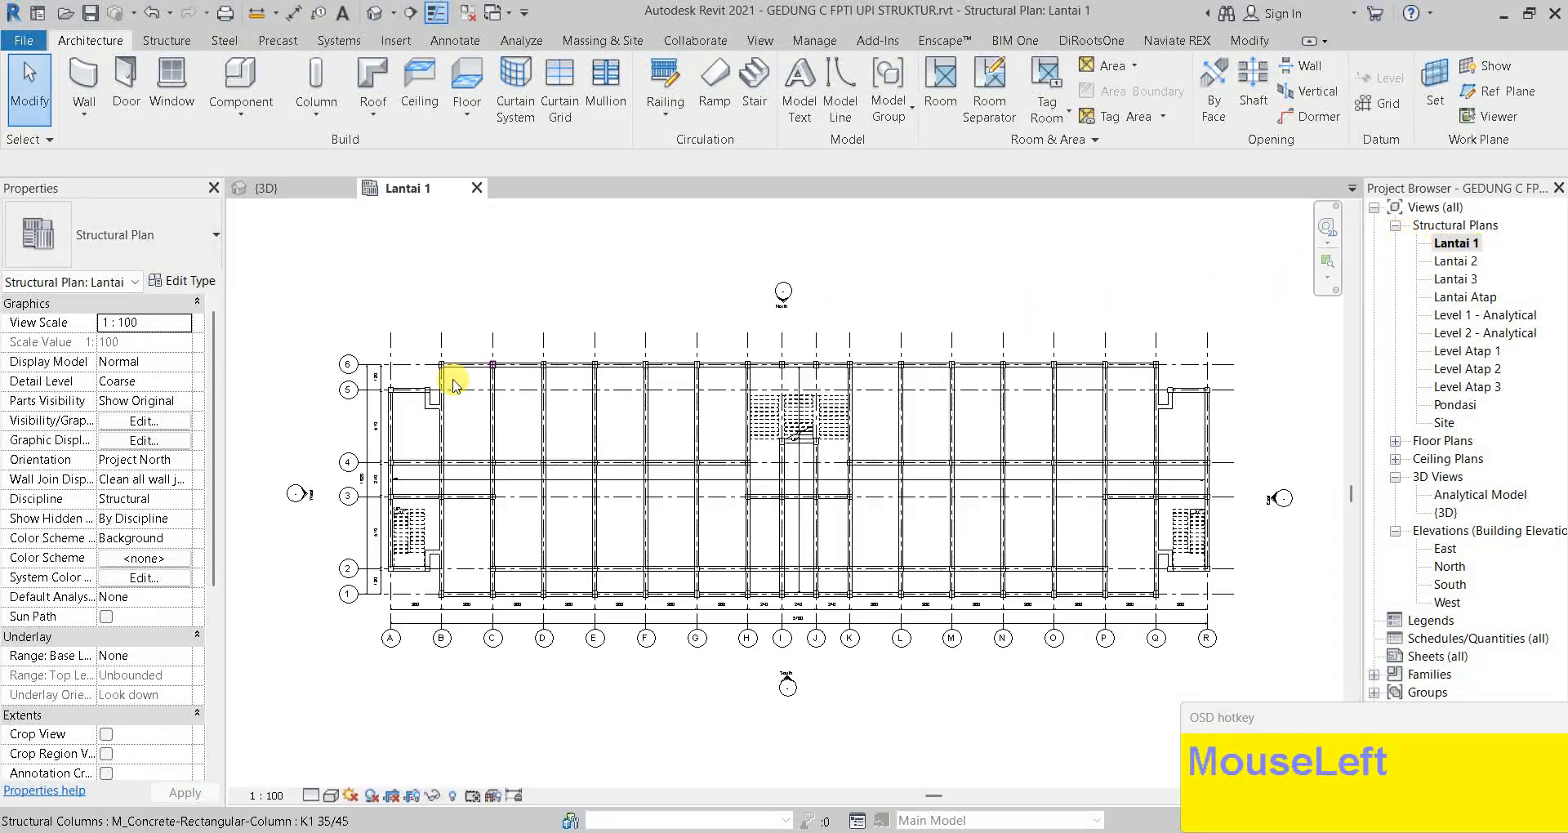
scroll(522, 409, up, 1)
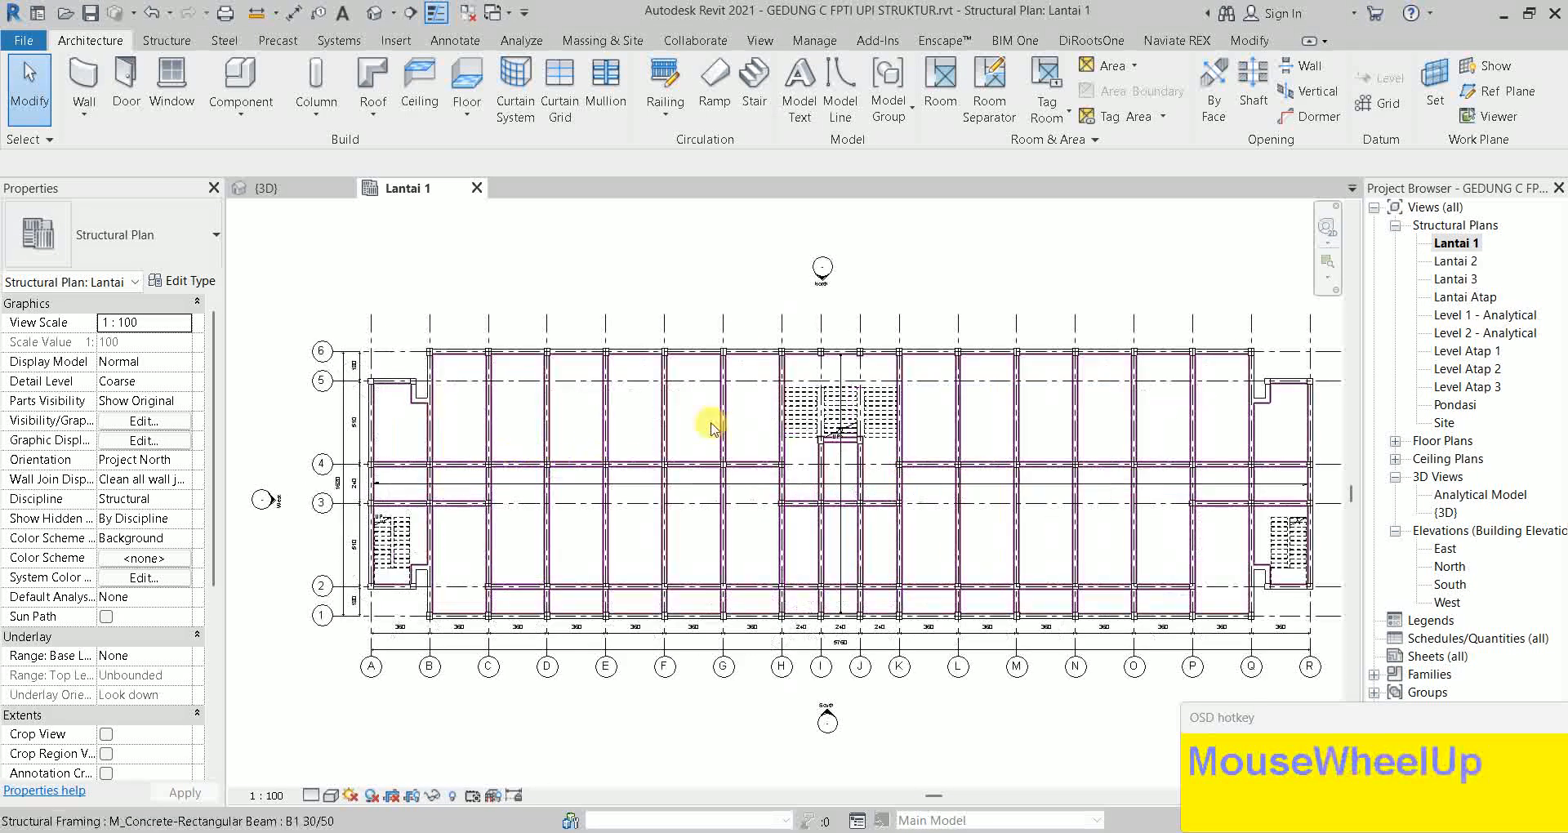
Enter the PL 15 cm floor's boundary sketch and inspect its upper-left bays
double_click(527, 540)
scroll(501, 467, up, 5)
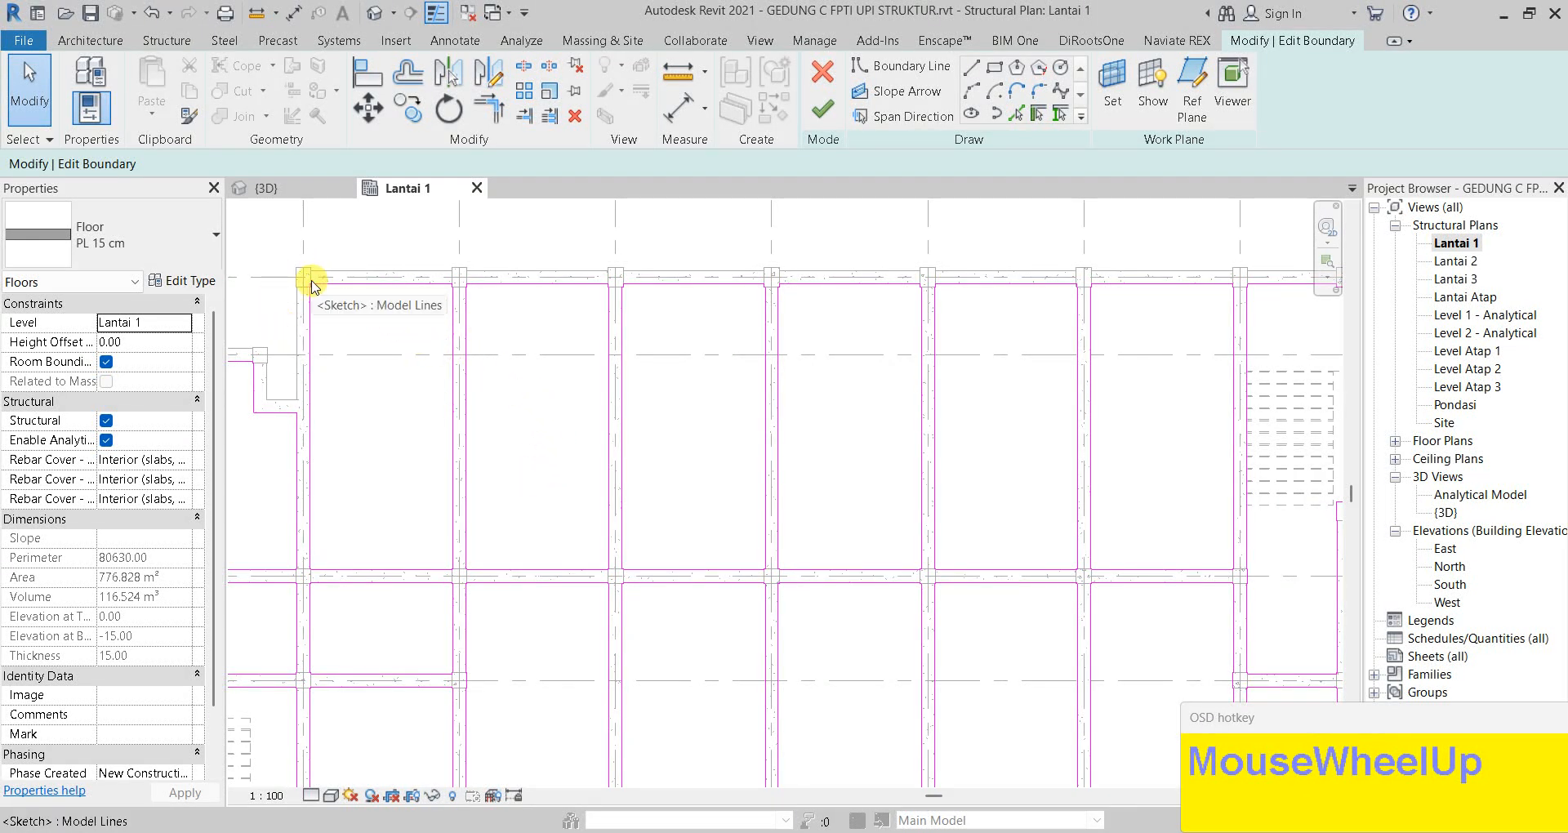
scroll(311, 286, down, 4)
scroll(1136, 558, up, 3)
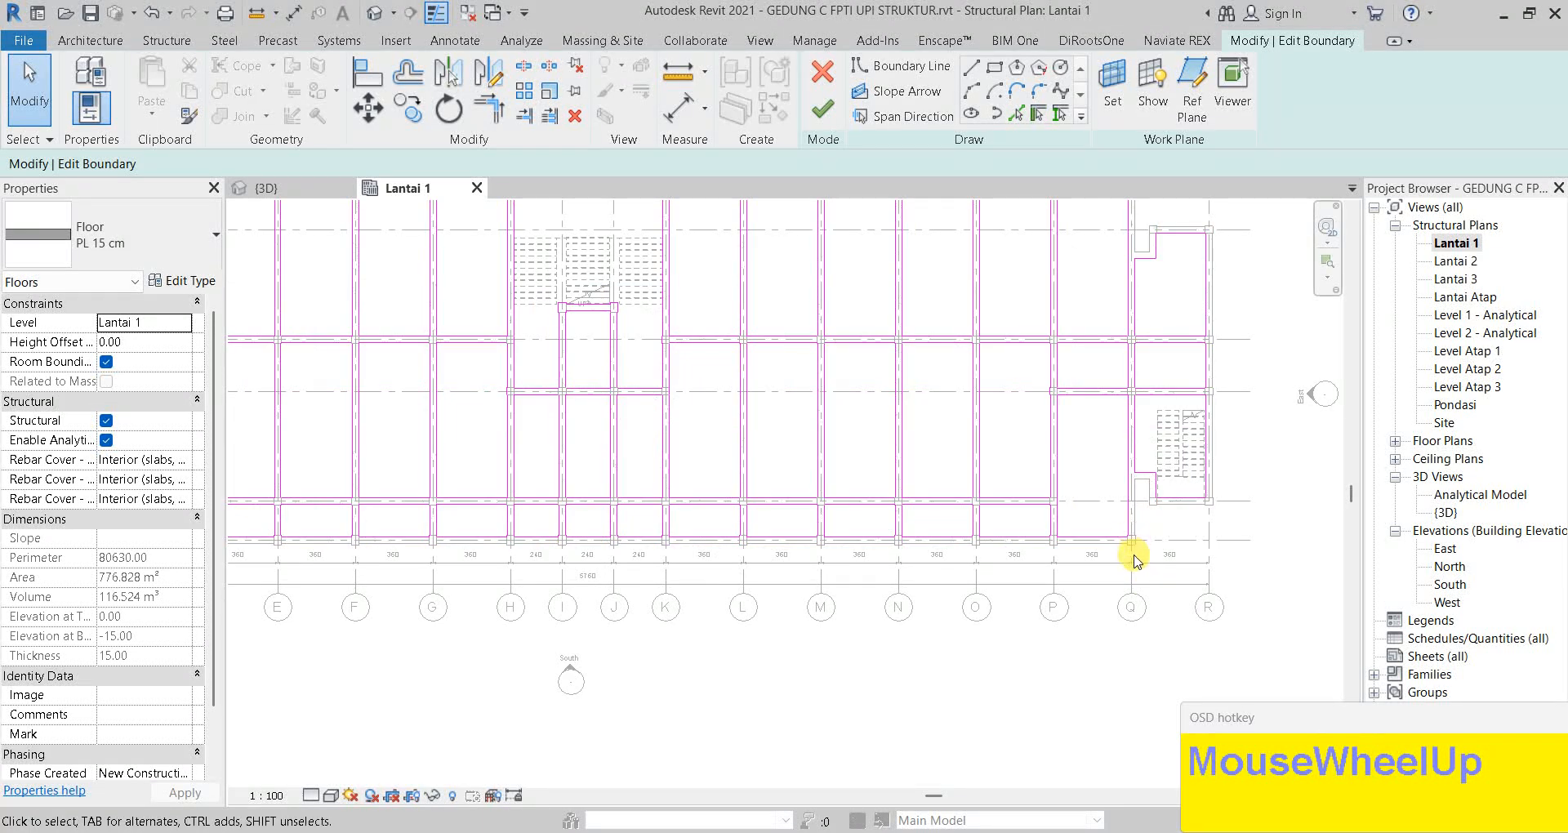
scroll(726, 483, down, 1)
middle_drag(712, 485, 924, 512)
scroll(405, 318, up, 2)
middle_drag(400, 318, 444, 393)
scroll(444, 360, up, 2)
scroll(361, 281, up, 3)
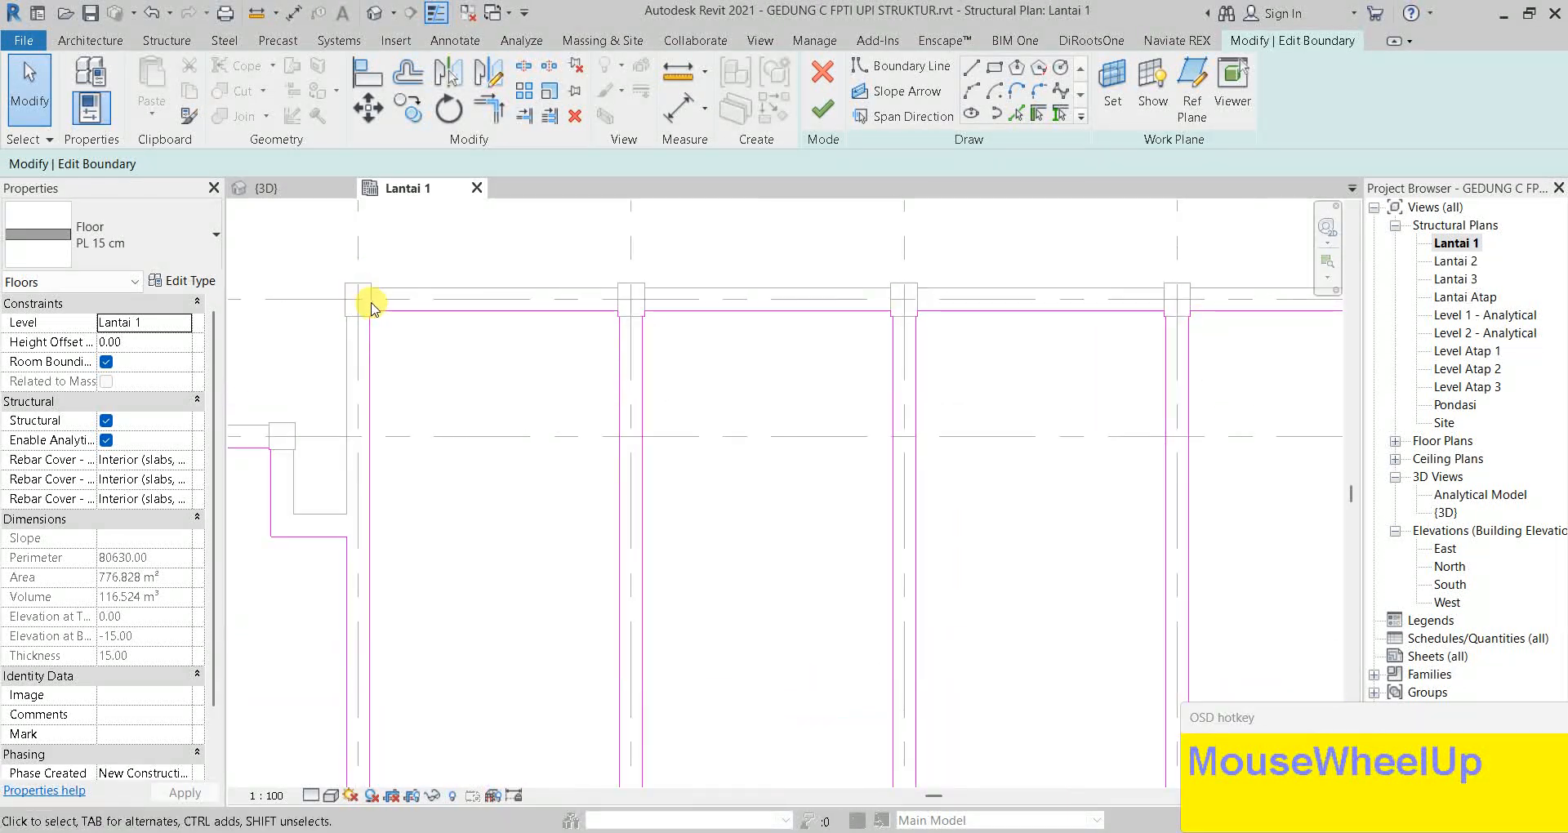
scroll(553, 578, down, 1)
middle_drag(553, 578, 504, 419)
scroll(693, 553, down, 1)
Check the outline along the top beams and east wing, then finish the boundary edit
middle_drag(693, 559, 621, 613)
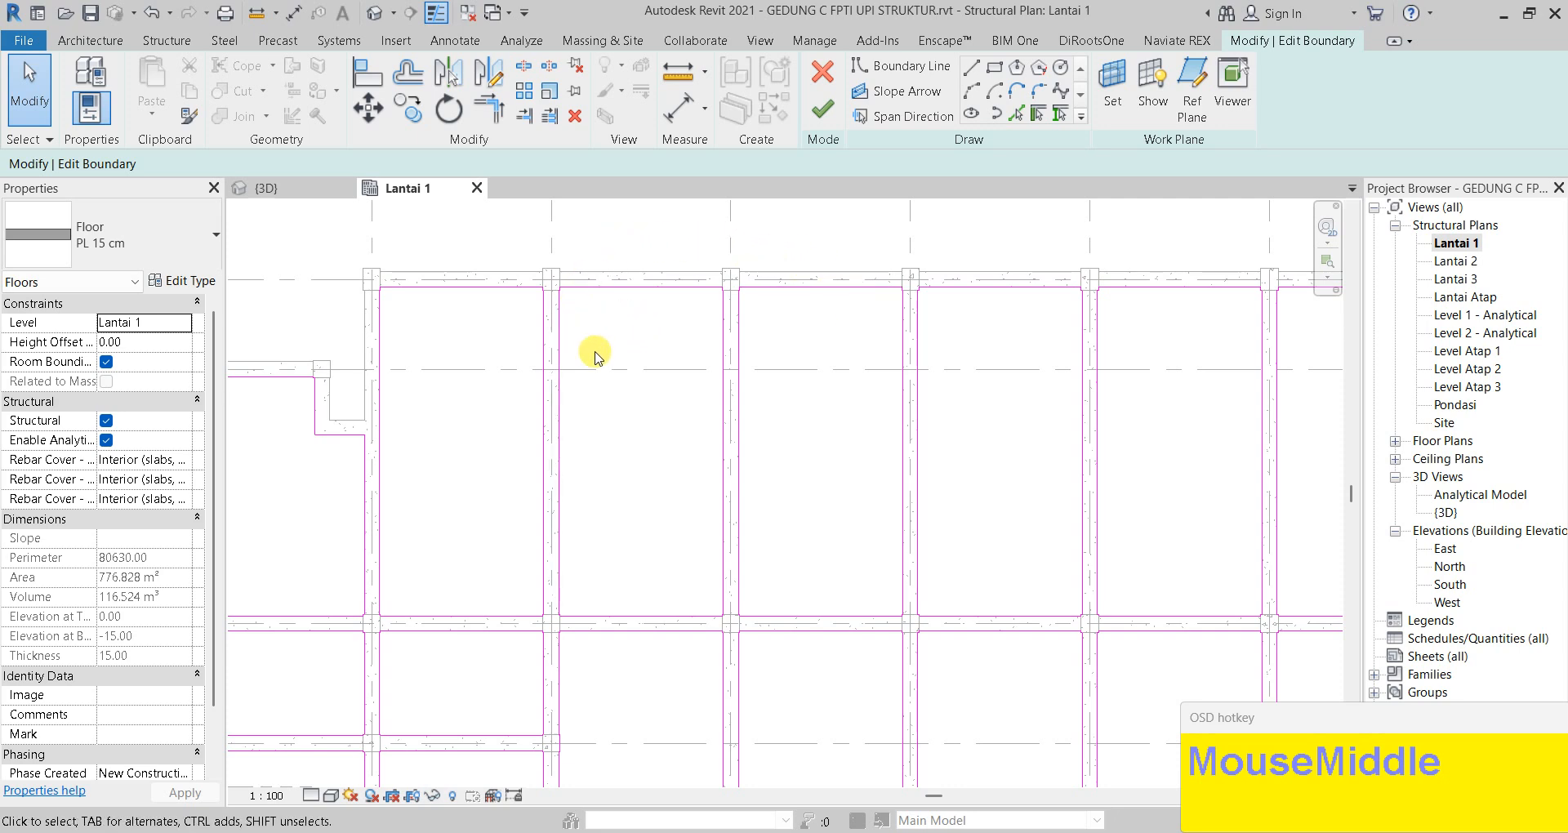
scroll(655, 438, down, 1)
scroll(553, 592, up, 3)
scroll(585, 560, up, 1)
scroll(711, 536, down, 5)
middle_drag(1049, 452, 858, 417)
scroll(890, 465, down, 2)
middle_drag(890, 465, 504, 499)
scroll(710, 494, up, 2)
scroll(674, 484, down, 1)
scroll(975, 470, down, 1)
middle_drag(968, 472, 651, 431)
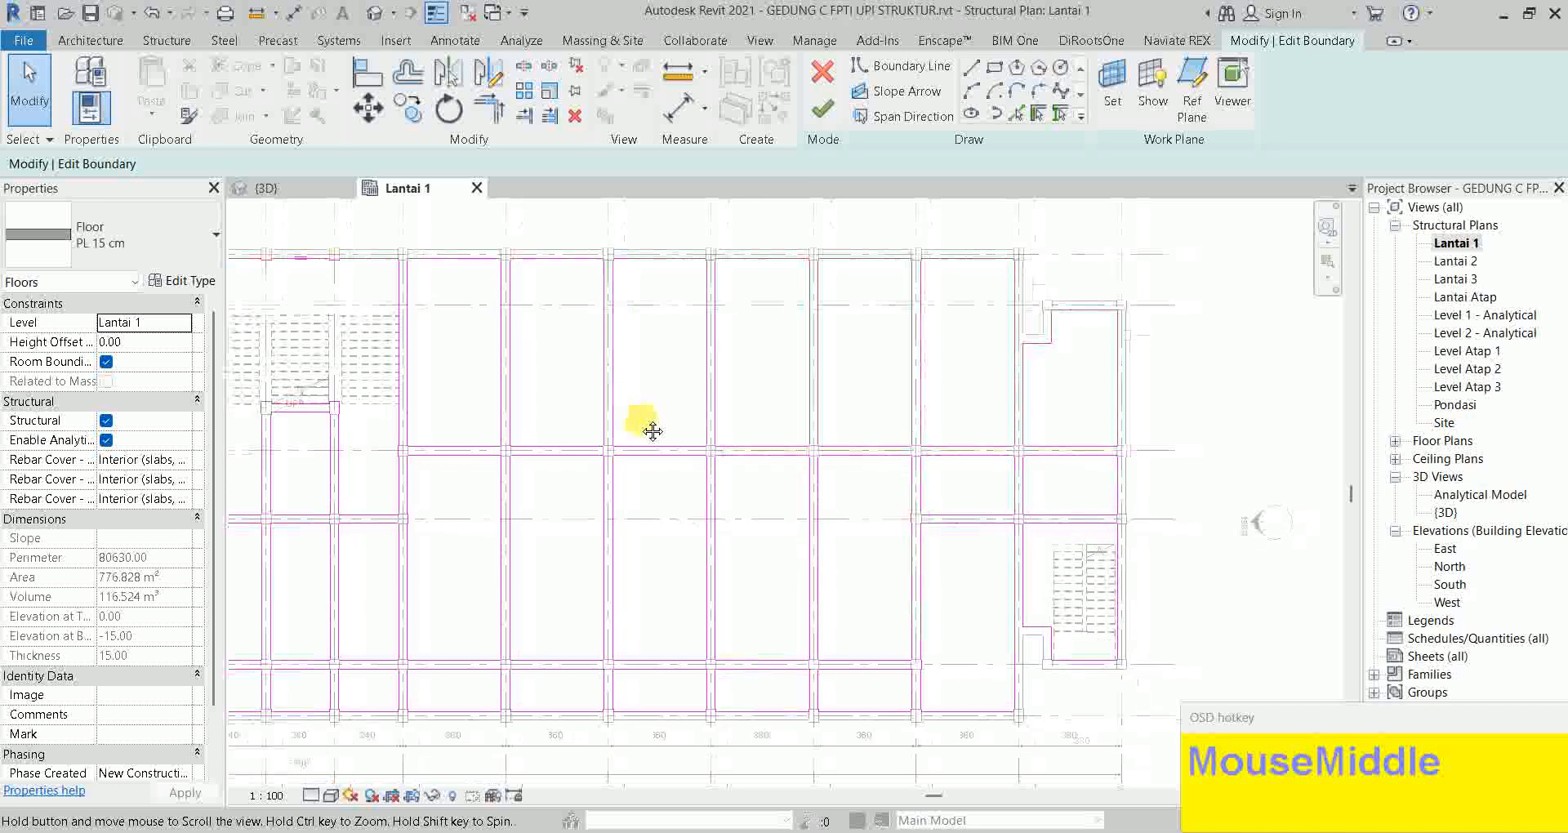
click(829, 129)
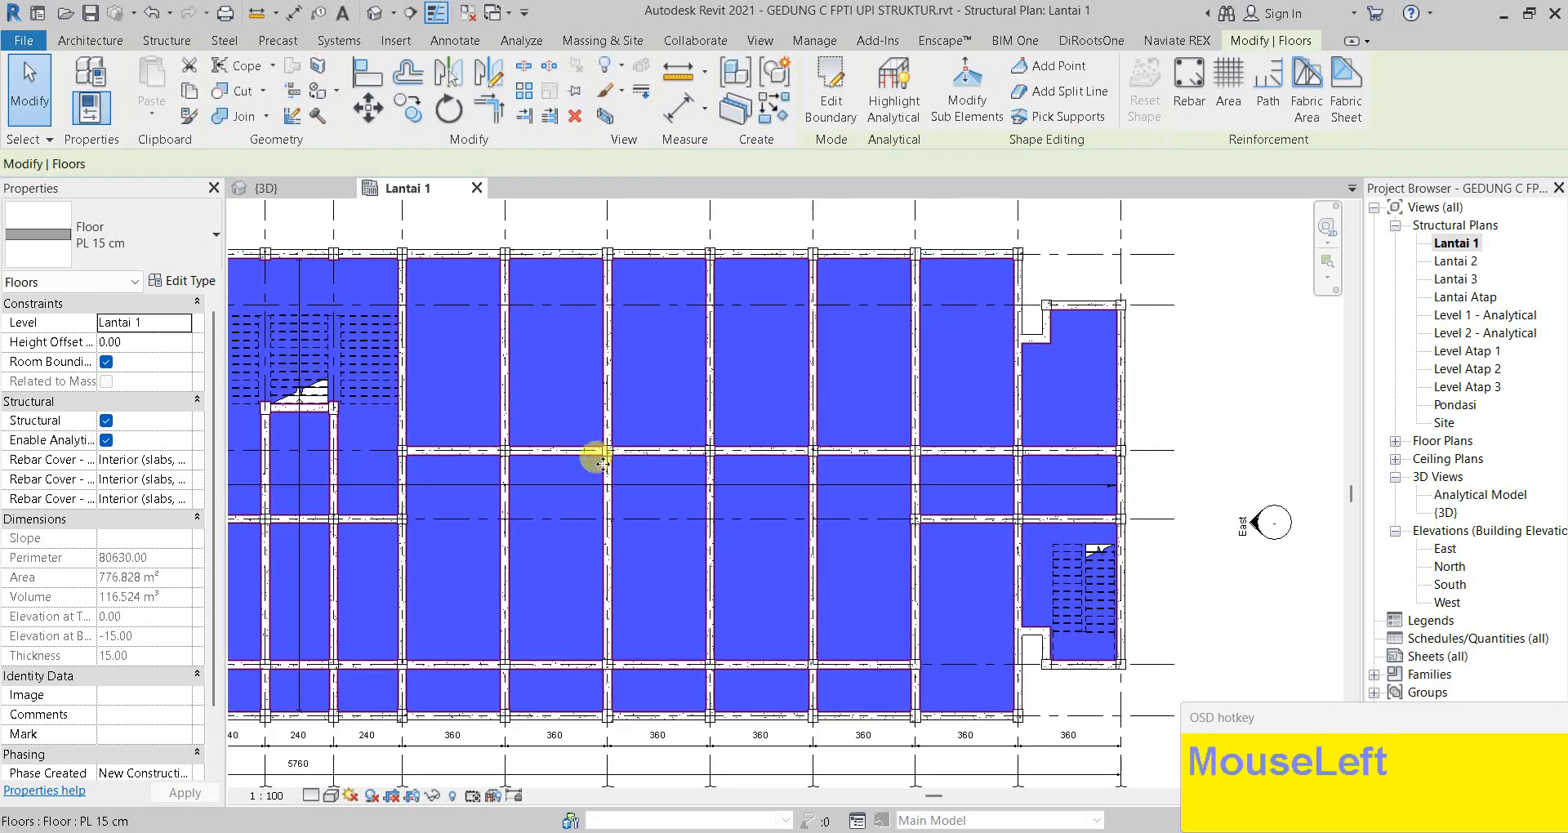
Deselect the floor and select the K1 35/45 concrete column near grid D
middle_drag(759, 517, 910, 469)
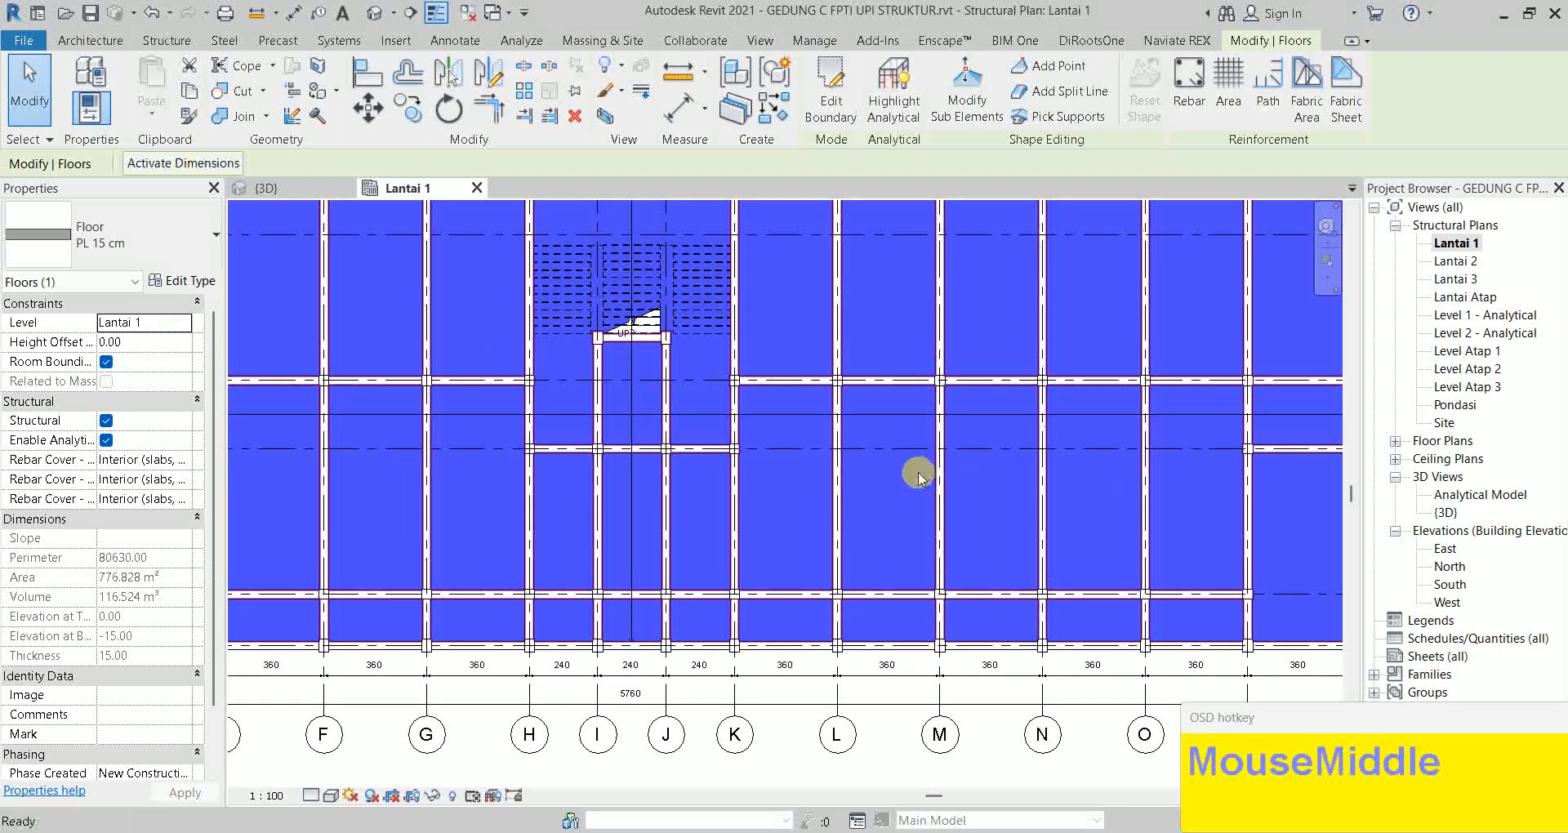
scroll(660, 481, down, 1)
key(Escape)
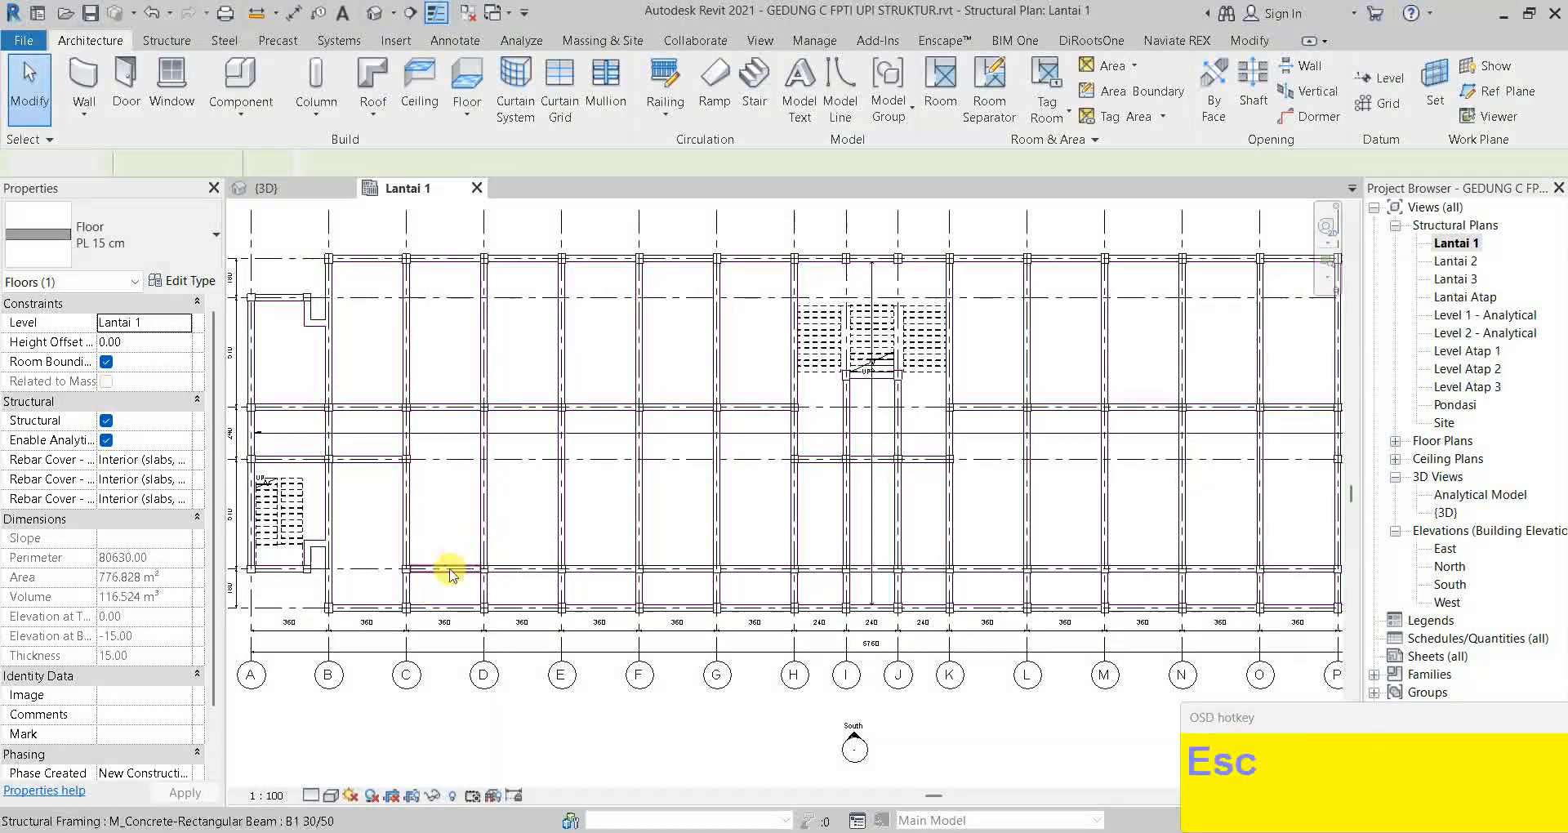
scroll(491, 621, up, 3)
scroll(513, 624, up, 2)
middle_click(596, 602)
scroll(595, 602, up, 1)
click(614, 571)
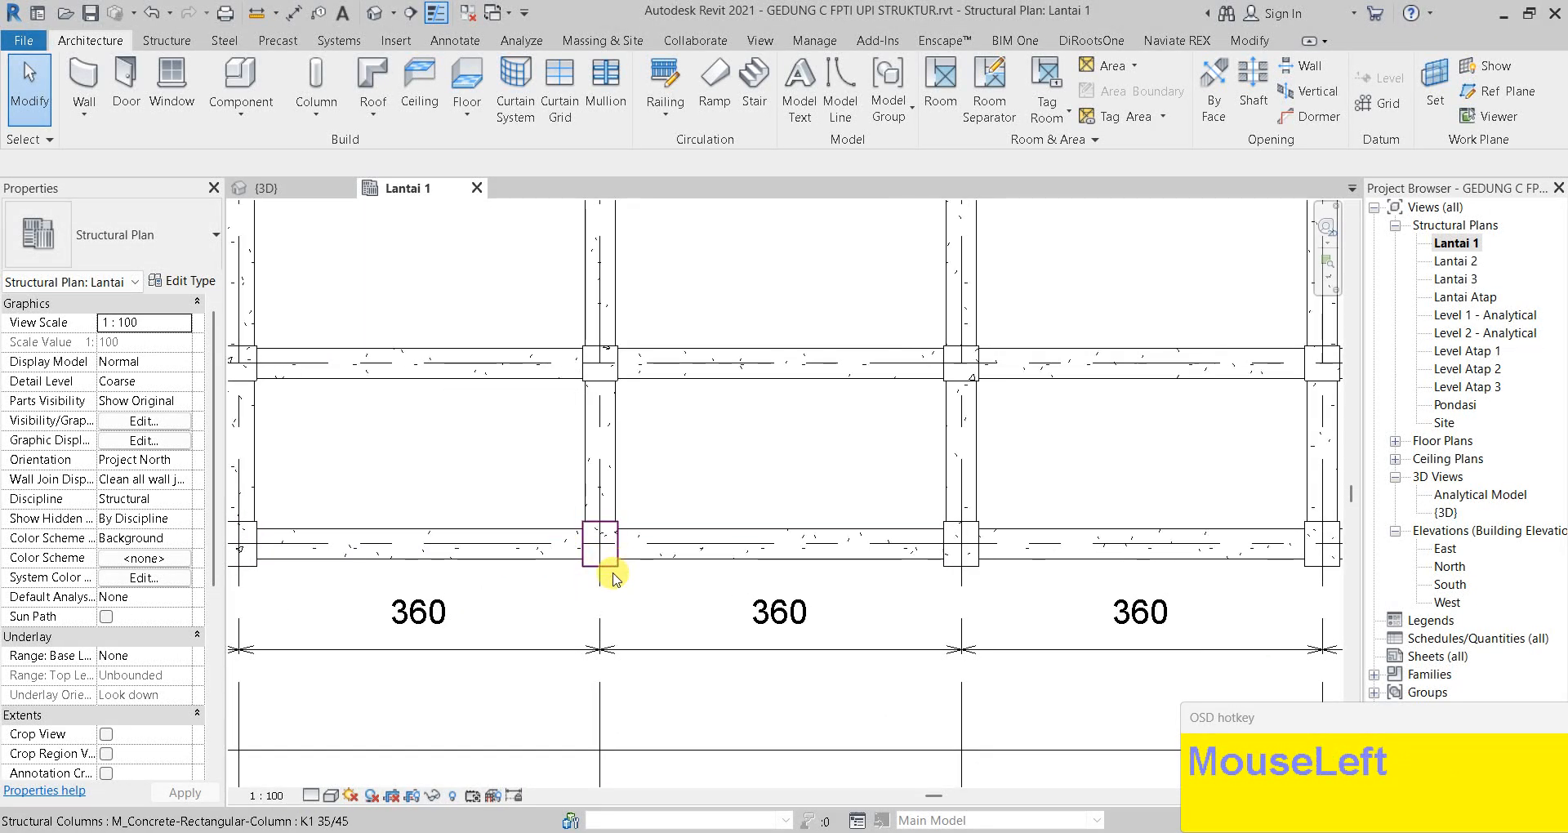
scroll(621, 562, up, 2)
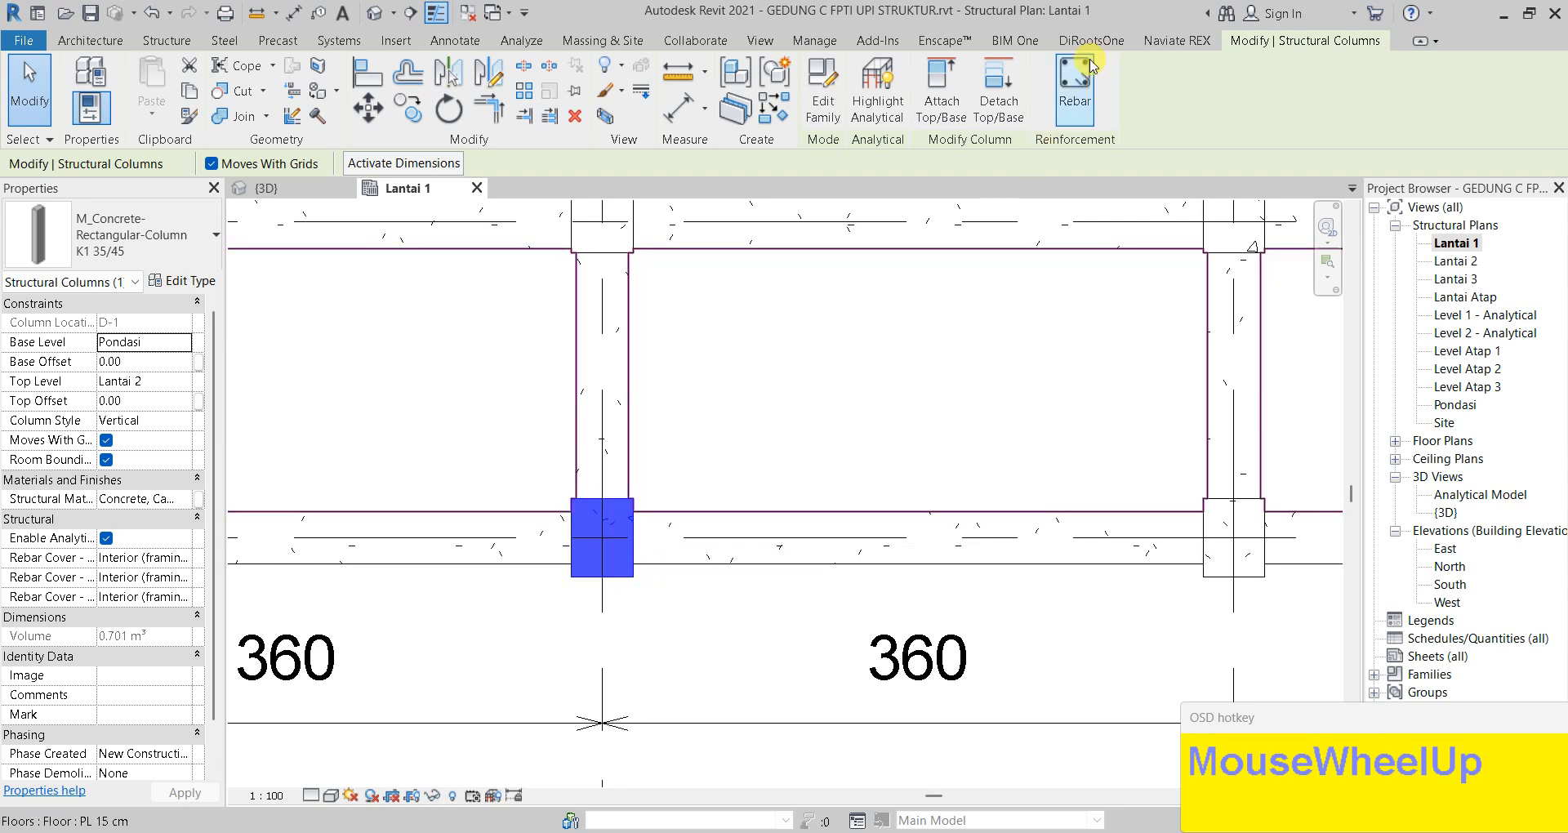
Start rebar placement in the column, dismiss the shape notice, and choose the M_T1 shape
click(1068, 104)
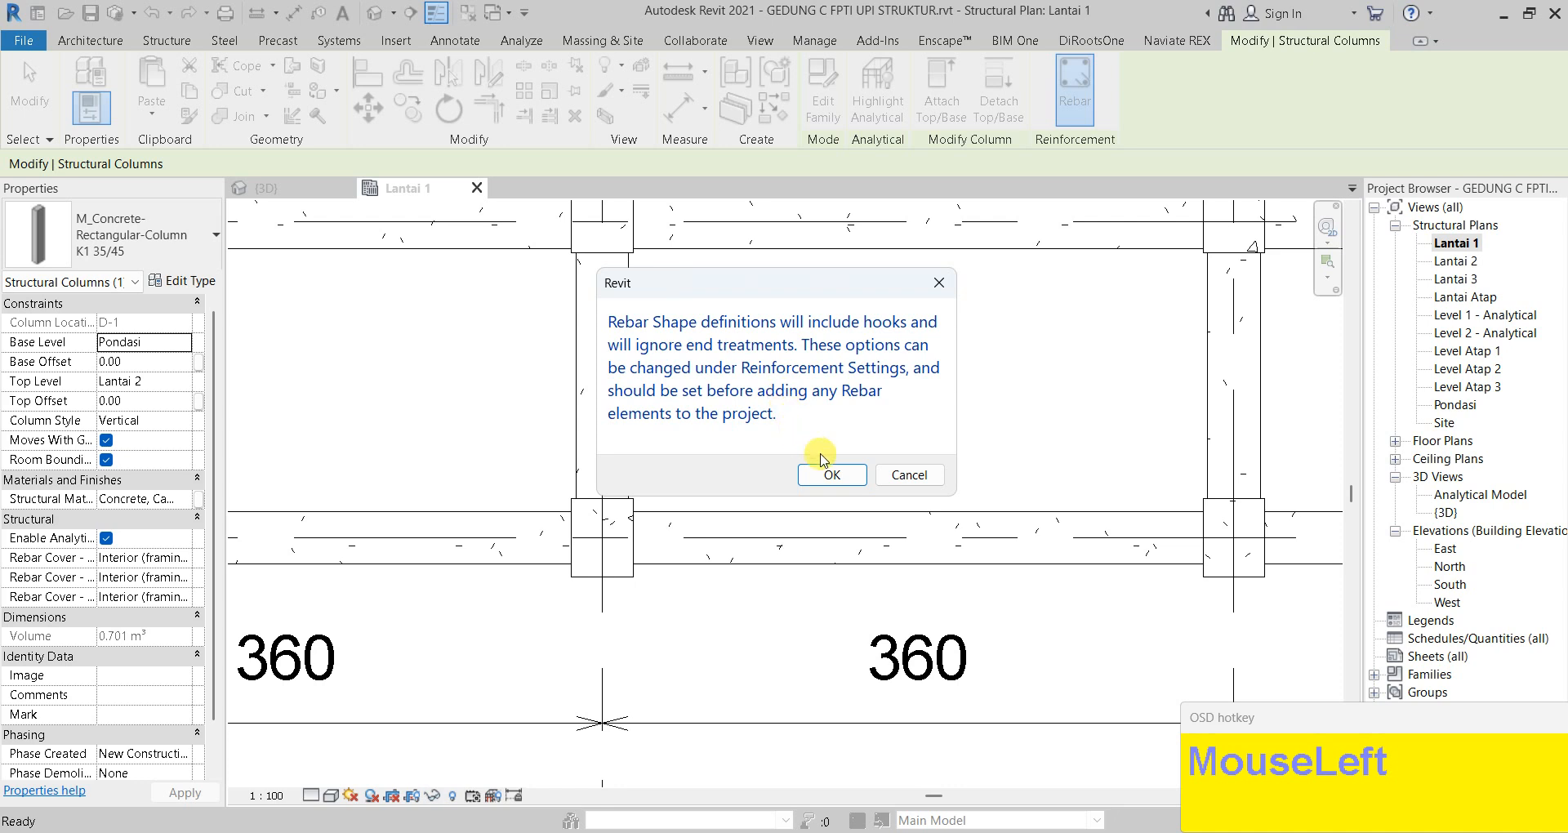
click(831, 475)
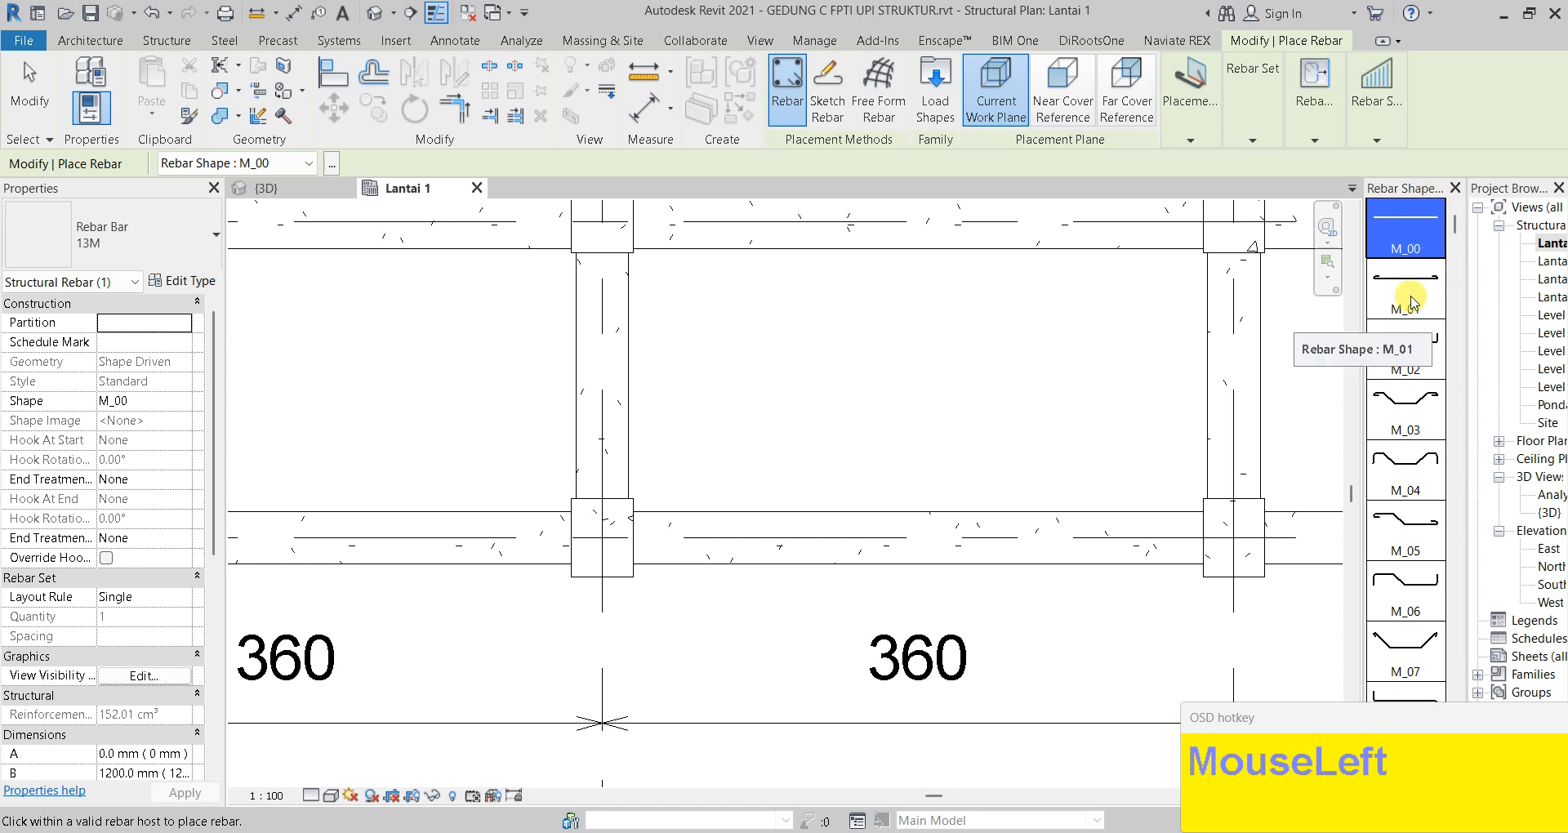
scroll(1419, 249, down, 1)
scroll(1419, 250, down, 5)
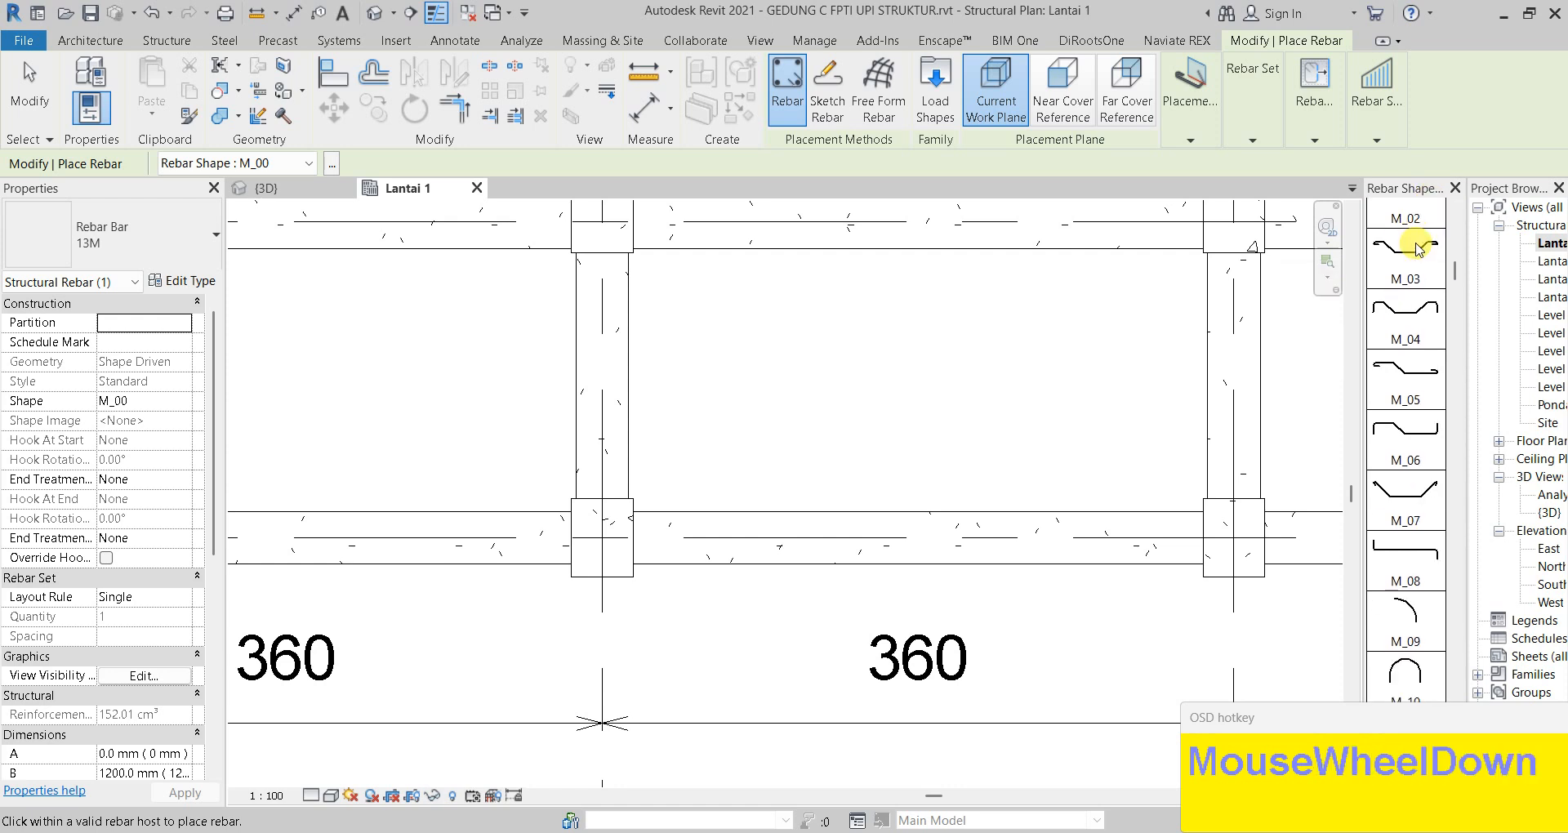
scroll(1419, 249, down, 8)
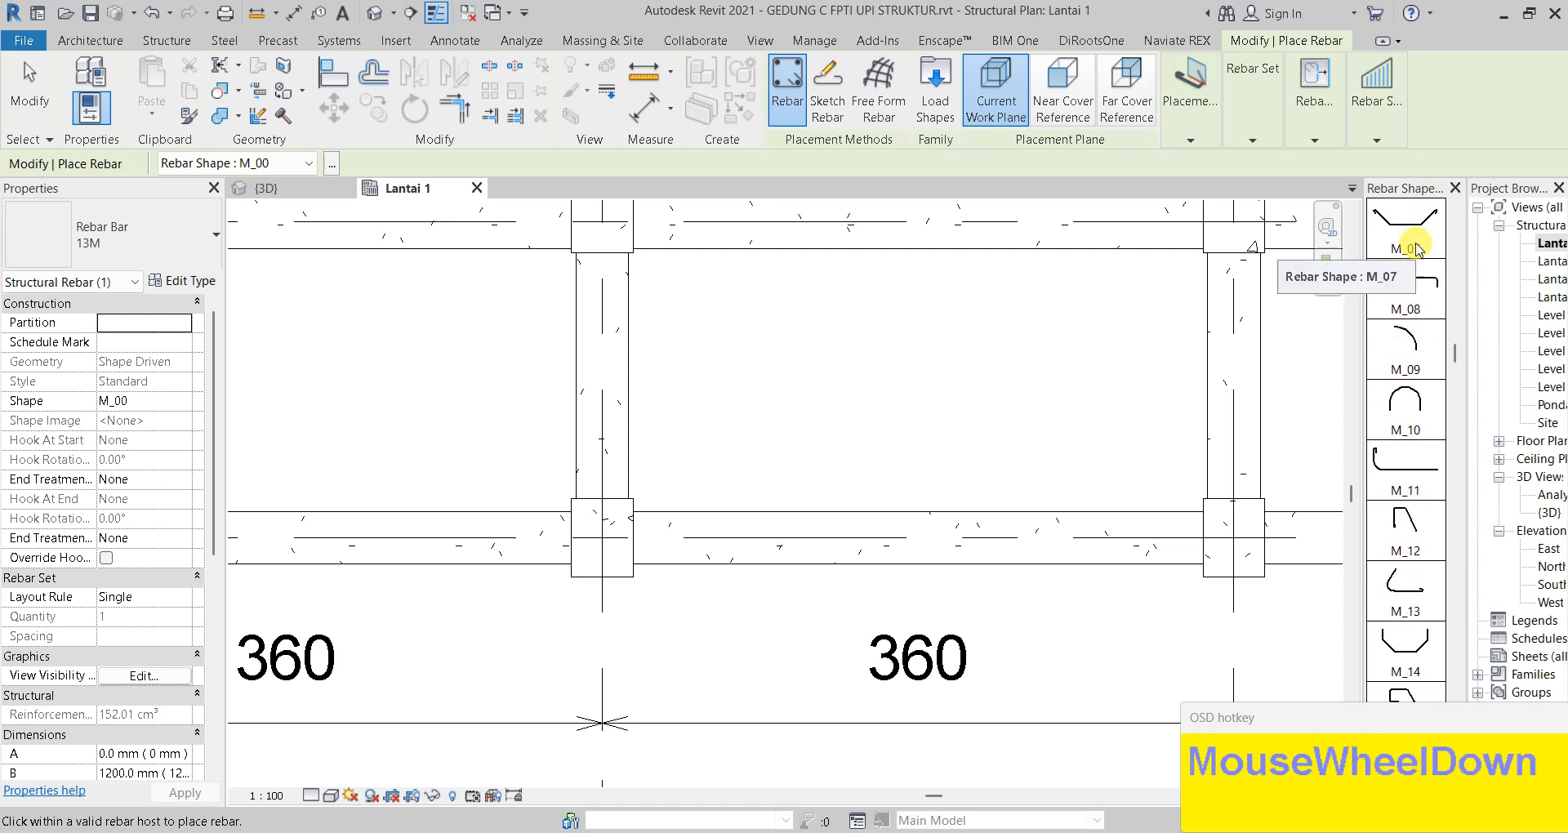
scroll(1418, 249, down, 5)
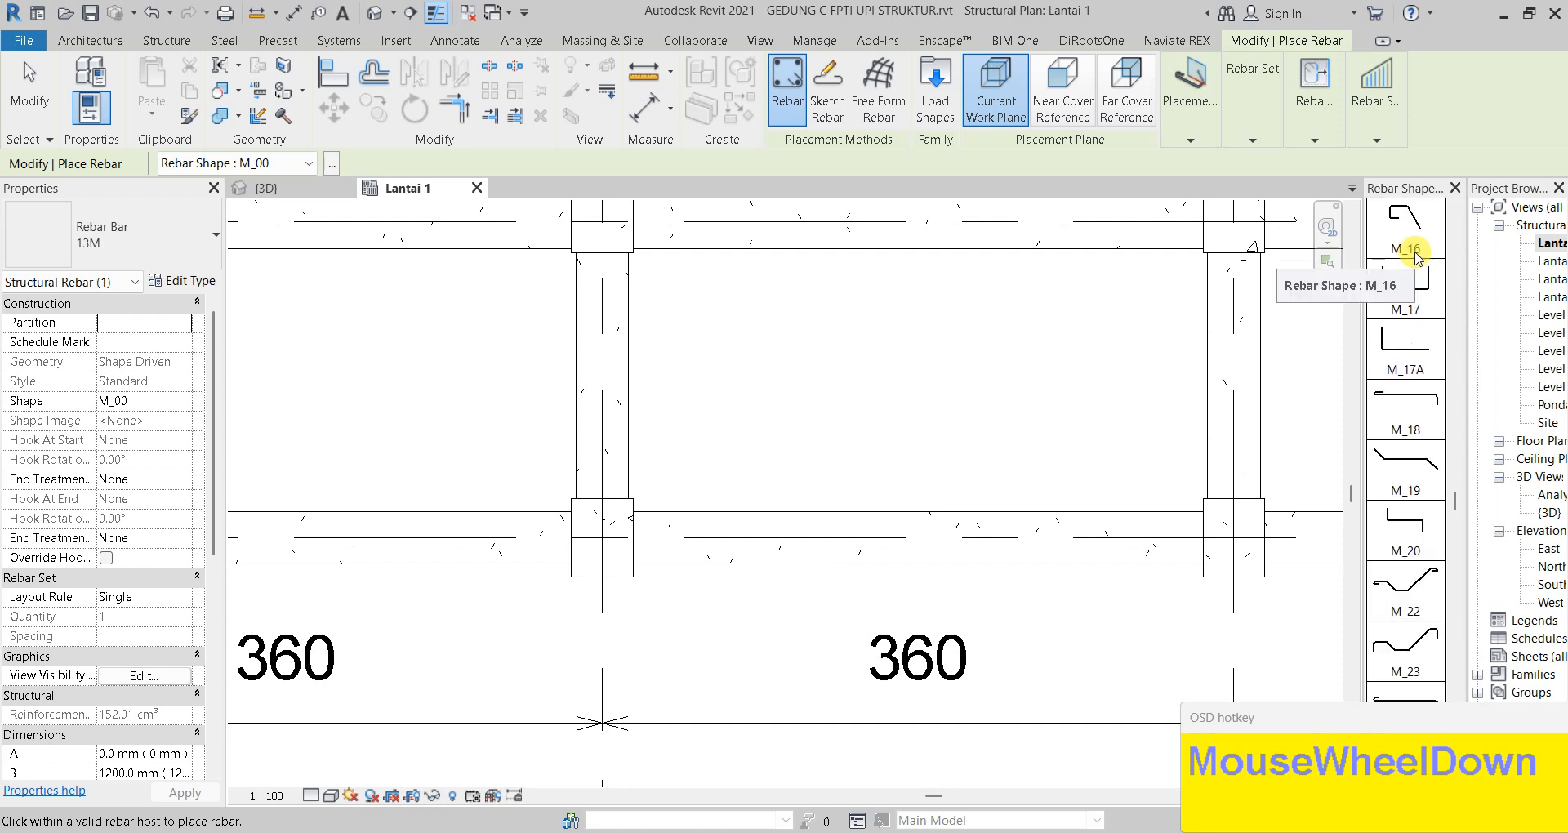
scroll(1419, 317, down, 6)
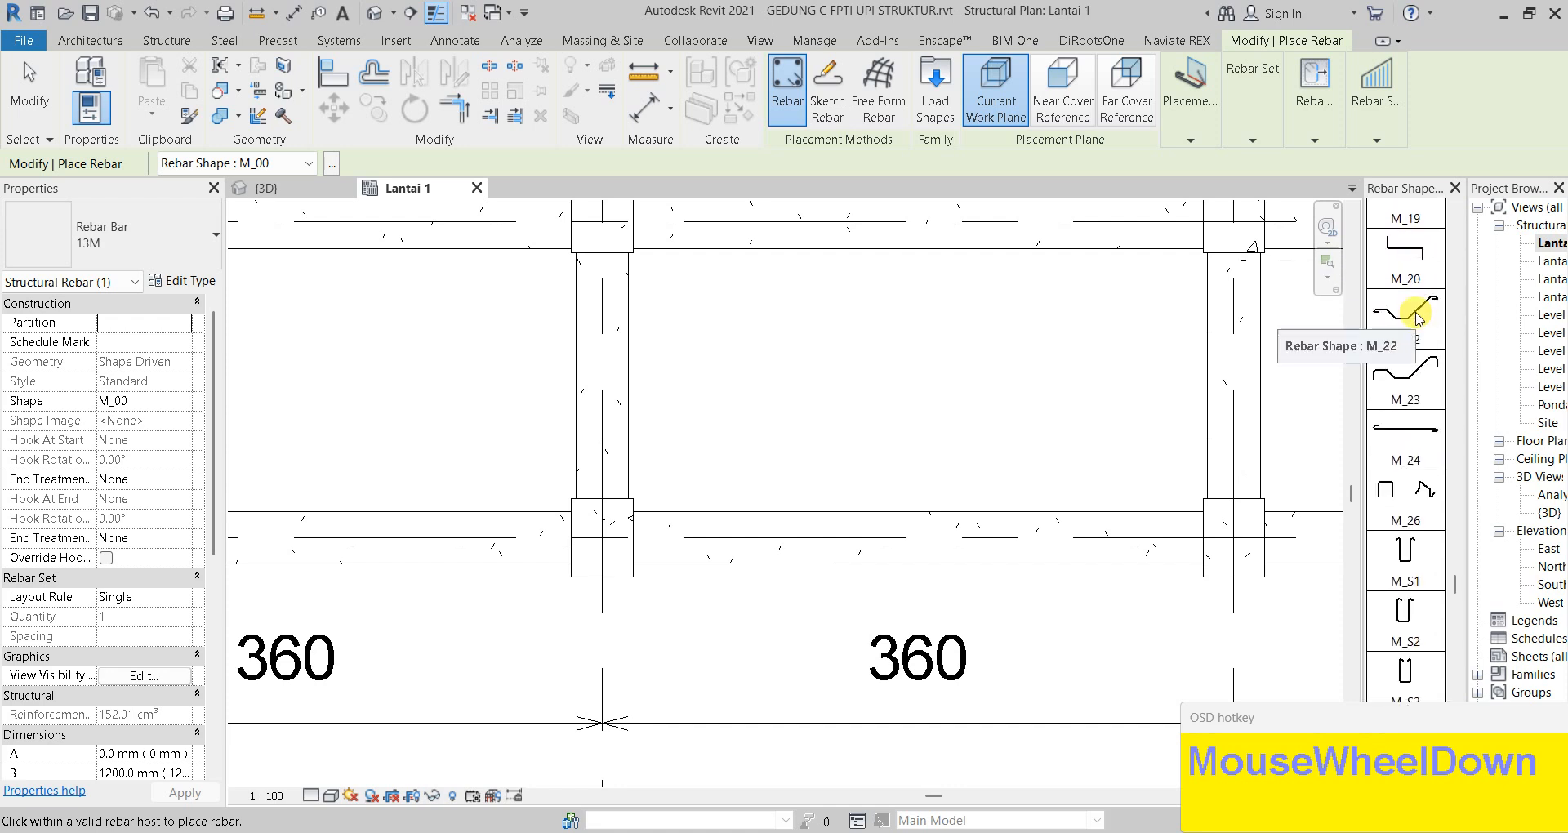
scroll(1423, 392, down, 1)
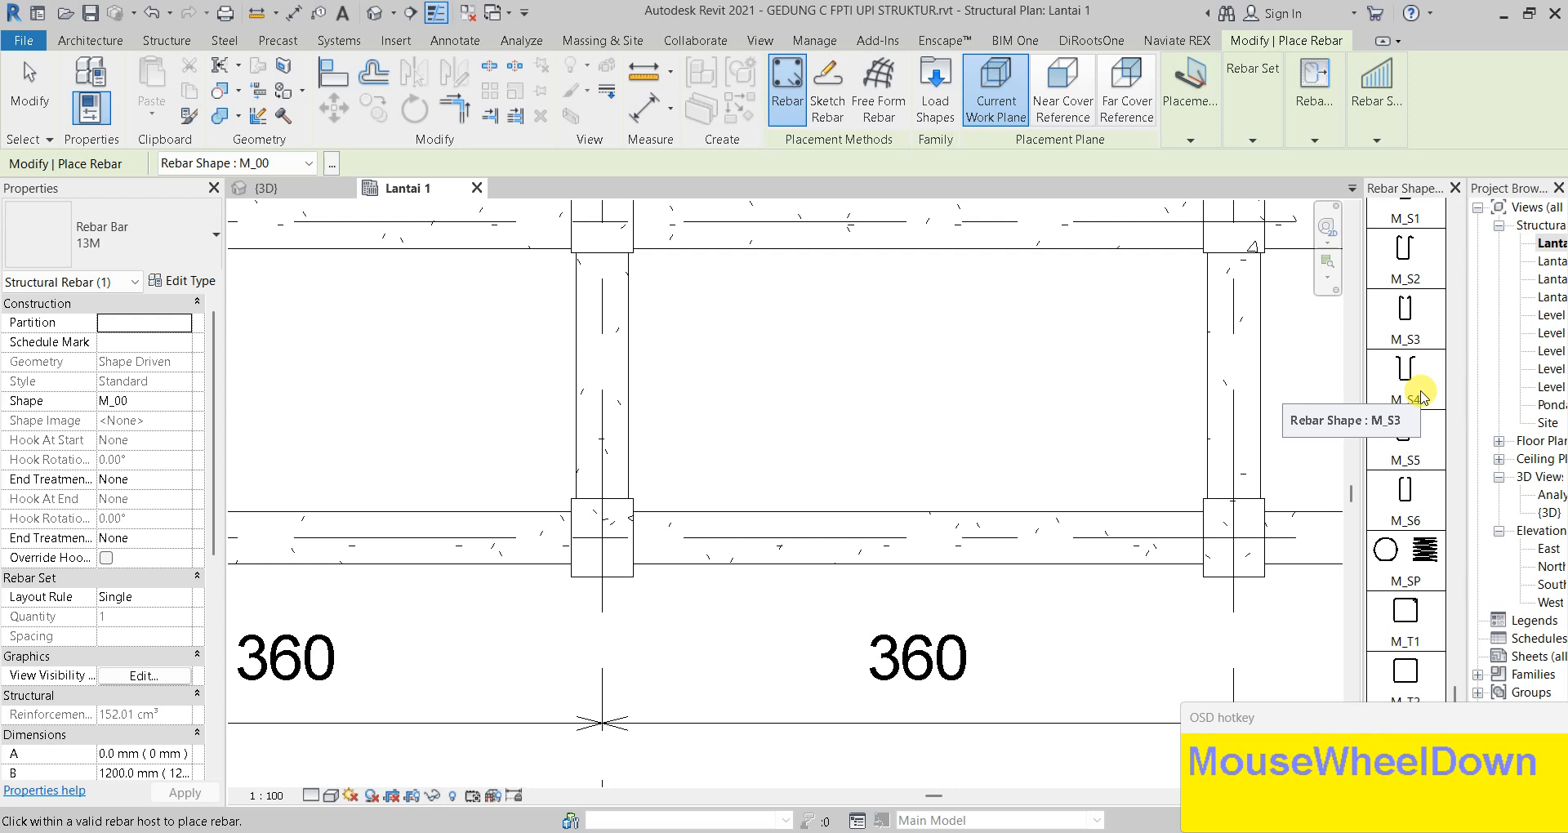
scroll(1417, 403, down, 1)
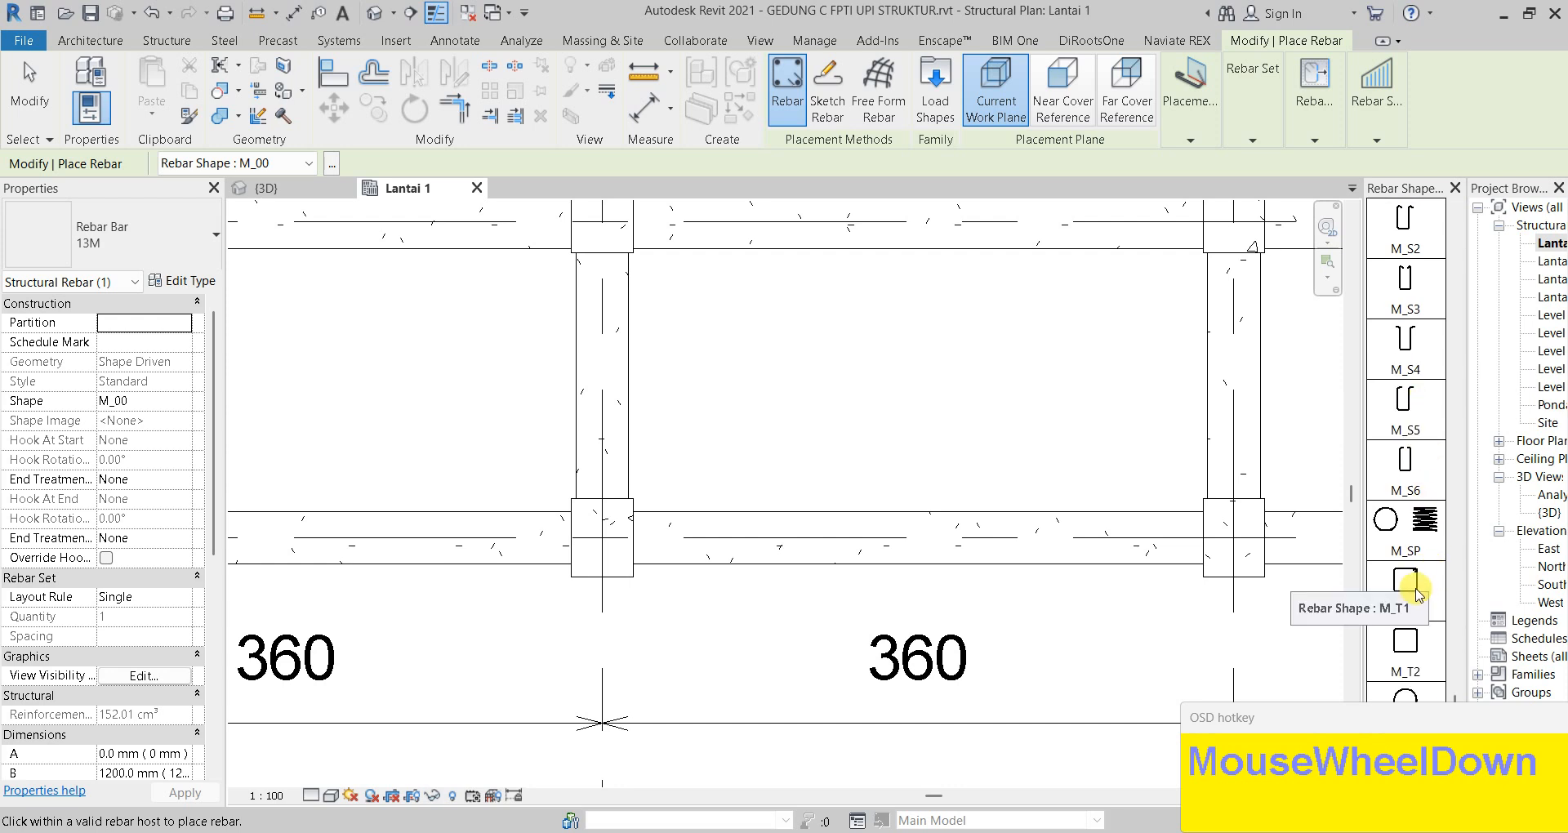
click(1418, 592)
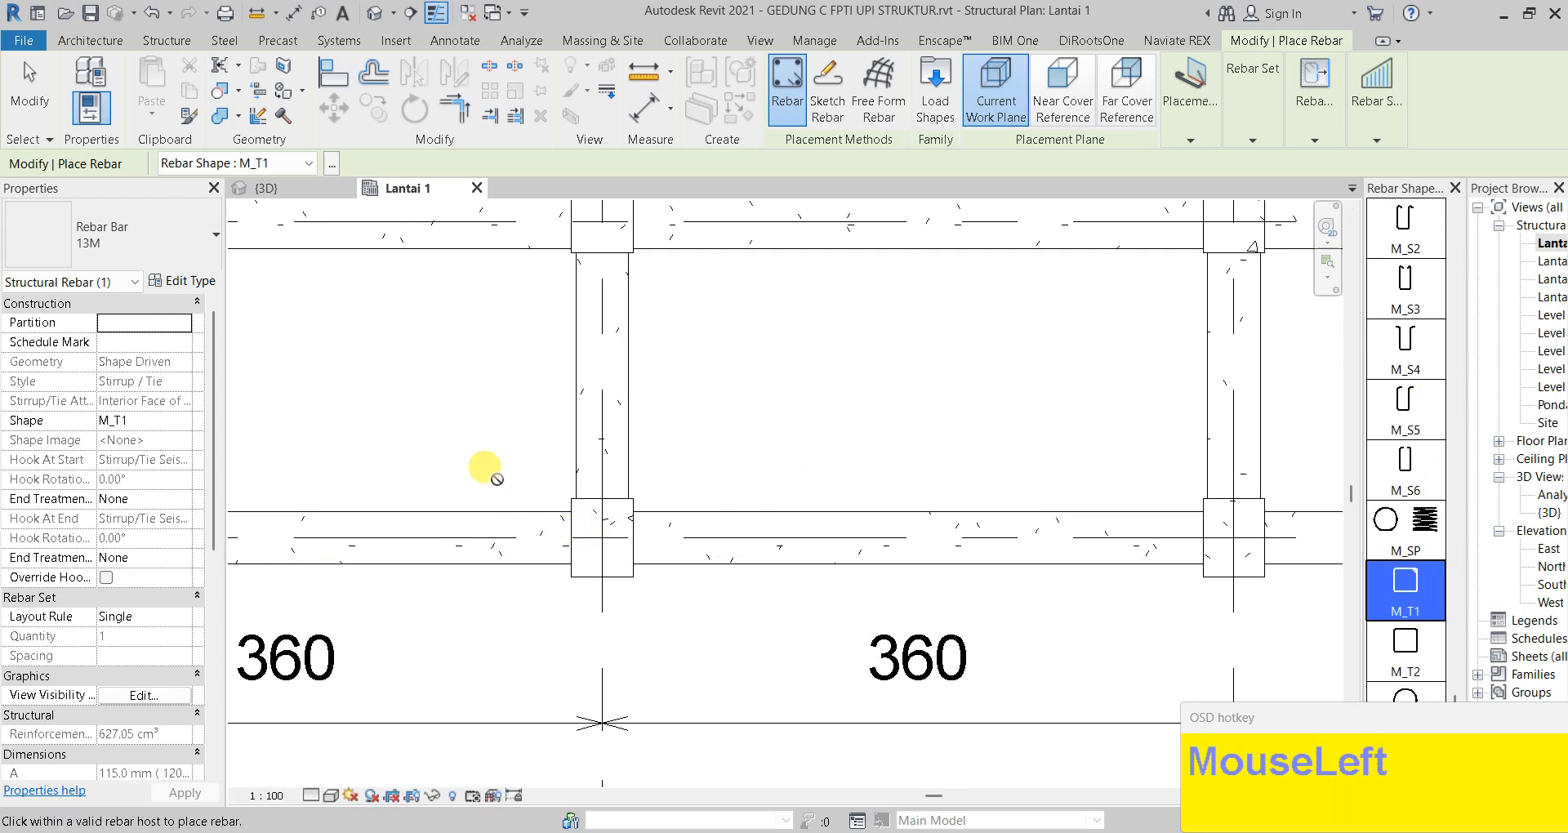
Set rebar orientation to Parallel to Work Plane with Rebar Bar 10M
click(1190, 136)
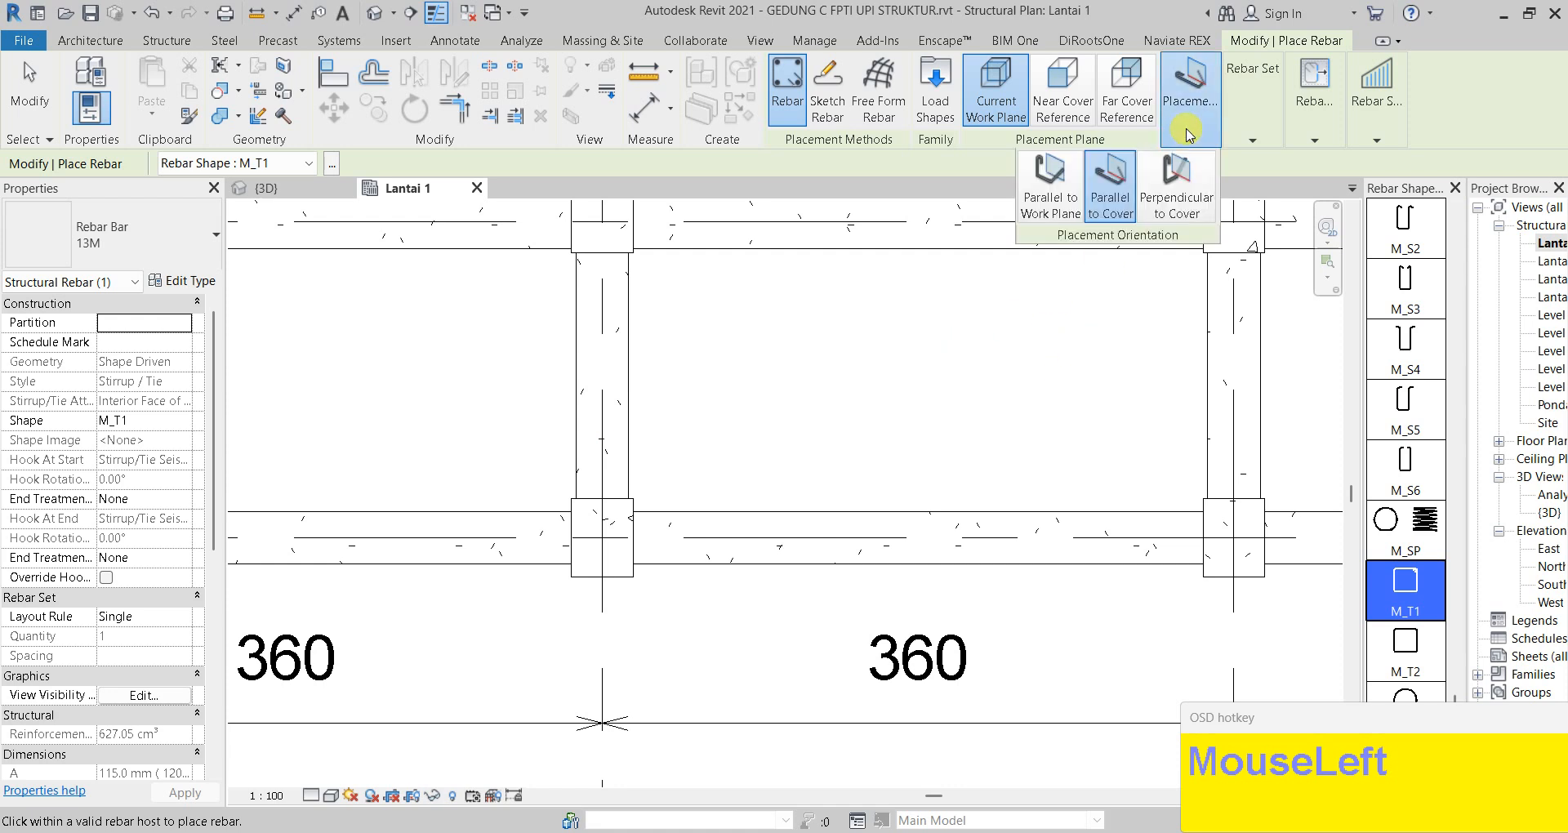
click(1051, 184)
scroll(607, 531, up, 3)
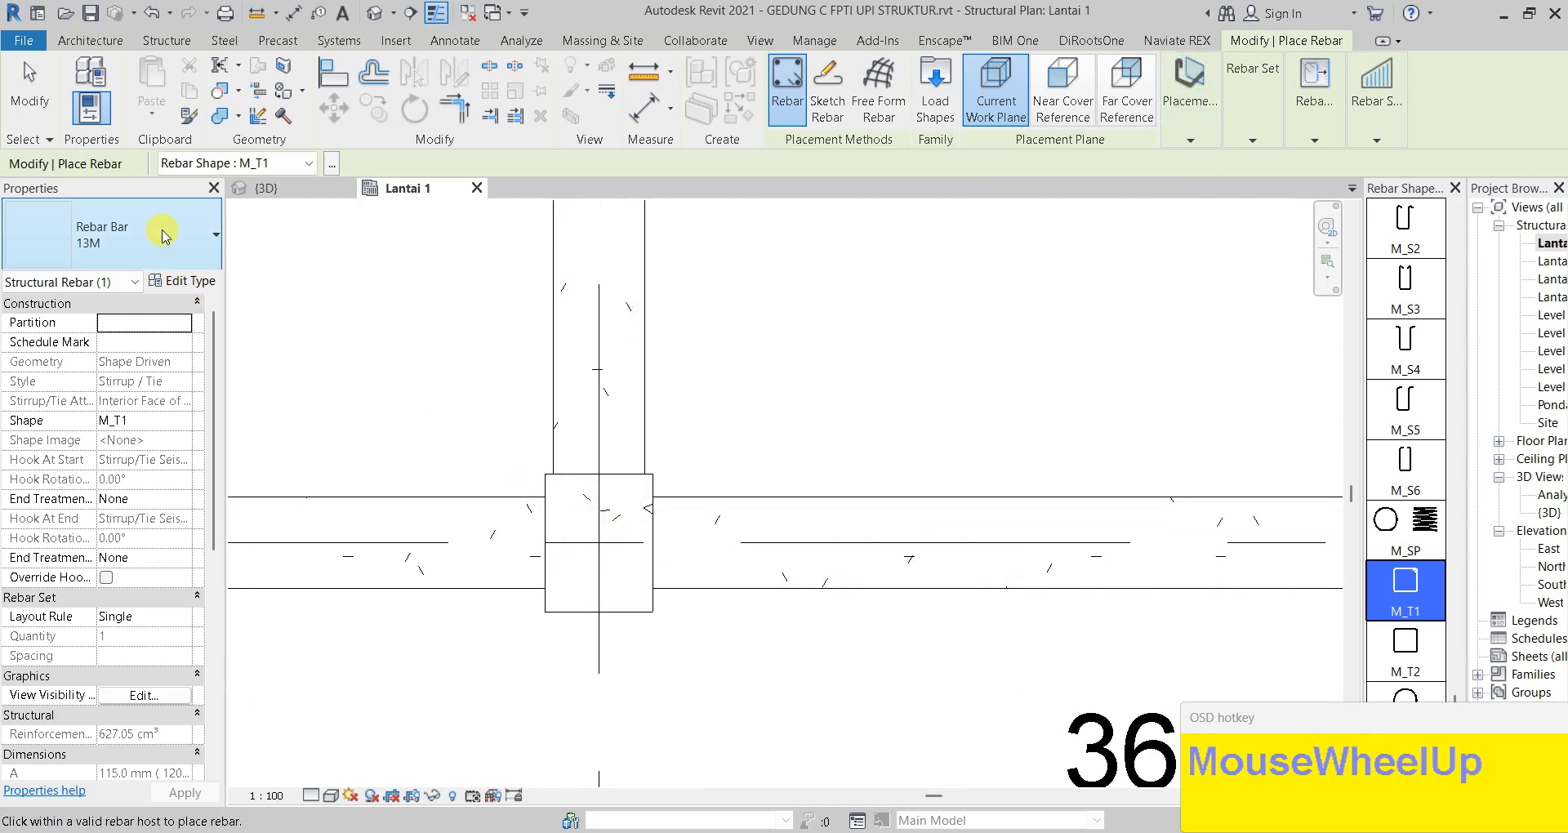
click(163, 235)
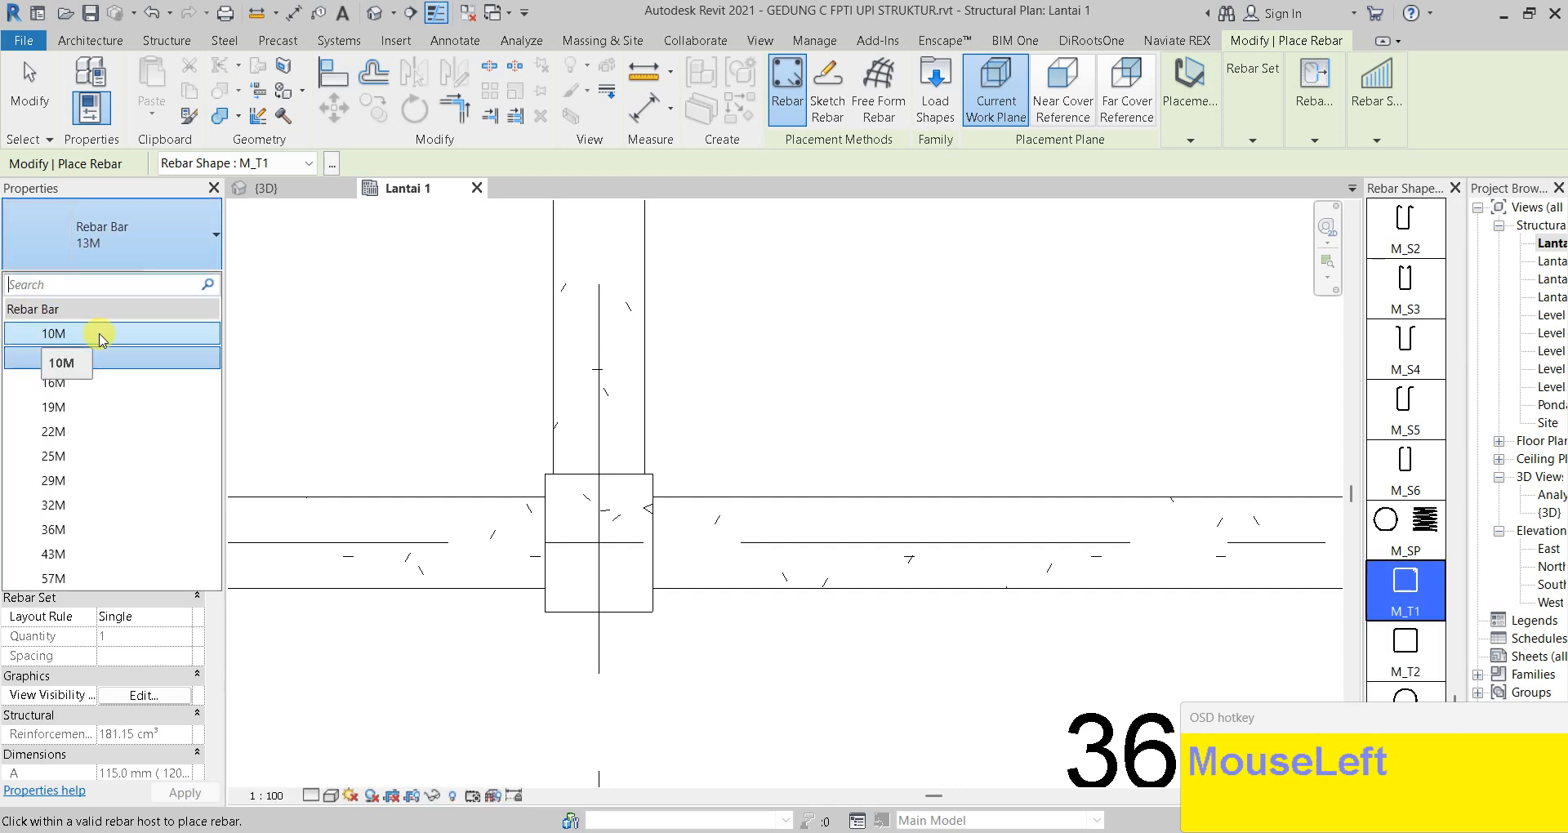
click(100, 335)
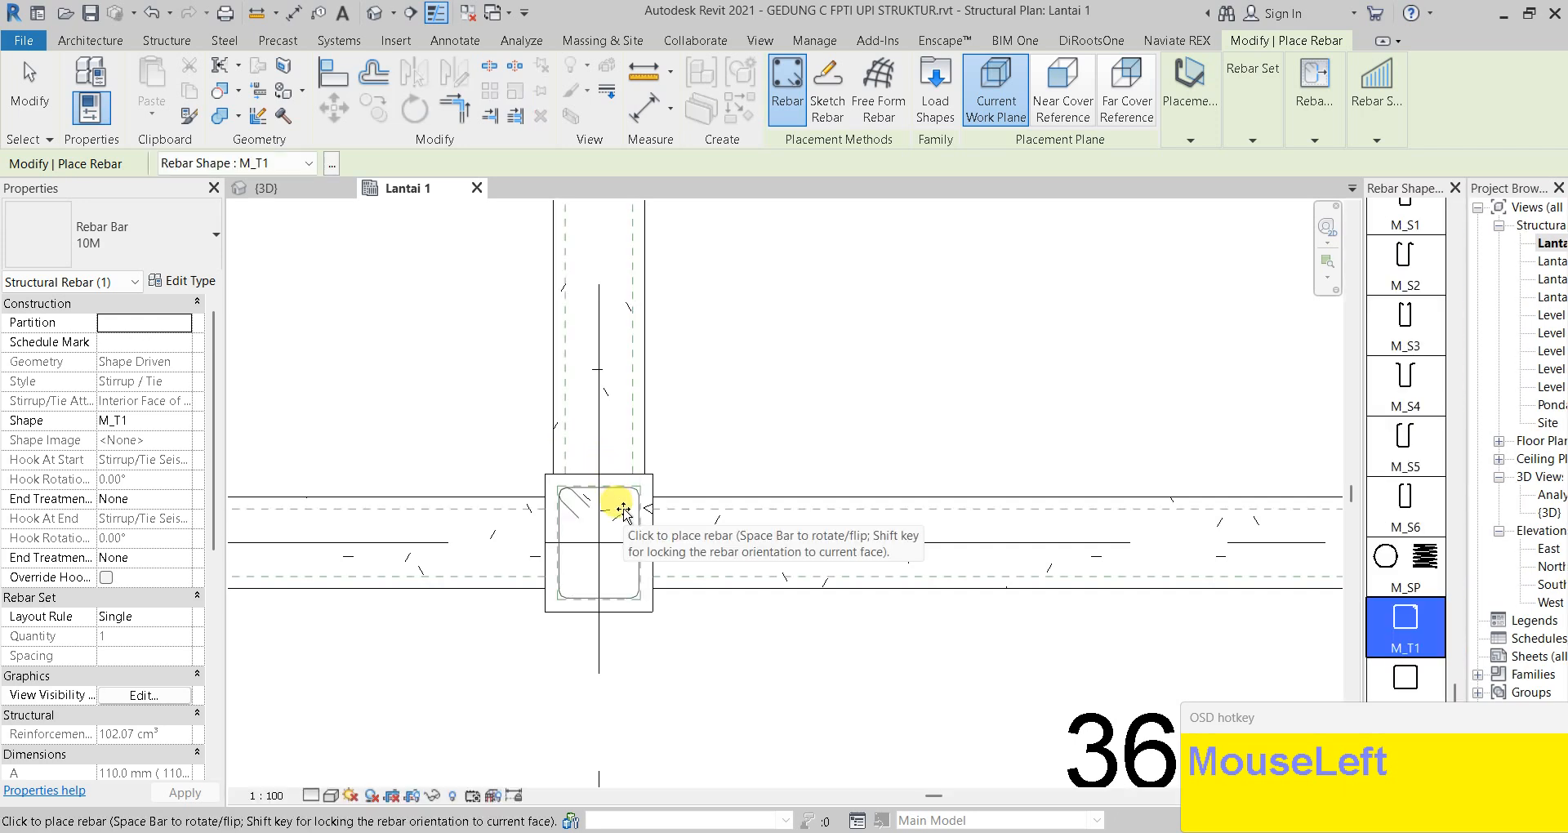
Place the 10M M_T1 stirrup inside the K1 35/45 column section
click(623, 511)
scroll(589, 521, up, 1)
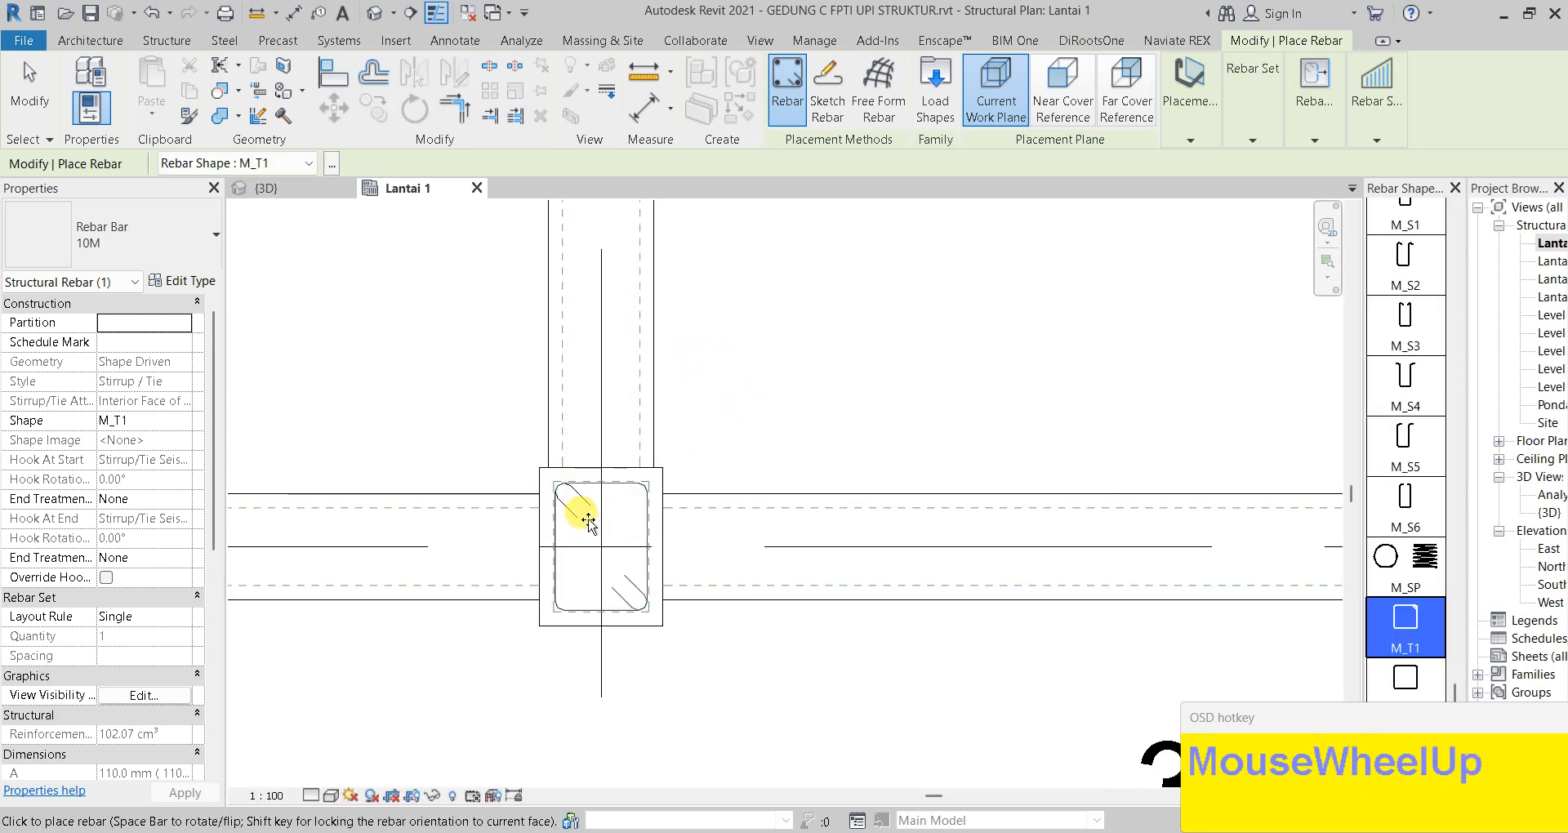
key(Escape)
key(Escape)
scroll(567, 455, up, 2)
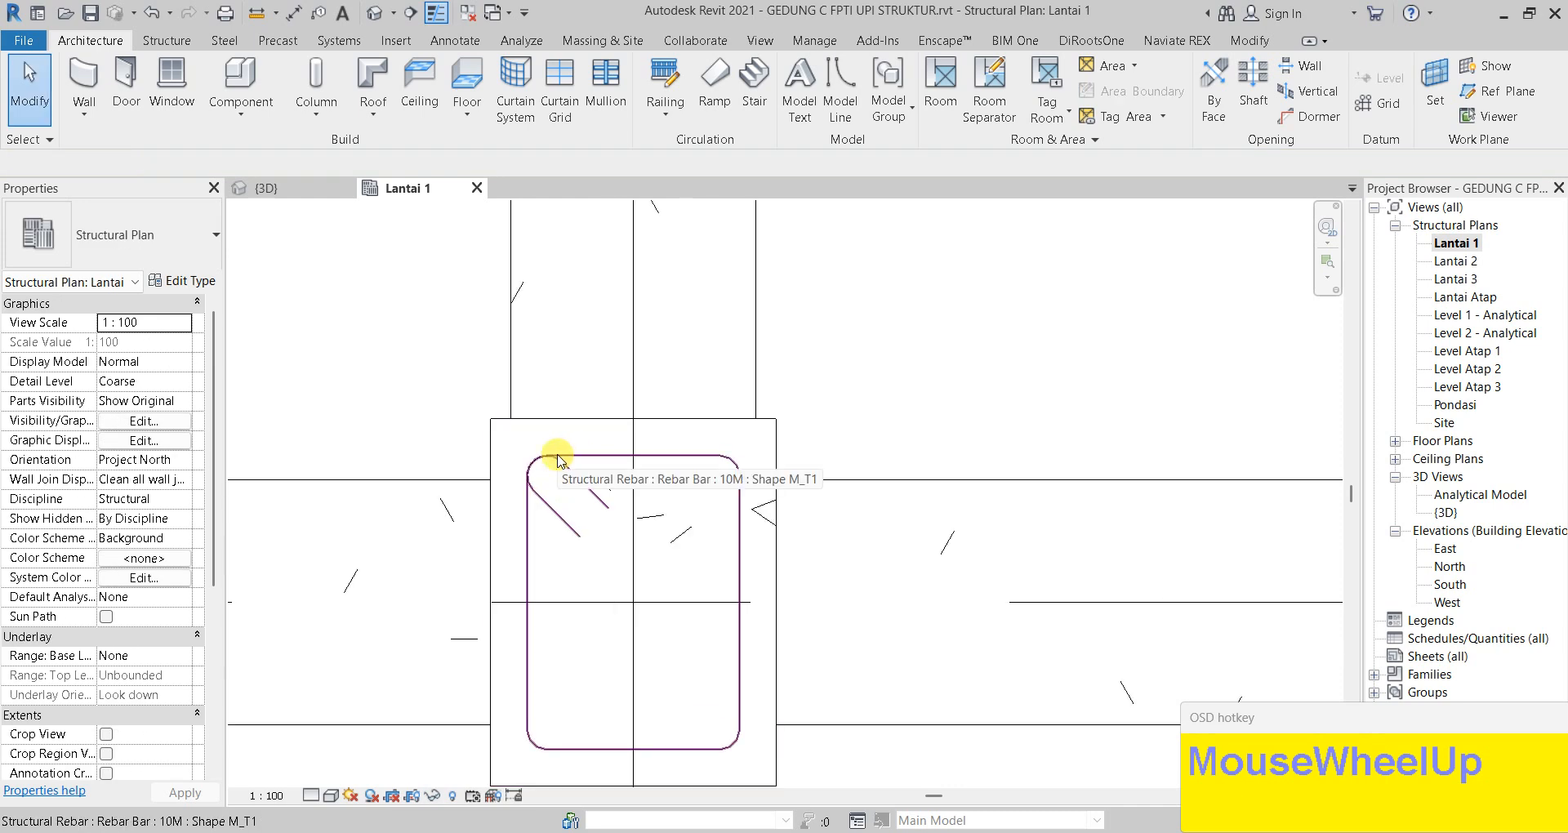
scroll(575, 583, down, 1)
middle_drag(576, 583, 576, 474)
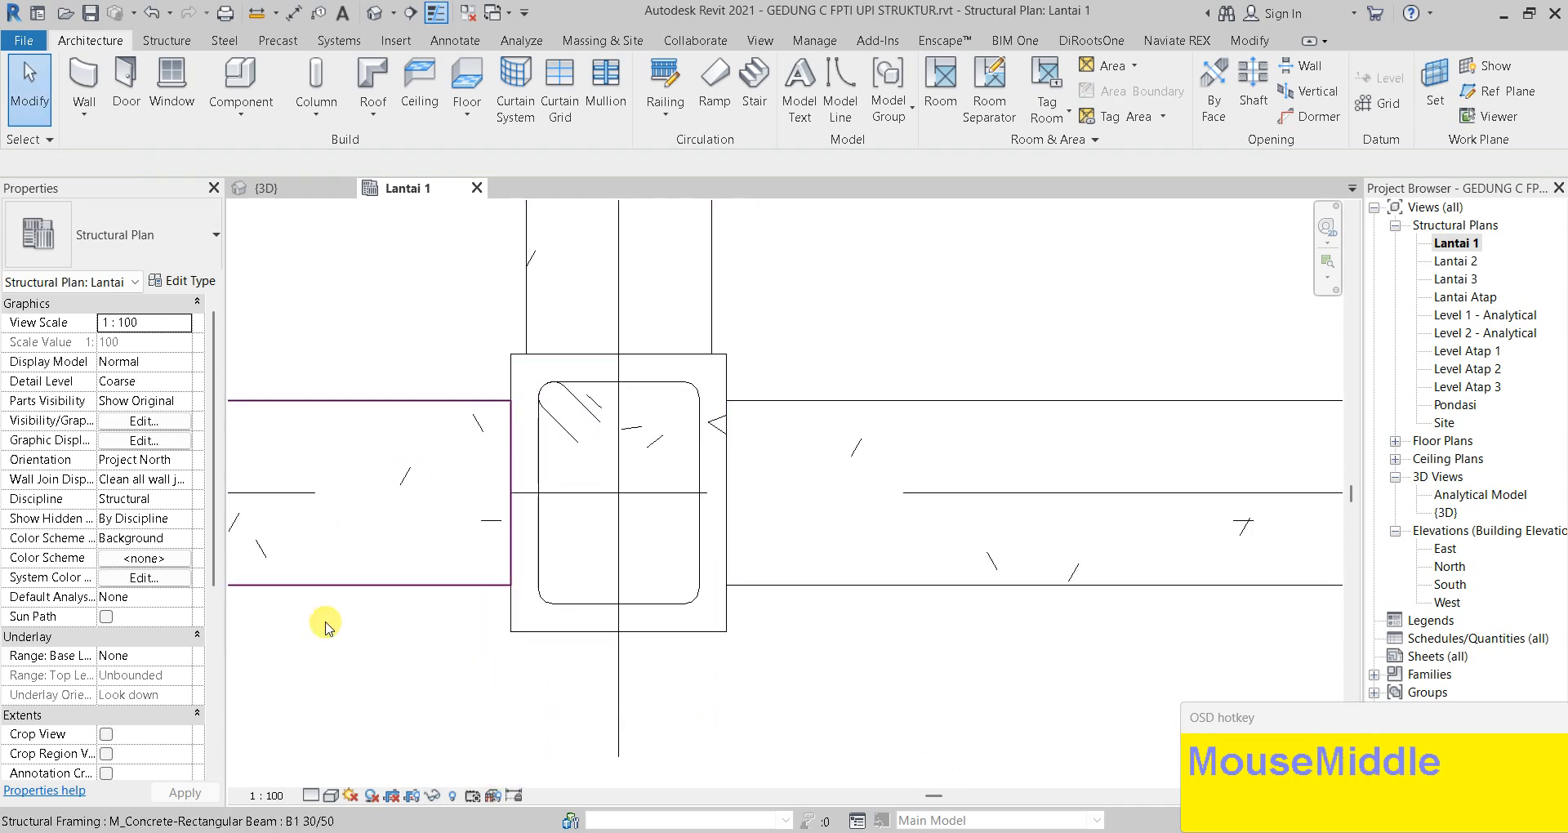
Switch the view to Fine detail and start rebar placement in the K1 35/45 column
click(310, 796)
click(348, 776)
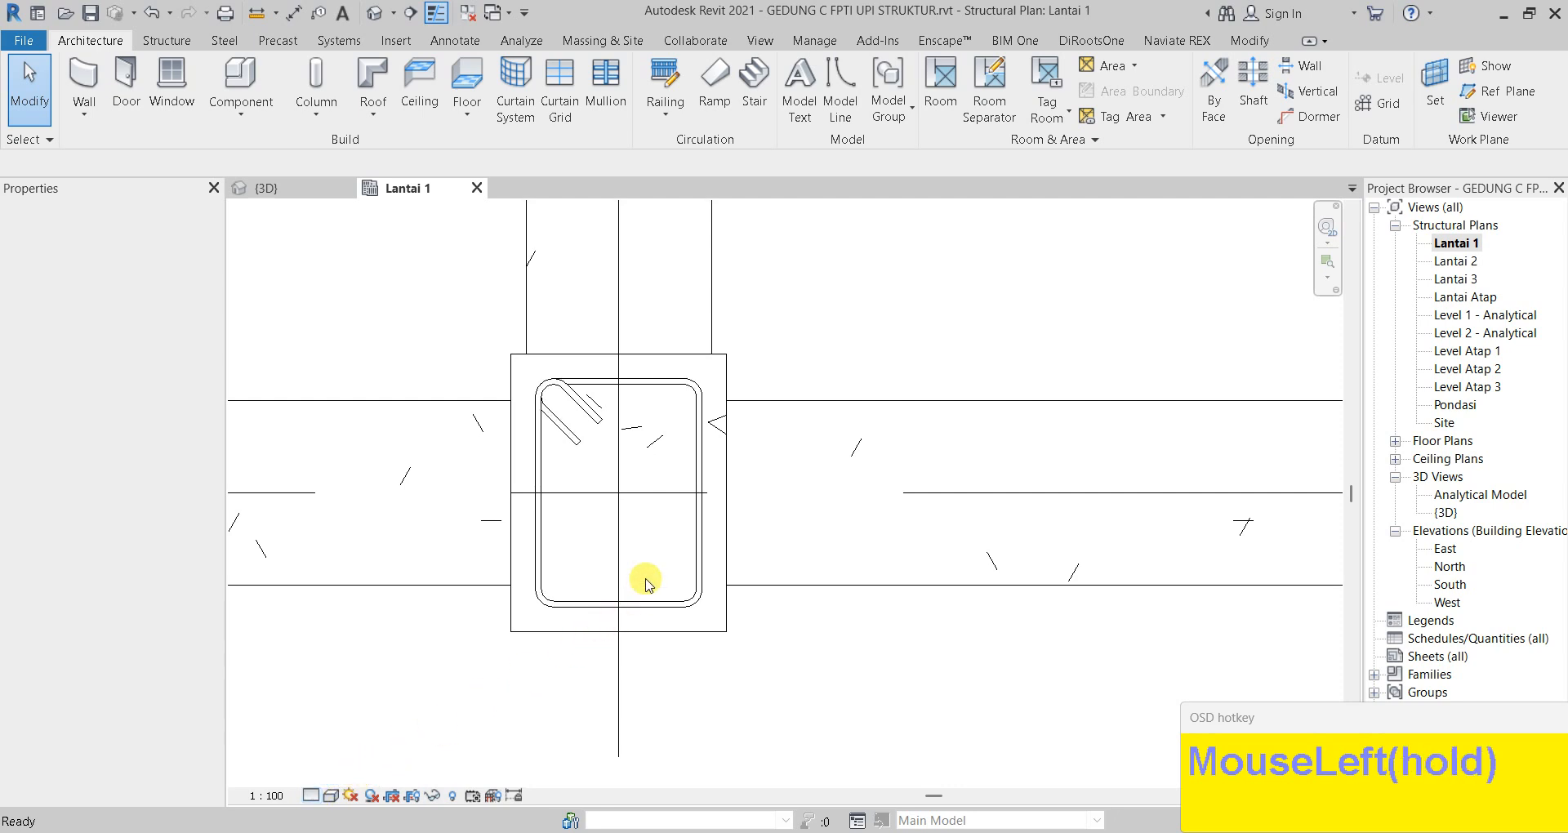
scroll(561, 385, up, 2)
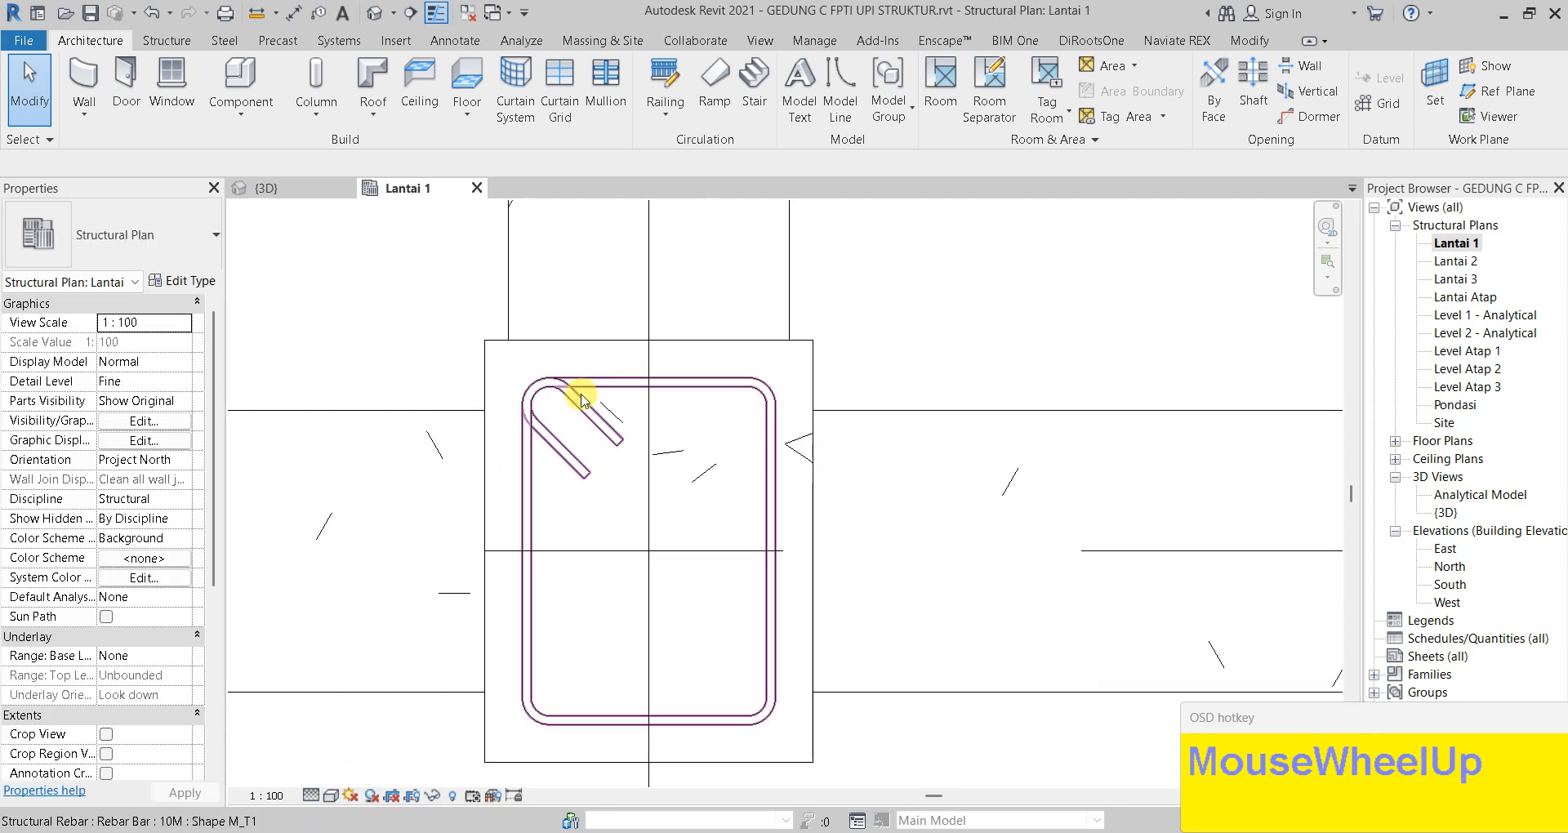
scroll(582, 400, down, 1)
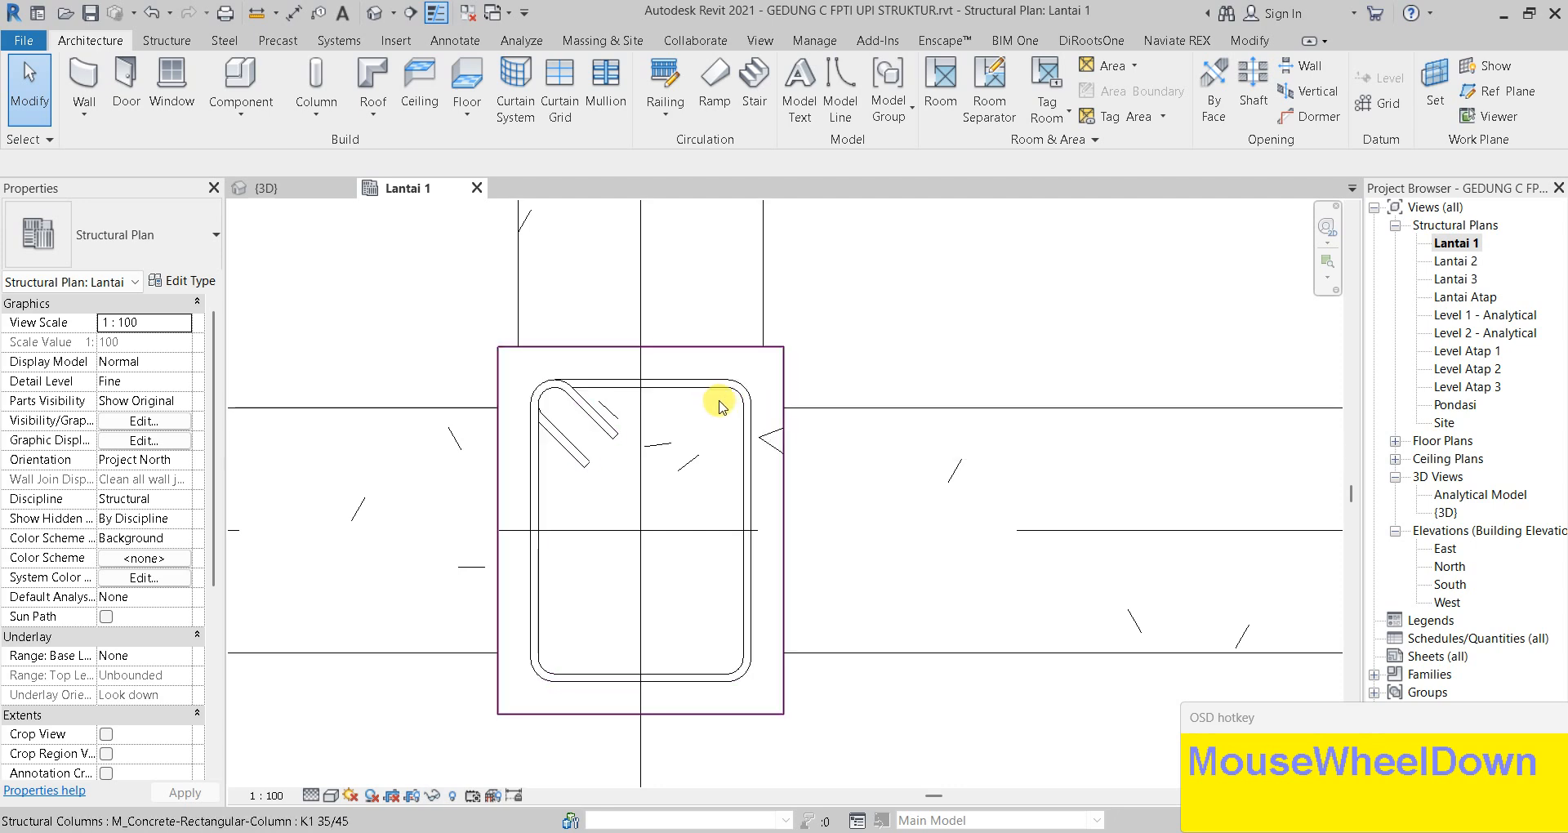
click(783, 442)
click(1088, 102)
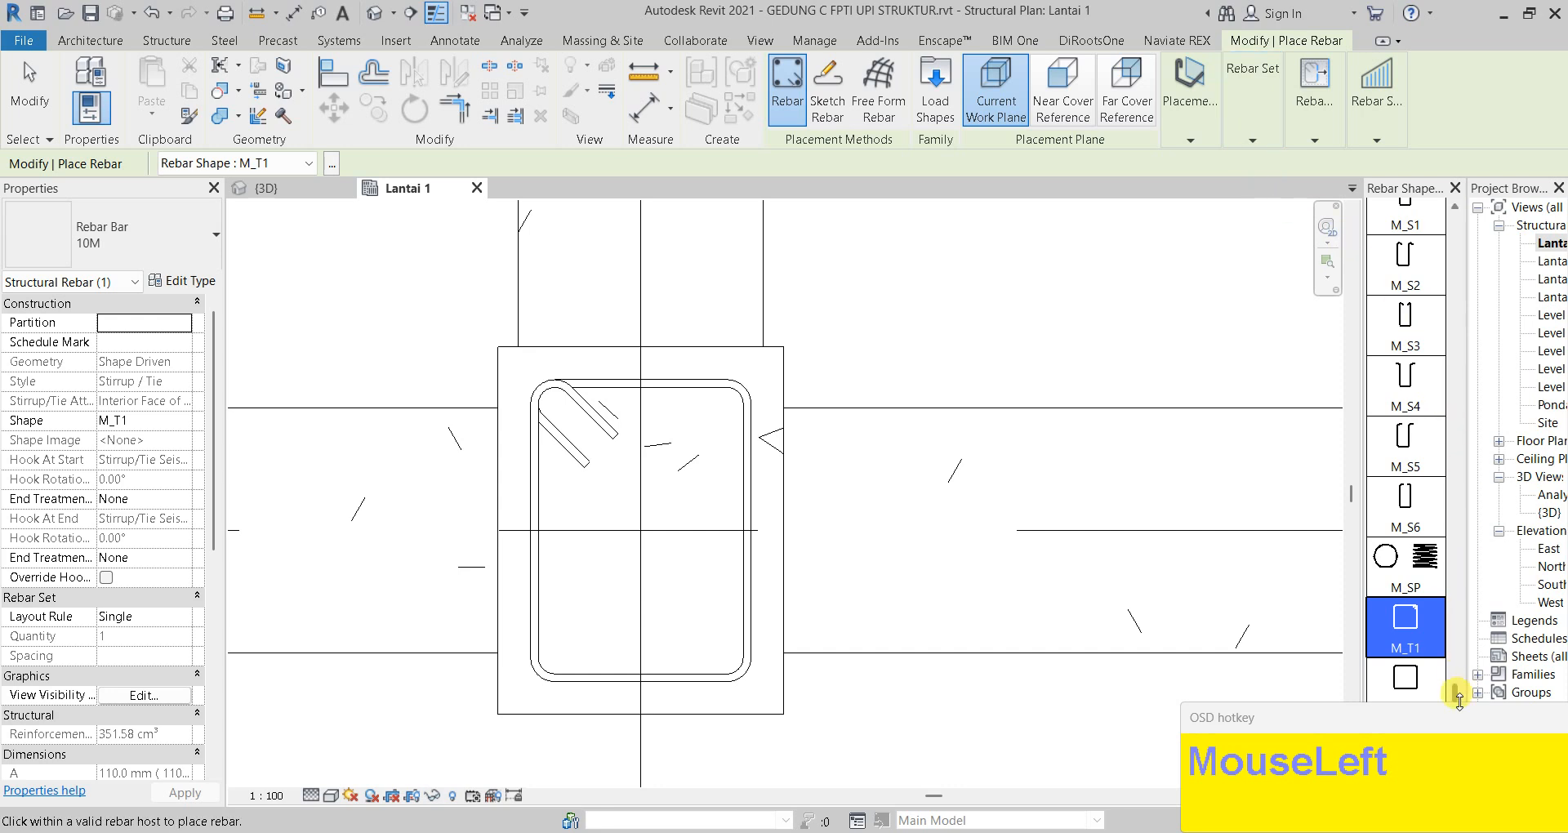
Choose the straight M_00 bar shape with Parallel to Cover orientation
drag(1460, 700, 1457, 552)
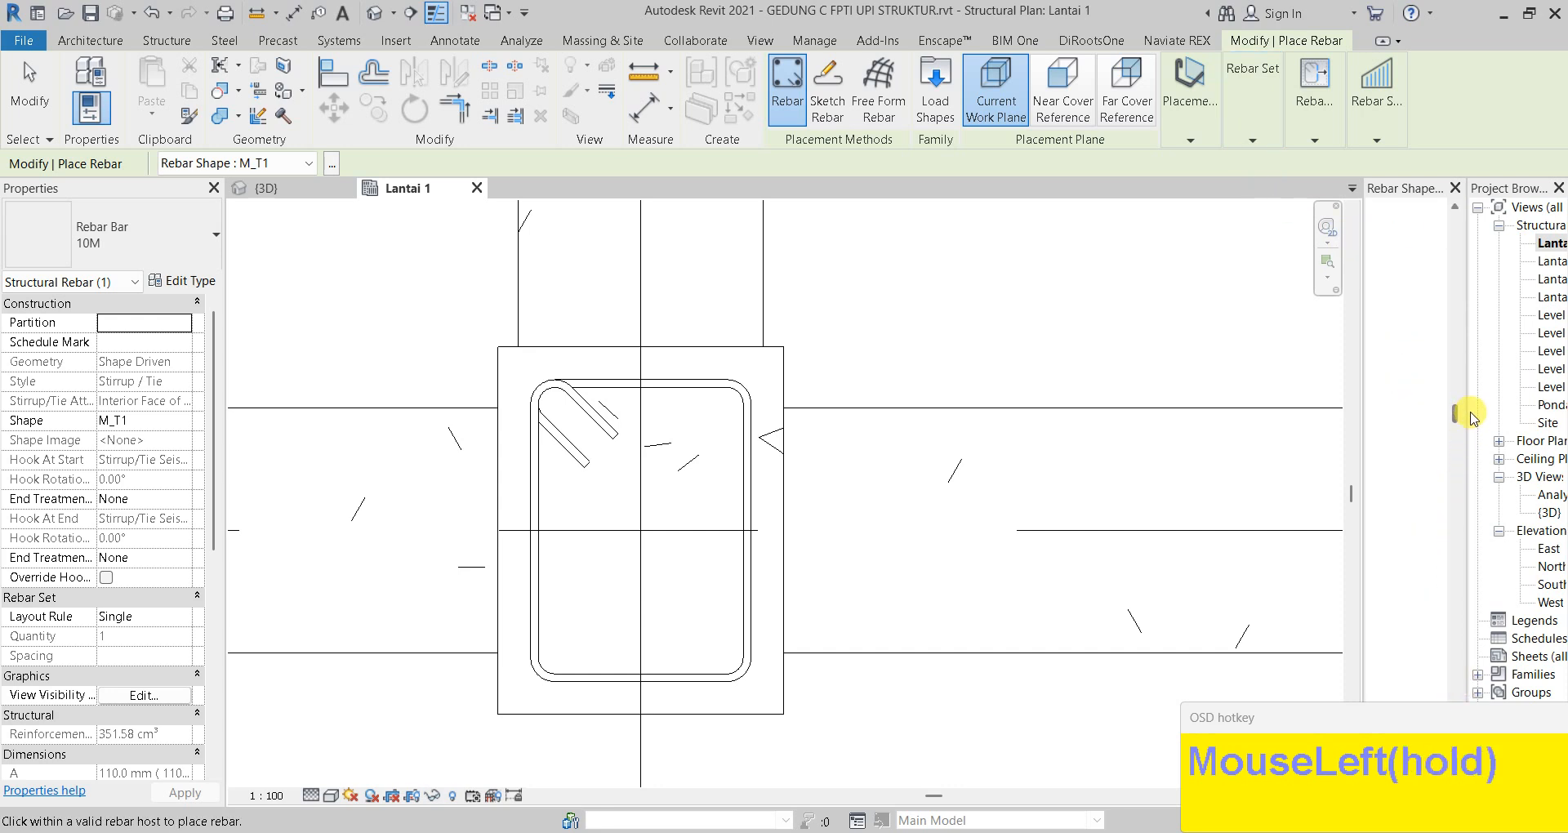
drag(1480, 318, 1473, 204)
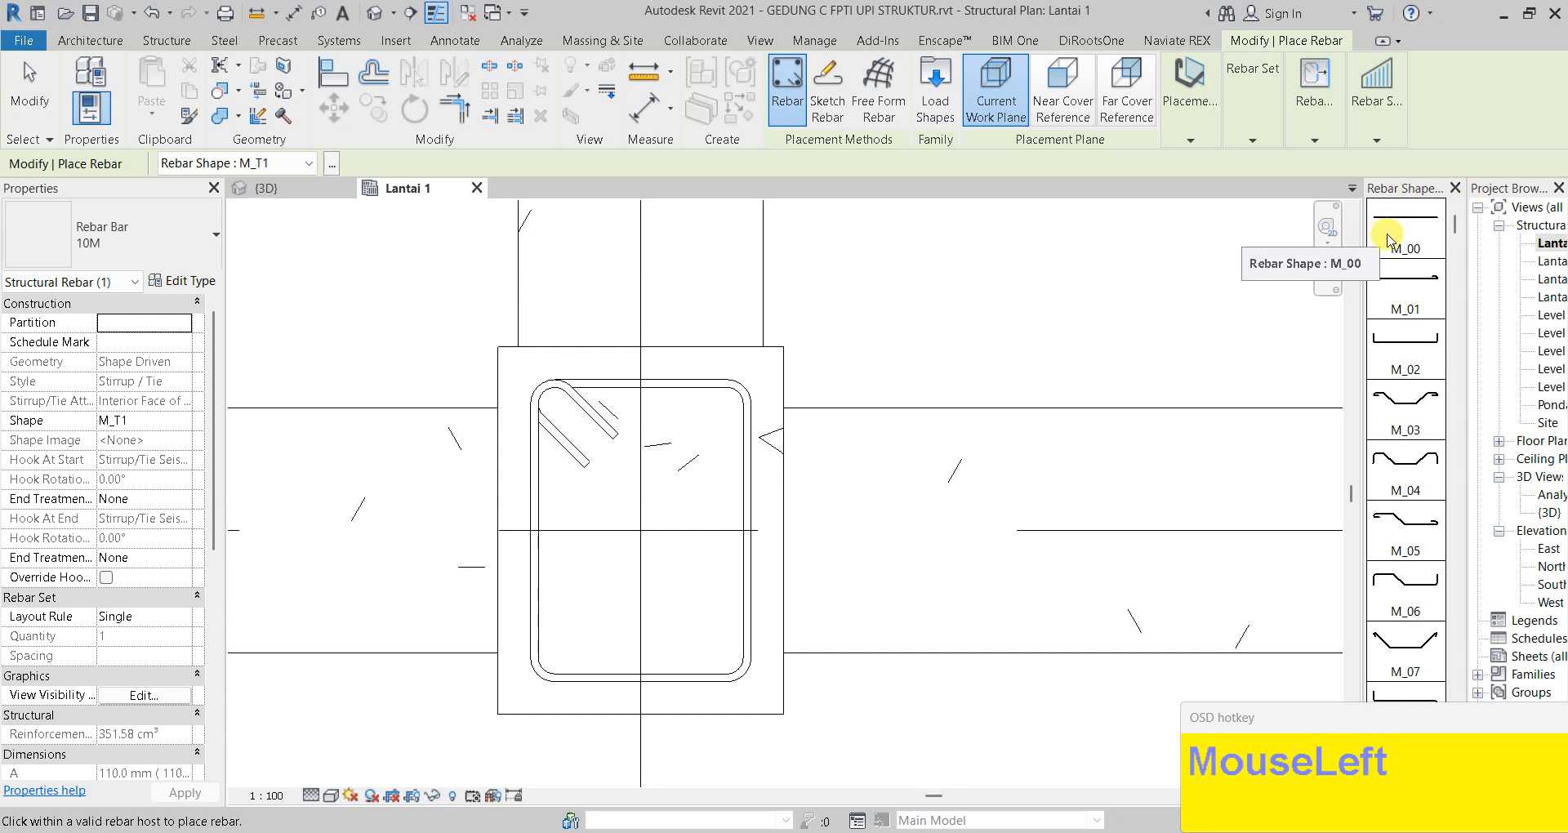
click(1388, 239)
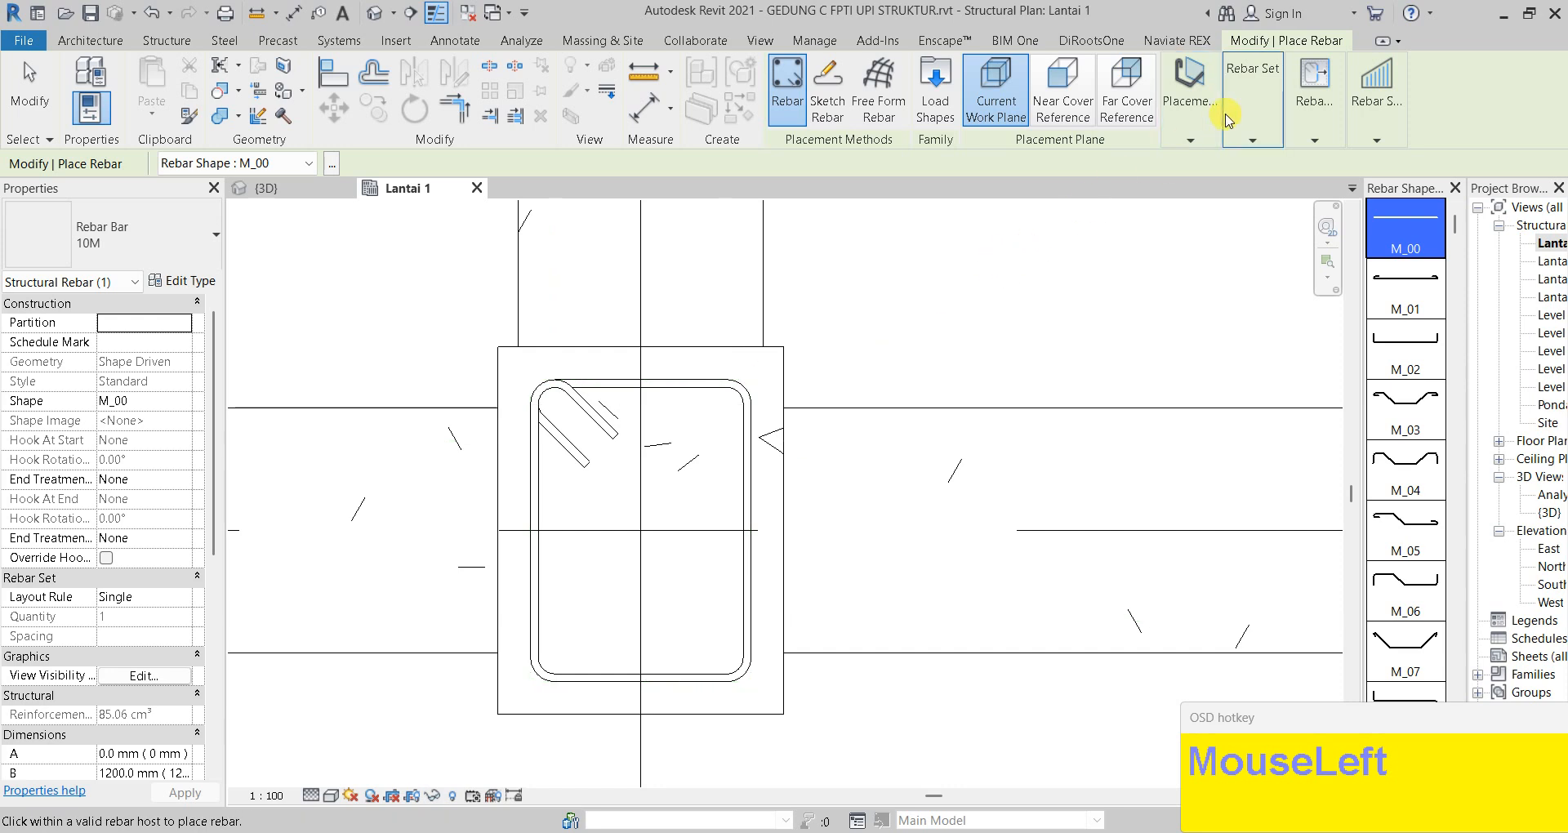
click(1190, 106)
click(1103, 215)
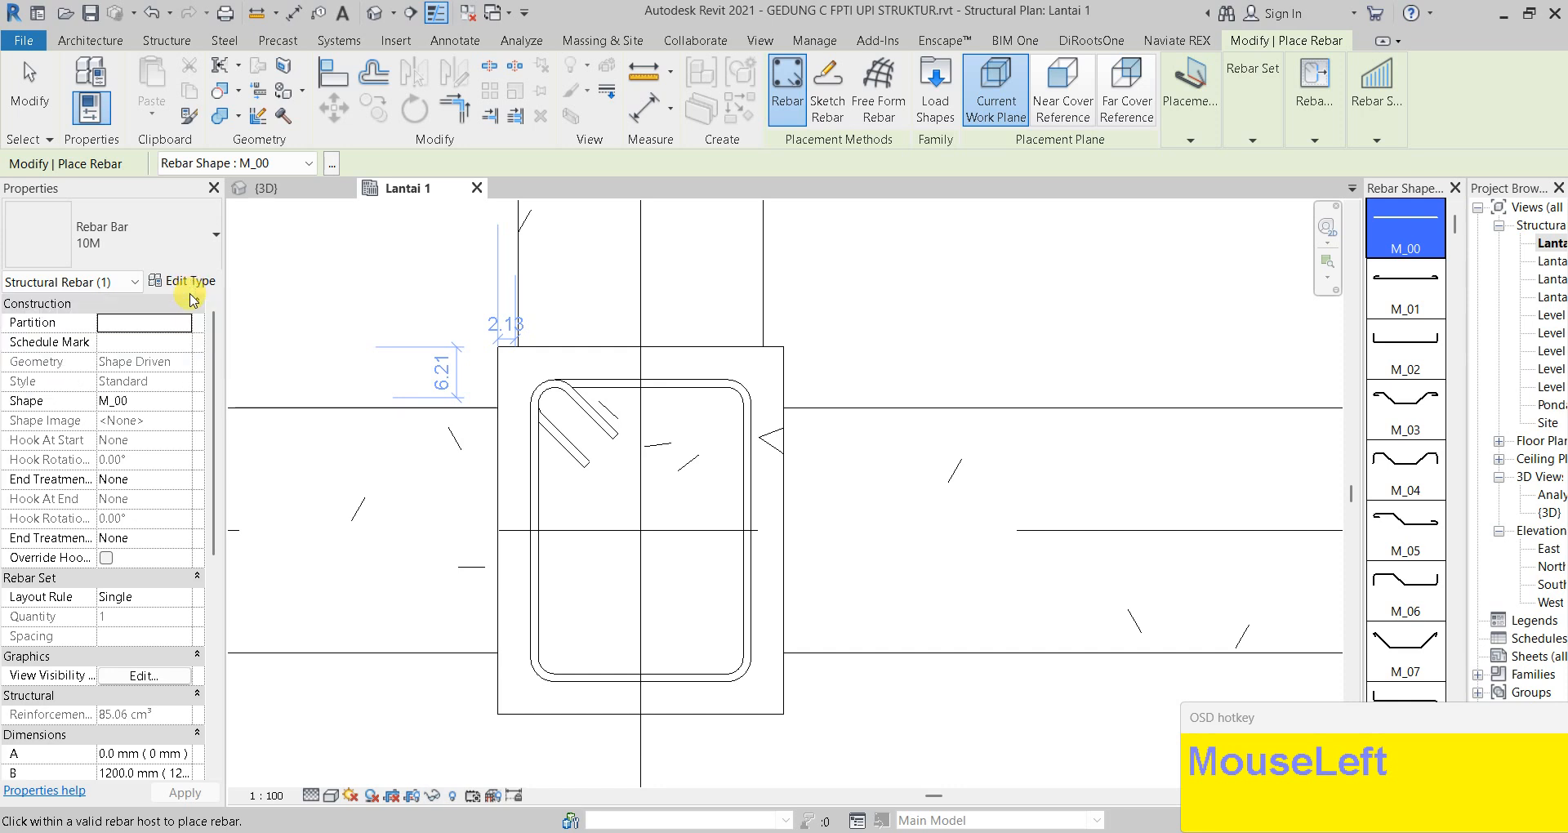
Change the bar type to Rebar Bar 22M and review the layout rule options
click(173, 245)
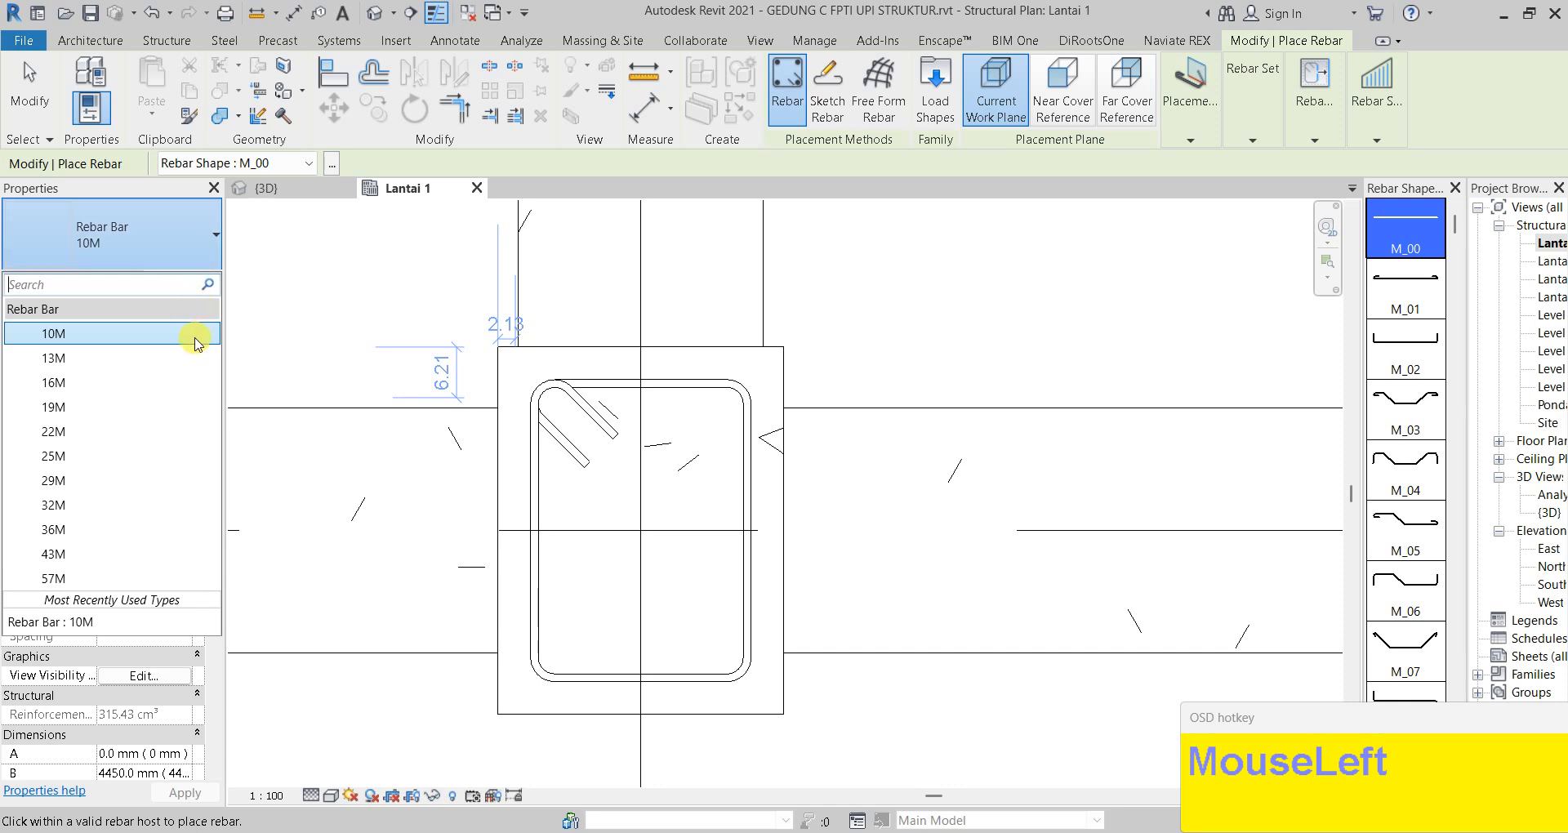
click(104, 434)
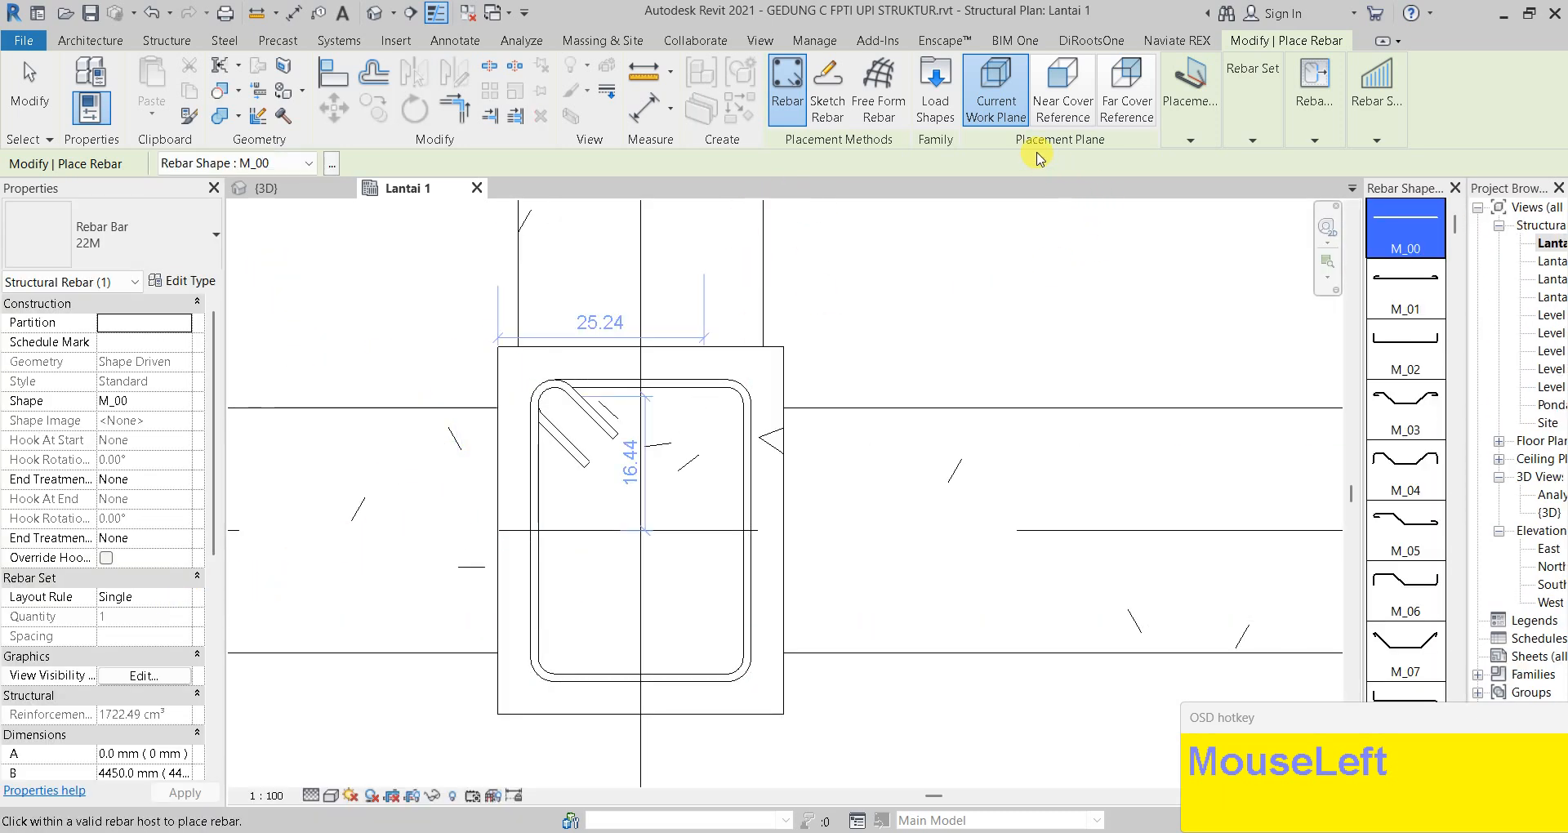
click(1191, 127)
click(1300, 129)
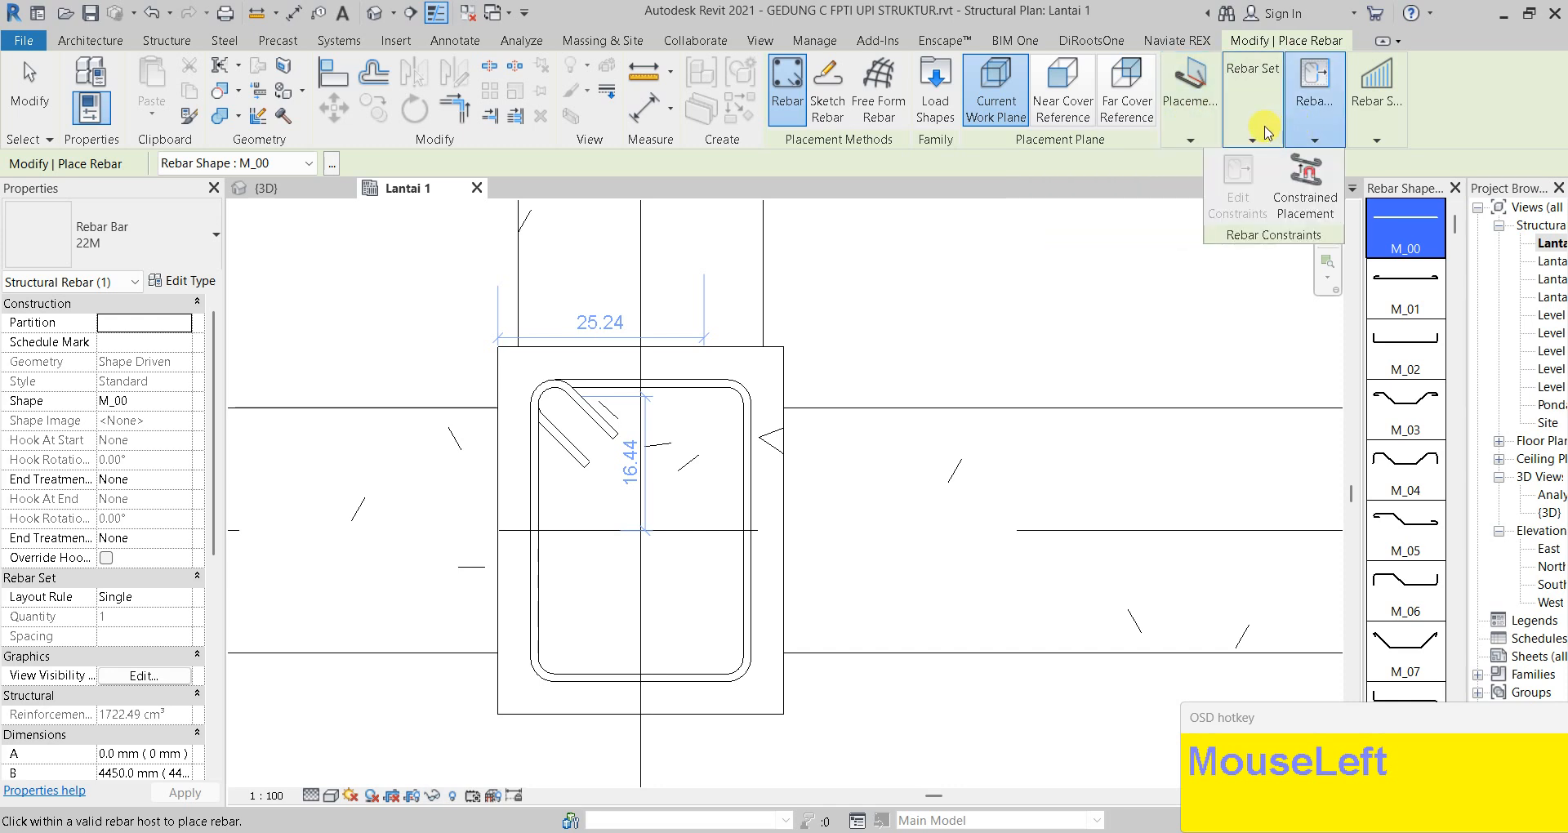
click(1249, 137)
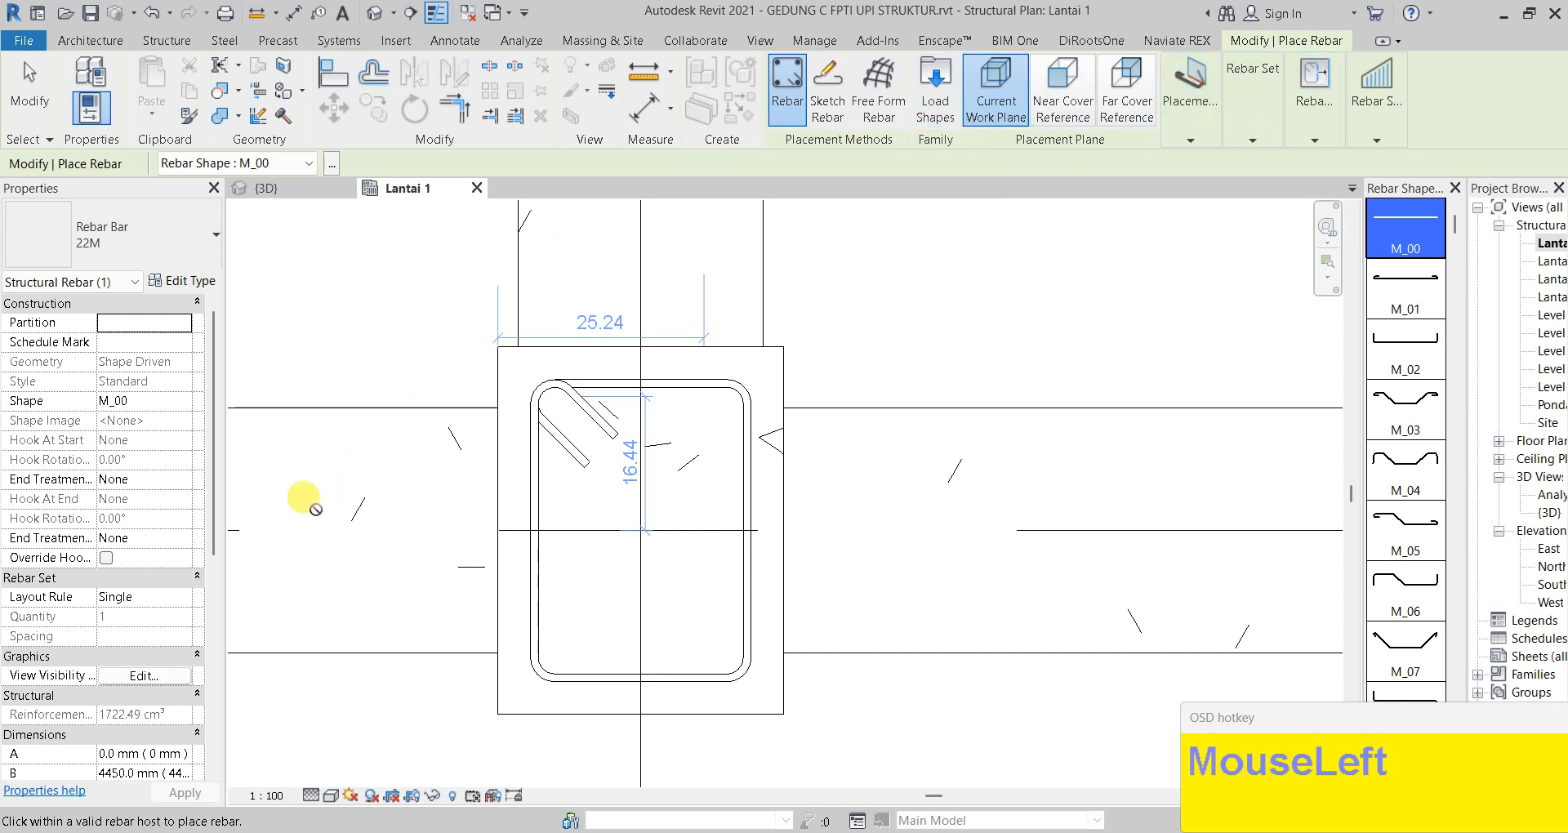
click(183, 599)
click(186, 599)
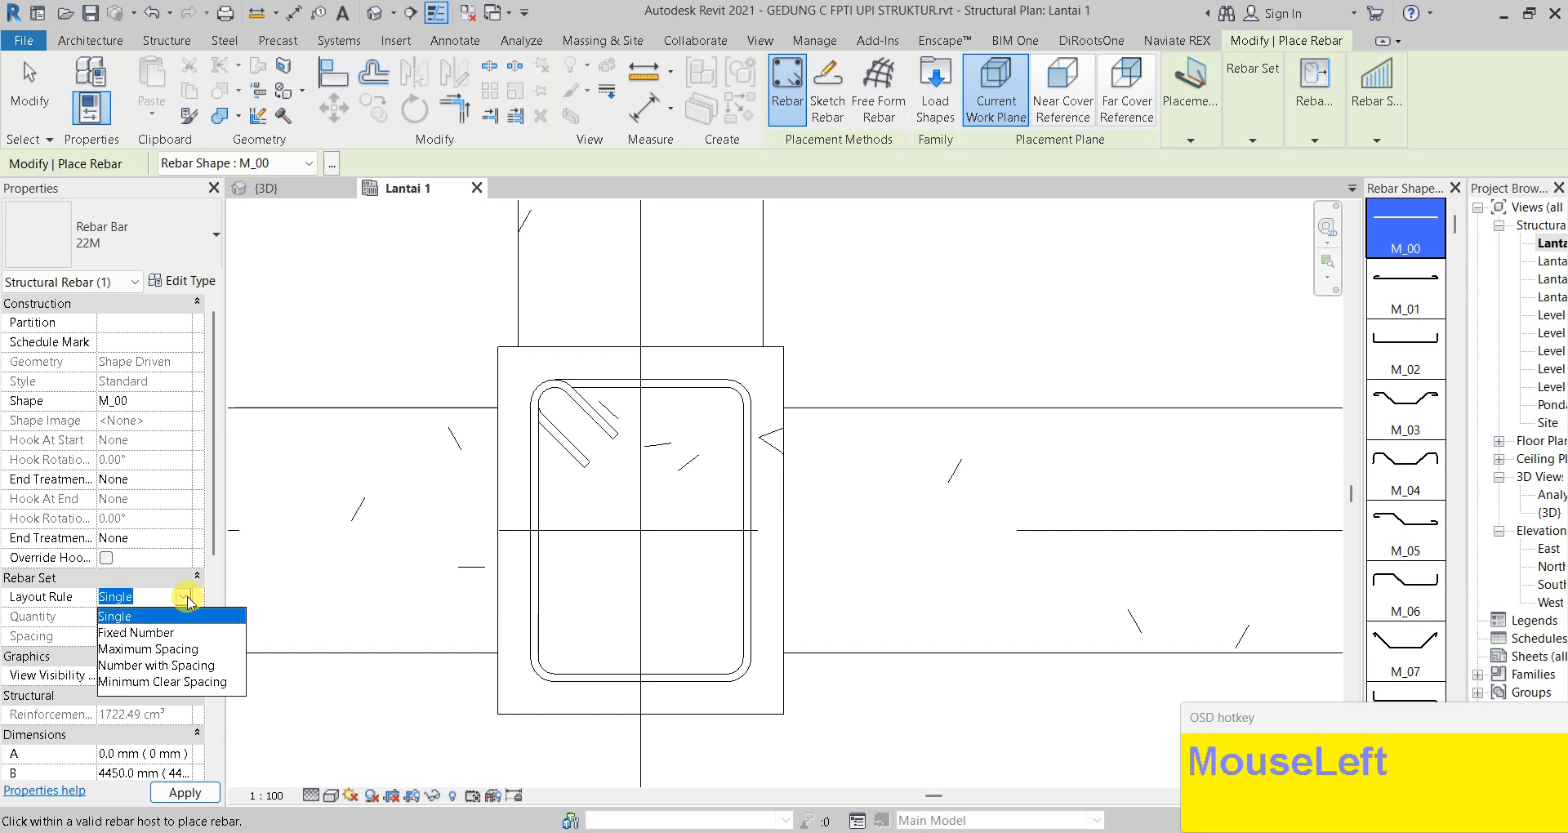
Use a Fixed Number layout with quantity 4 and place two 22M bar rows
click(179, 633)
click(159, 617)
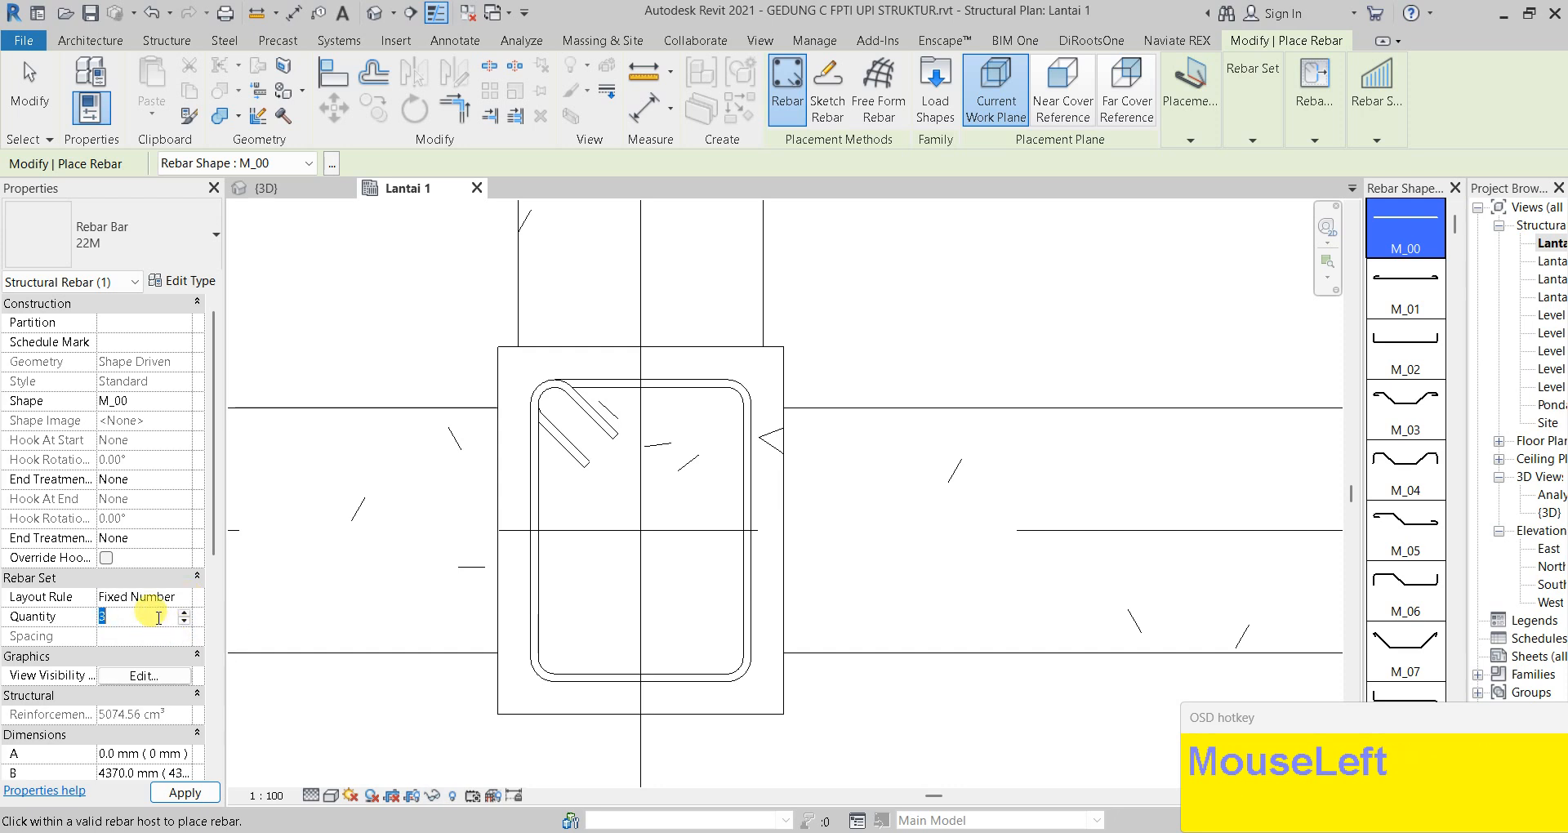
text(4)
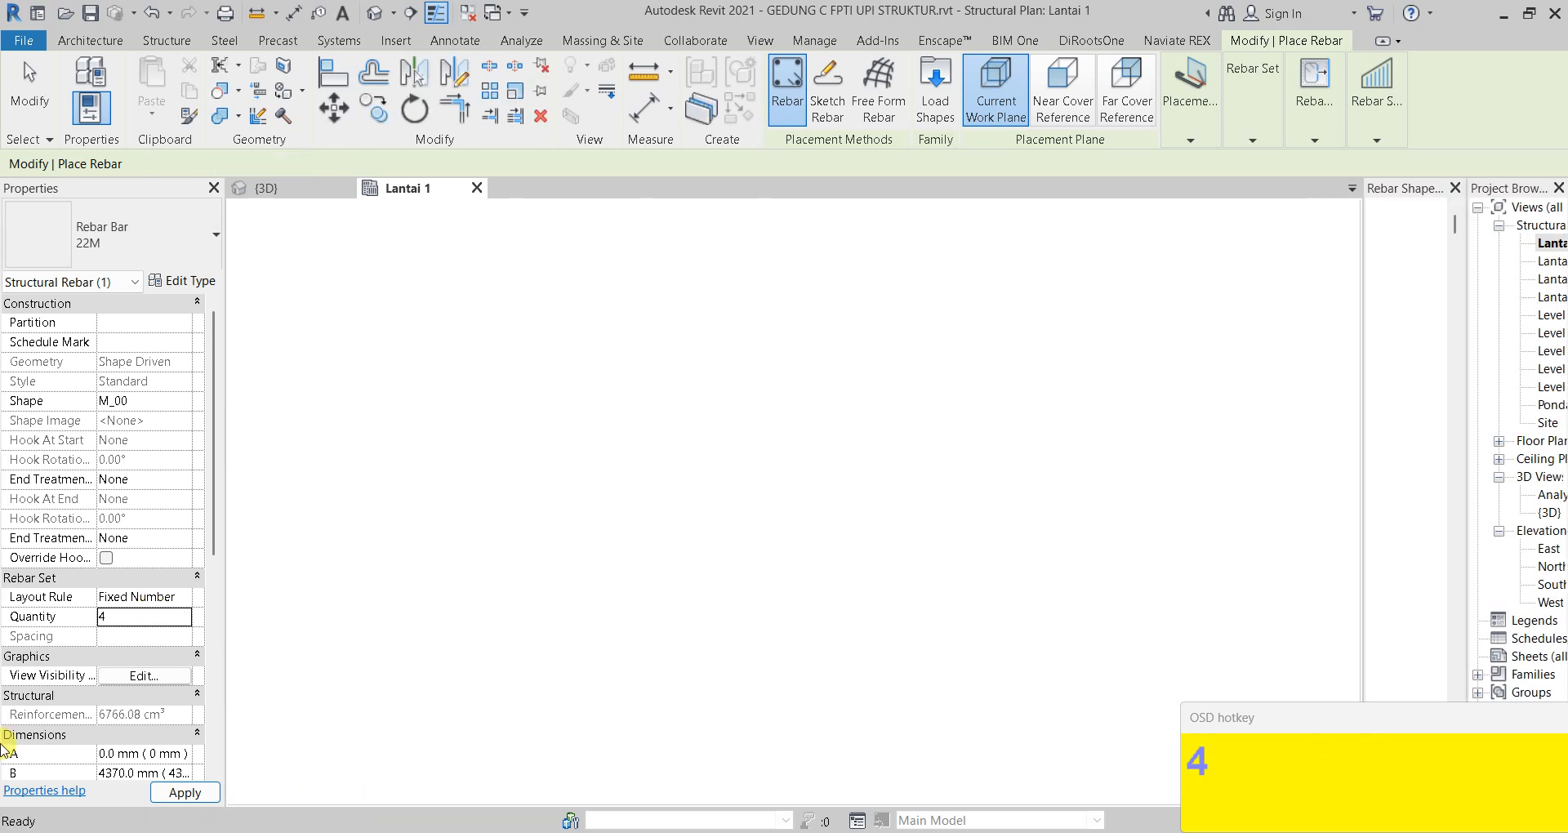
click(566, 475)
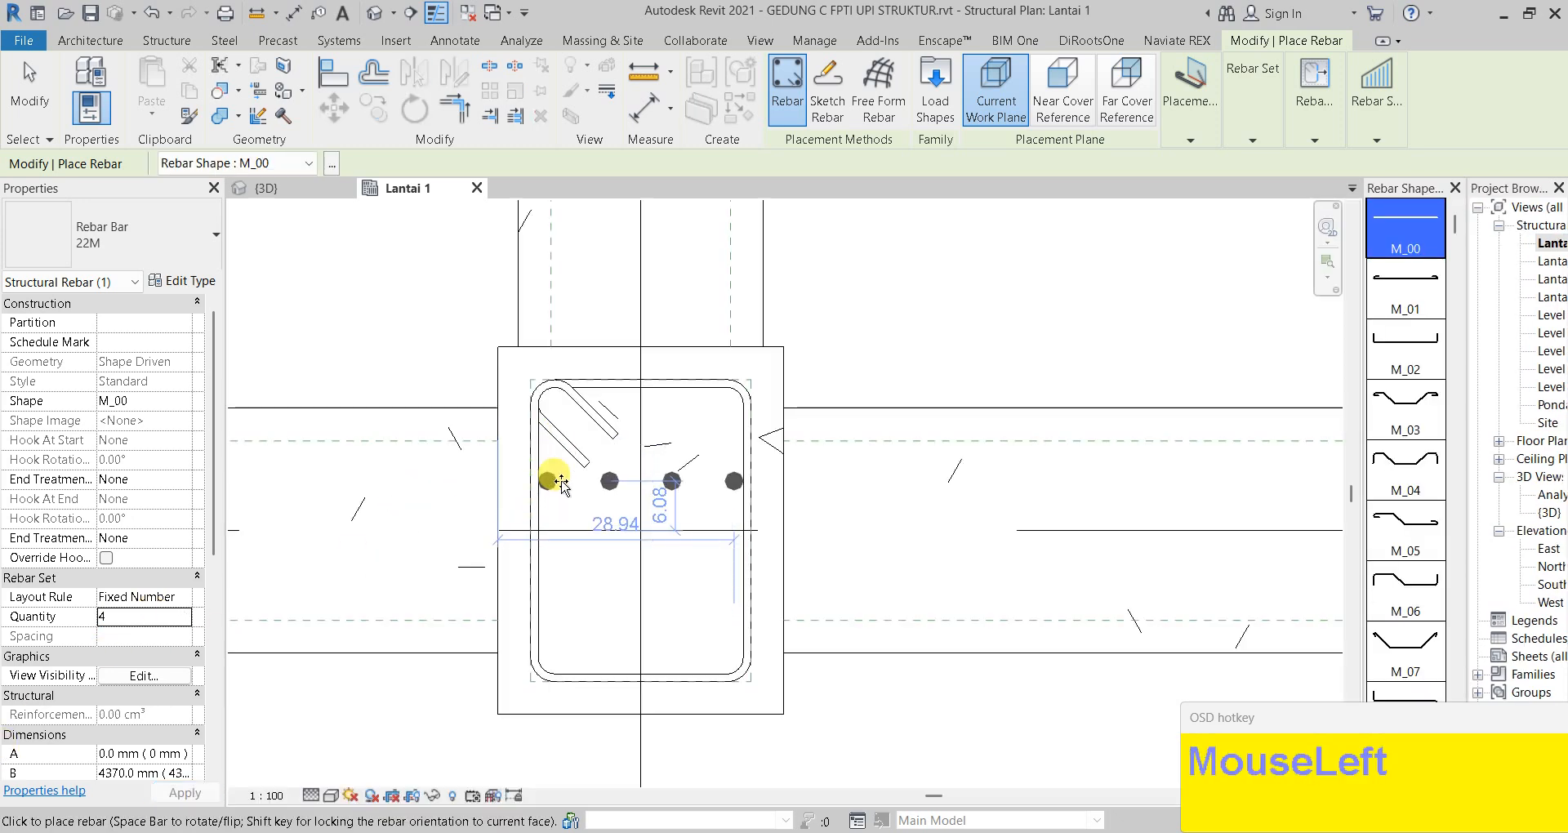
click(551, 568)
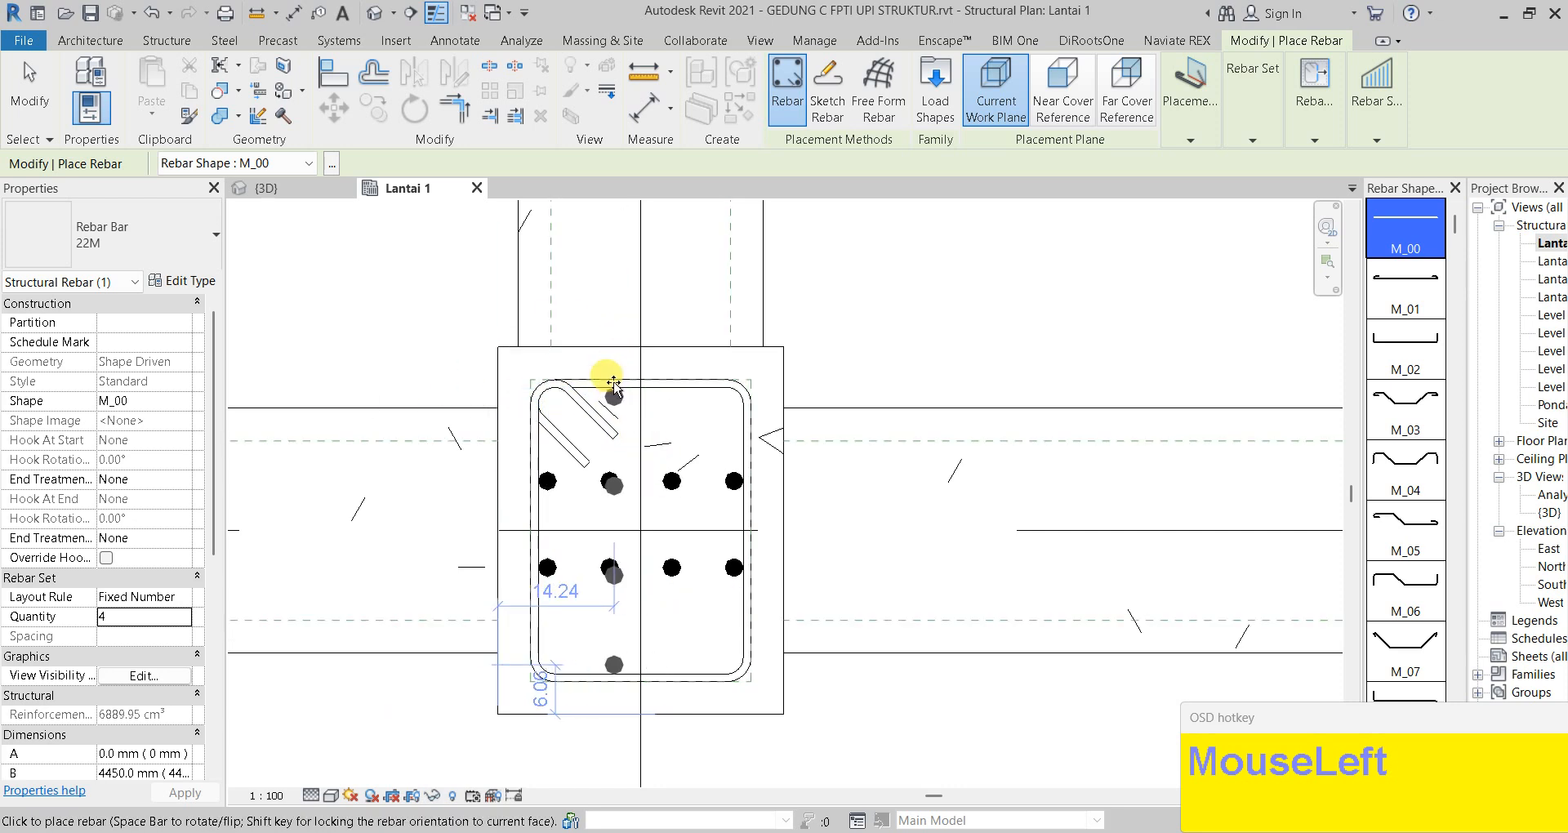
key(Escape)
key(Escape)
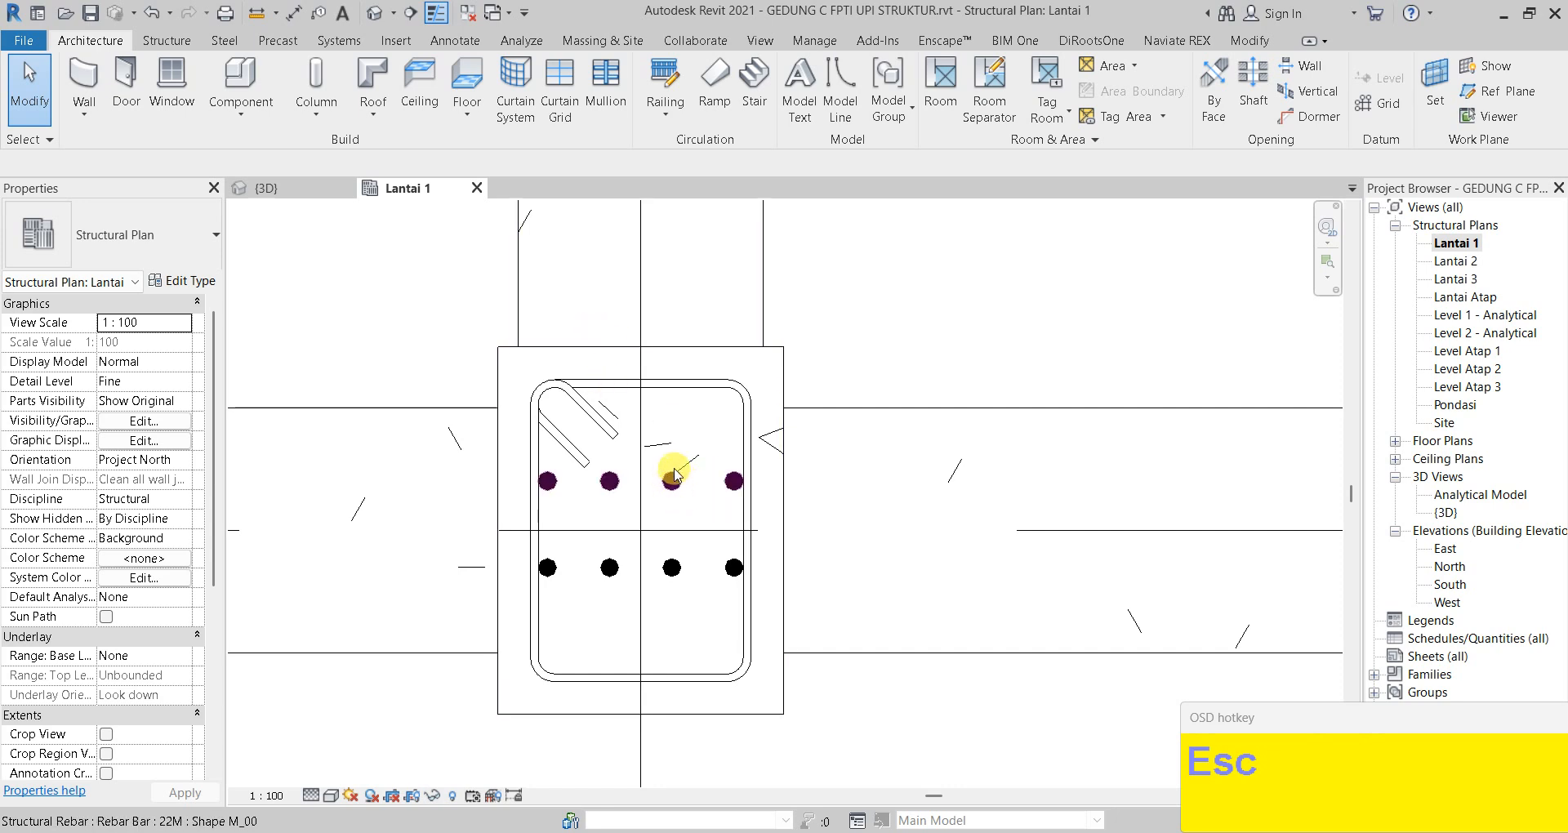
Constrain the upper 22M bar row flush to the stirrup's top segment (0.00 cm)
click(675, 490)
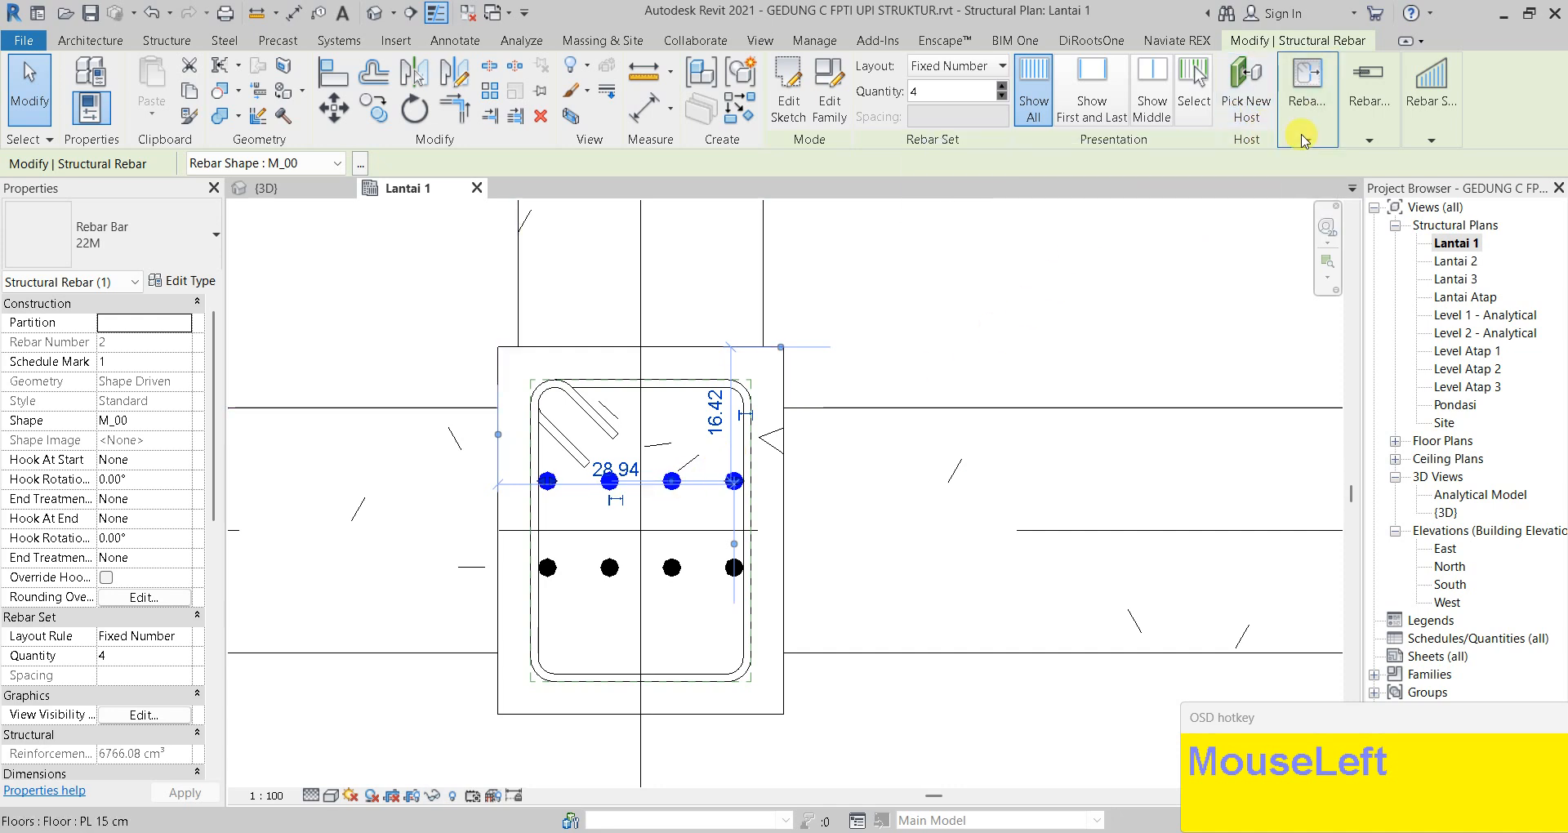
click(1306, 98)
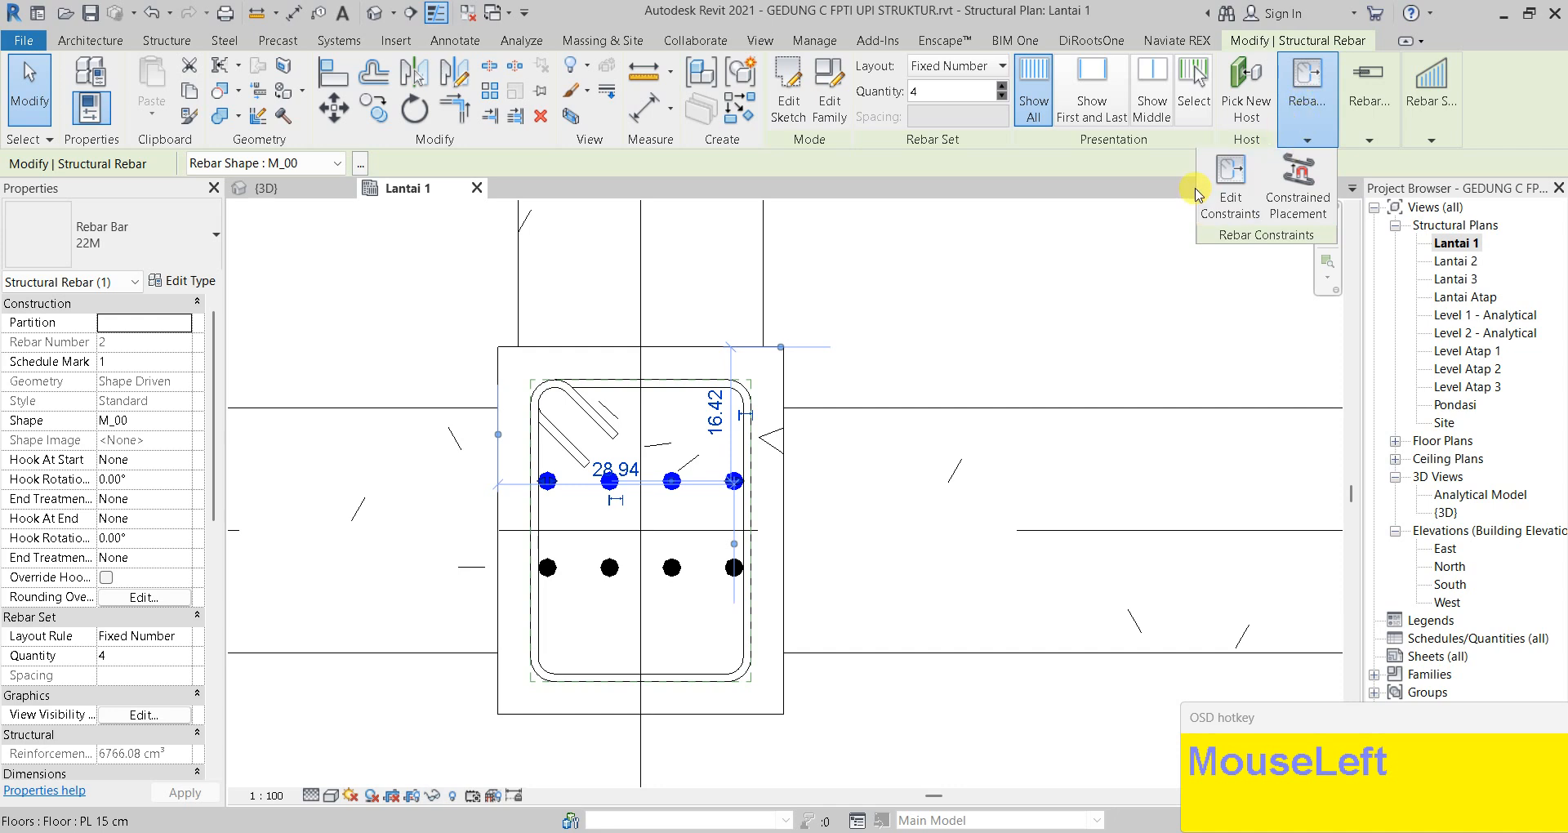
click(1227, 199)
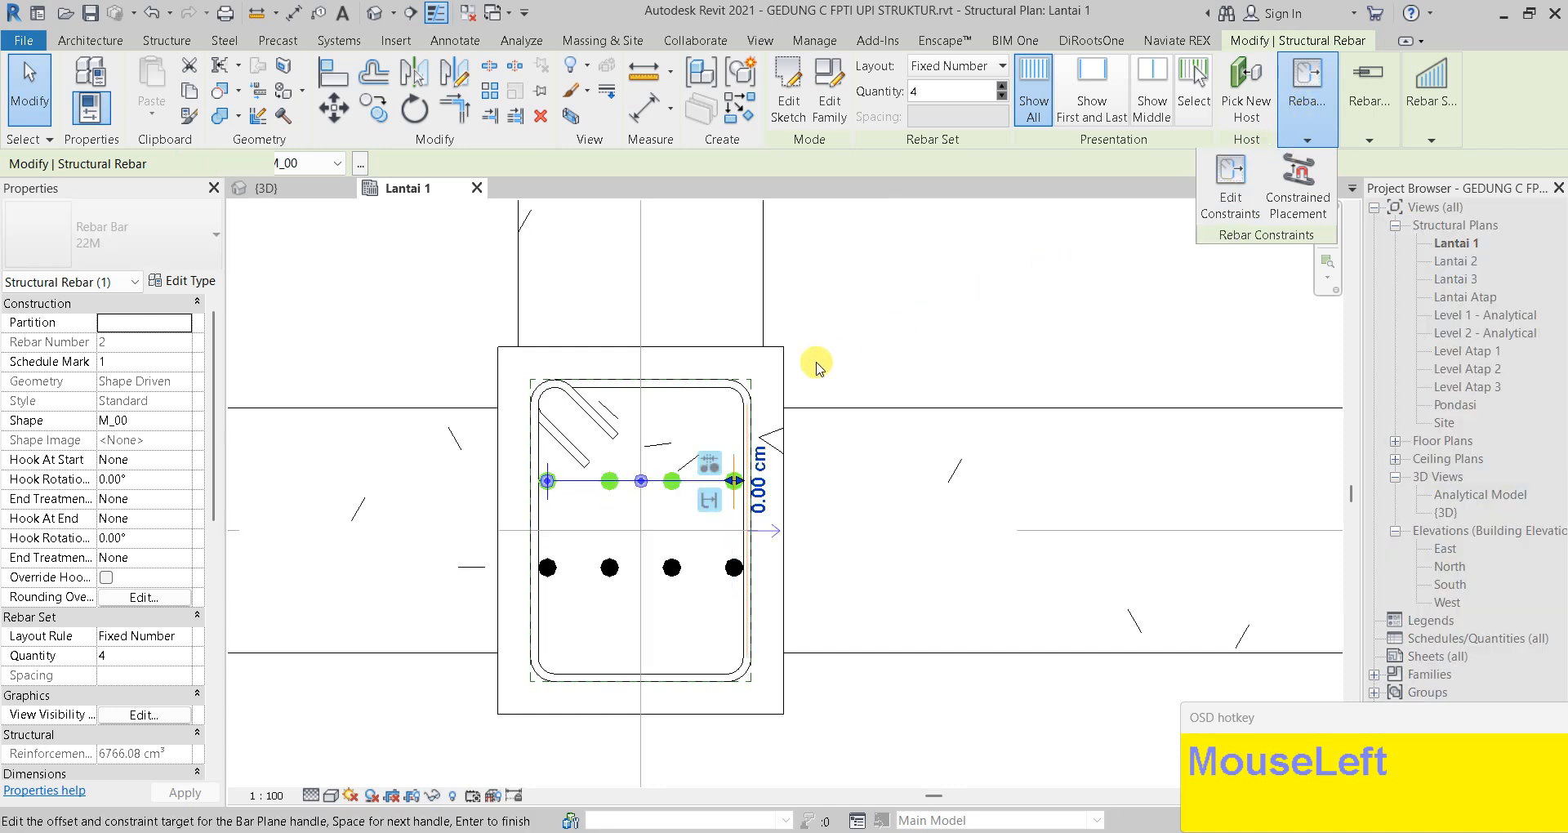
scroll(570, 480, up, 2)
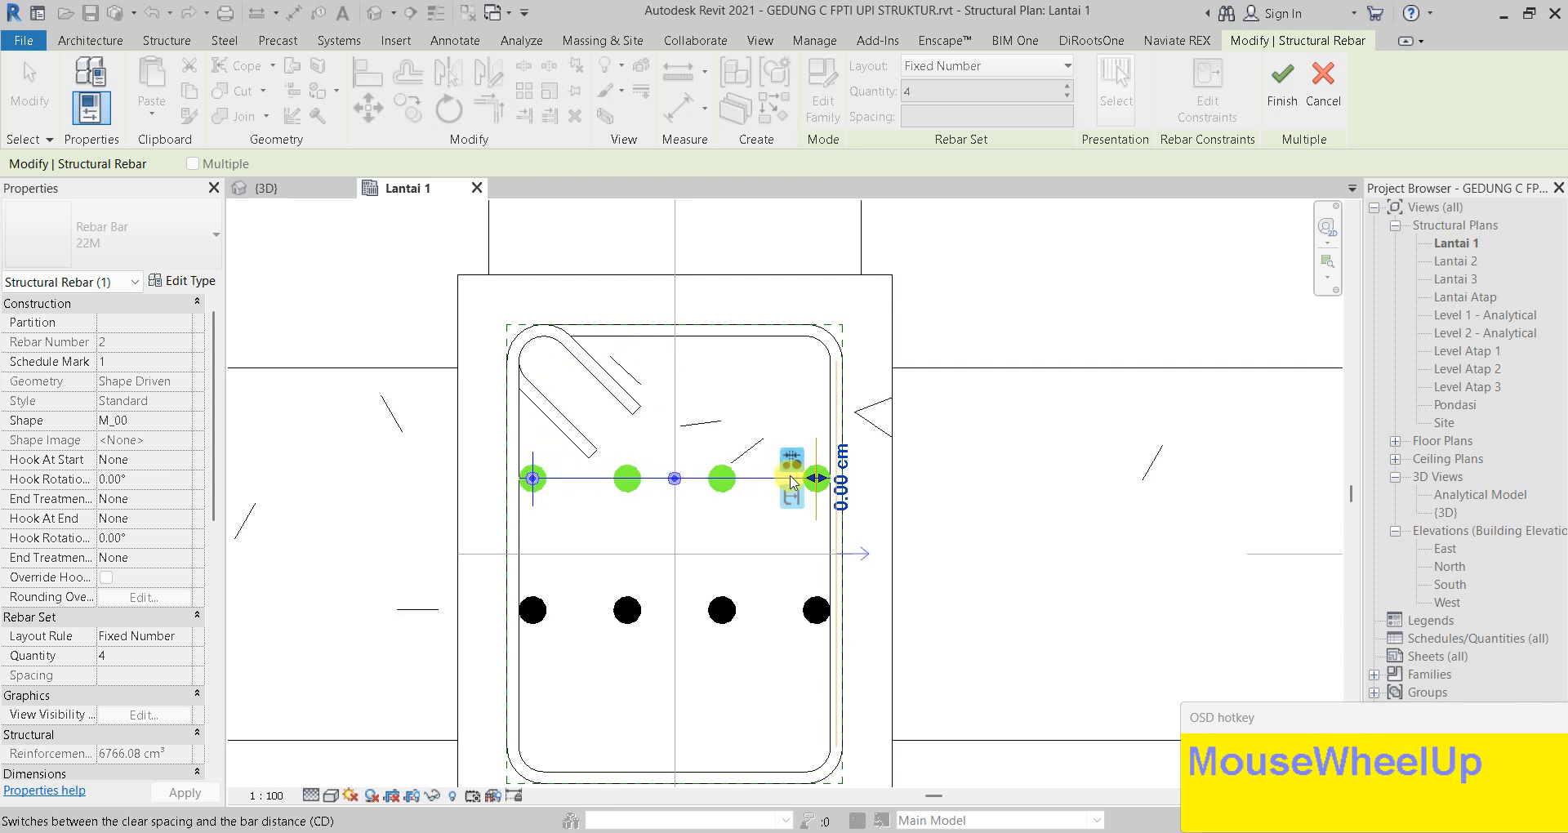
click(589, 487)
scroll(648, 408, up, 1)
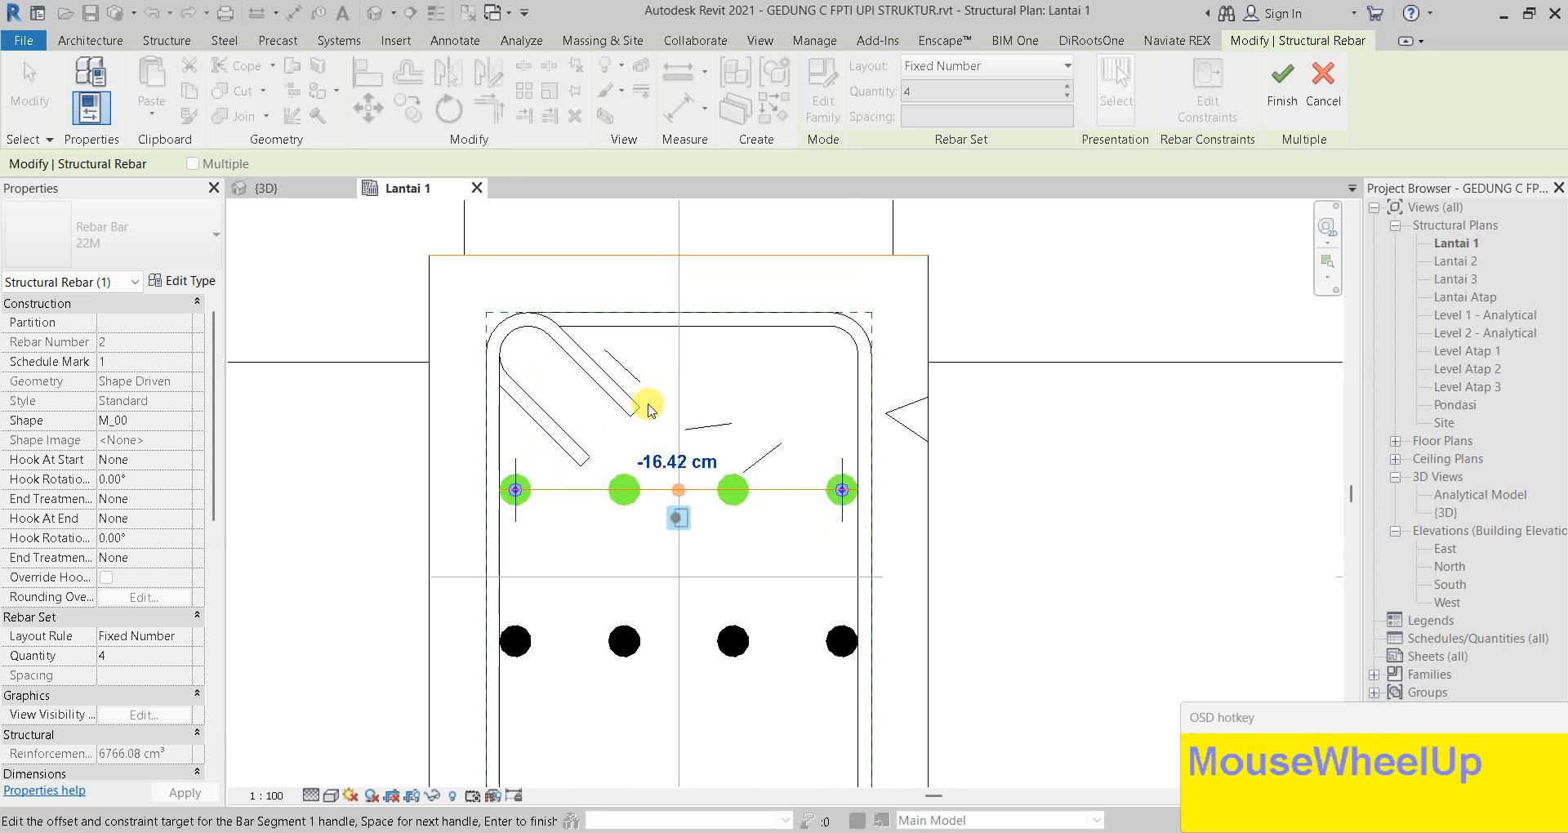
click(637, 330)
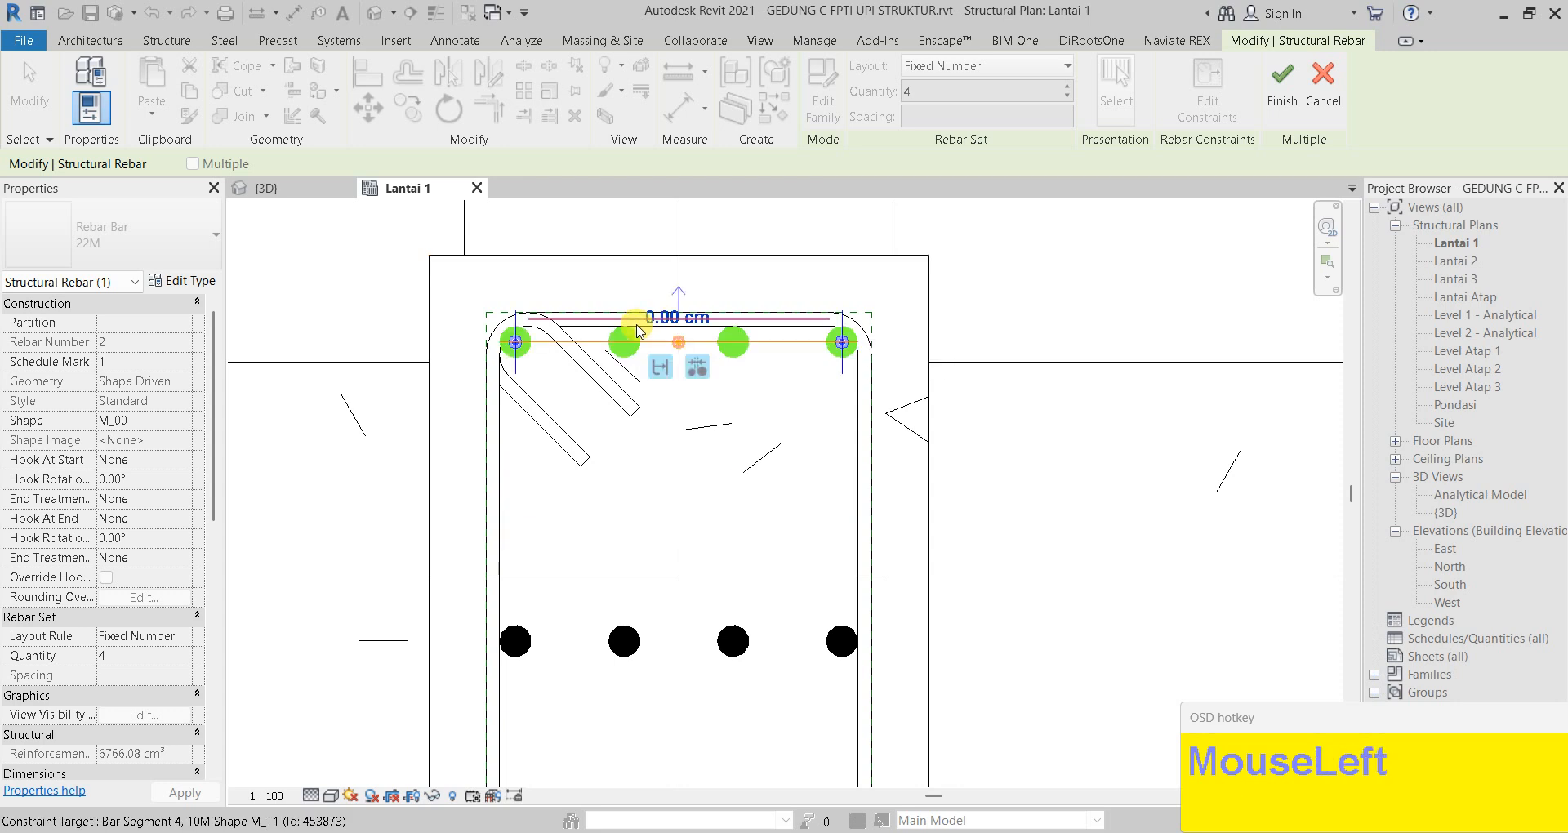
click(1291, 82)
scroll(760, 501, down, 1)
middle_drag(760, 500, 778, 318)
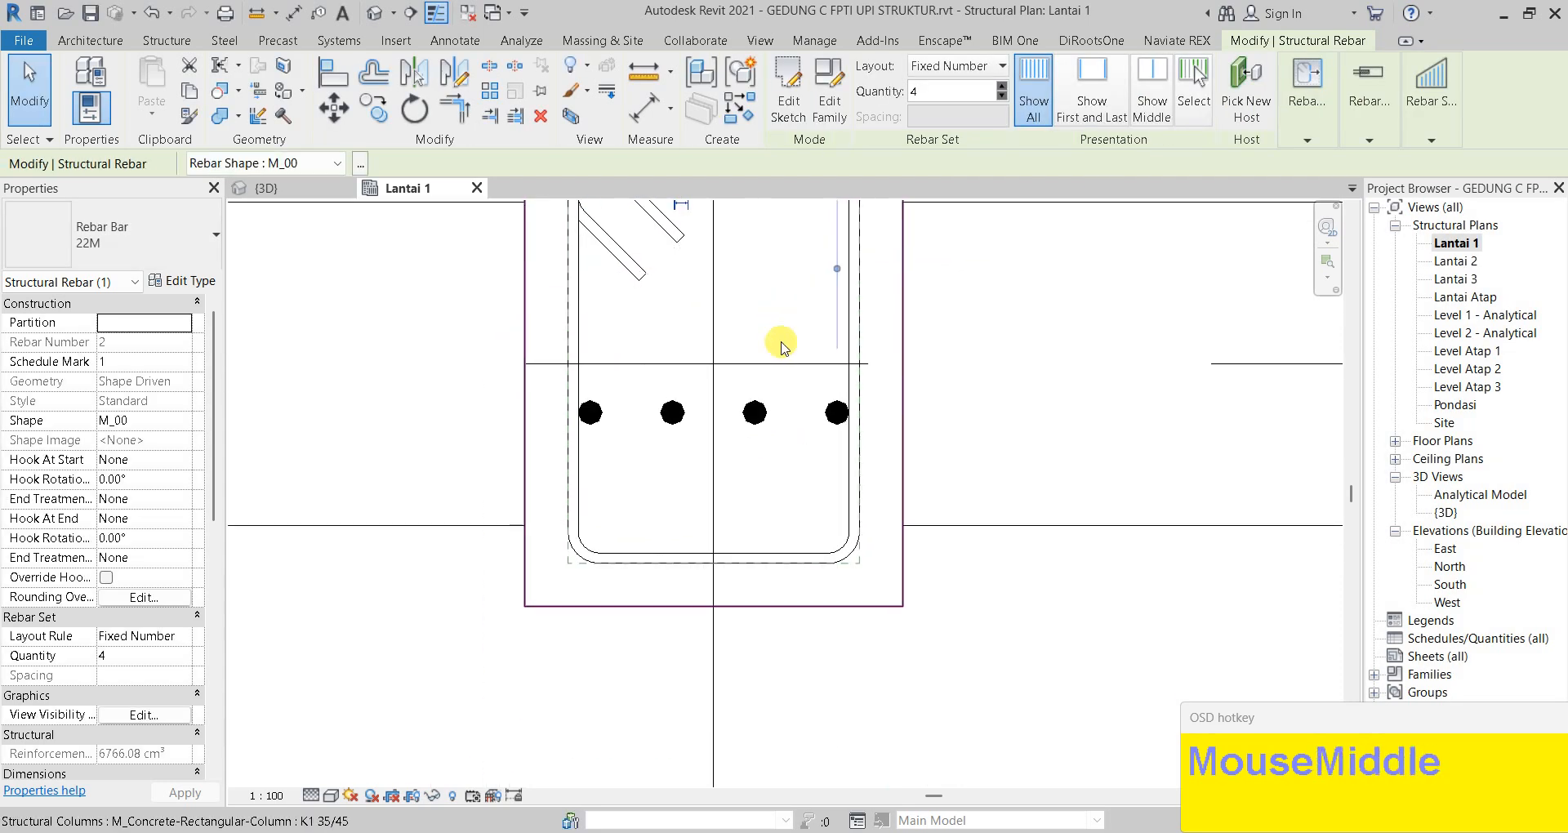
Constrain the lower 22M bar row flush to the stirrup's bottom segment, then deselect it
click(841, 414)
click(1321, 113)
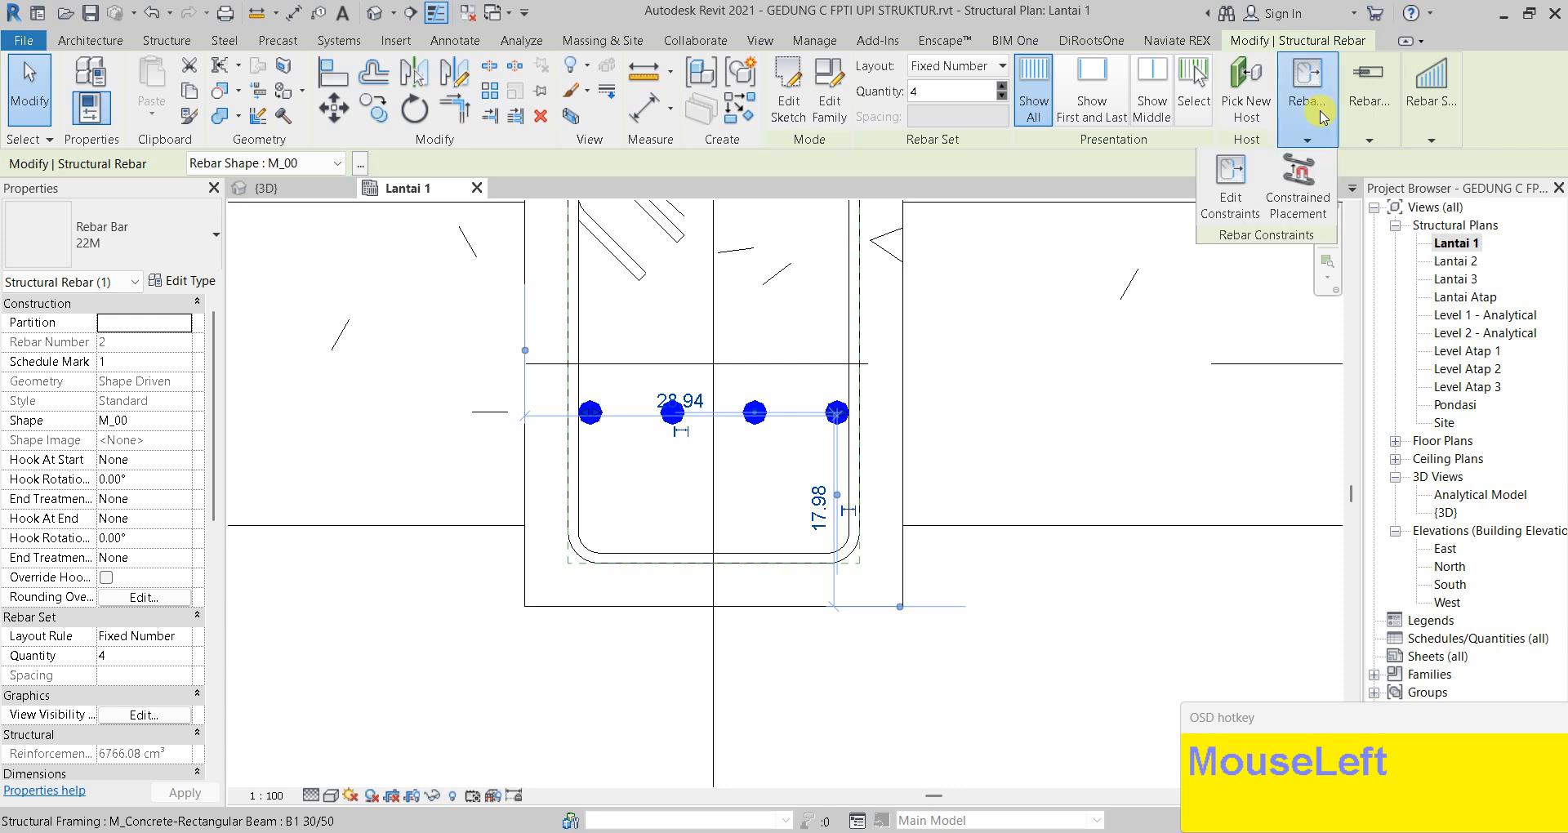
click(1231, 188)
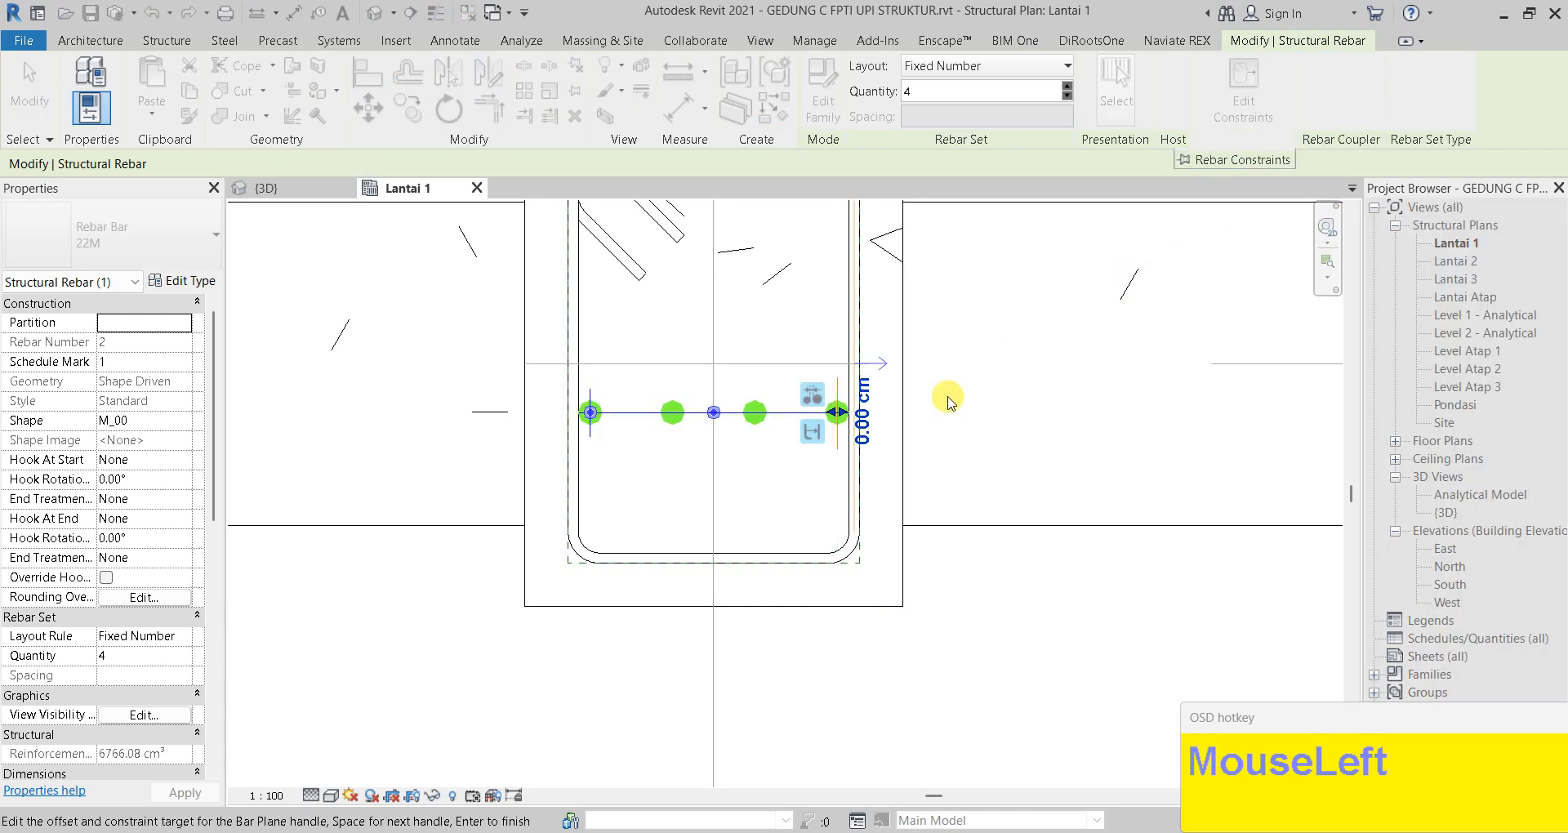
click(627, 413)
click(641, 553)
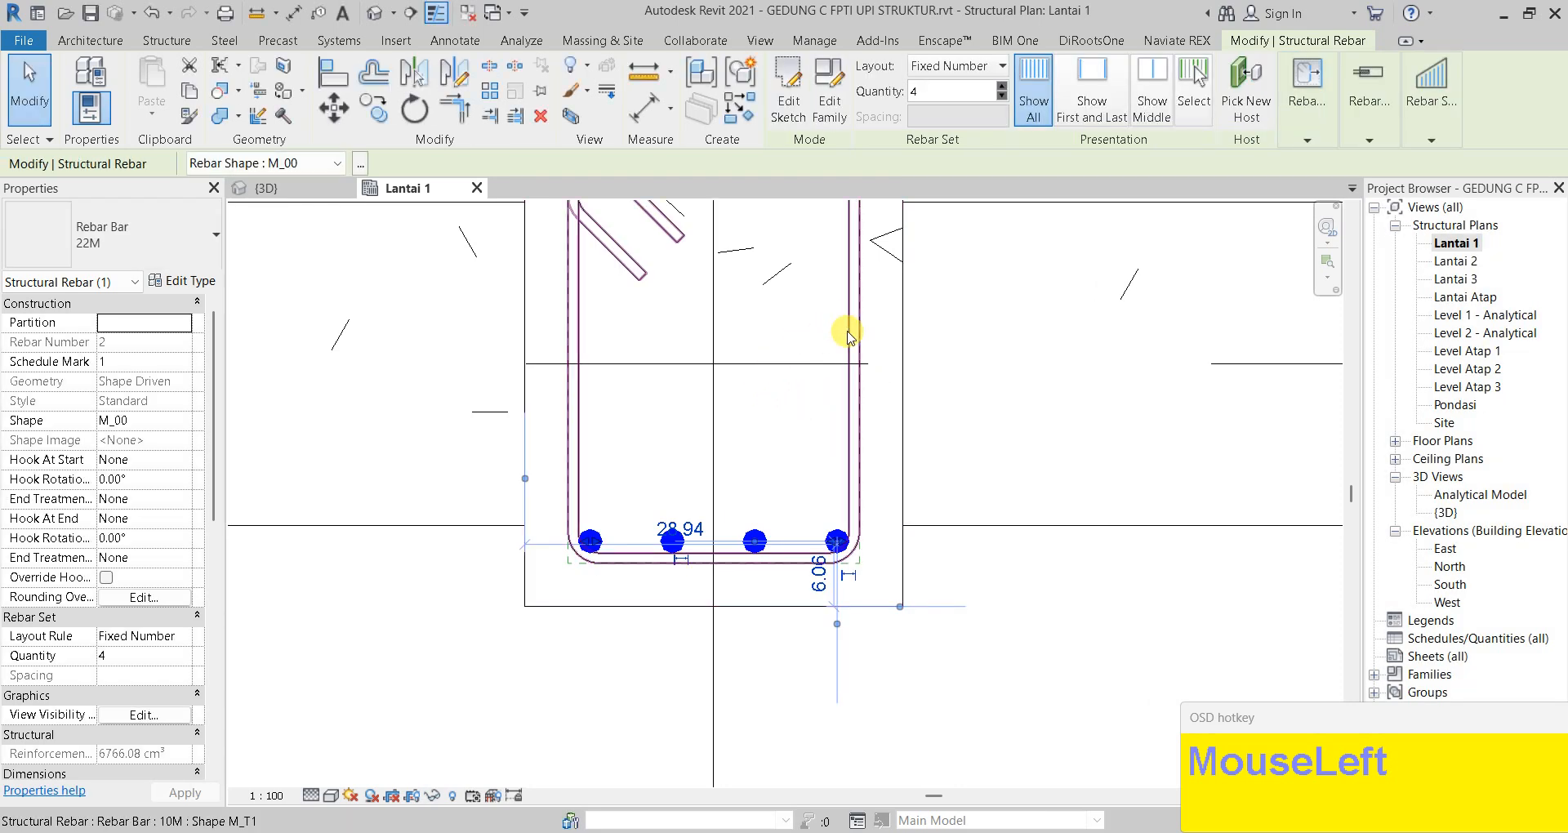
scroll(842, 327, down, 2)
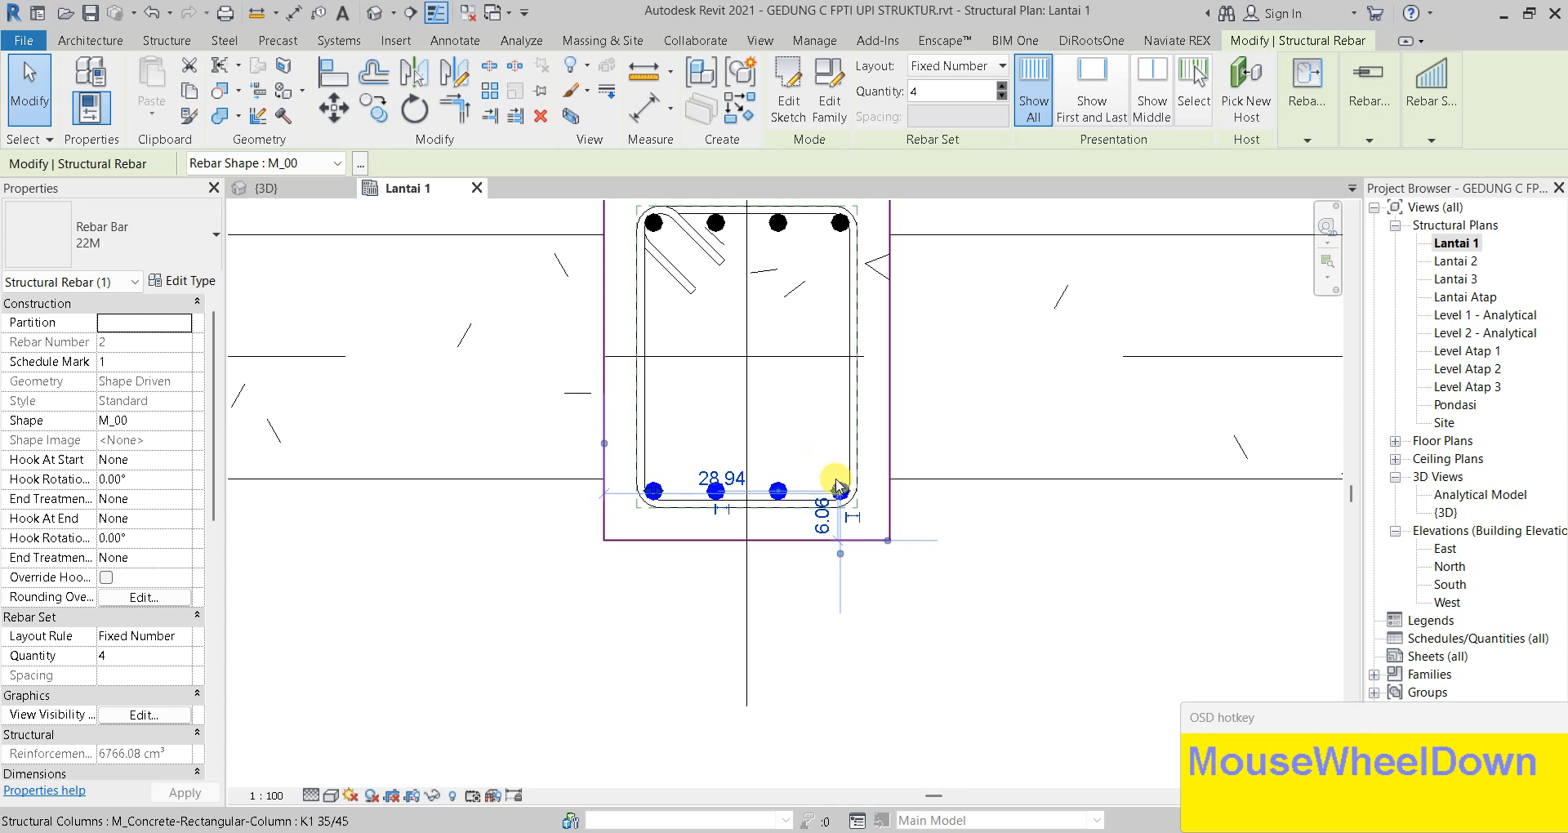
click(991, 550)
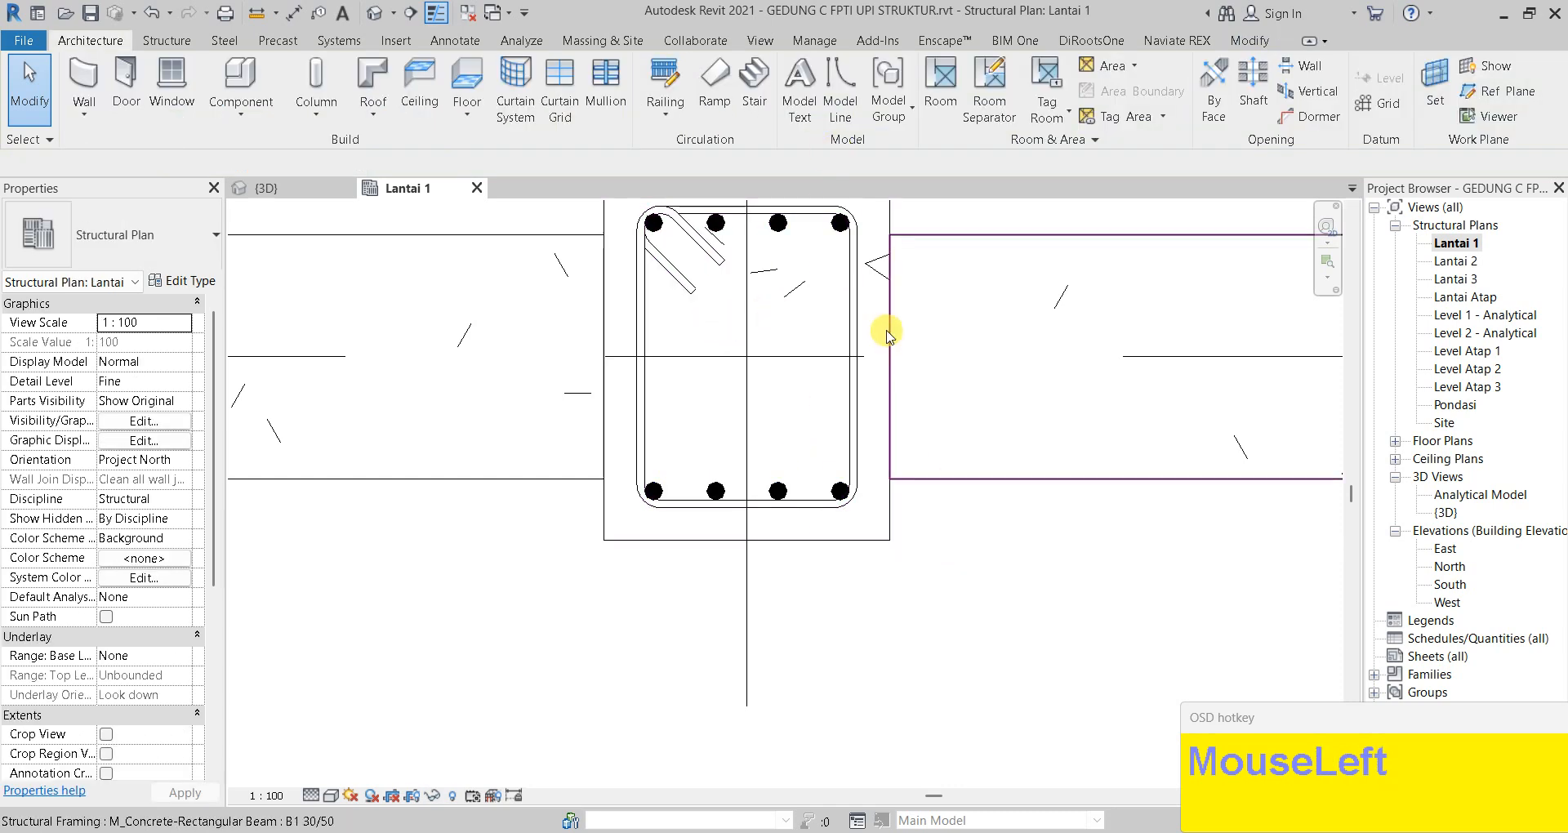
Start a 22M M_00 bar set in the column with a Fixed Number layout of 2
click(1003, 249)
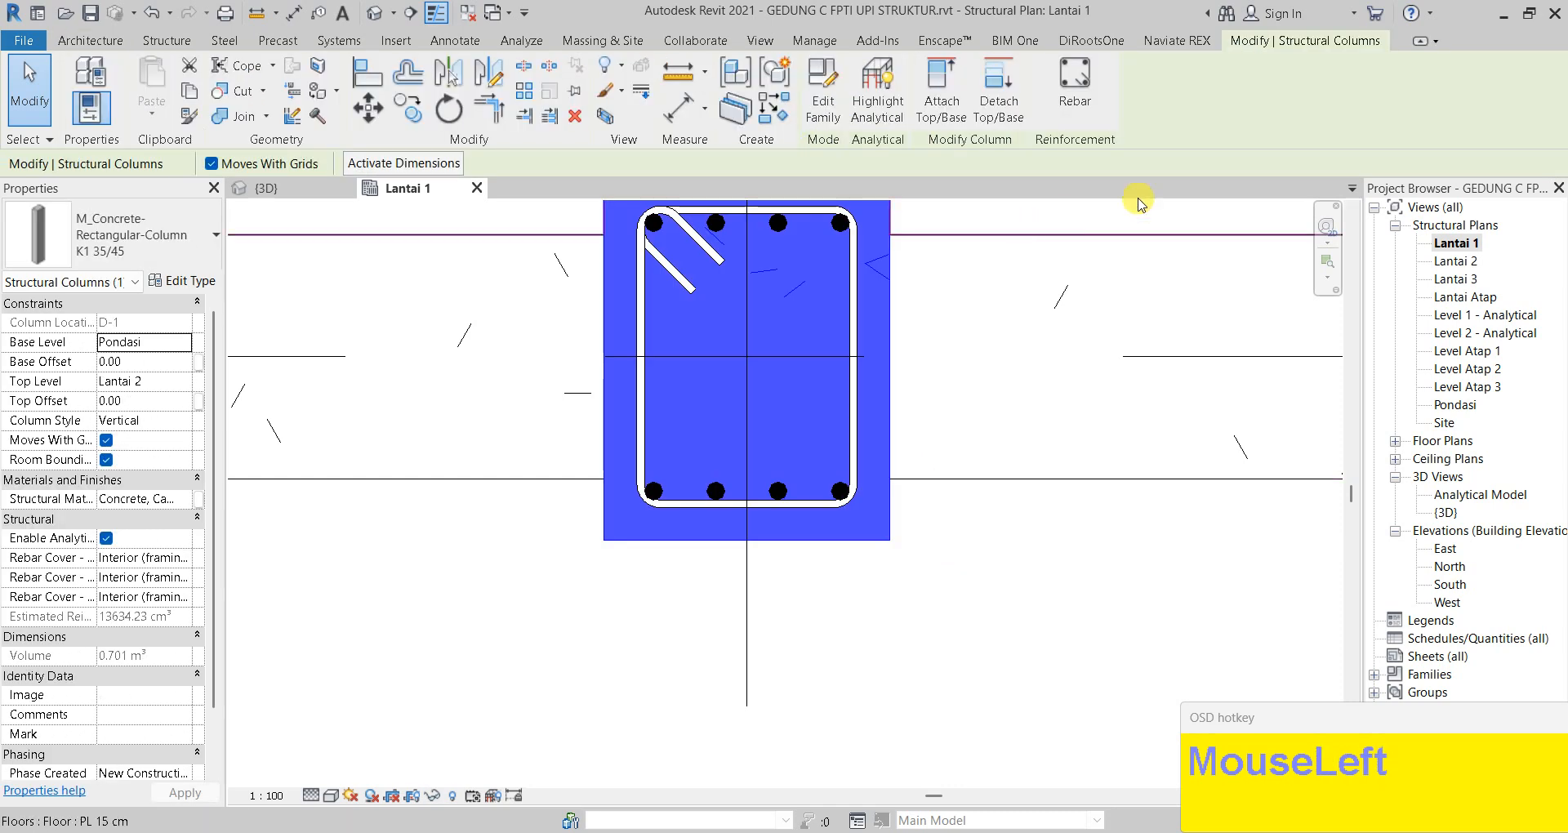
click(1077, 91)
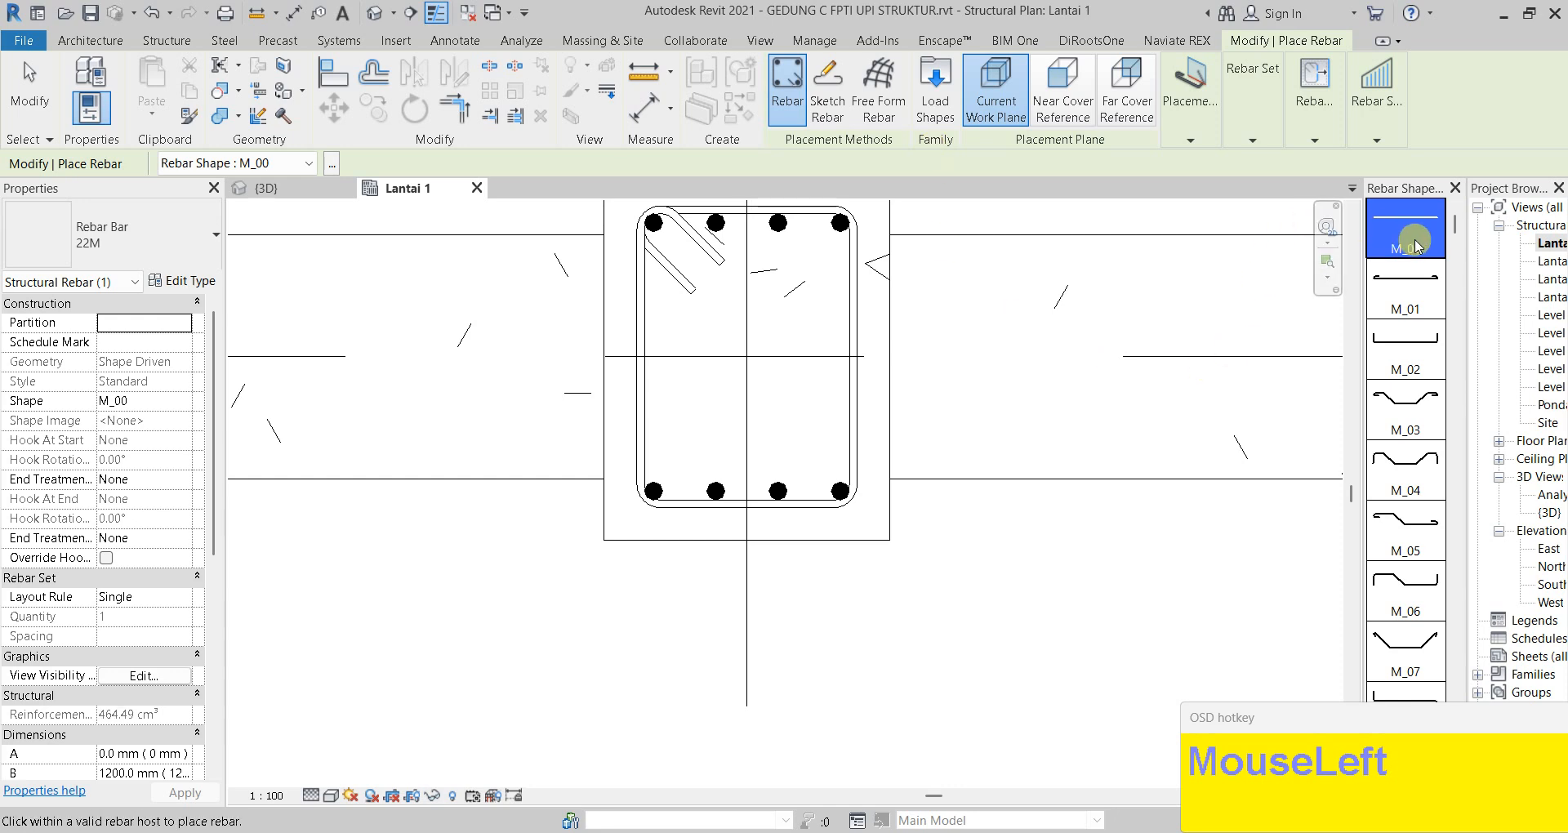
scroll(1414, 239, up, 2)
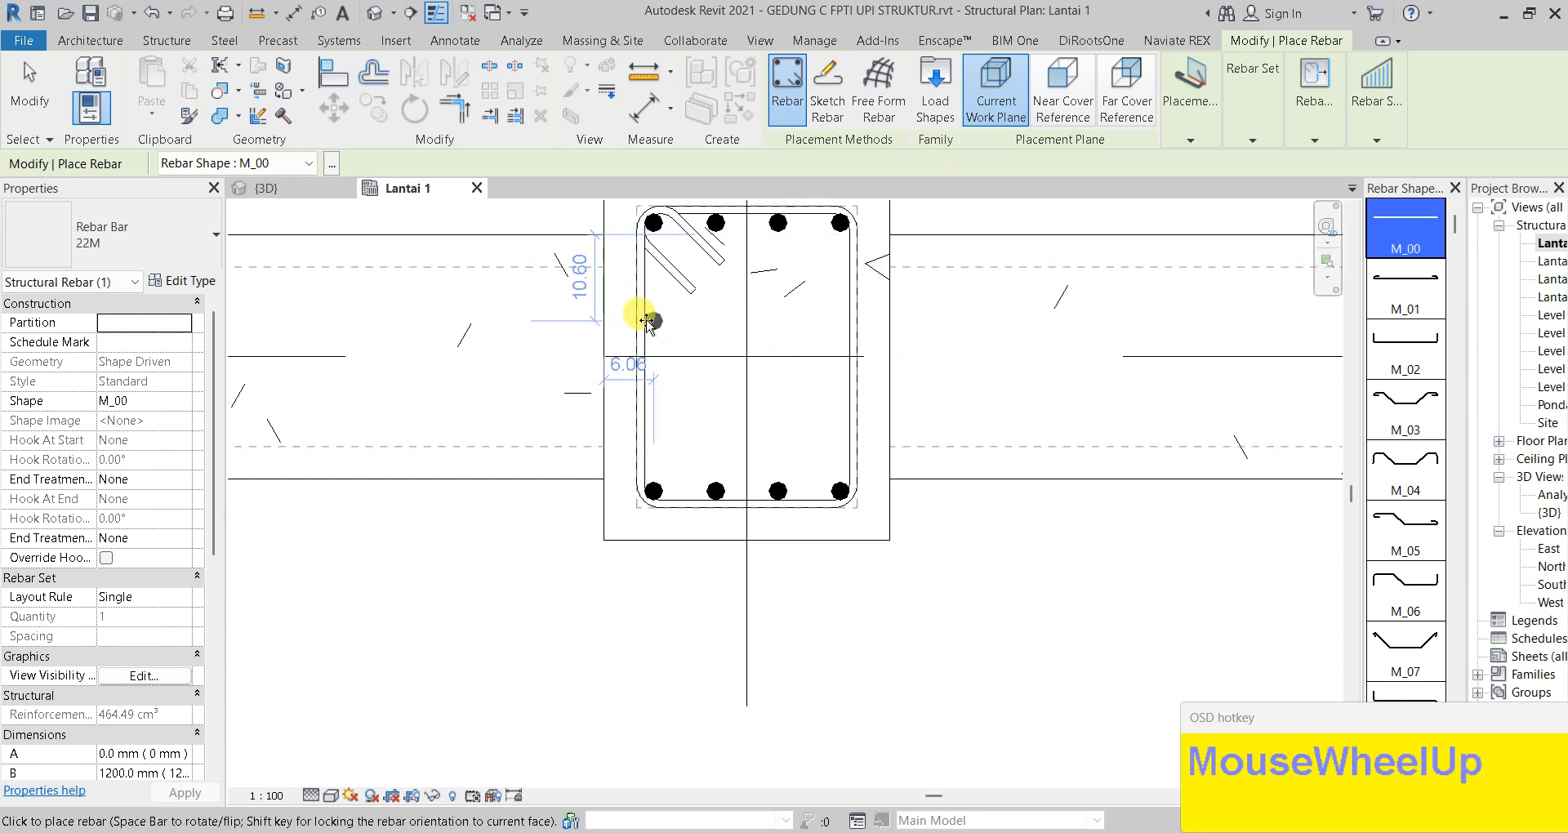
scroll(634, 322, up, 2)
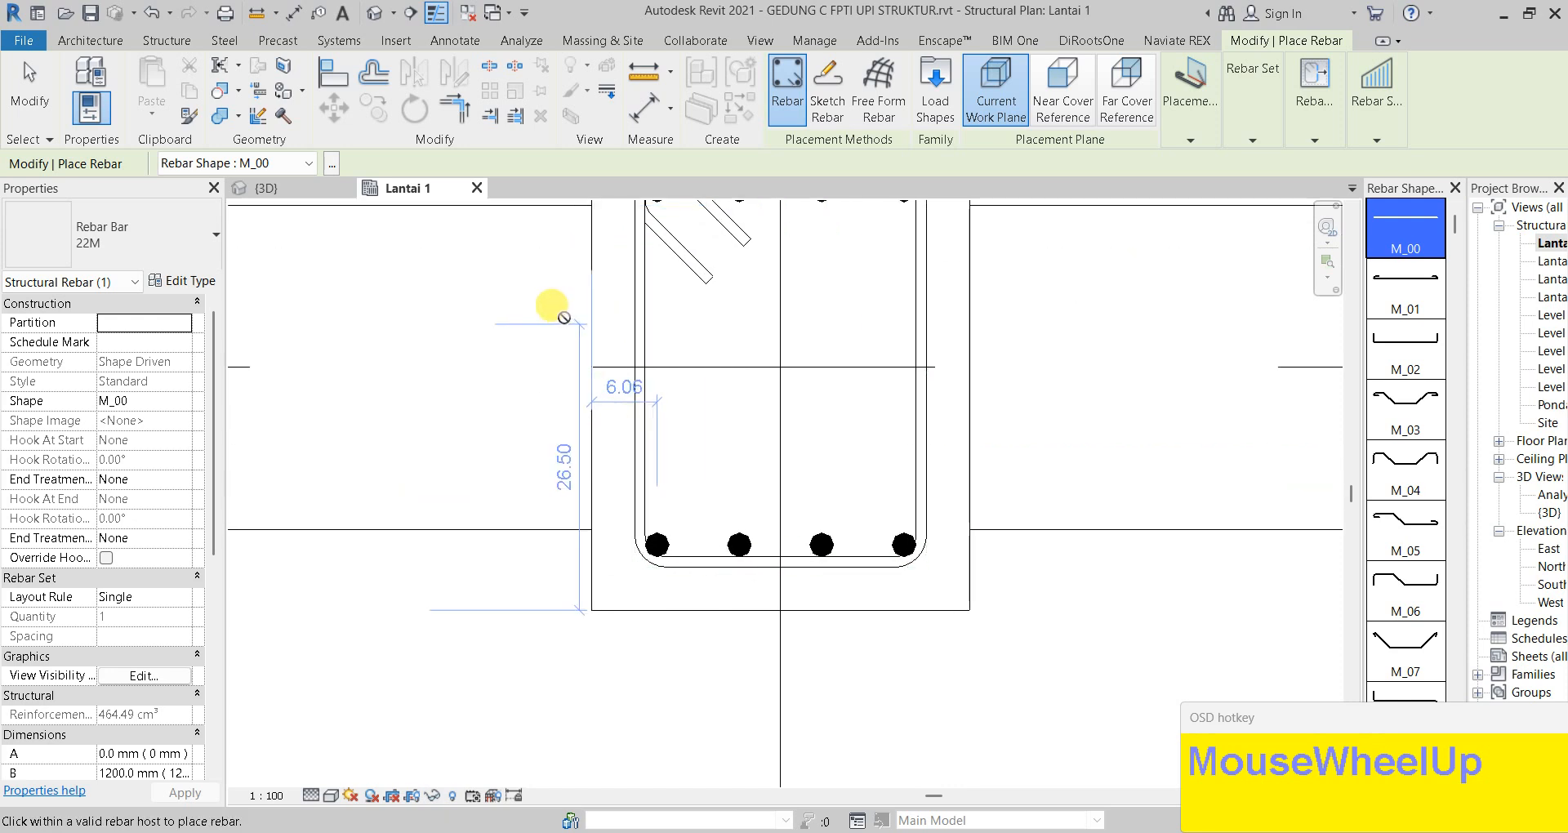
click(159, 598)
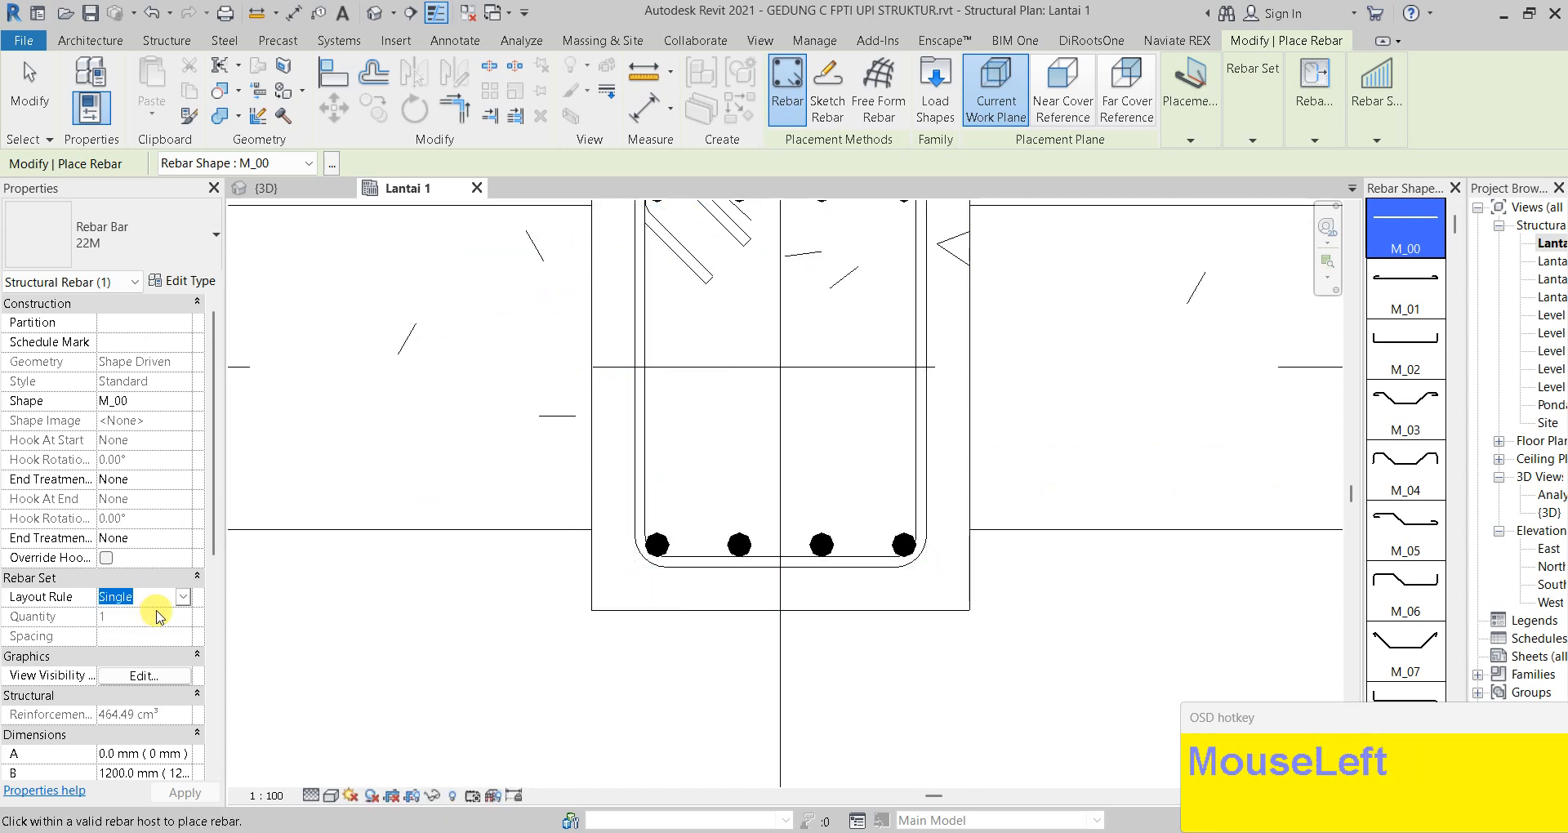
click(182, 598)
click(130, 633)
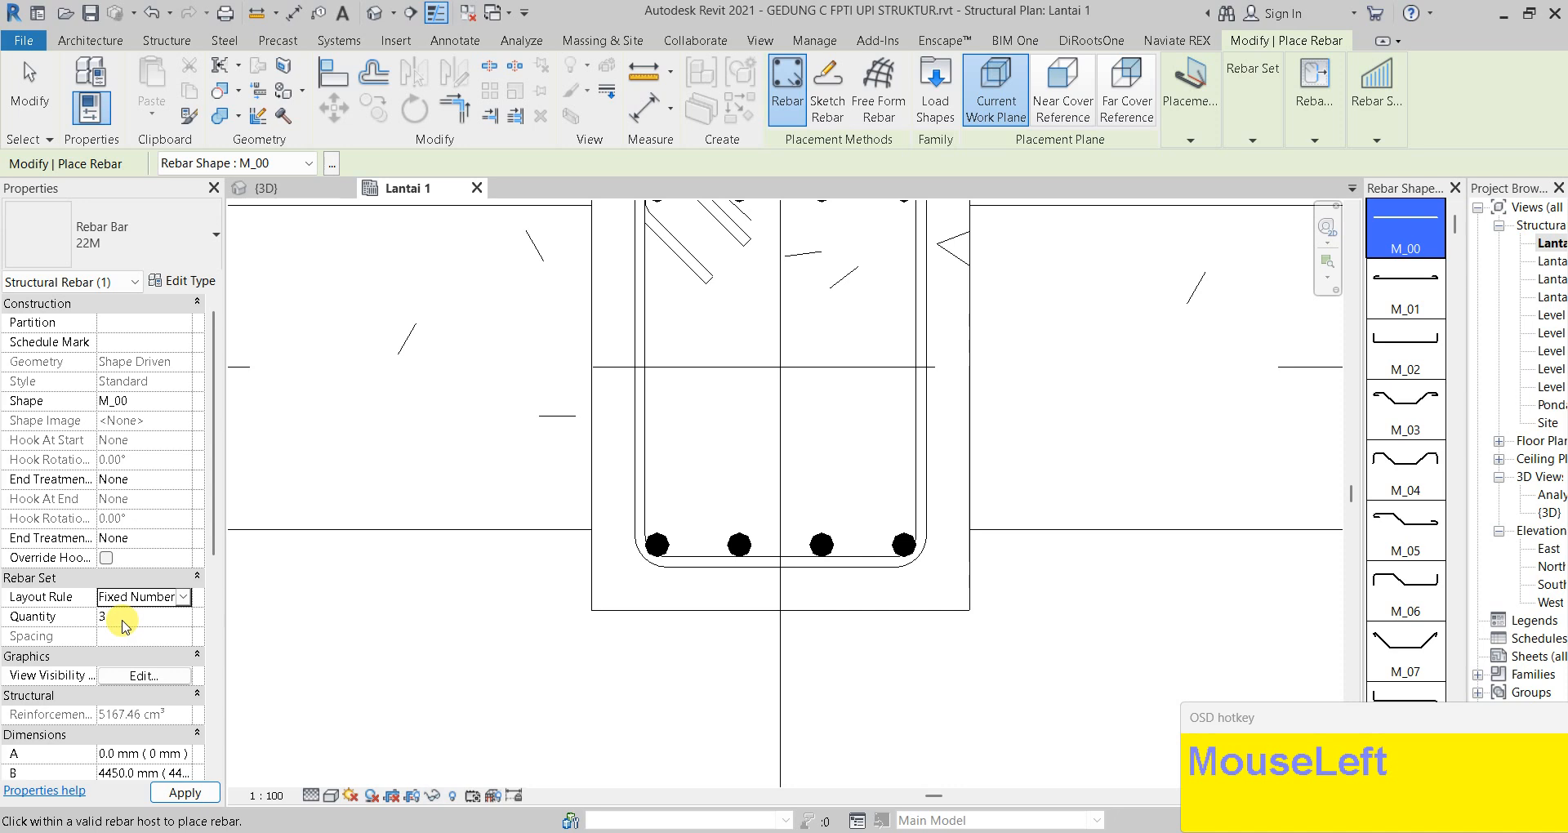
click(216, 793)
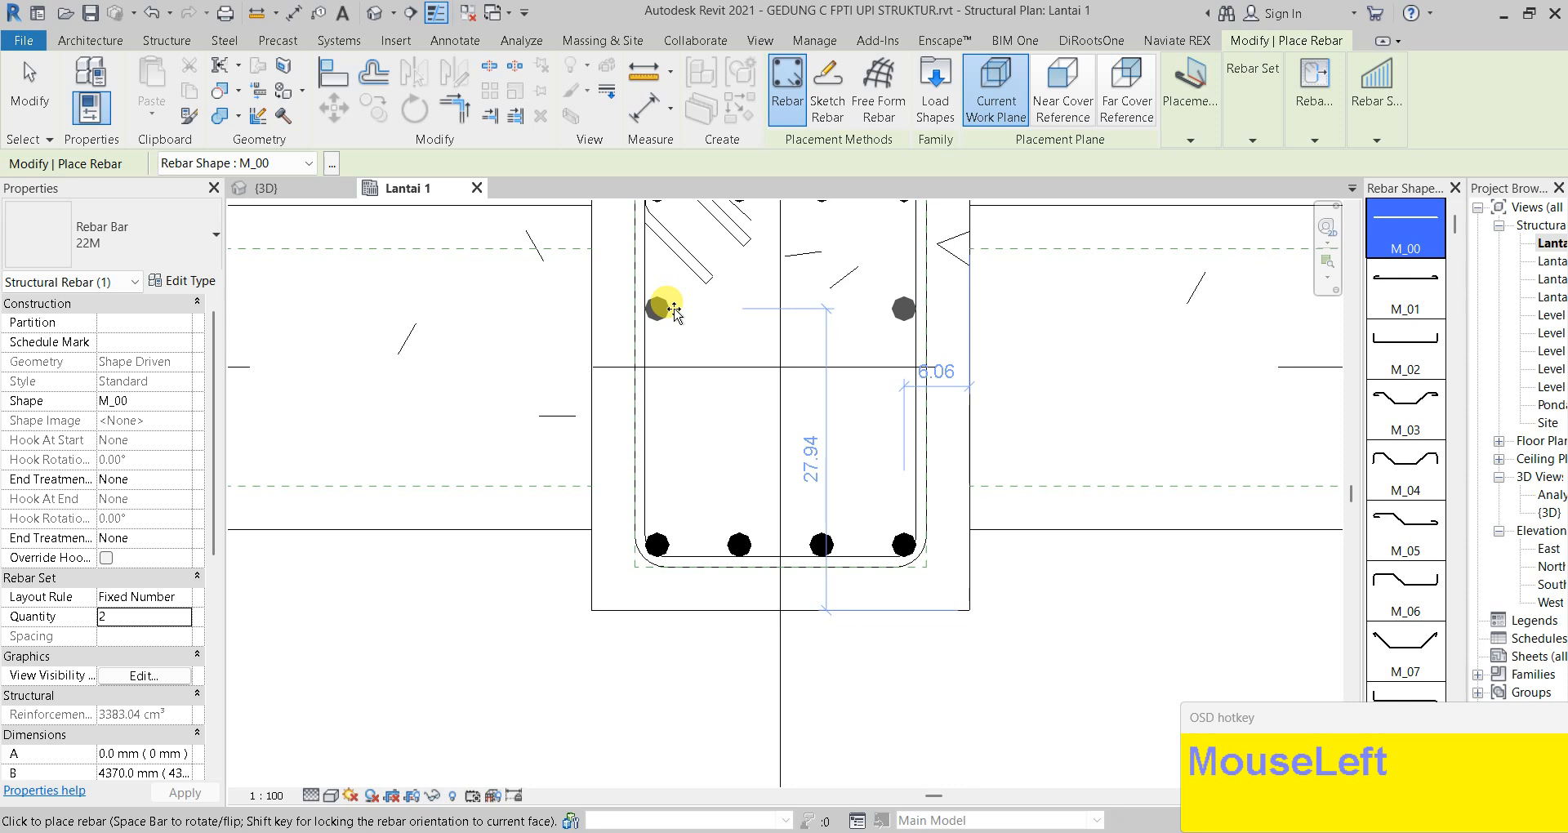
Place the two-bar set across the upper section and select it
click(852, 327)
key(Escape)
scroll(852, 322, up, 2)
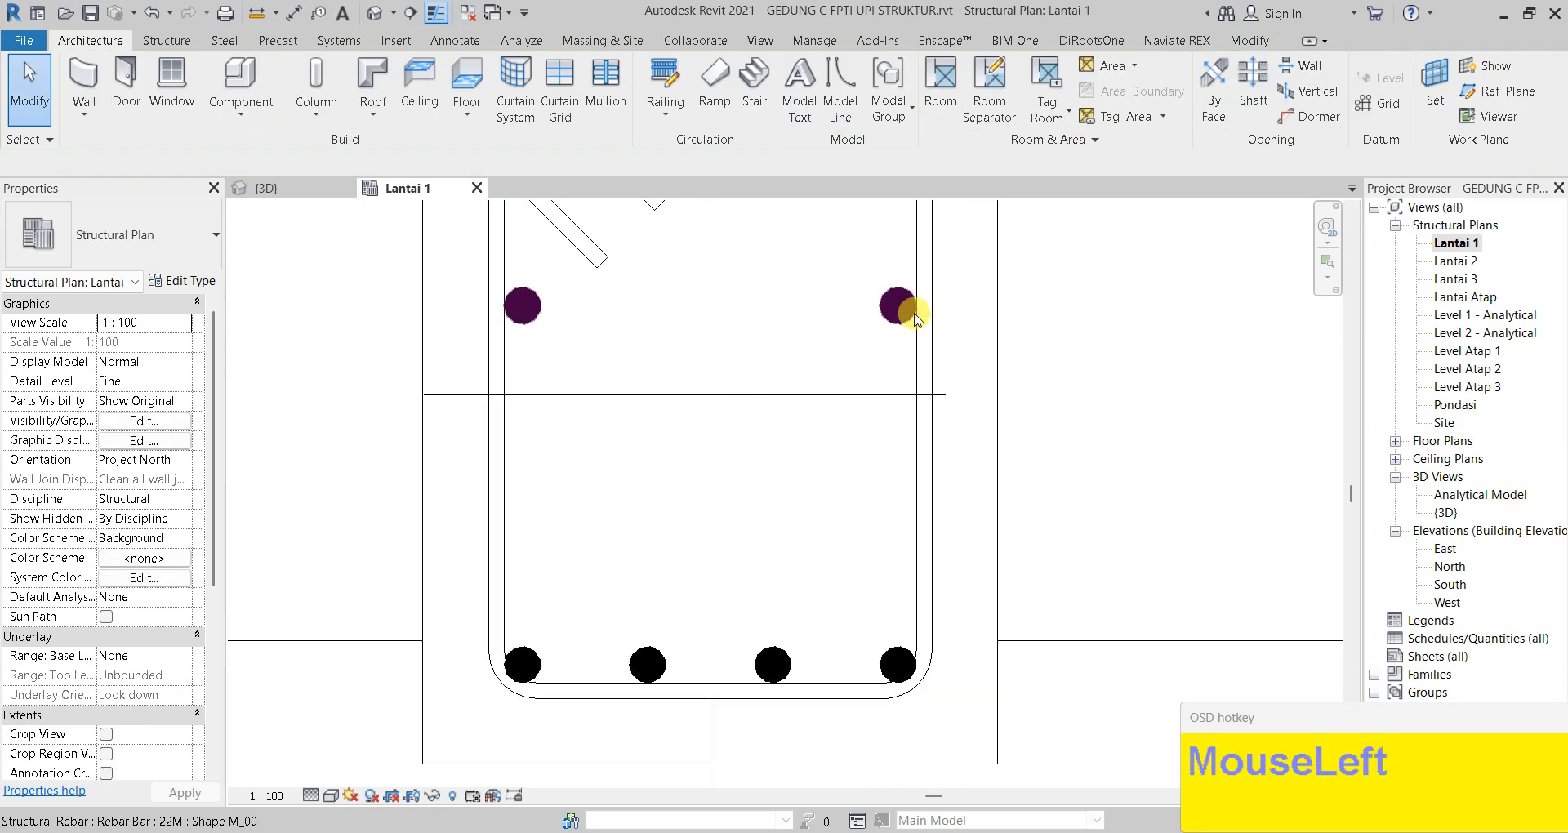
click(855, 351)
scroll(852, 347, down, 2)
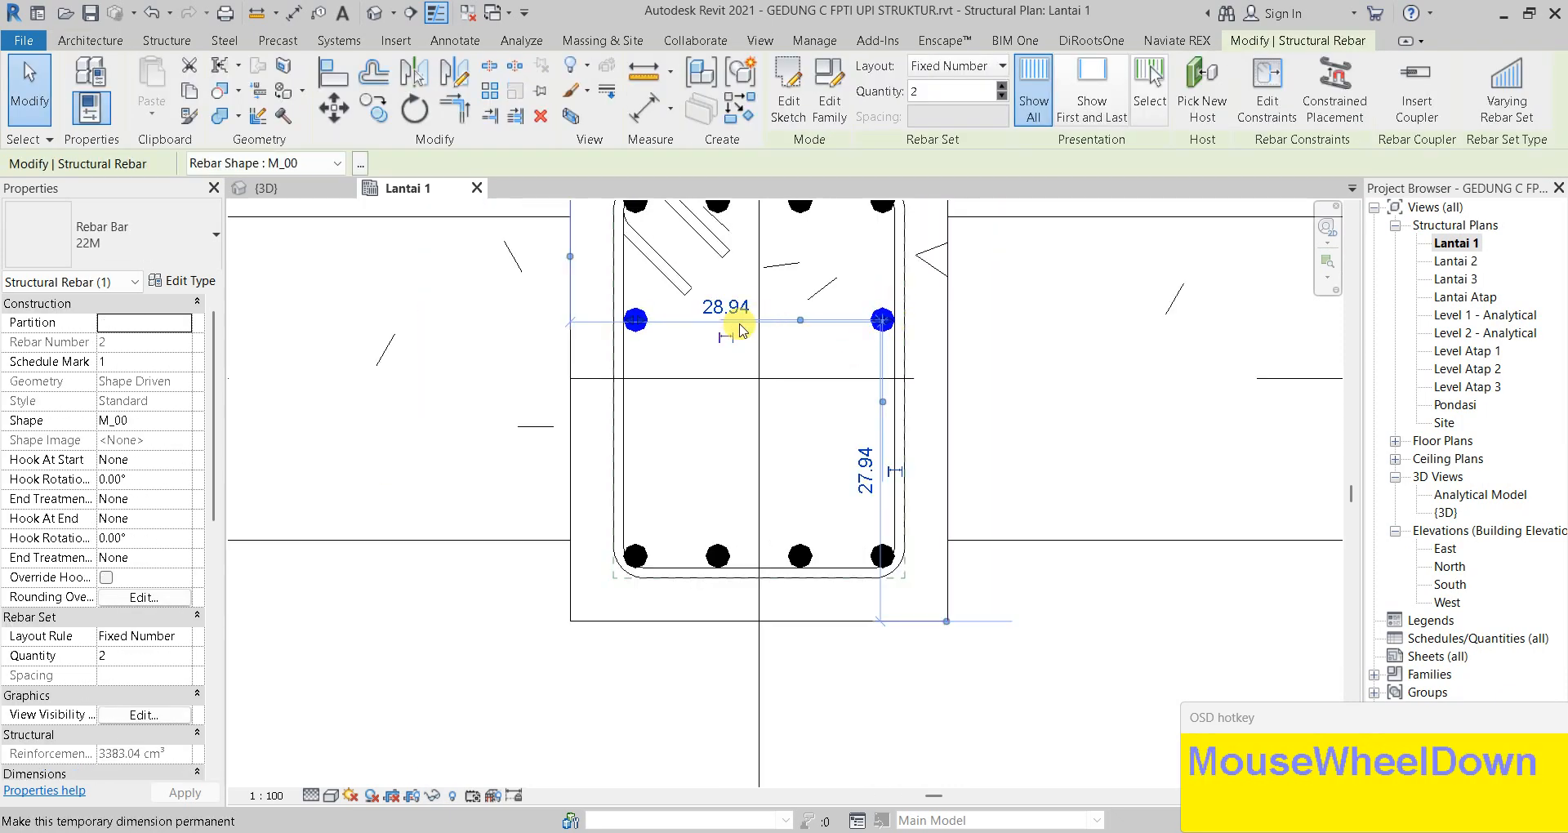
Shorten the two-bar set to a length of 15
drag(881, 321, 736, 351)
click(654, 309)
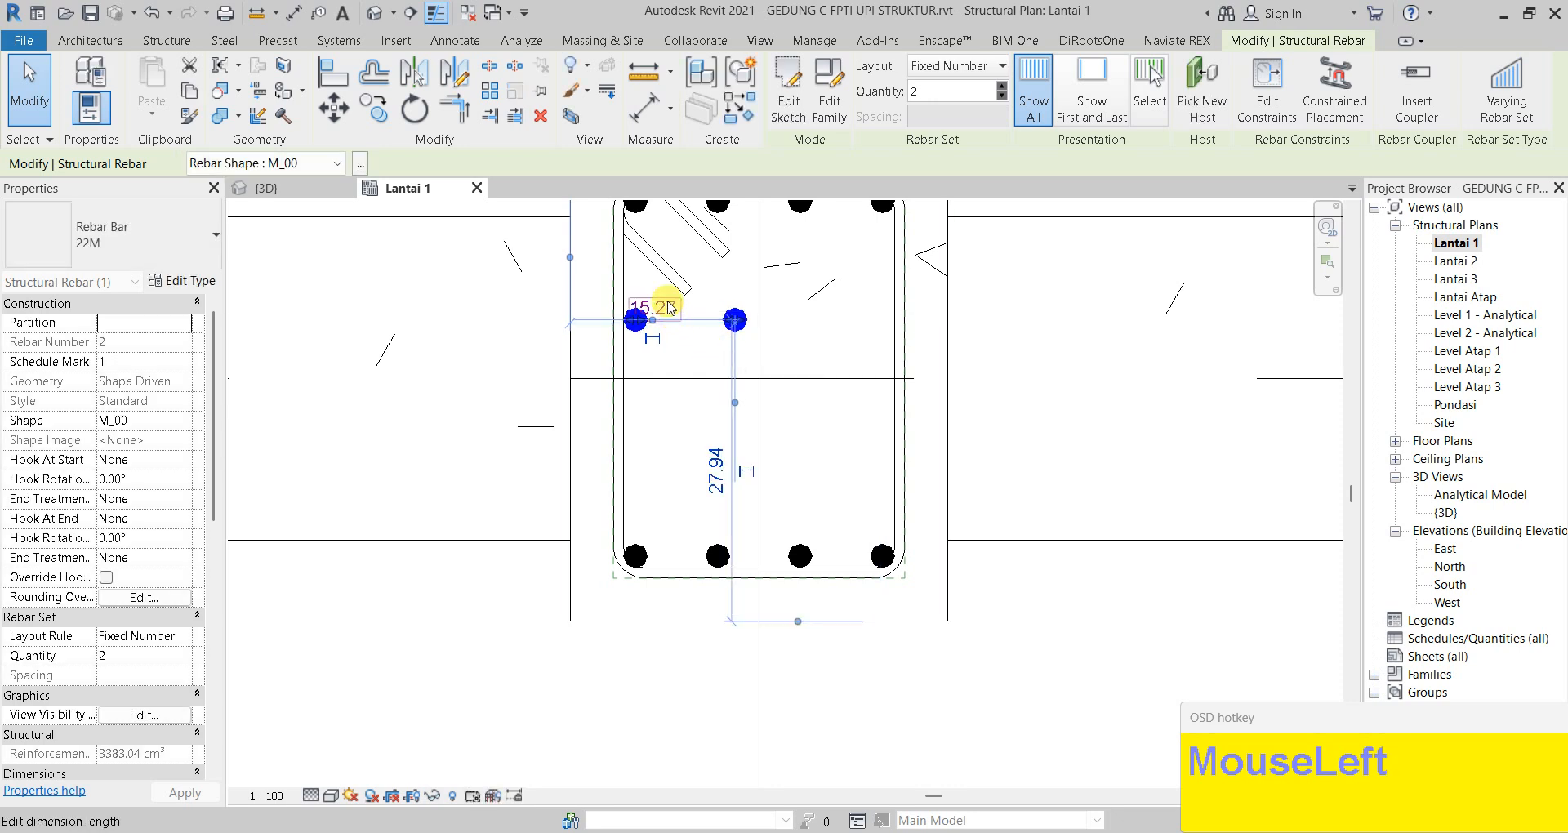
key(Return)
click(833, 351)
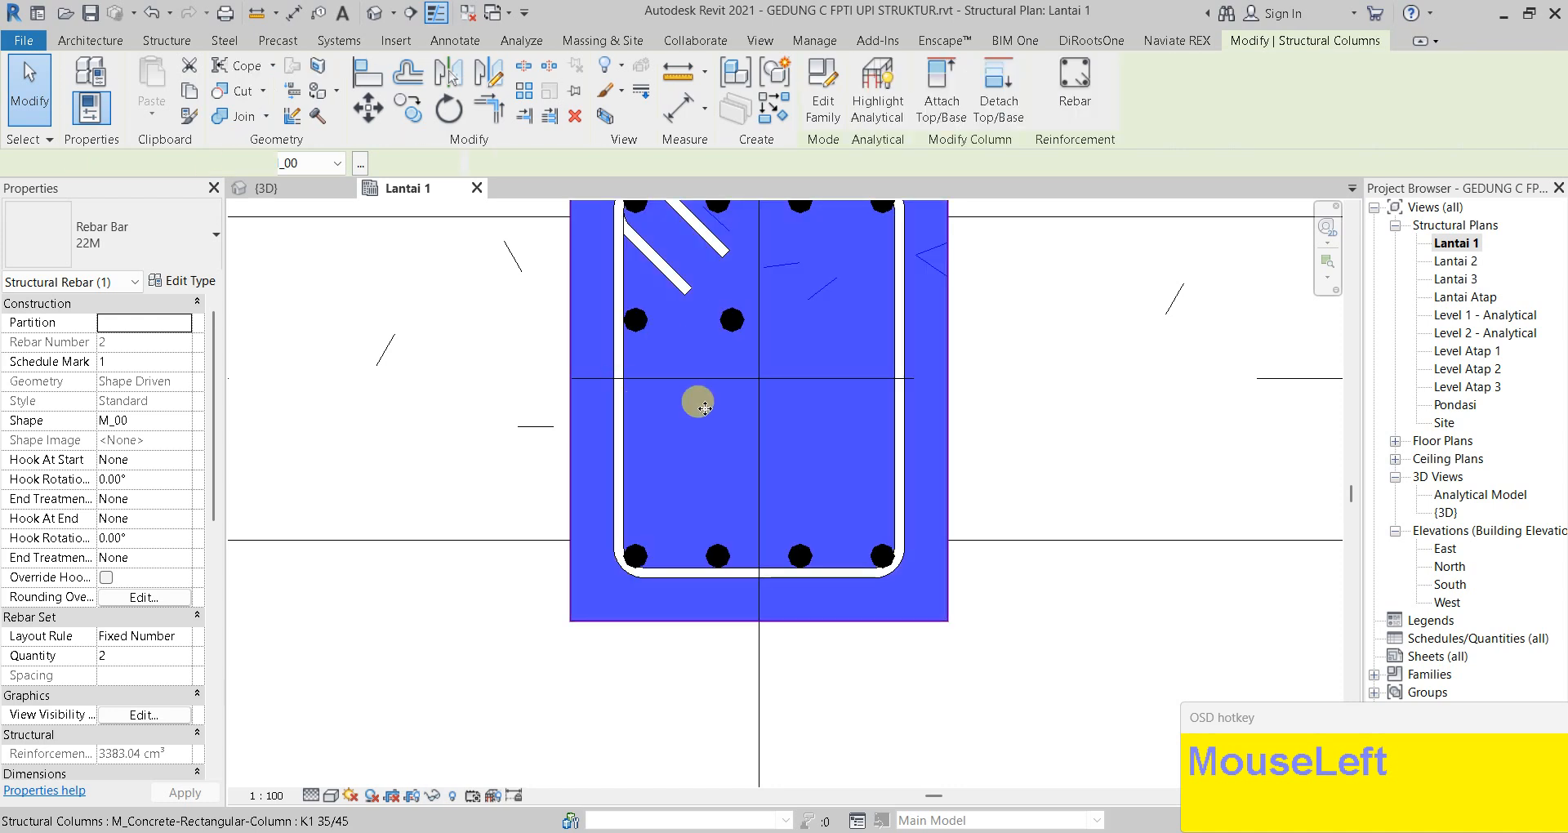
key(Escape)
Rotate the set 90° from a horizontal start so its bars stand vertically
click(732, 321)
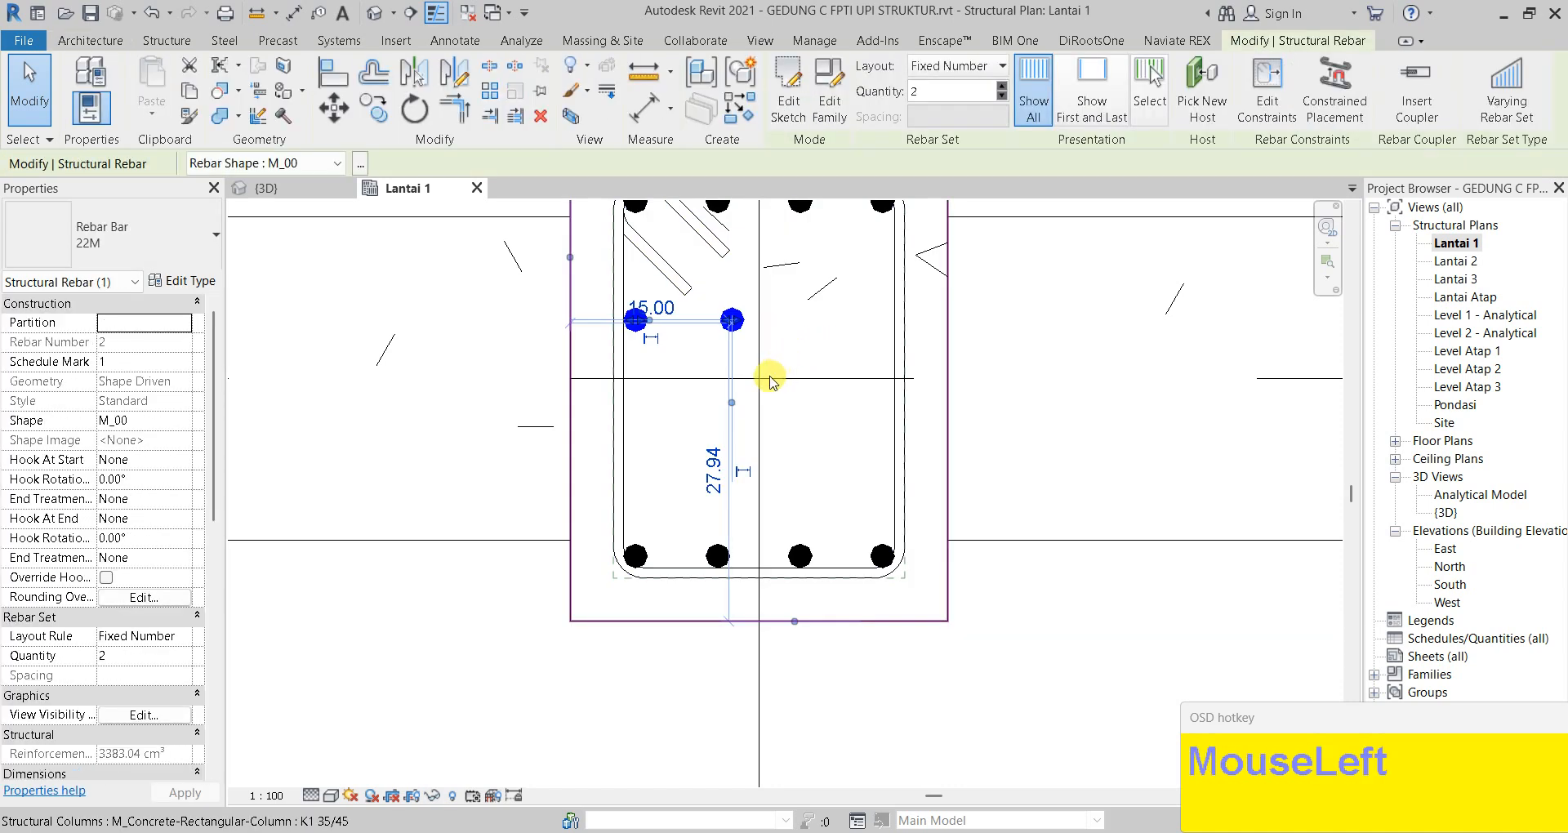
key(r)
key(o)
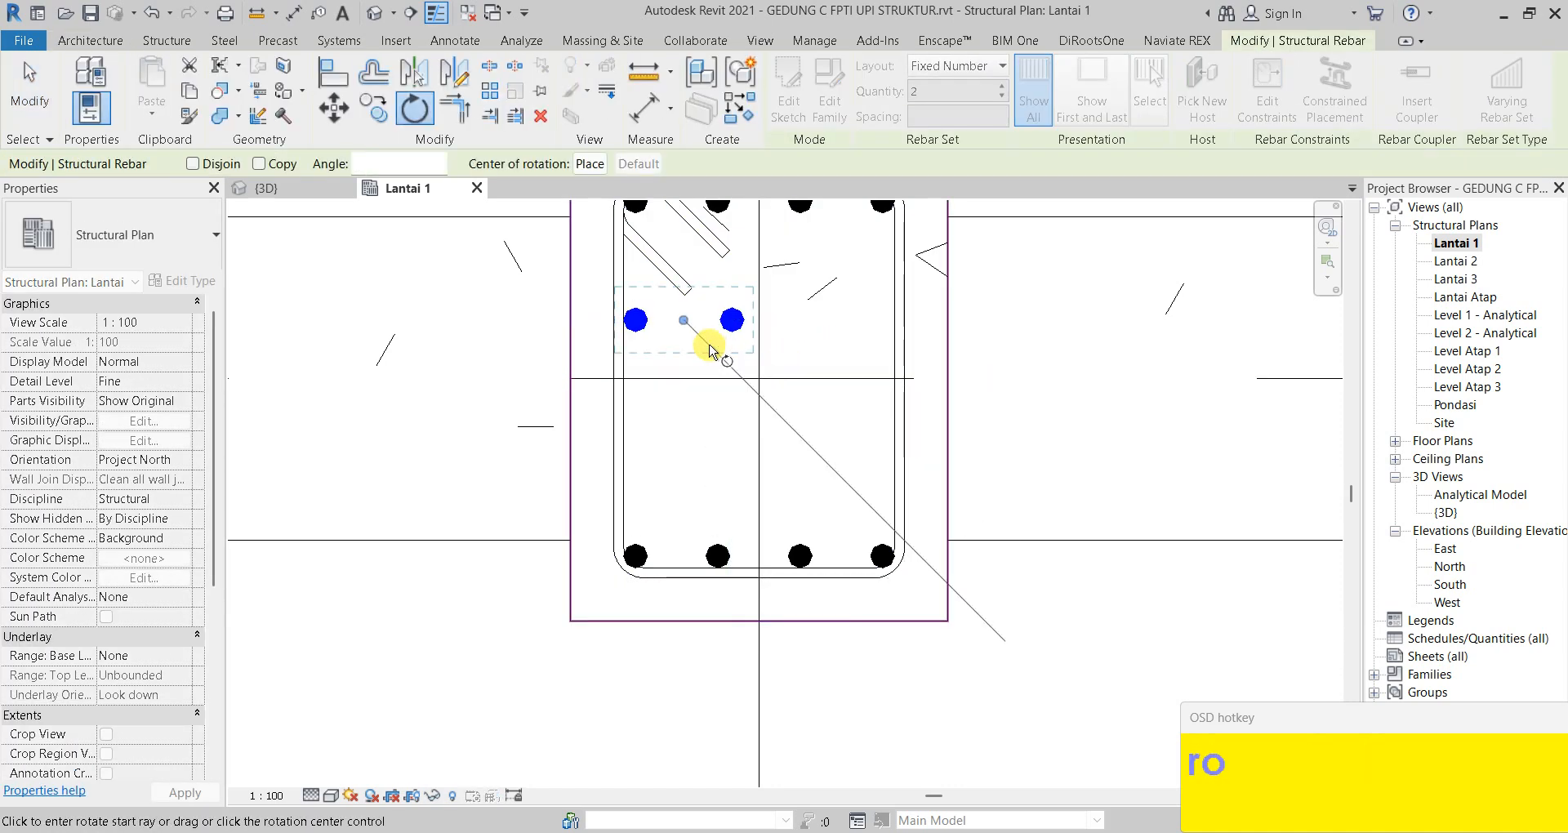
click(749, 317)
key(Escape)
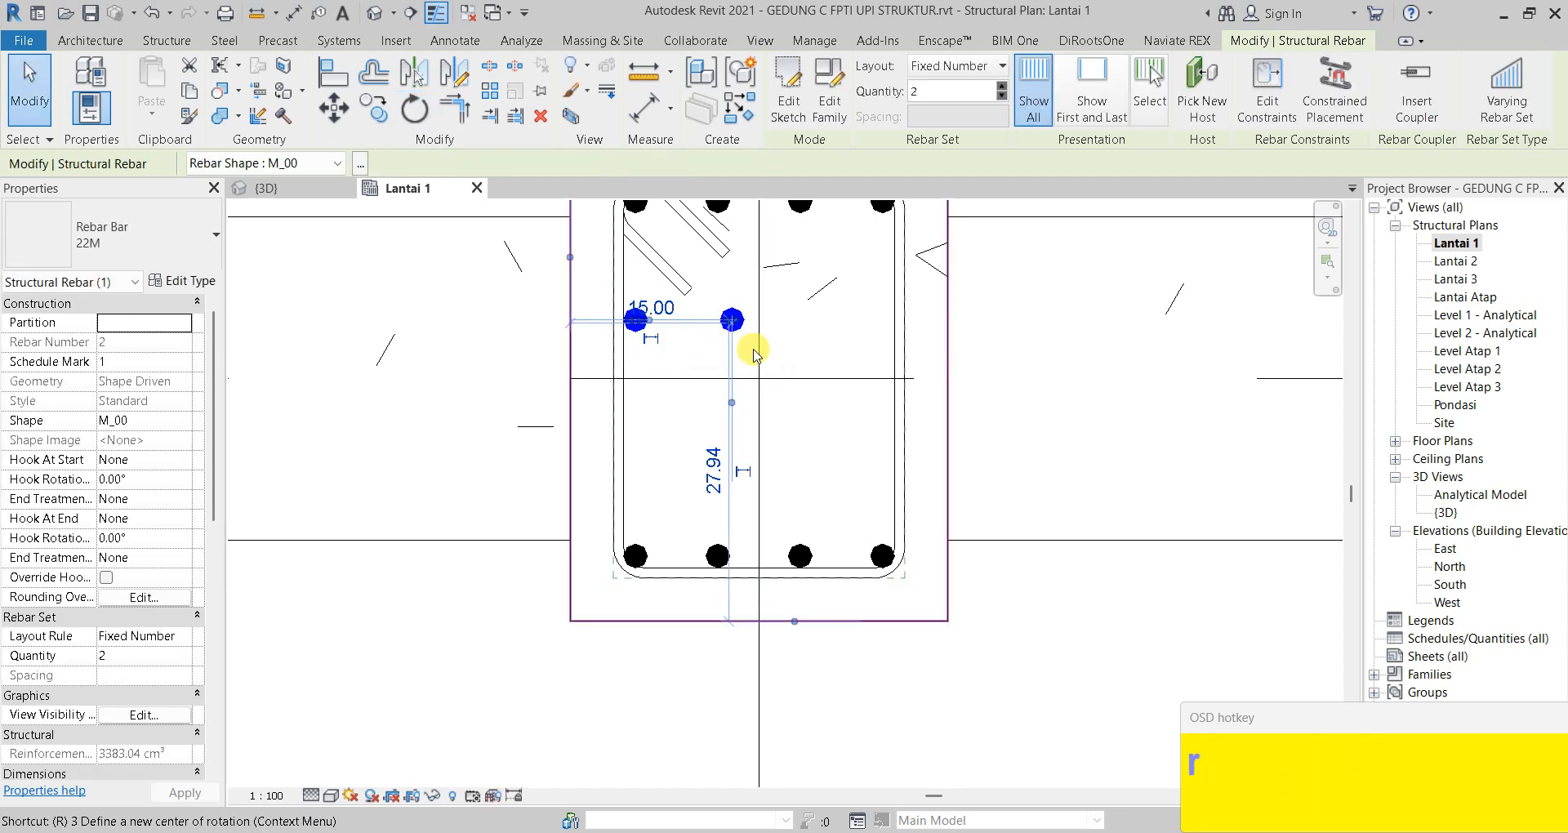
key(o)
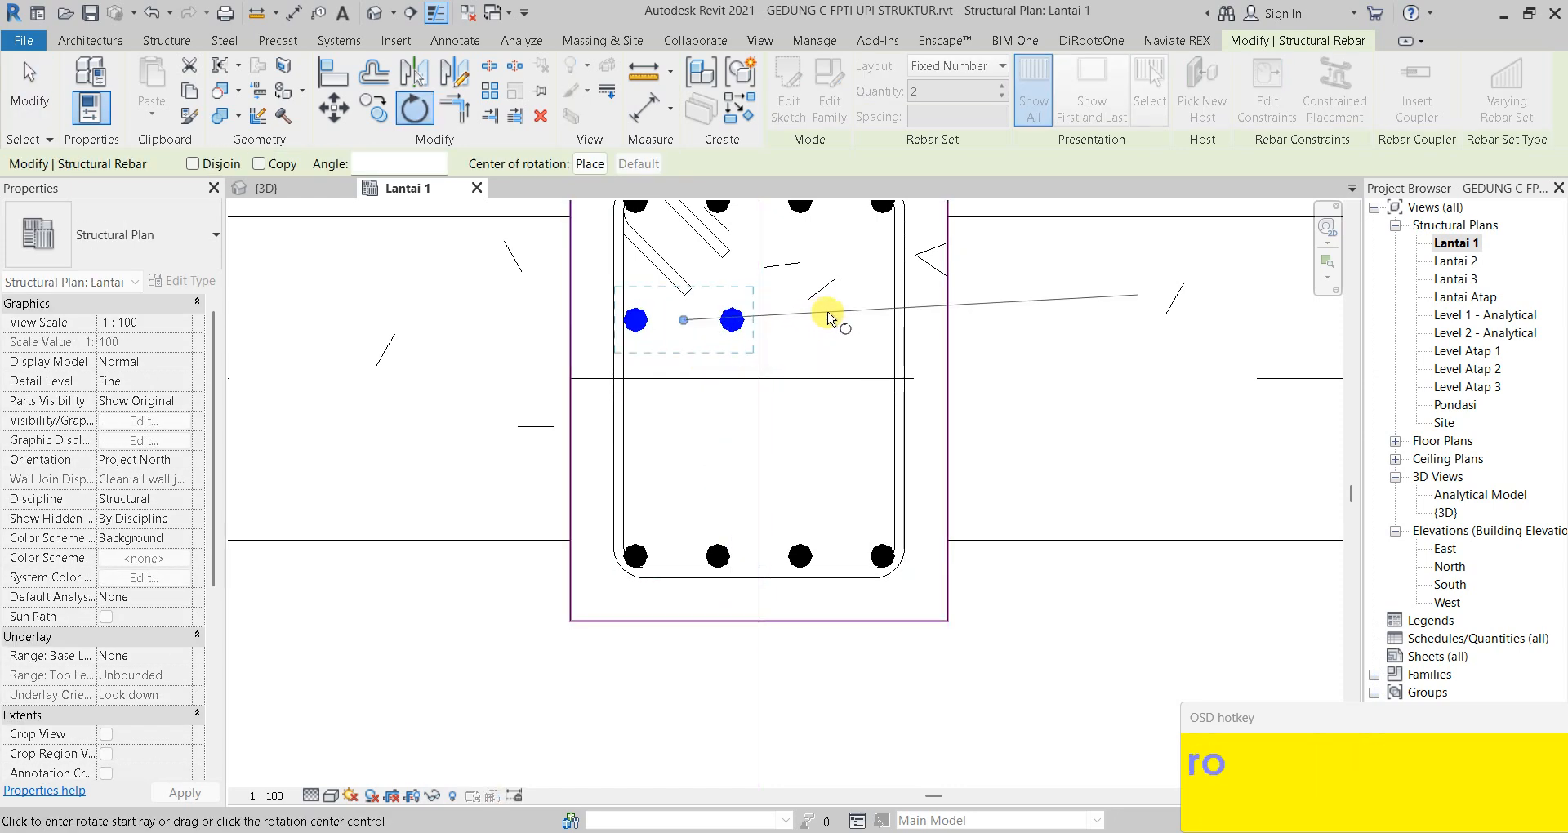
click(842, 326)
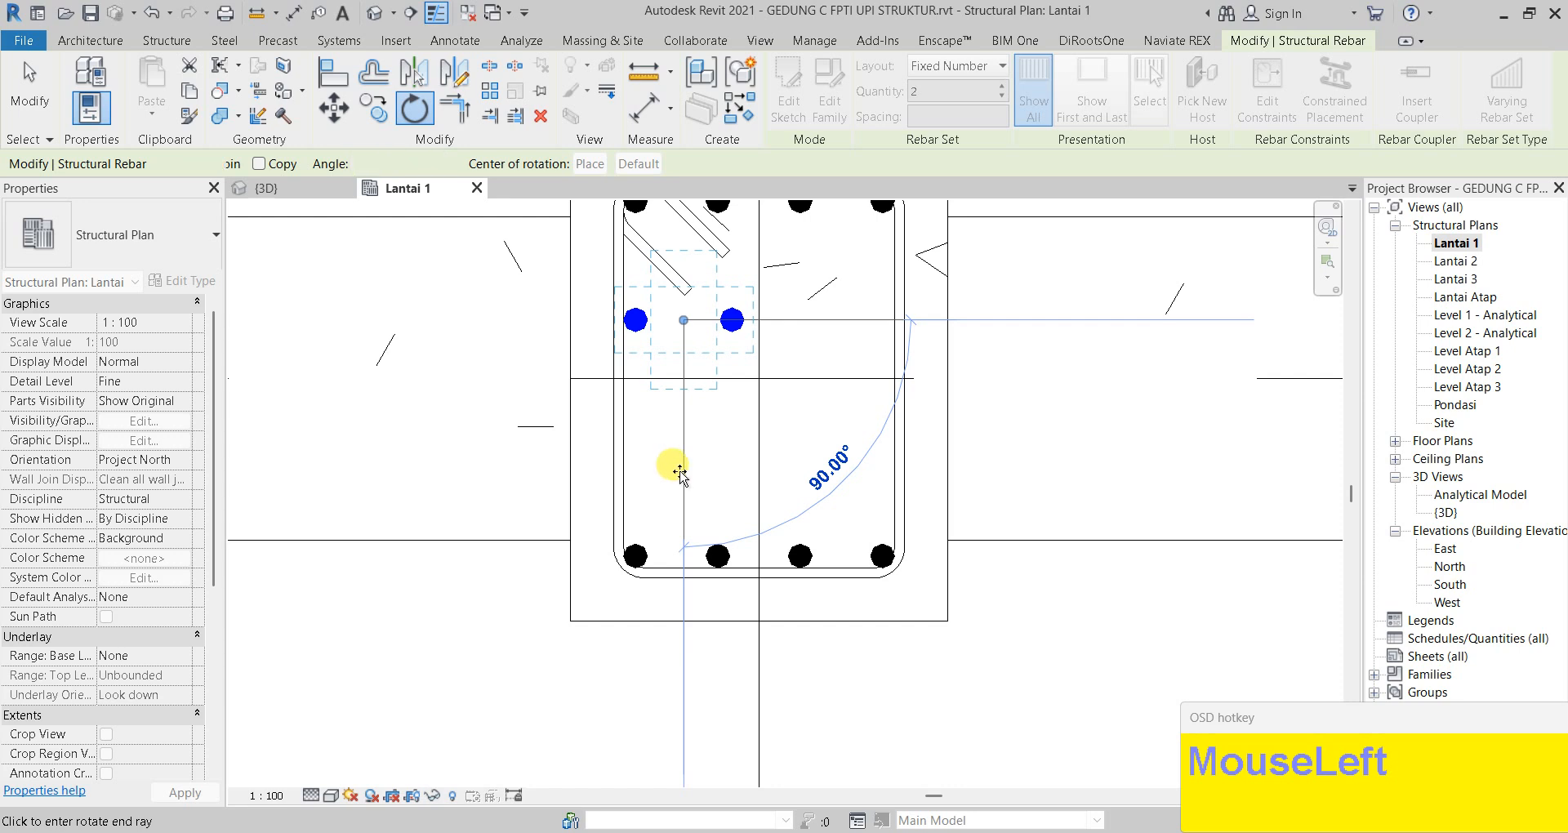
click(679, 472)
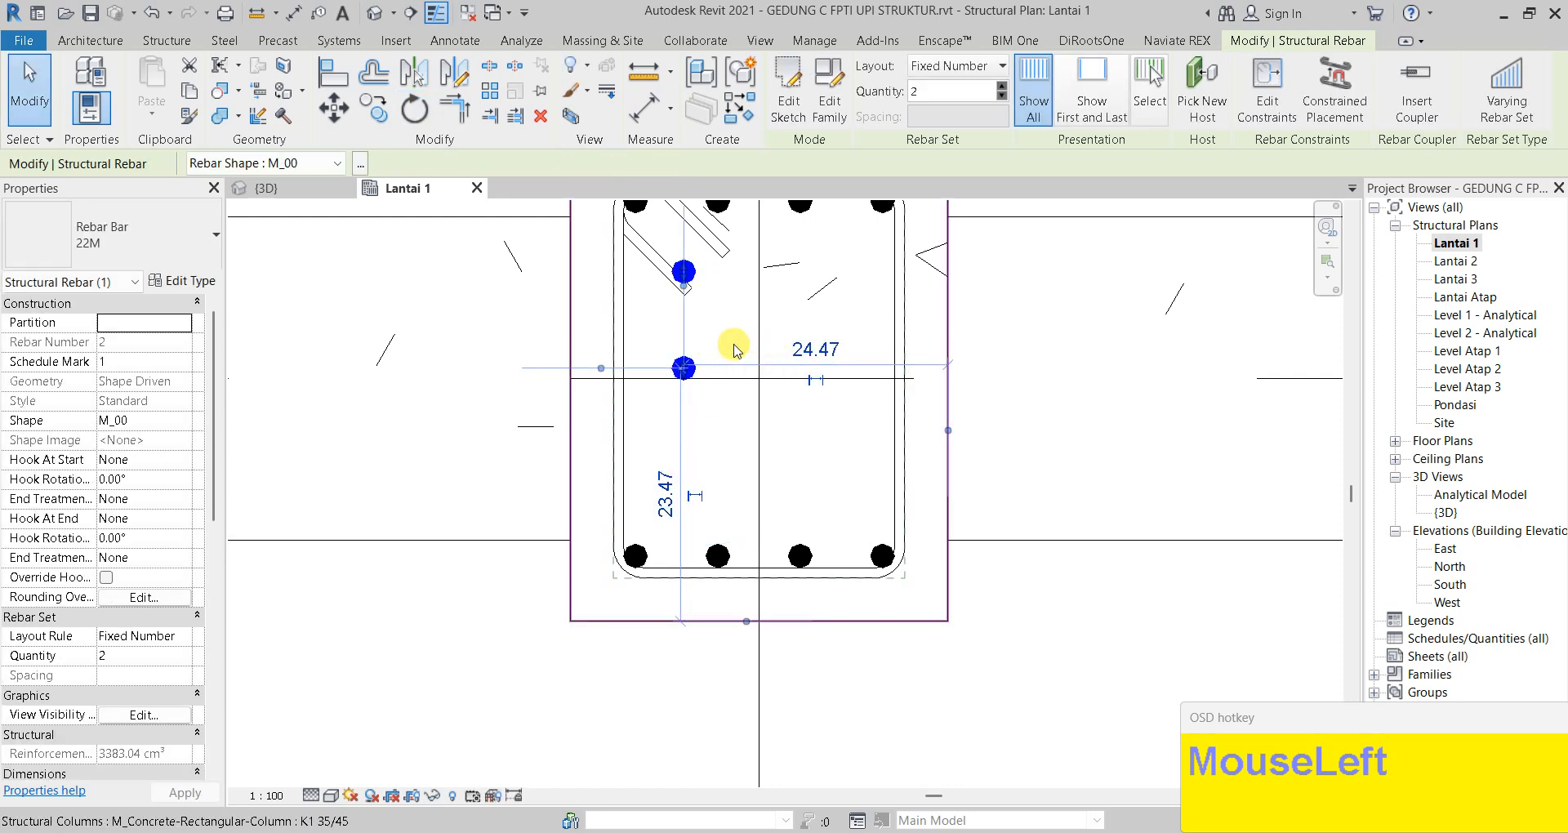
Move the vertical bar pair from its midpoint against the left stirrup leg
key(m)
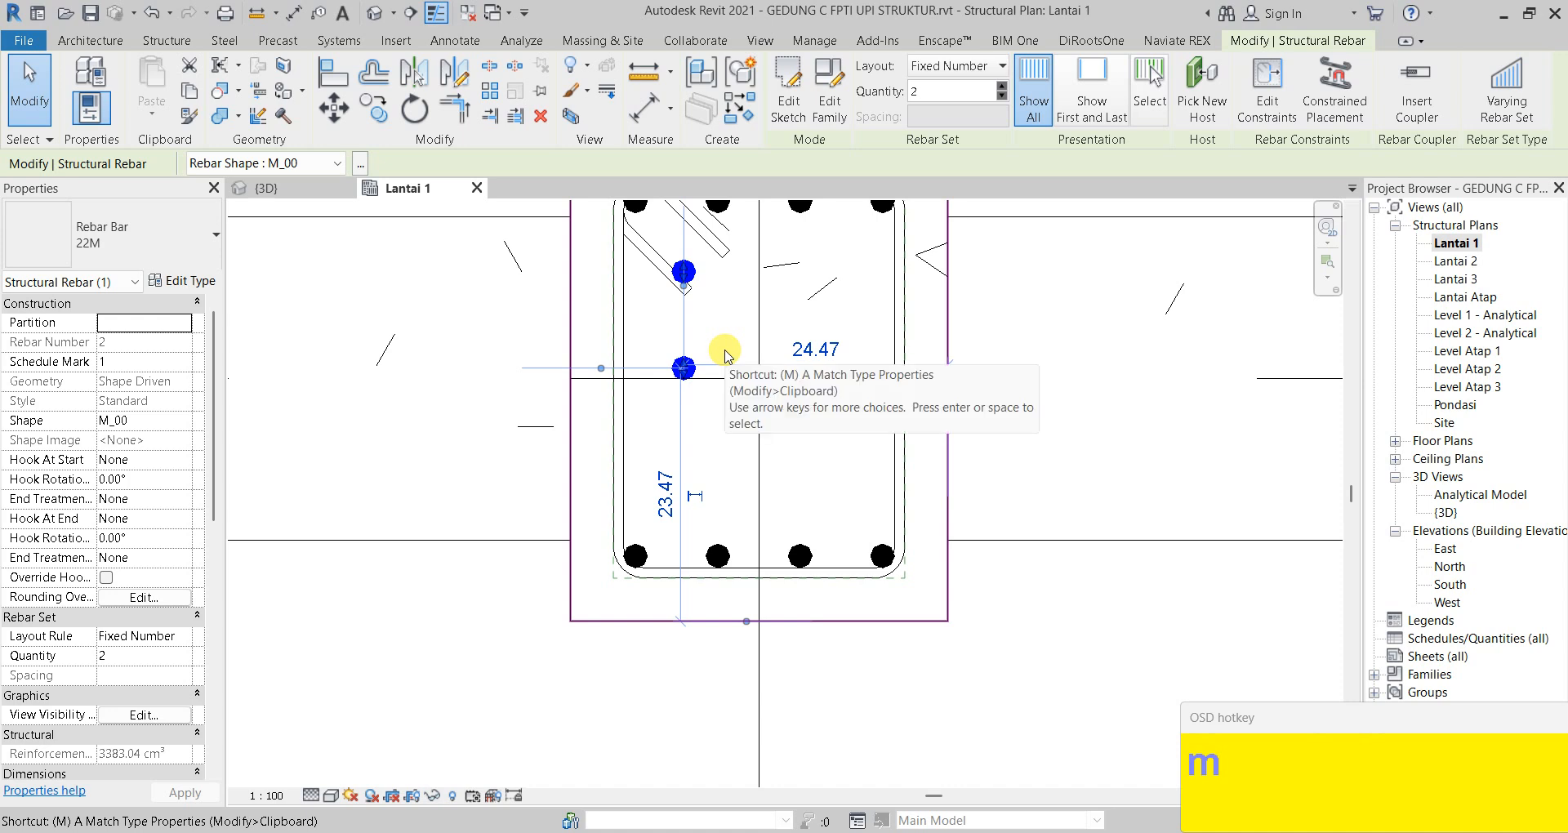
key(v)
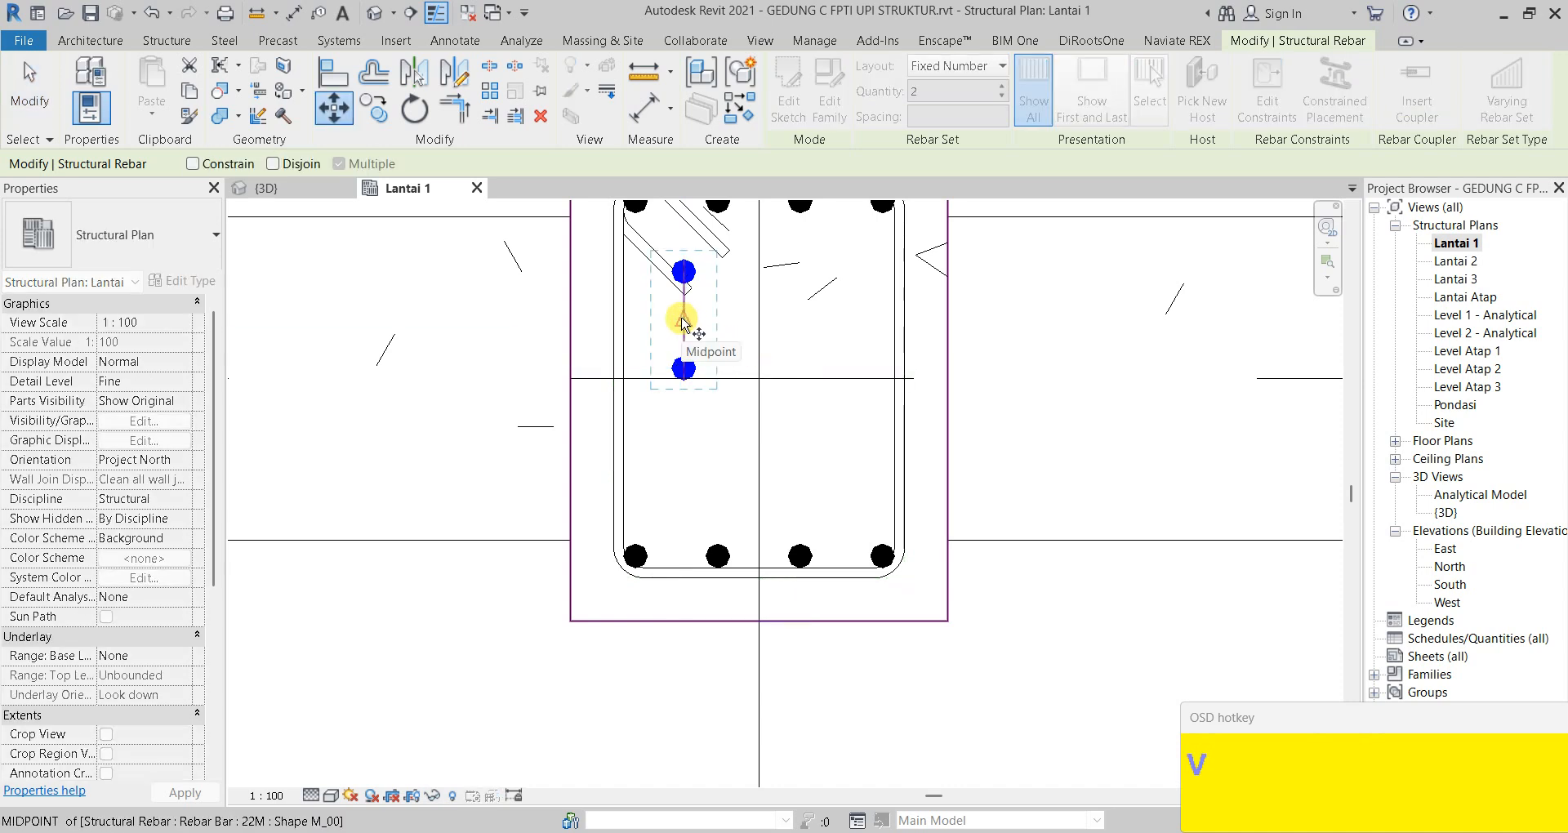
click(683, 323)
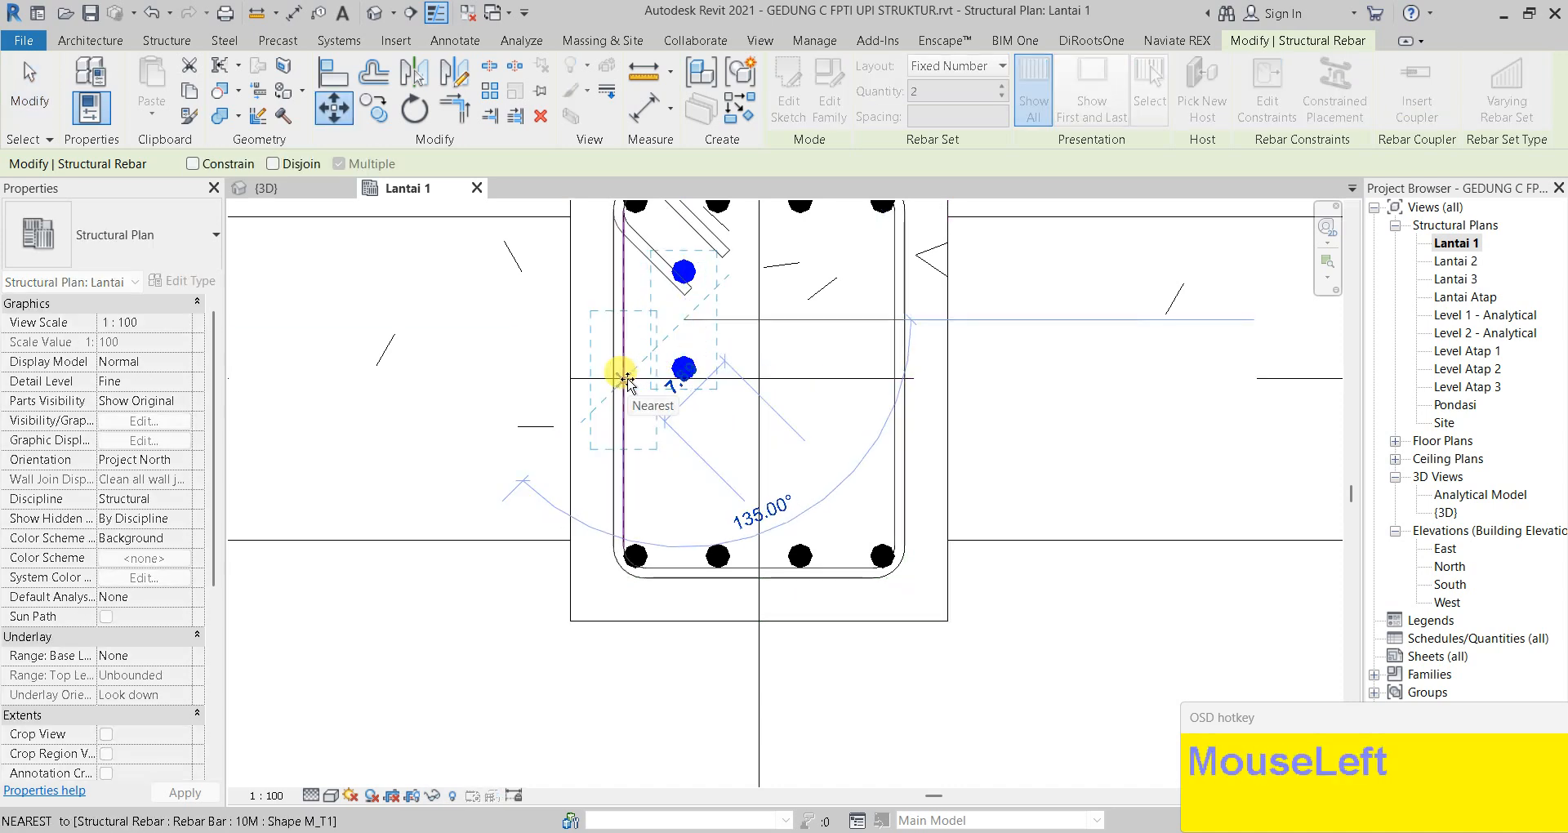
scroll(638, 380, up, 5)
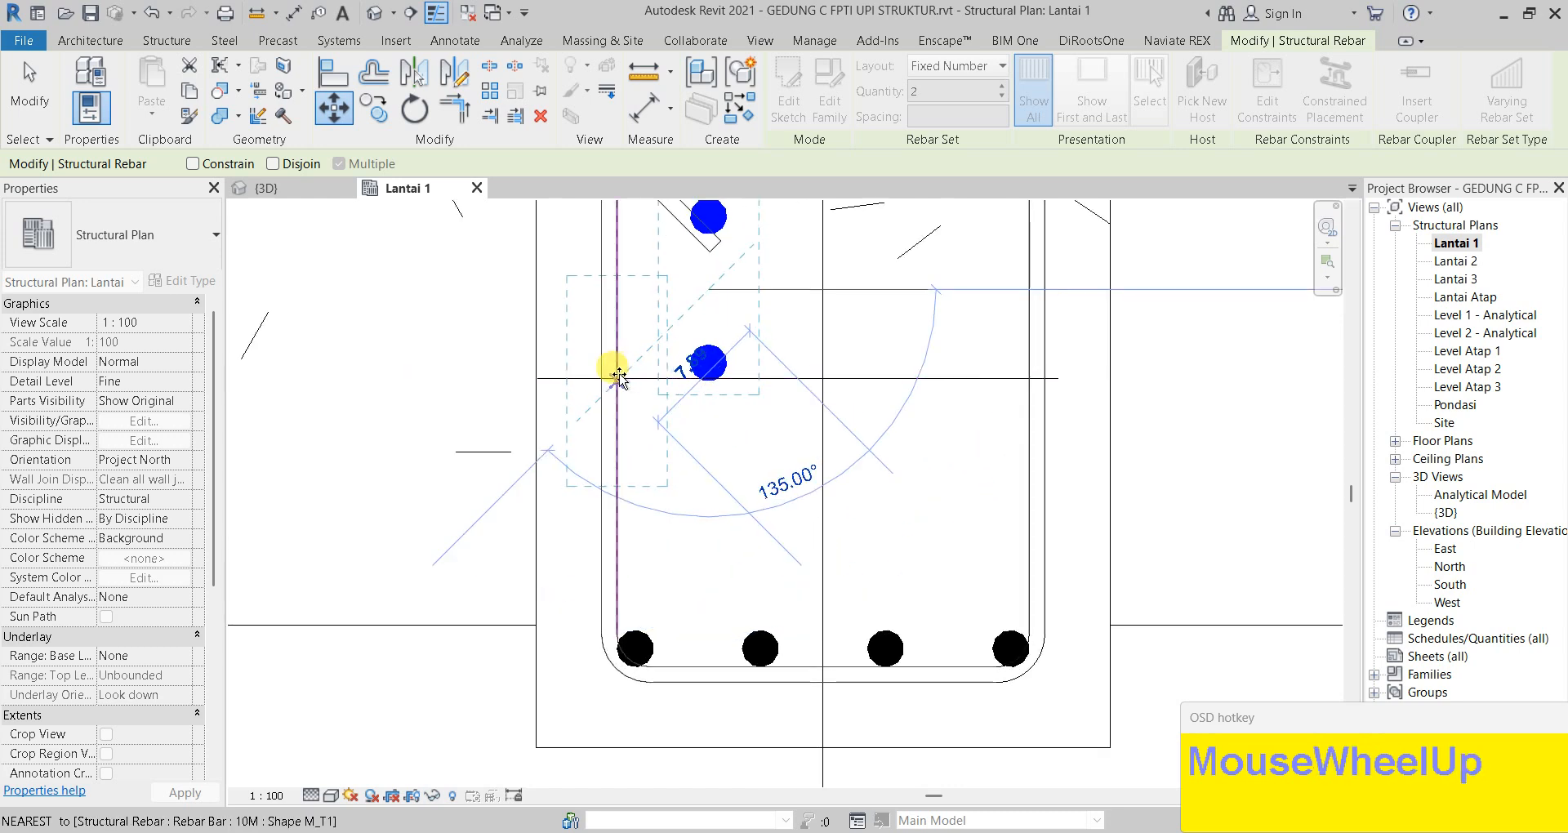
scroll(625, 380, up, 2)
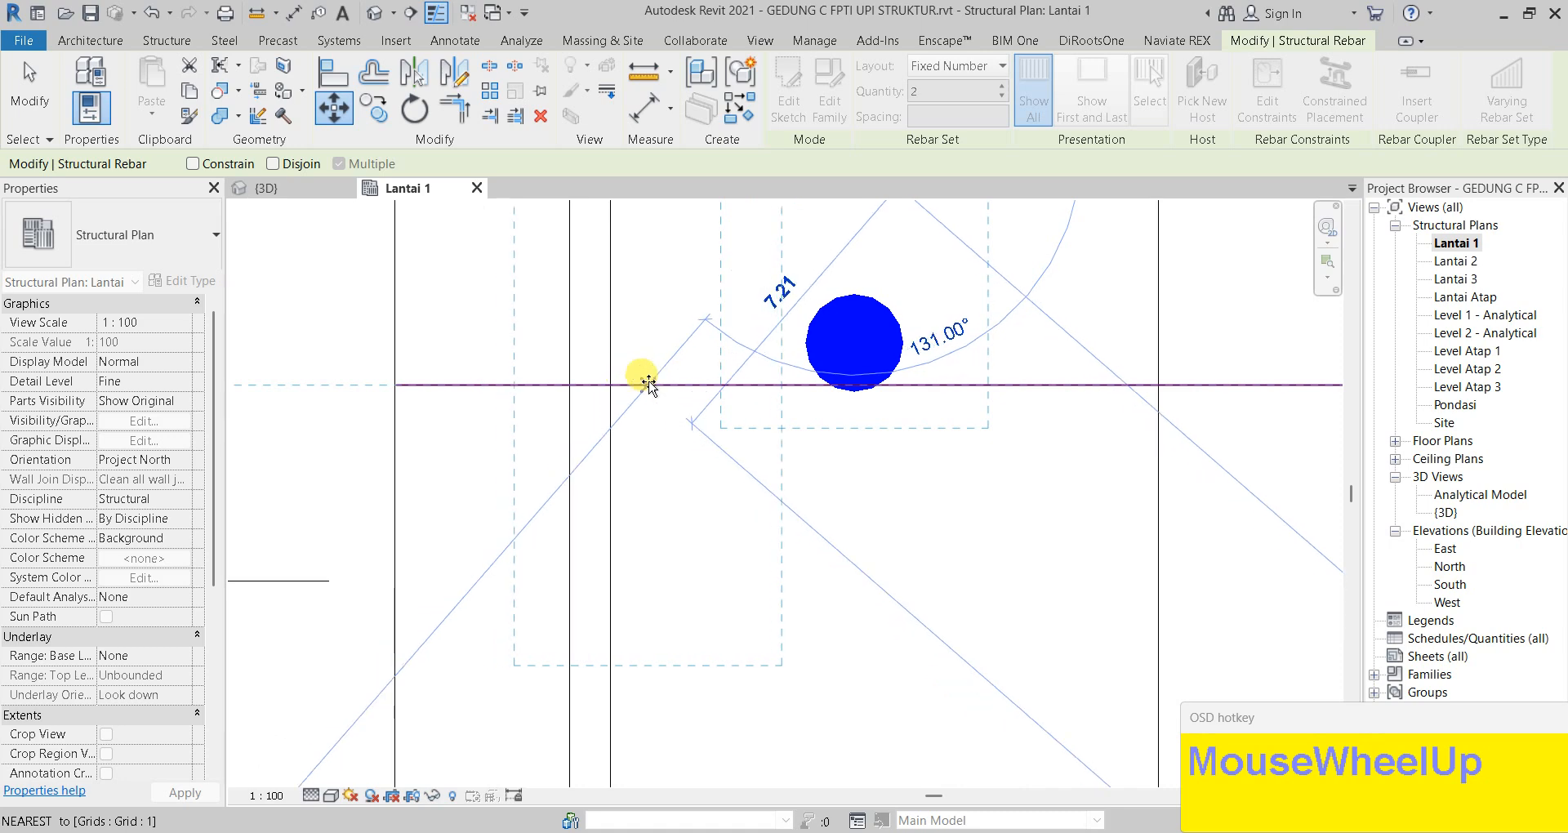
click(643, 380)
click(821, 380)
key(Escape)
key(Escape)
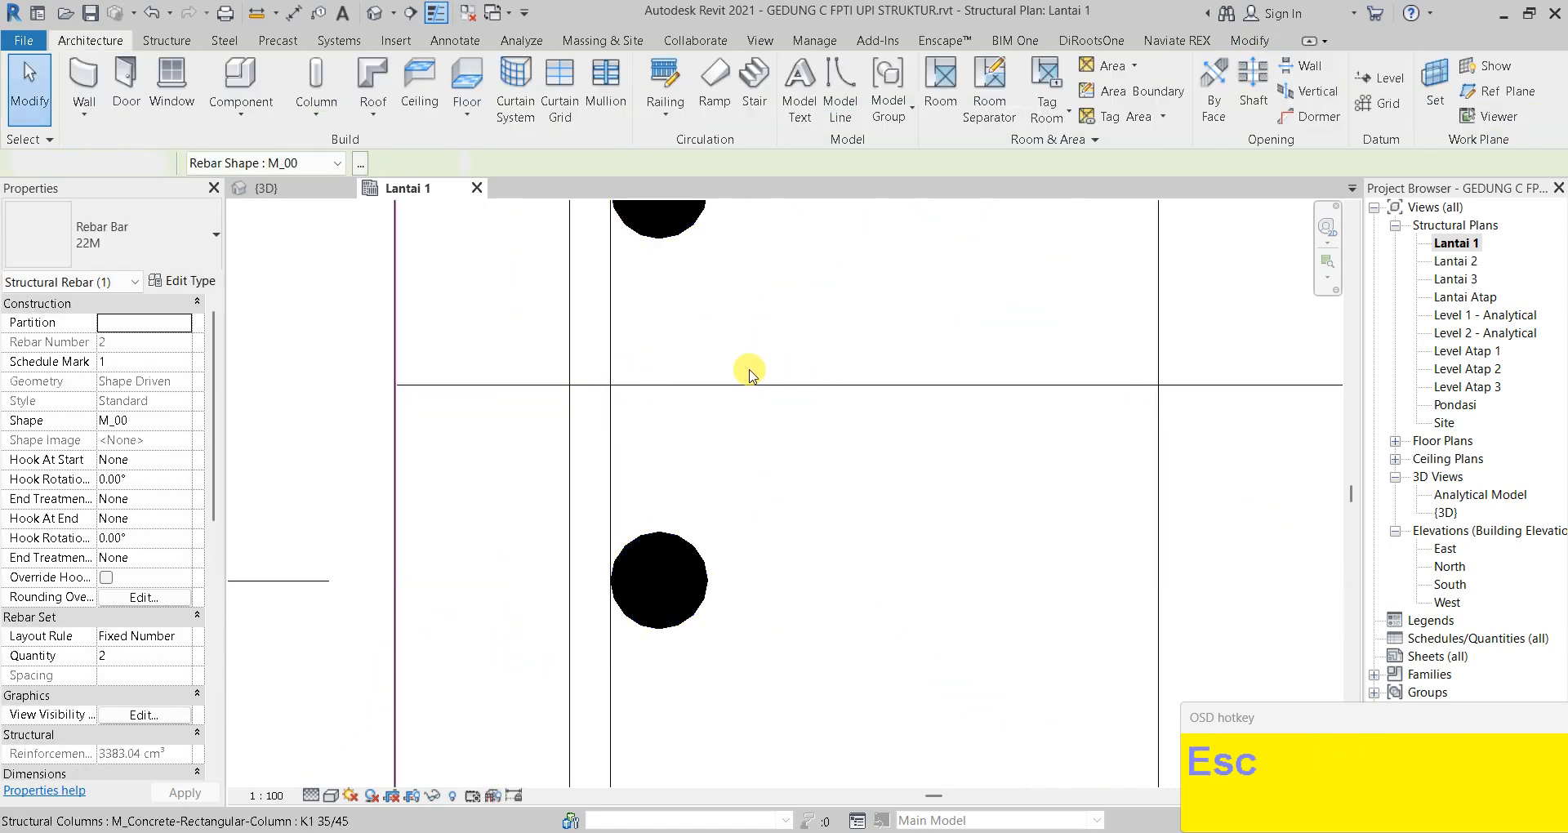
Copy the bar pair further in, near the section centre
scroll(811, 394, down, 3)
scroll(811, 394, down, 2)
click(773, 444)
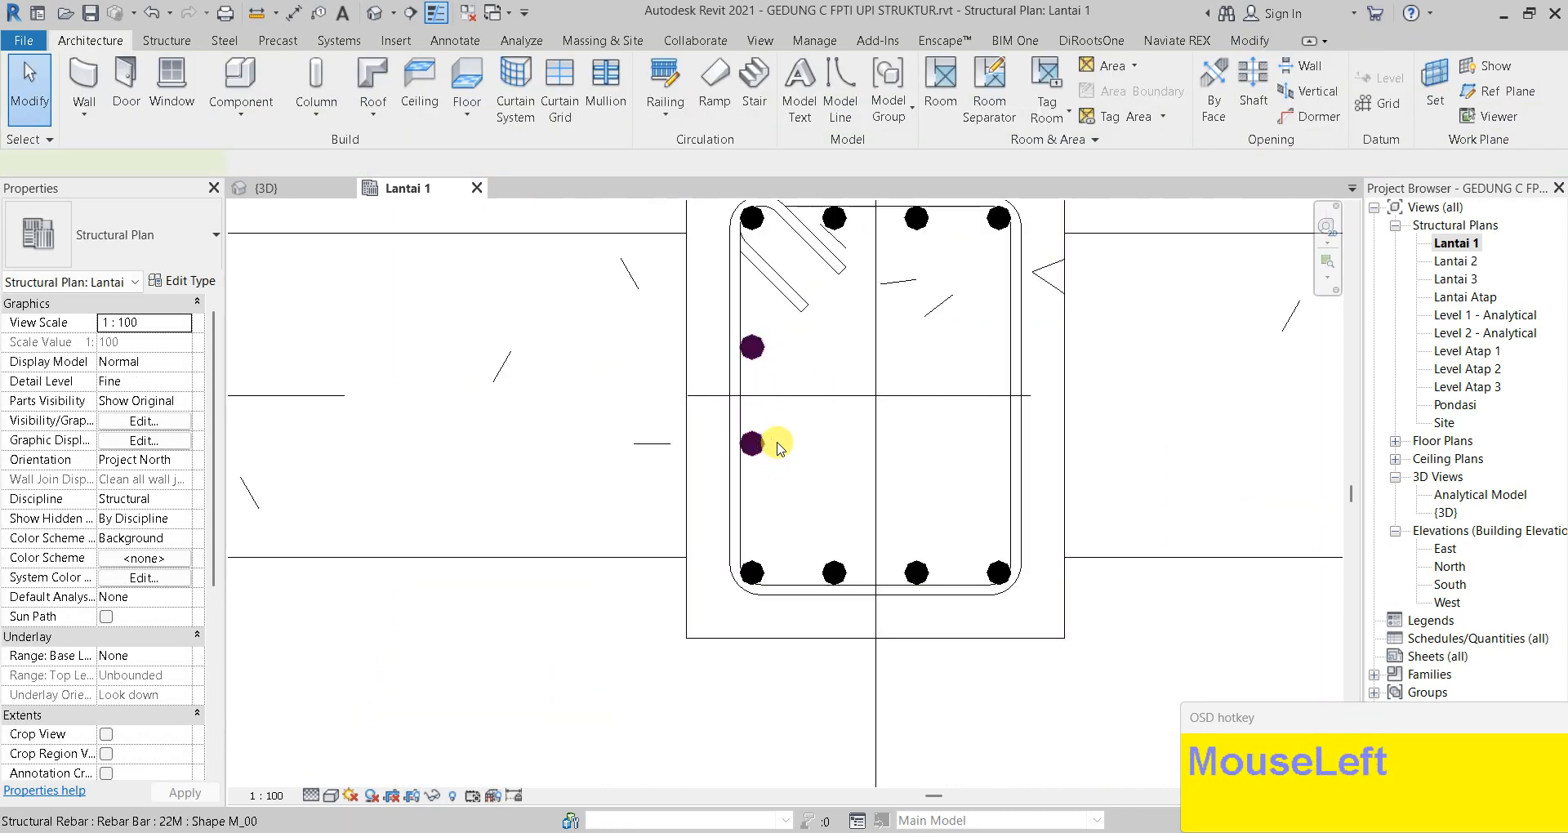
middle_drag(767, 430, 799, 464)
key(c)
key(o)
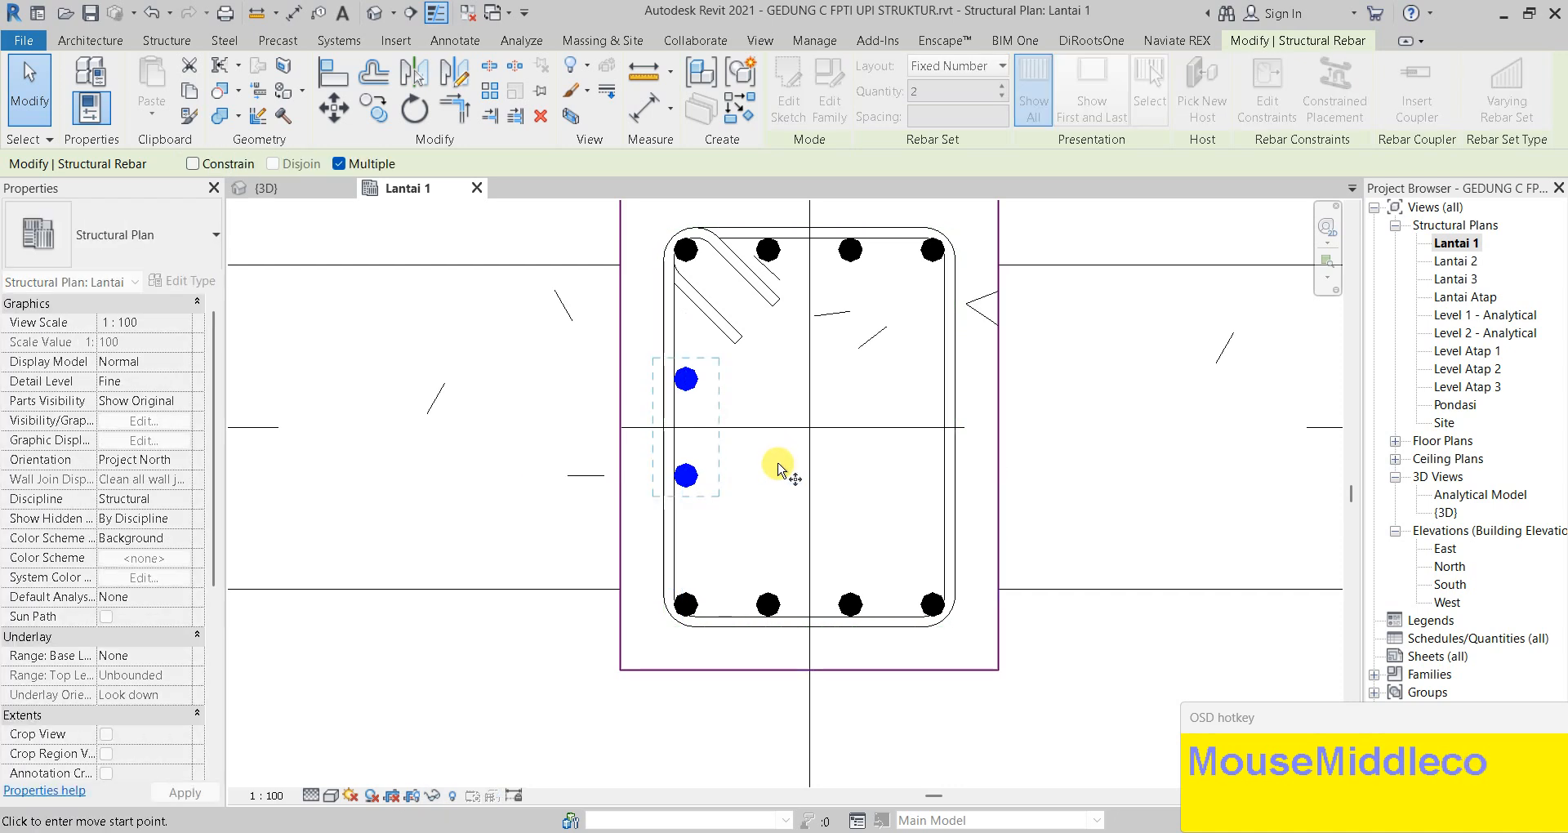
drag(793, 430, 1043, 463)
key(Escape)
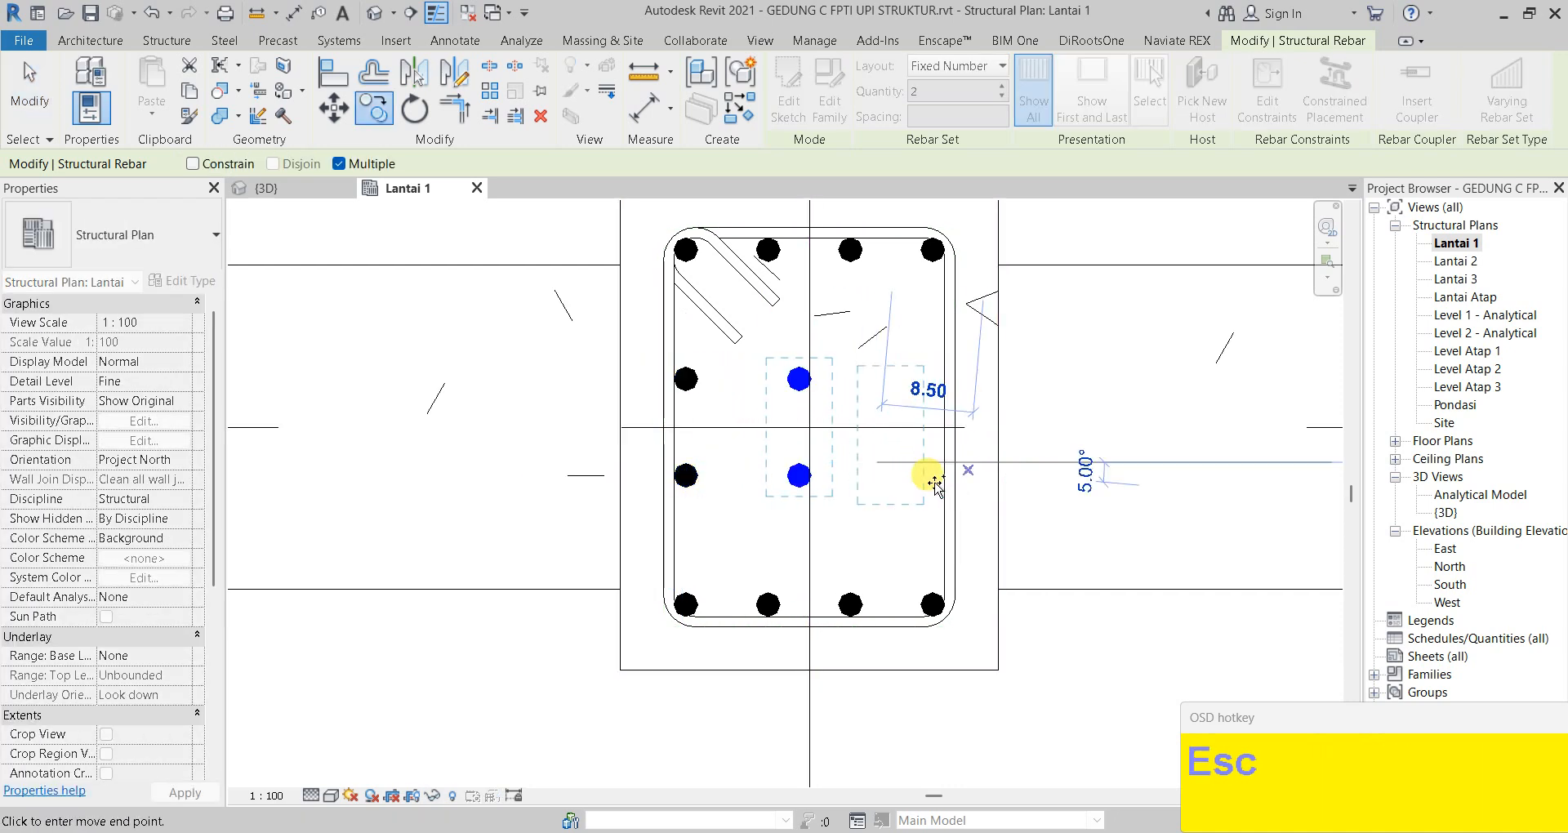
key(Escape)
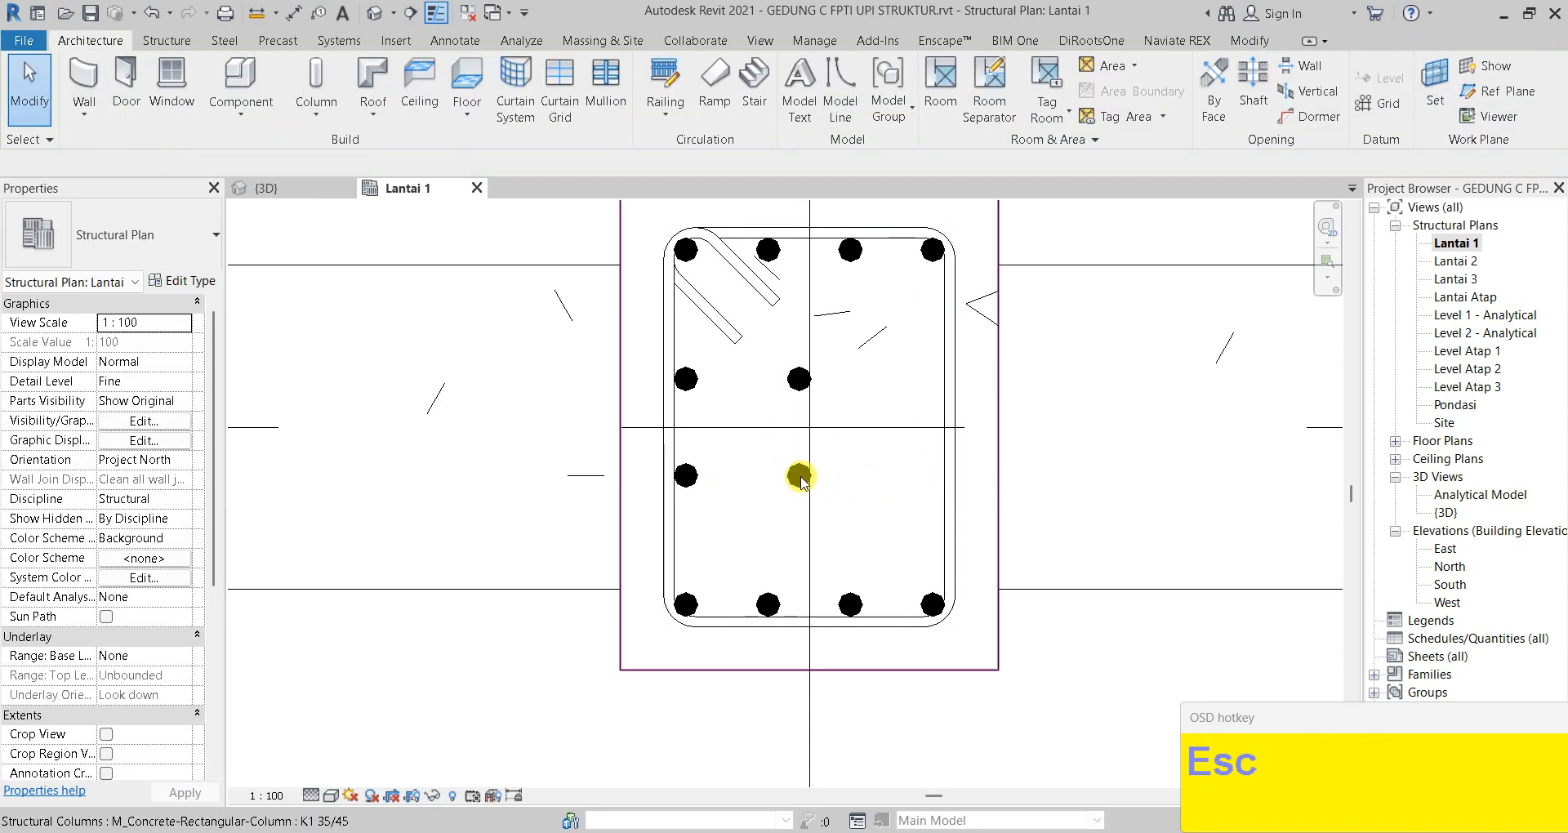
Constrain the copied 22M pair flush to the stirrup's right leg at 0.00 cm
click(986, 393)
key(Escape)
click(799, 475)
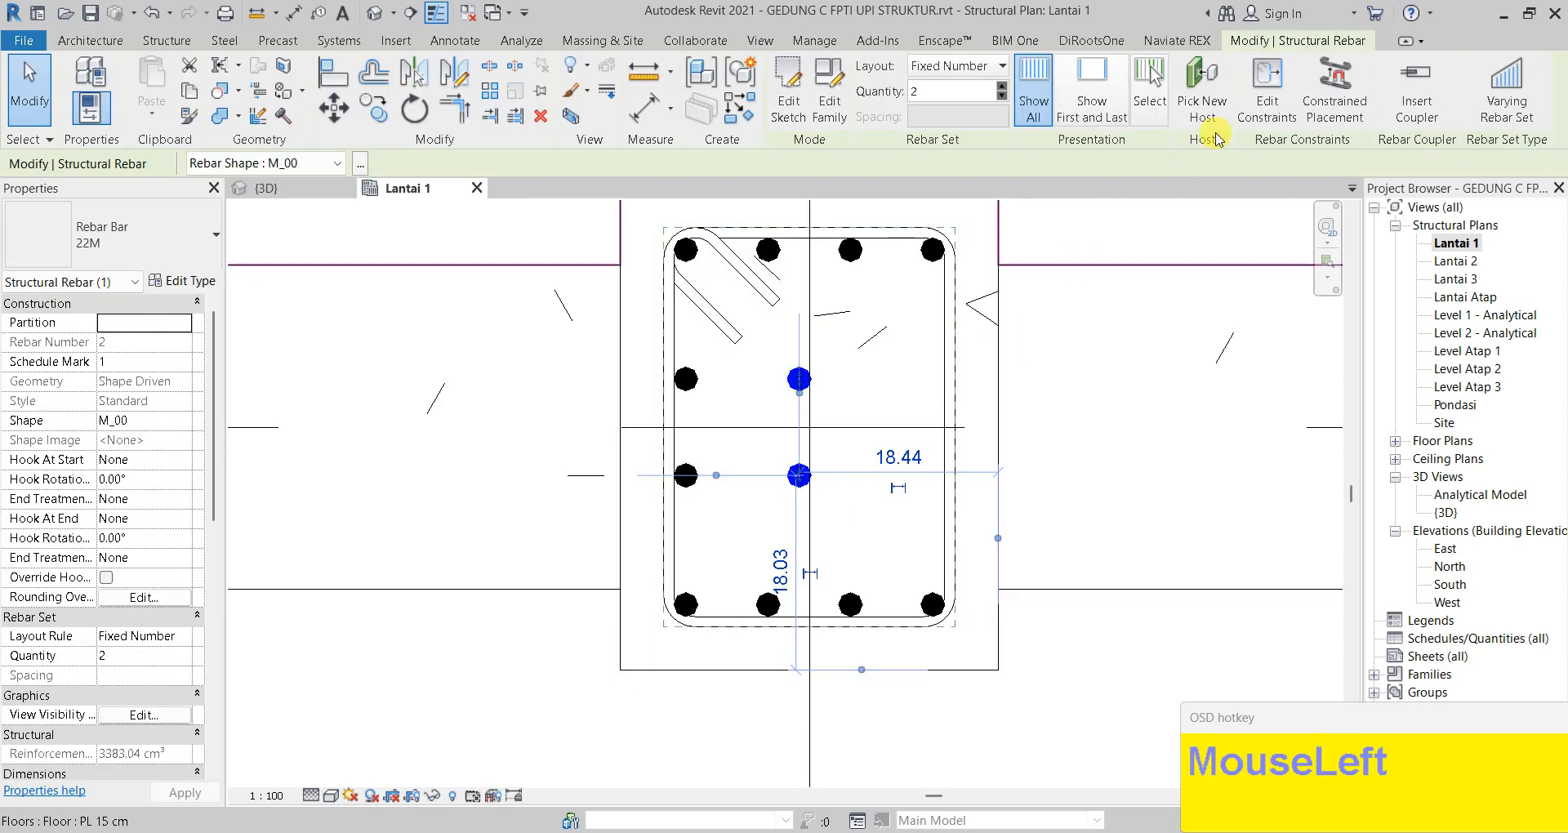
click(1265, 107)
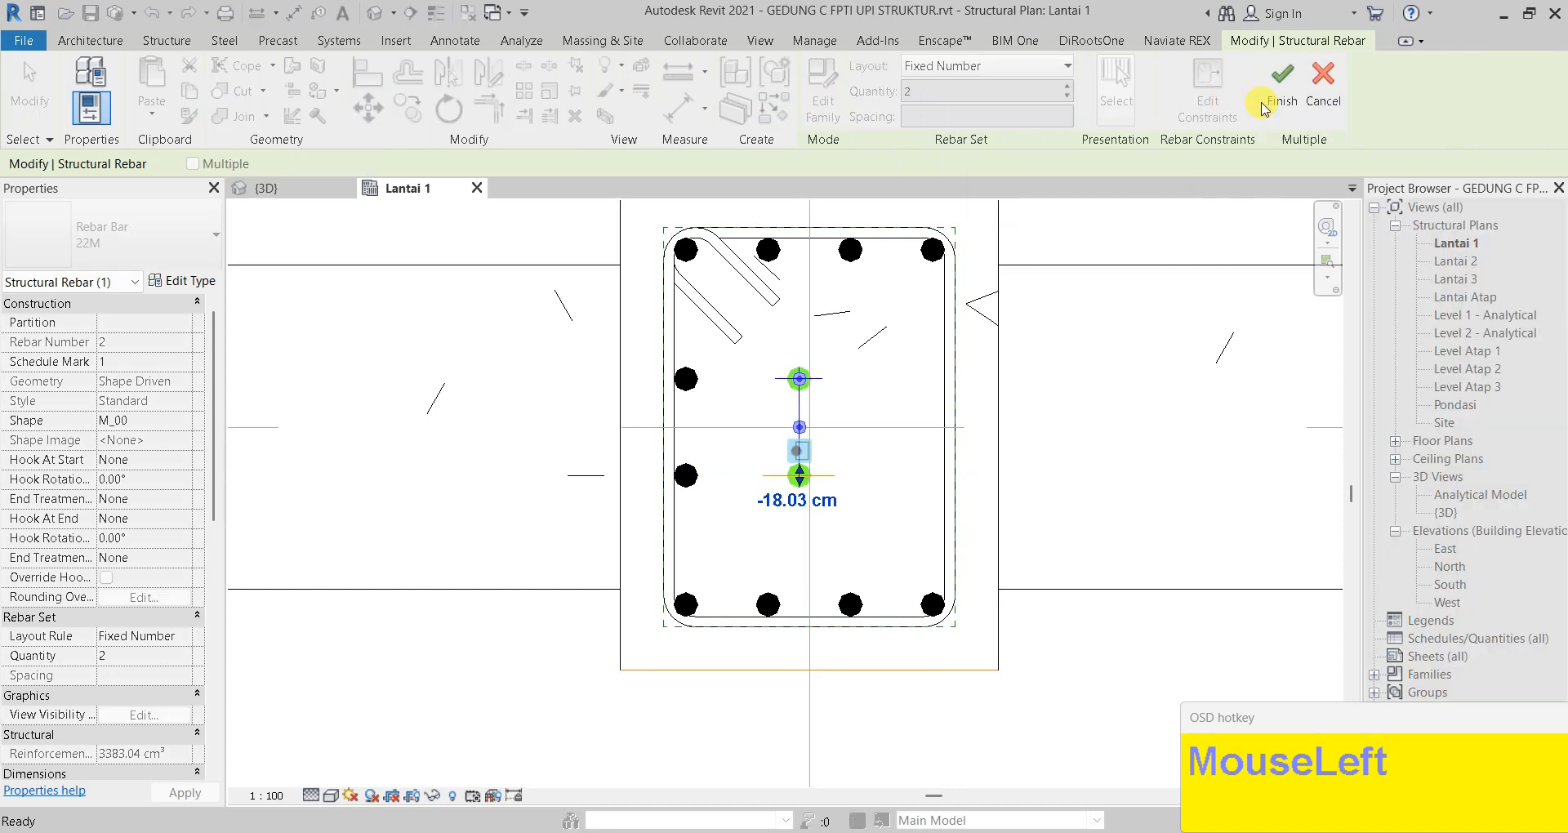
click(799, 400)
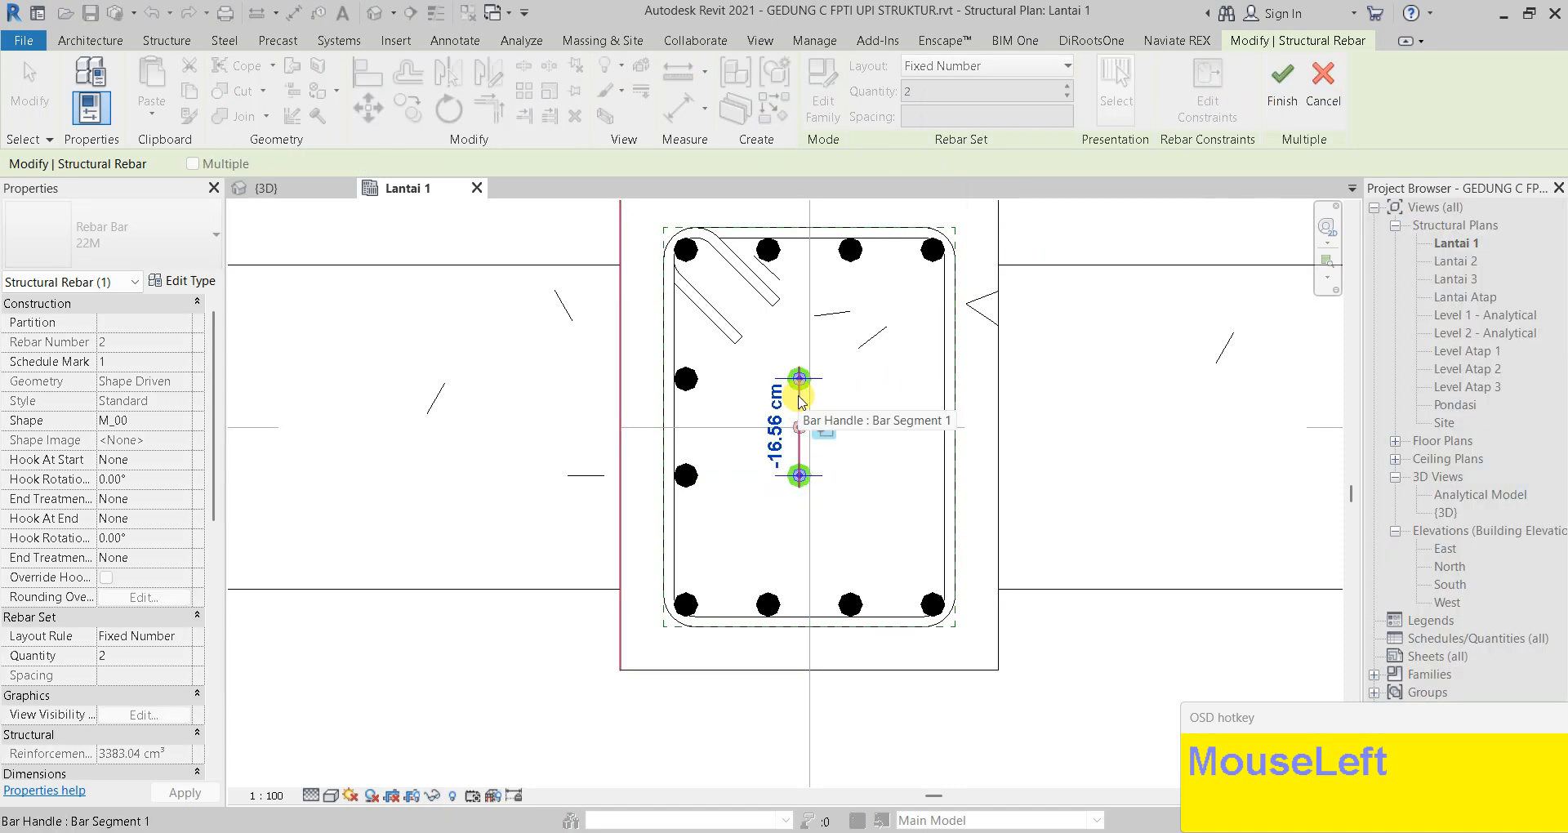
click(957, 387)
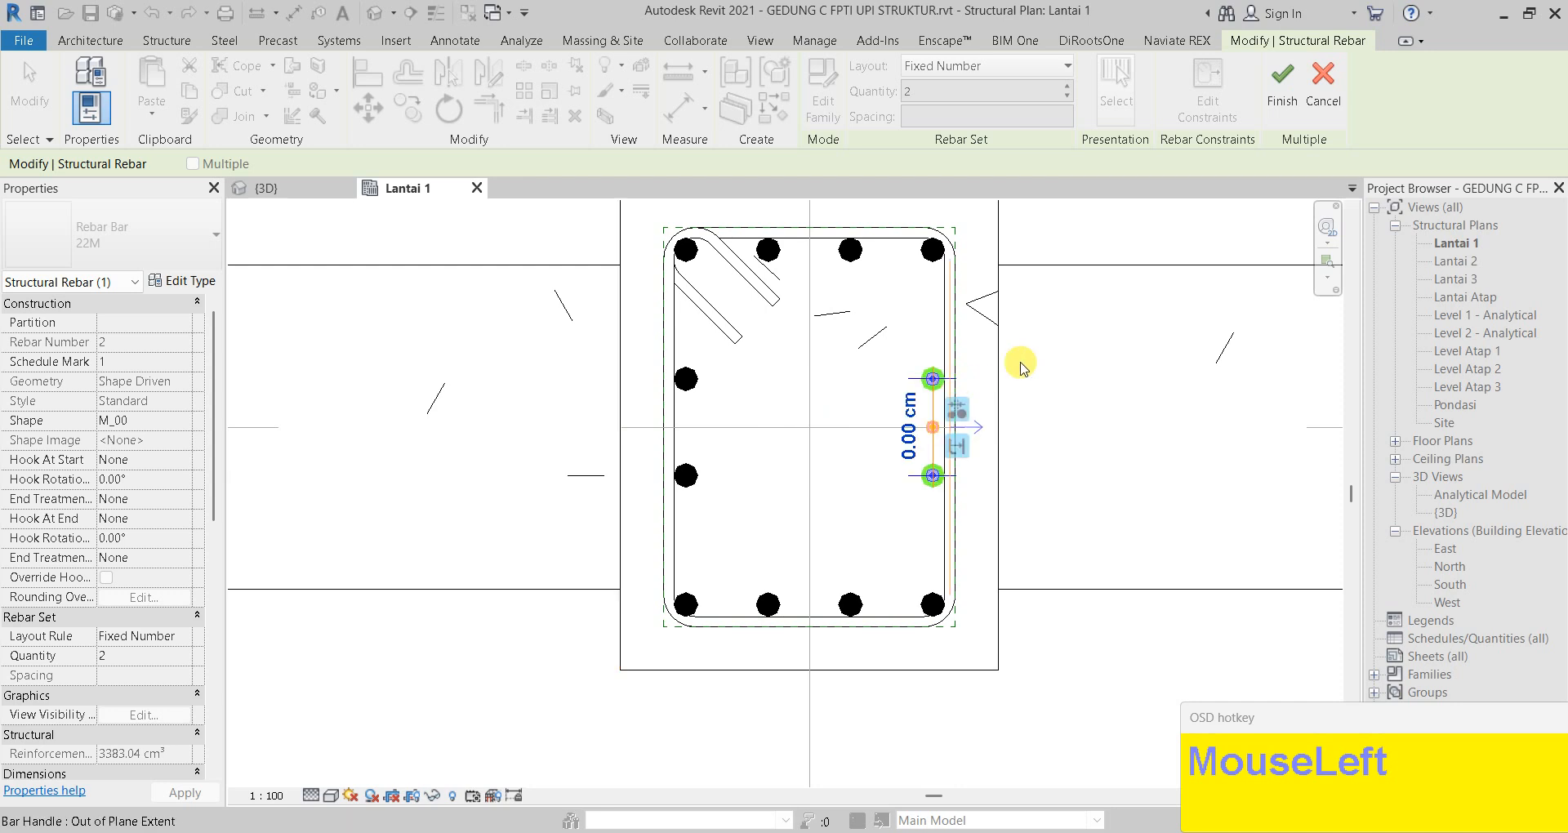
click(1282, 82)
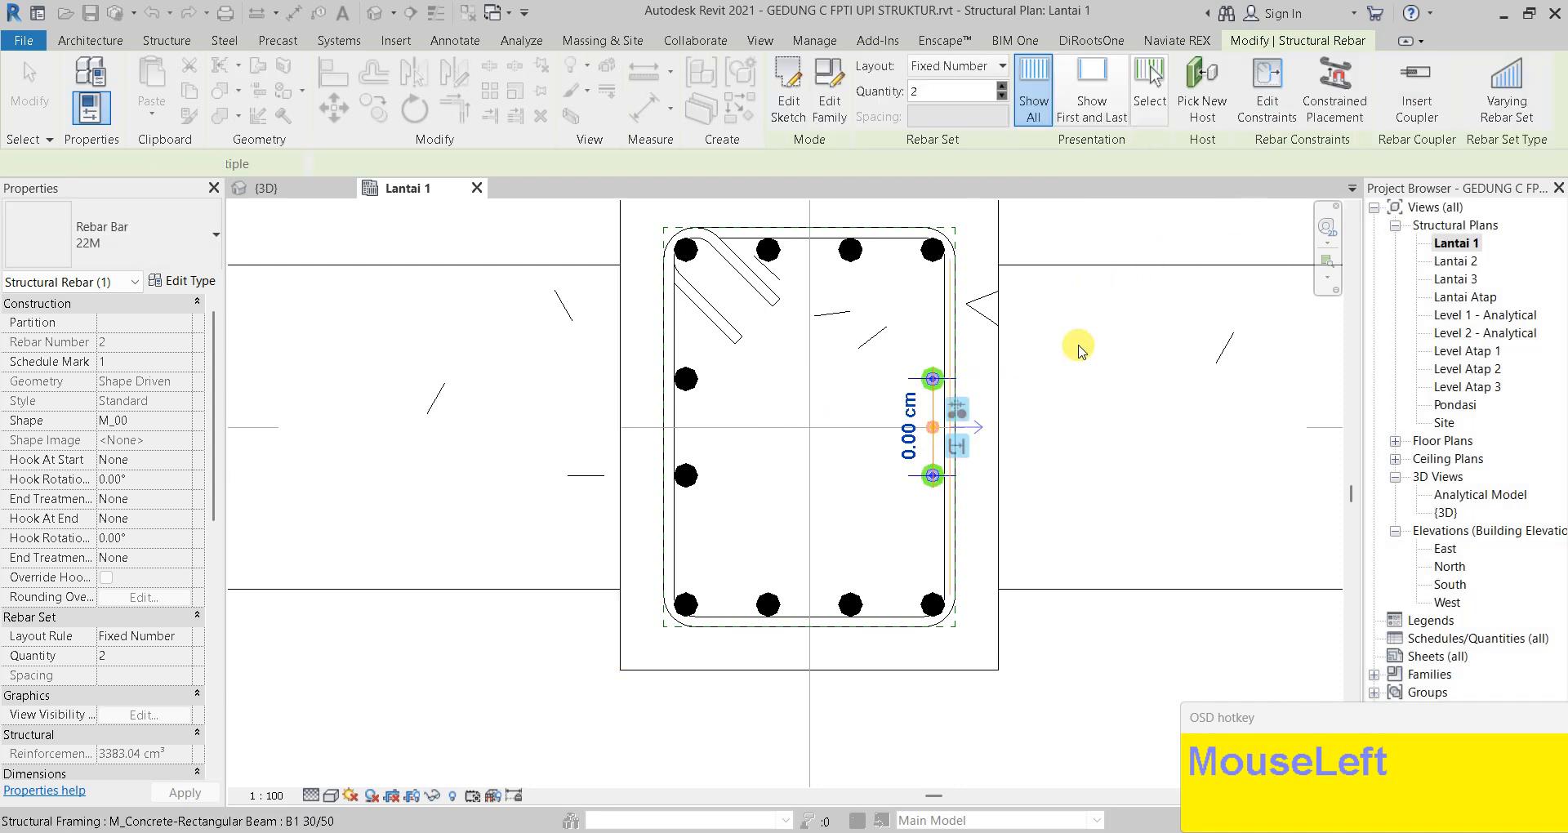
click(1089, 417)
scroll(928, 379, down, 4)
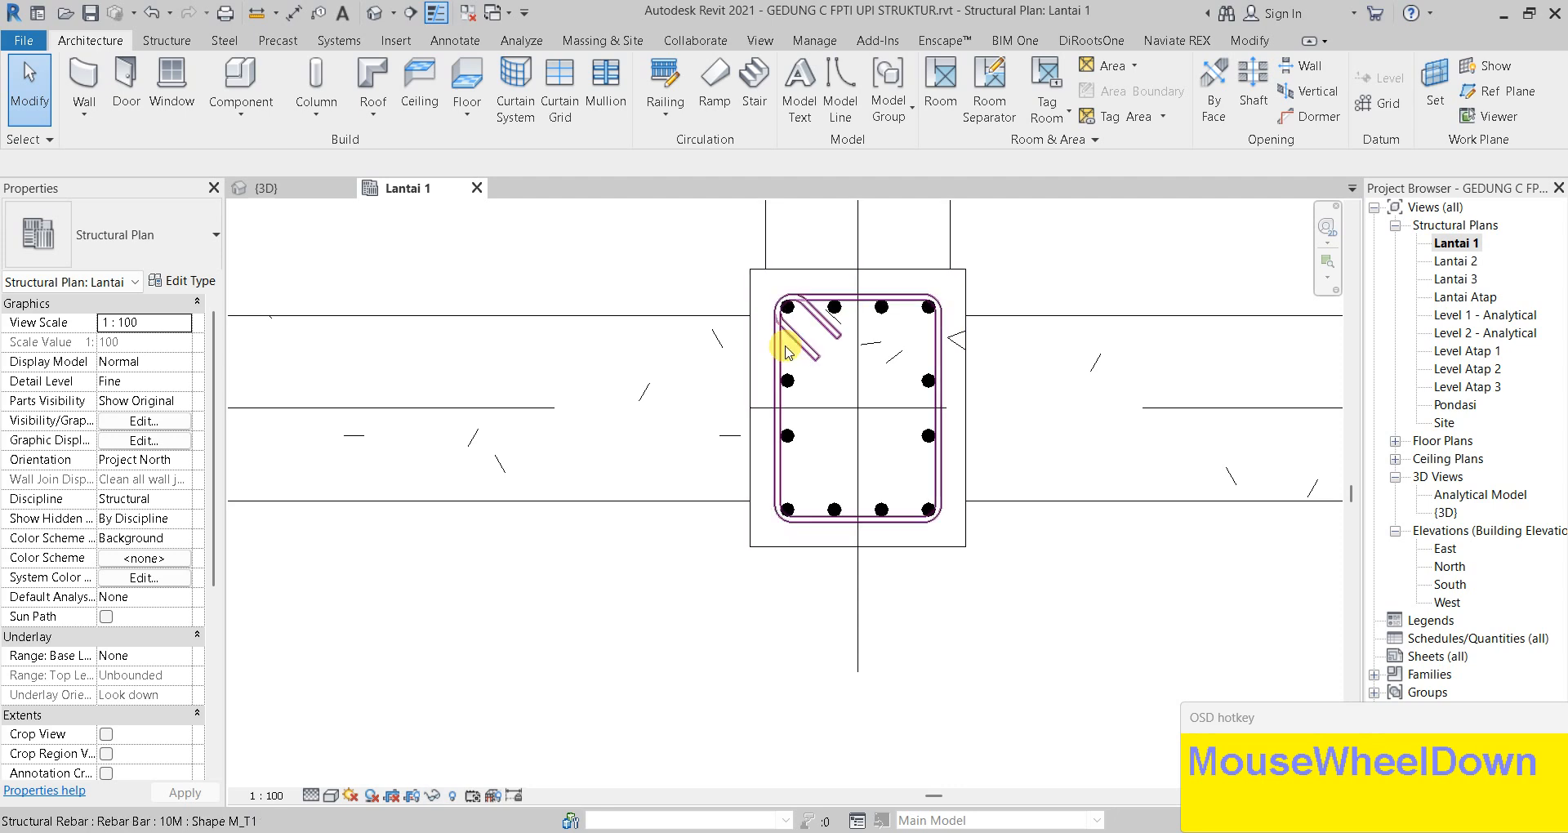
click(788, 353)
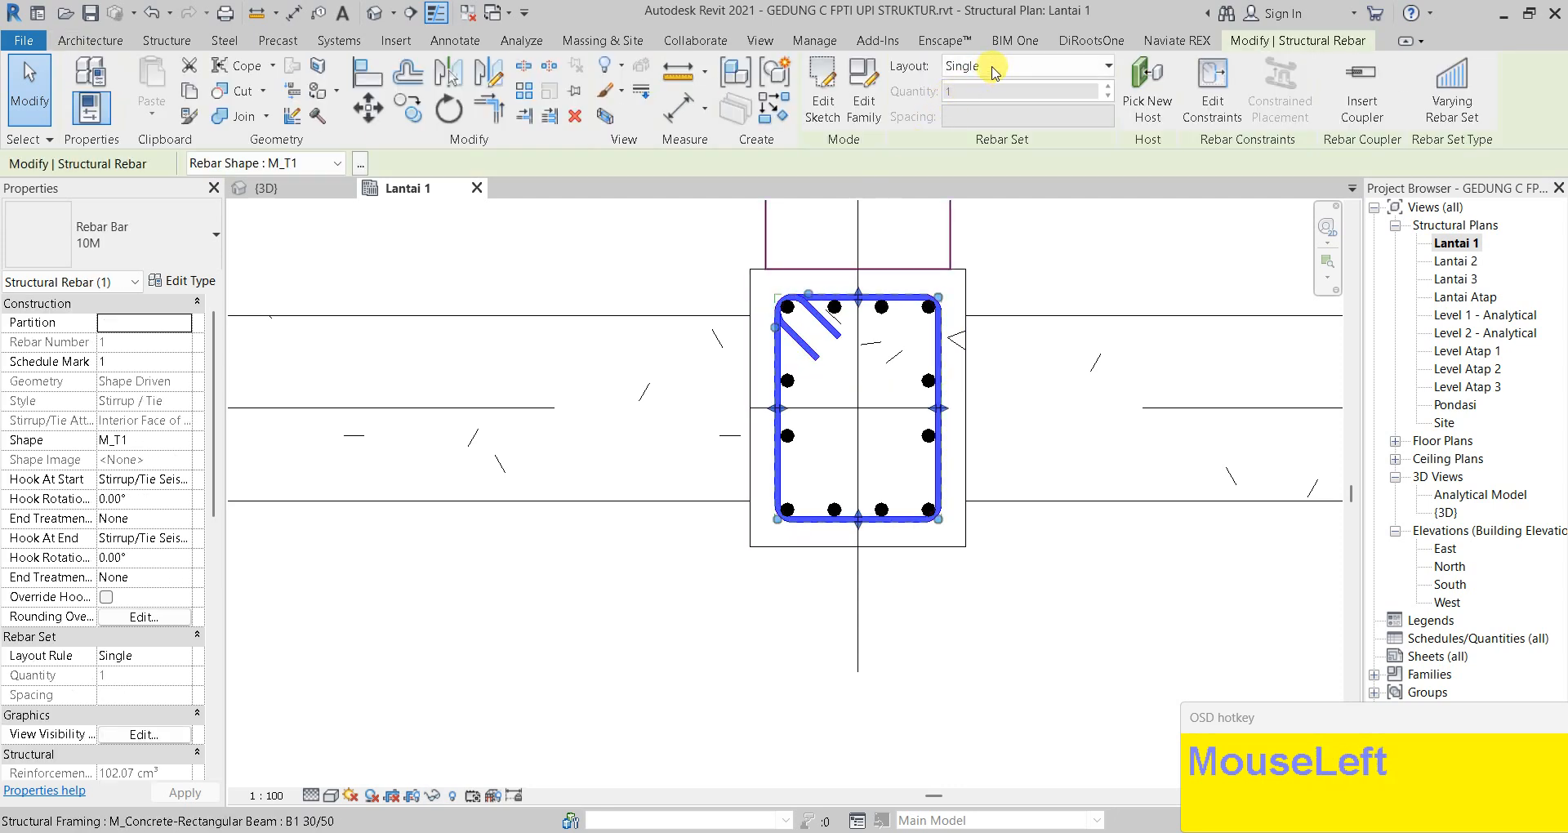
Lay out the 10M M_T1 stirrup at 100.0 mm Maximum Spacing, giving 45 ties
click(1000, 67)
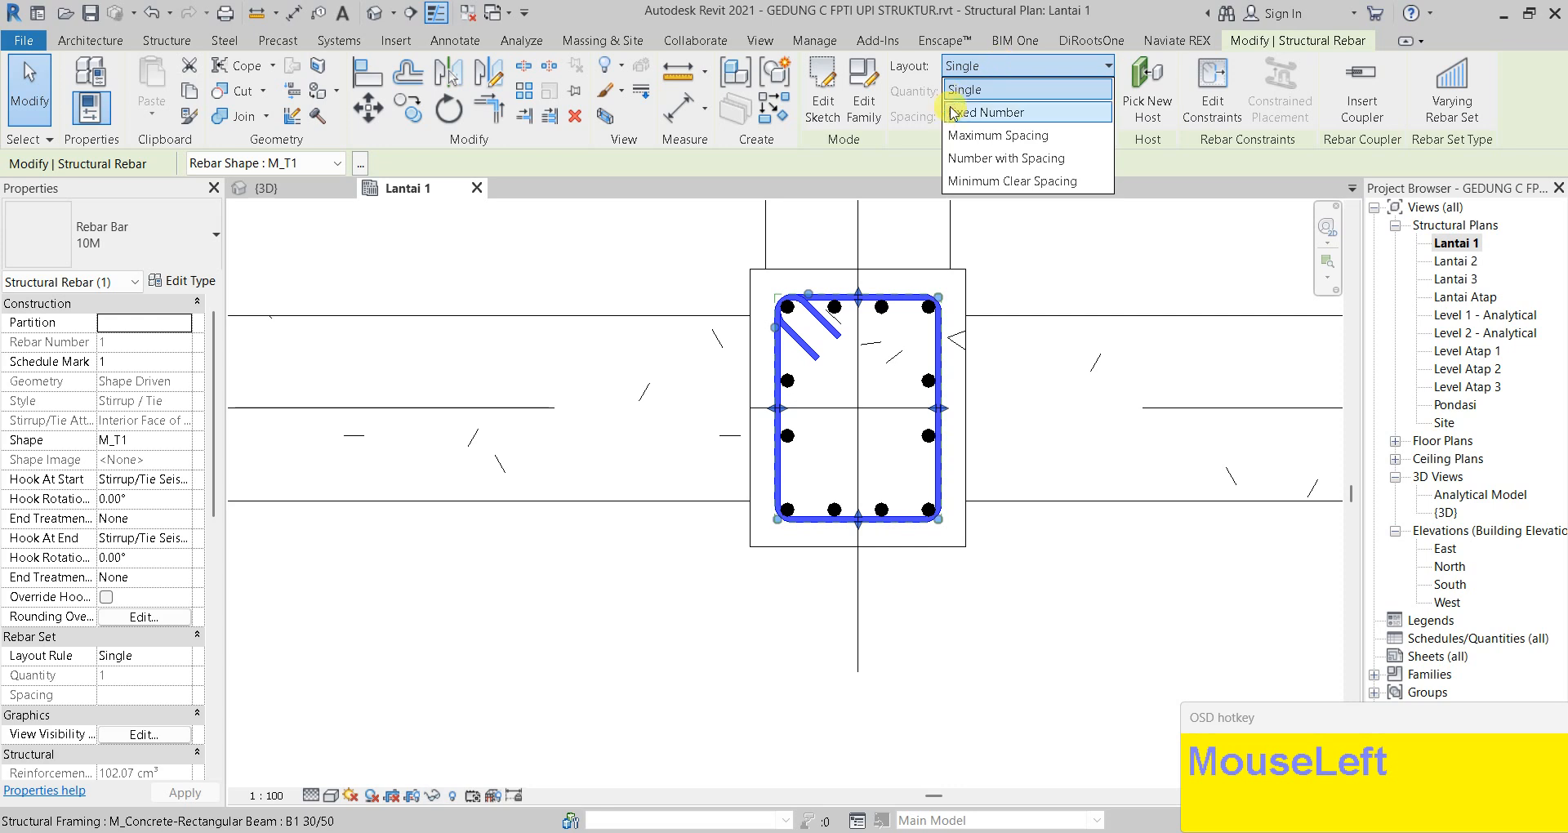
click(987, 136)
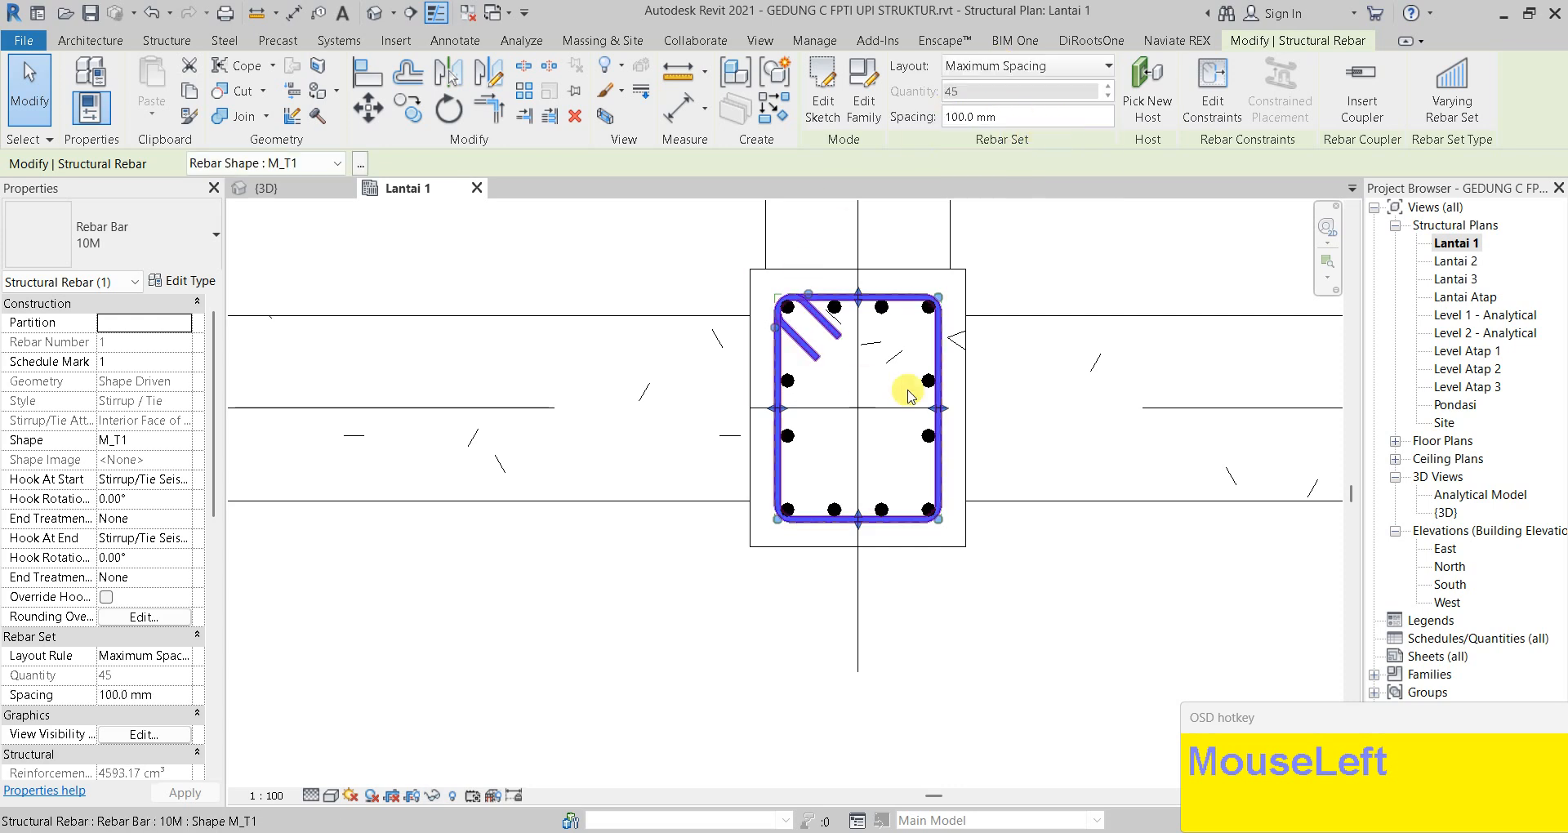
key(Escape)
scroll(816, 291, down, 2)
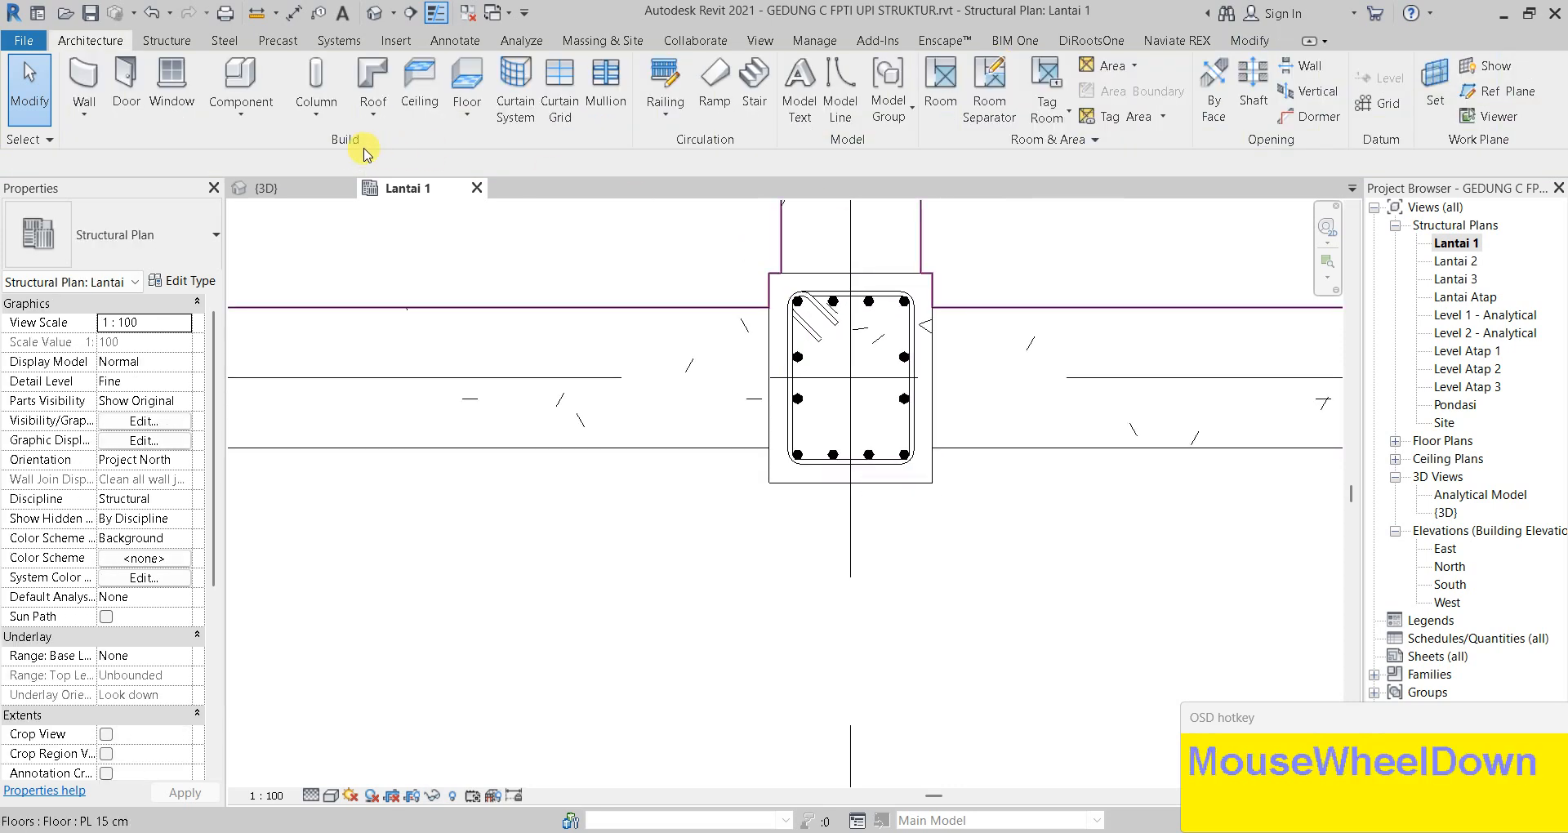
In the {3D} view, pick out ground-floor column K1 35/45 and its rebar
click(300, 198)
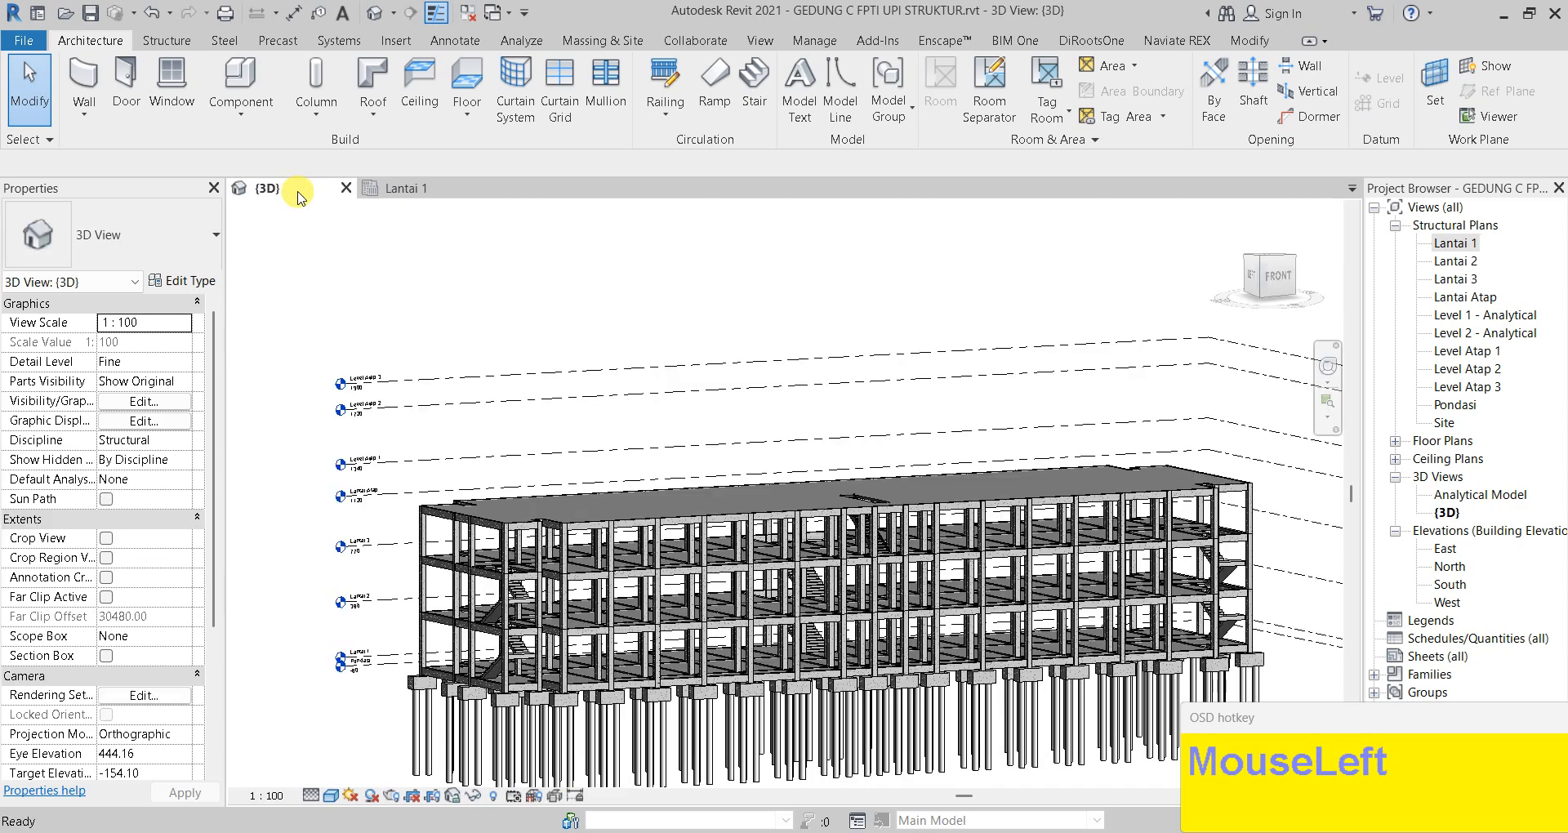
scroll(619, 707, up, 5)
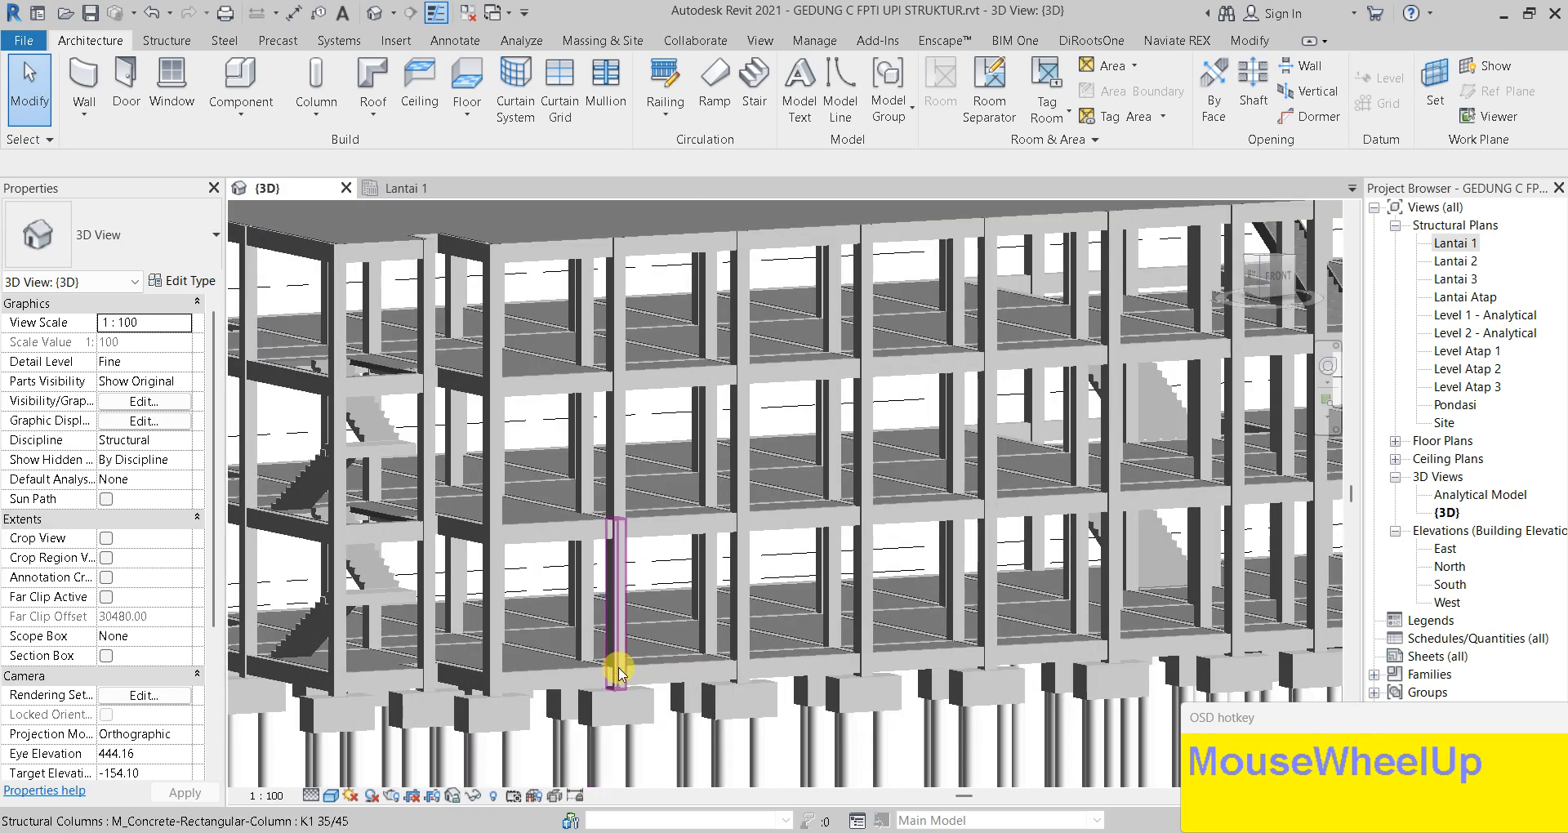
click(660, 597)
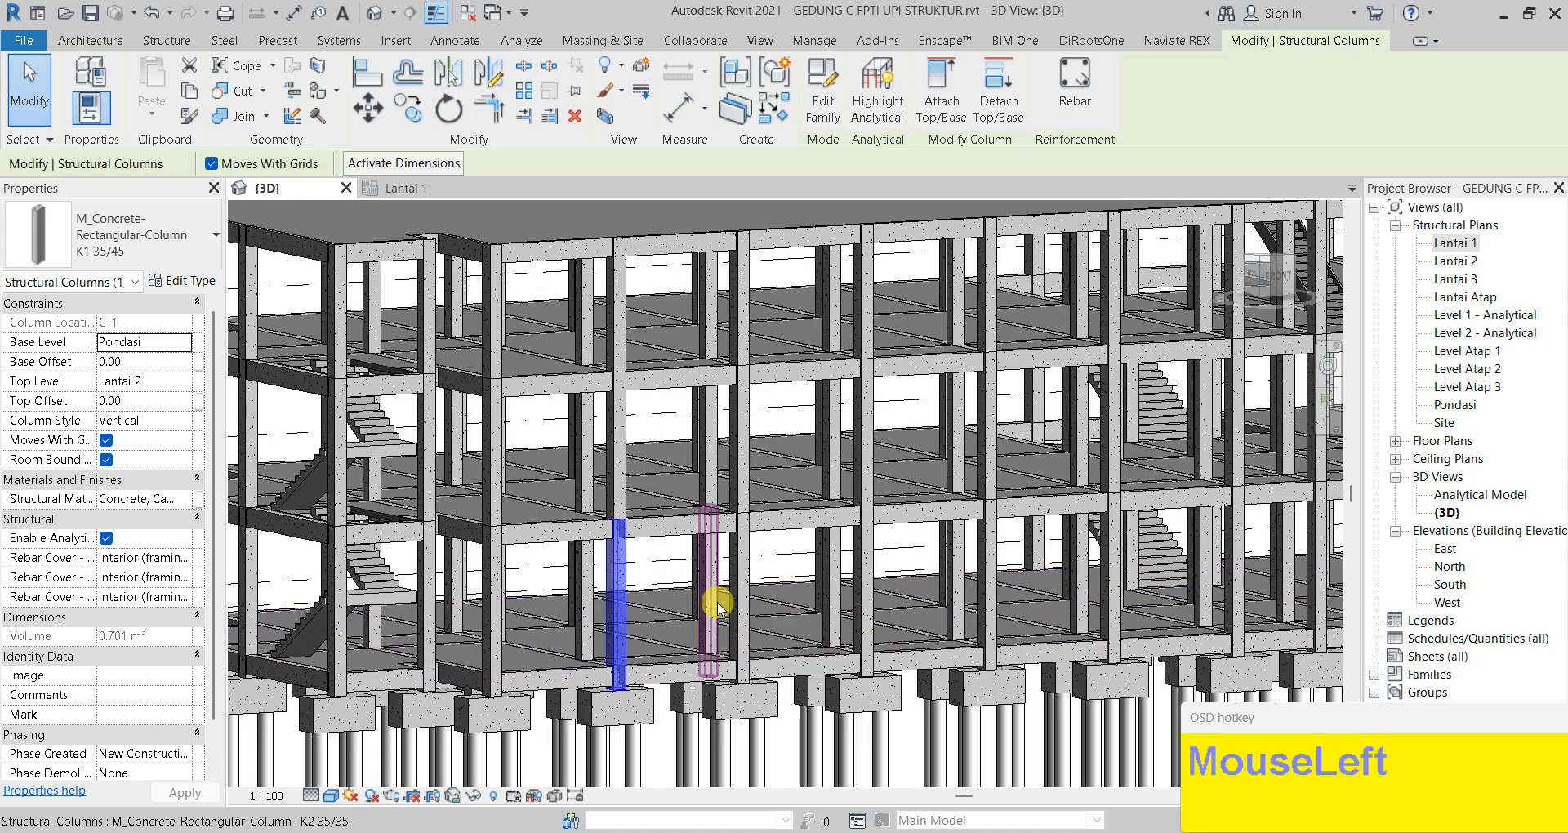
click(752, 580)
scroll(751, 580, up, 4)
key(Escape)
click(764, 604)
key(Escape)
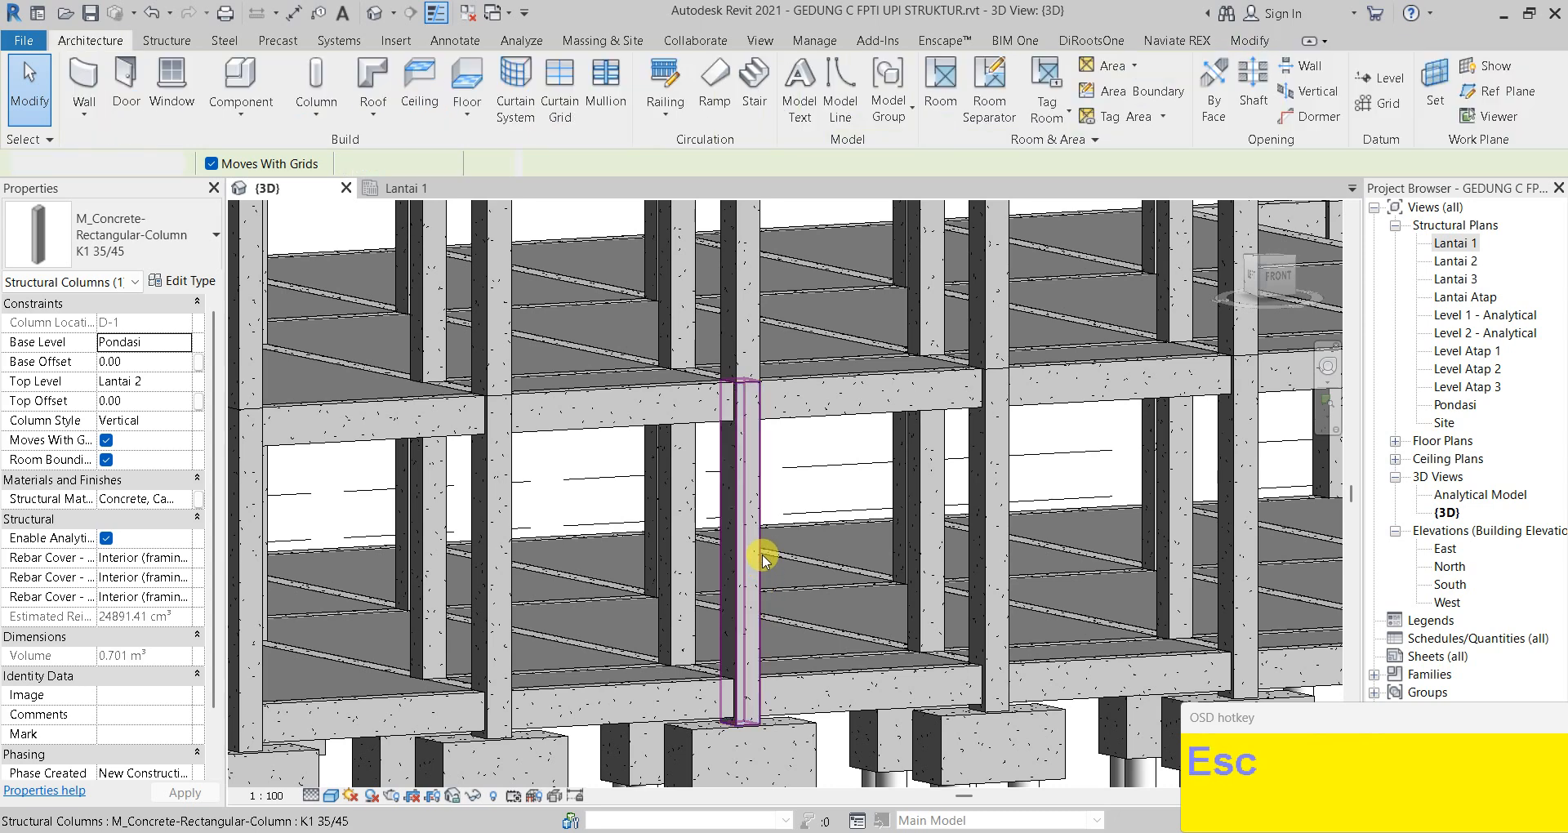
Orbit around the column, then open the view's Visibility/Graphic Overrides with VV
scroll(729, 587, up, 2)
middle_drag(731, 575, 732, 534)
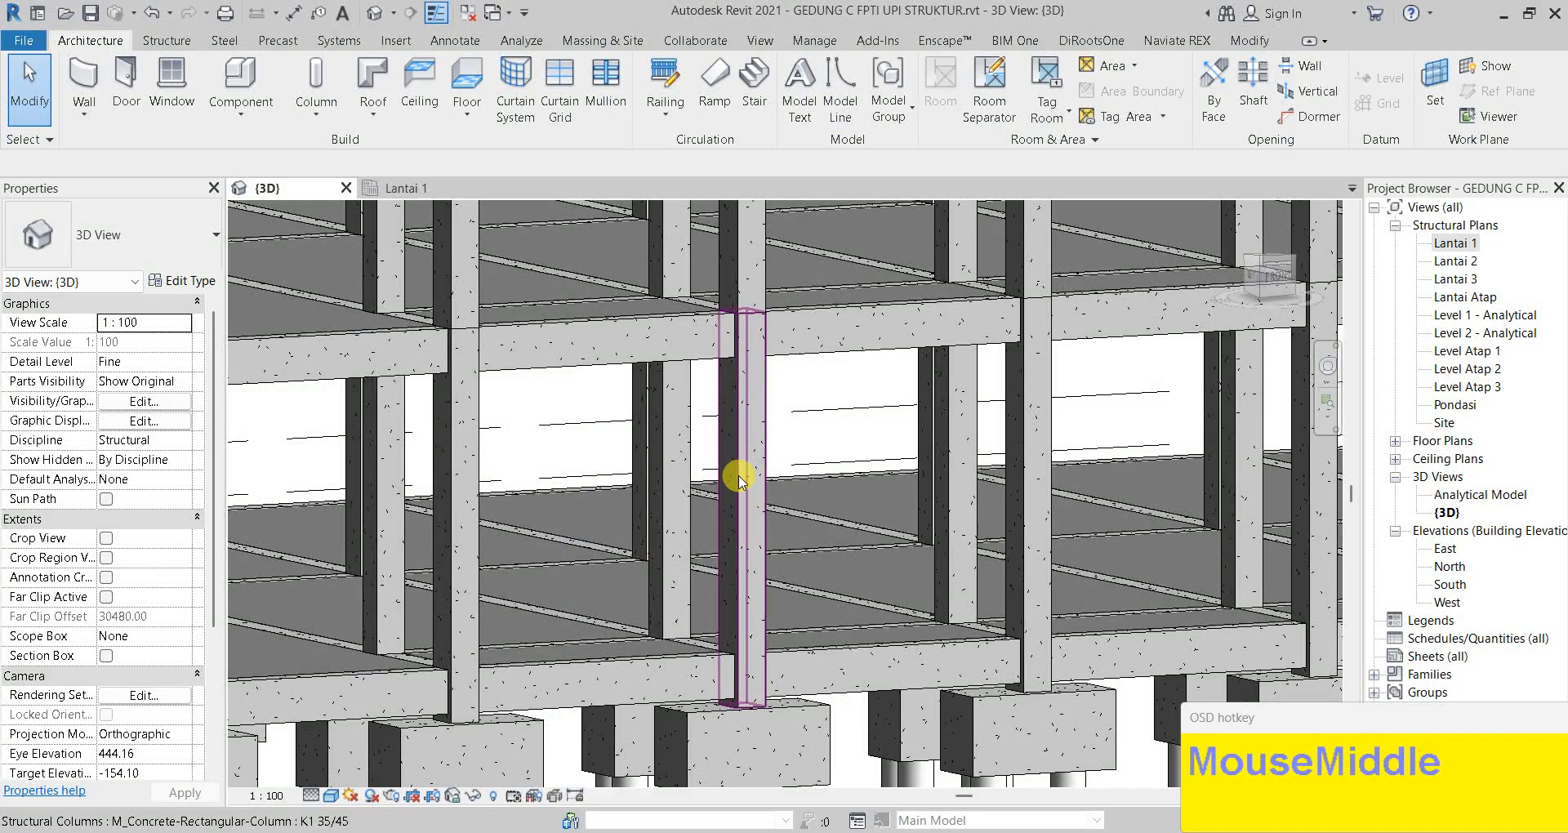
scroll(740, 490, up, 1)
mouse_move(746, 444)
shift+middle_down()
mouse_move(767, 542)
mouse_move(727, 464)
shift+middle_up()
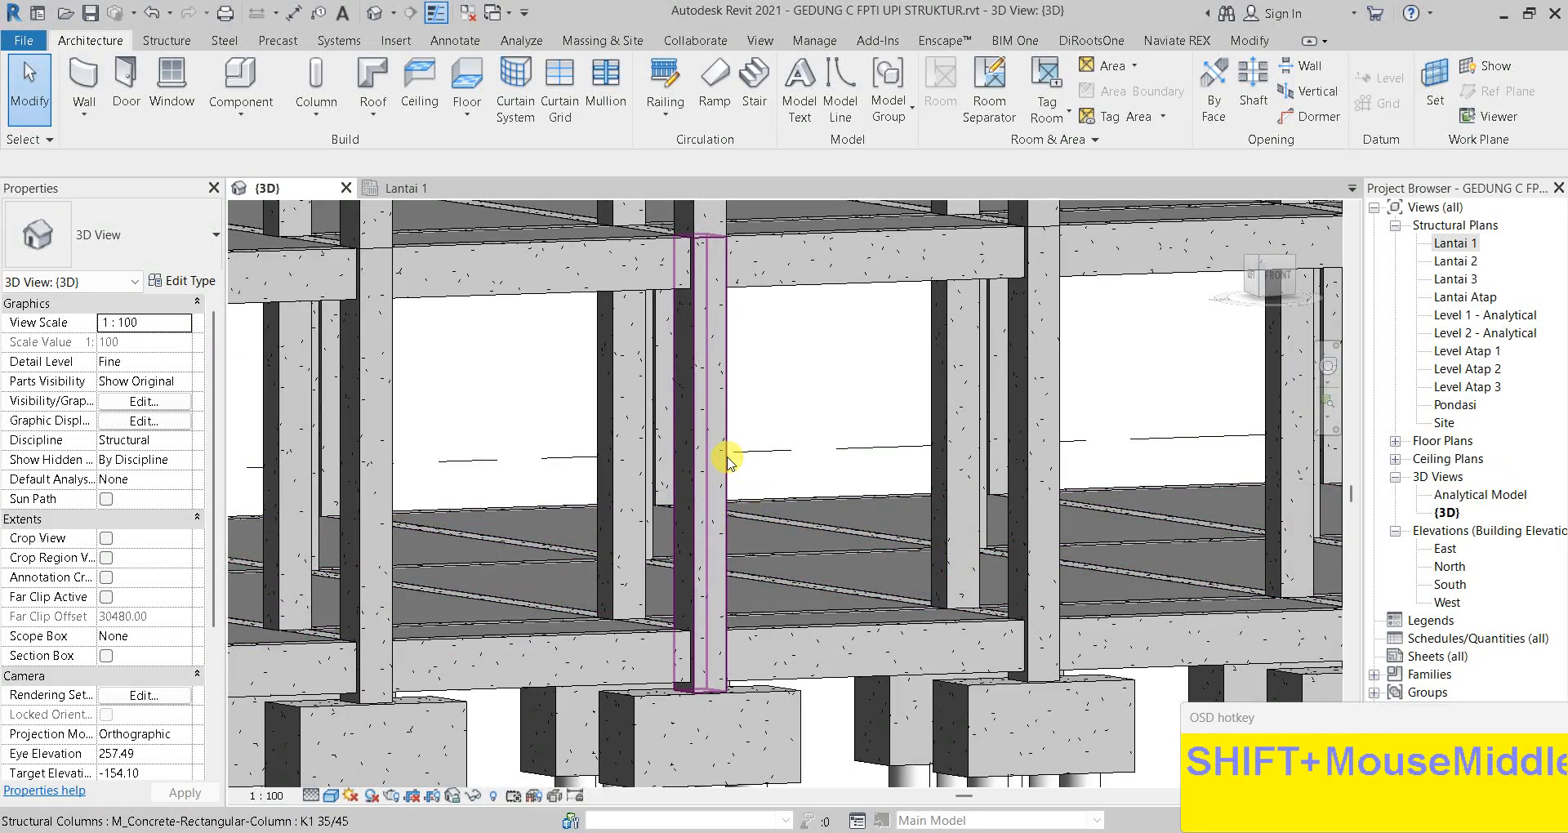
shift+middle_drag(746, 395, 772, 435)
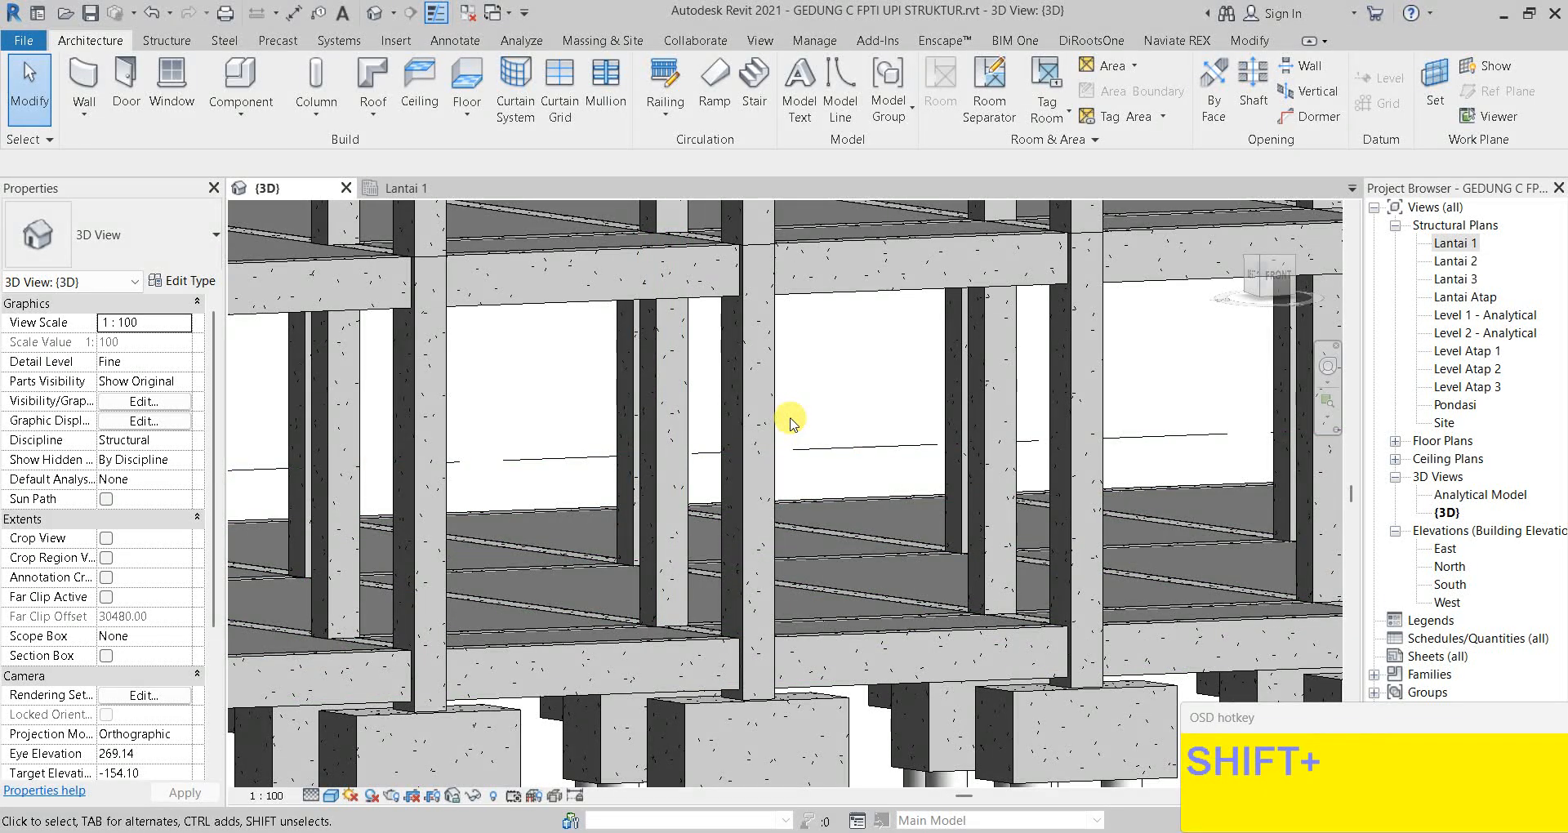
key(v)
key(v)
drag(1051, 282, 1064, 450)
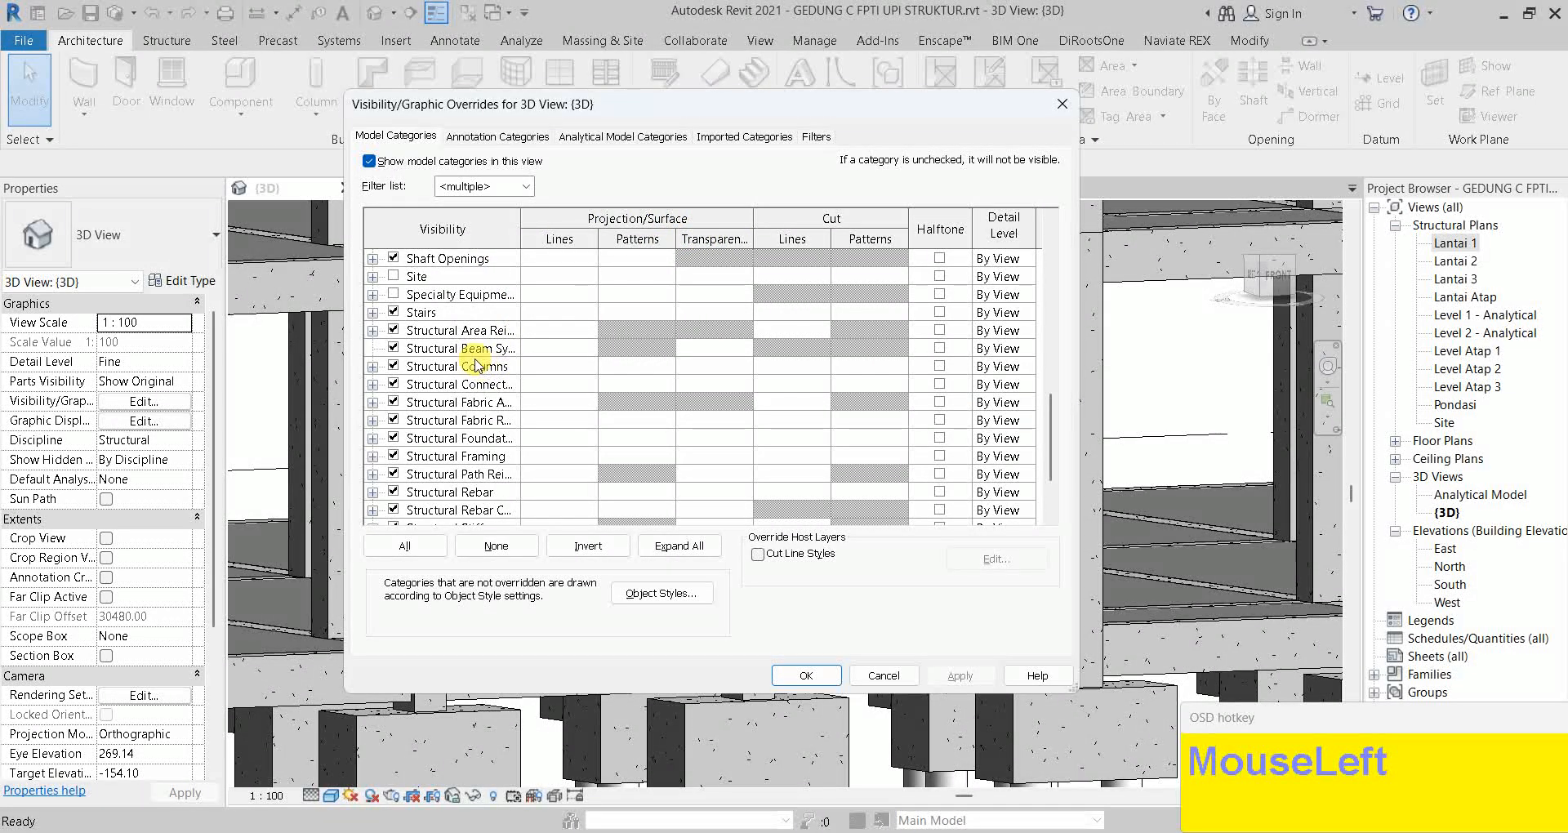
Give Structural Columns a 60% transparency override in the {3D} view
click(668, 373)
click(697, 368)
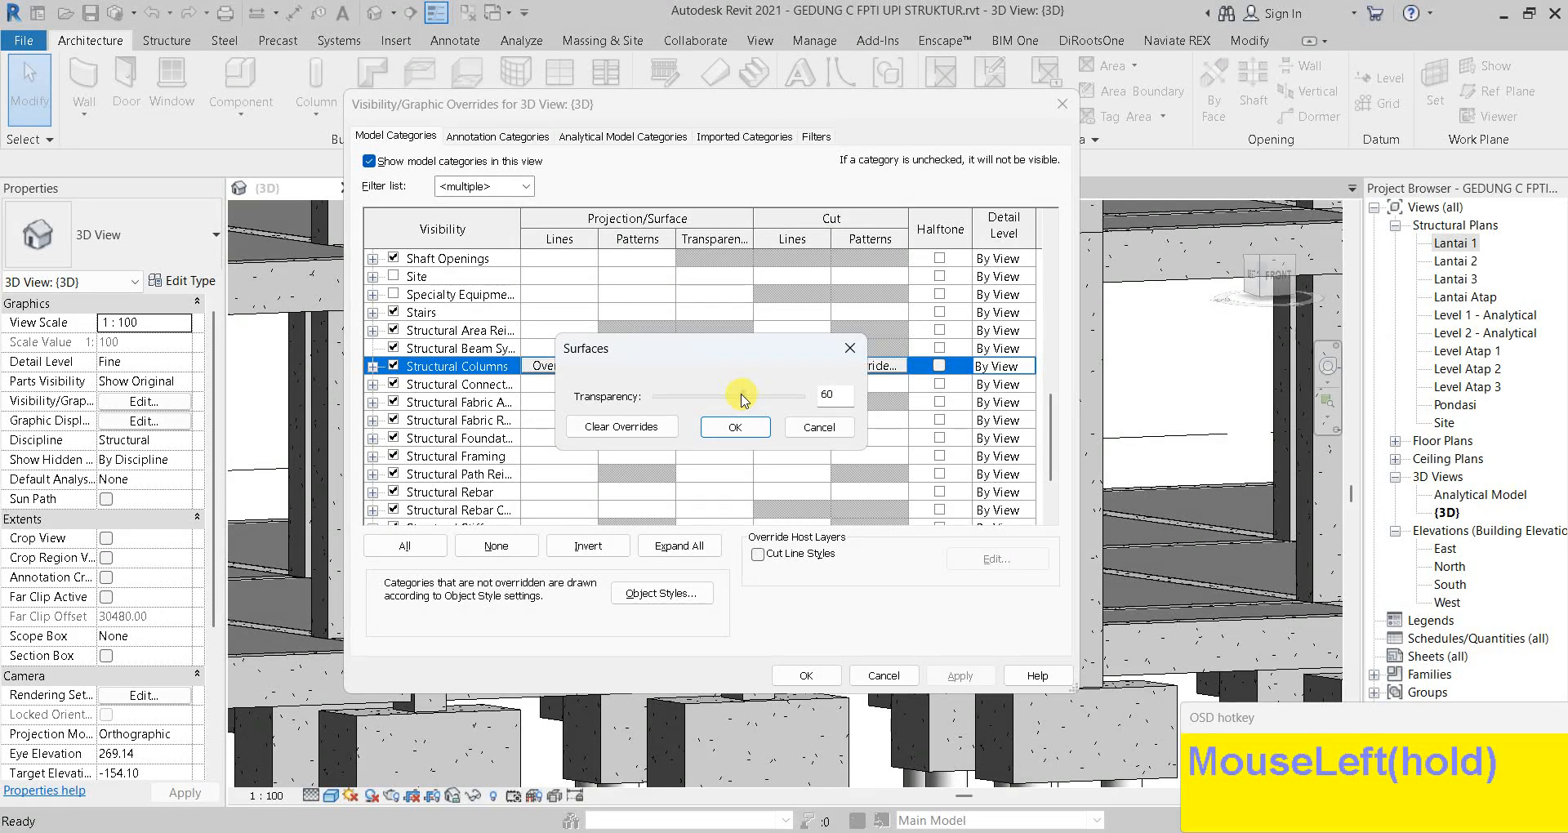
click(735, 426)
click(961, 674)
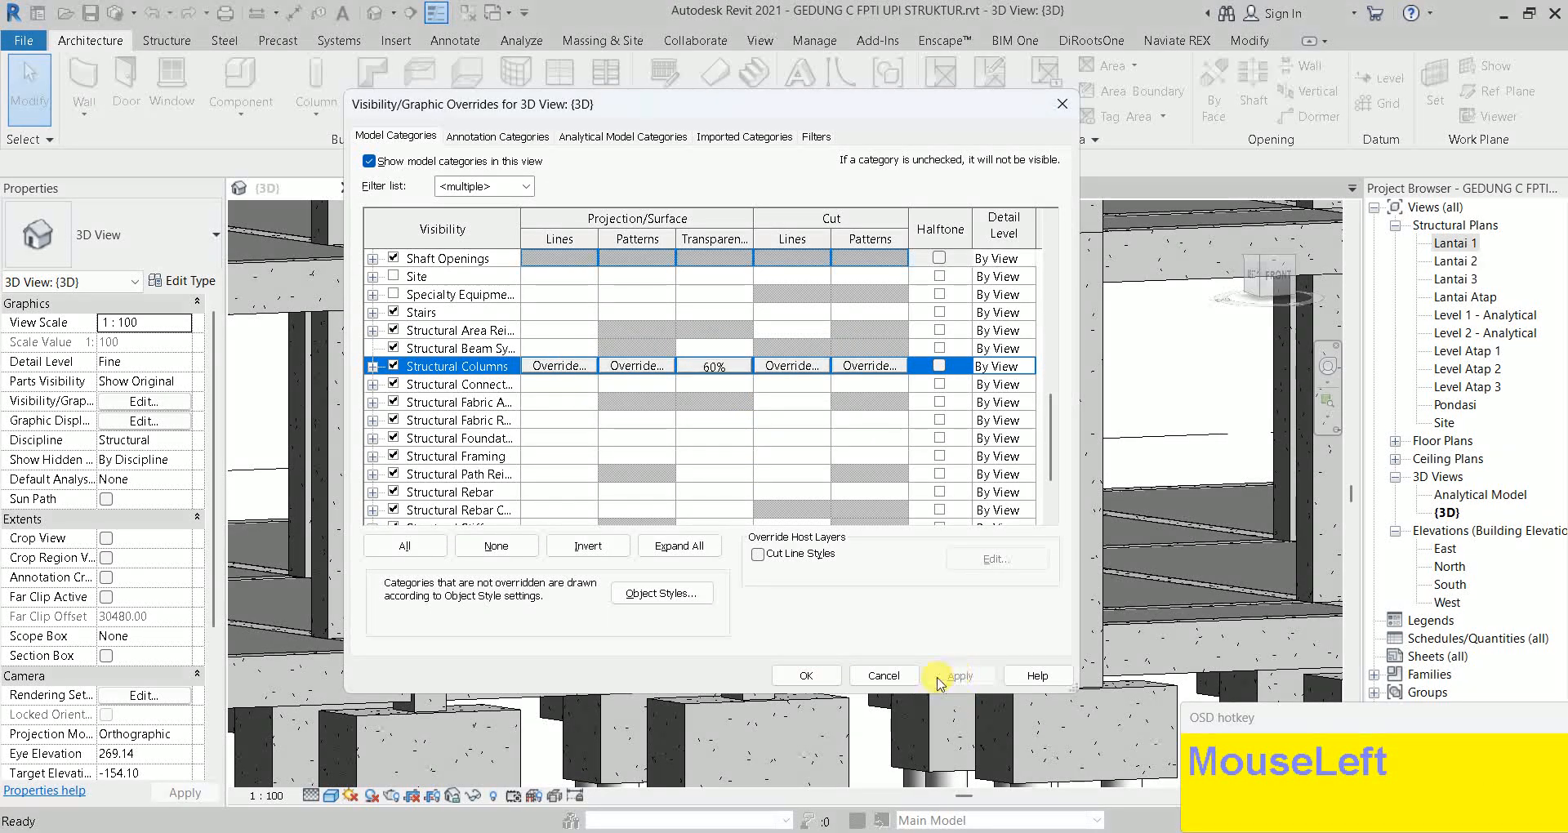
click(886, 675)
scroll(780, 351, up, 5)
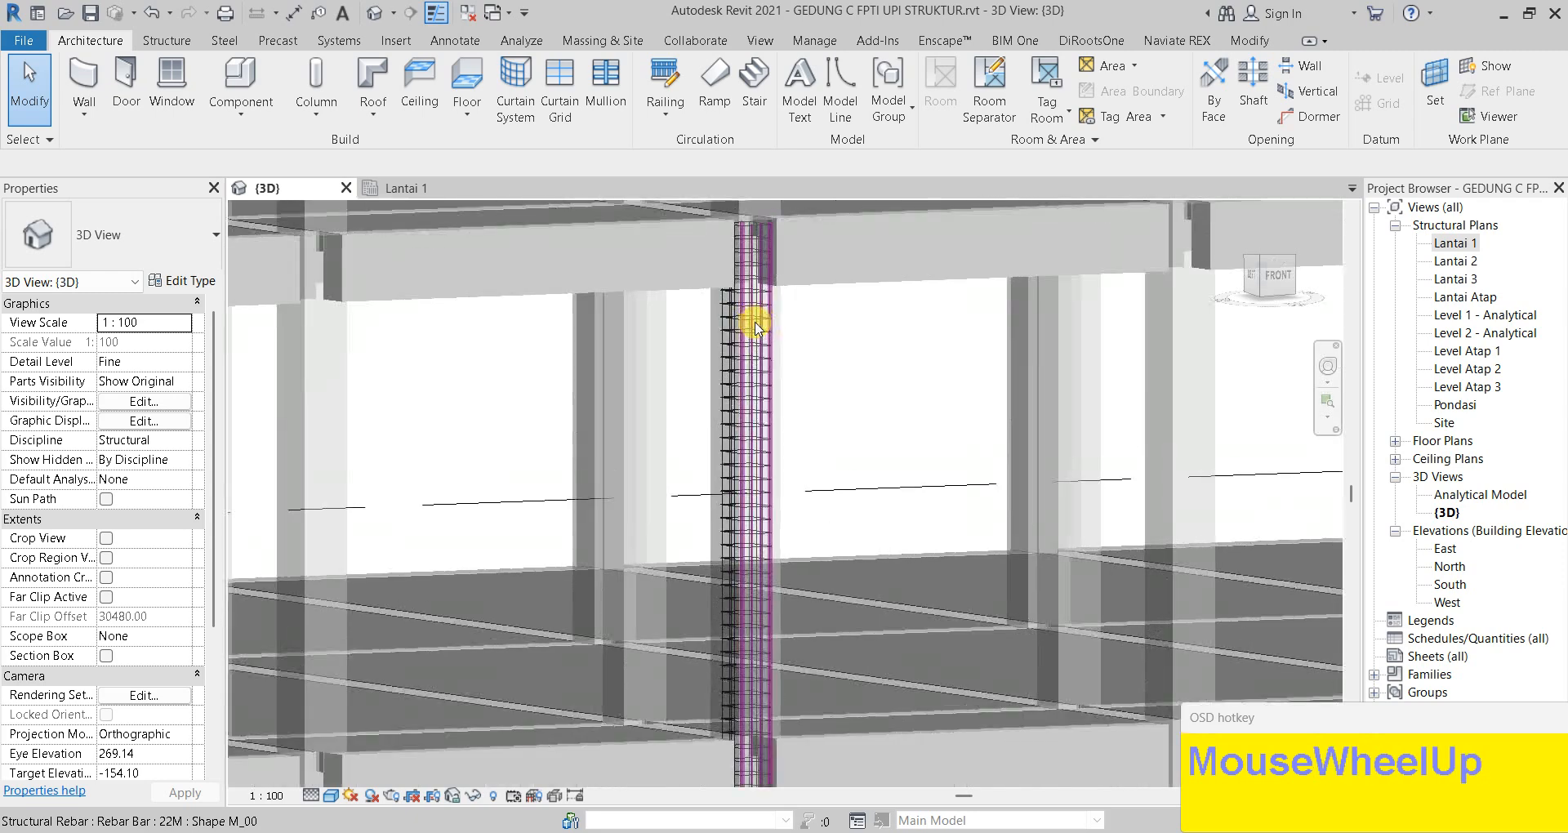
Orbit up the reinforced column, check the Lantai 1 plan, and return to {3D}
shift+middle_drag(798, 532, 727, 536)
scroll(719, 536, down, 2)
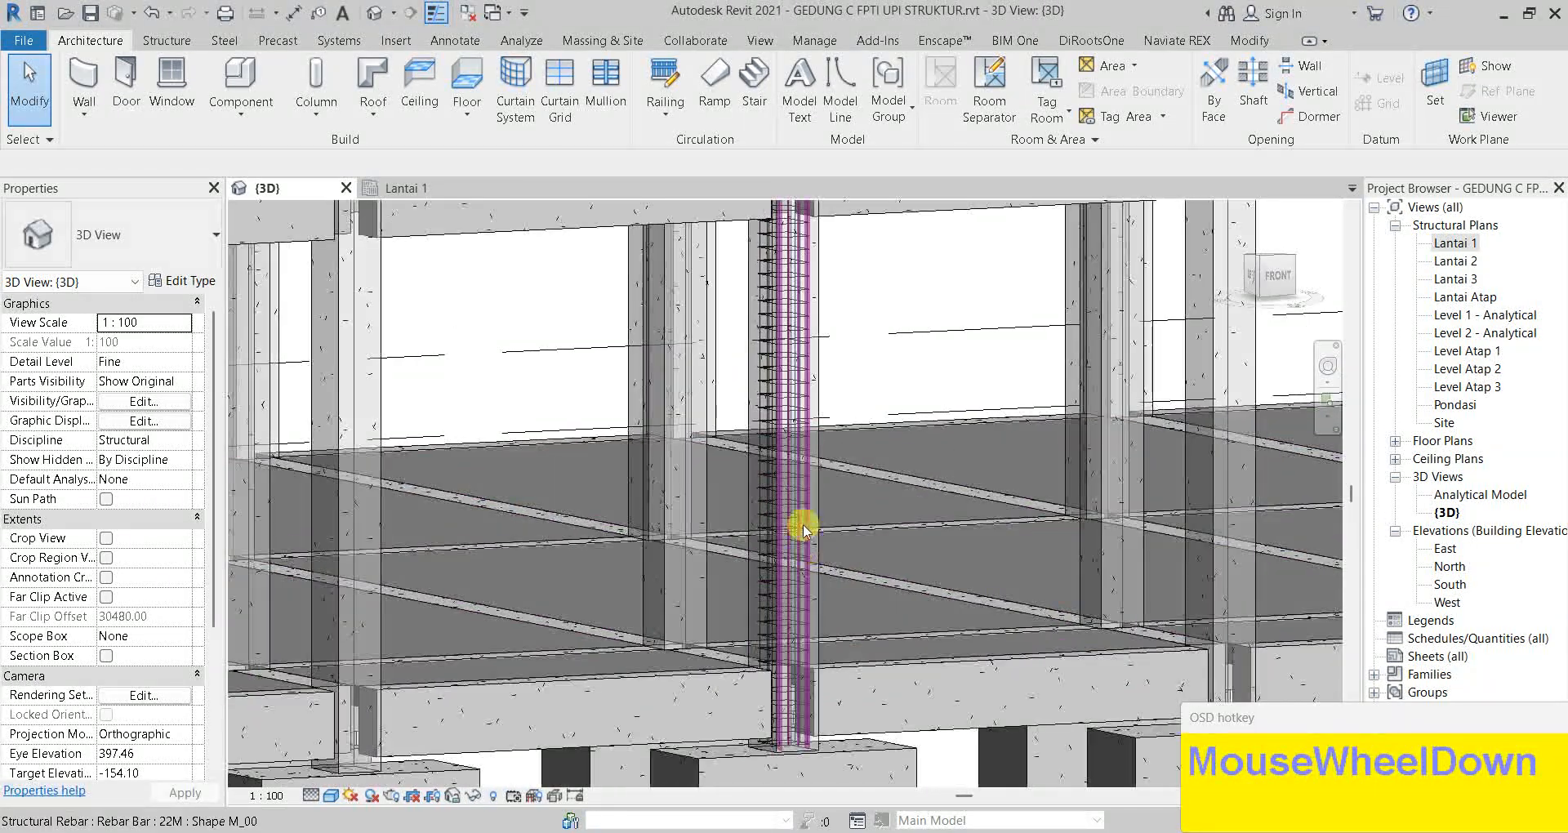
shift+middle_drag(817, 435, 784, 351)
scroll(763, 266, up, 3)
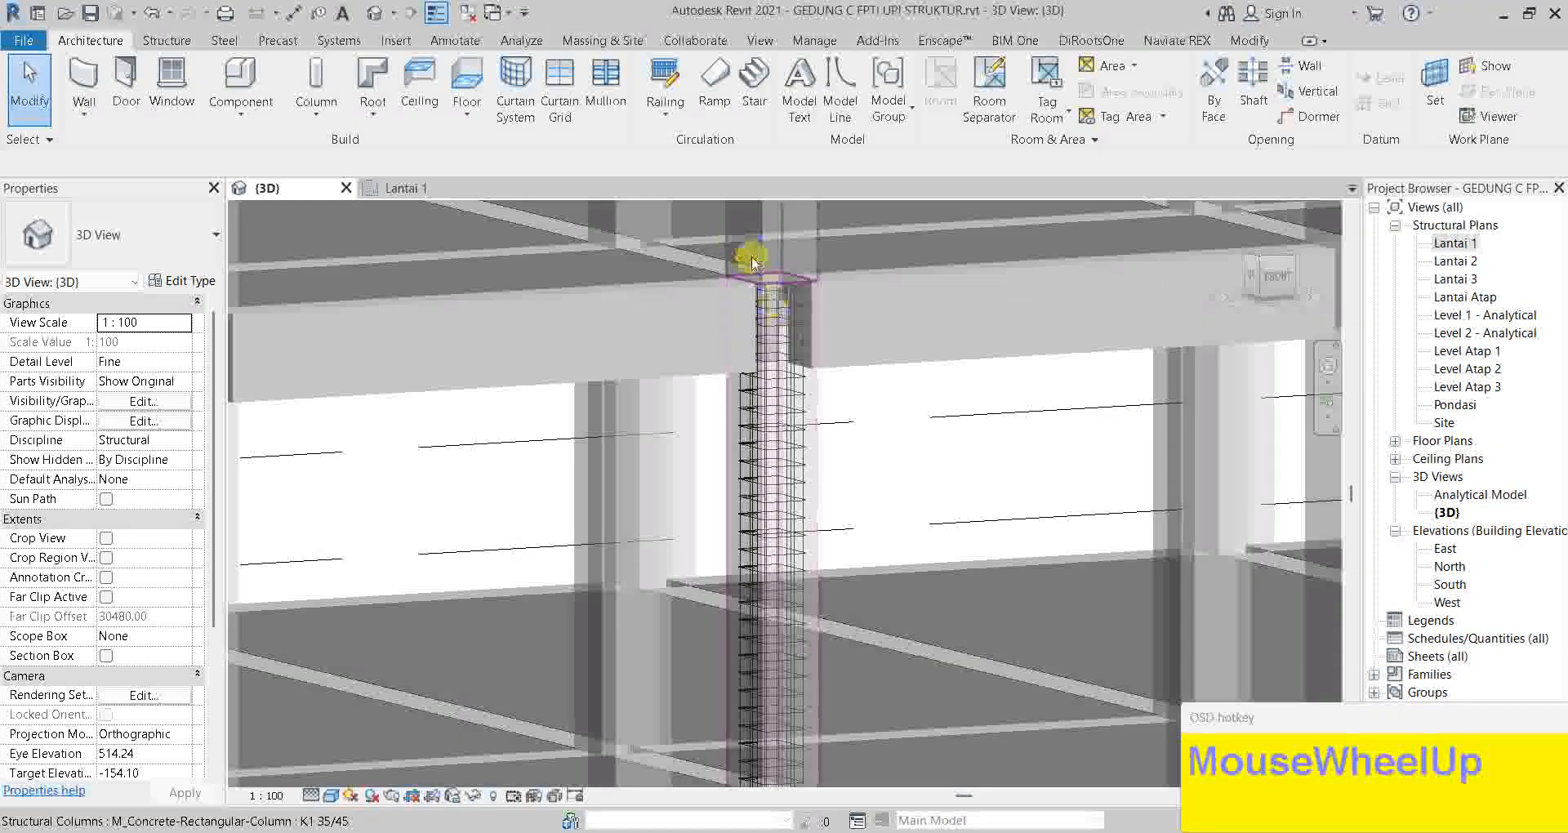
click(406, 189)
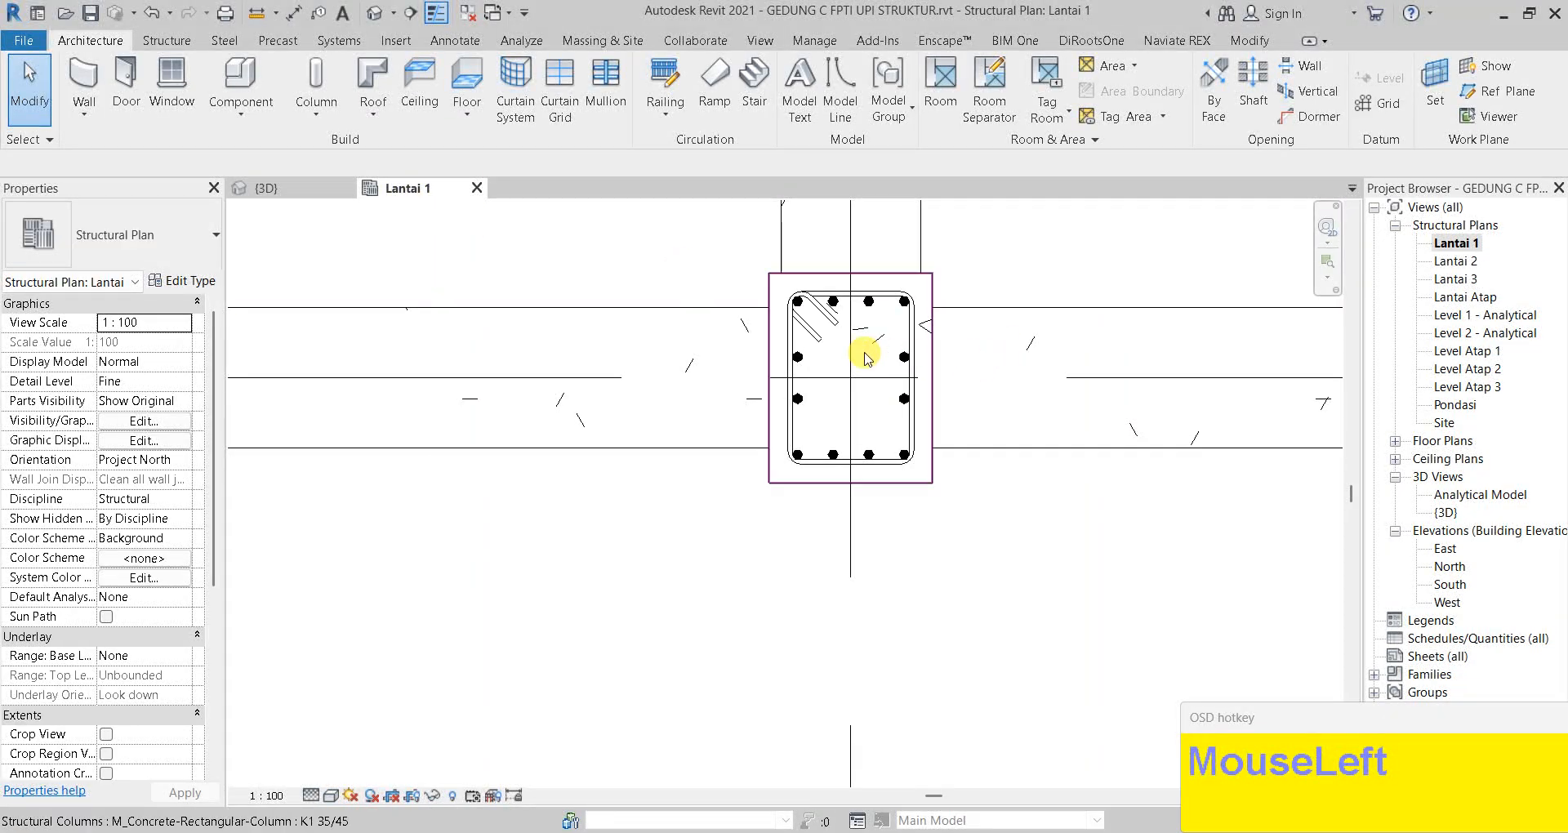
click(298, 194)
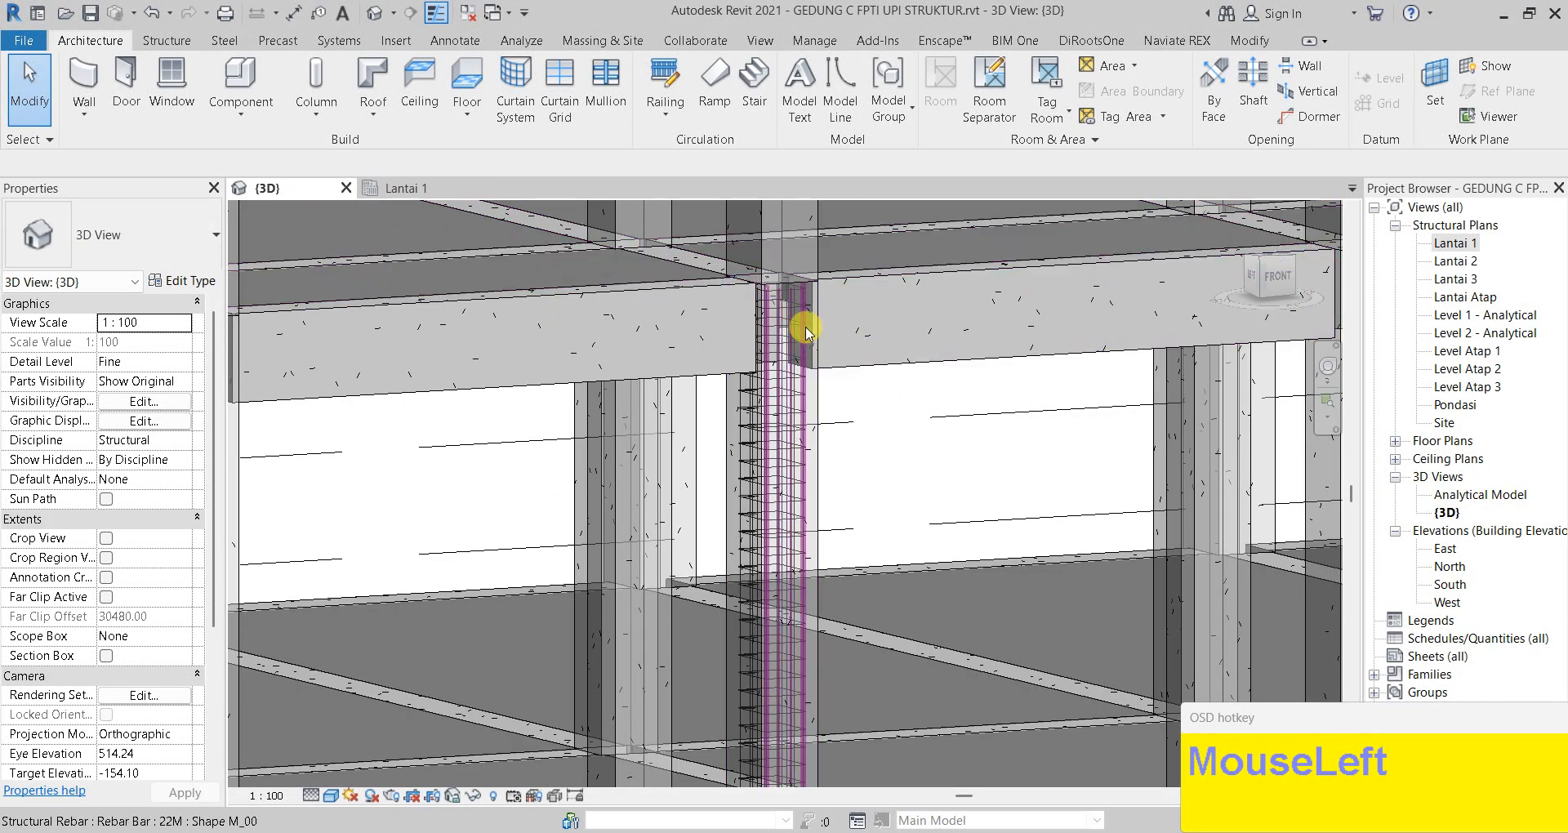
Orbit to the column top at the beam junction and select a 22M vertical bar
scroll(817, 336, up, 4)
mouse_move(830, 316)
shift+middle_down()
mouse_move(832, 332)
mouse_move(578, 340)
mouse_move(518, 298)
mouse_move(543, 350)
shift+middle_up()
scroll(1026, 333, down, 3)
scroll(693, 536, down, 3)
scroll(781, 606, up, 5)
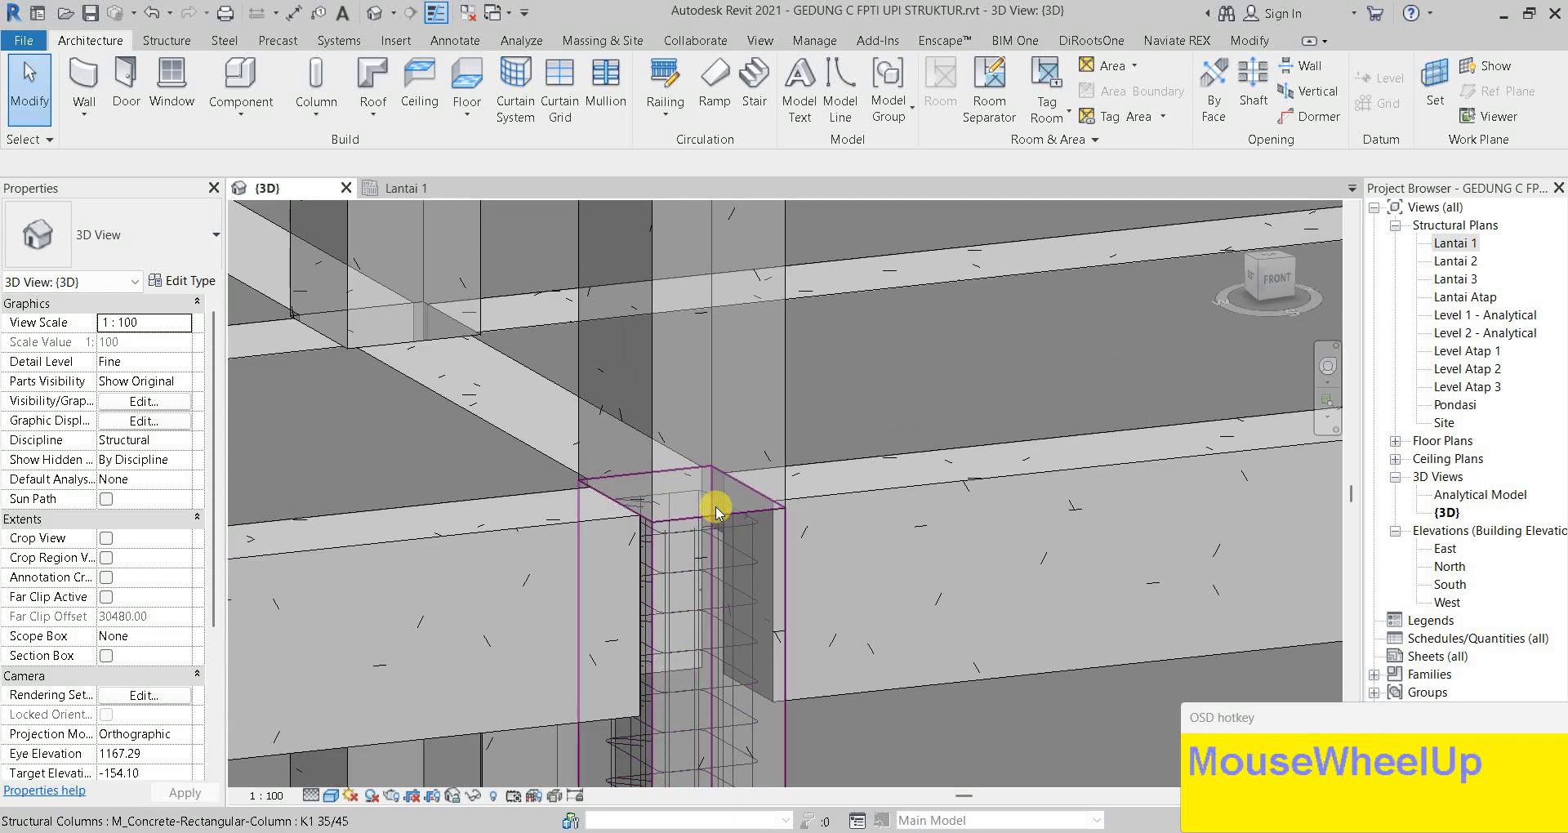
click(713, 511)
shift+middle_drag(871, 535, 10, 415)
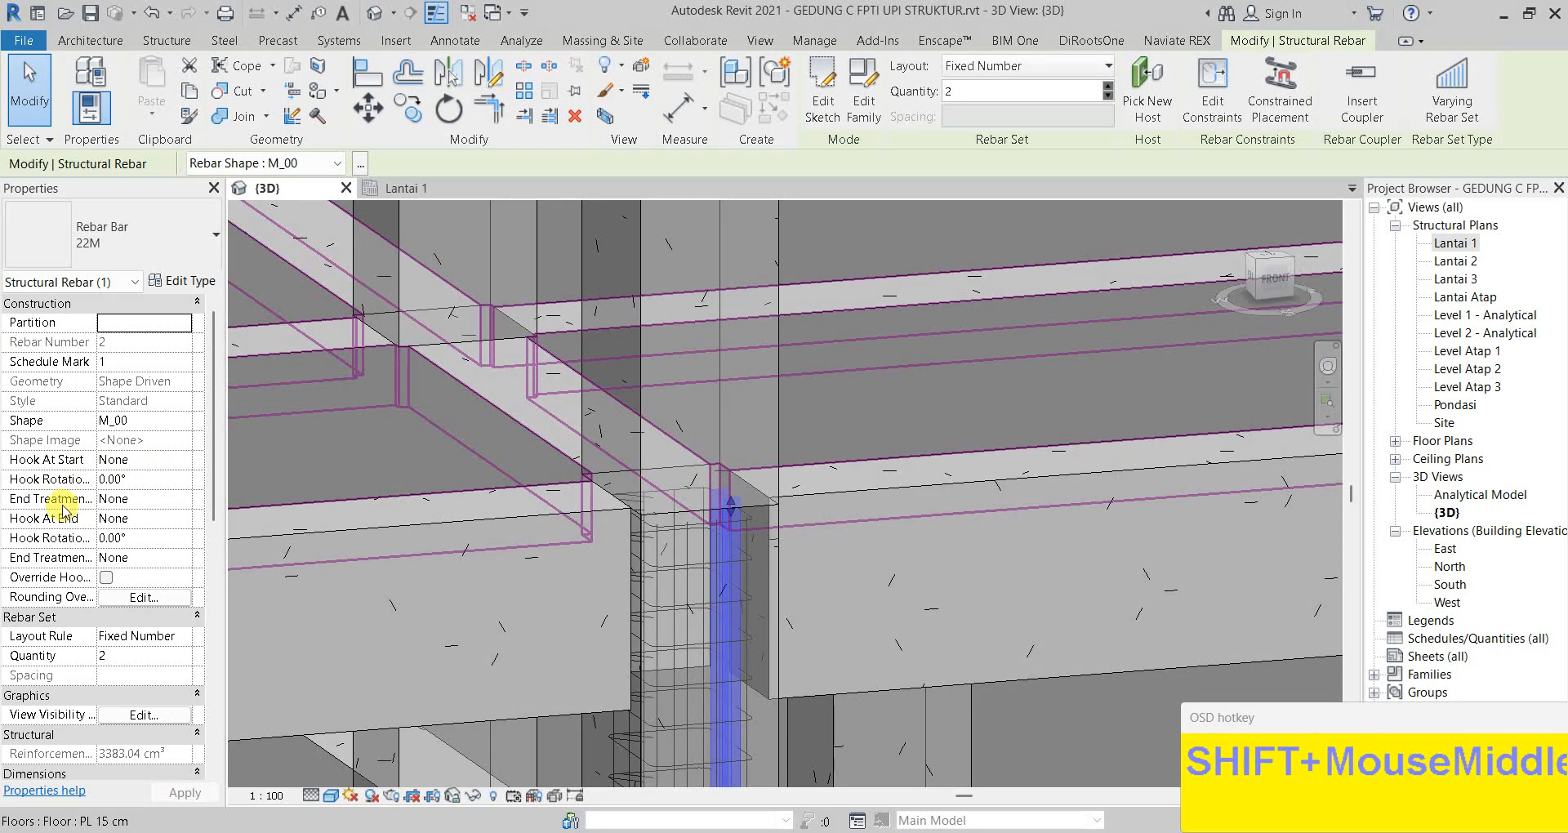
Give the 22M bar pair a Standard - 90 end hook turned into the beam
click(187, 526)
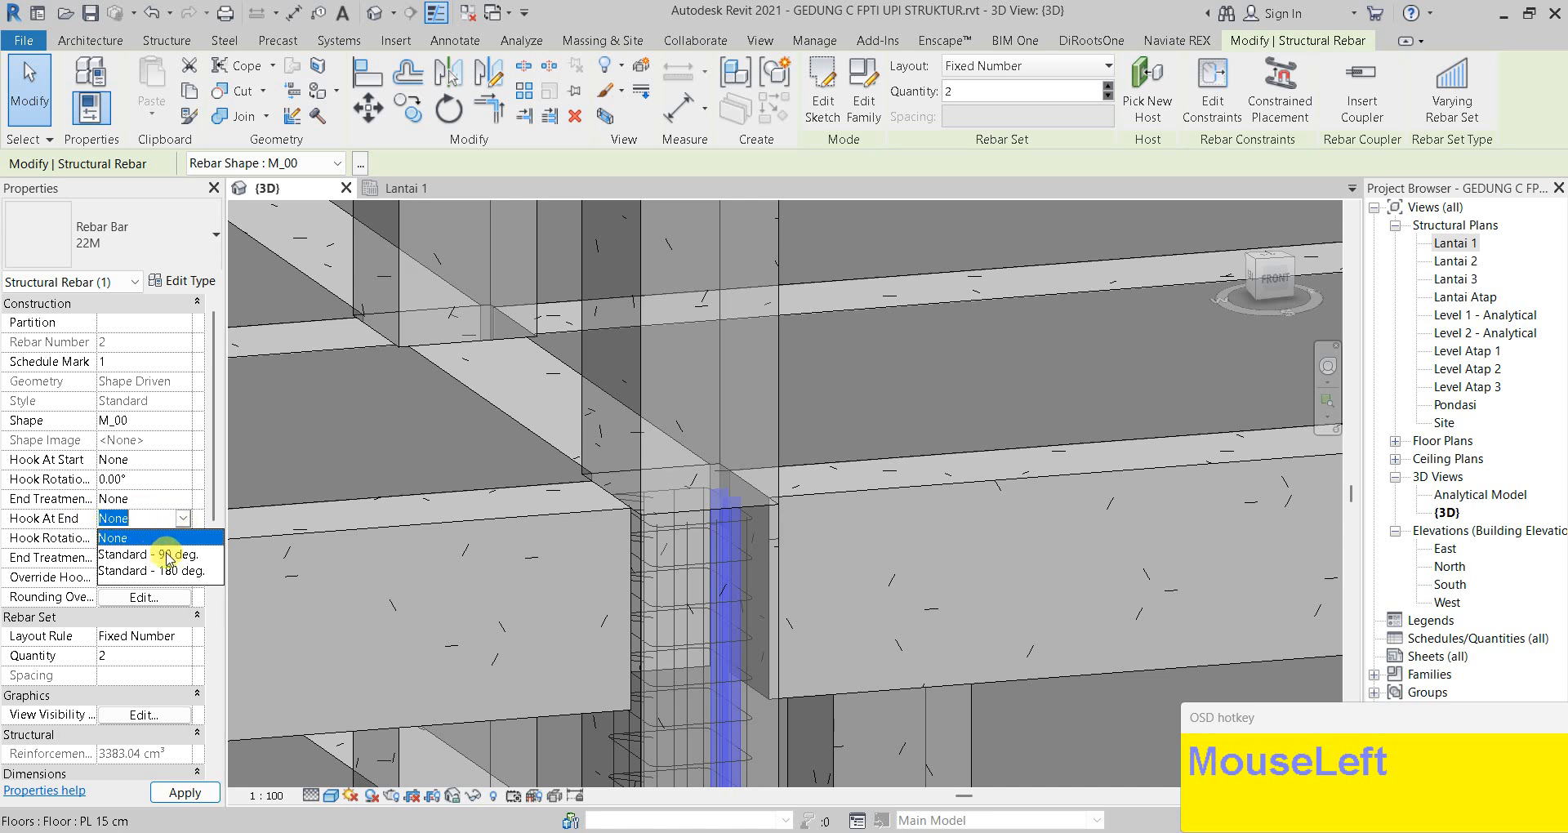
click(169, 555)
click(190, 792)
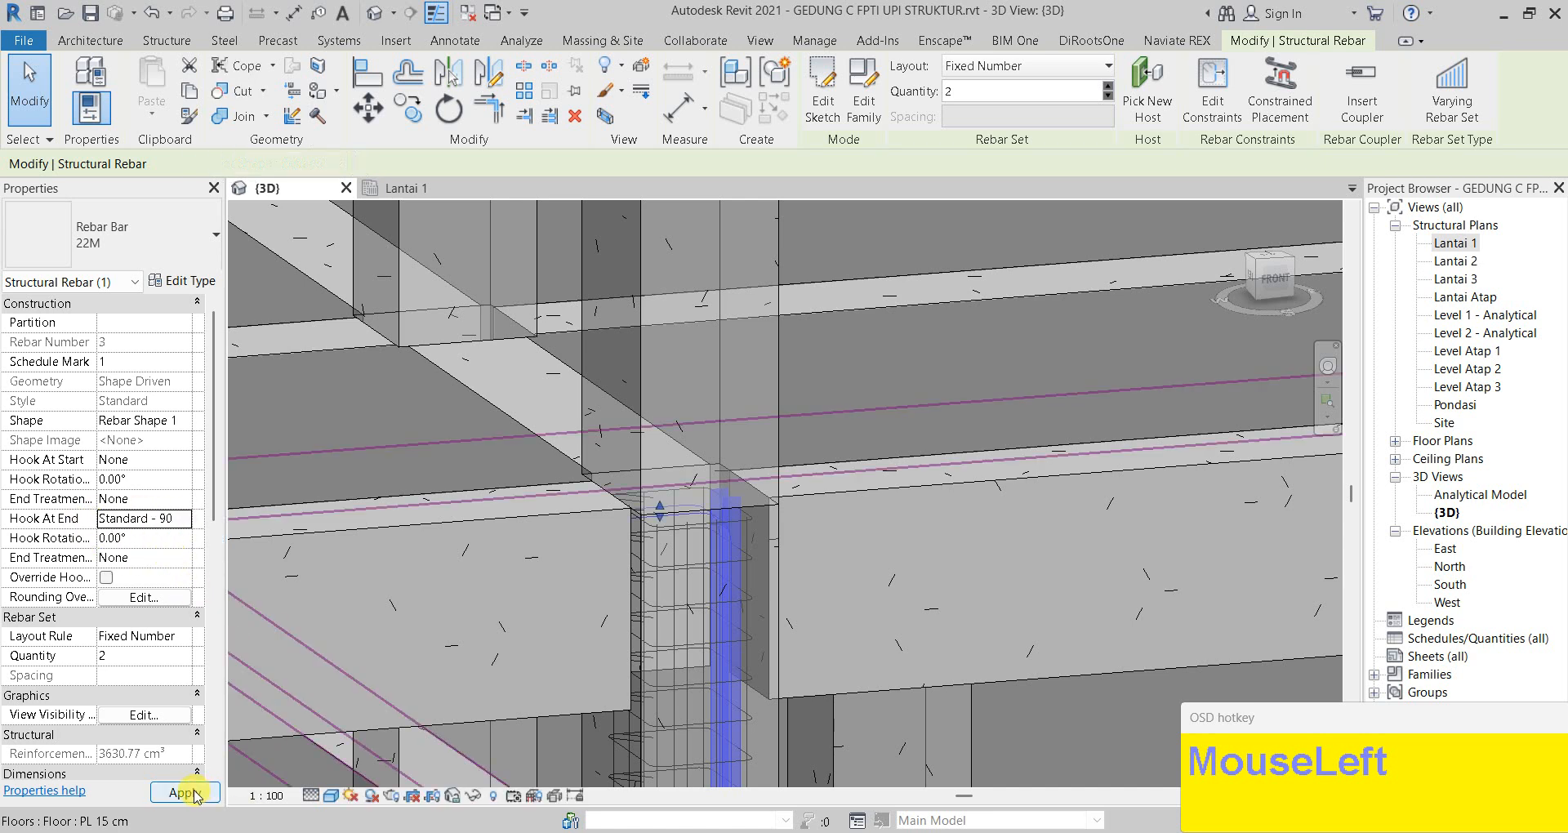
key(space)
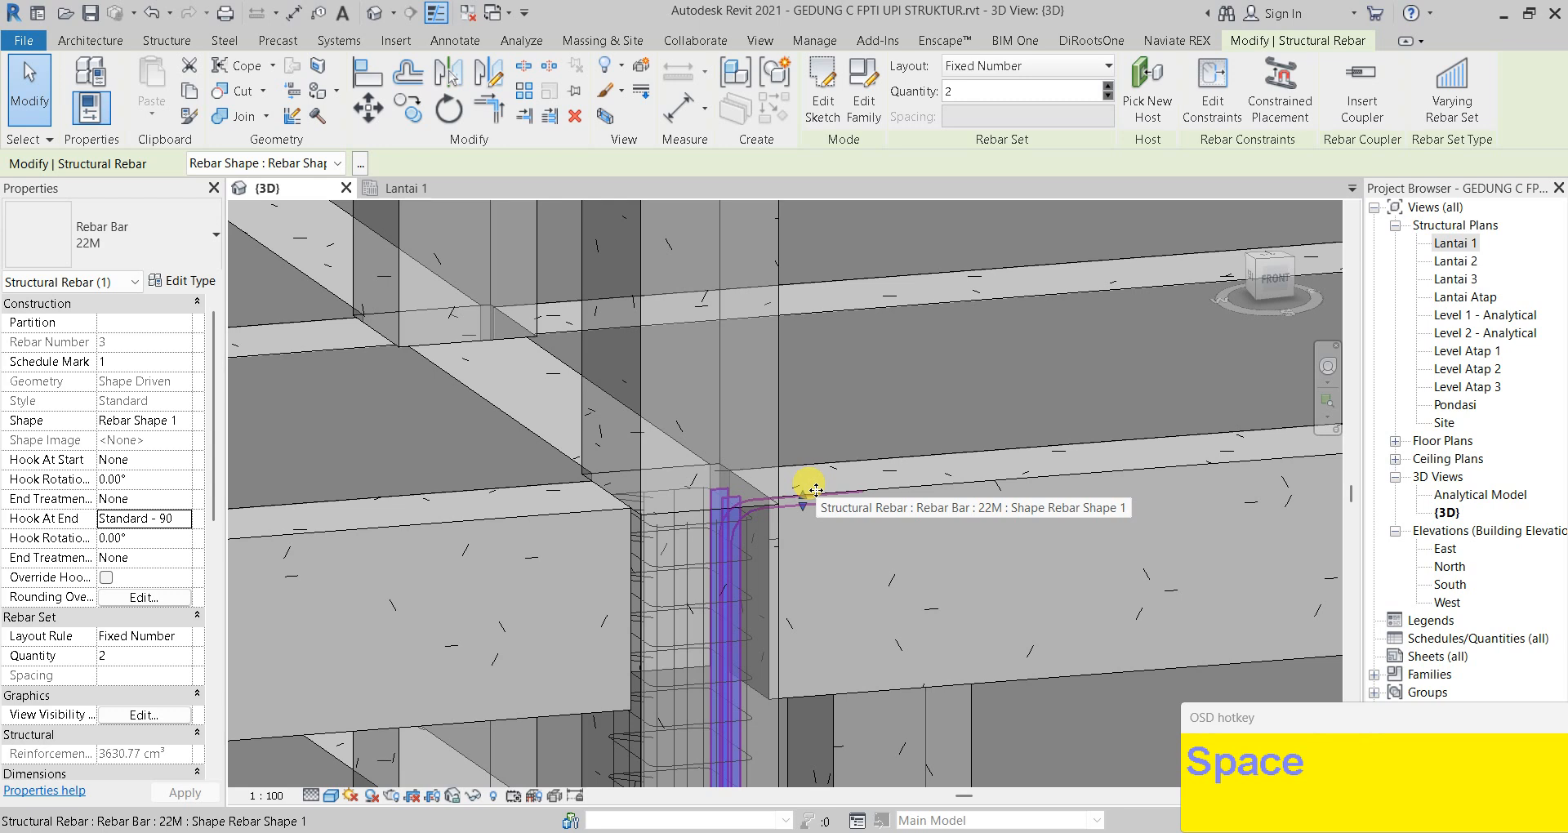
key(space)
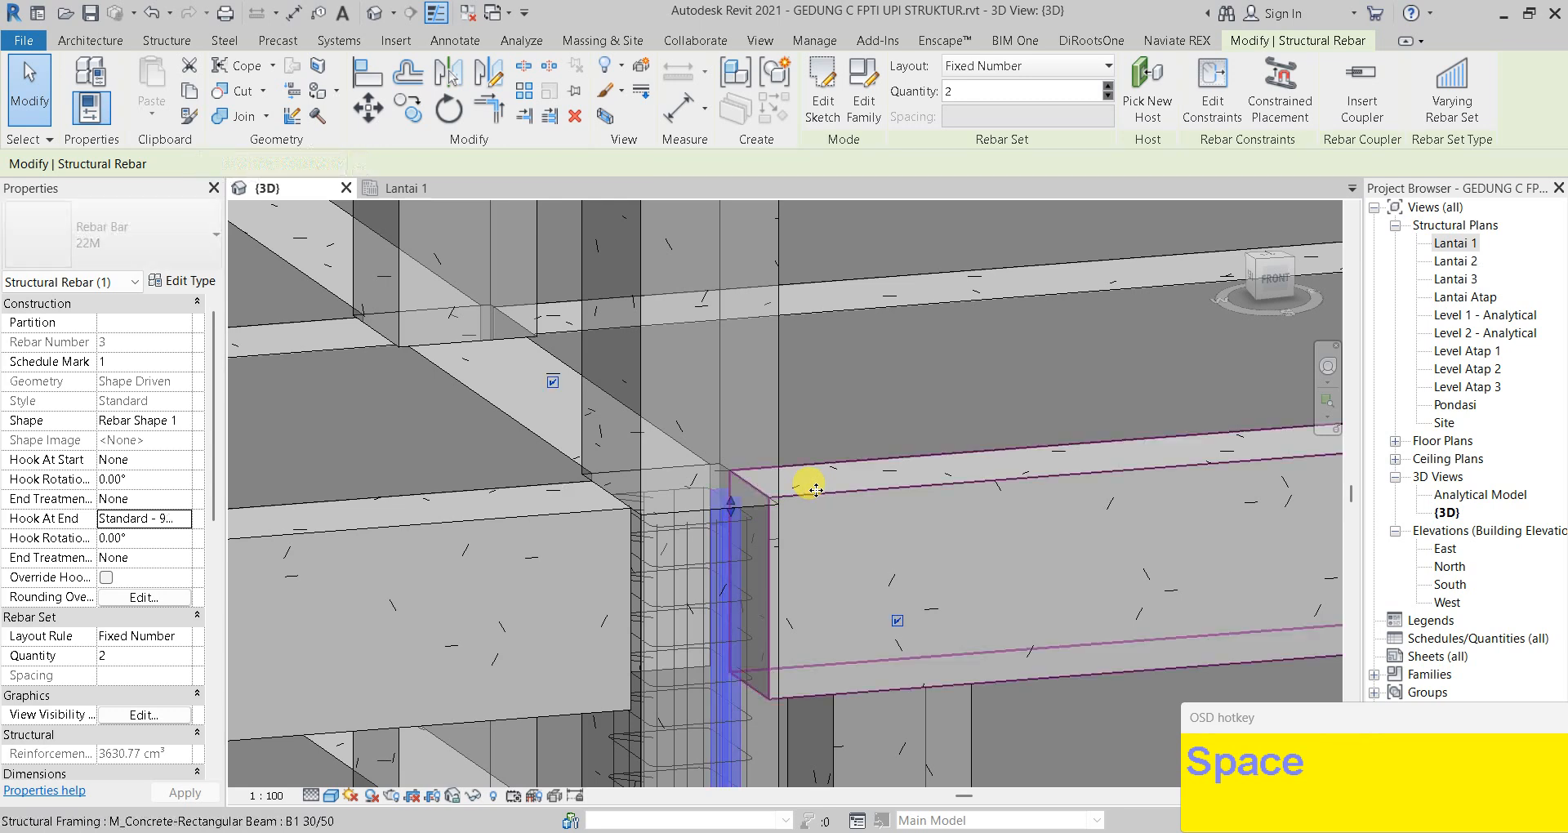
key(space)
key(space)
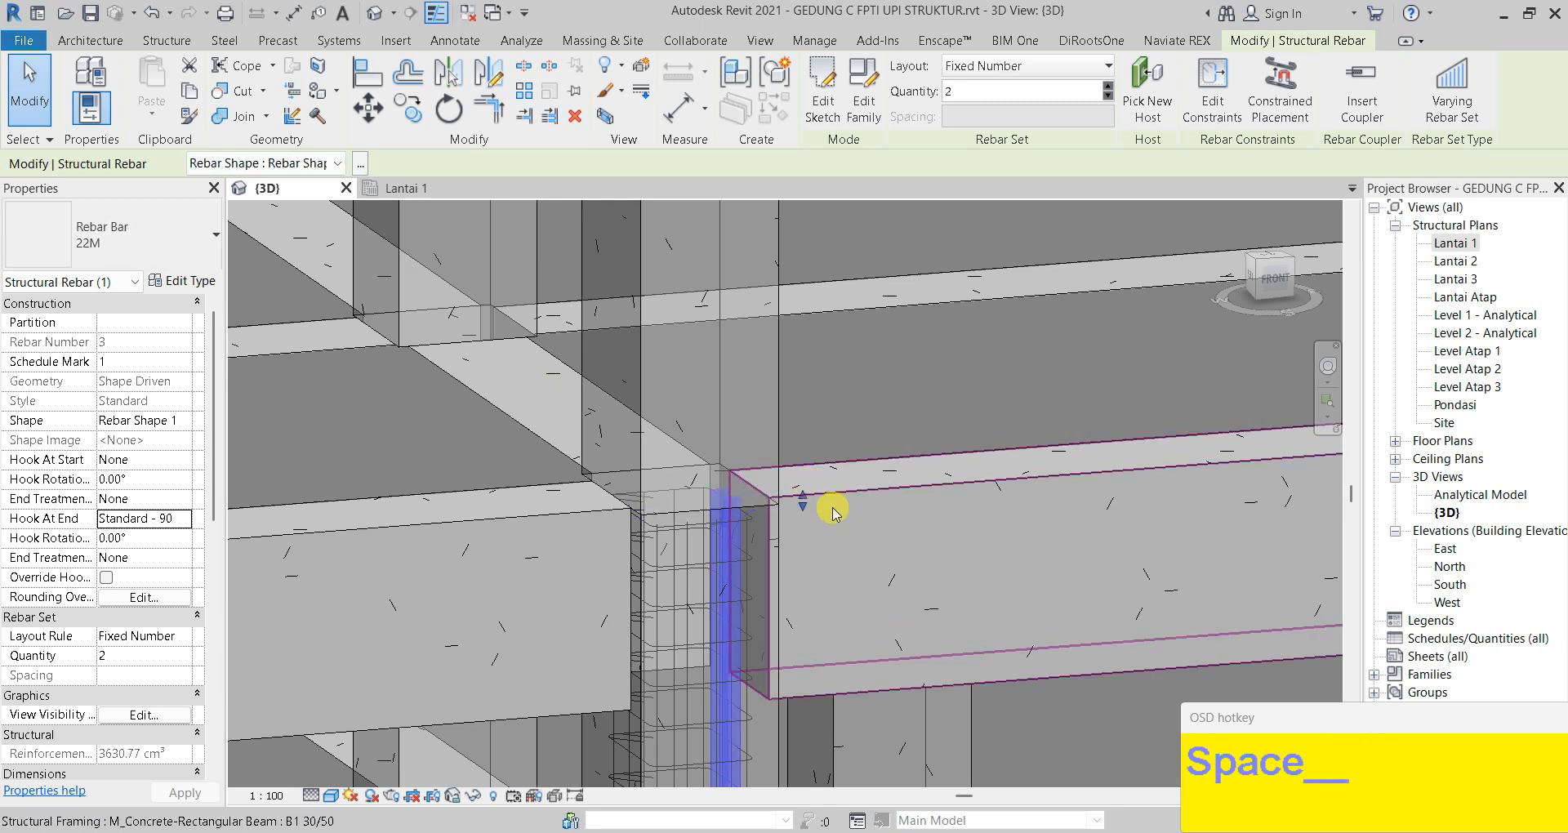
Deselect the rebar and pan to the column's rebar cage
scroll(835, 513, up, 3)
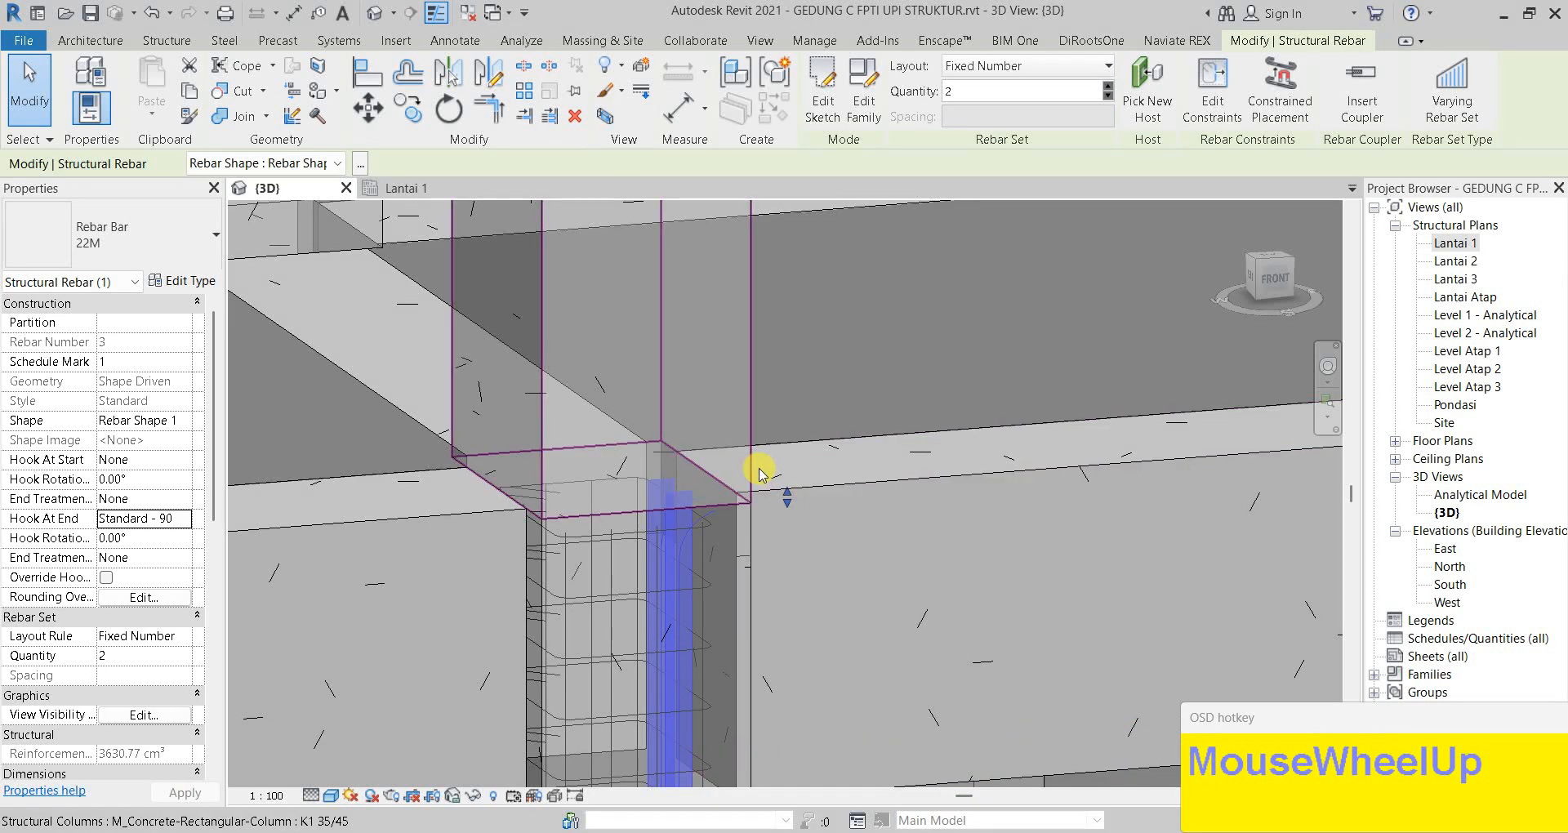
key(Escape)
middle_drag(700, 542, 665, 395)
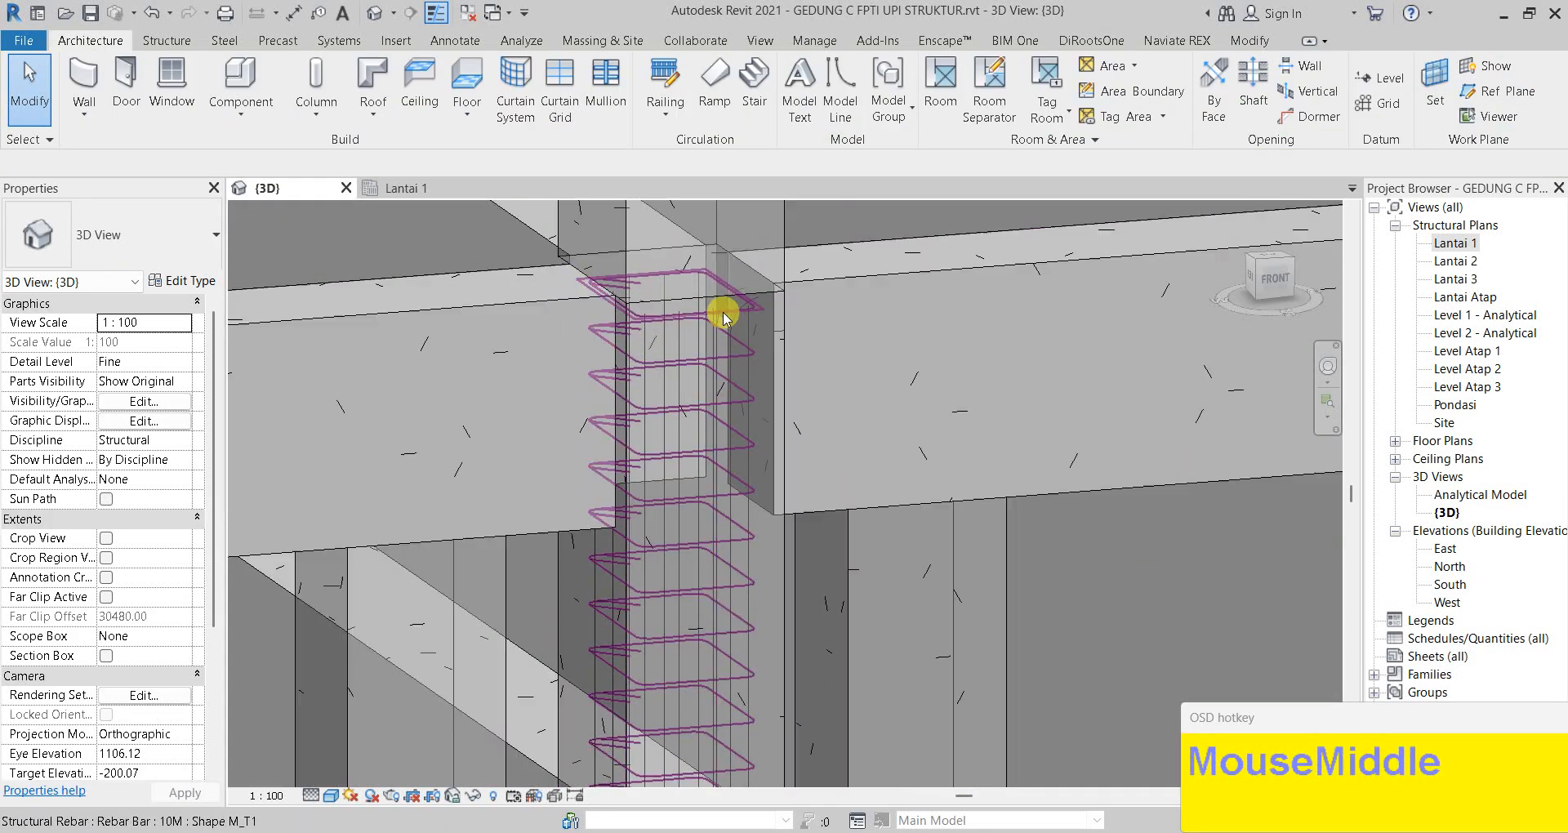
Orbit and zoom around the rebar cage toward the column top
scroll(678, 360, down, 5)
mouse_move(707, 529)
shift+middle_down()
mouse_move(745, 536)
mouse_move(734, 524)
shift+middle_up()
mouse_move(703, 475)
middle_down()
mouse_move(681, 286)
mouse_move(716, 500)
middle_up()
scroll(641, 411, down, 1)
scroll(675, 327, up, 1)
scroll(679, 320, up, 1)
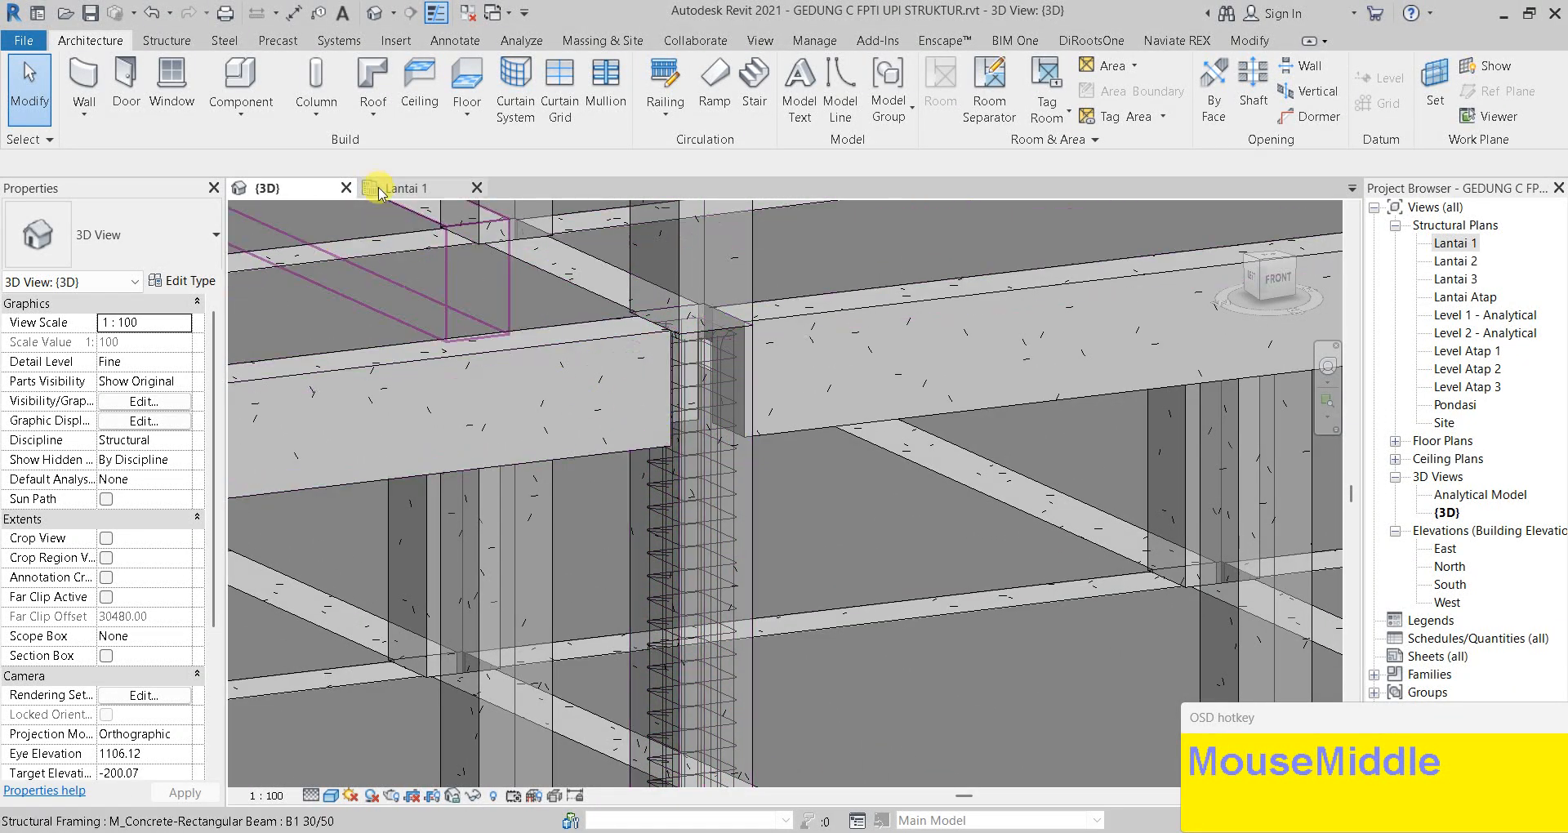
scroll(707, 396, up, 1)
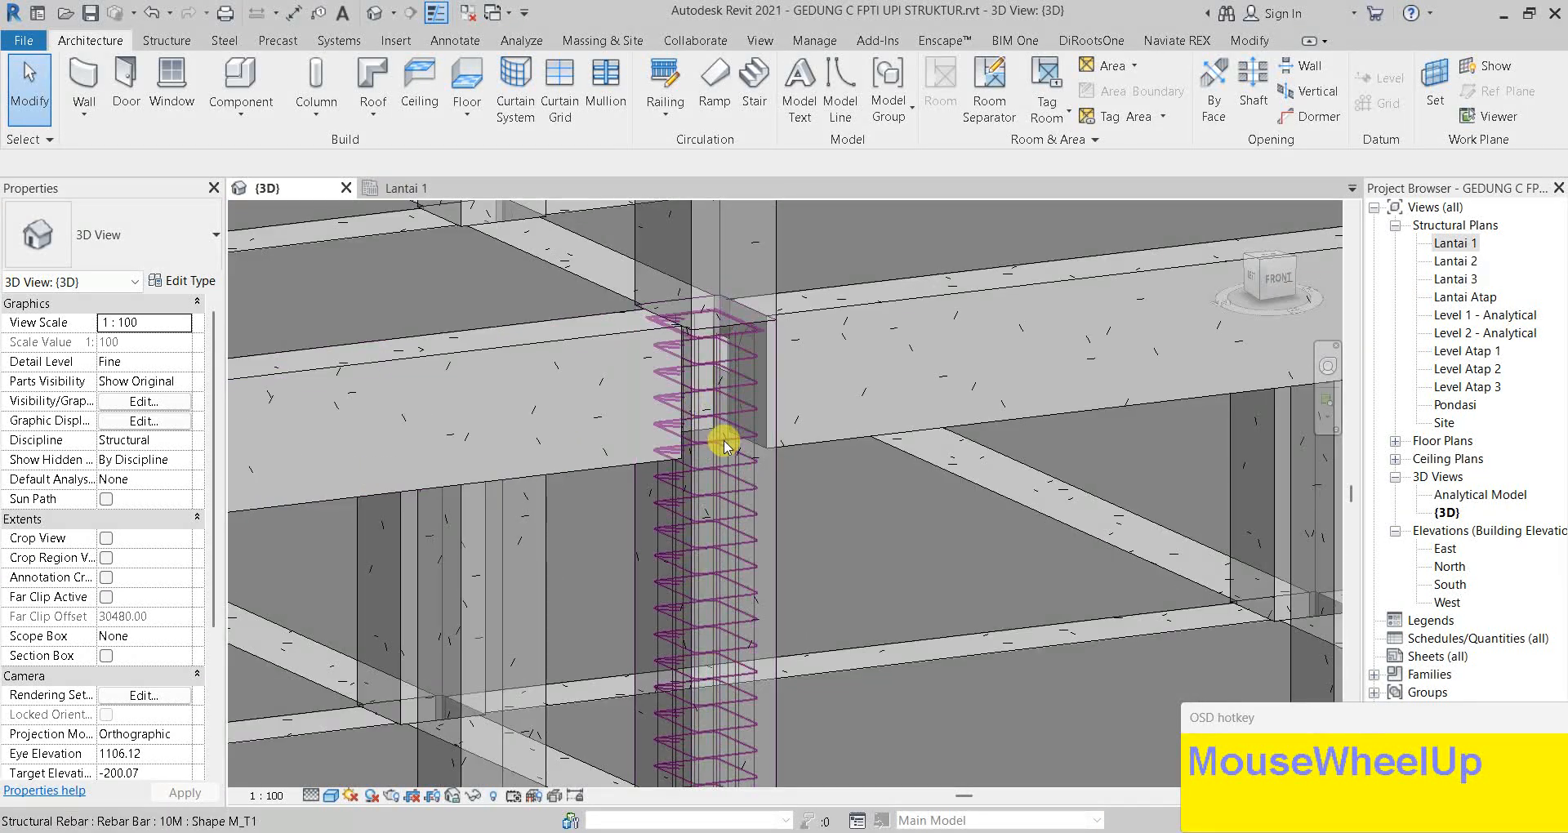
On the Lantai 1 plan, window-select all rebar in the column section
click(431, 188)
scroll(784, 286, up, 1)
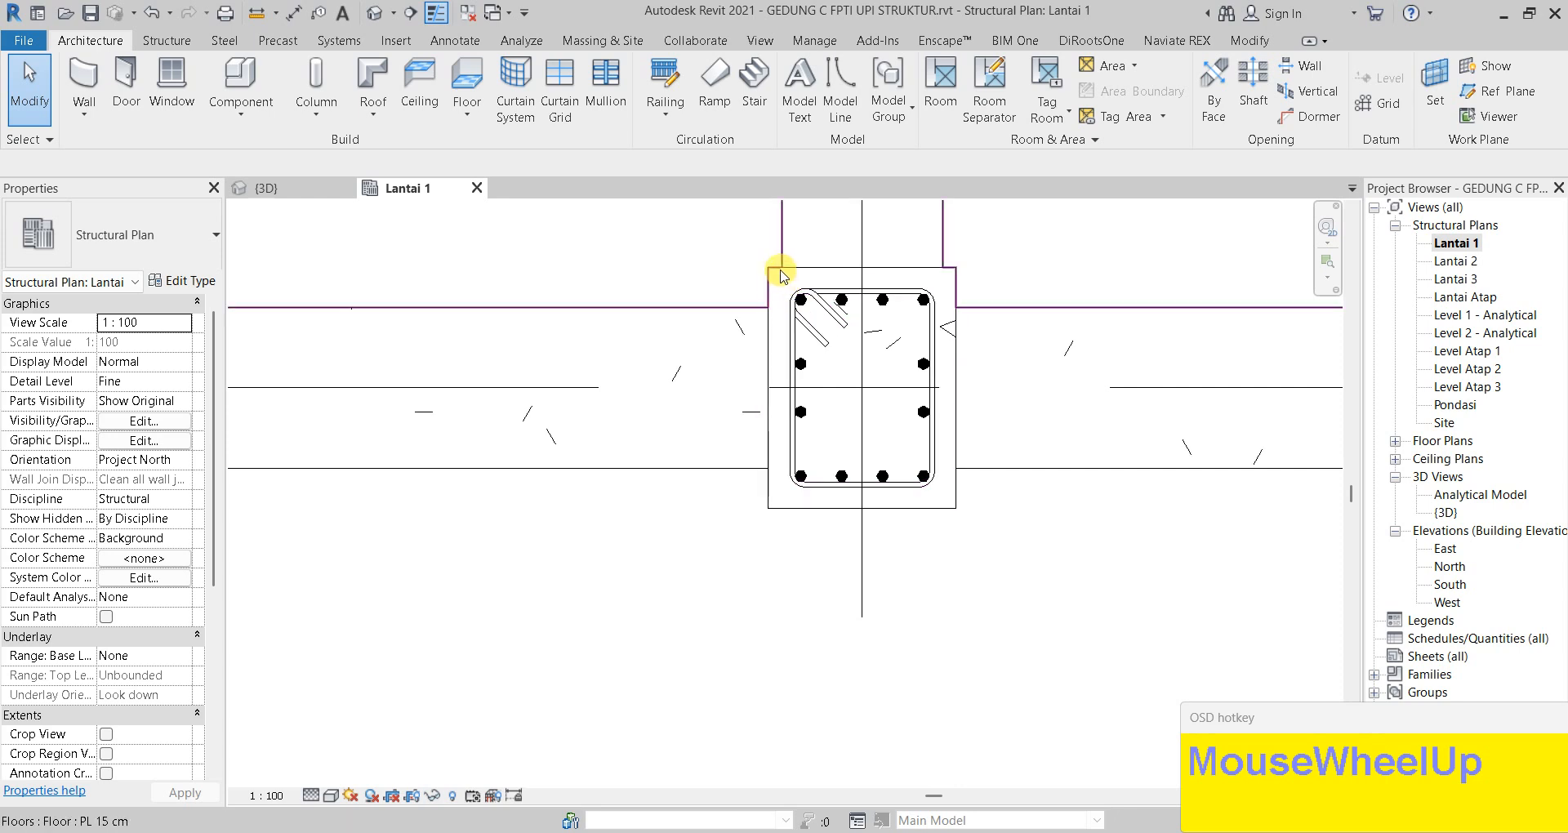
drag(780, 290, 946, 508)
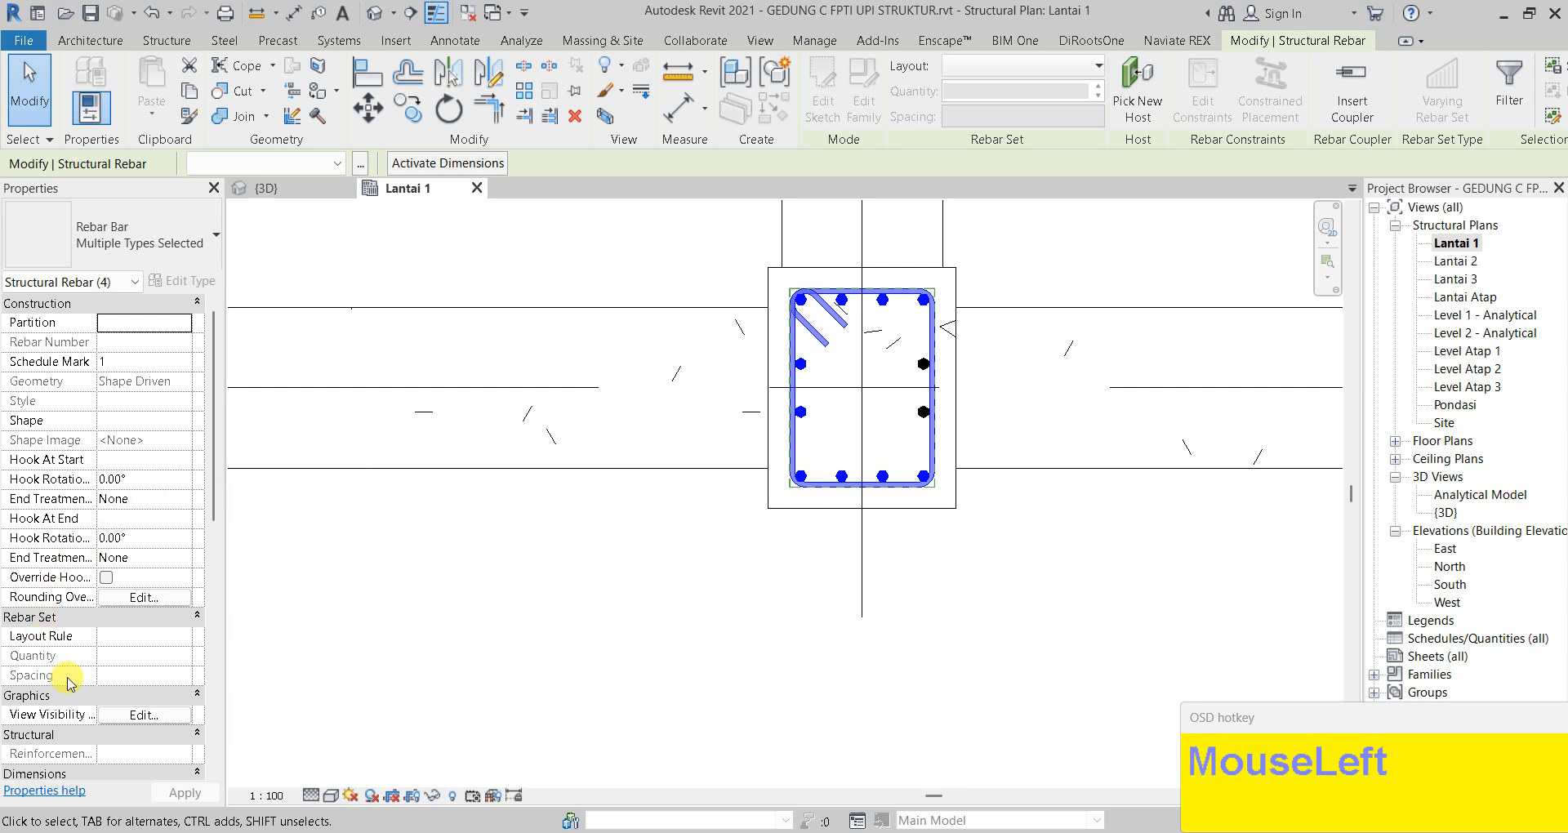
Tick View unobscured and View as solid for the column rebar in {3D}, then return there and orbit
click(140, 716)
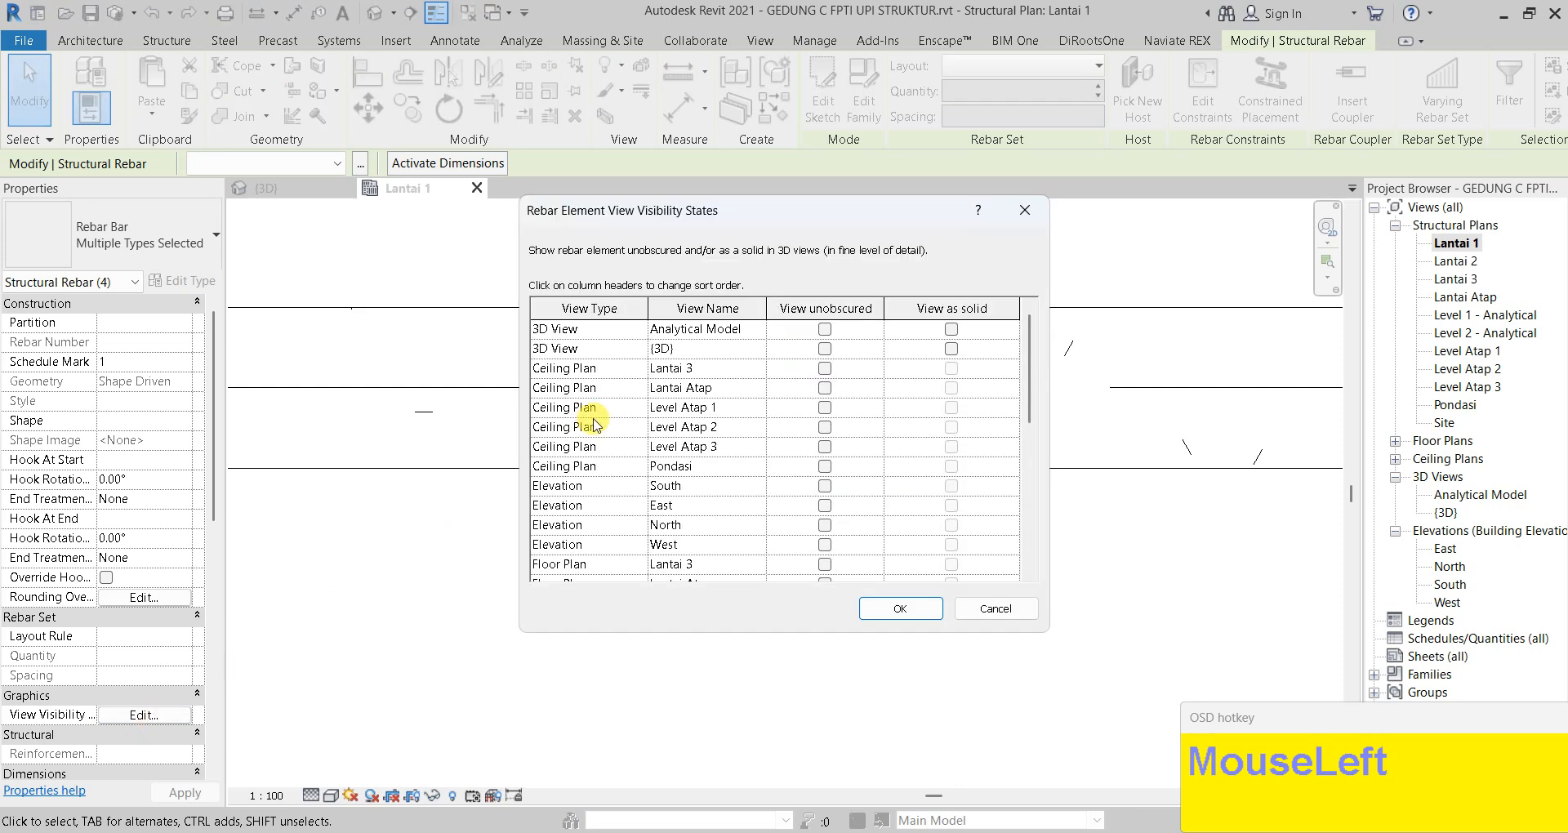
scroll(620, 359, up, 1)
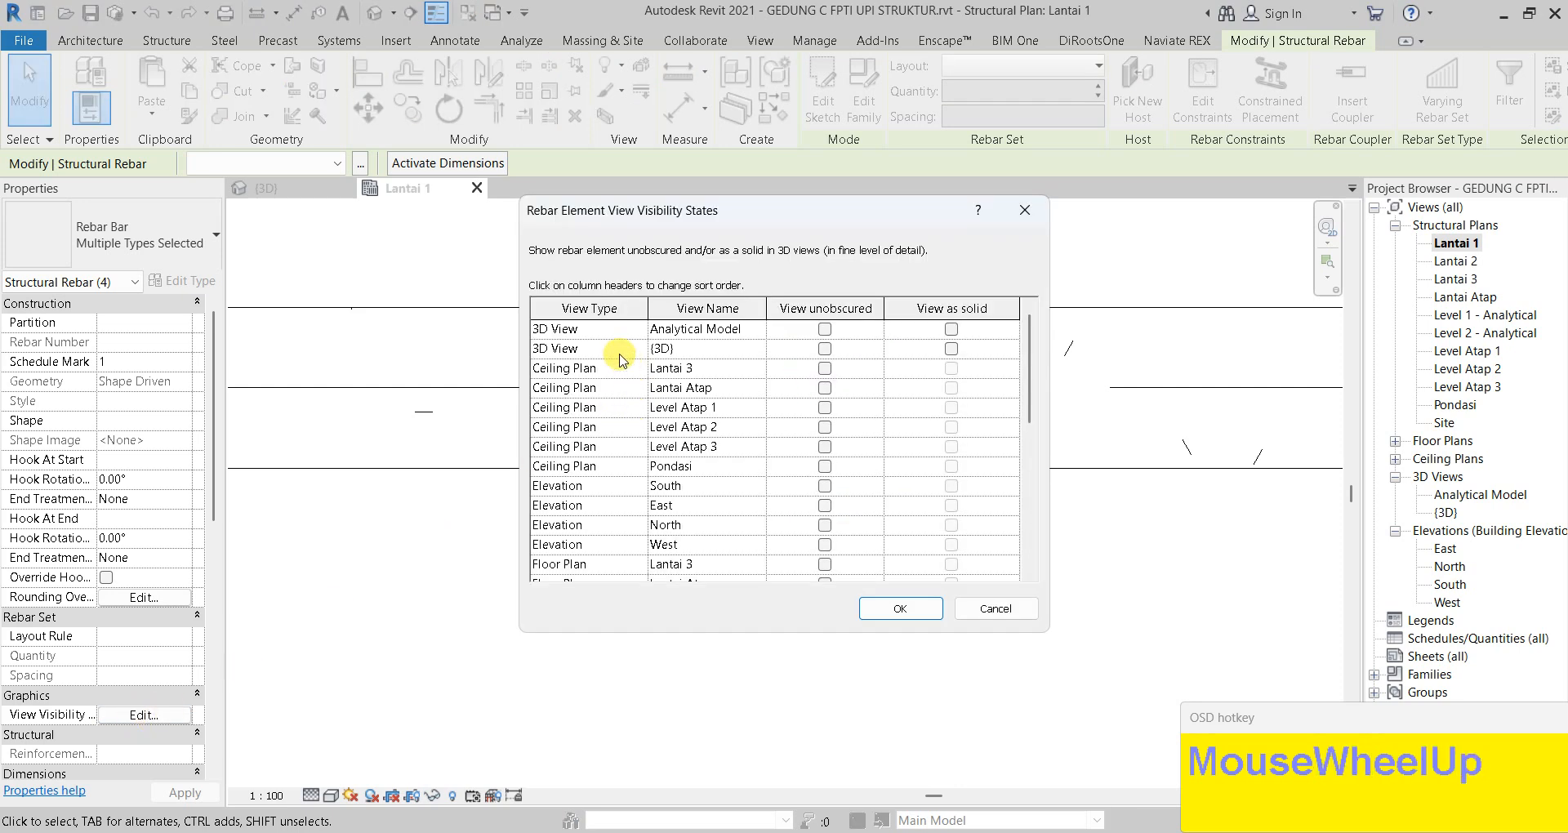
click(825, 349)
click(953, 350)
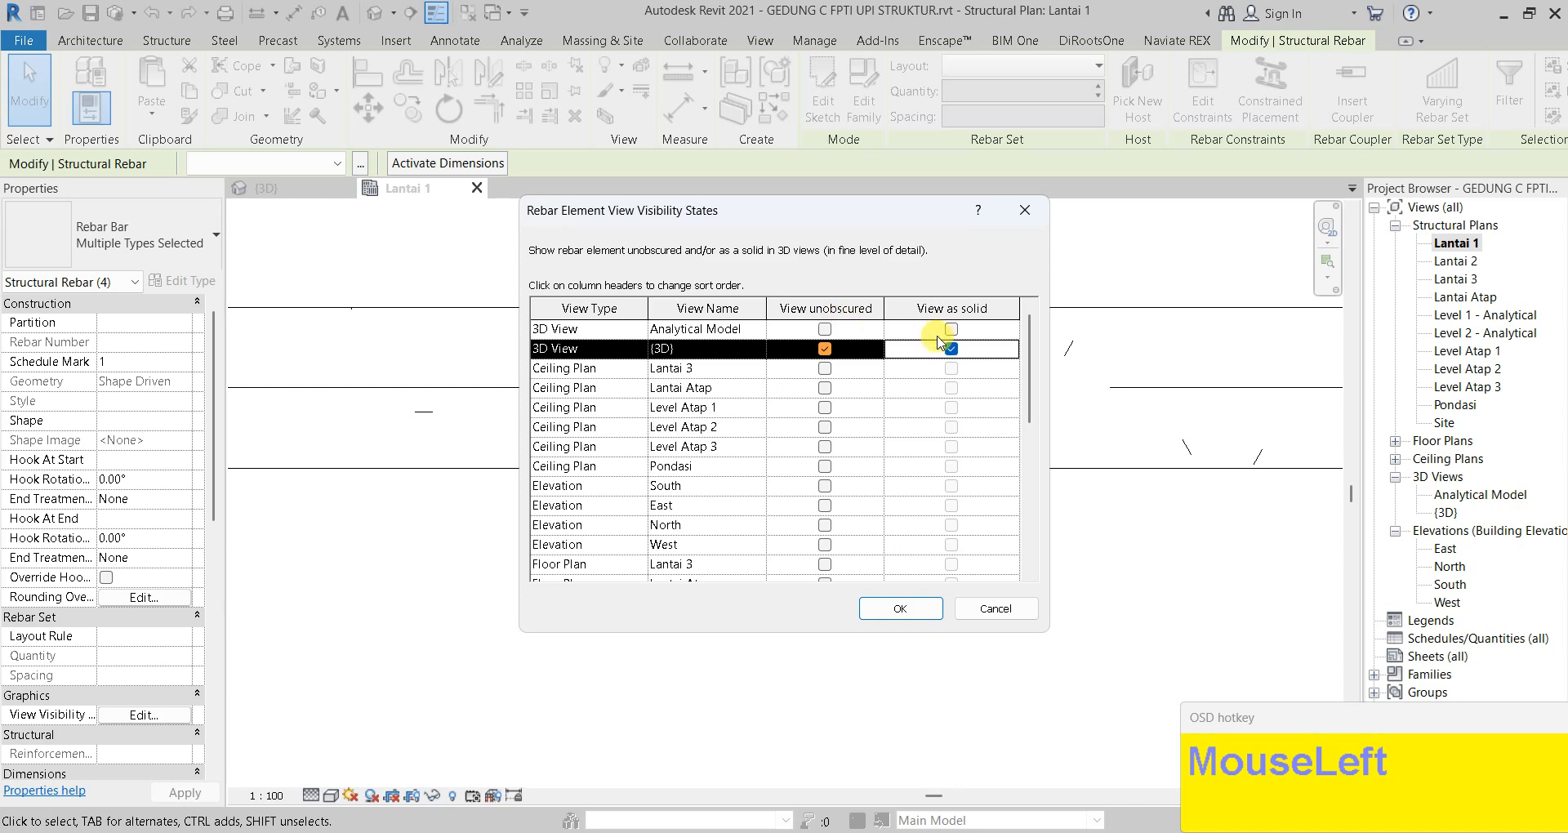
click(935, 611)
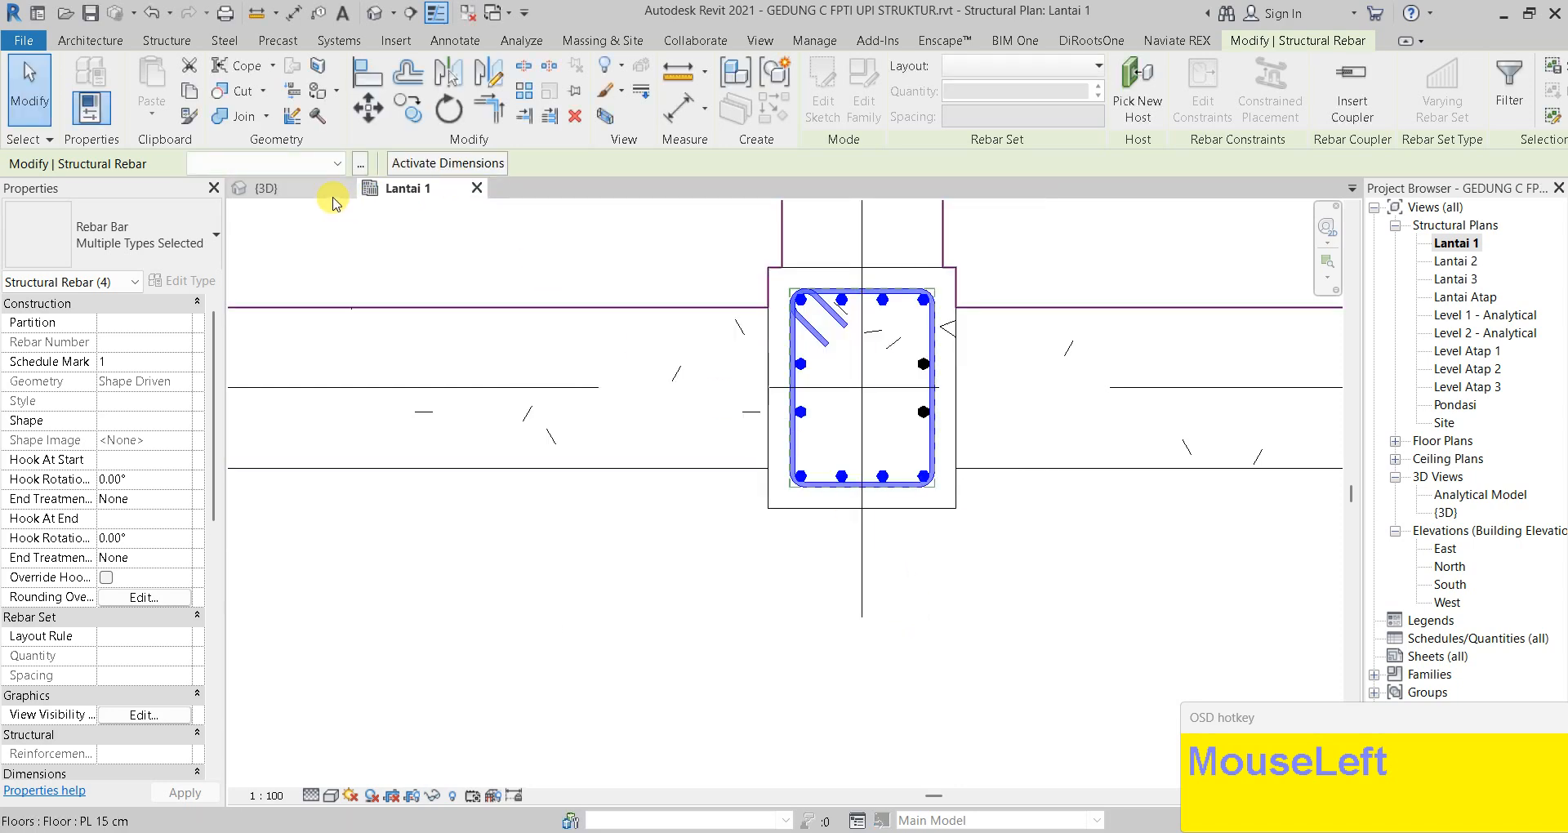
click(323, 194)
key(Escape)
mouse_move(791, 368)
shift+middle_down()
mouse_move(763, 431)
mouse_move(904, 409)
mouse_move(686, 399)
mouse_move(654, 418)
mouse_move(746, 384)
mouse_move(700, 325)
mouse_move(759, 326)
mouse_move(806, 378)
shift+middle_up()
Zoom in on the column top and Tab-select the 22M two-bar rebar set
scroll(808, 372, up, 4)
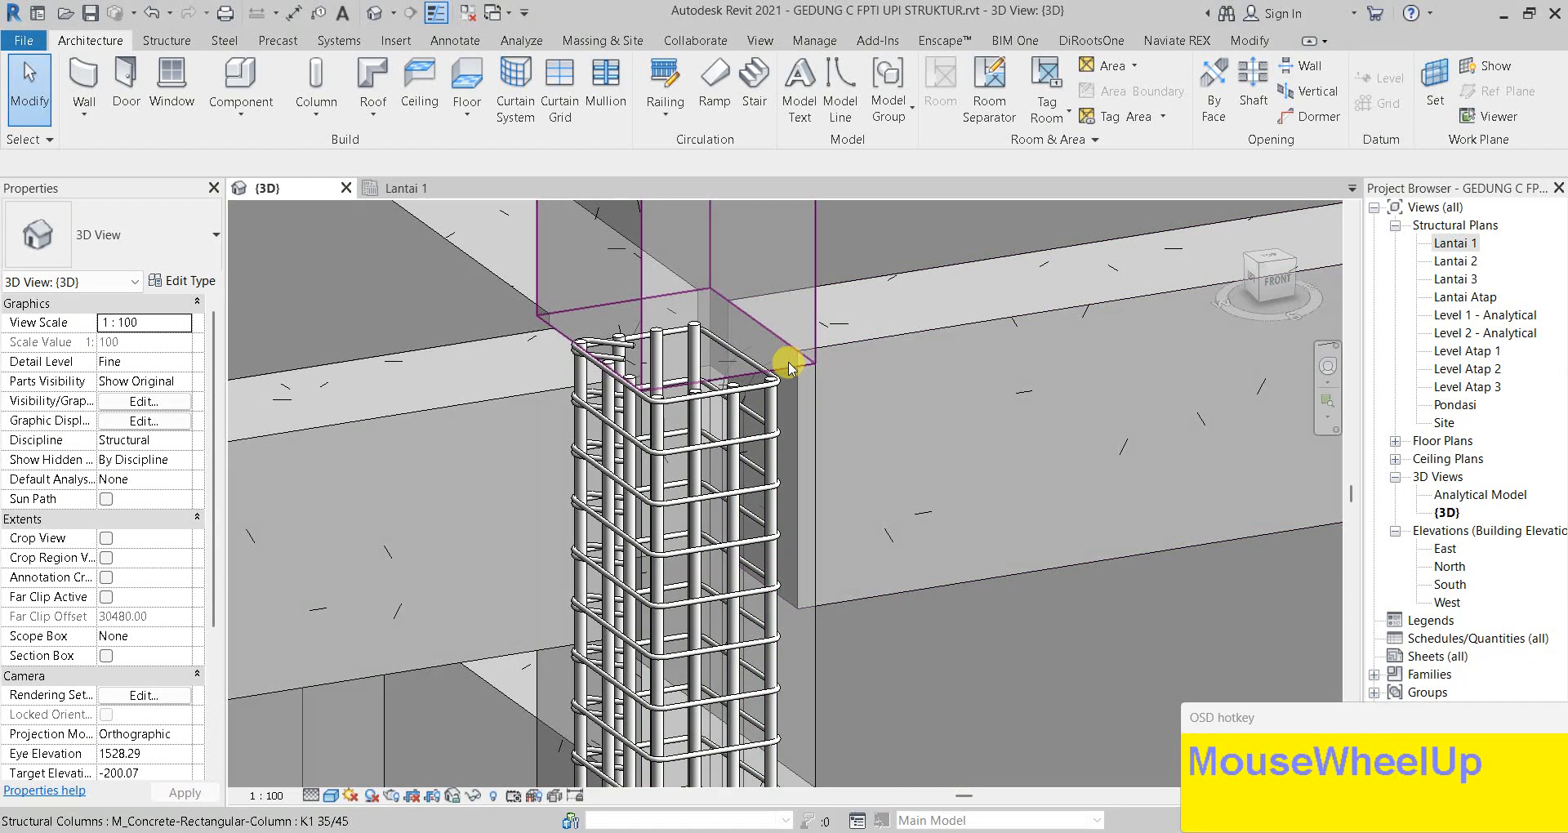
scroll(761, 359, up, 2)
key(Tab)
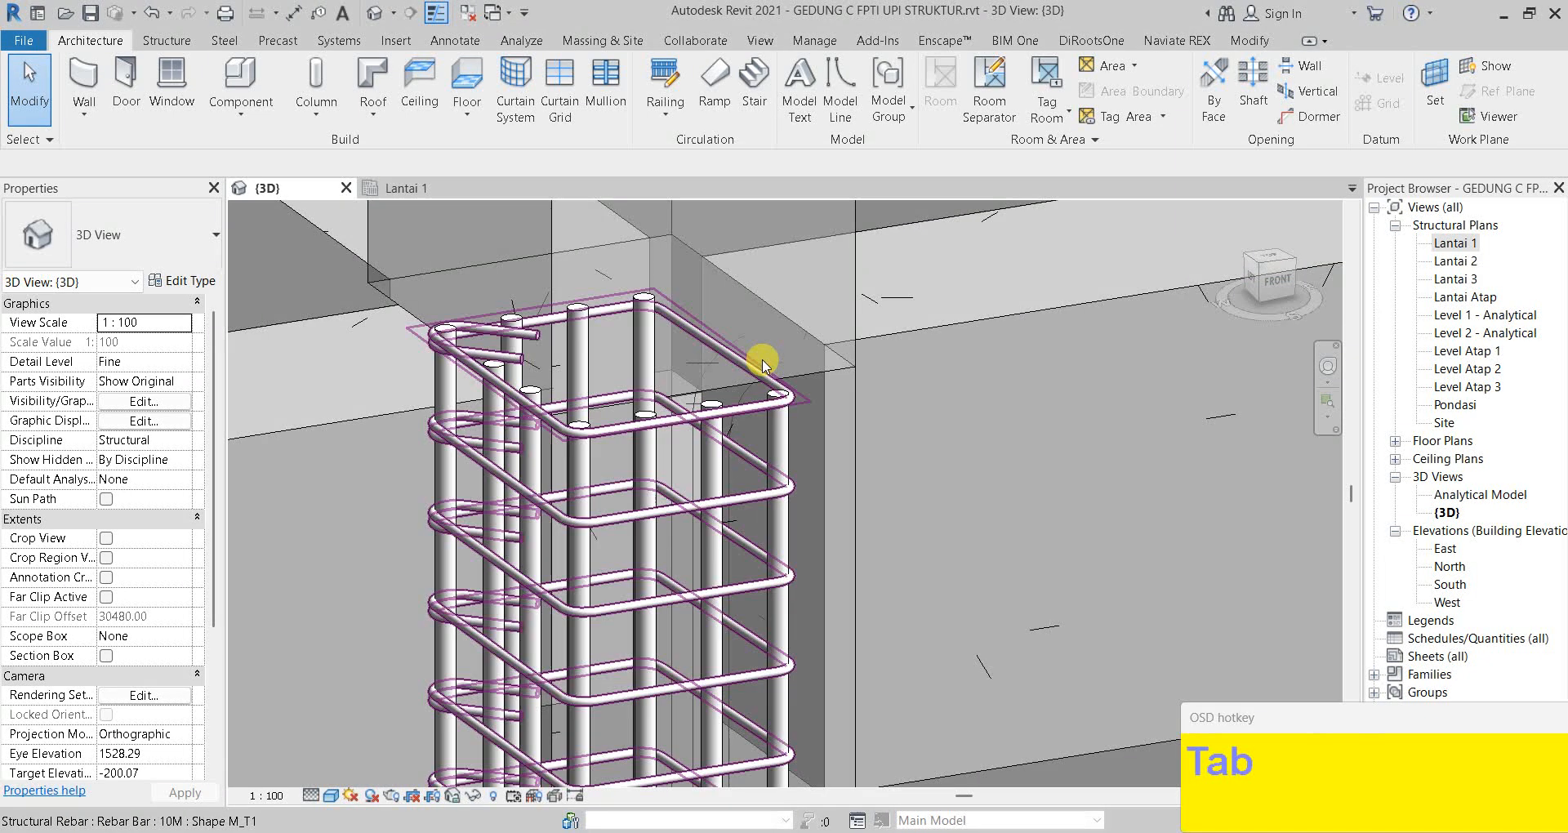
click(786, 296)
scroll(129, 448, down, 5)
scroll(131, 458, up, 3)
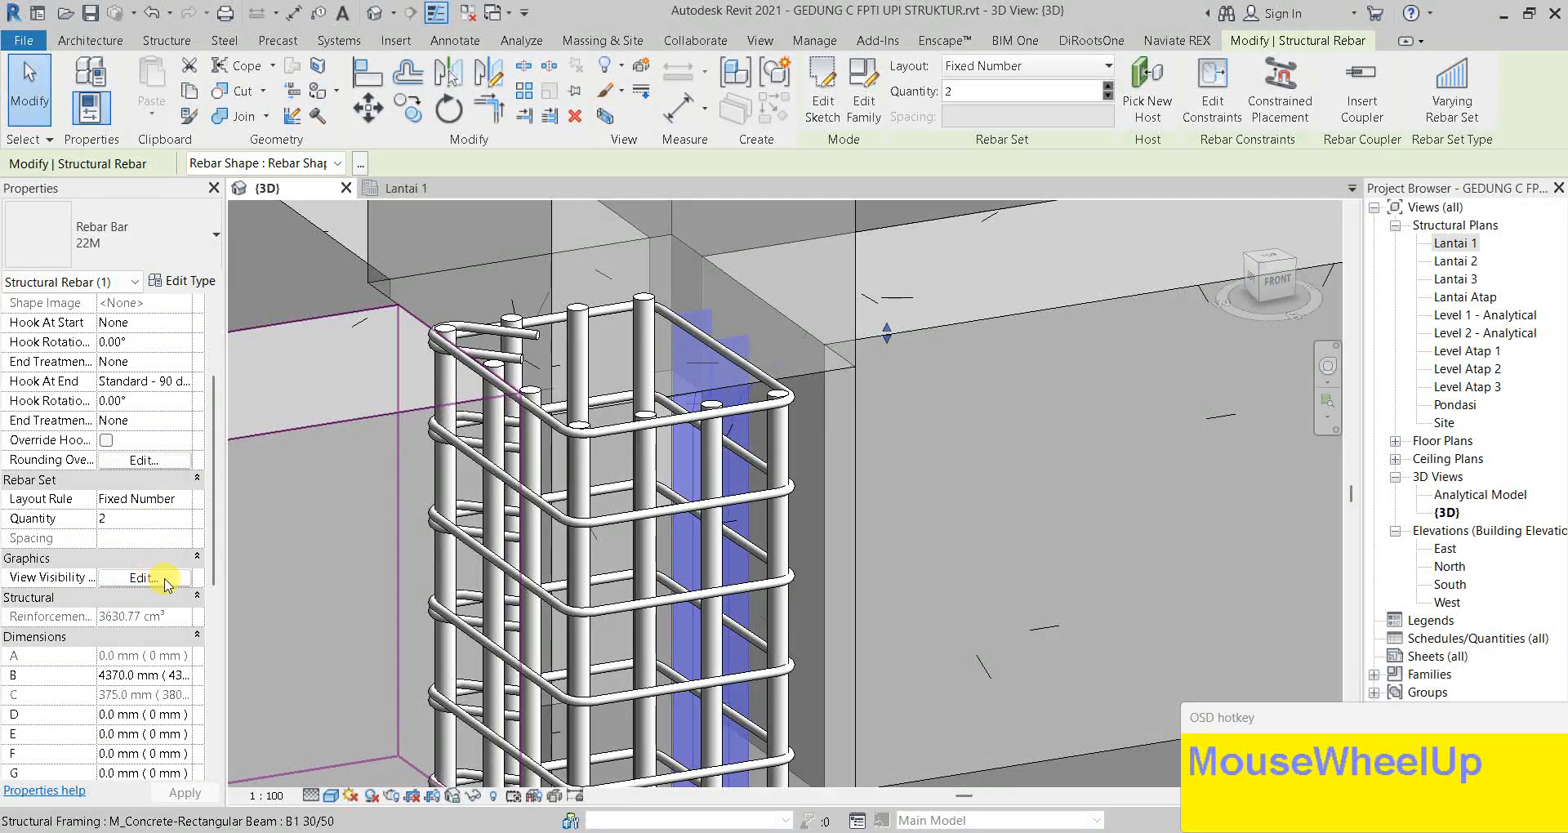
Set the 22M bar set to View unobscured and View as solid on the {3D} row
click(164, 580)
click(843, 353)
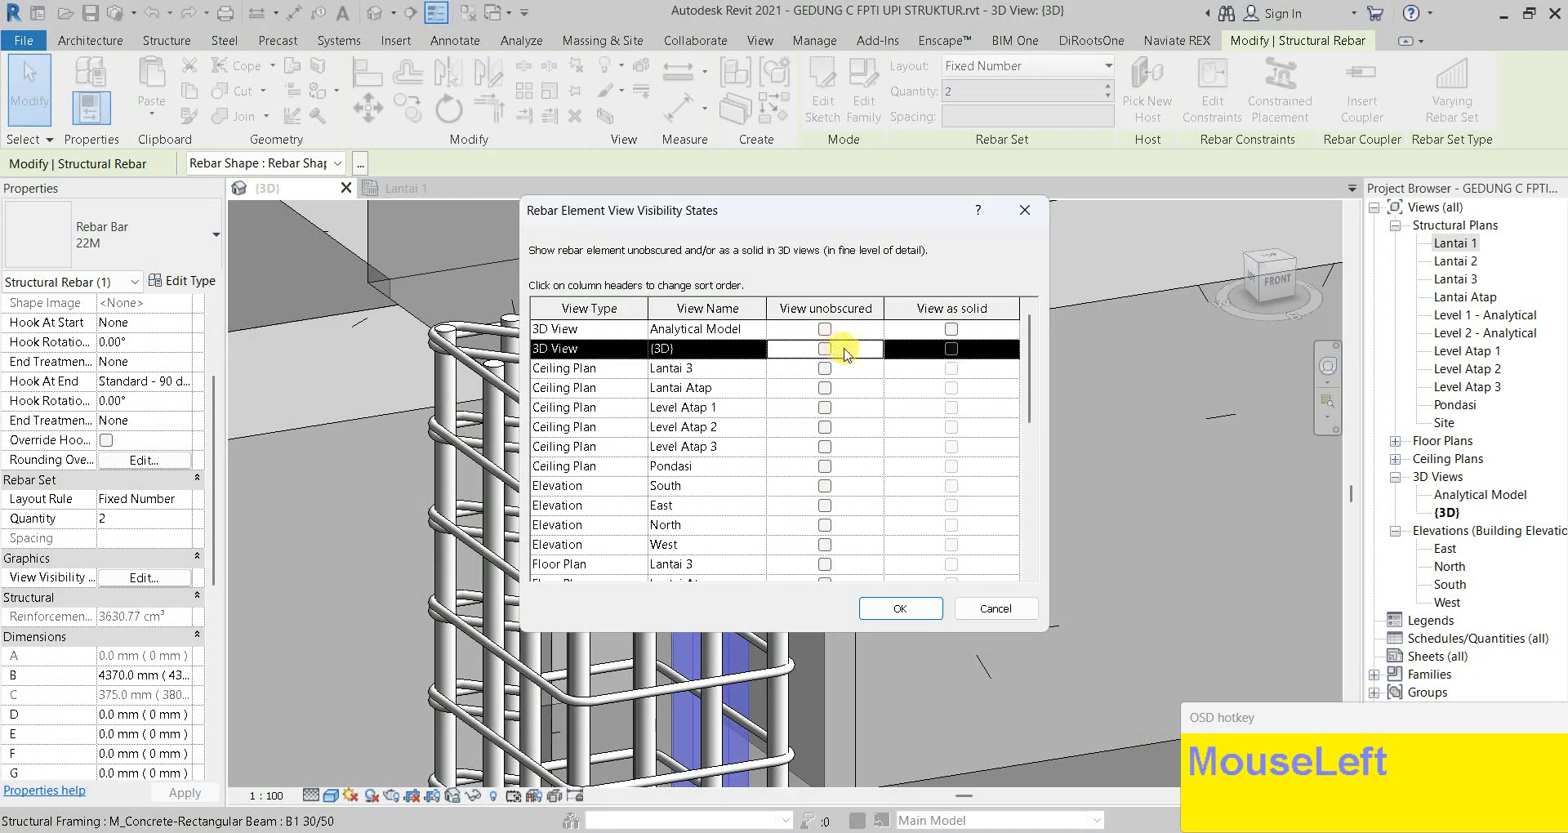
click(949, 350)
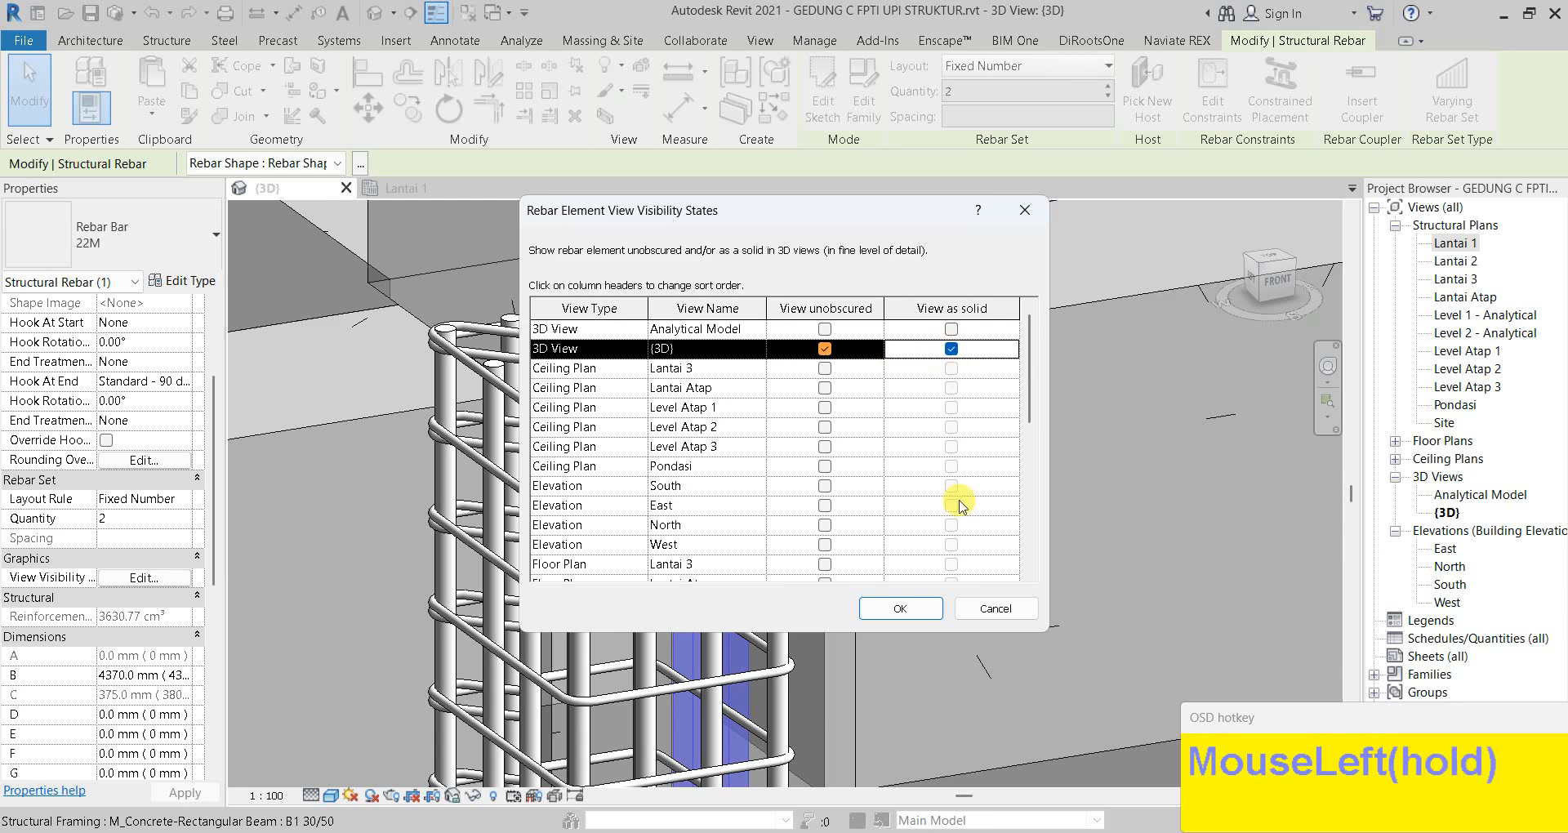
click(921, 606)
Orbit the view to inspect the bar hooks bending into beam B1
key(Escape)
shift+middle_drag(910, 588, 887, 368)
click(880, 361)
key(Escape)
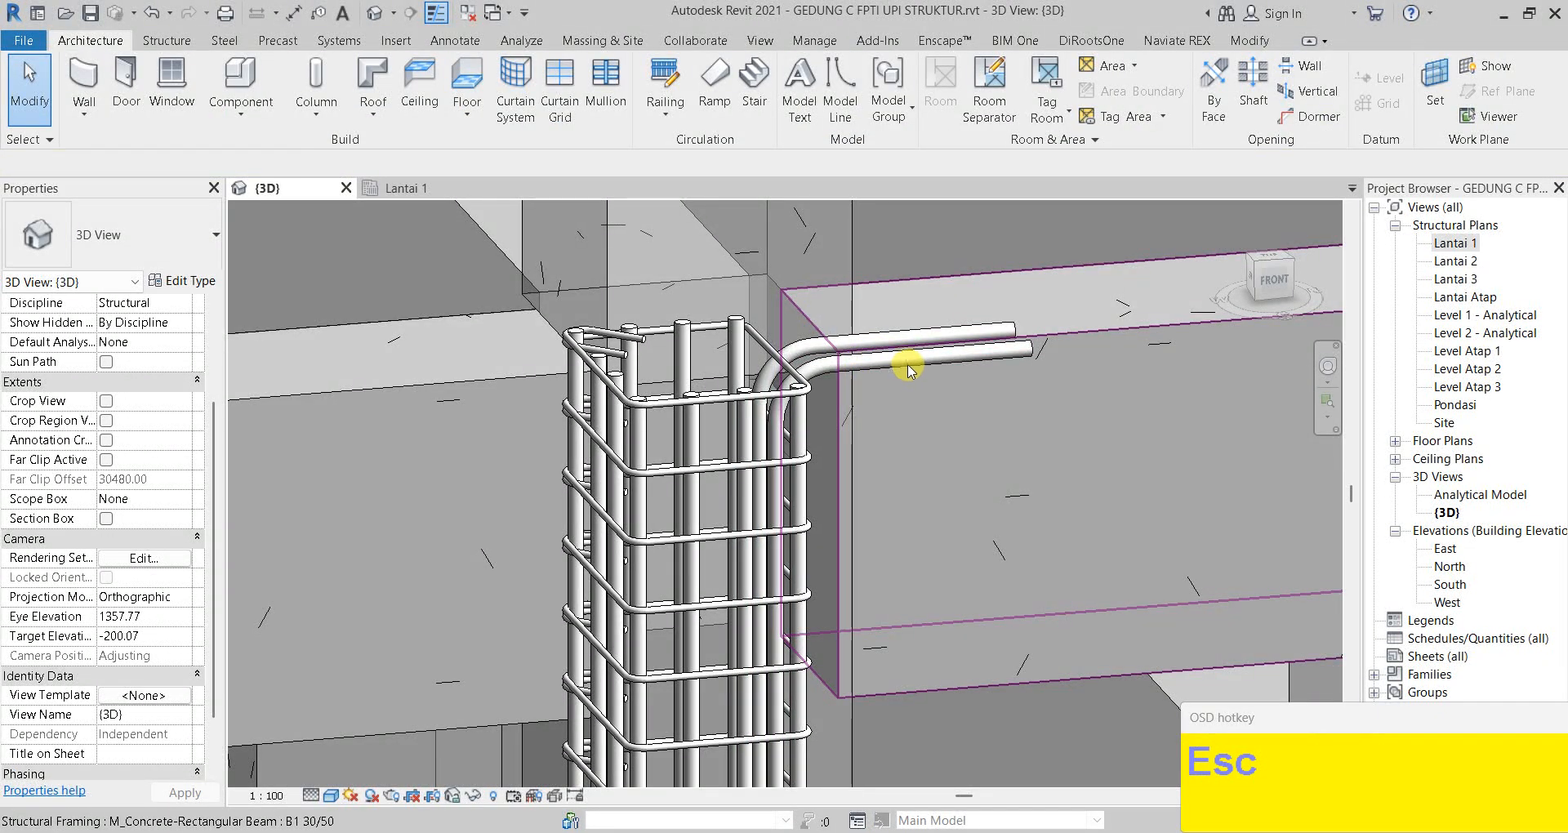
Select the 22M rebar set and set its Hook At End to None
key(Tab)
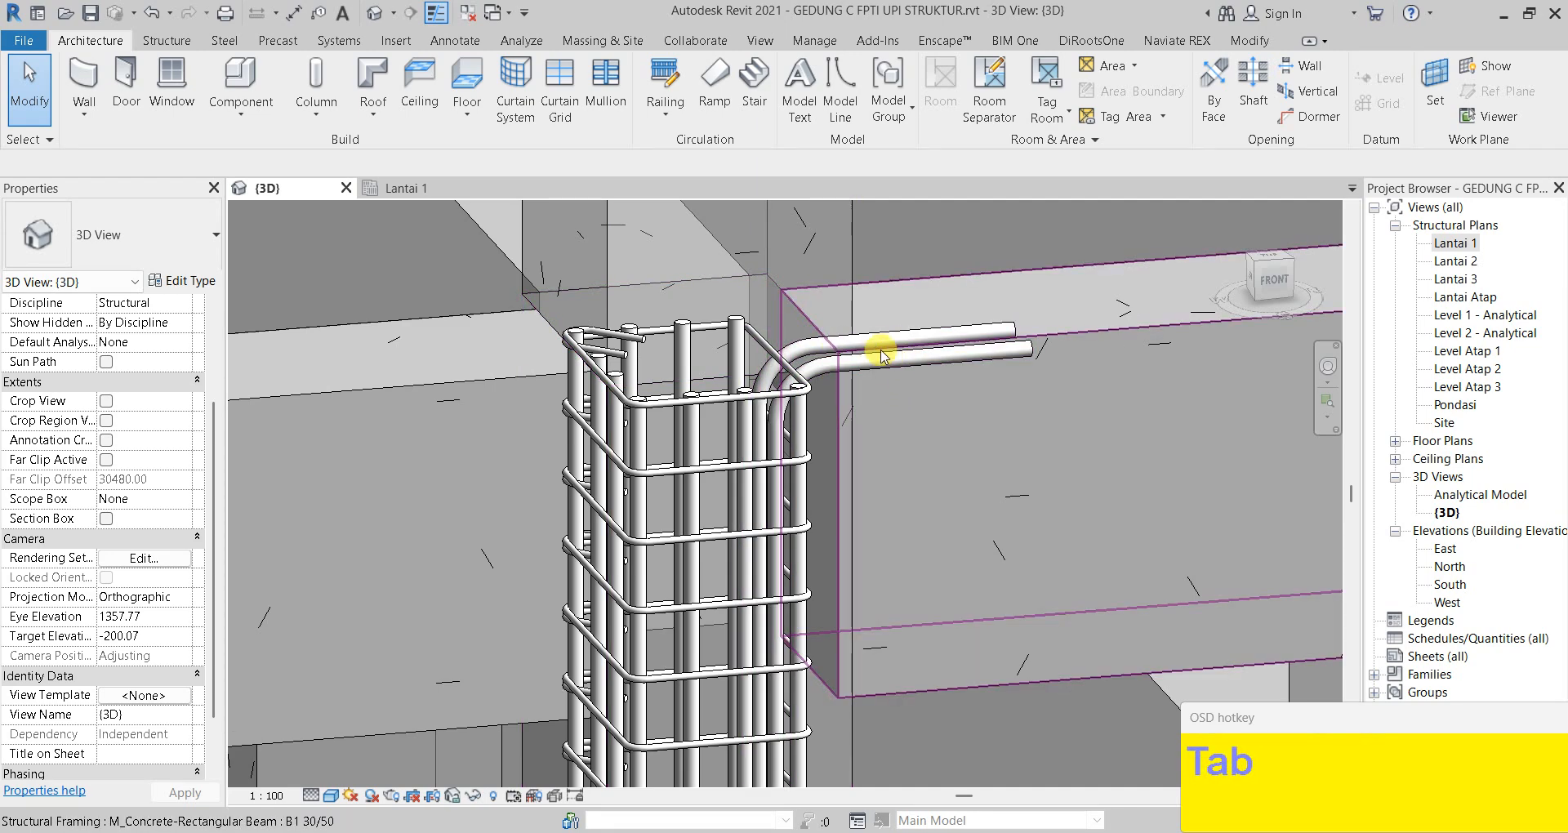
key(Tab)
click(707, 343)
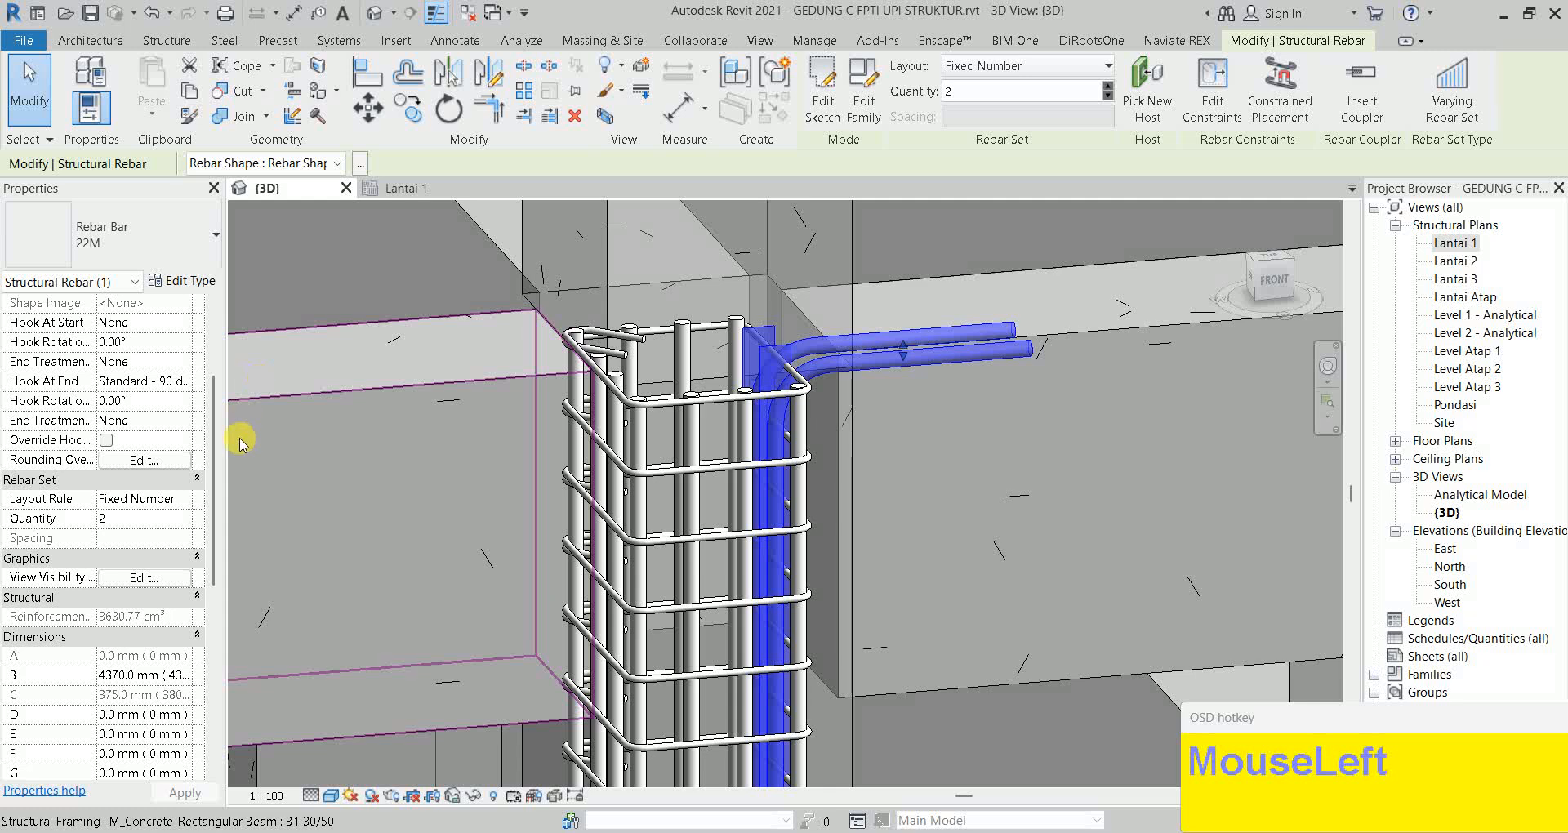
scroll(115, 498, up, 3)
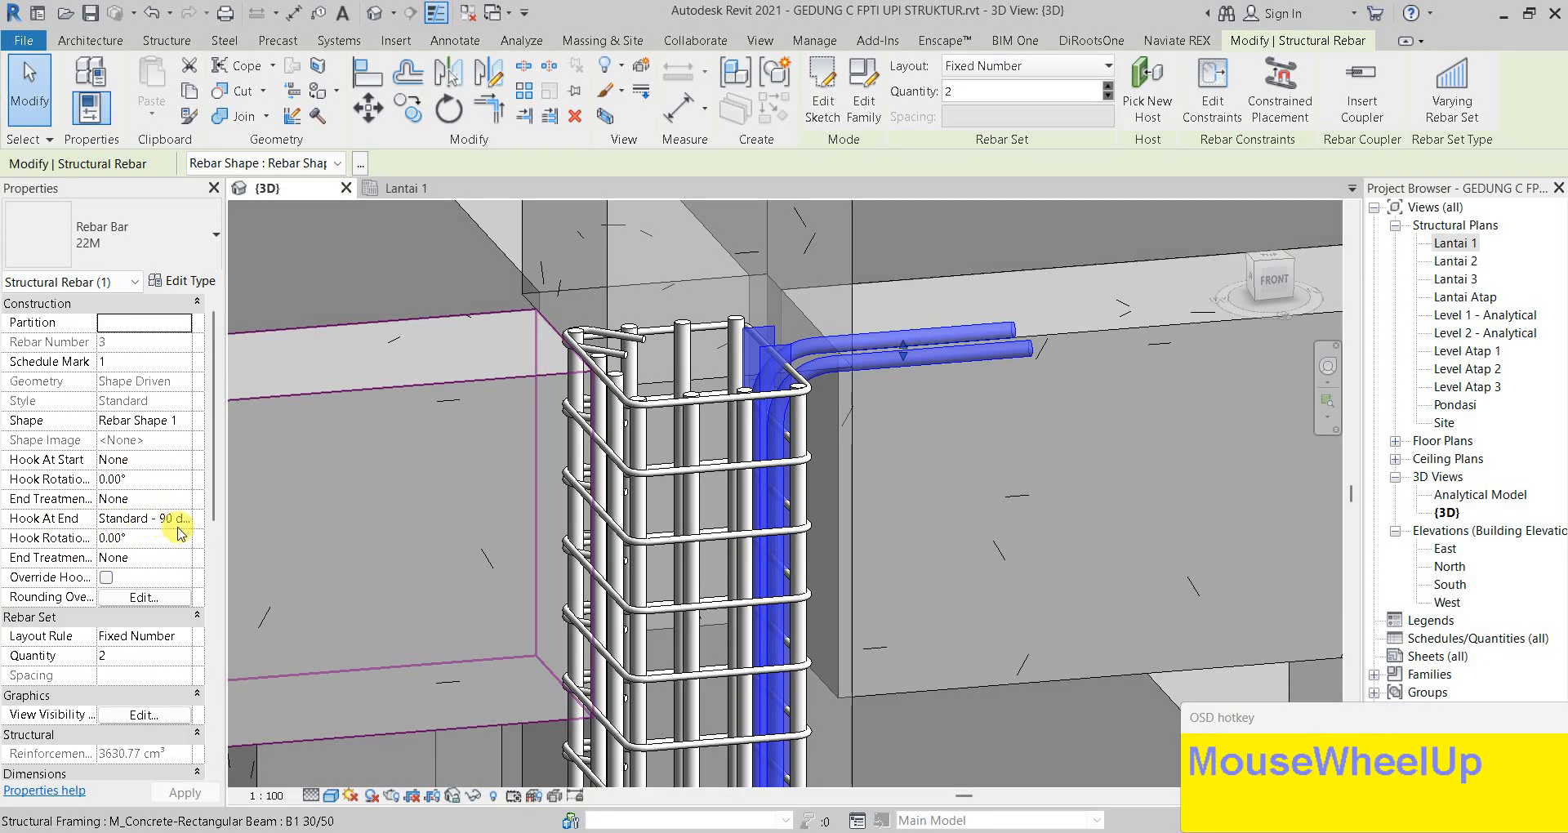
click(180, 519)
click(189, 519)
click(120, 539)
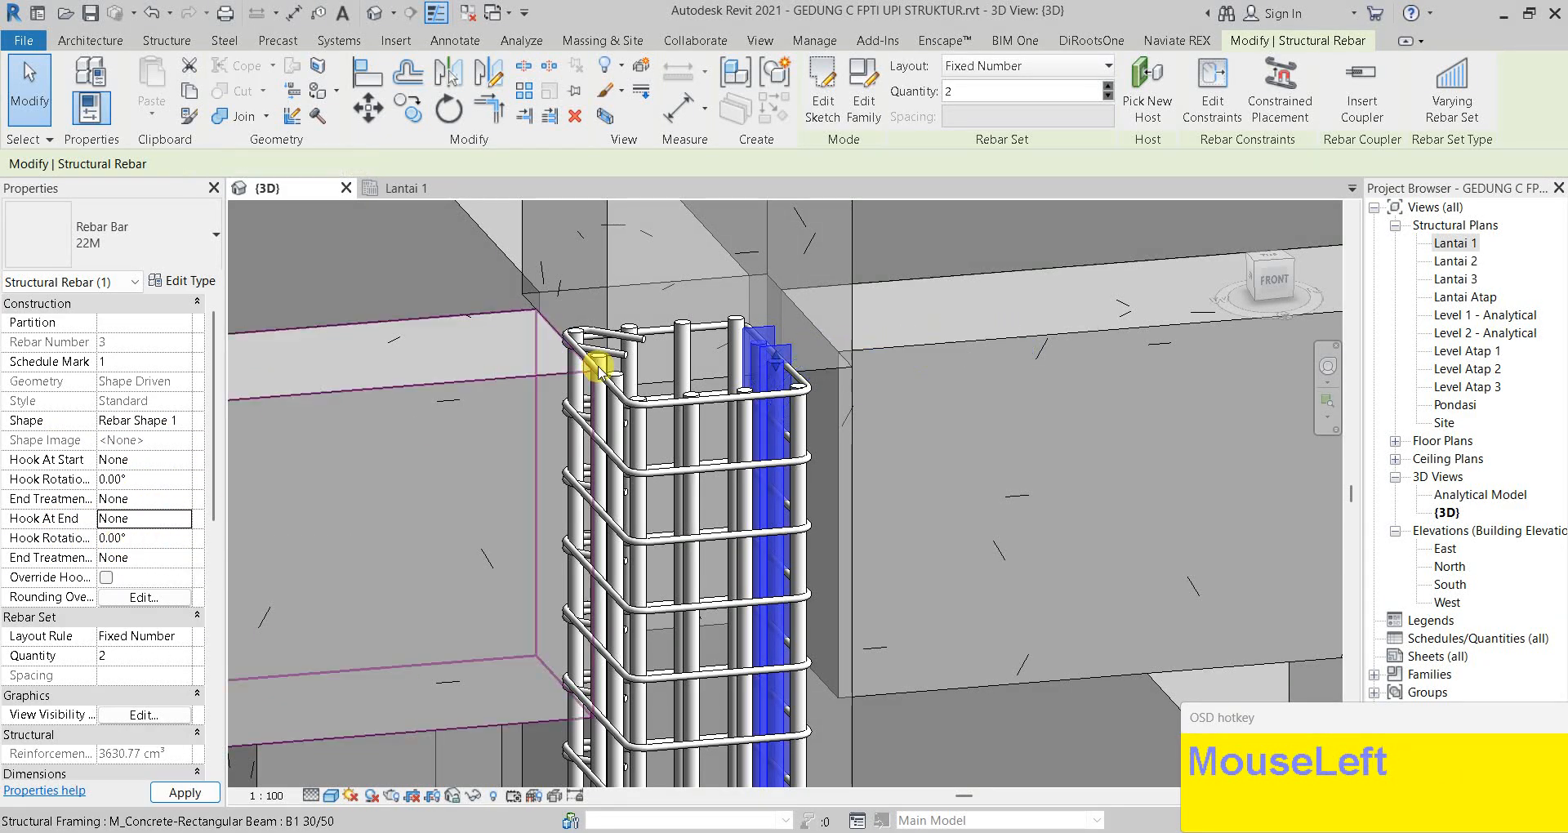
click(770, 396)
Zoom out and orbit around the column to check the now-straight bars
scroll(784, 408, down, 7)
shift+middle_drag(791, 515, 821, 378)
shift+middle_drag(780, 487, 700, 497)
scroll(753, 347, down, 2)
scroll(700, 497, up, 5)
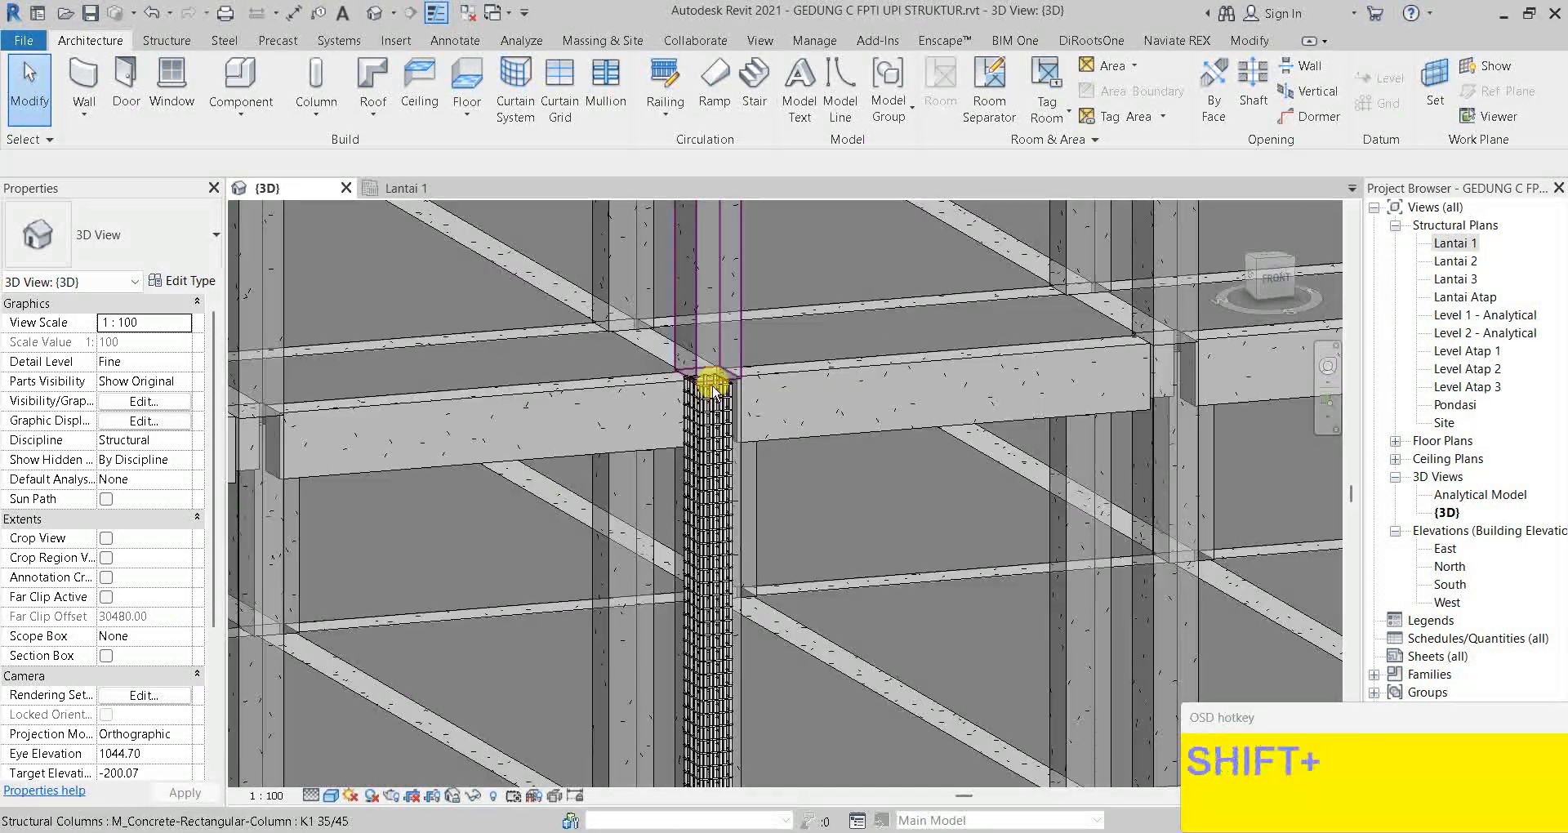
shift+middle_drag(717, 375, 611, 331)
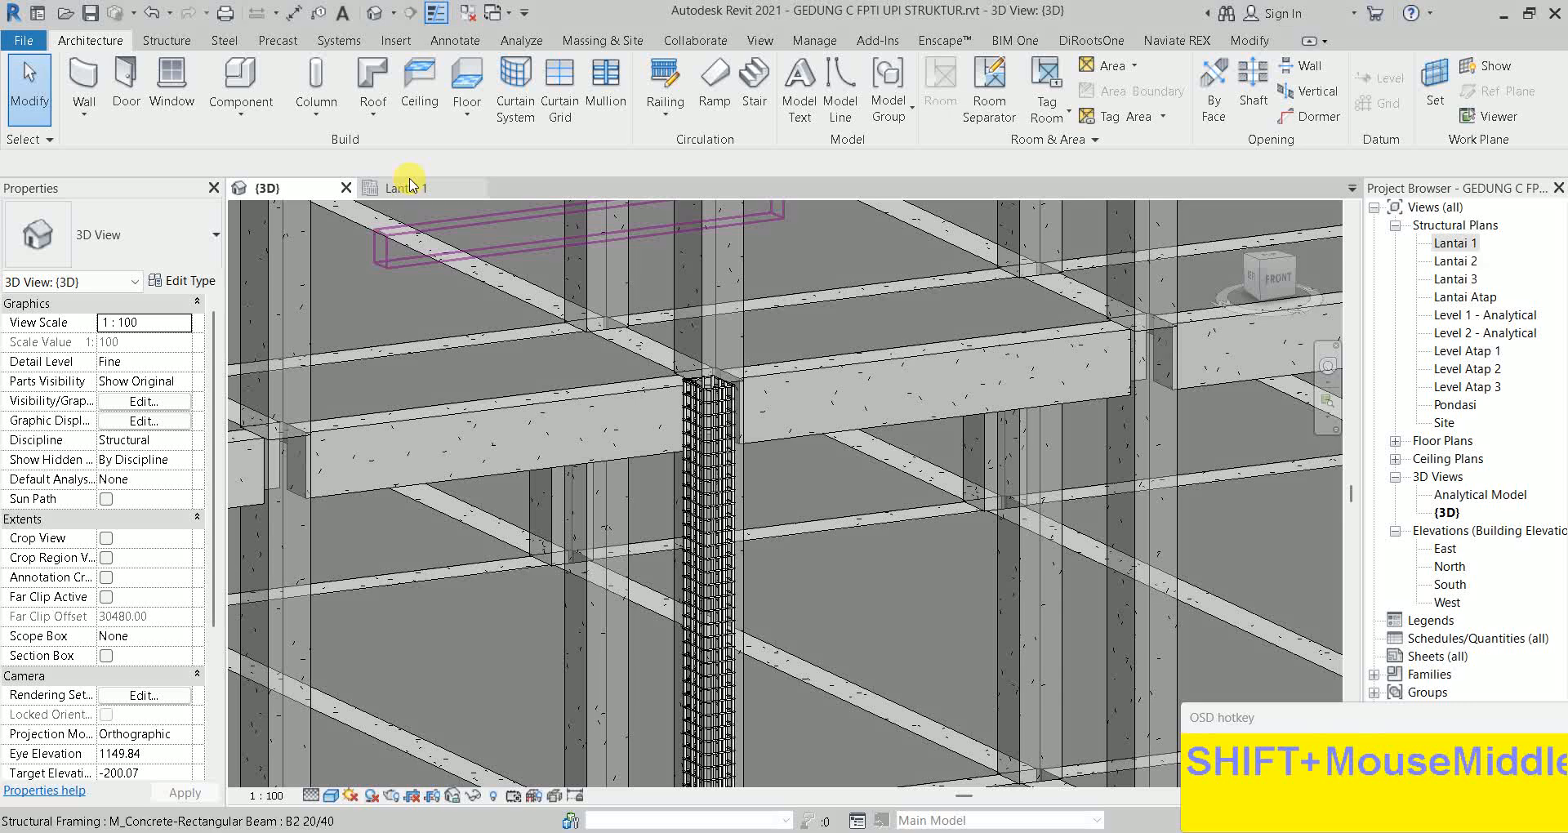
Switch to the Lantai 1 plan and pan down toward the reinforced column and grid bubbles
click(409, 188)
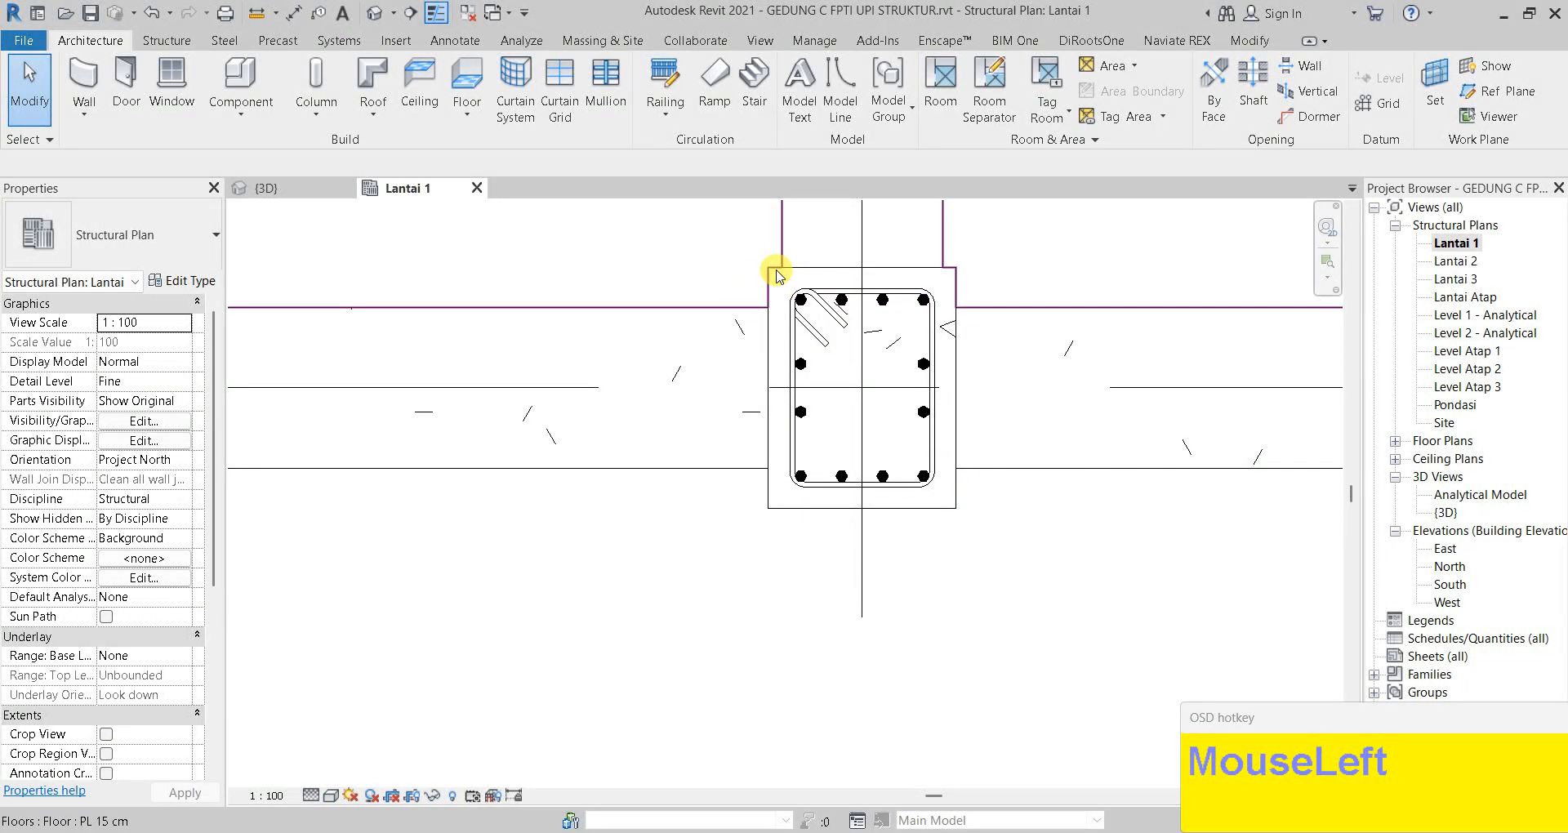
scroll(697, 357, down, 5)
scroll(754, 327, down, 4)
middle_drag(763, 340, 768, 445)
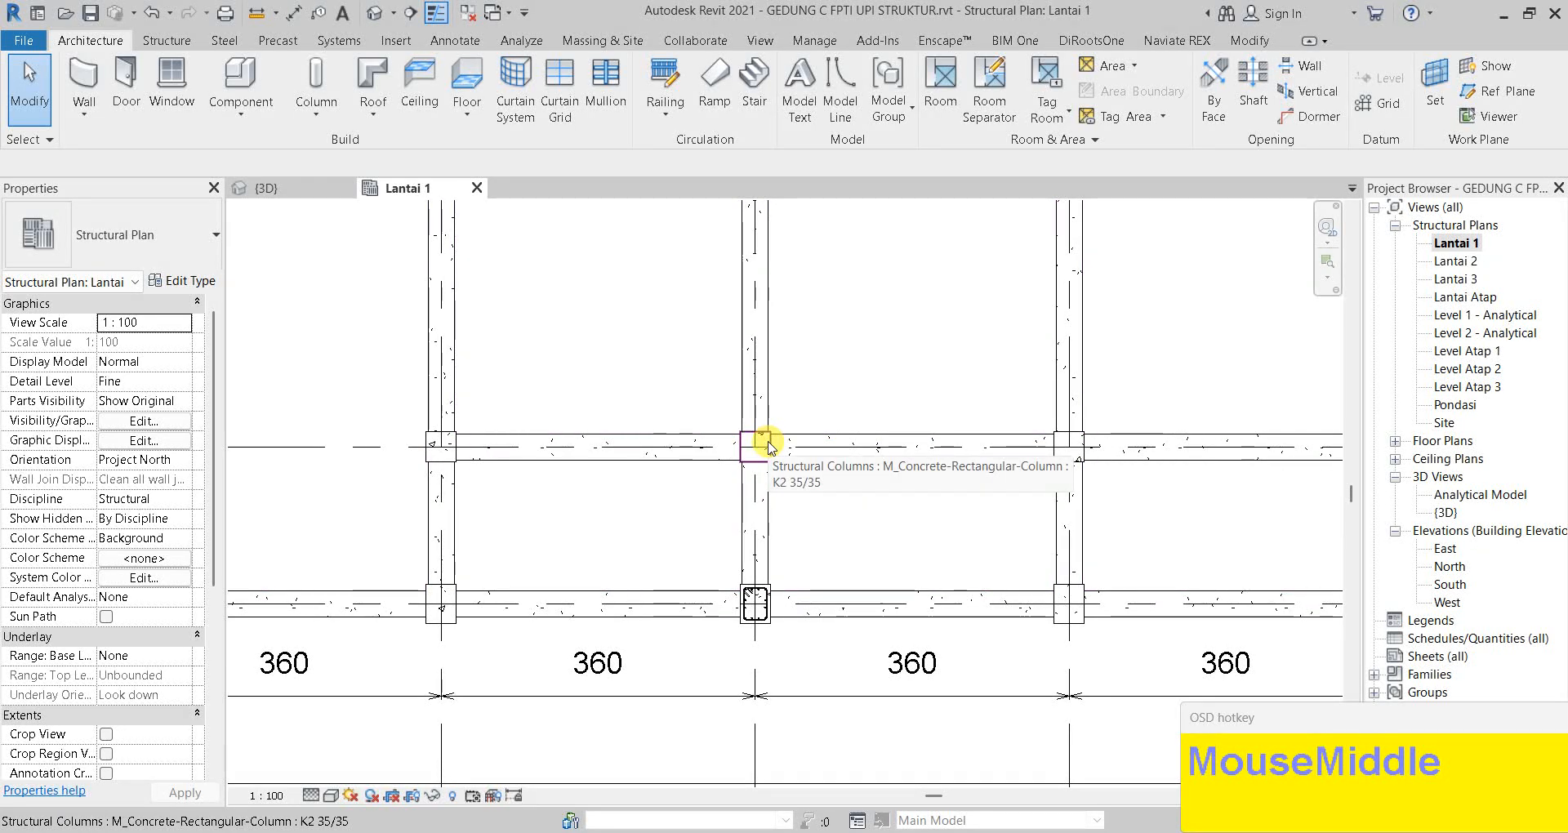
scroll(822, 439, down, 2)
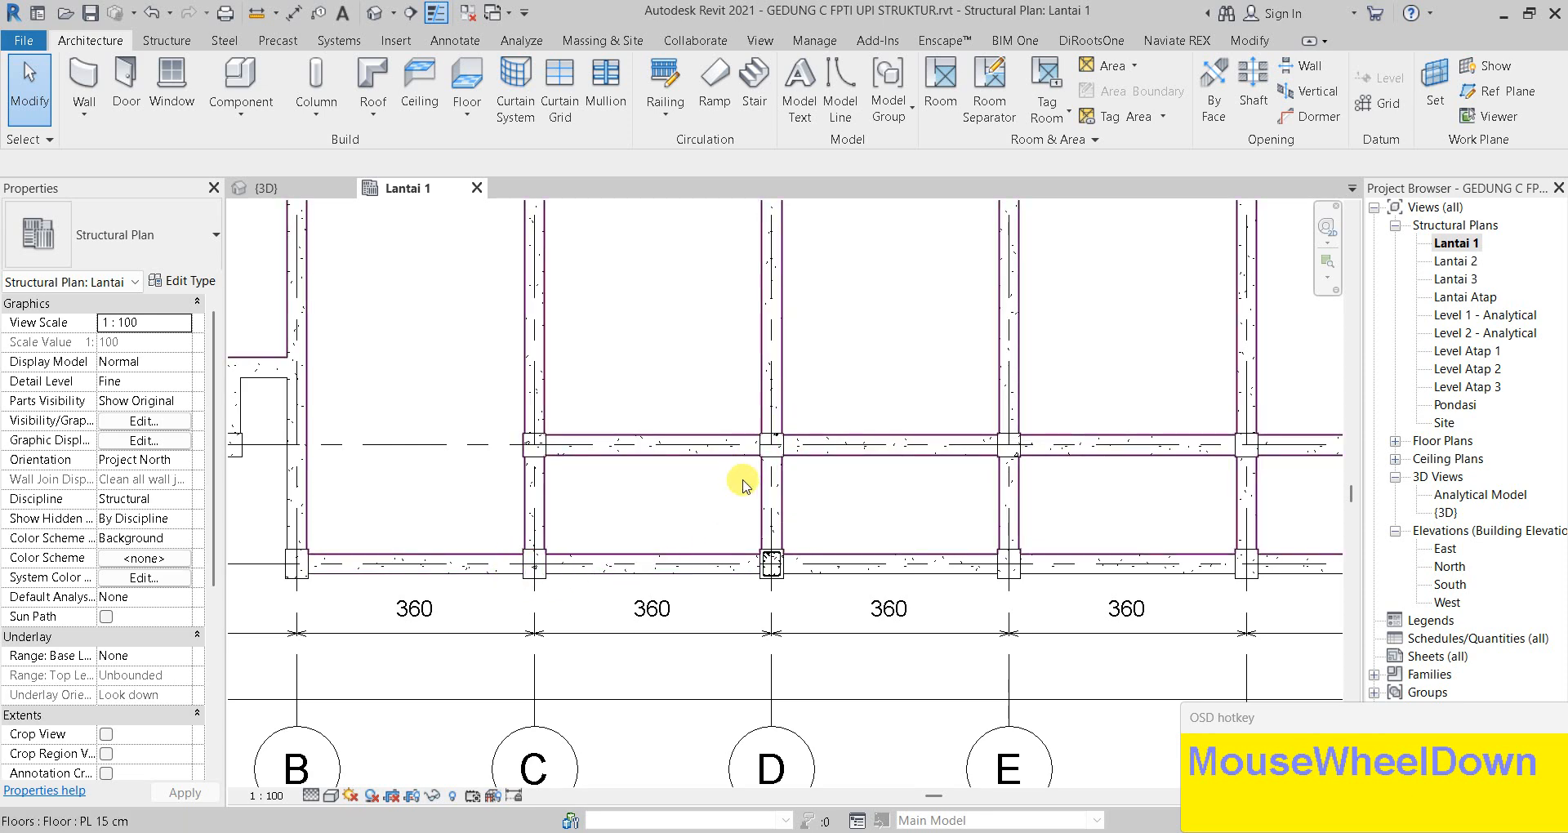
middle_click(777, 533)
middle_drag(777, 533, 753, 658)
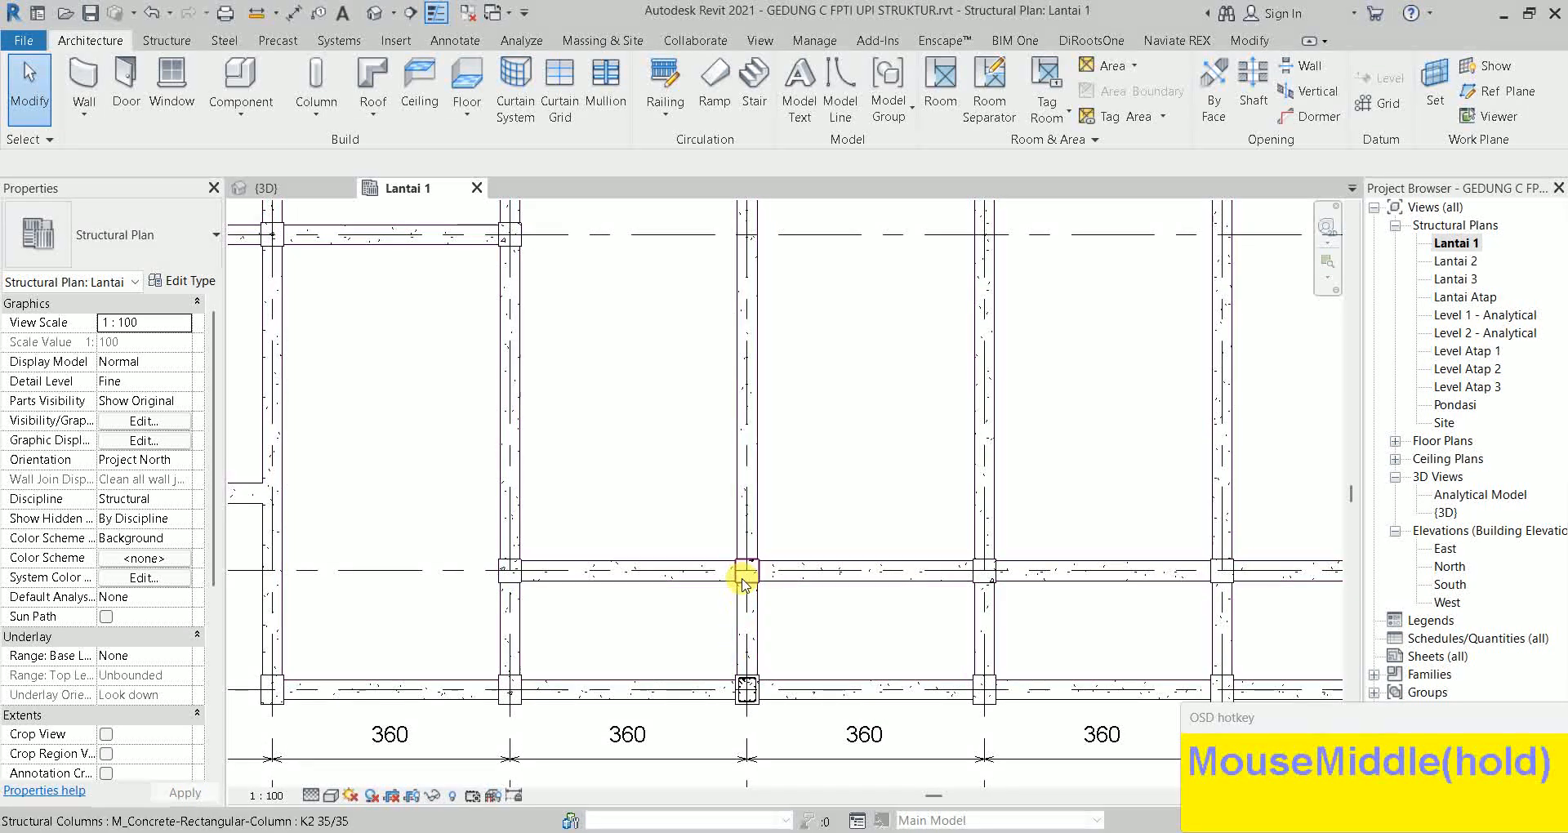
scroll(739, 404, down, 2)
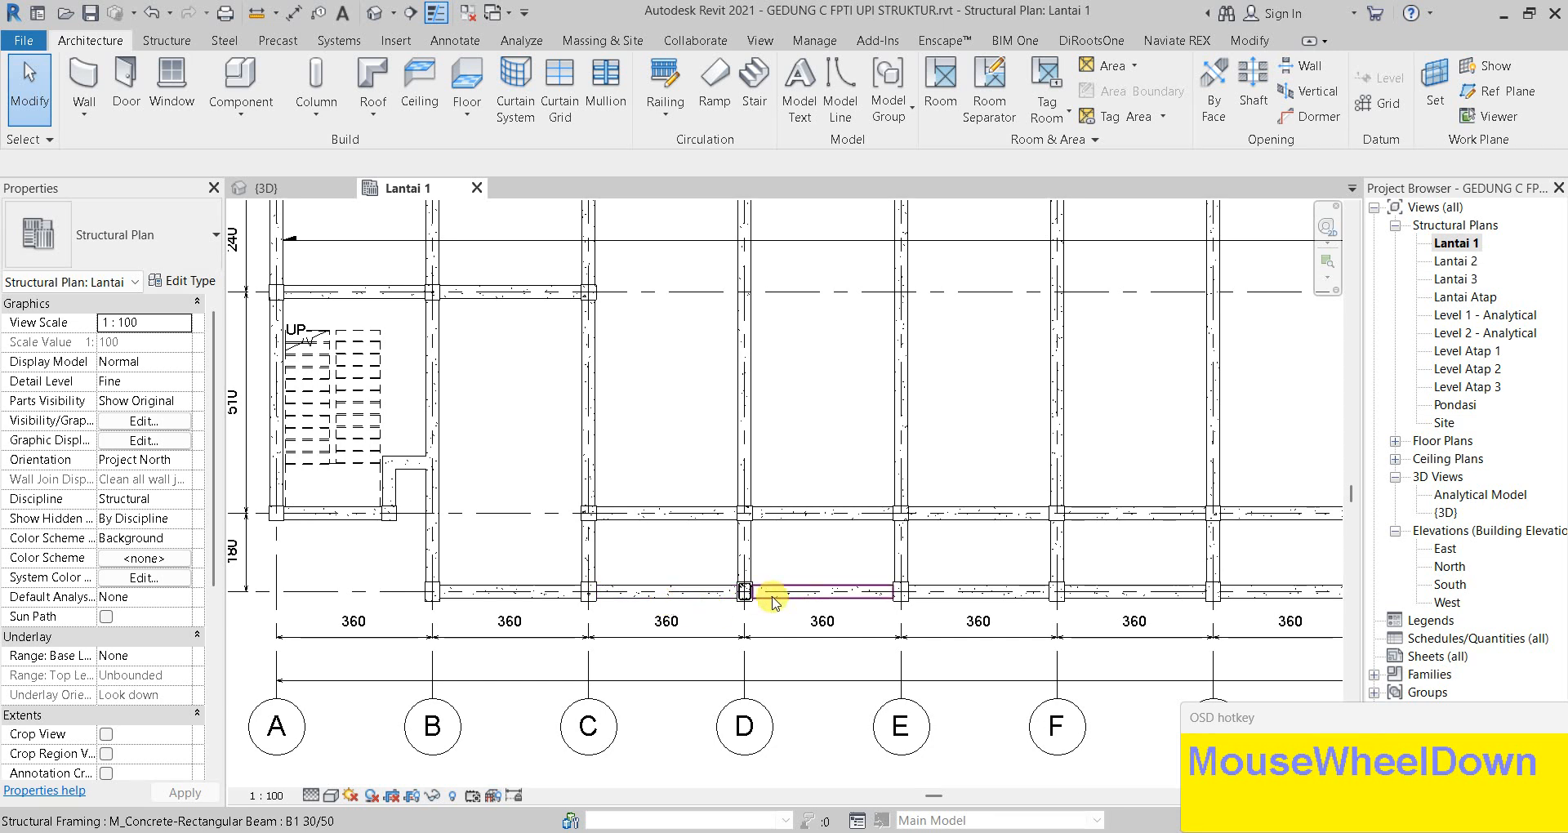
Center the column in the Lantai 1 plan, then switch back to the {3D} view
scroll(772, 596, up, 4)
scroll(711, 590, up, 4)
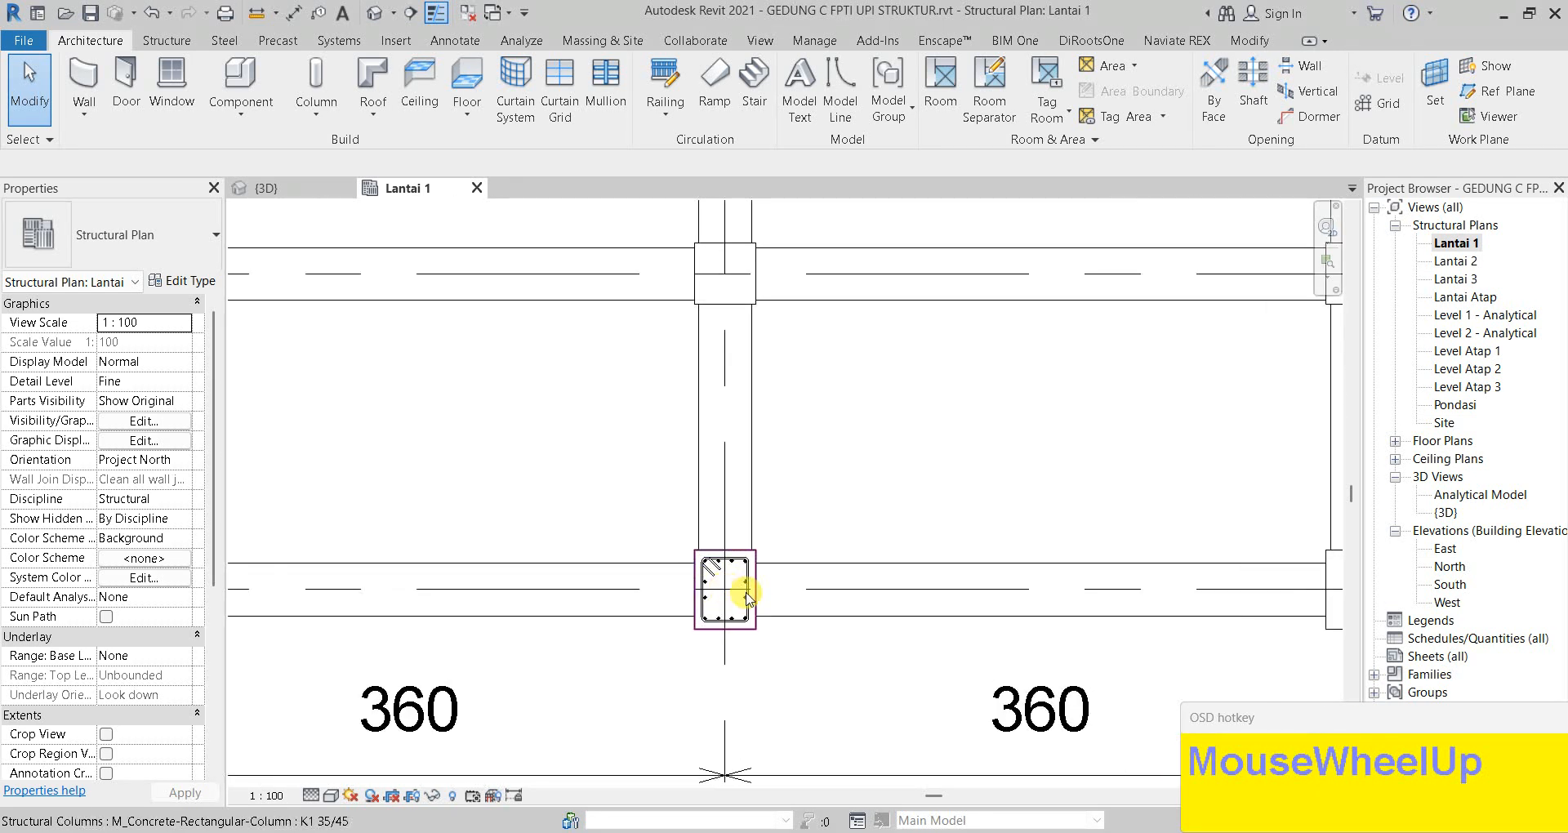
middle_drag(754, 613, 756, 572)
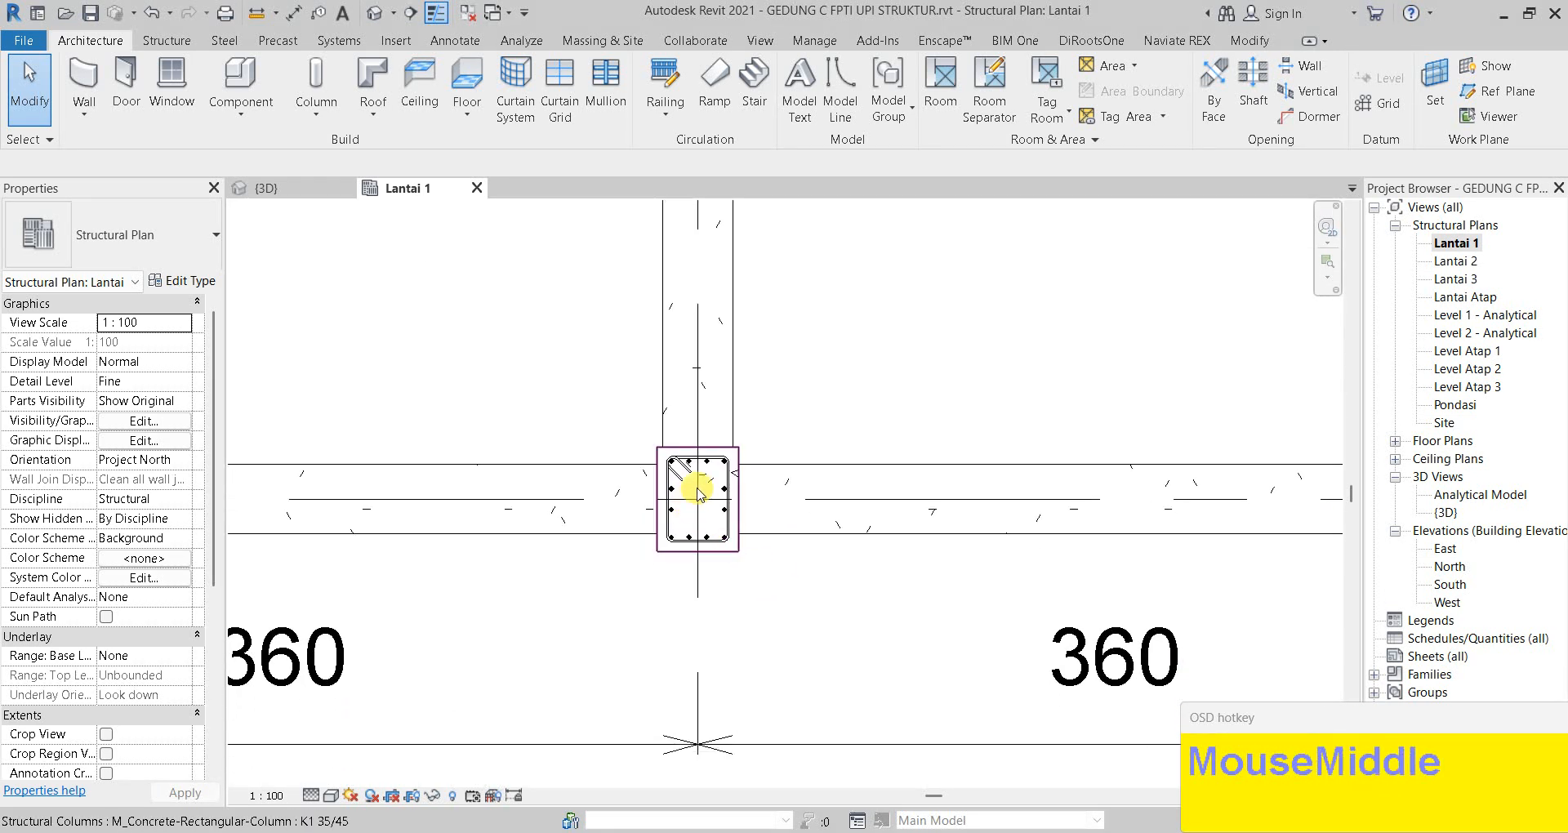
scroll(813, 490, down, 2)
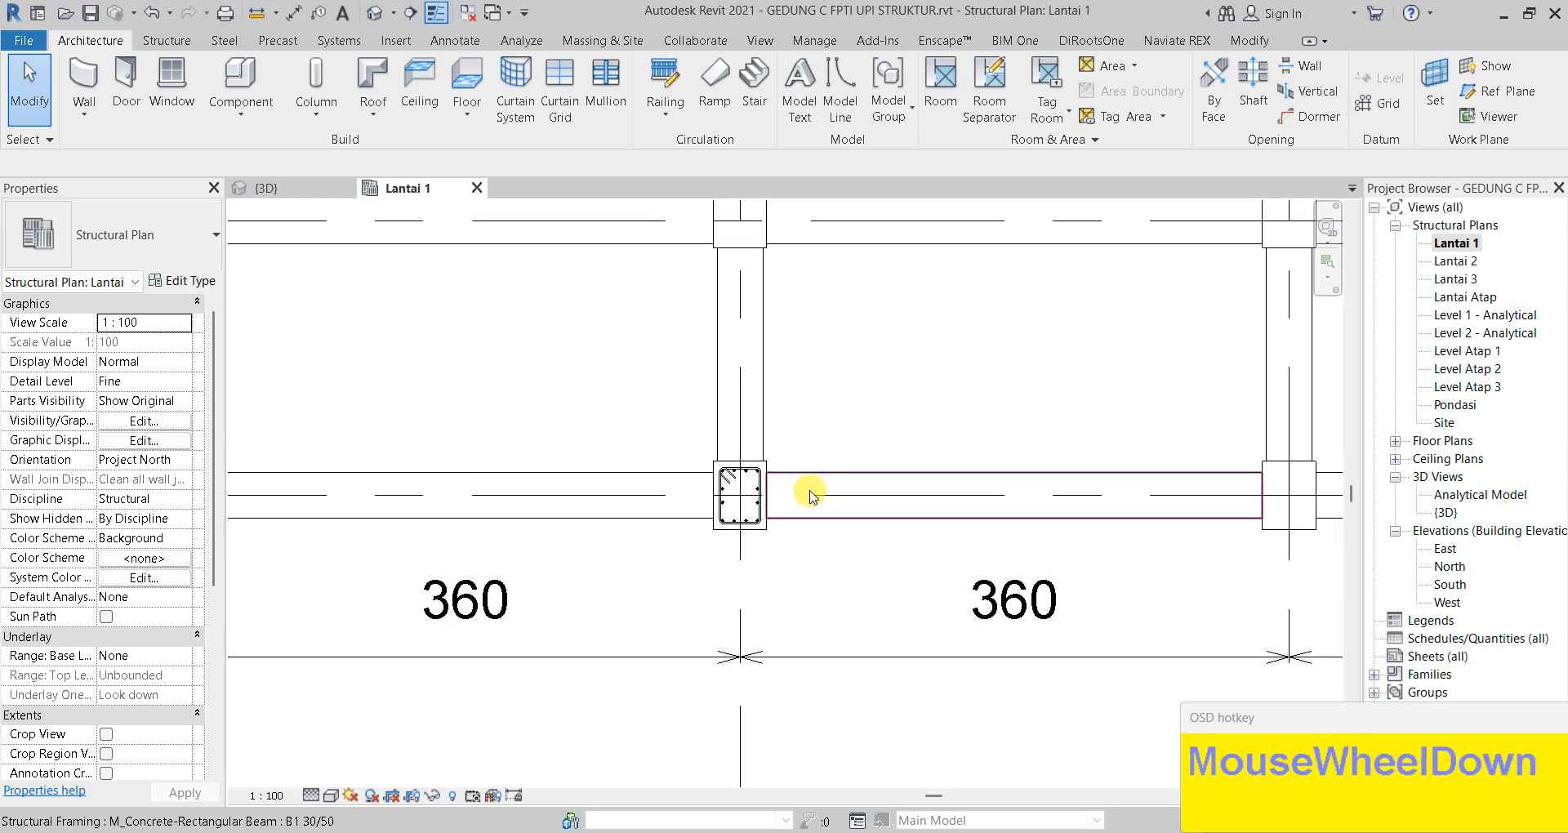
mouse_move(778, 445)
middle_down()
mouse_move(723, 432)
mouse_move(811, 467)
middle_up()
click(244, 197)
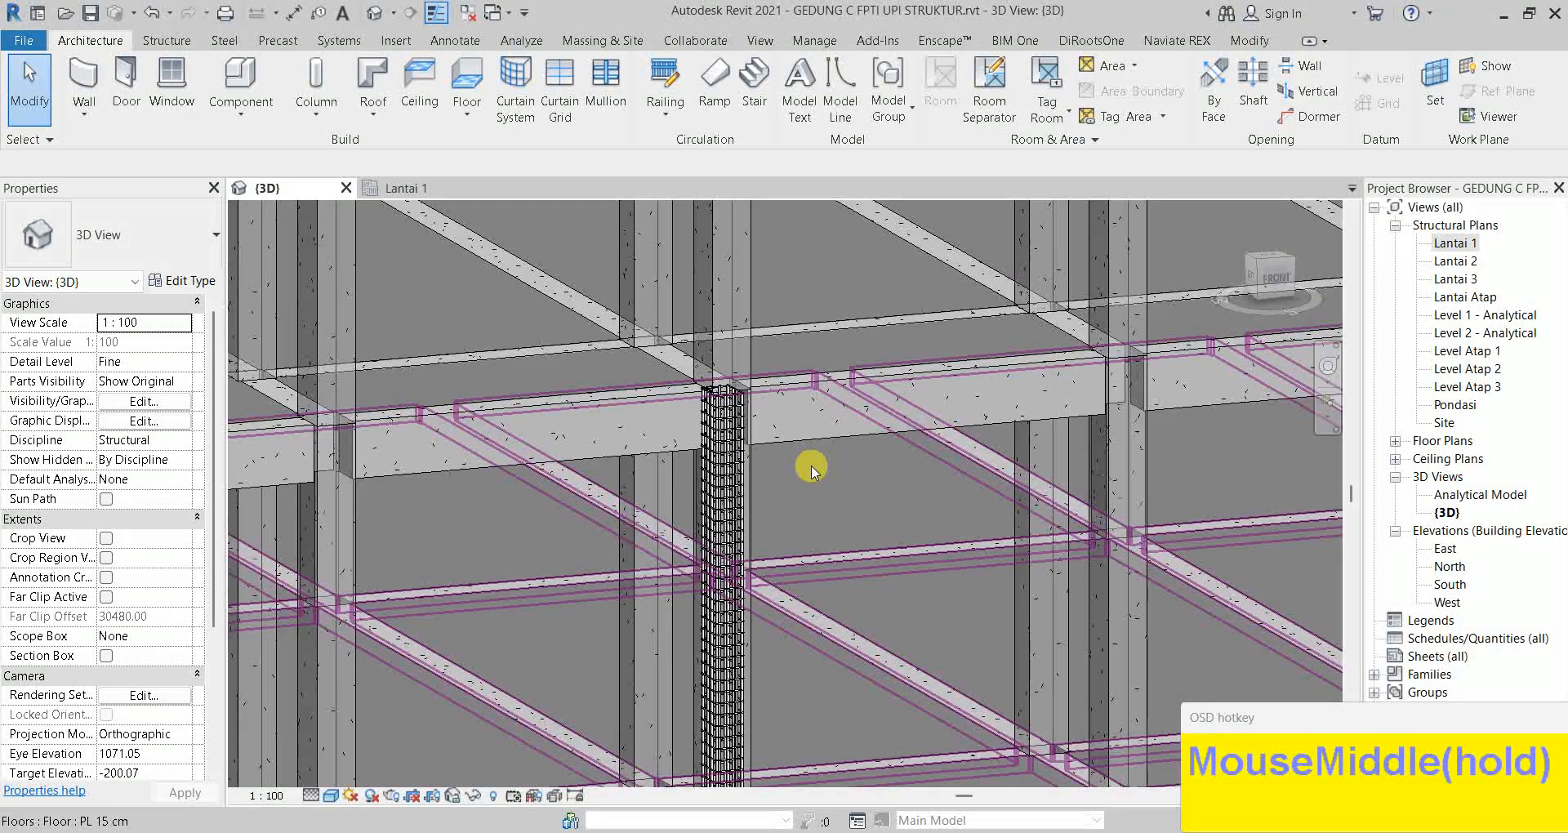
Orbit to select beam B1 30/50 beside the column, then open the Lantai 2 structural plan
scroll(798, 414, down, 4)
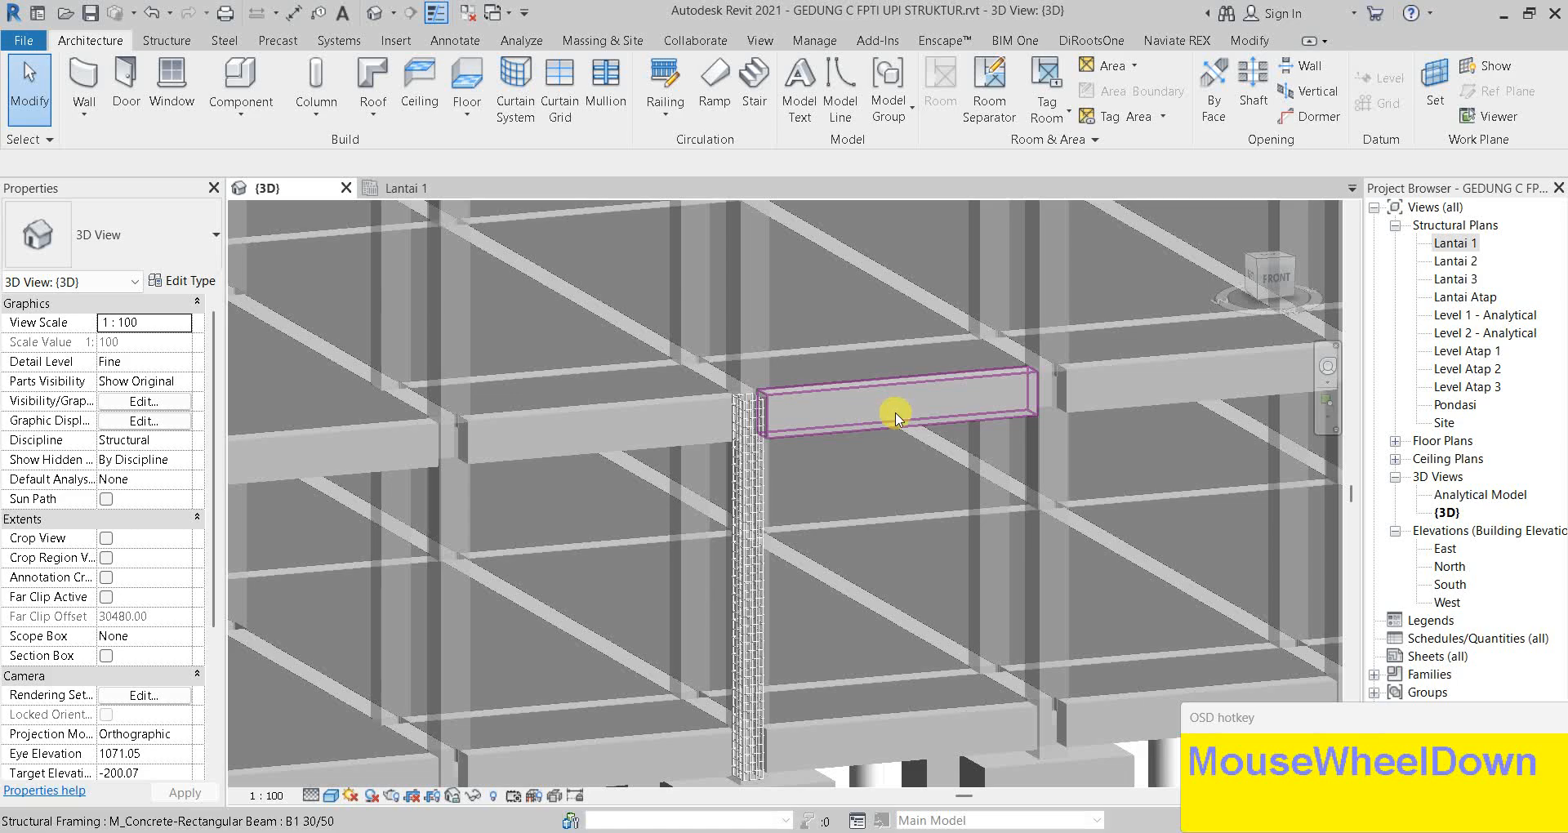
shift+middle_drag(746, 404, 879, 395)
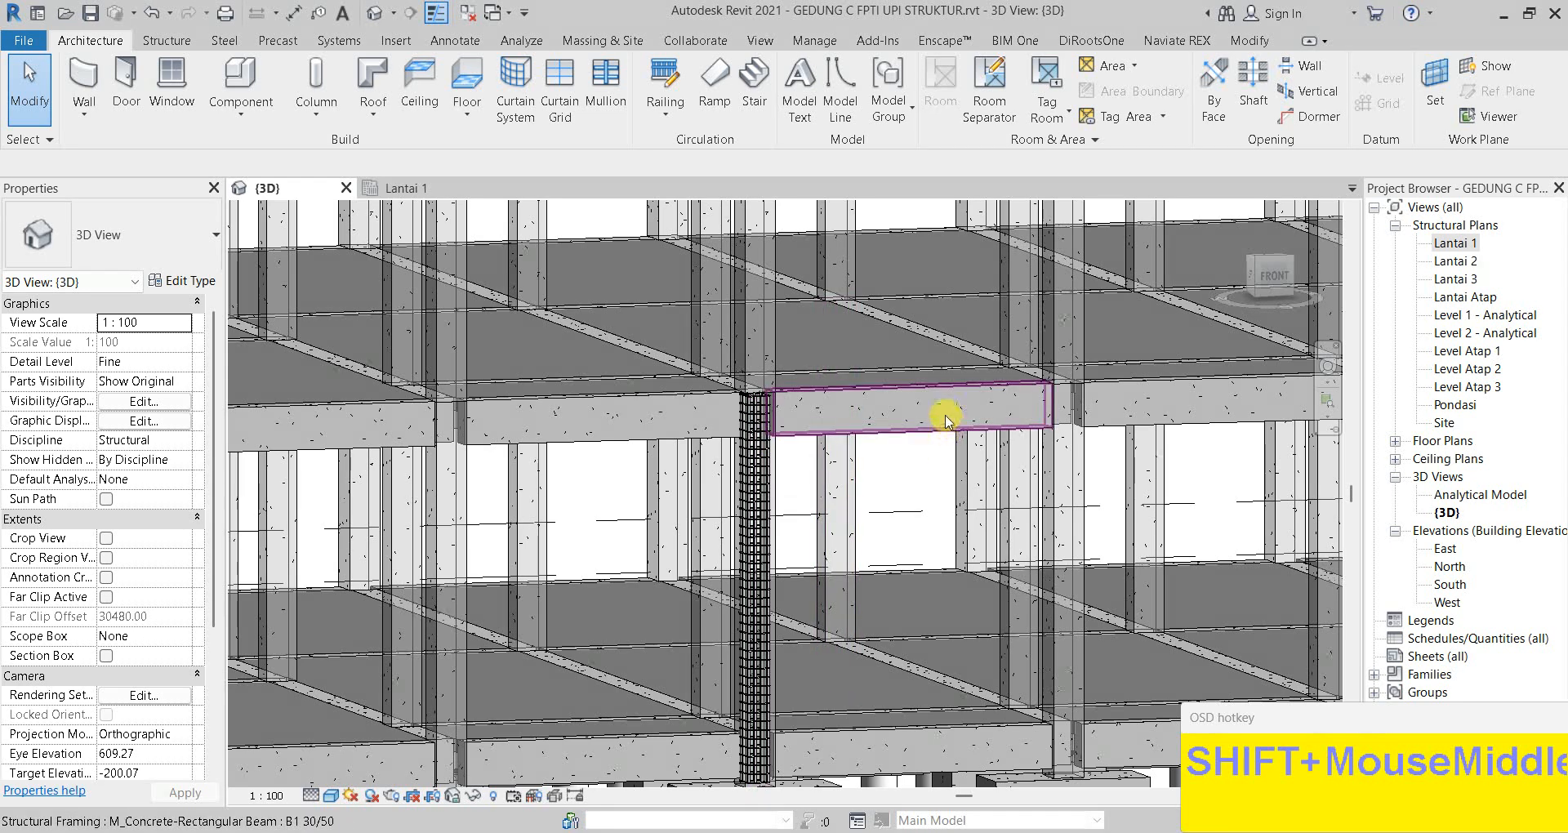
click(876, 426)
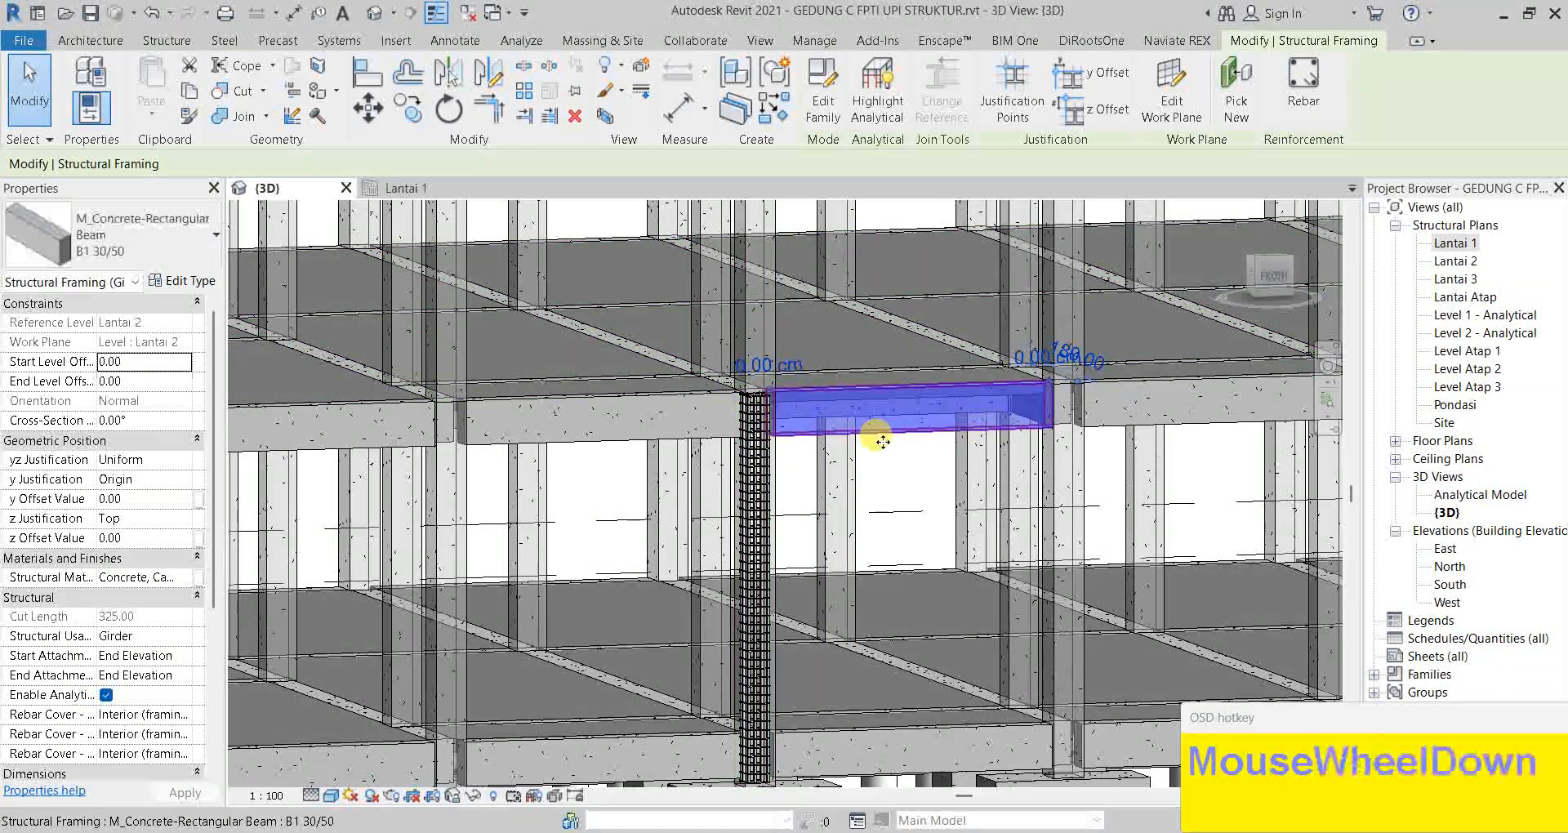
shift+middle_drag(866, 413, 859, 433)
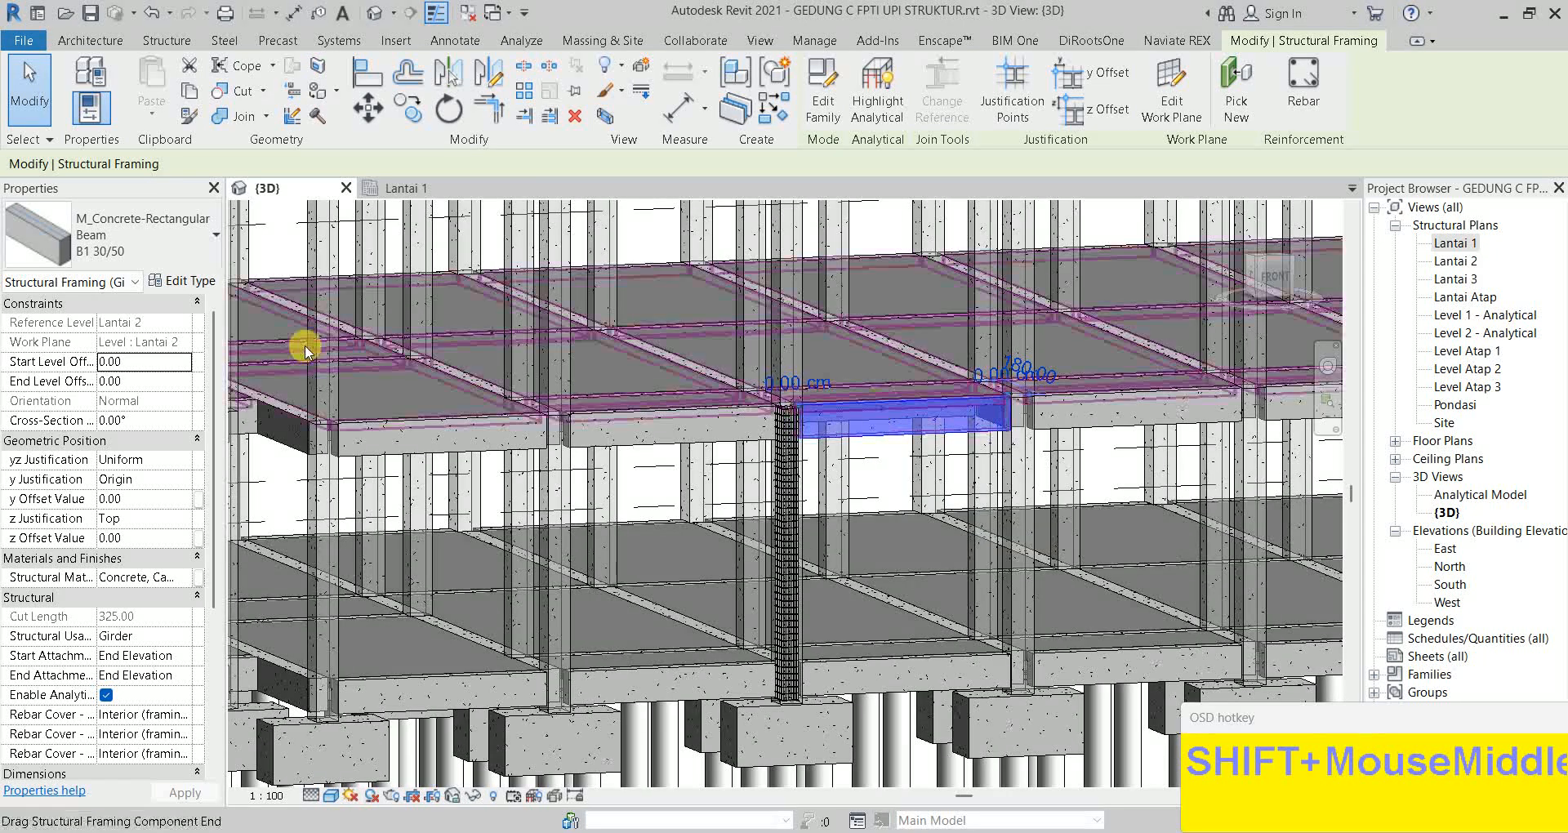
scroll(942, 391, up, 2)
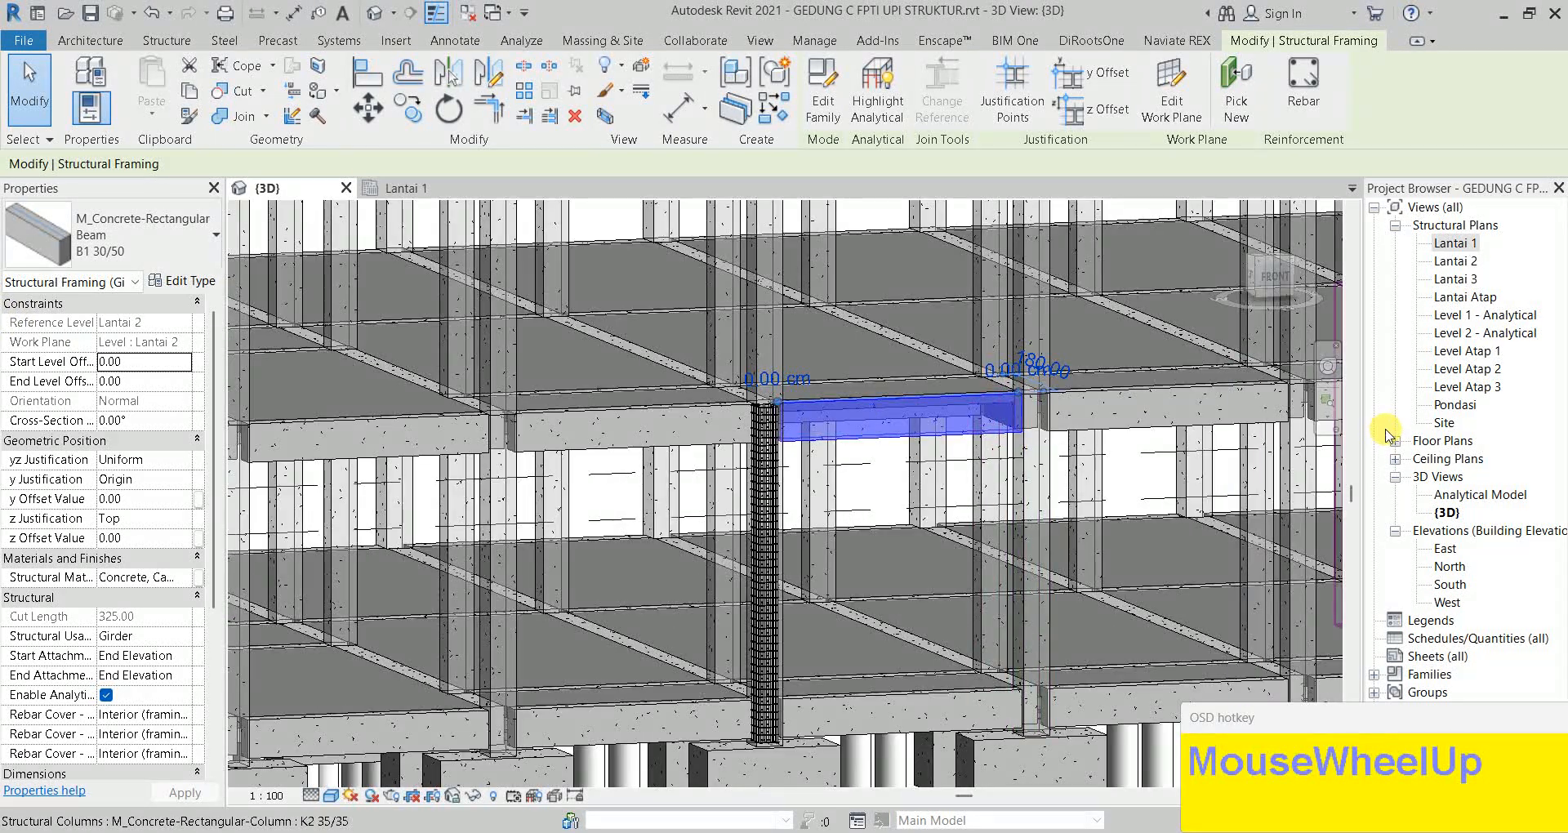
double_click(1456, 261)
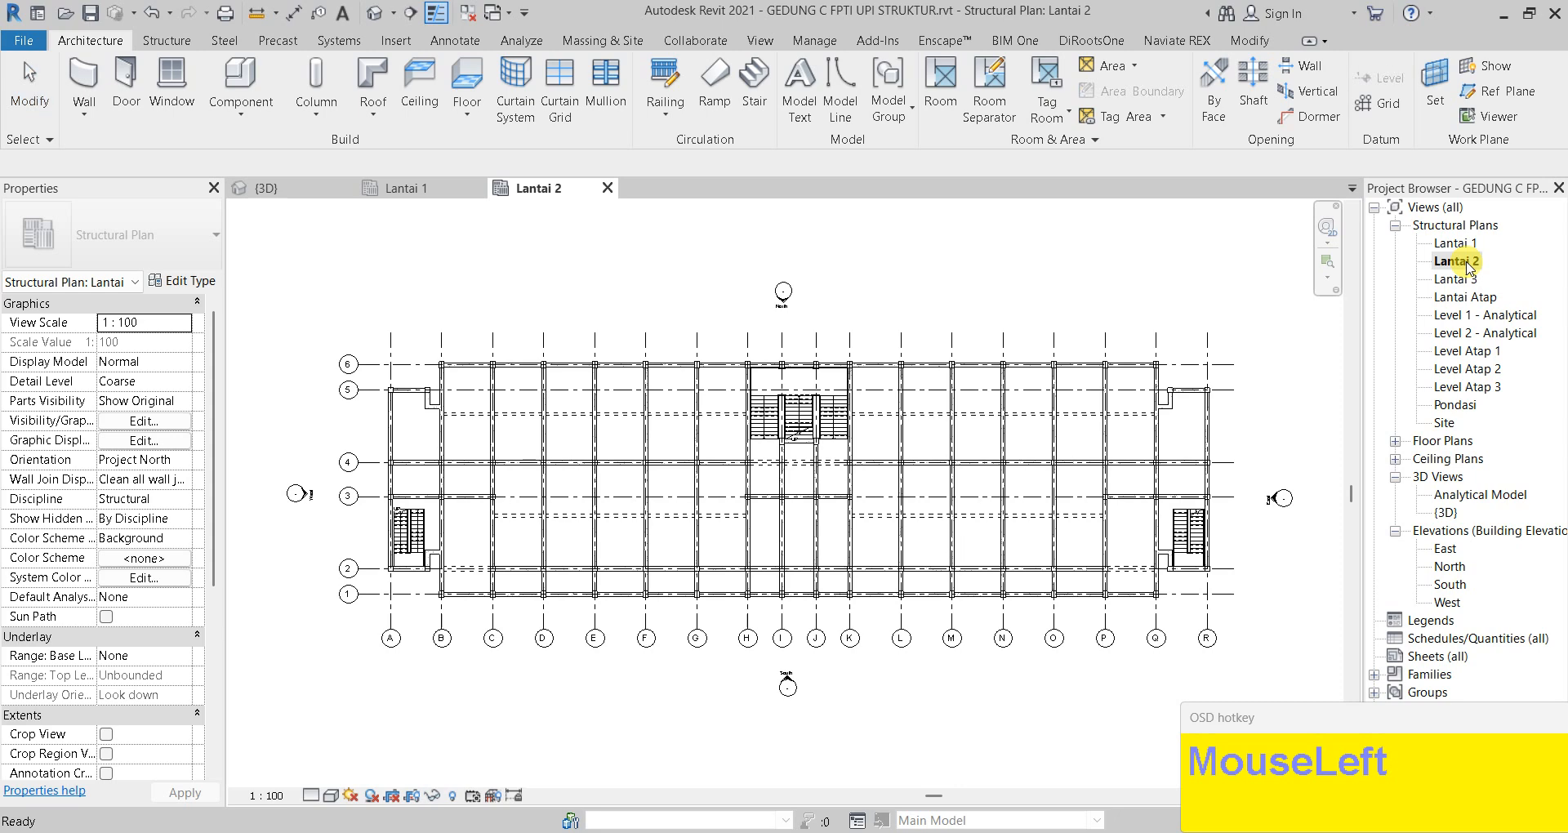
Zoom in on Lantai 2 and select the B1 30/50 beam between two columns to check its properties
scroll(542, 602, up, 5)
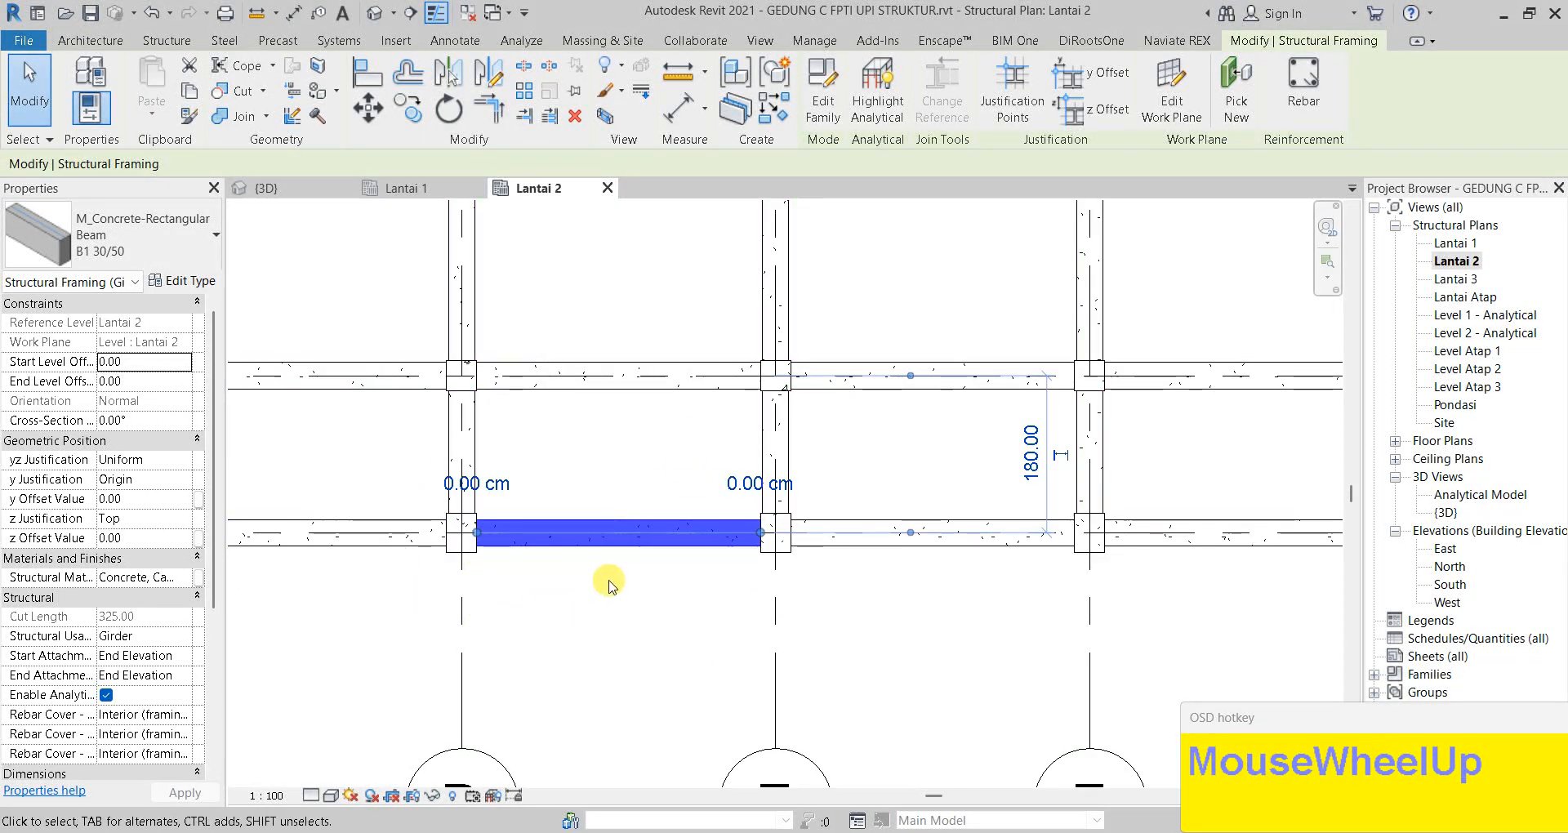
click(584, 572)
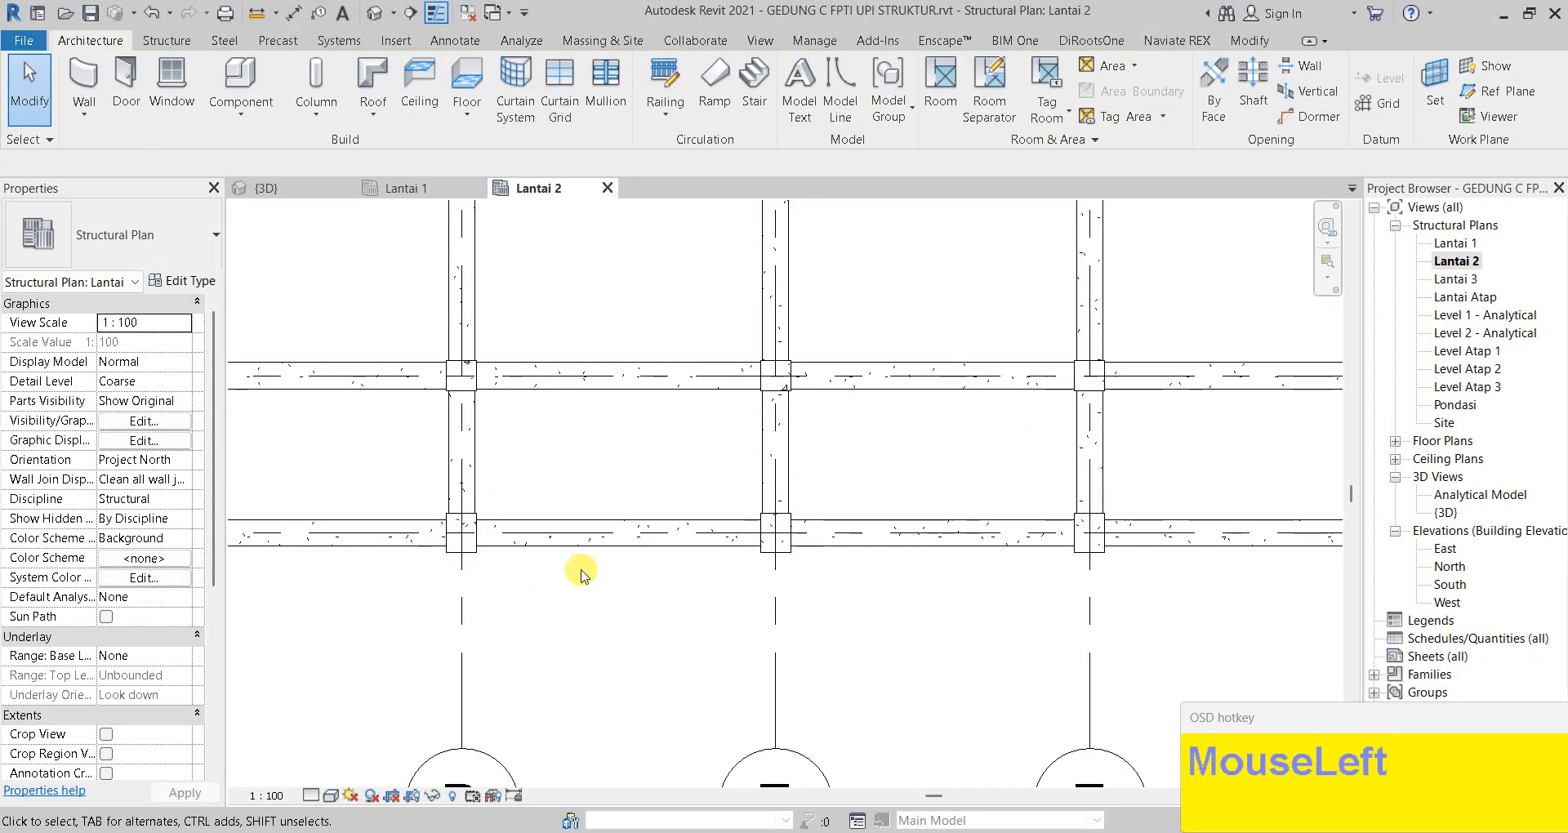
click(544, 549)
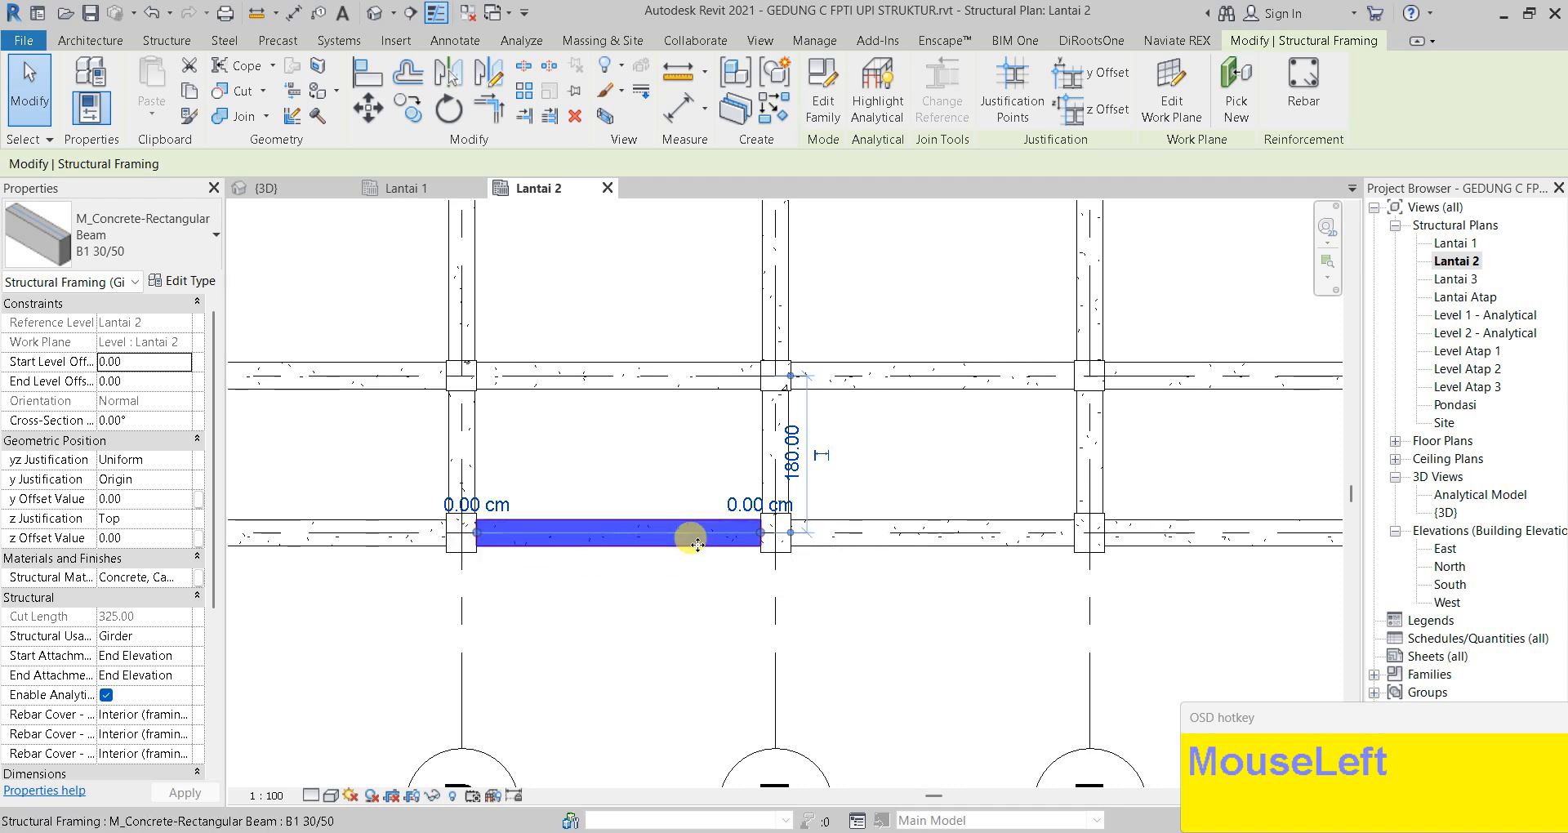
scroll(692, 497, up, 1)
middle_drag(558, 508, 652, 495)
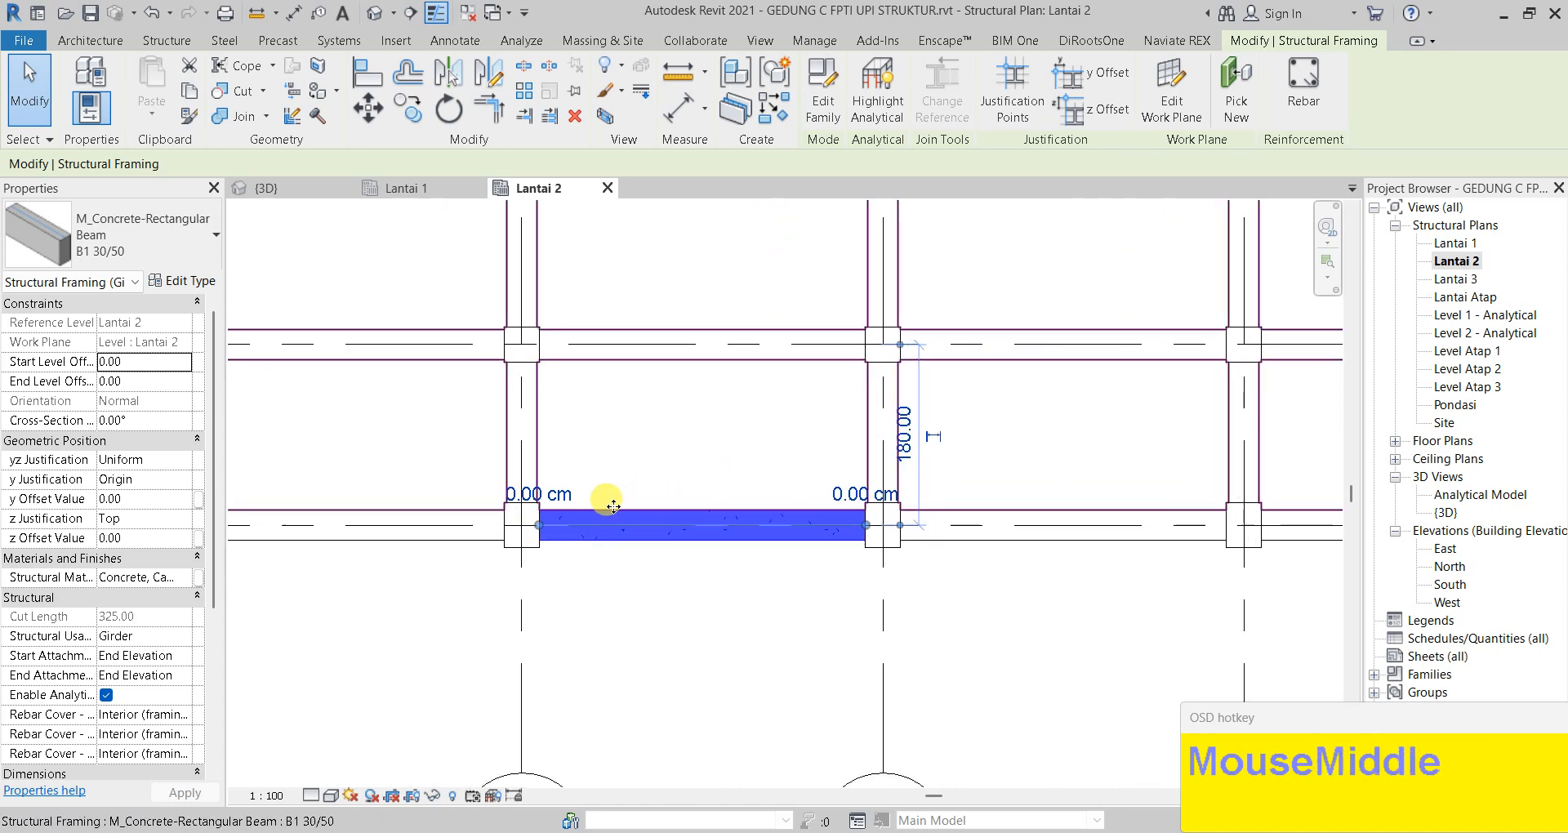
scroll(656, 552, up, 2)
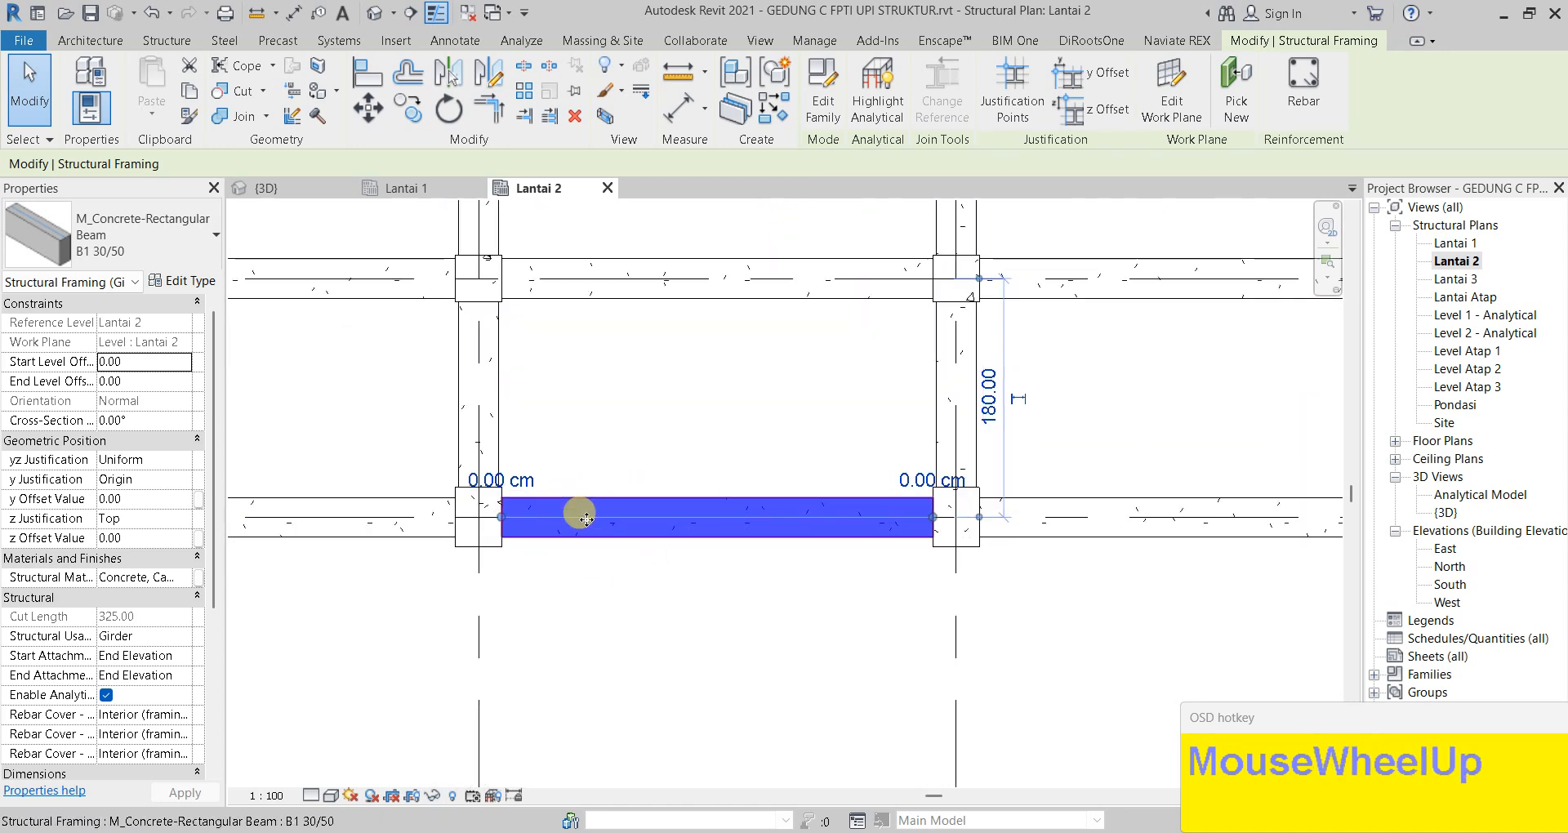
key(Escape)
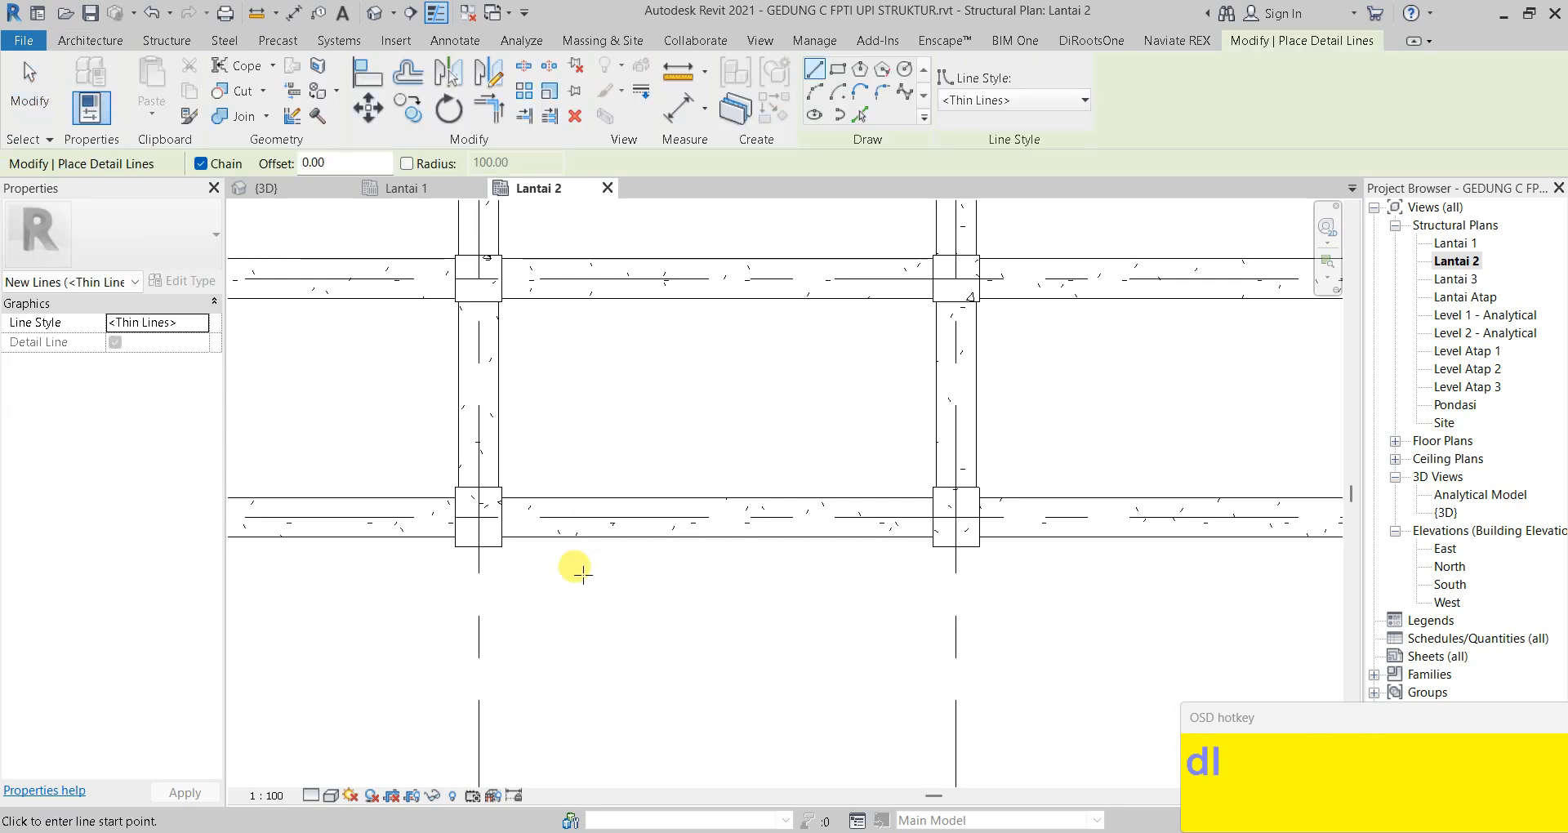
Add a 325 aligned dimension between the inner faces of the two columns, placed above the beam
scroll(515, 535, up, 2)
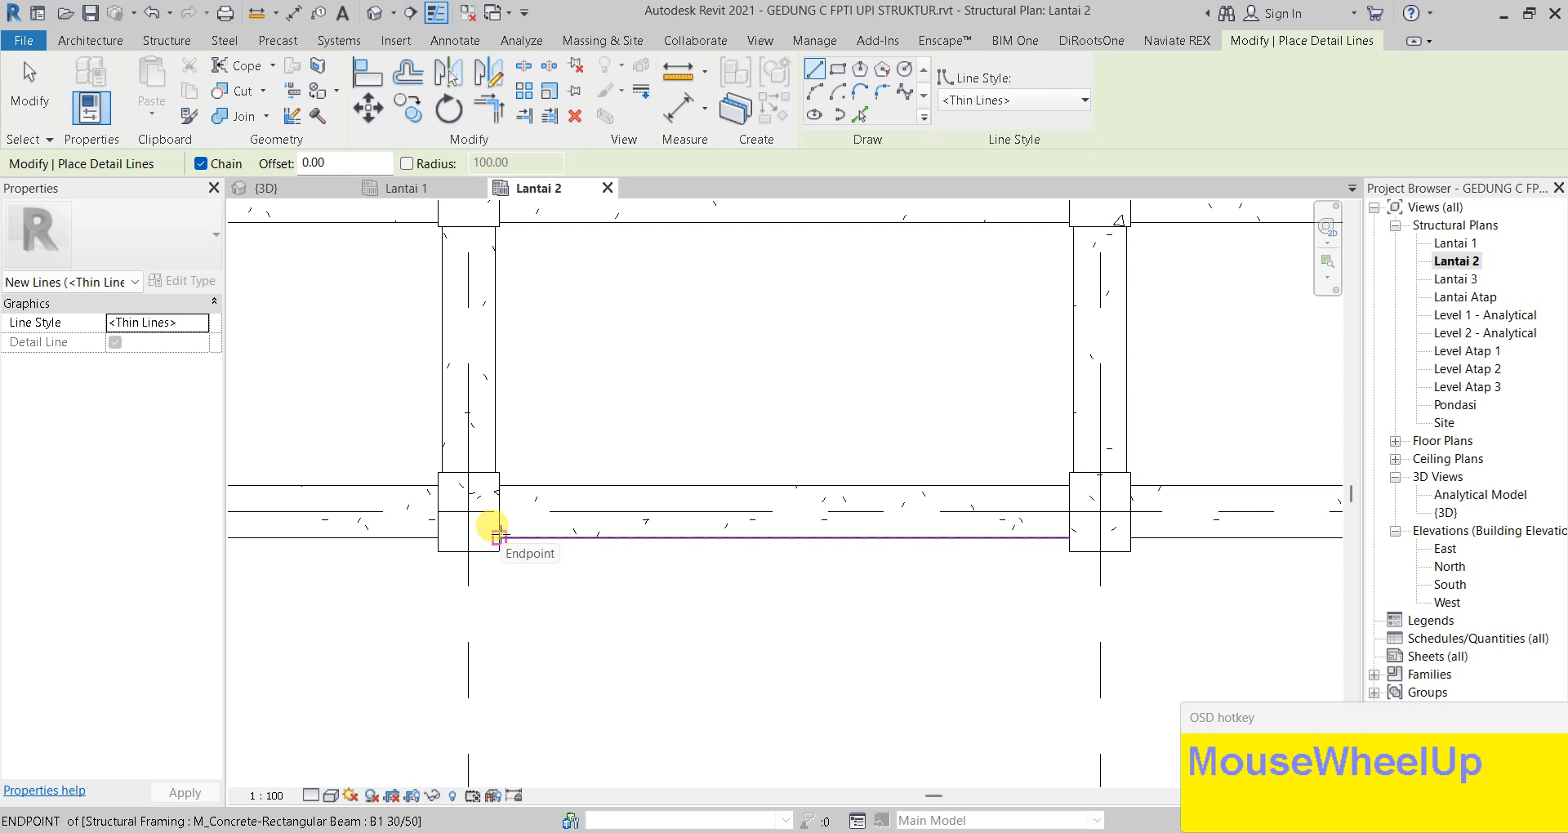
key(Escape)
key(Escape)
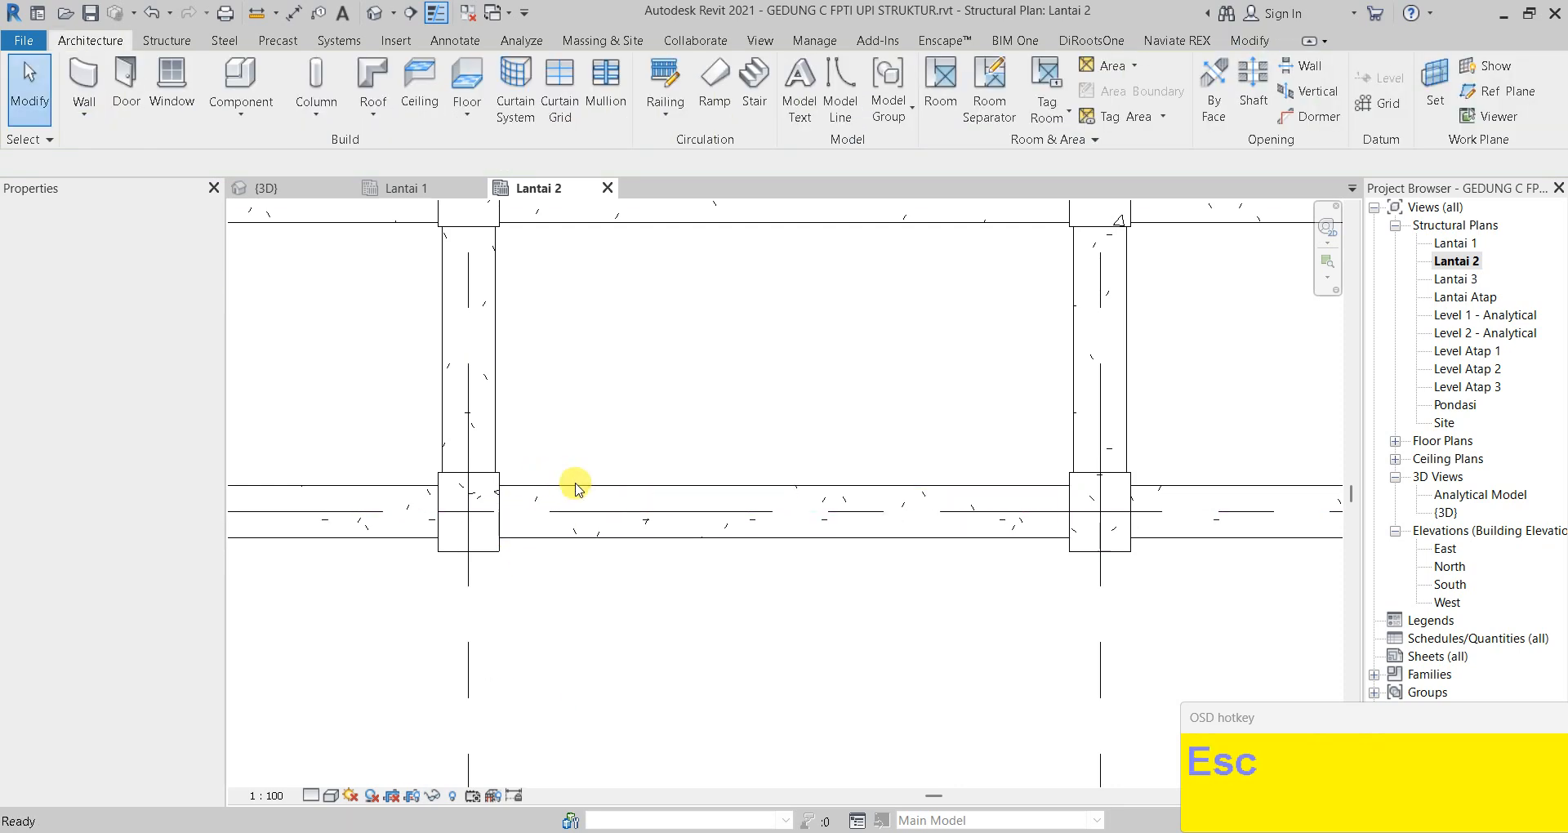
scroll(572, 488, down, 1)
key(d)
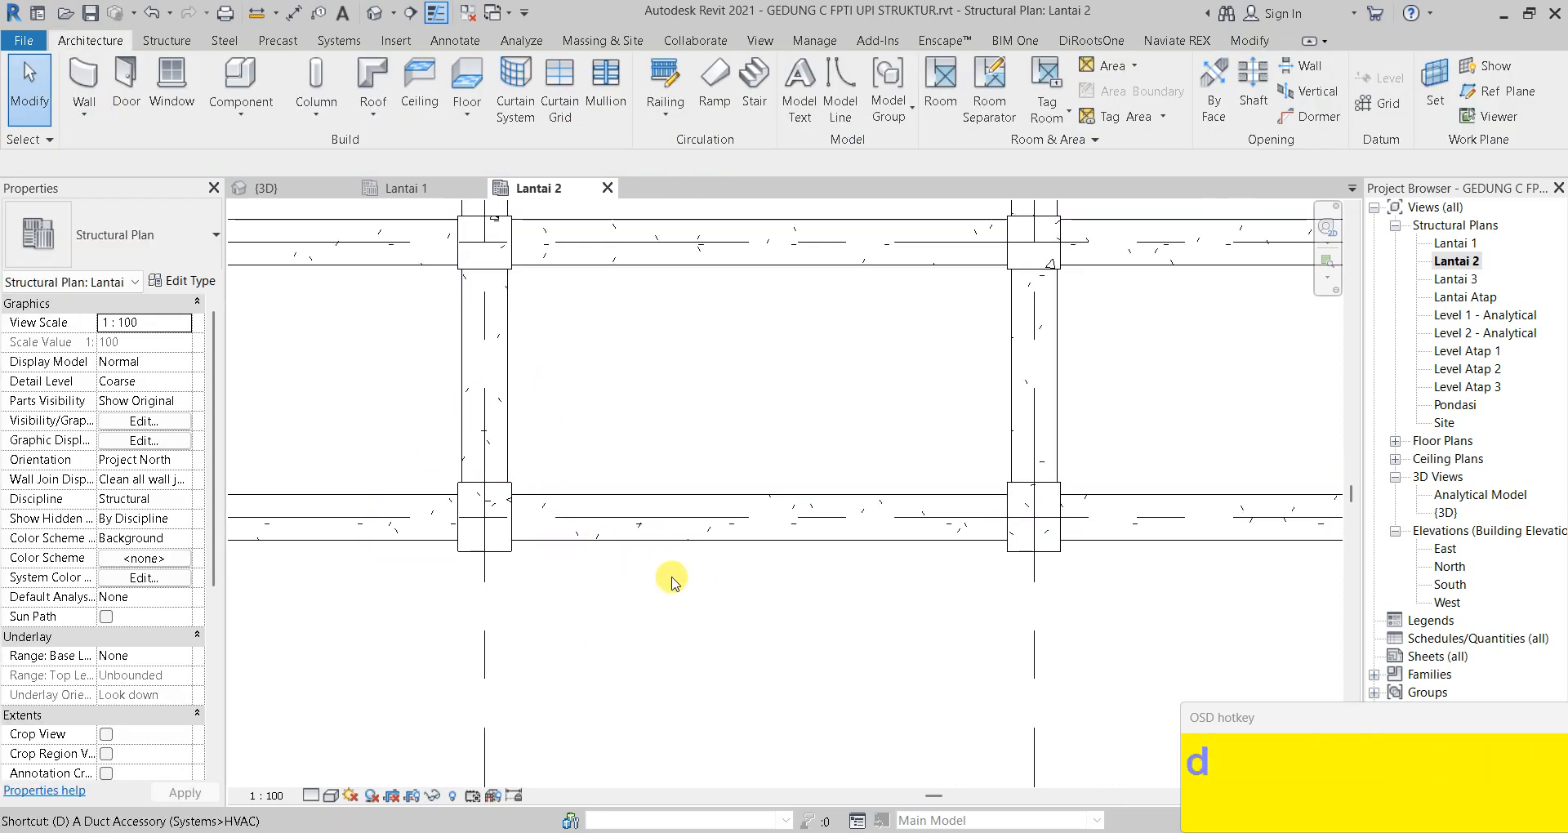
key(i)
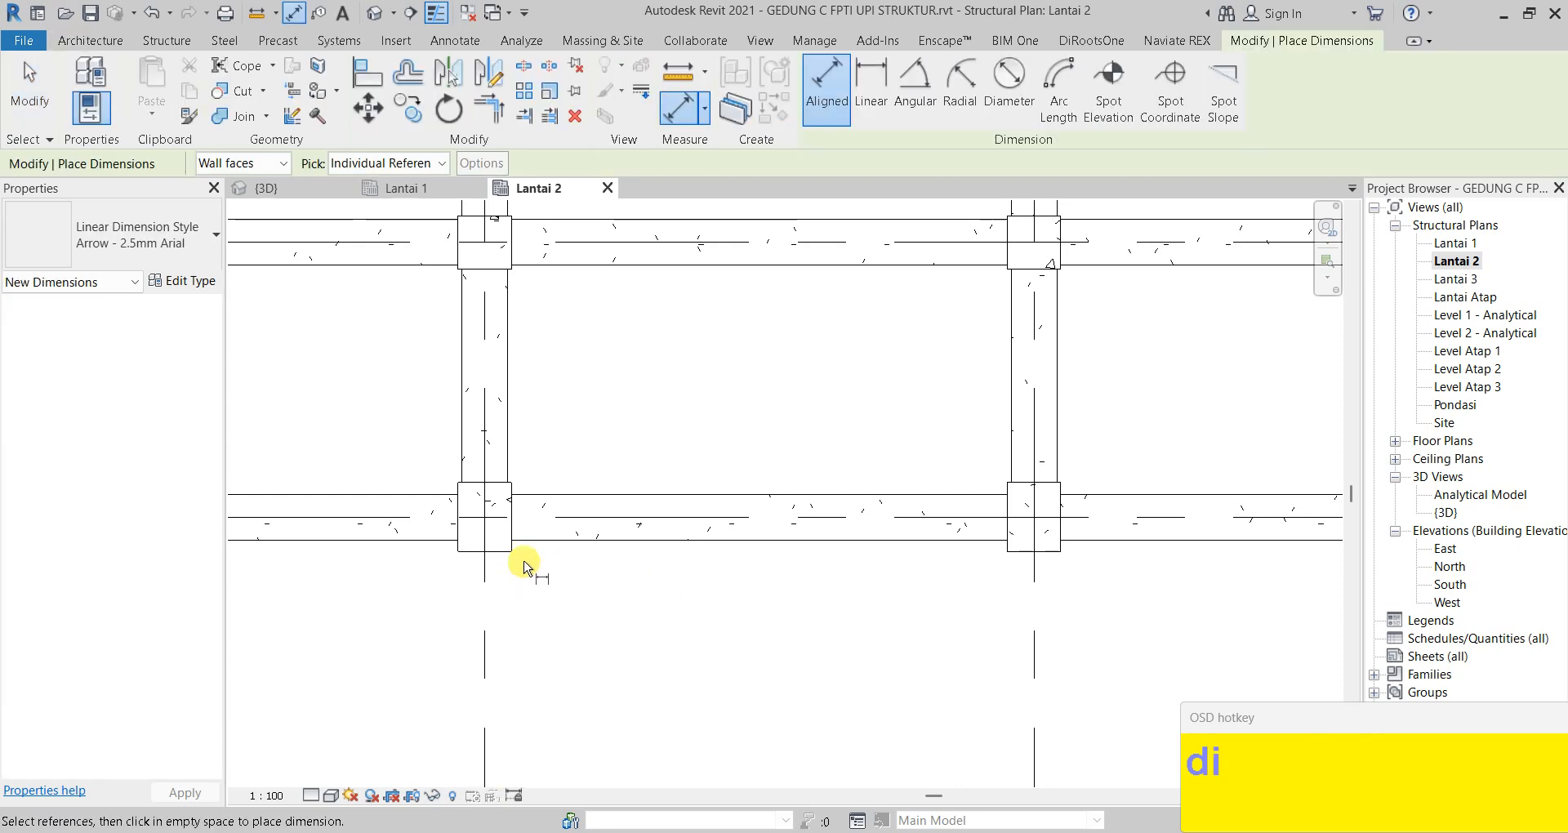
scroll(512, 529, up, 1)
click(510, 527)
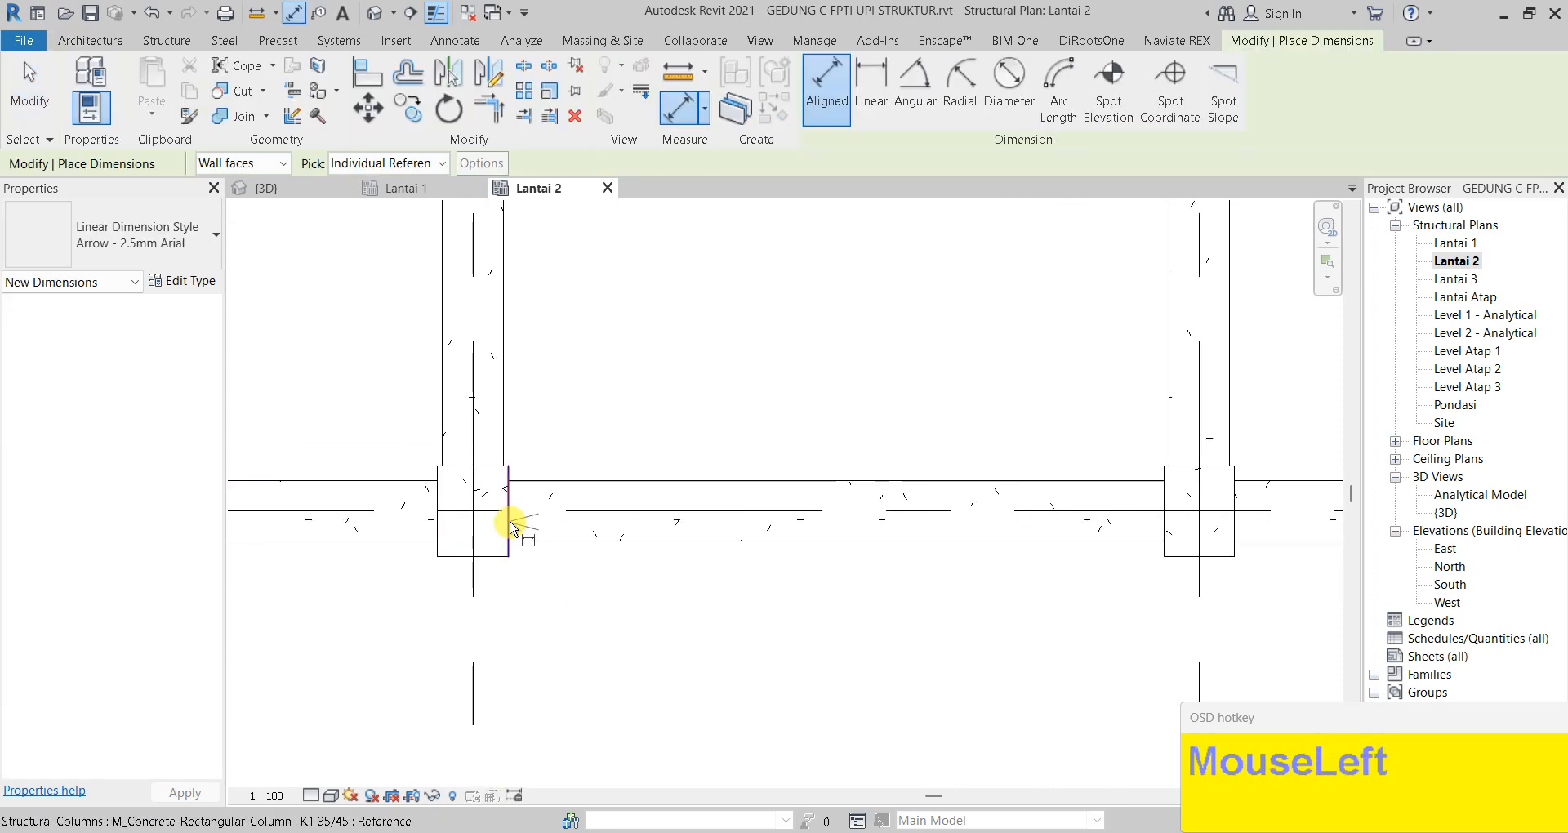
click(1168, 521)
click(1080, 358)
key(Escape)
key(Escape)
scroll(851, 406, down, 1)
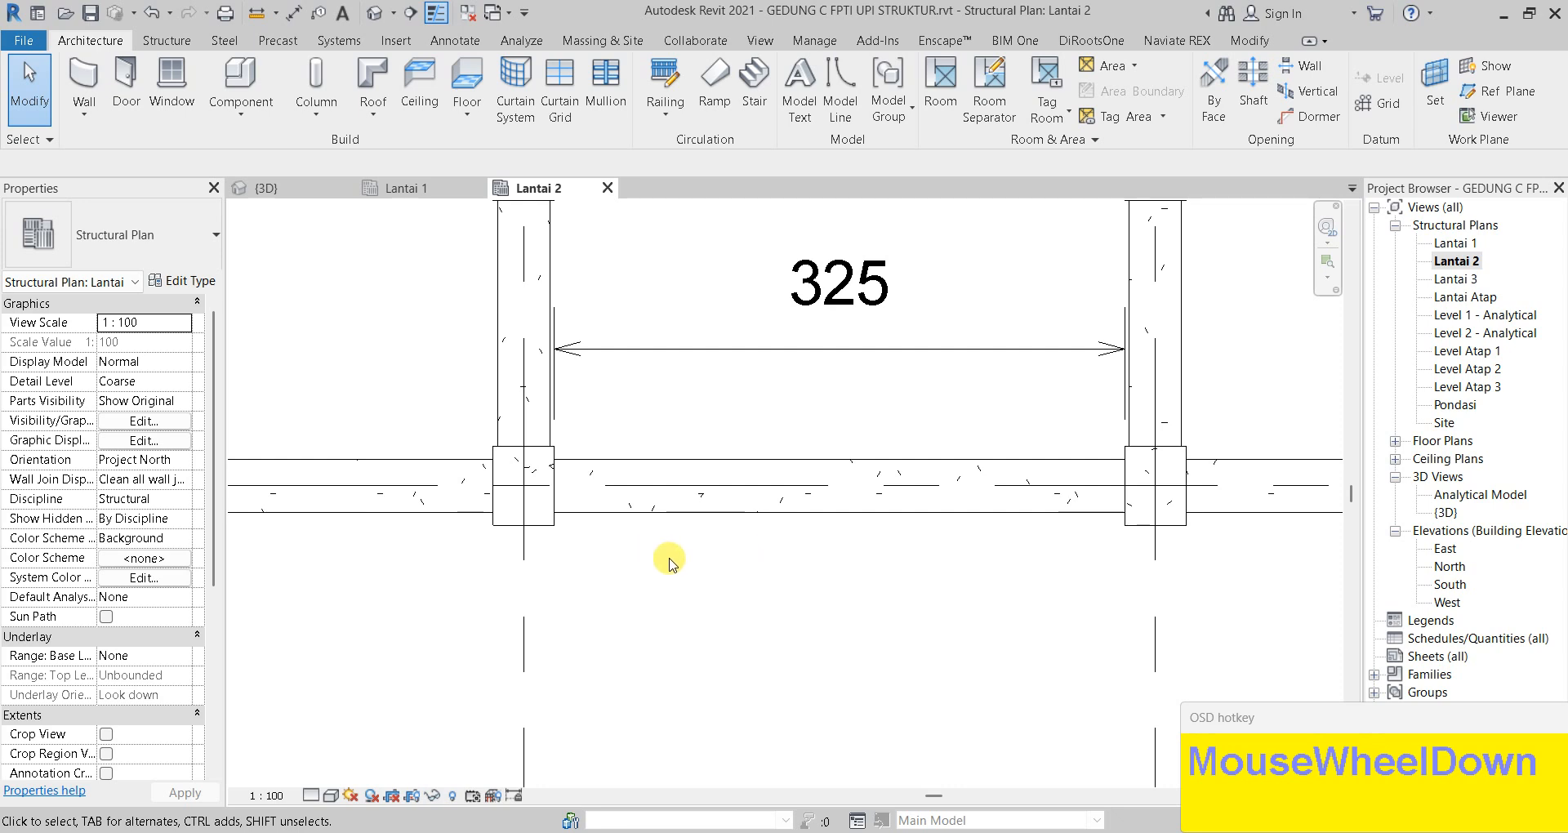
Draw a detail line 81.25 from the left column face, ending in a short cross line over the beam
key(d)
key(l)
click(554, 512)
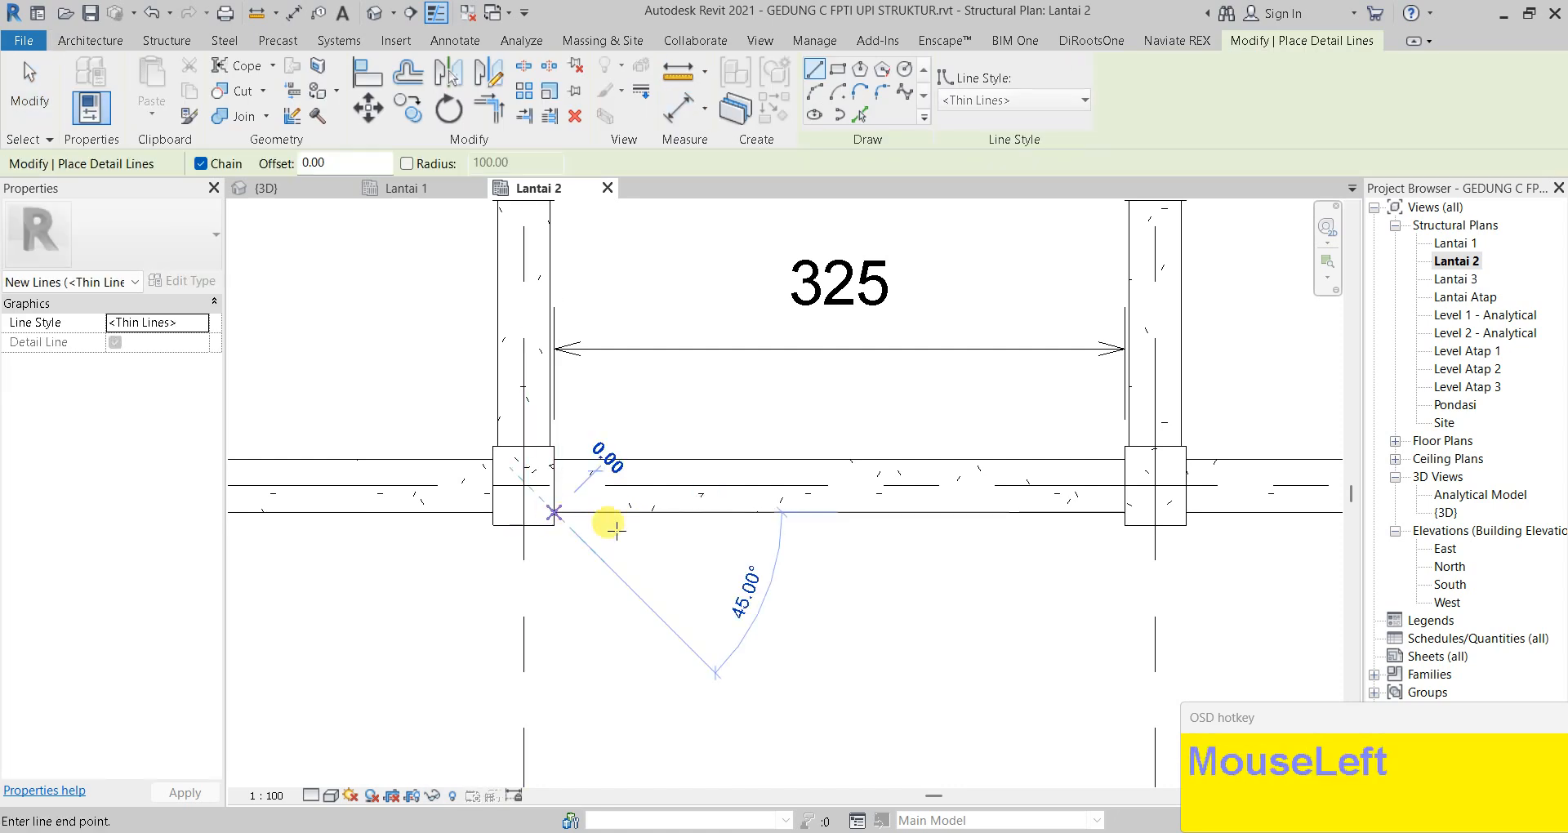
text(81.2)
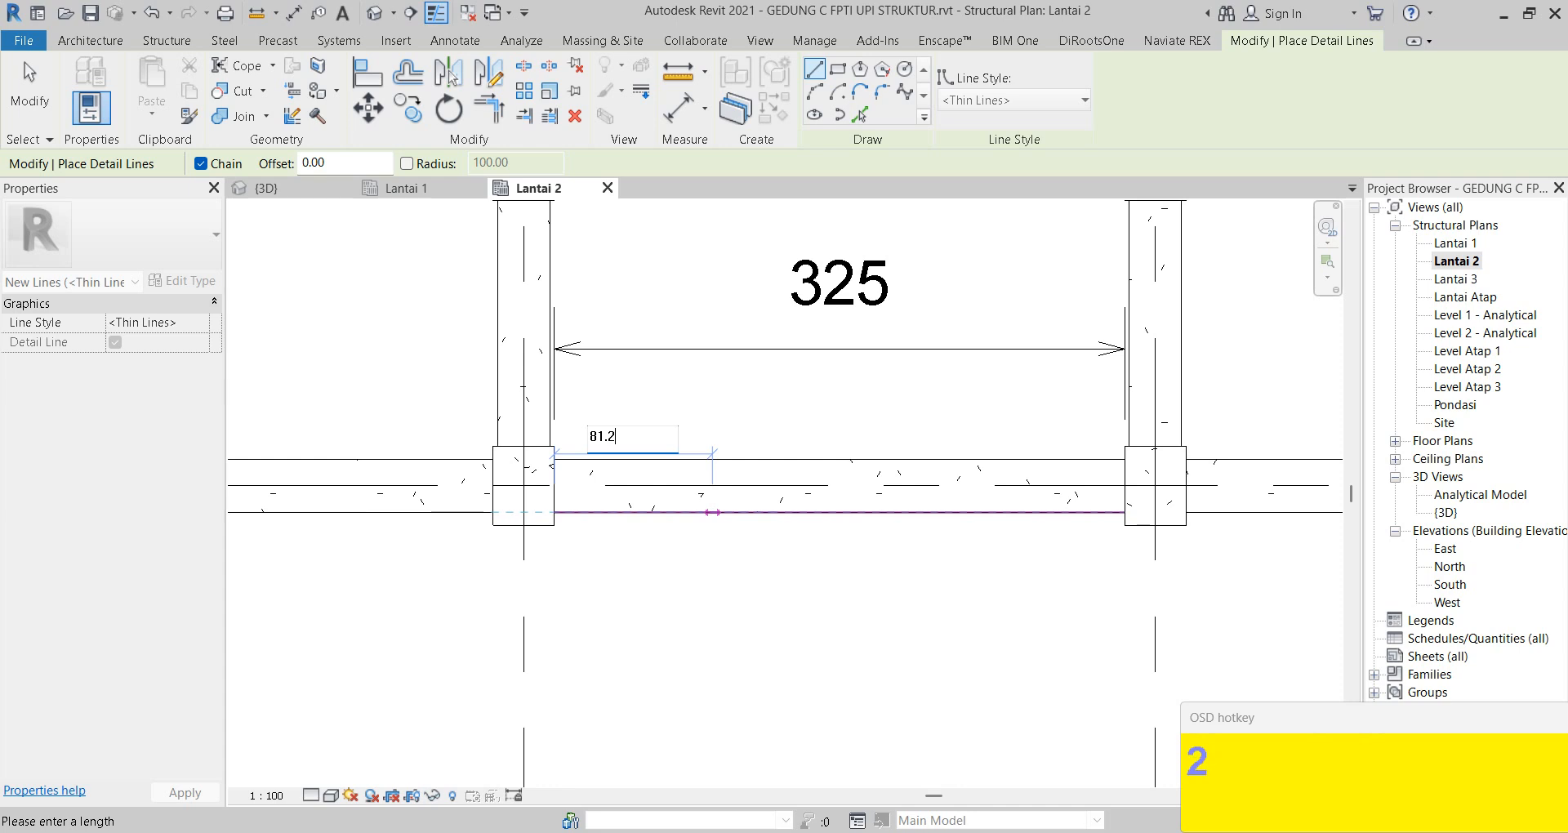
text(6)
key(BackSpace)
text(5)
key(Return)
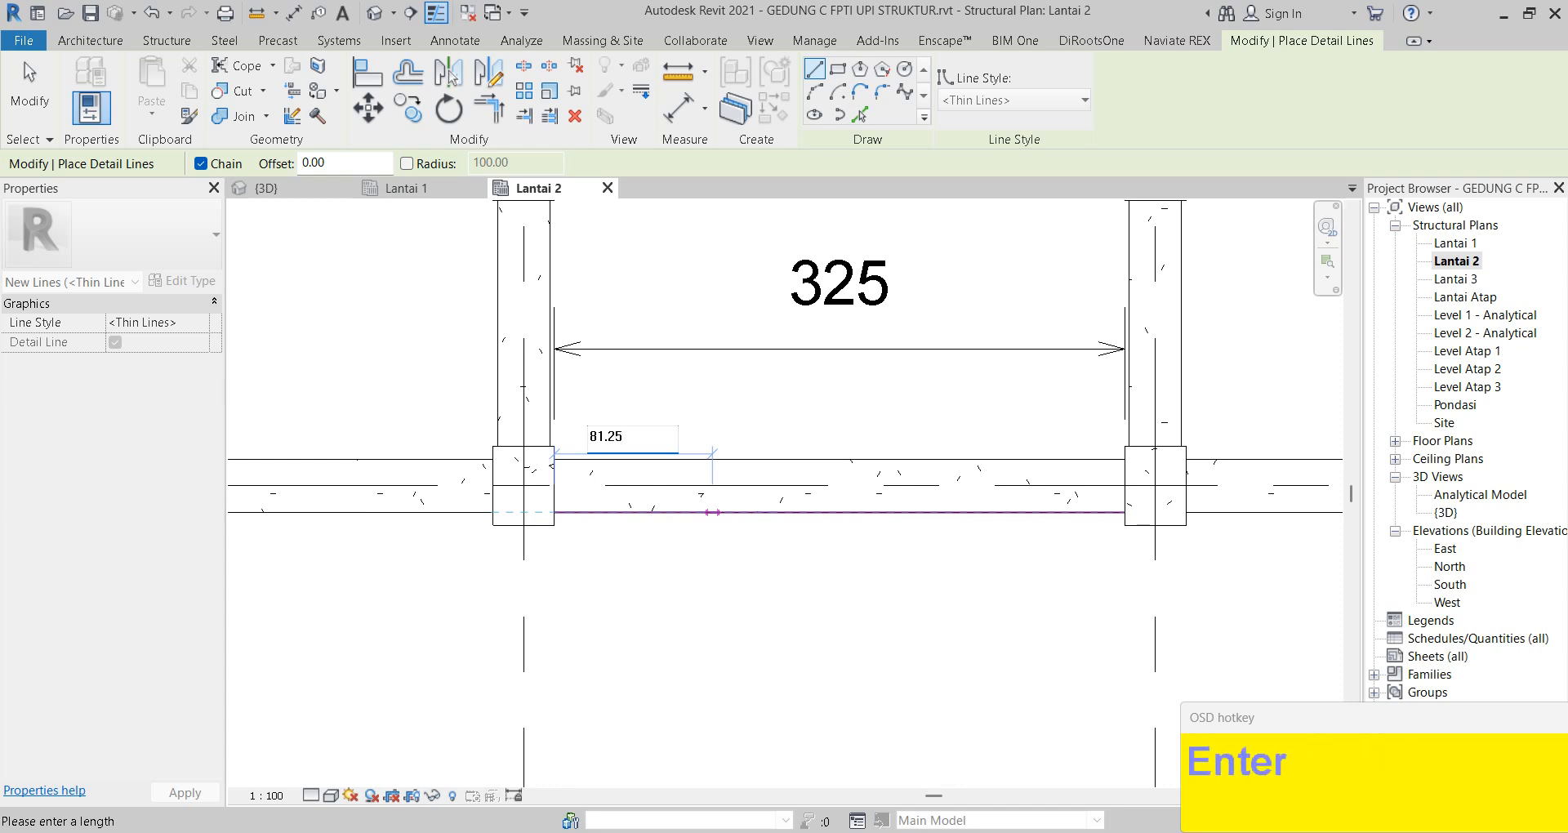
scroll(694, 437, up, 2)
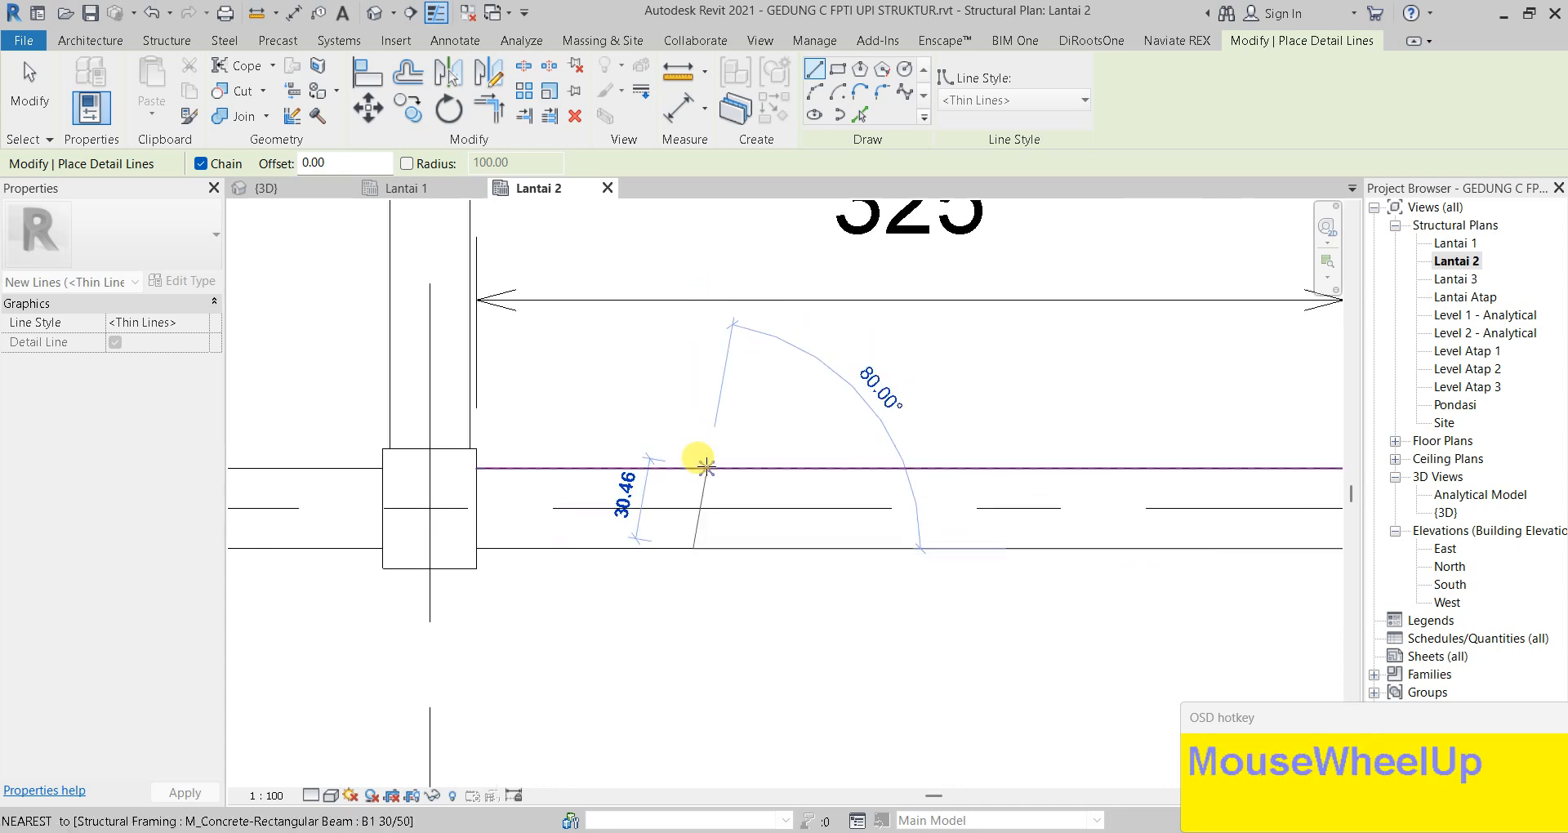
click(692, 468)
key(Escape)
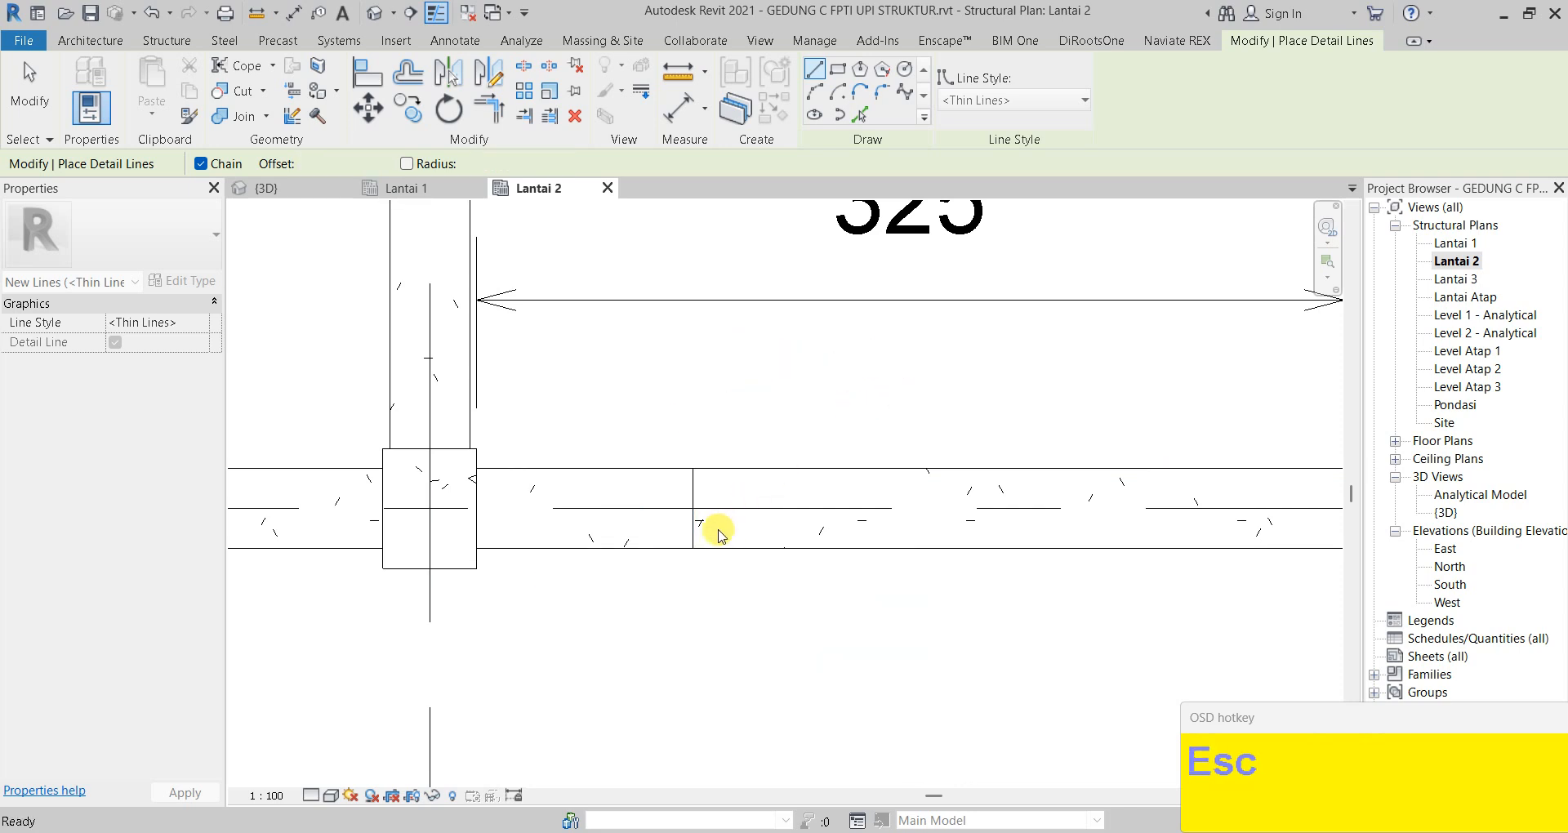
key(Escape)
Delete the helper detail lines and check the vertical 30.00 cross line
click(948, 532)
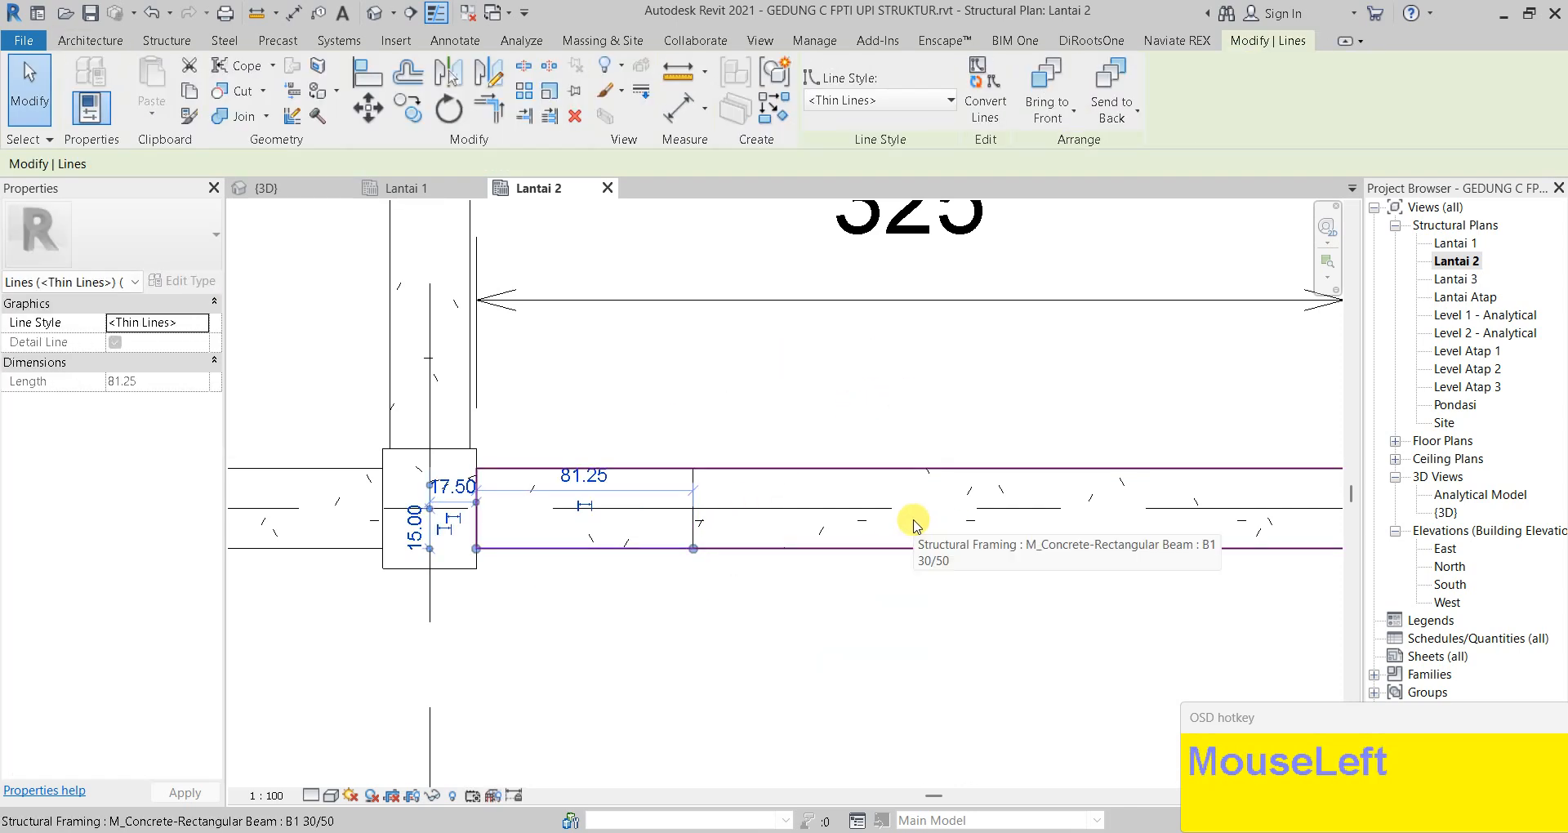
key(Delete)
key(Escape)
scroll(629, 484, down, 2)
click(687, 503)
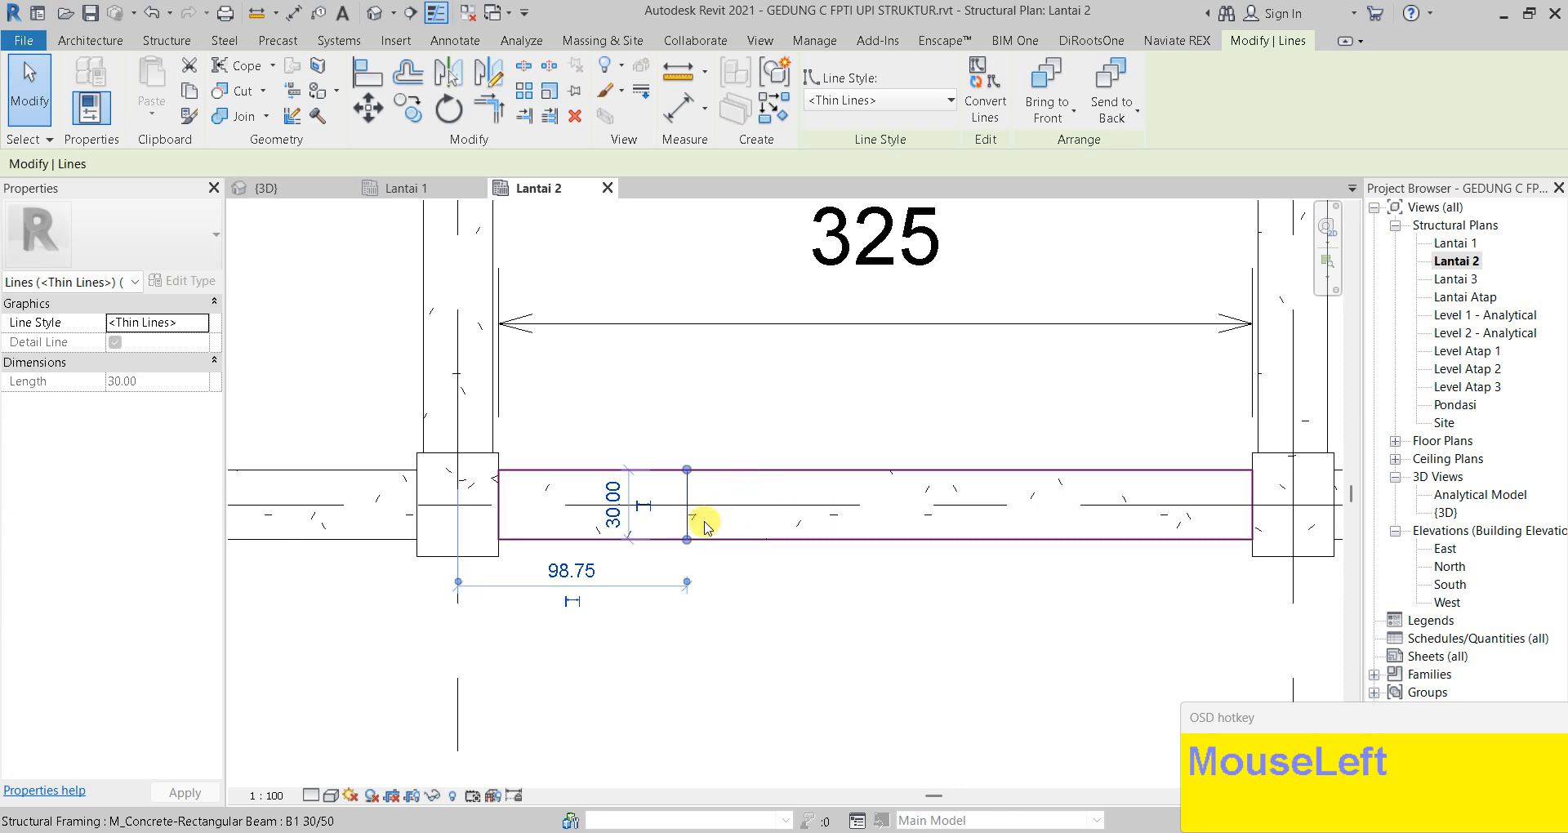
key(Escape)
Measure from the column face to the cross line with a trial aligned dimension, then cancel it
key(d)
key(i)
click(520, 529)
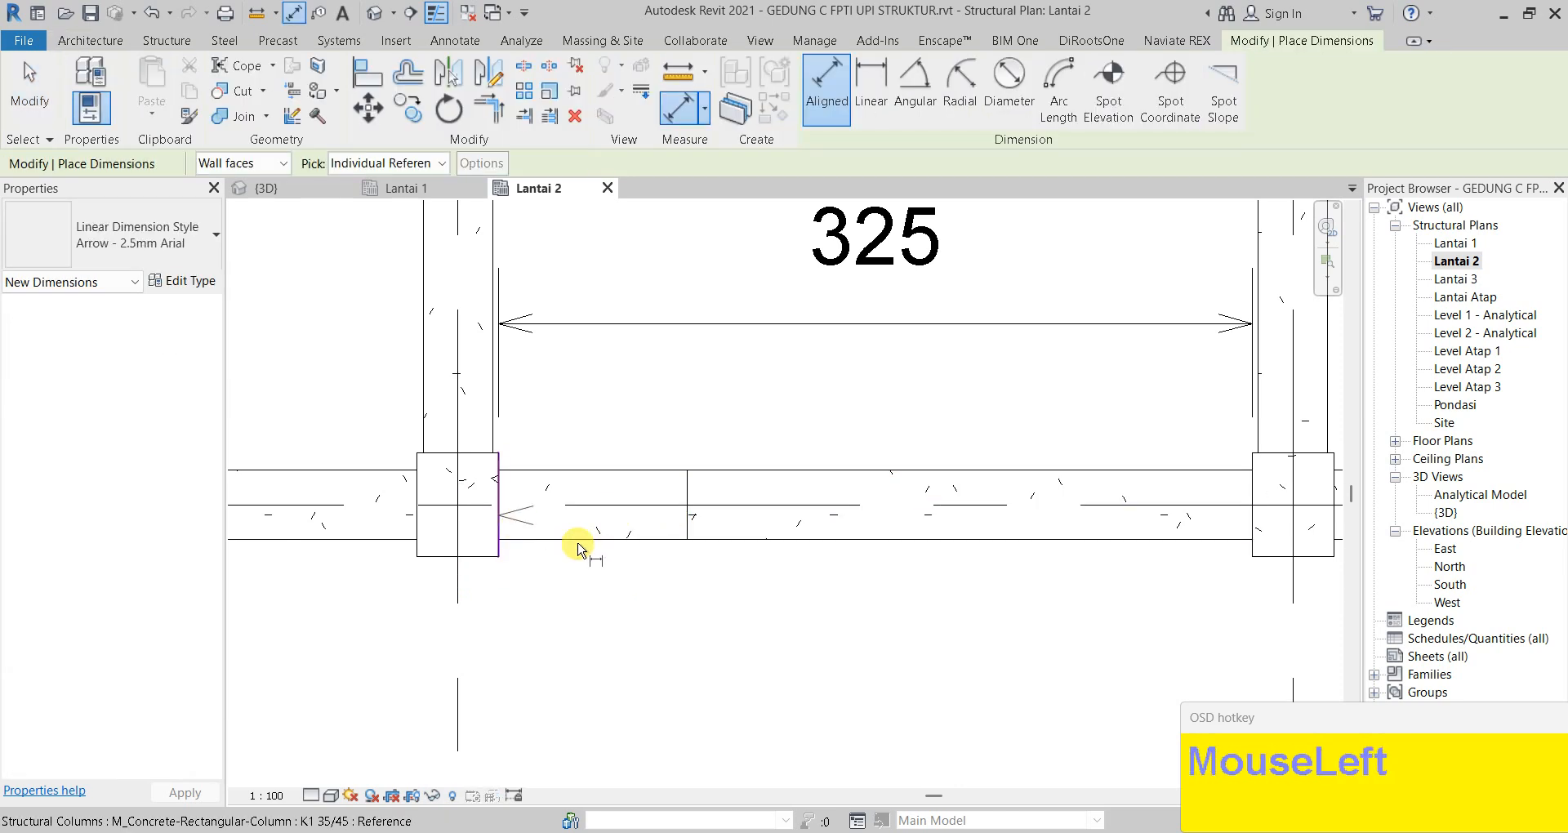
click(687, 525)
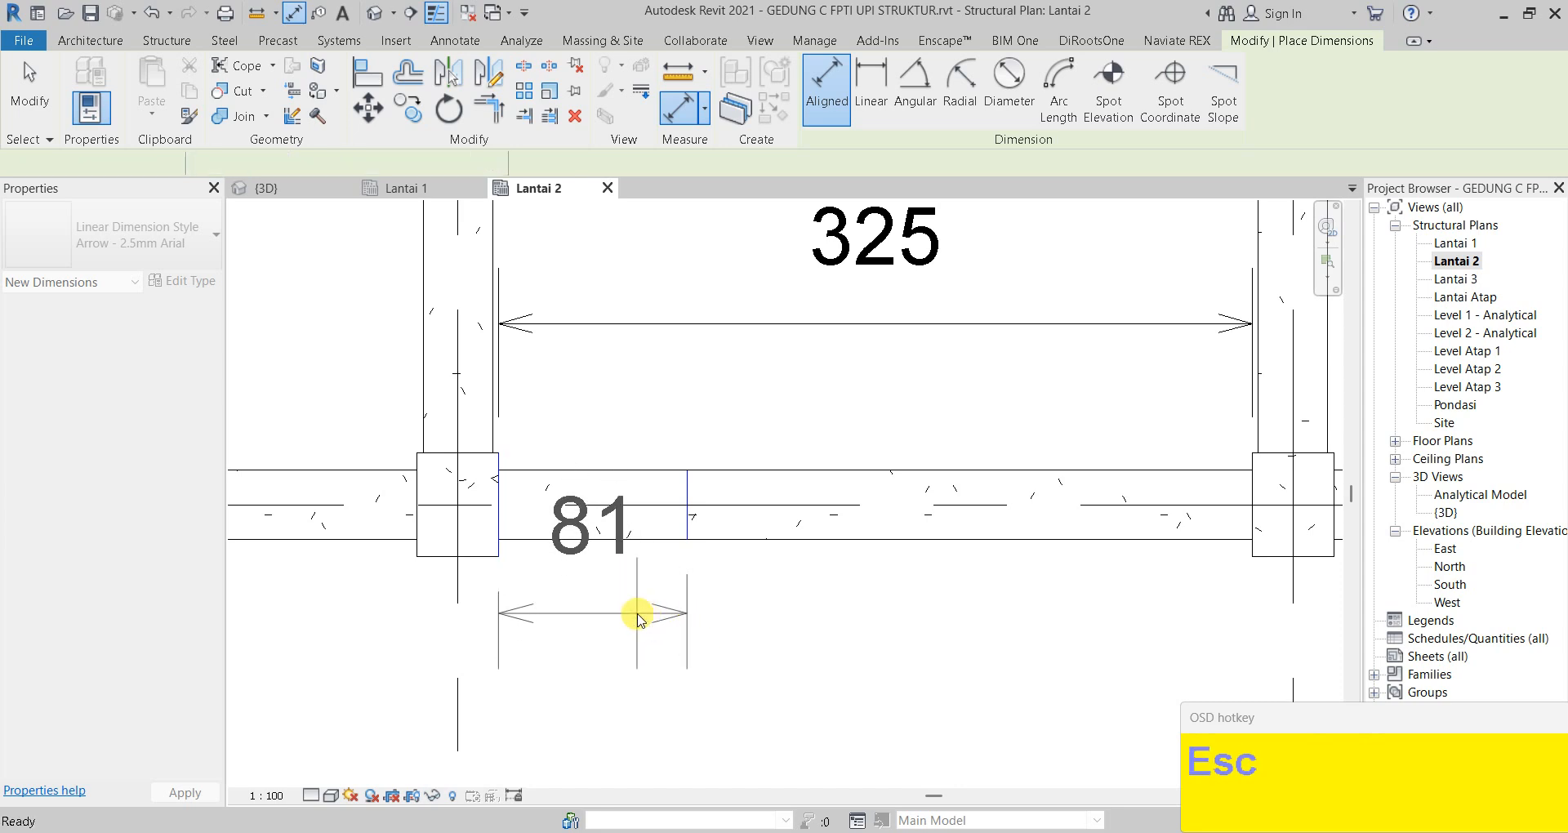
key(Escape)
key(Escape)
Mirror the cross line with DM about an axis drawn at the beam midpoint
click(846, 540)
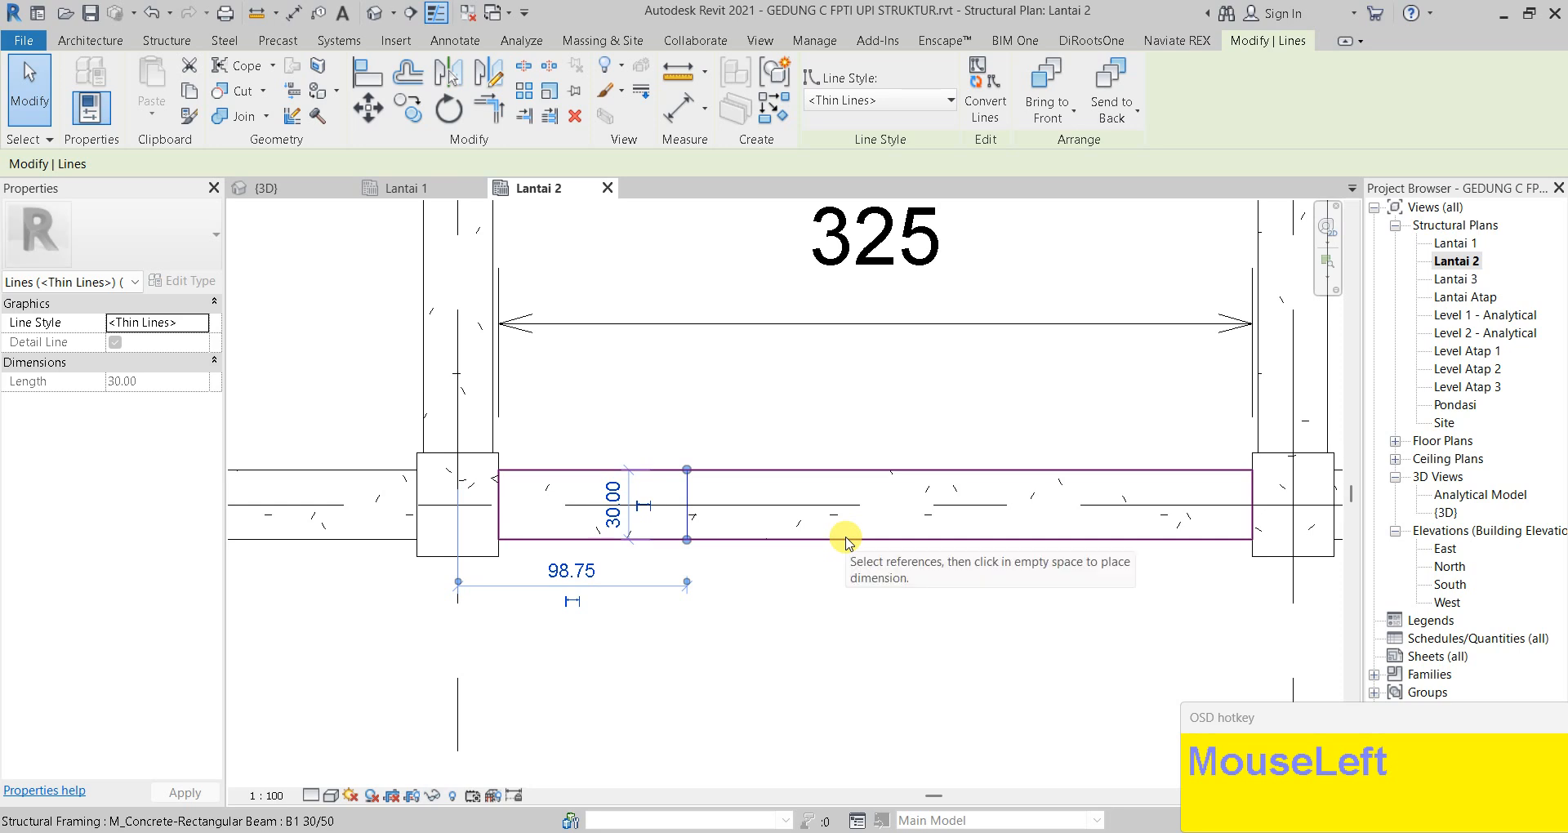
key(d)
key(m)
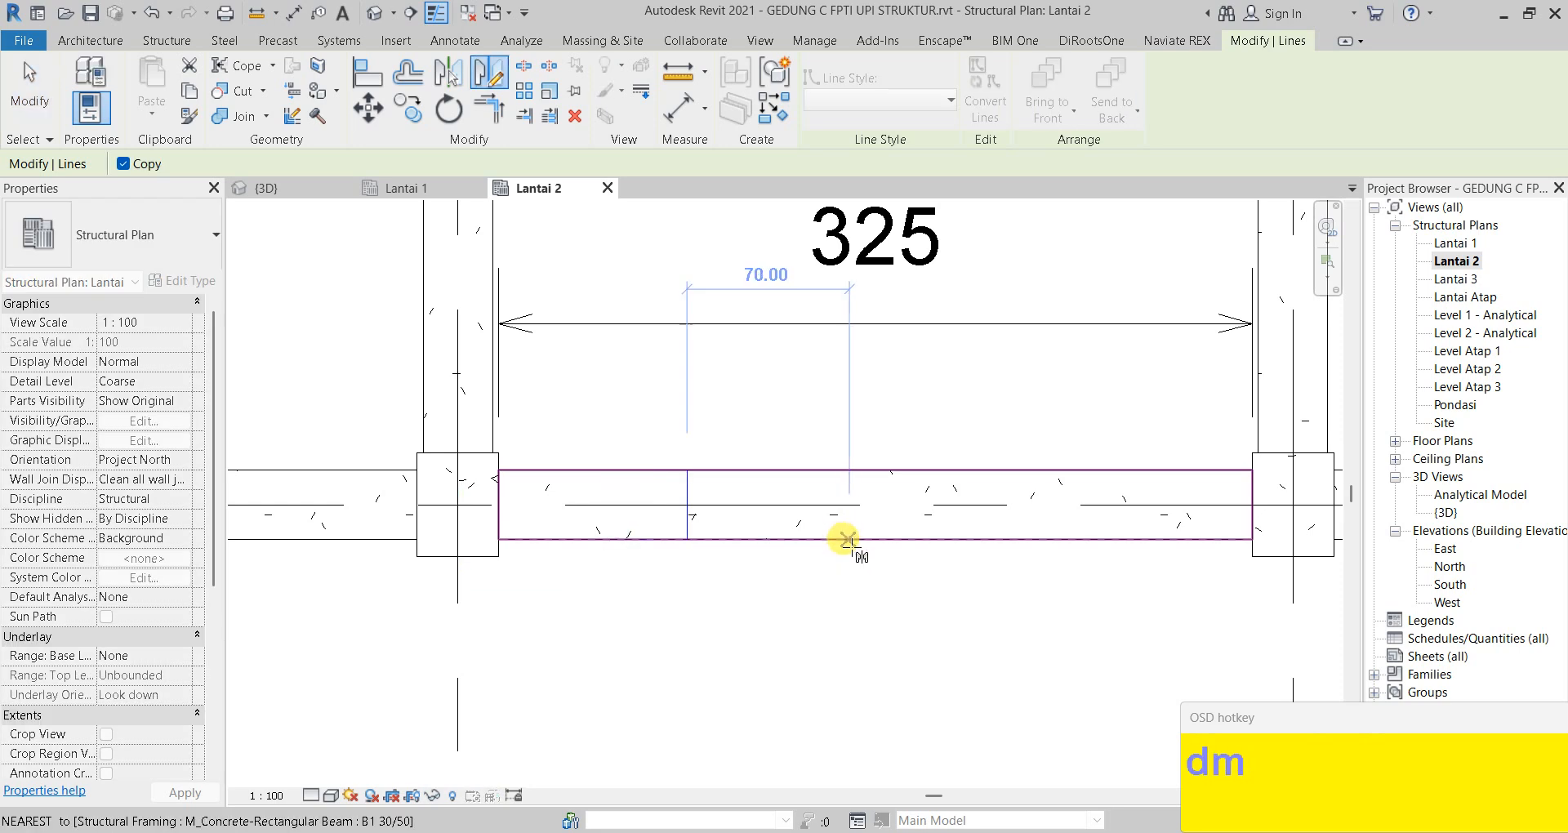
click(873, 541)
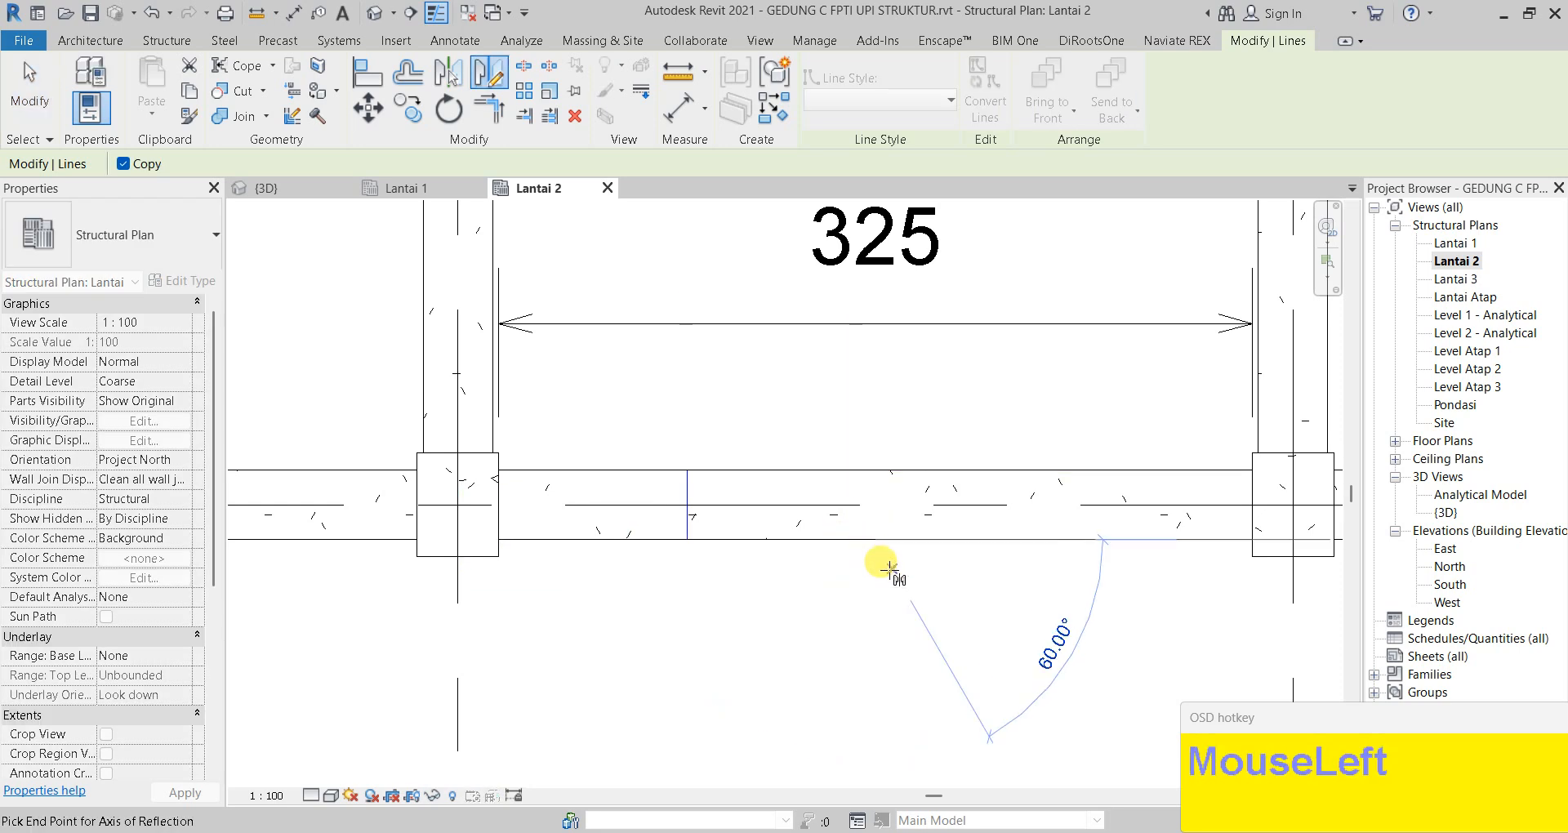
click(871, 593)
key(Escape)
scroll(1029, 568, down, 1)
scroll(747, 550, down, 1)
key(Escape)
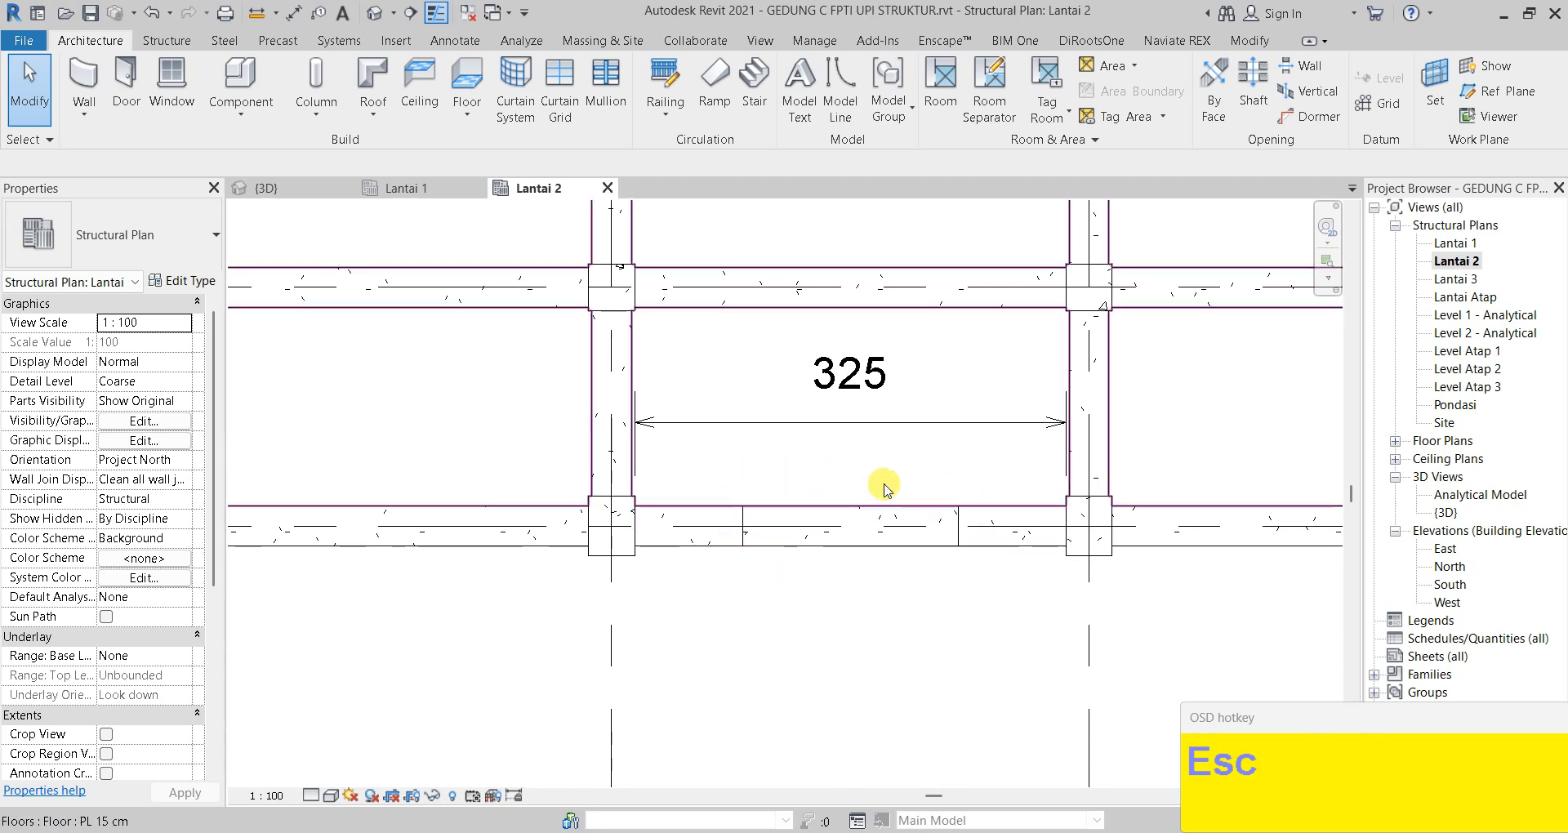
Draw a Detail-type section across beam B1 near its left end
scroll(731, 562, up, 1)
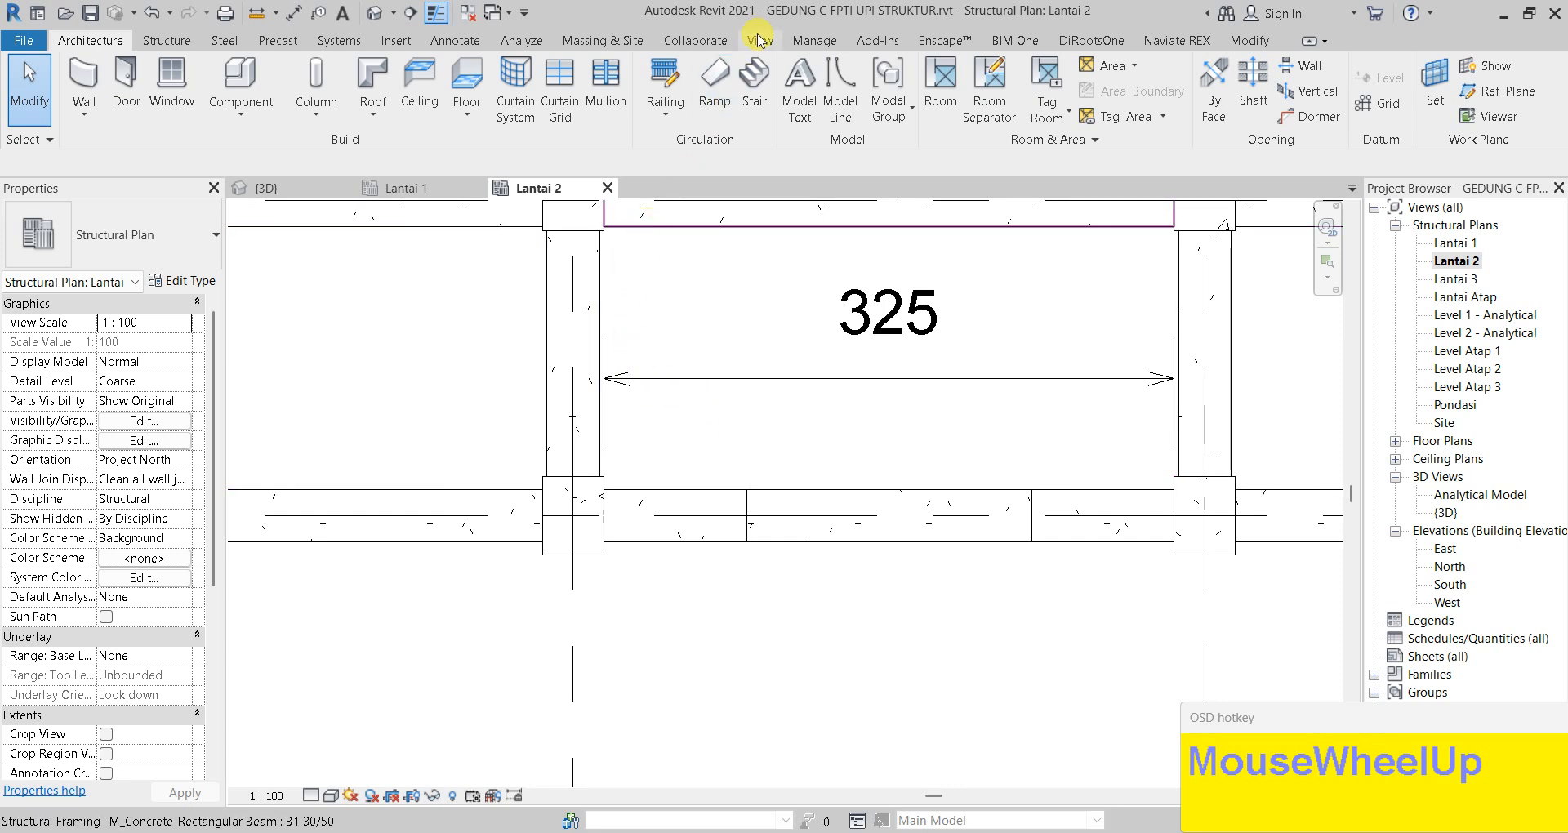
click(759, 41)
click(624, 82)
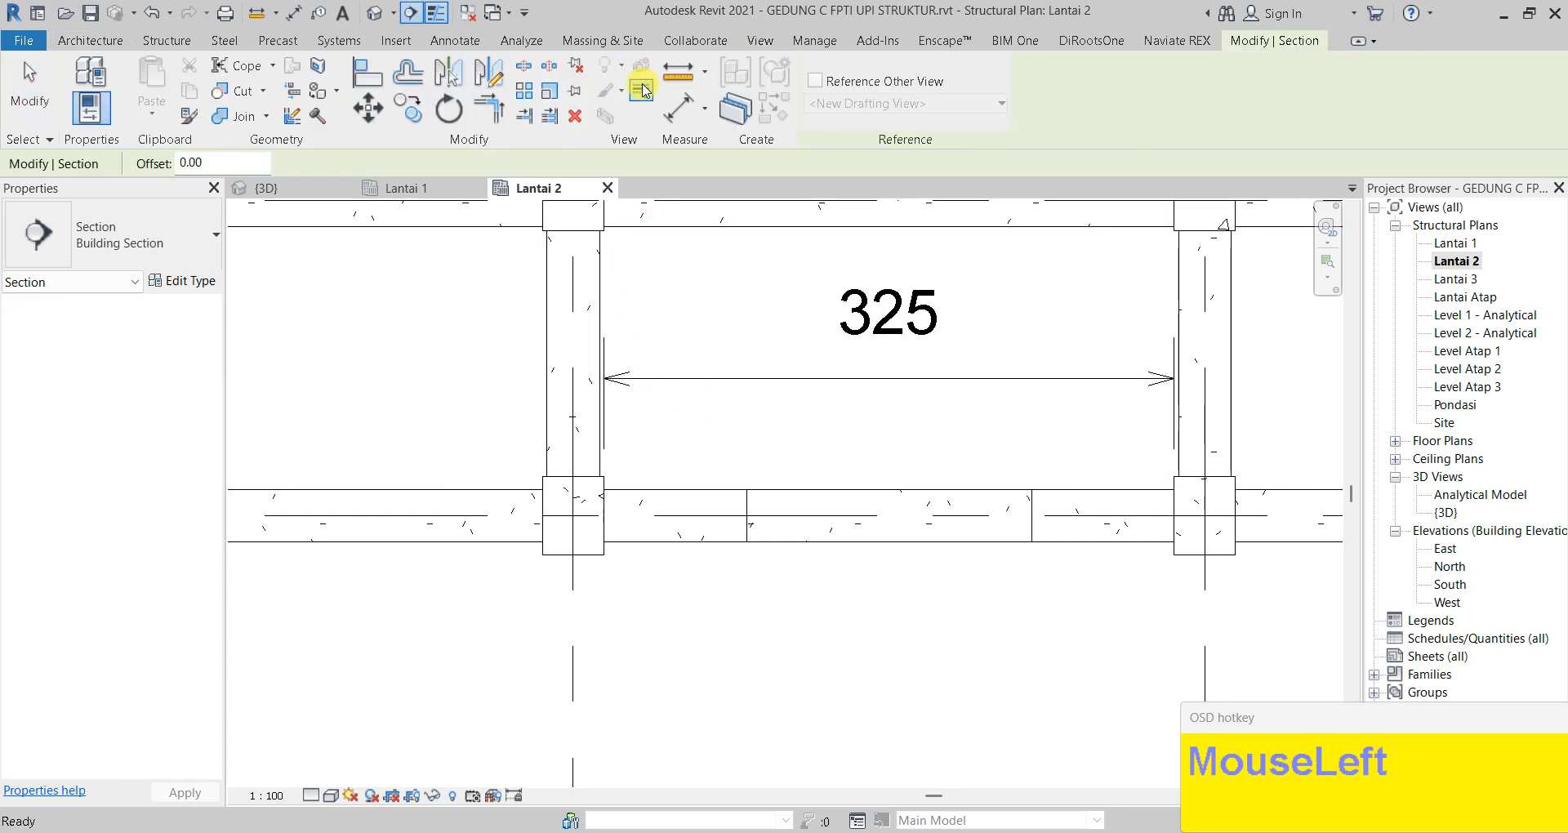
click(155, 249)
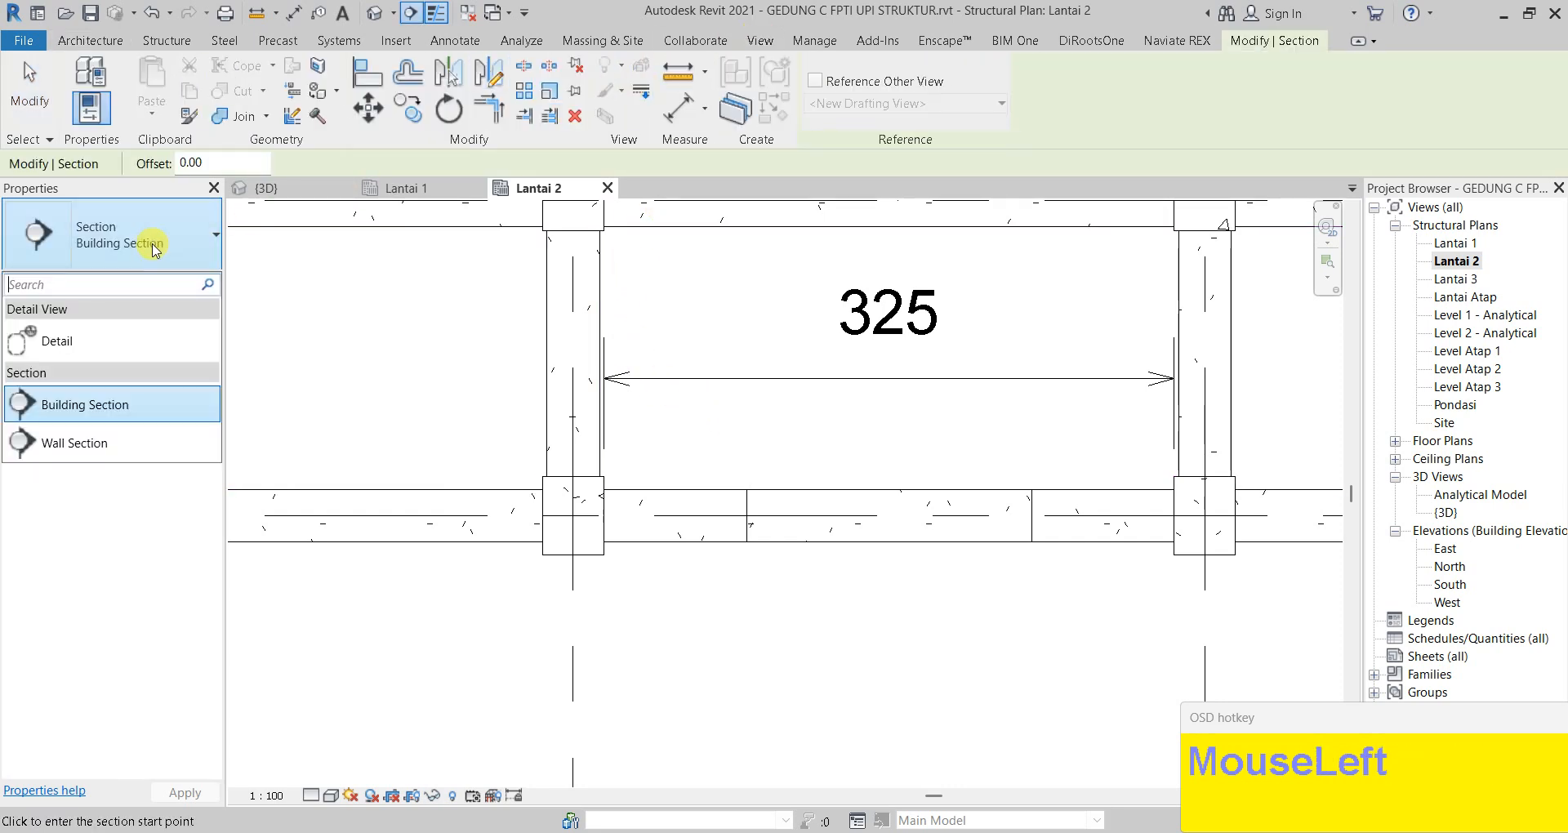
click(105, 344)
click(648, 396)
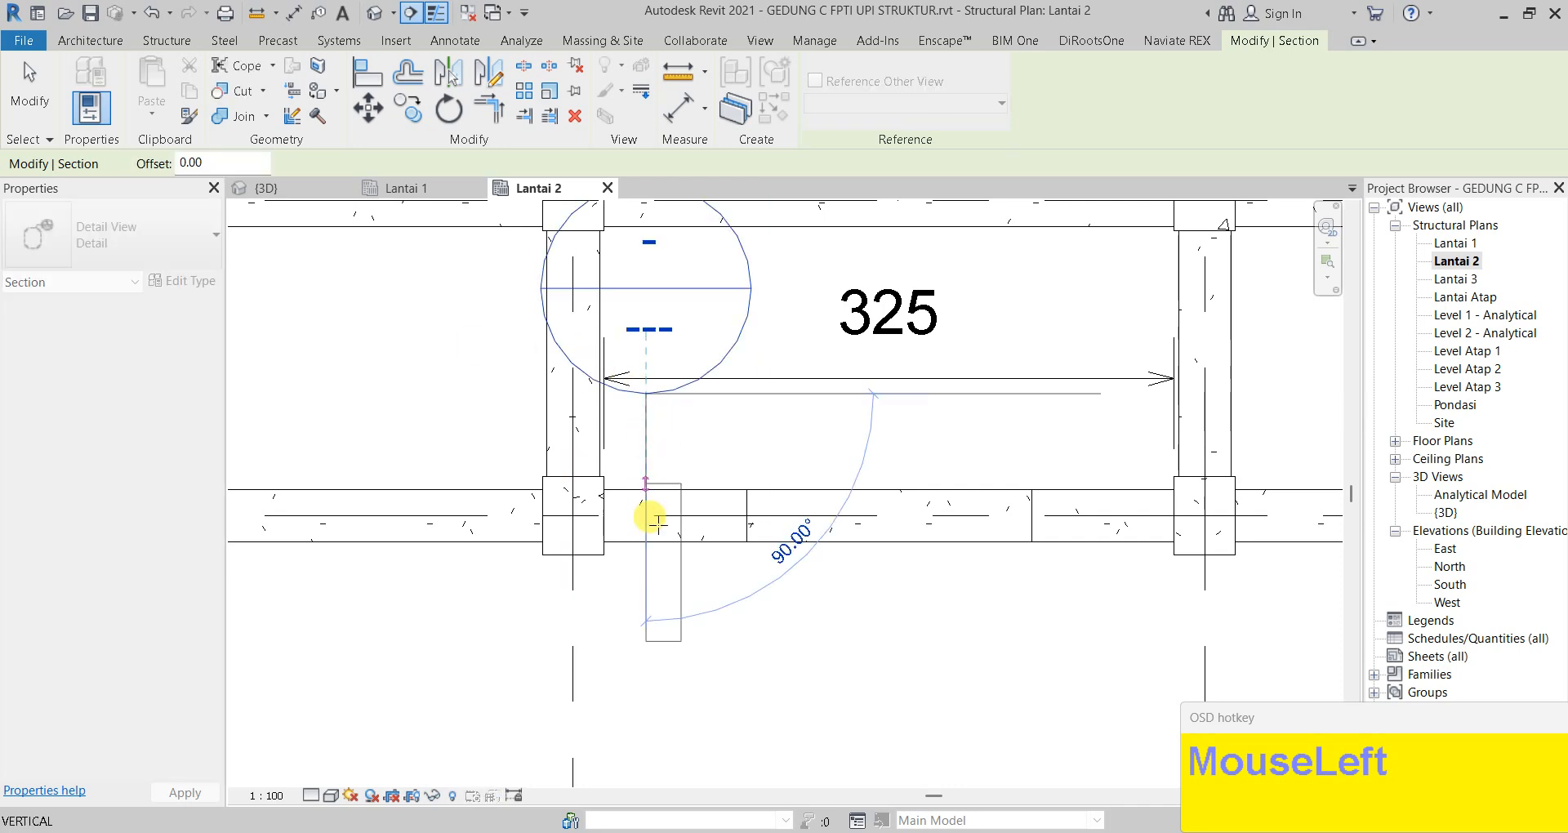
click(646, 612)
key(Escape)
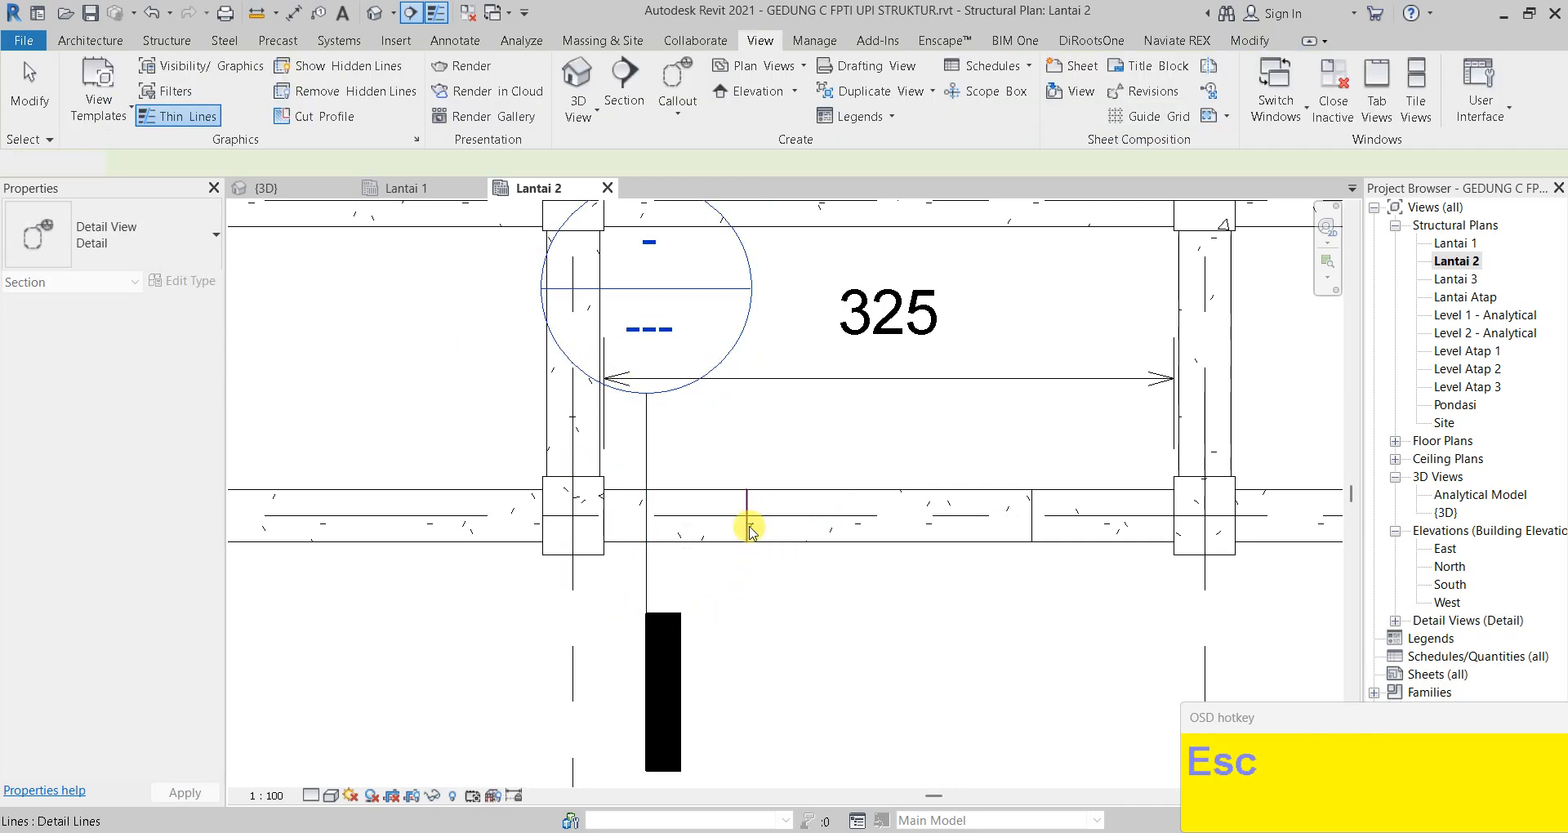
Shrink the section's view depth and go to the new Detail 0 view
click(648, 491)
drag(753, 503, 705, 504)
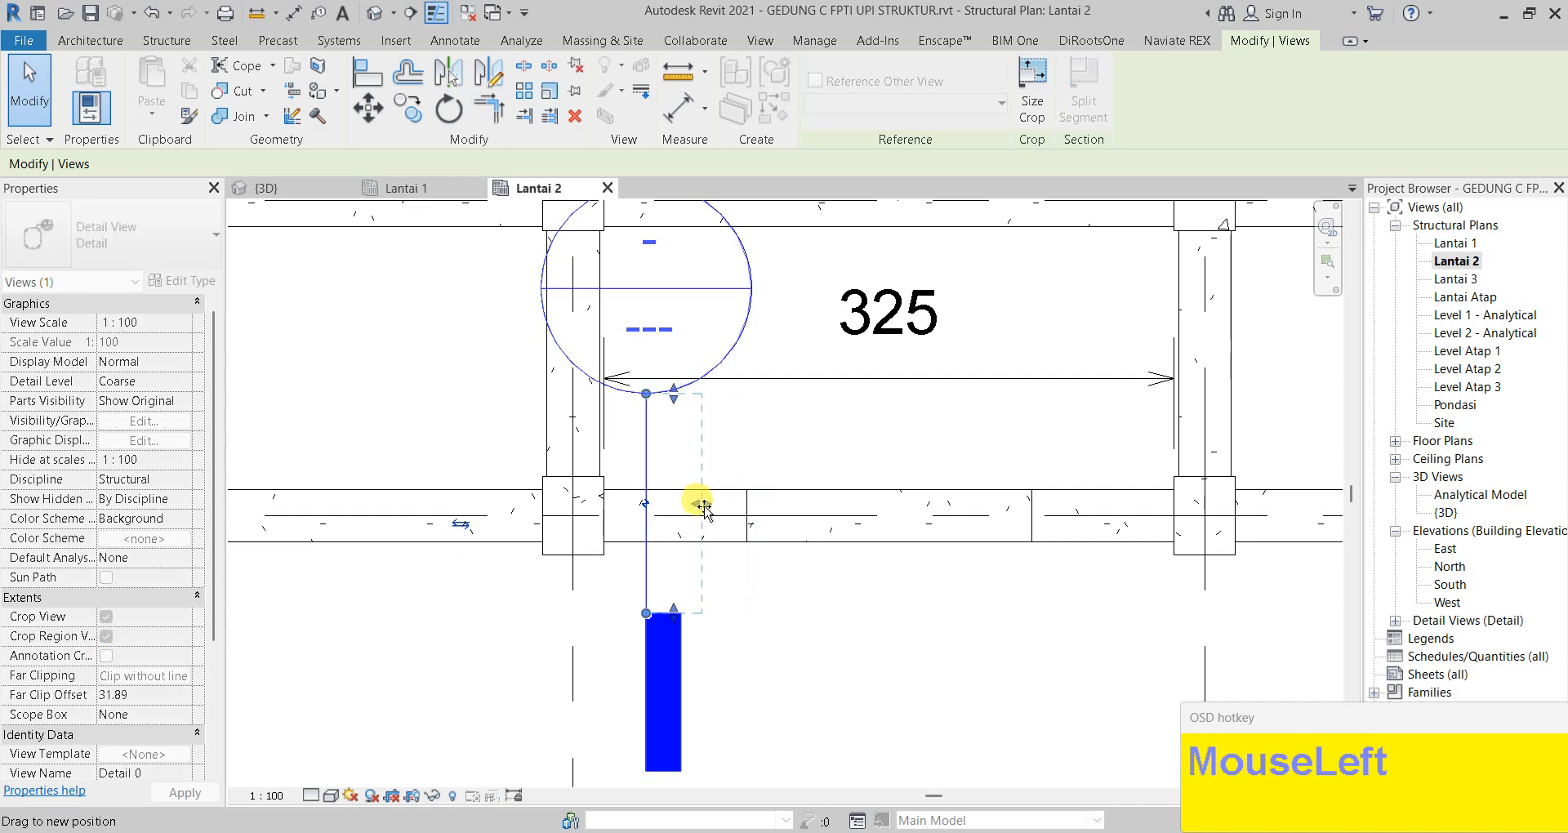
right_click(650, 574)
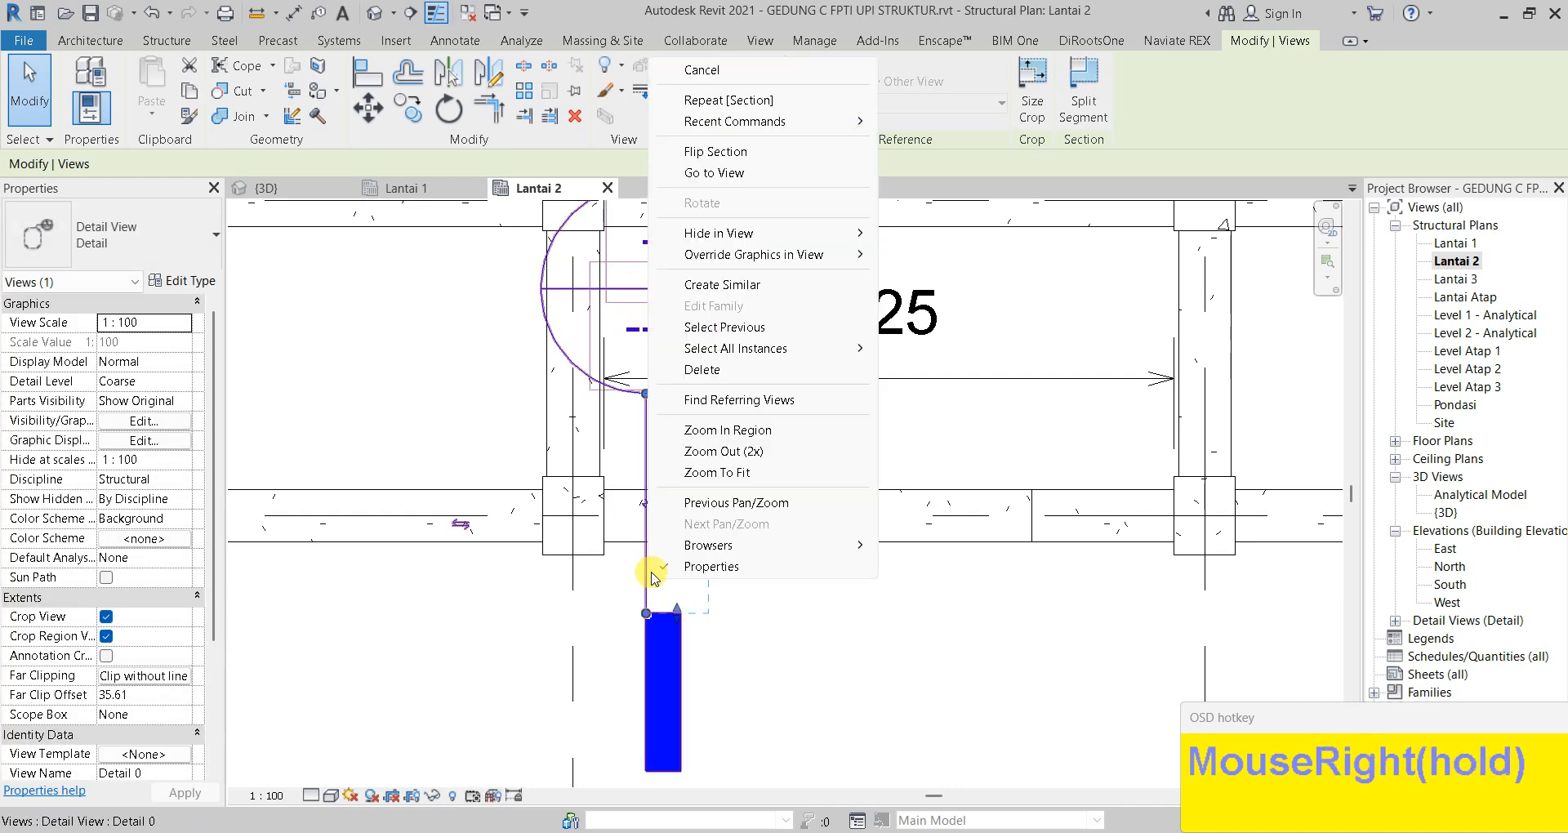
click(703, 173)
Zoom in on the B1 30/50 section in Detail 0, centre it, and select the beam
scroll(751, 459, up, 1)
scroll(751, 459, up, 6)
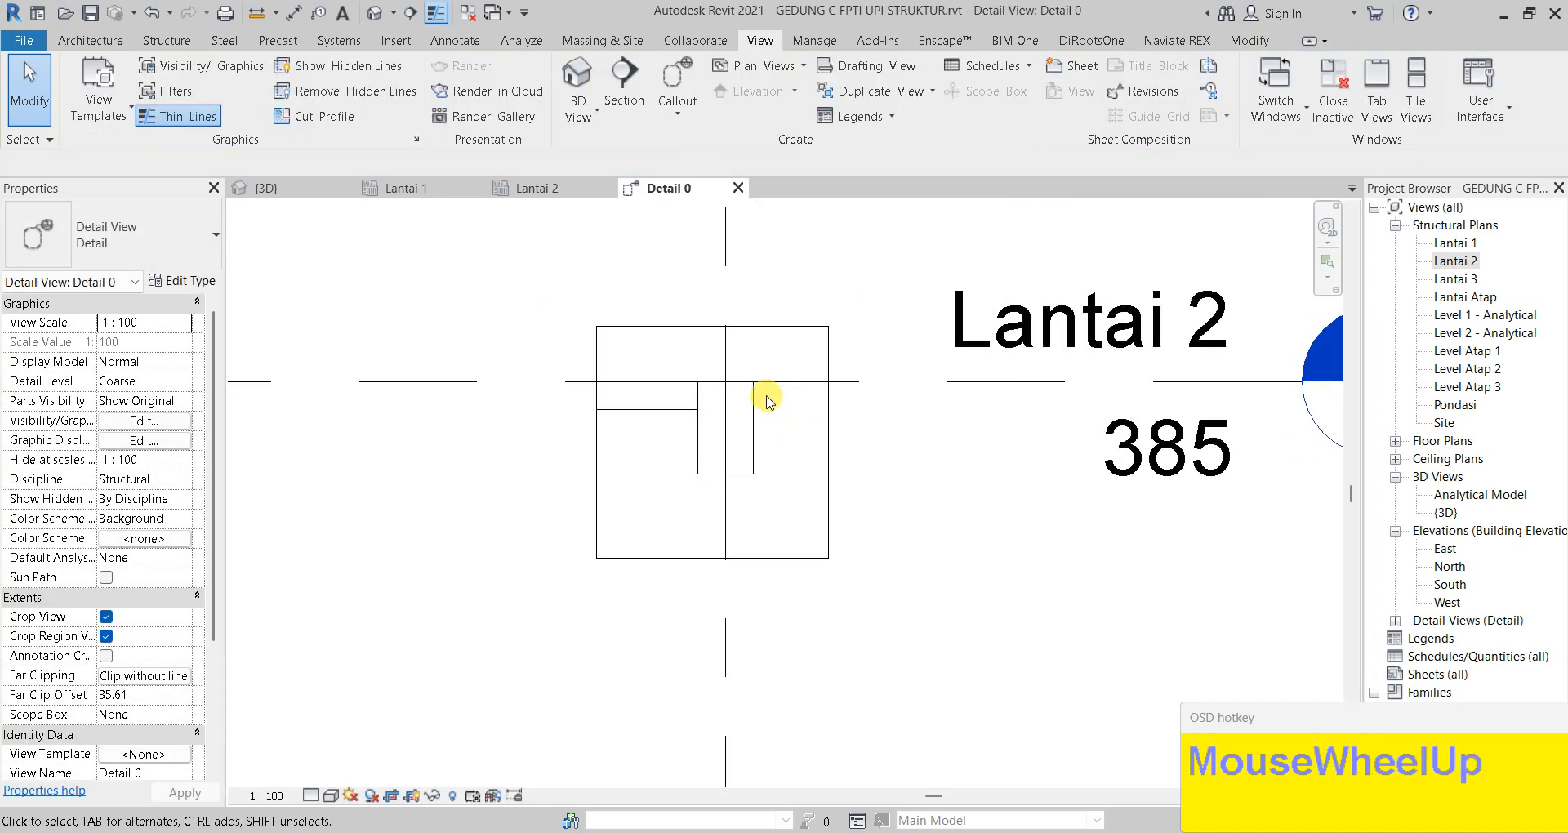
scroll(692, 367, up, 3)
middle_drag(640, 342, 589, 321)
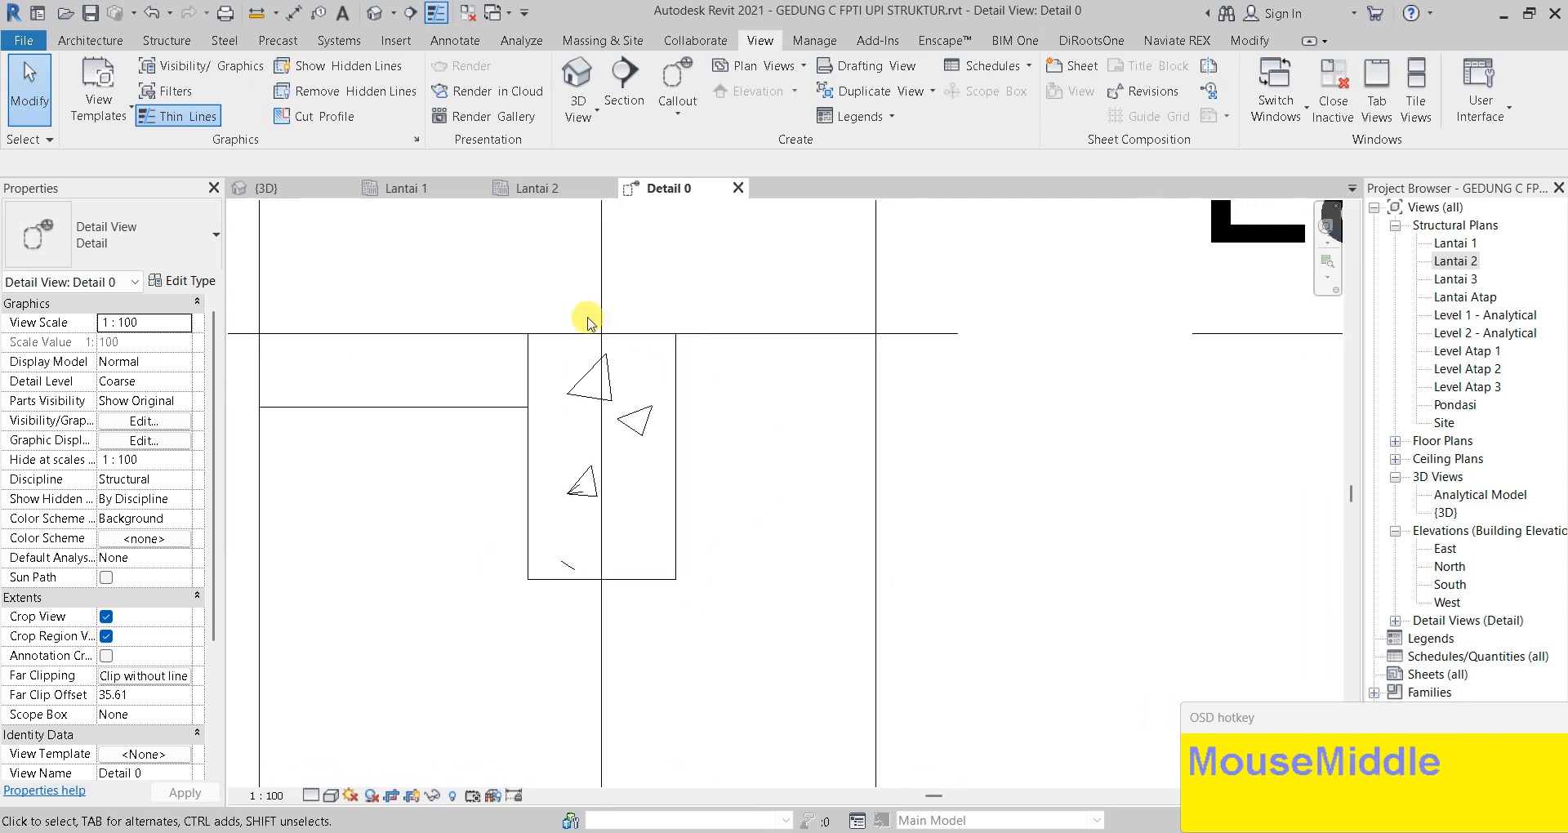
key(F7)
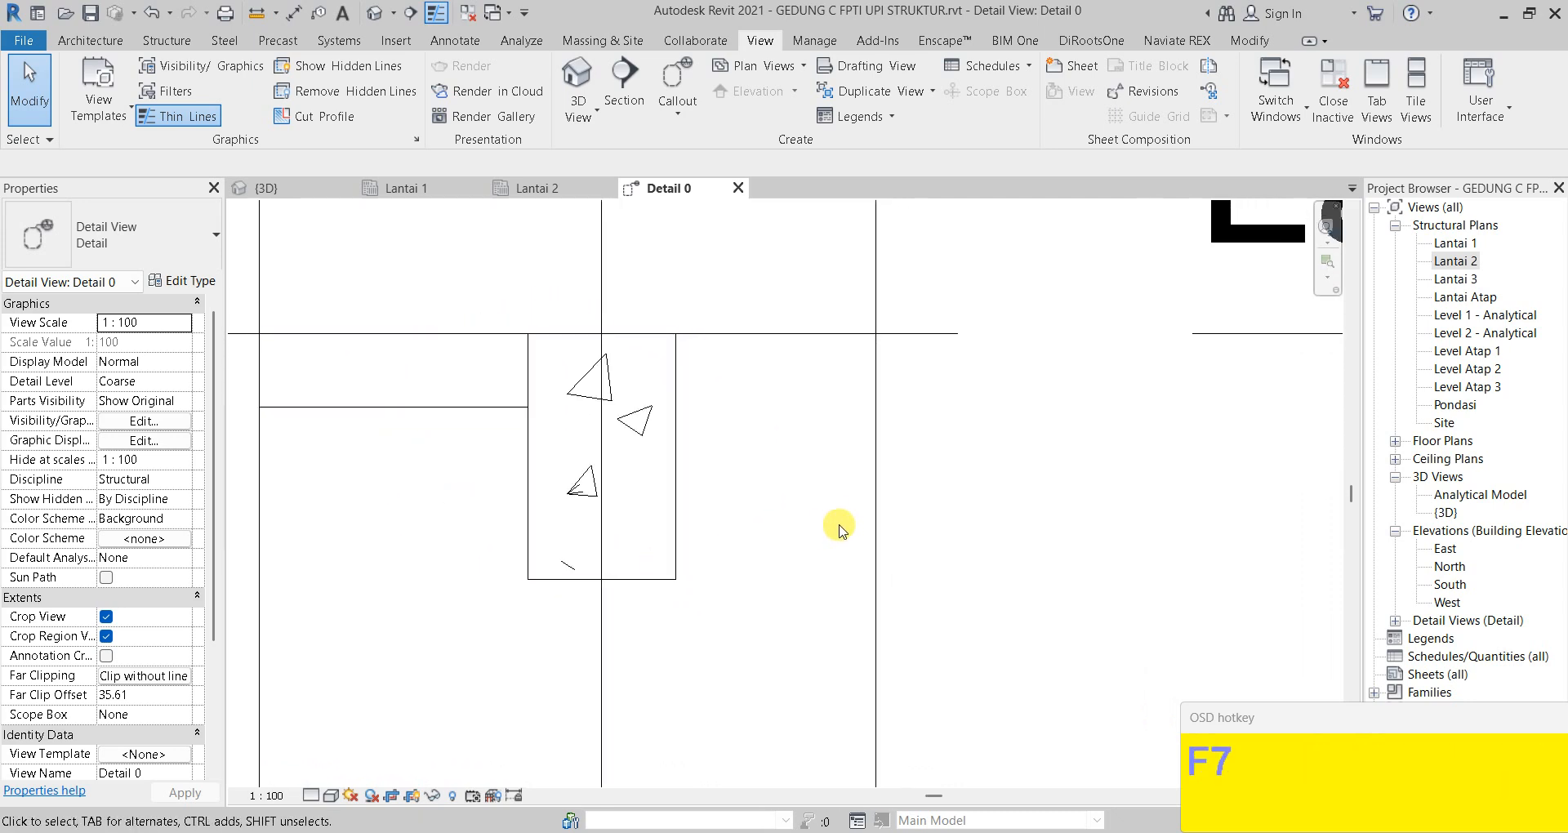
click(682, 450)
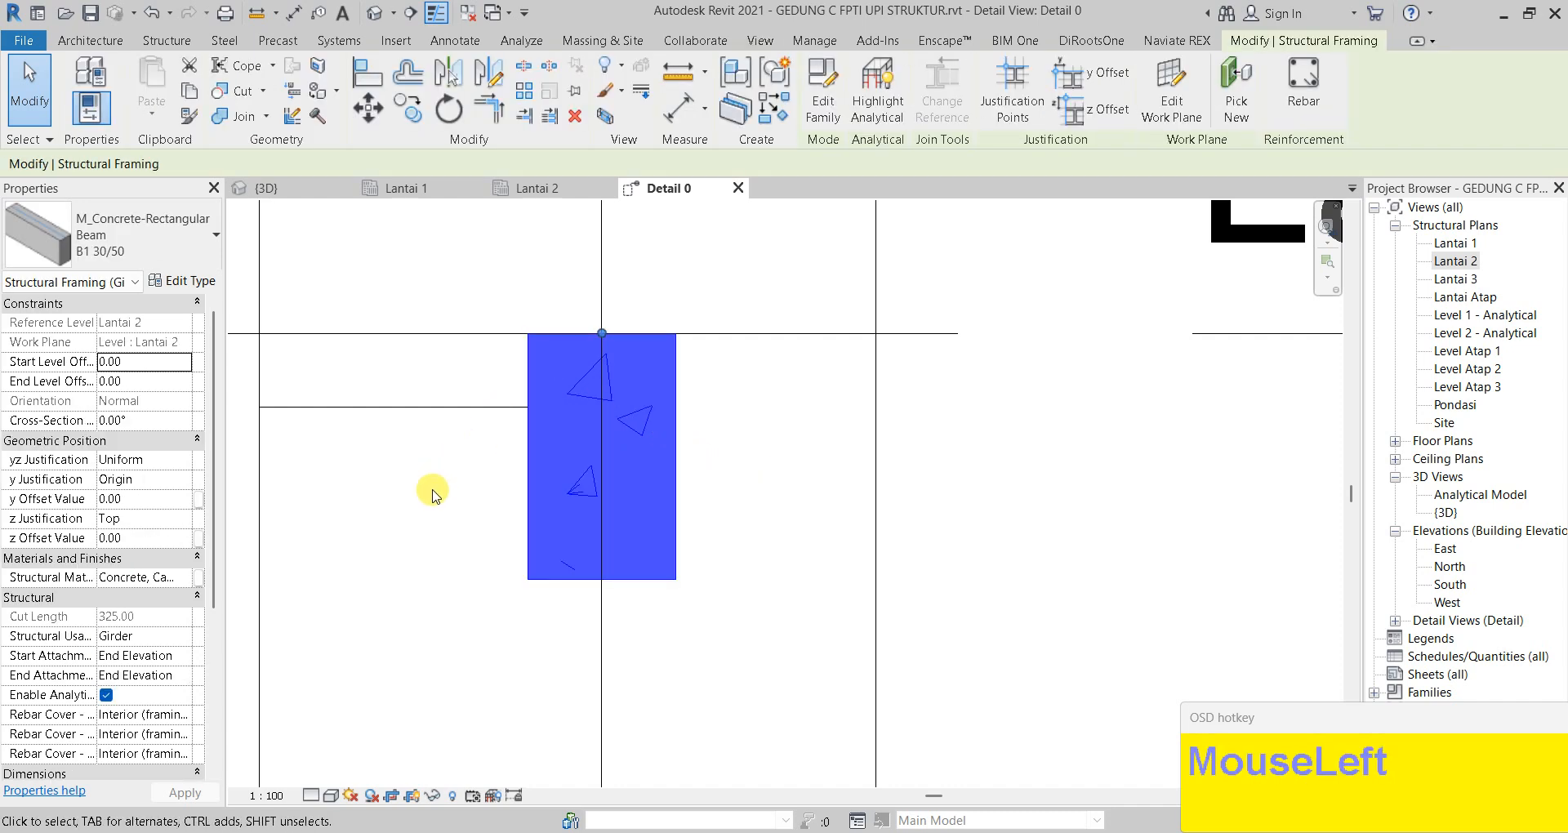
scroll(491, 474, down, 1)
middle_drag(437, 431, 479, 511)
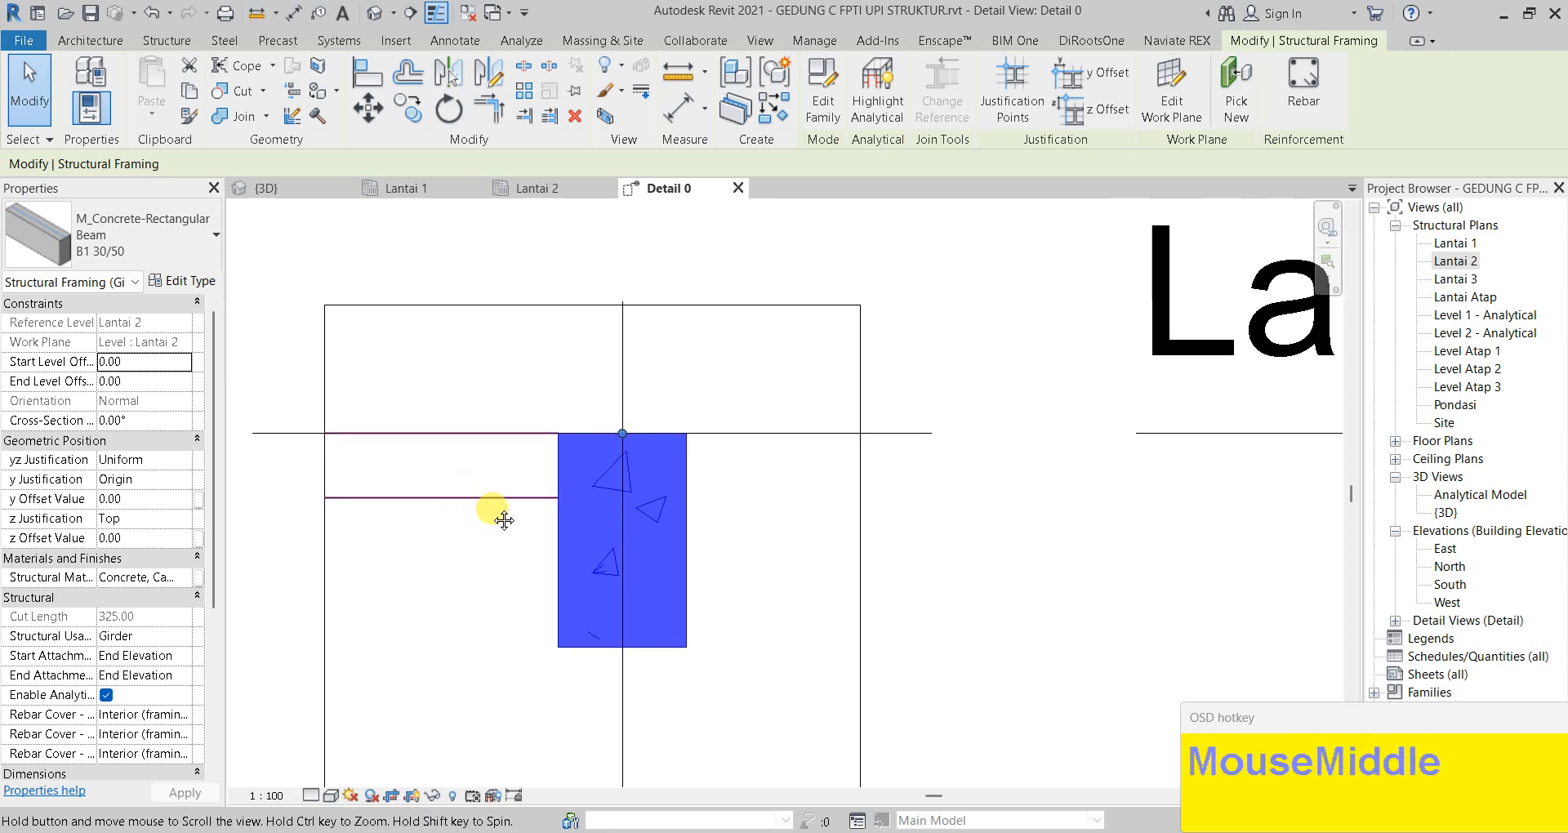
Place a 10M stirrup of shape M_T1 inside the beam cross-section
click(1300, 94)
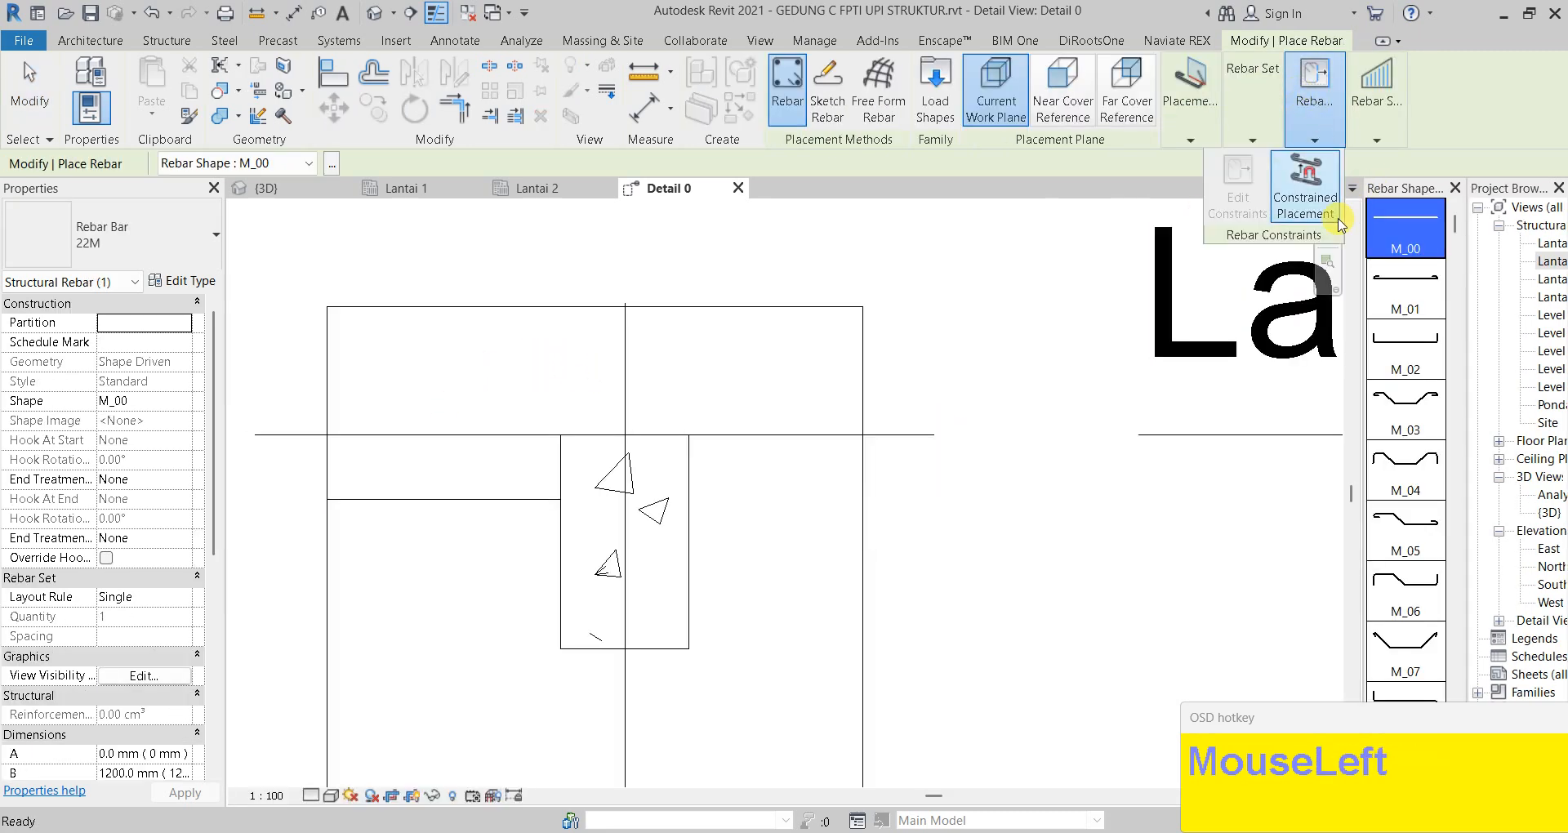
drag(1454, 224, 1459, 518)
scroll(1435, 532, down, 5)
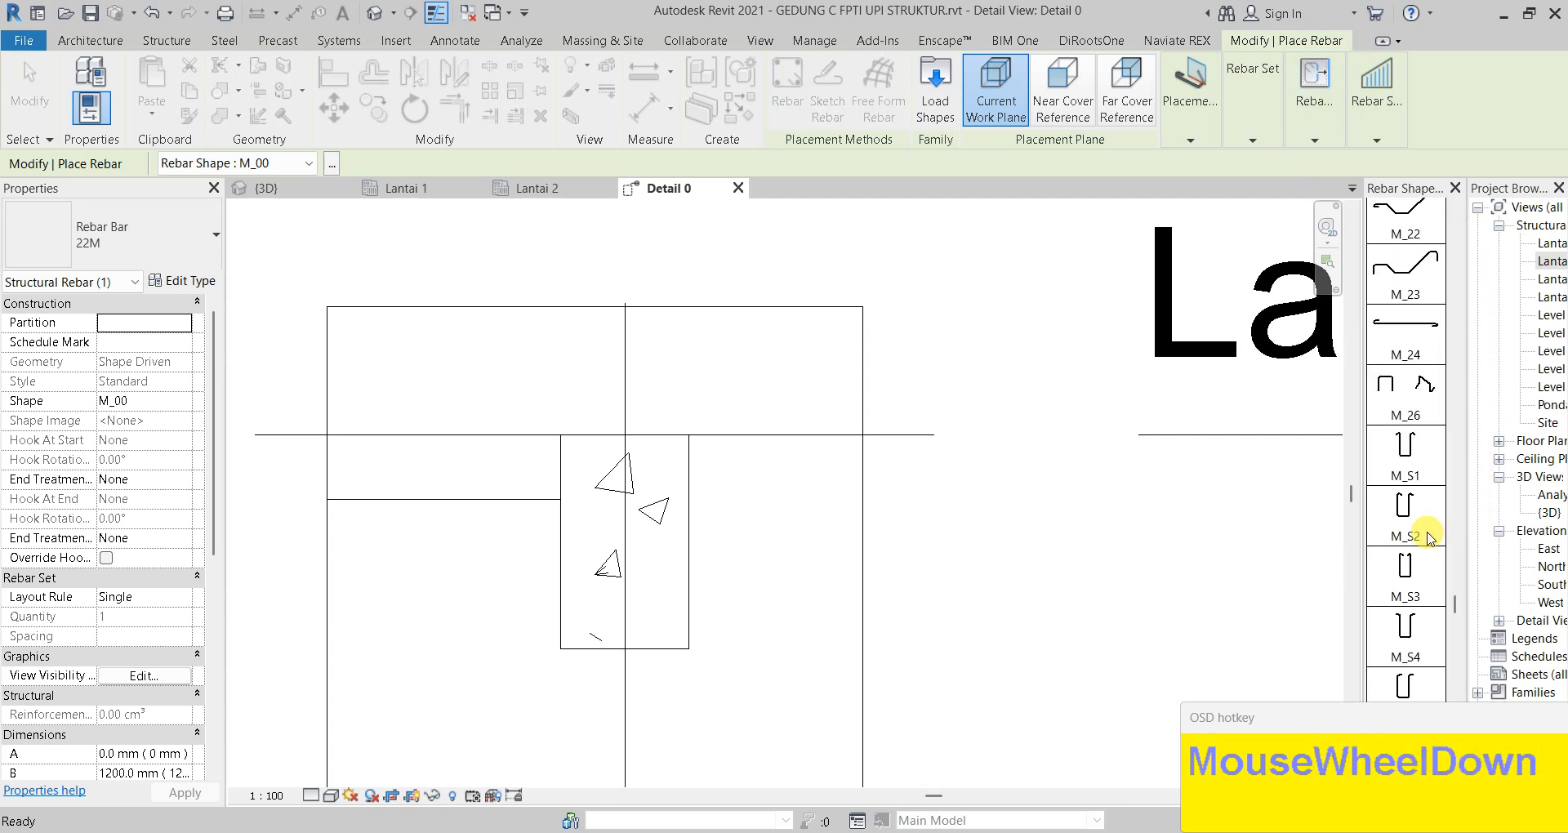
scroll(1427, 534, up, 1)
scroll(1428, 540, down, 5)
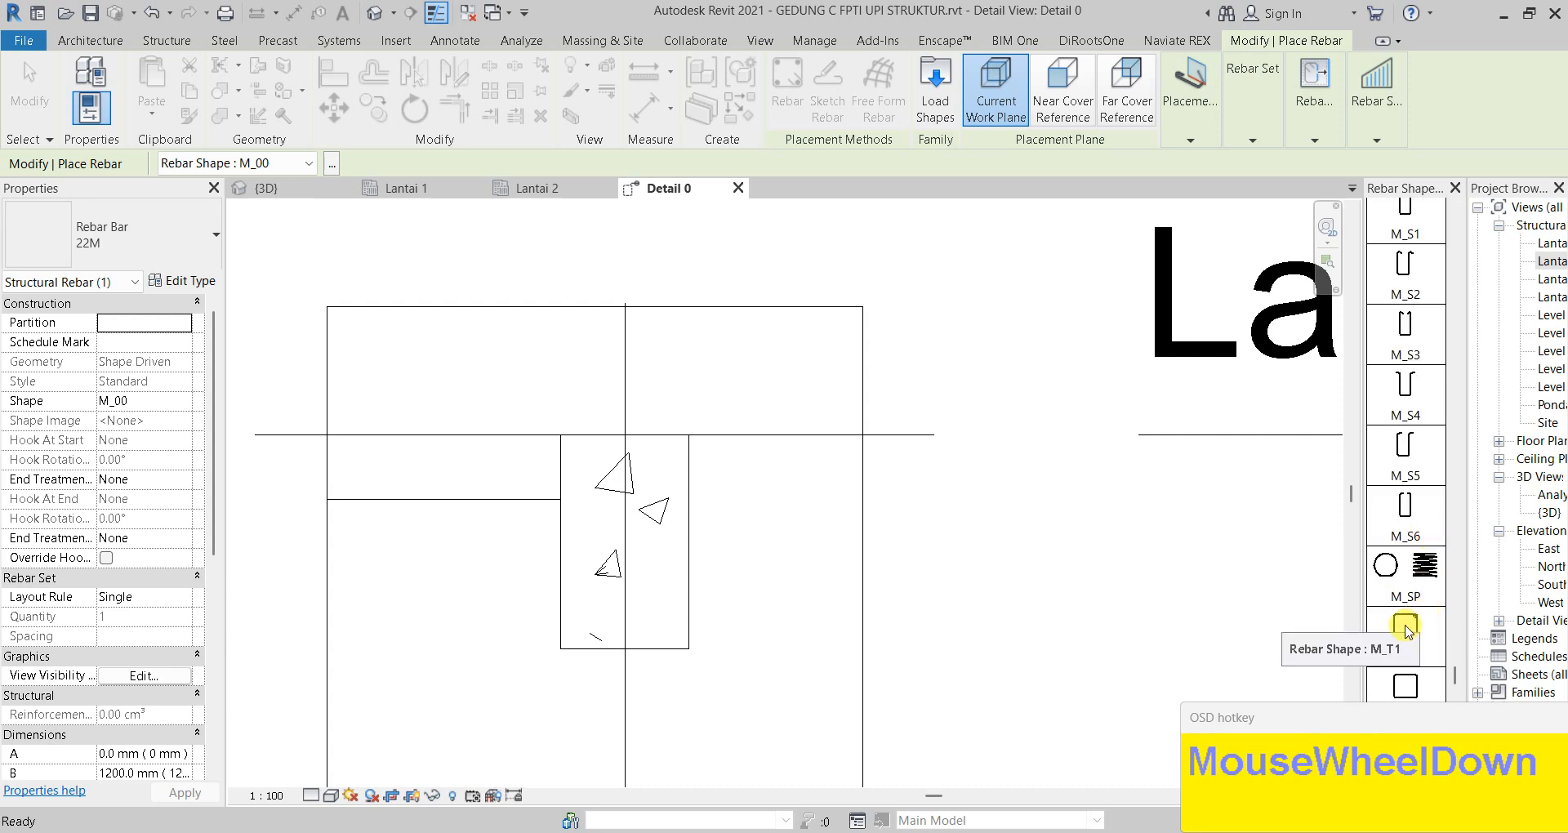
click(1406, 628)
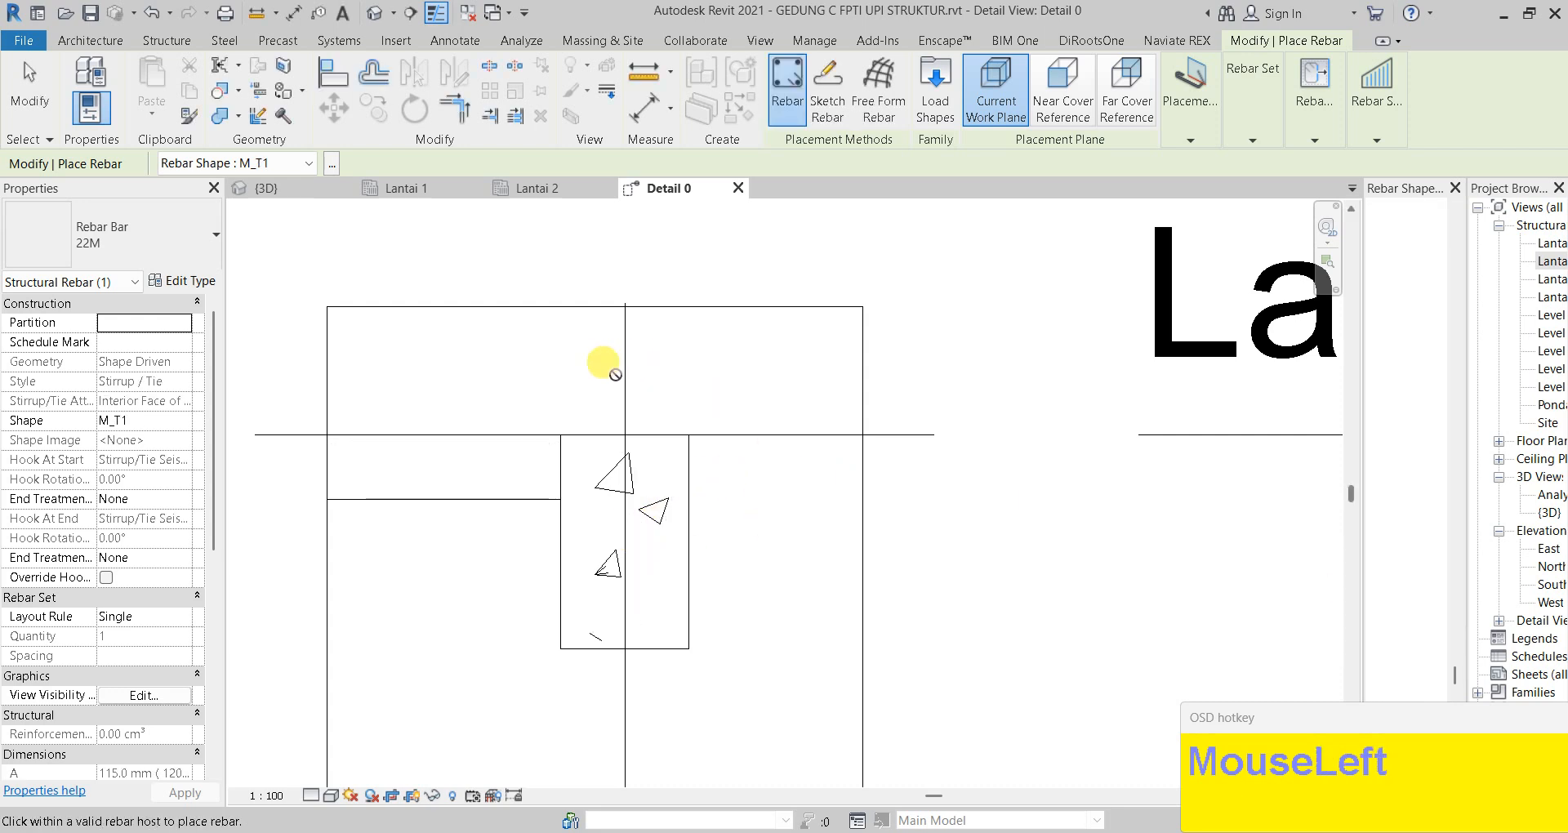
click(1208, 142)
click(1060, 188)
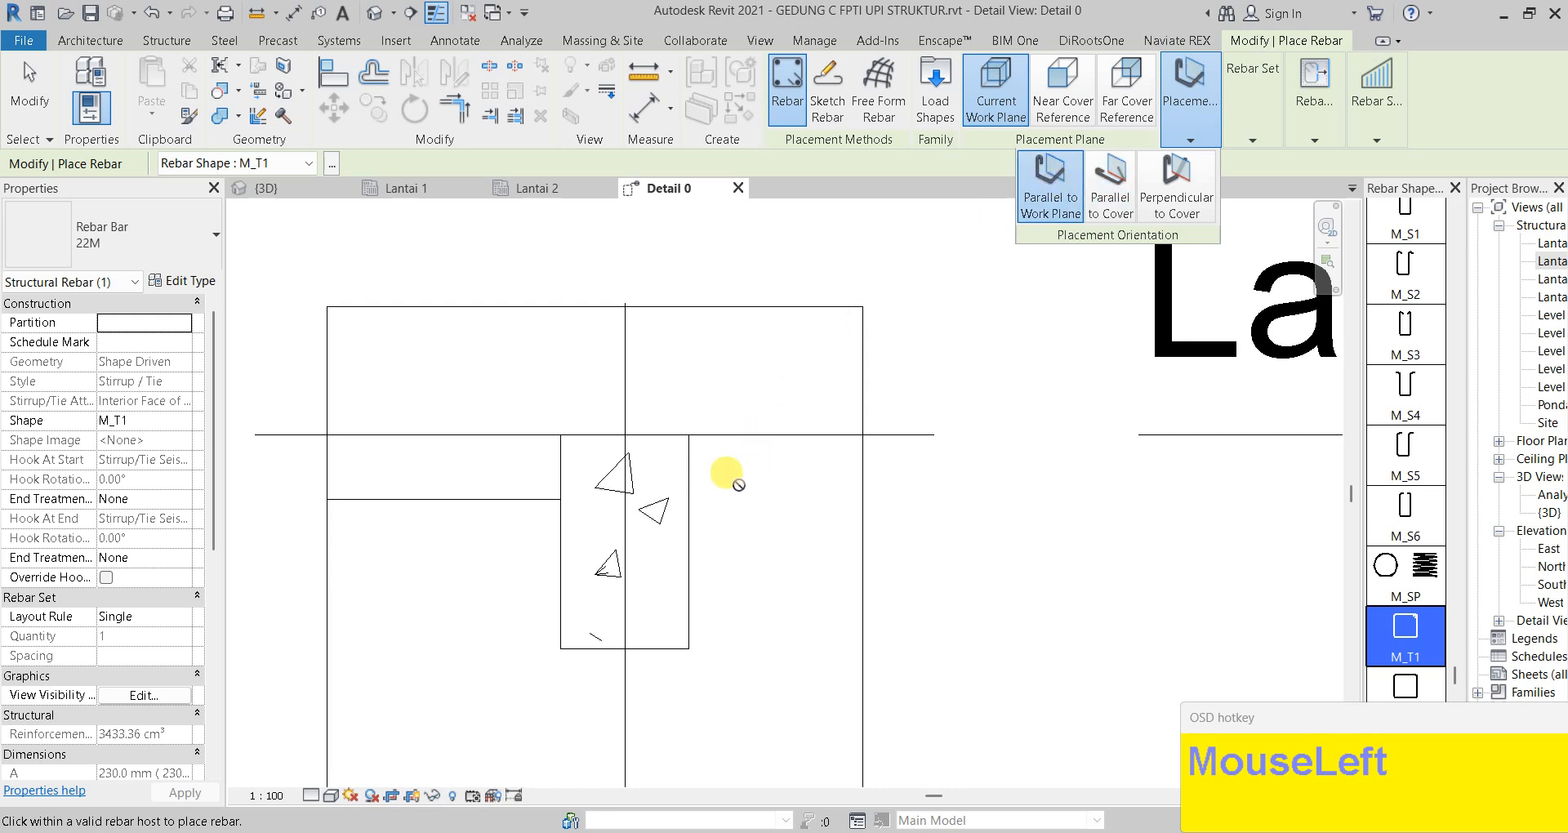
click(182, 221)
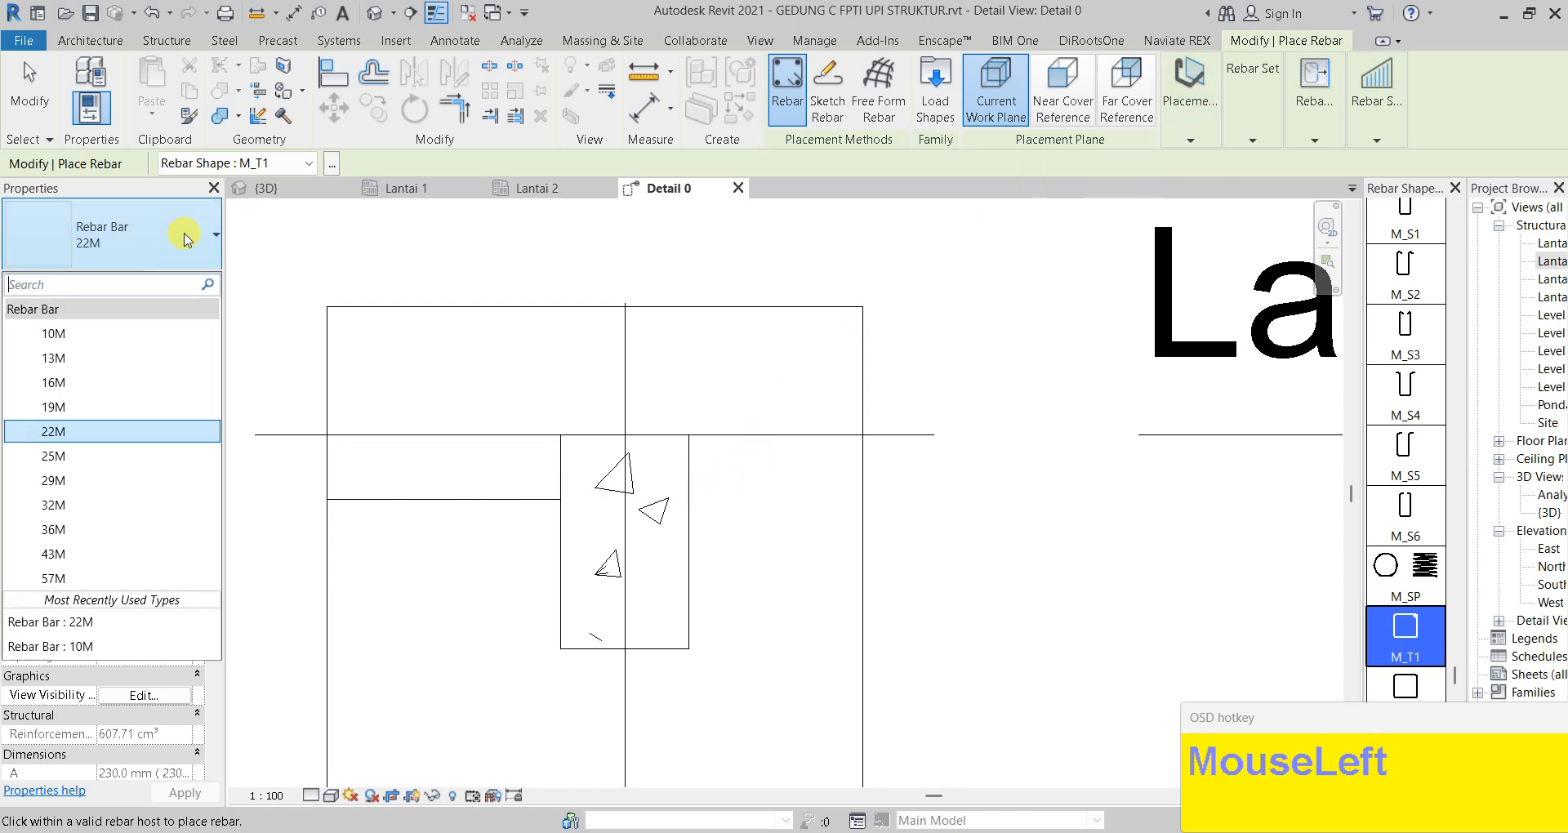
click(147, 347)
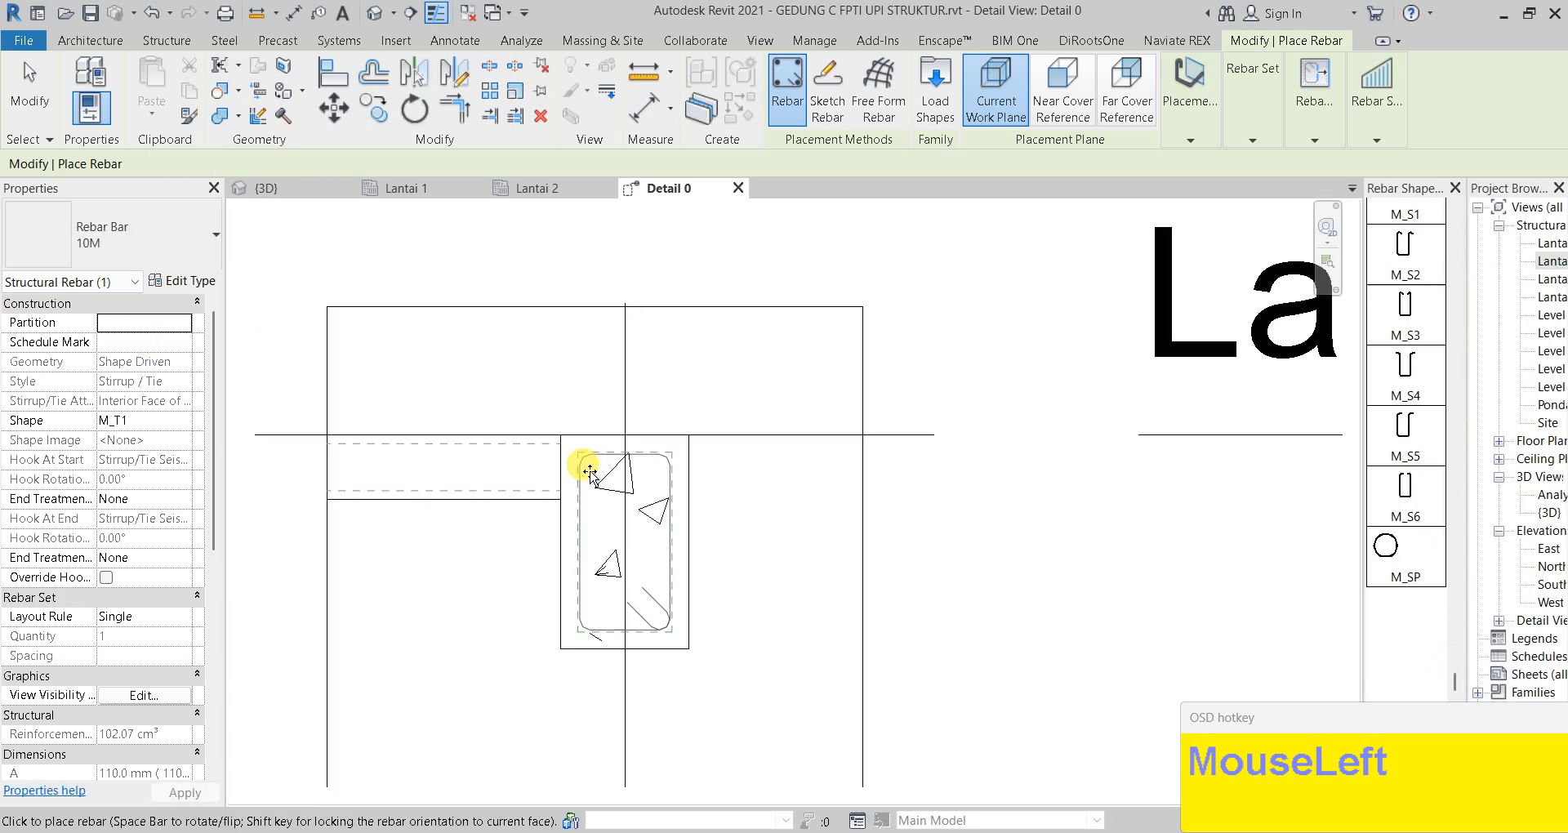
click(591, 472)
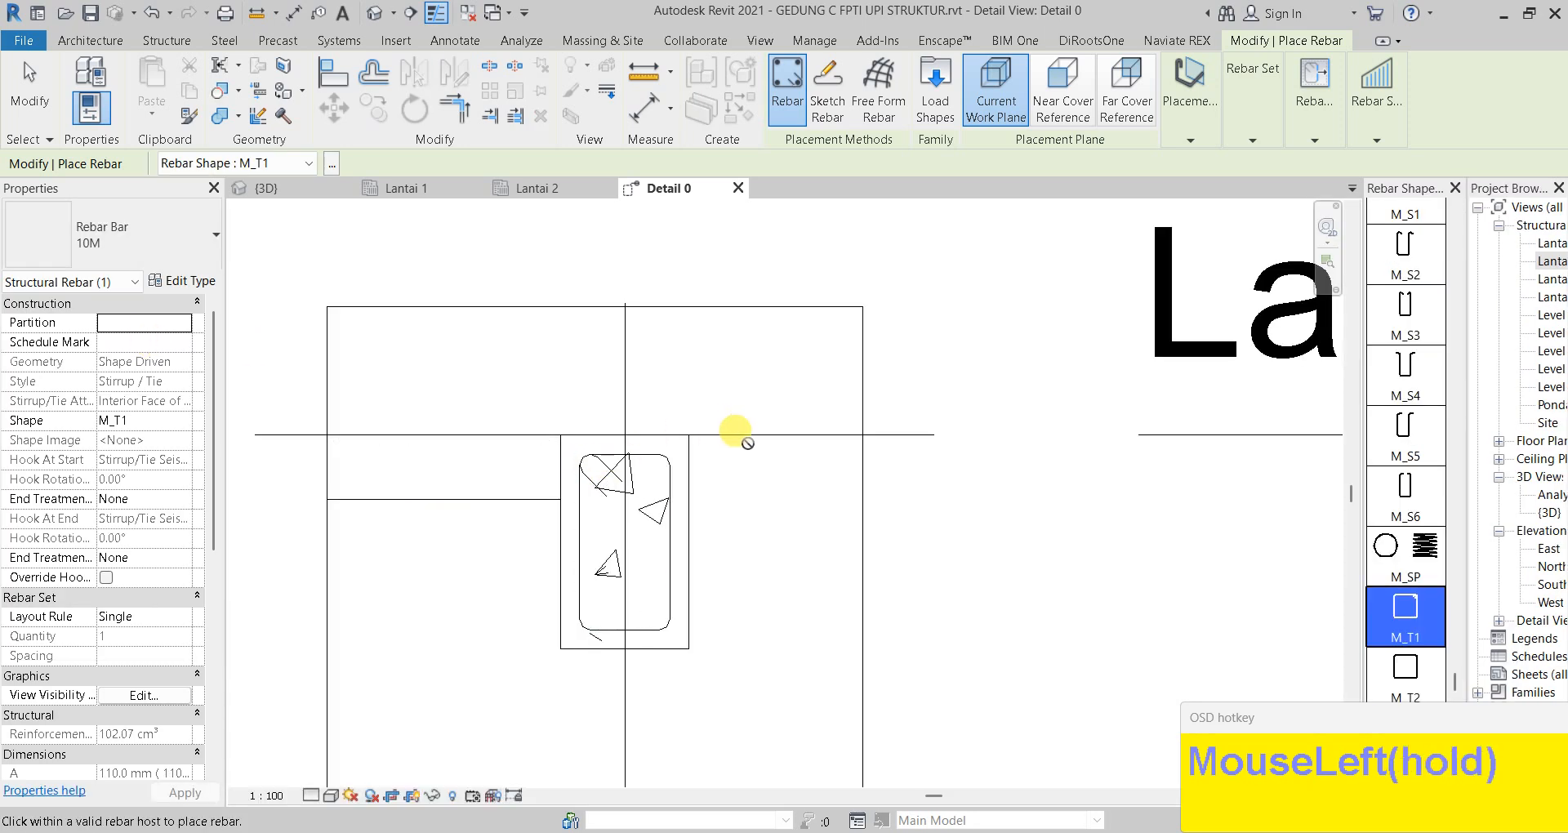
Set the view's detail level to Fine, recentre the stirrup, and finish rebar placement
click(313, 795)
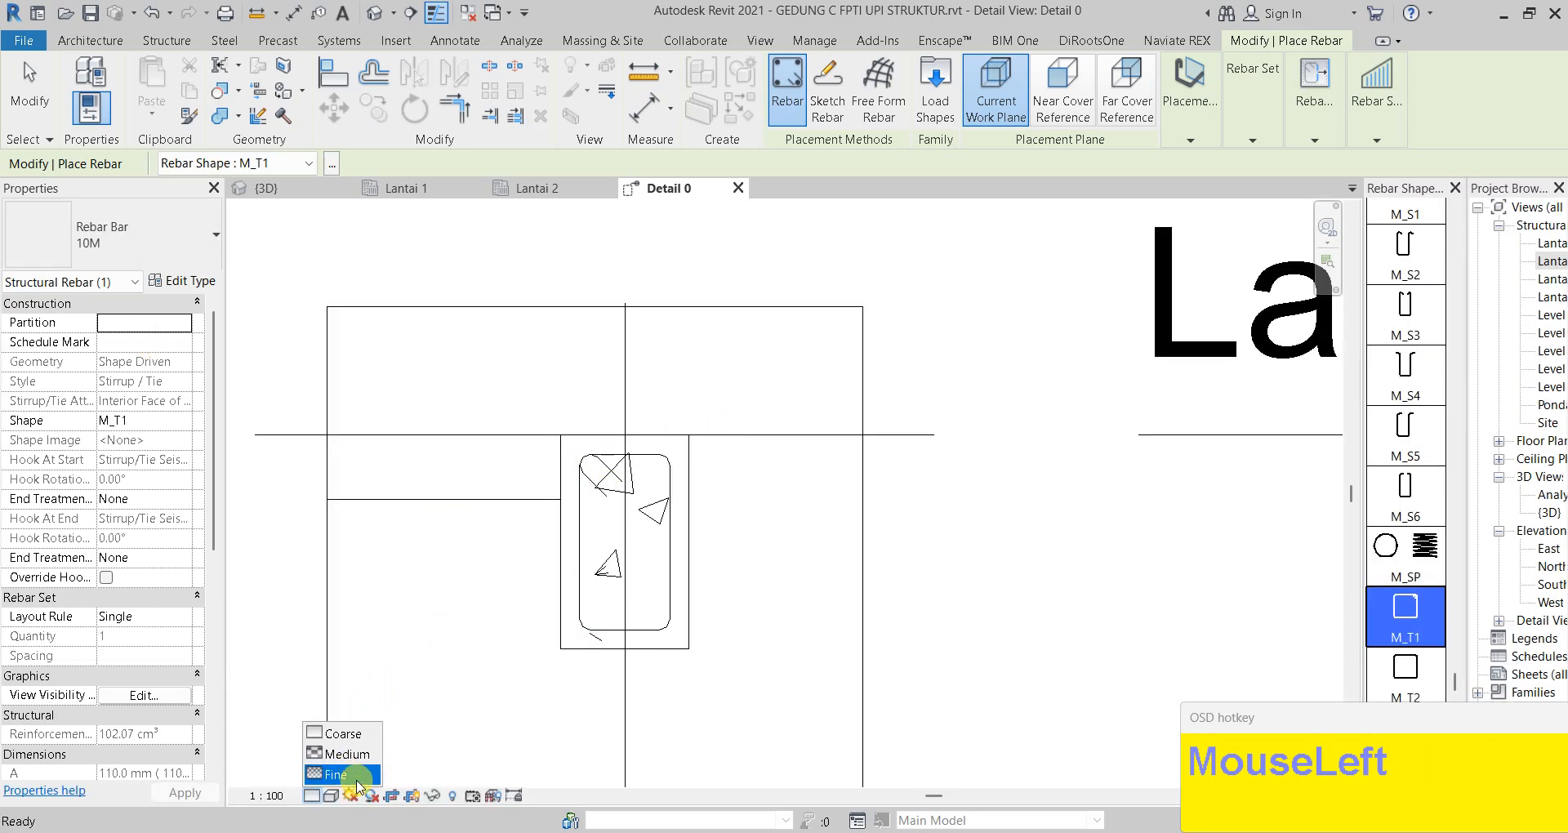
click(357, 775)
scroll(609, 572, up, 5)
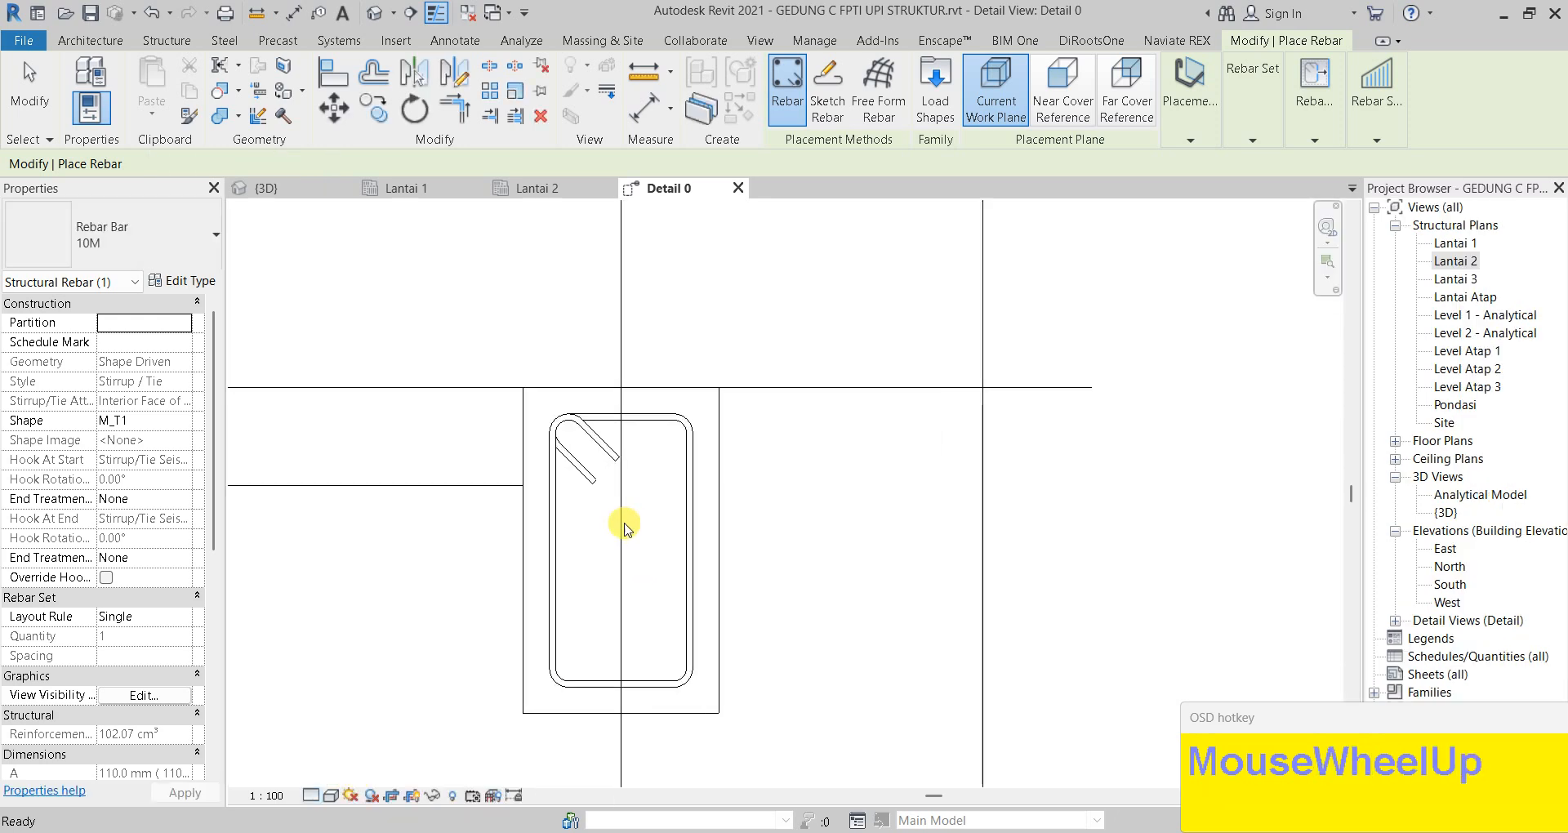
middle_drag(621, 468, 585, 348)
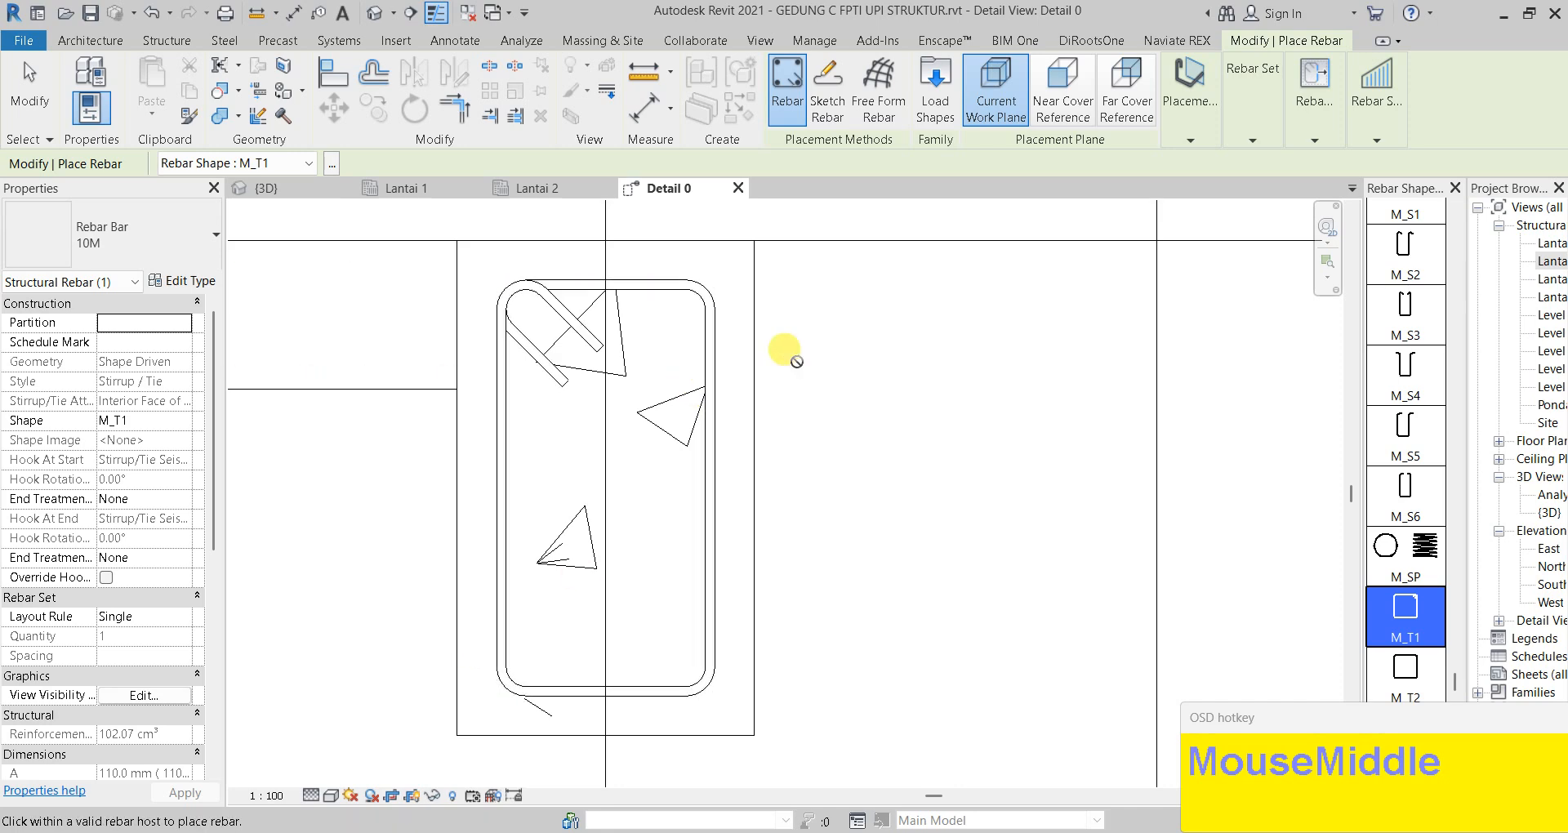
key(Escape)
click(1011, 264)
click(718, 257)
key(Escape)
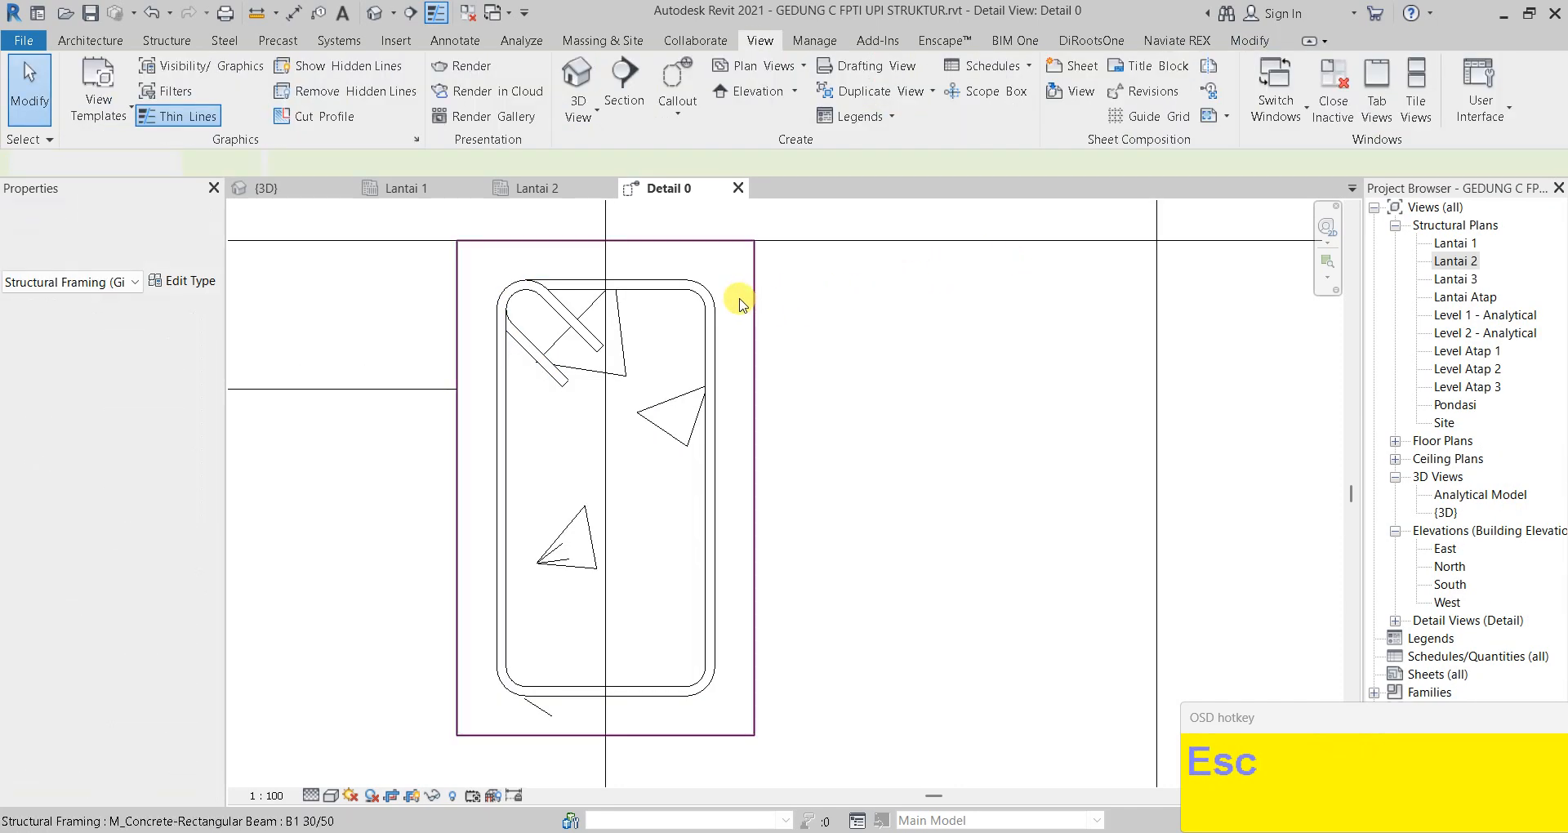
Start rebar on the beam with straight shape M_00, parallel to cover, size 22M
click(742, 304)
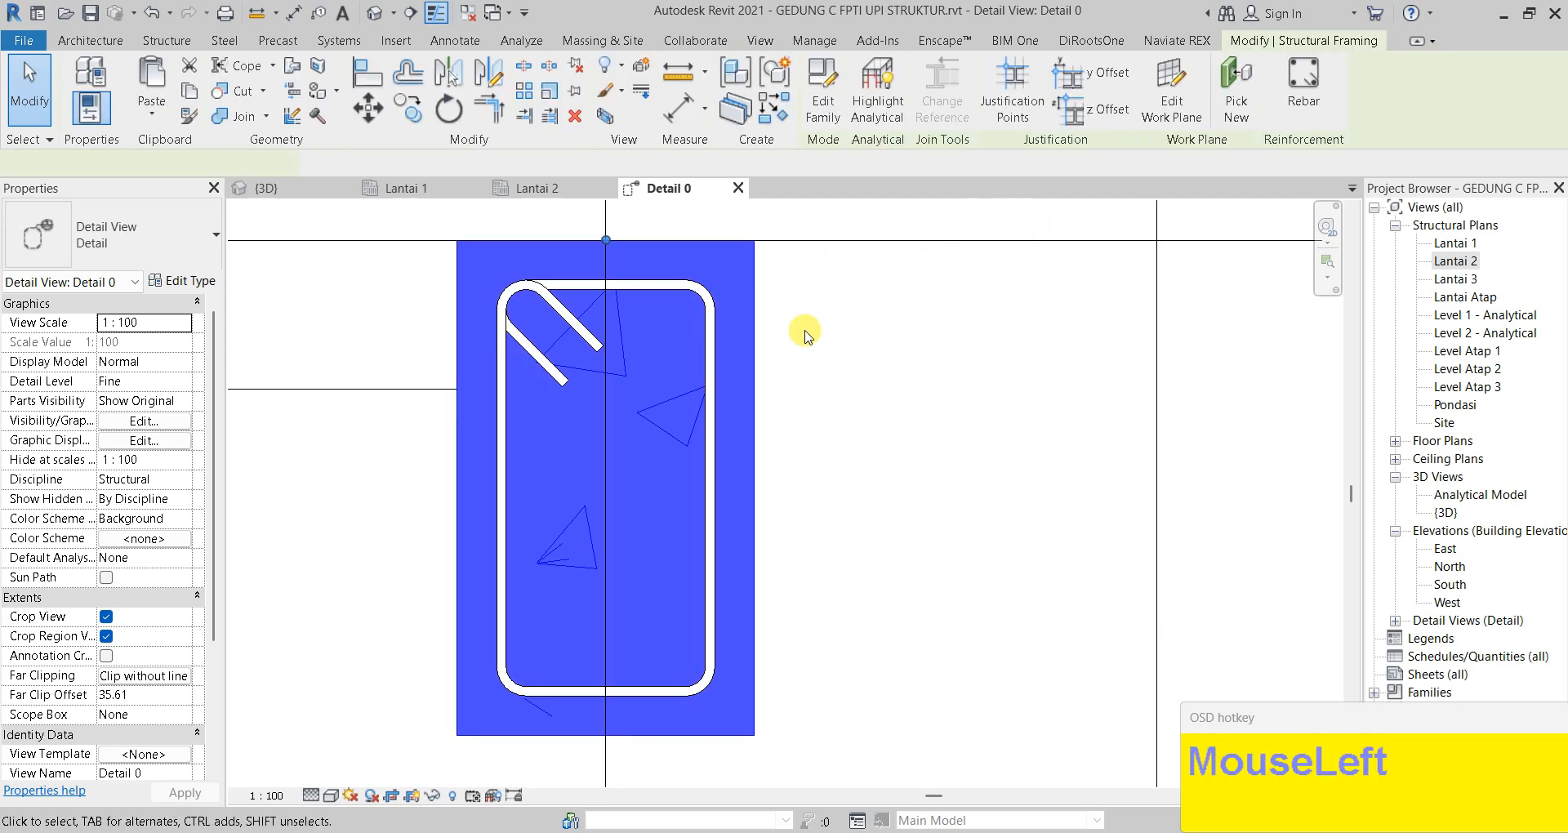
click(1333, 121)
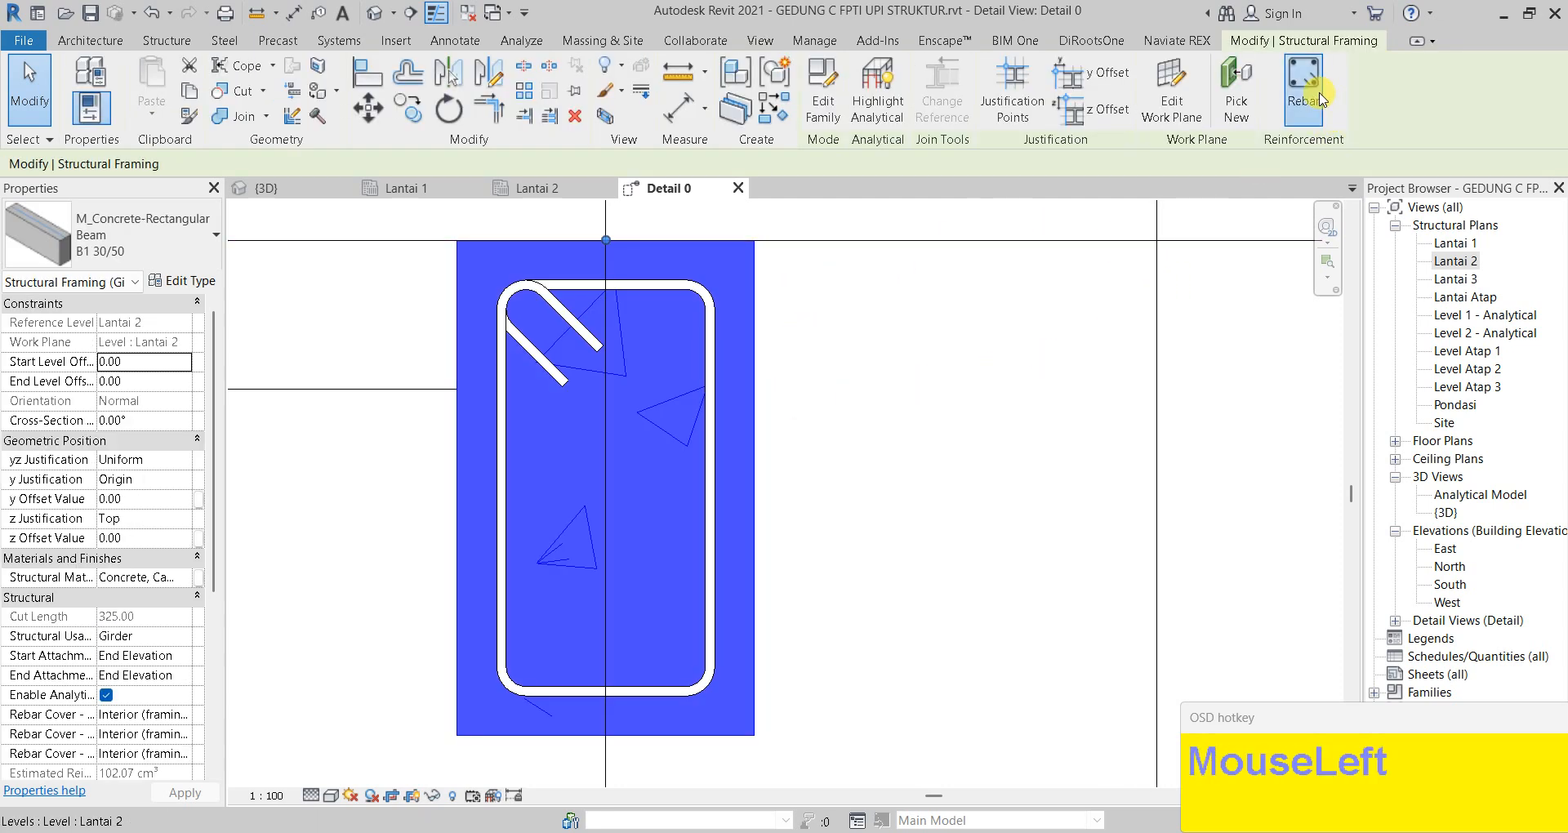
scroll(1446, 519, up, 2)
drag(1456, 654, 1480, 200)
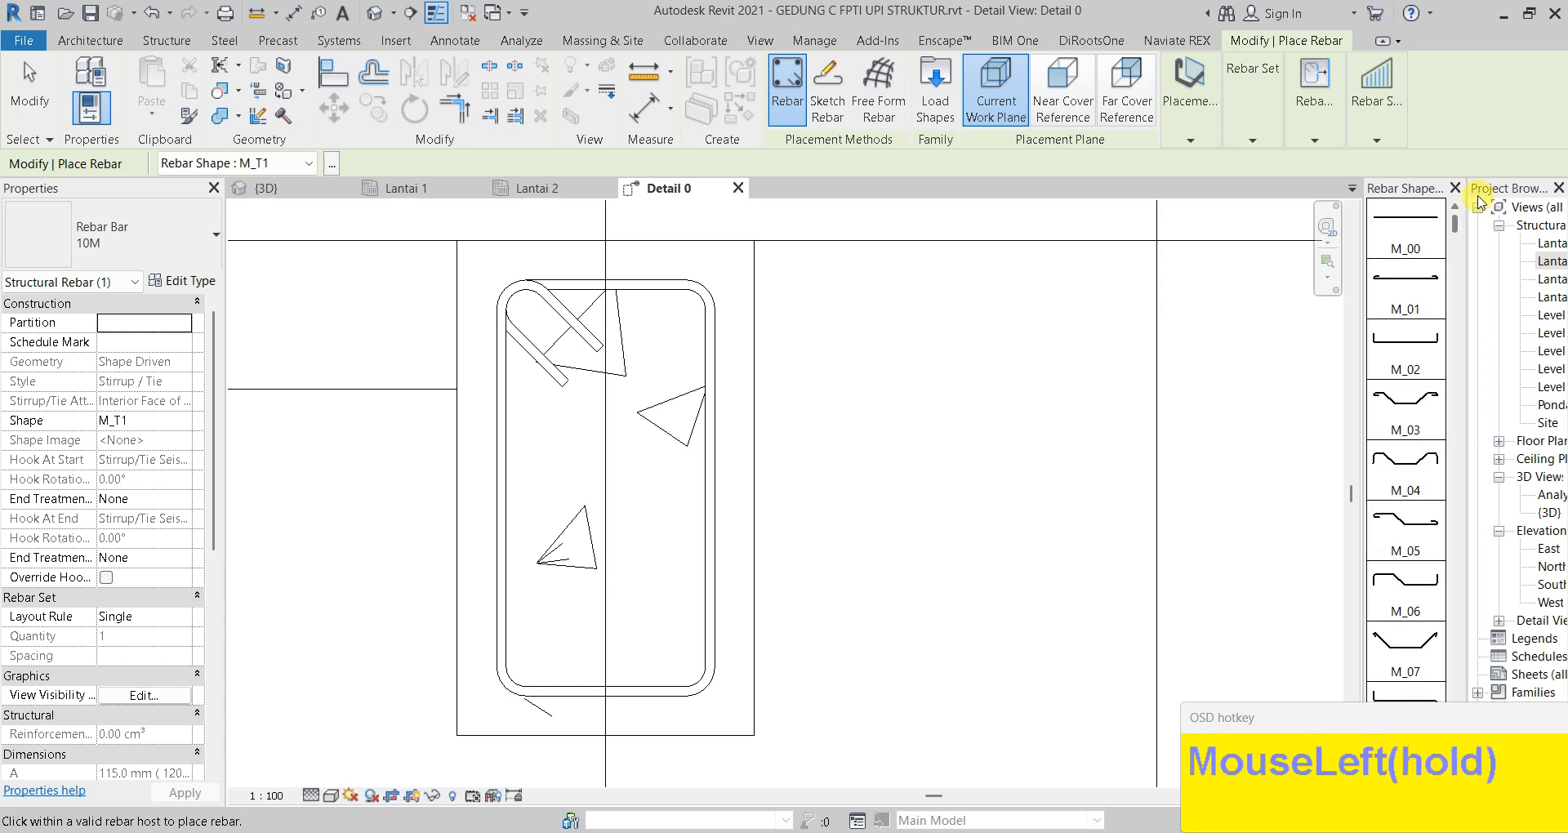
click(1428, 219)
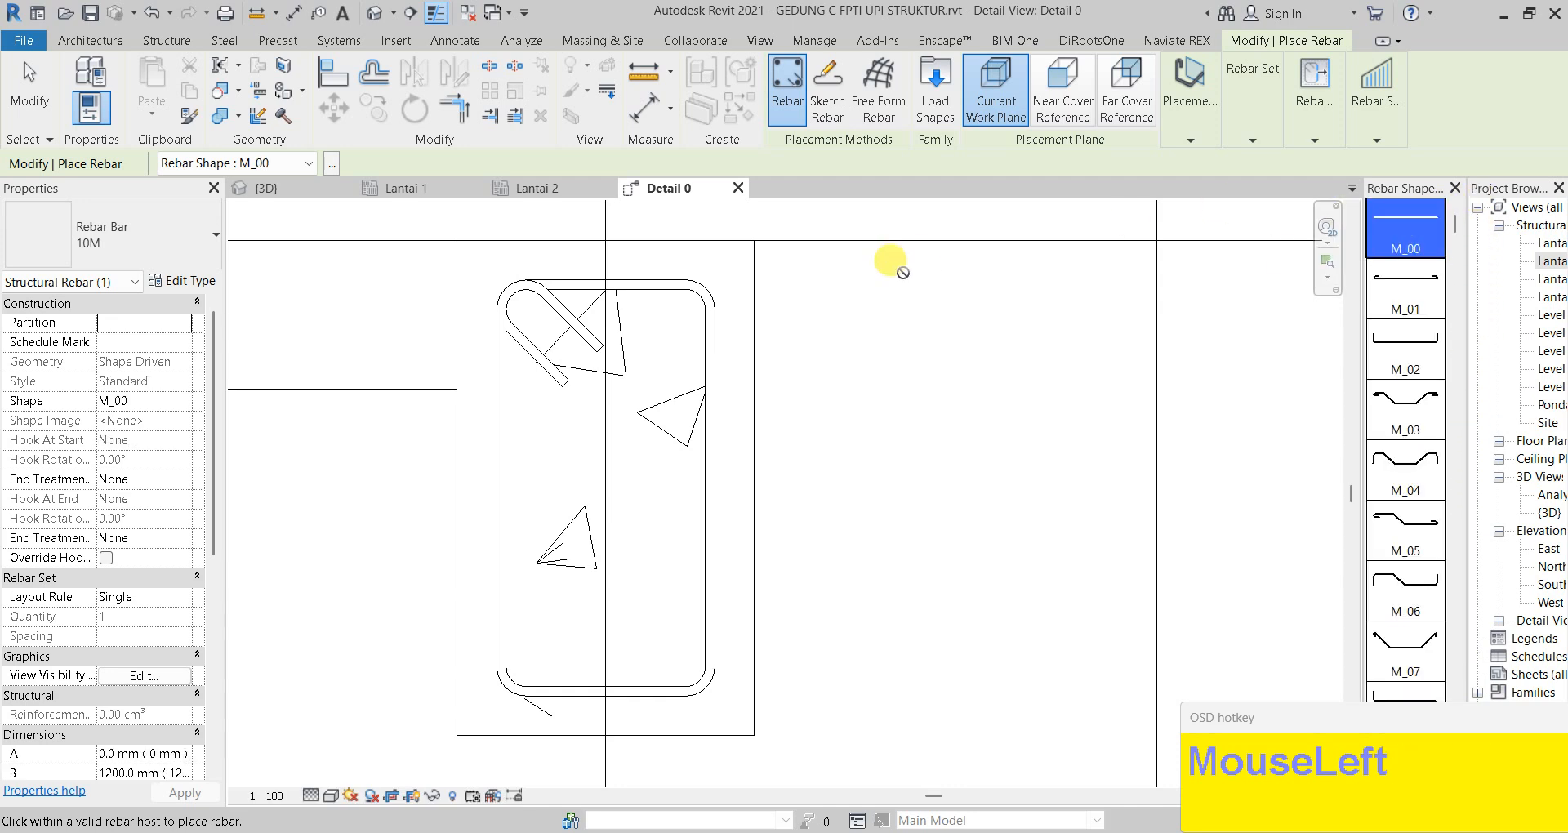
click(1181, 133)
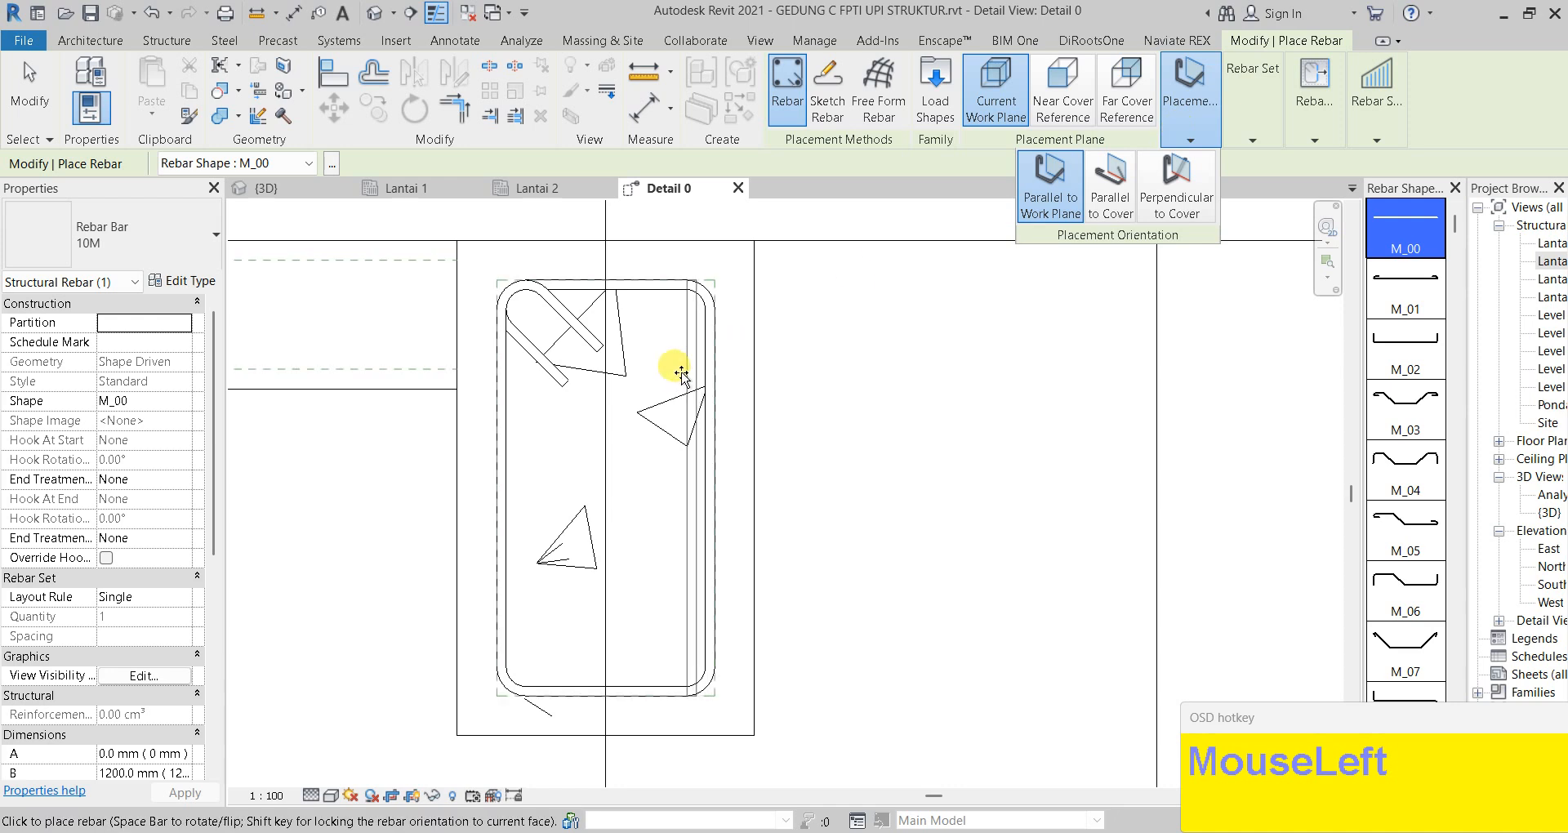
click(1110, 204)
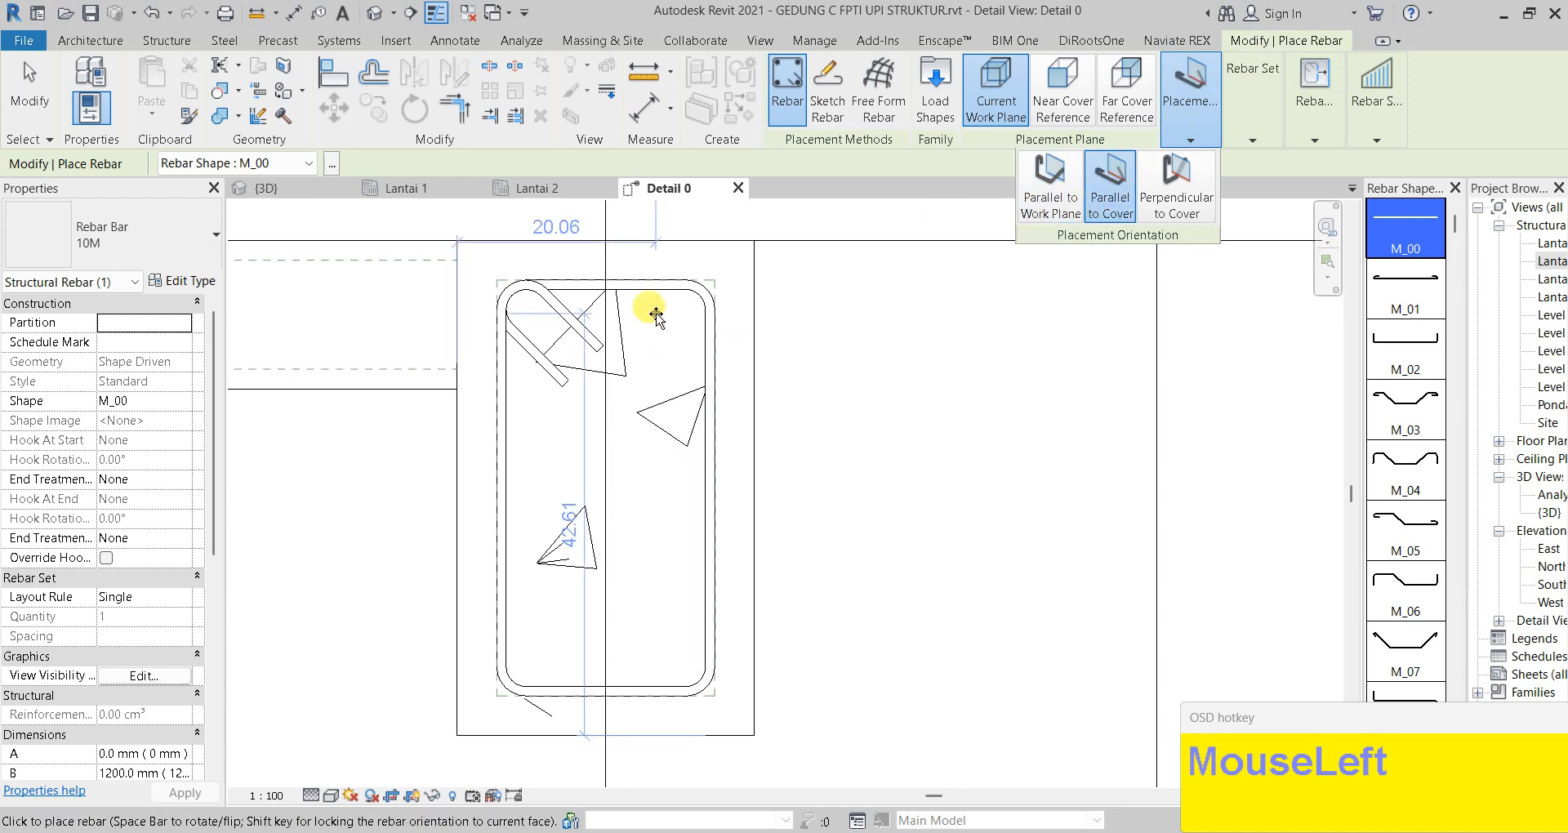
click(157, 242)
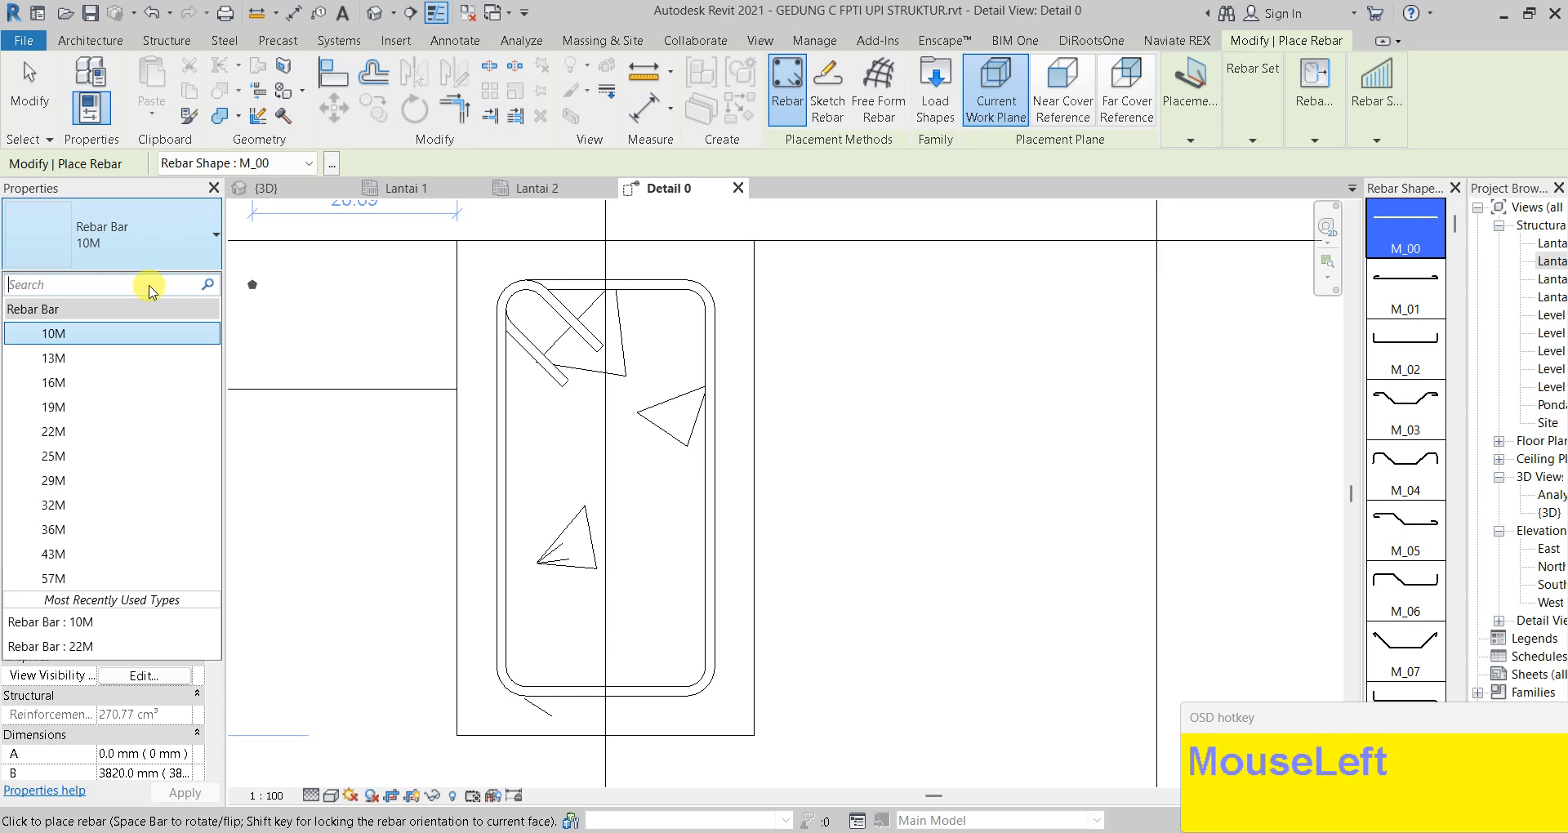
click(97, 431)
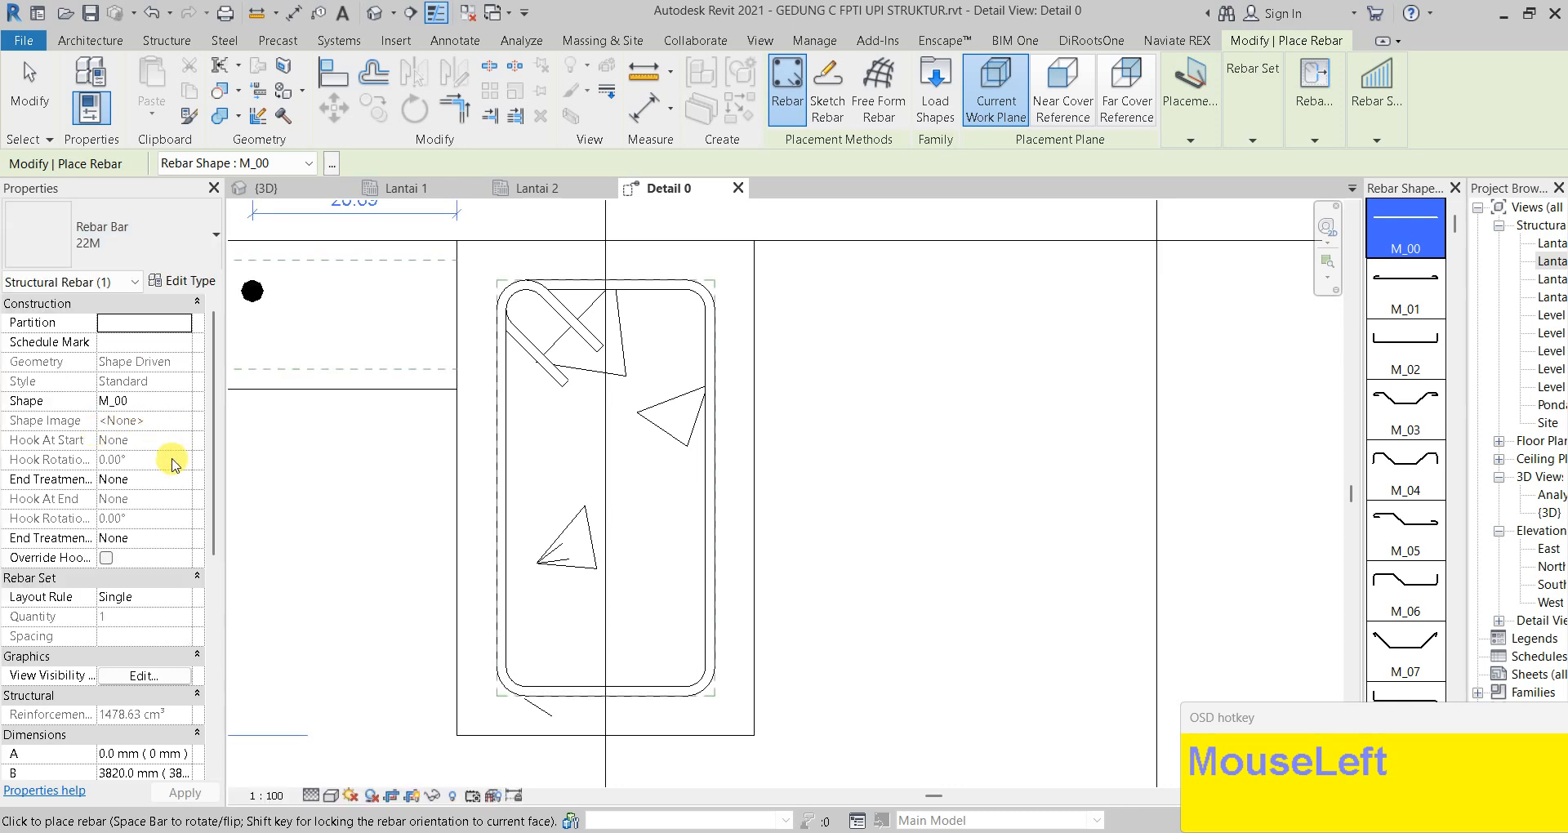
Use a Fixed Number layout of 4 bars and place top, middle and bottom rows
click(161, 598)
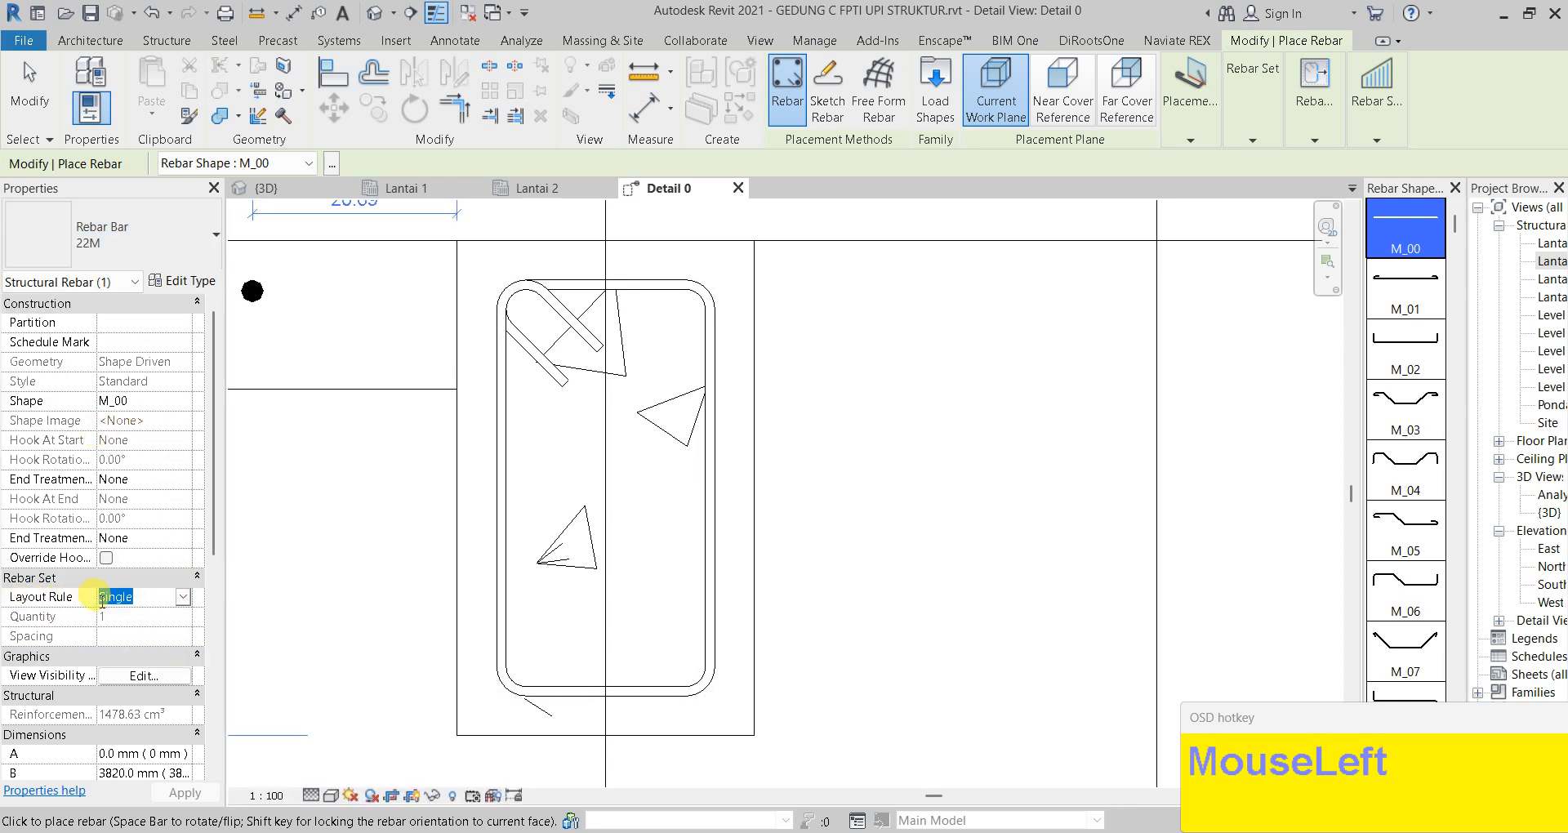
click(184, 599)
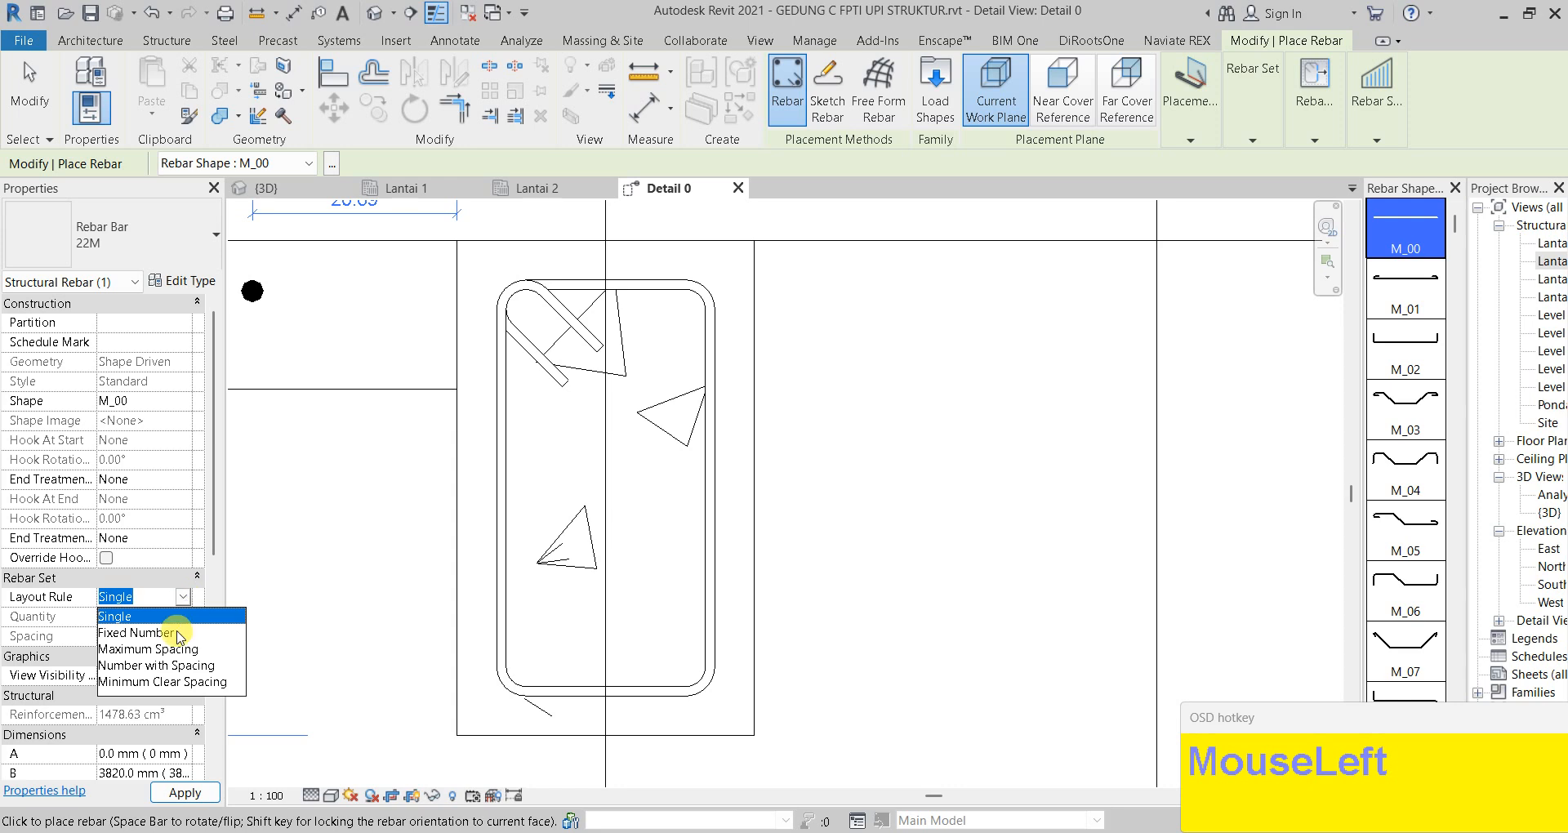
click(136, 634)
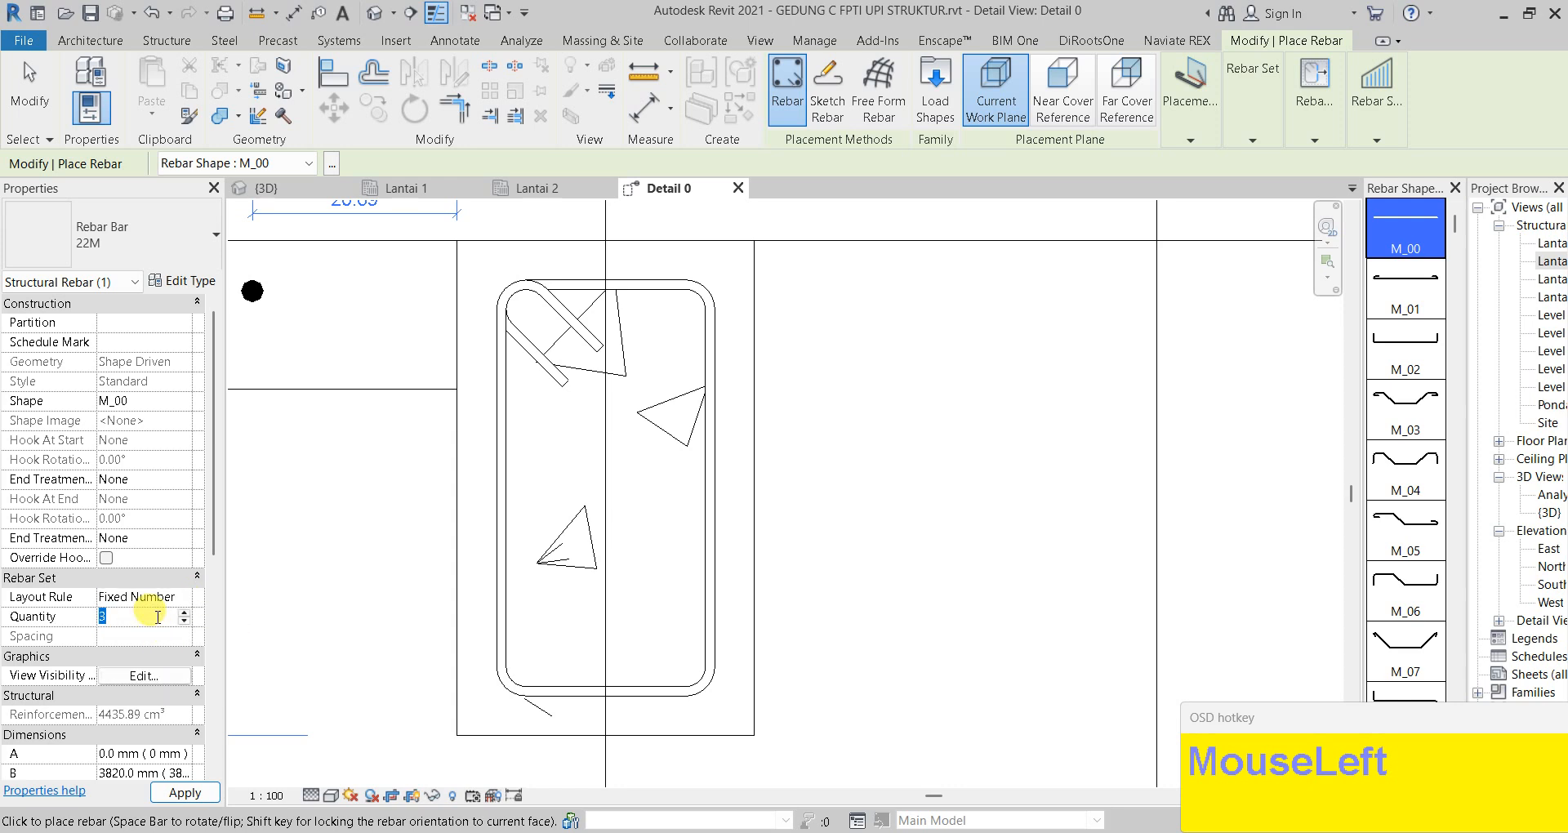
click(203, 802)
drag(503, 457, 562, 319)
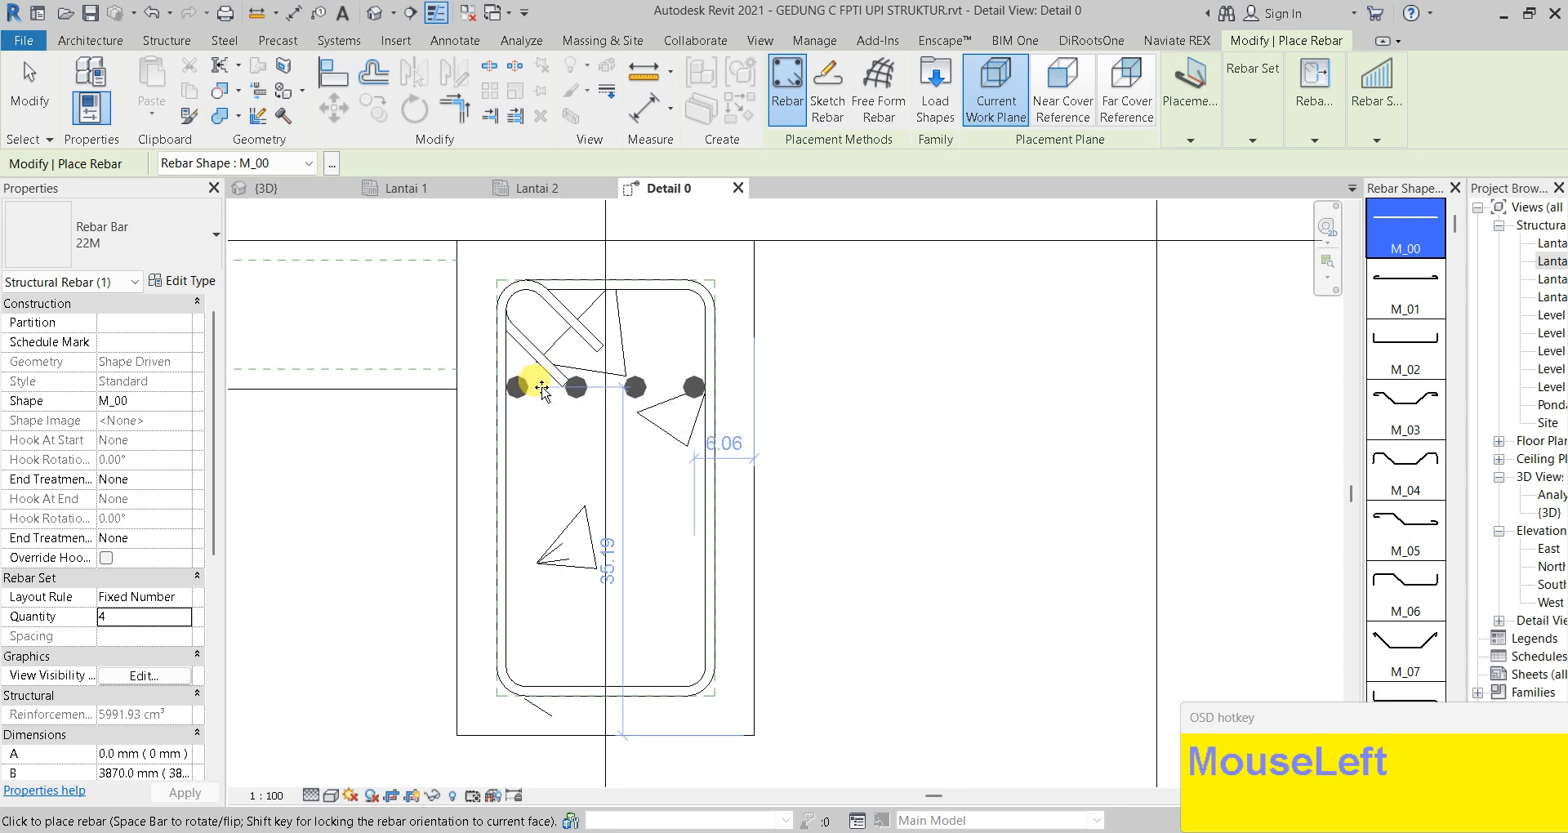
click(554, 419)
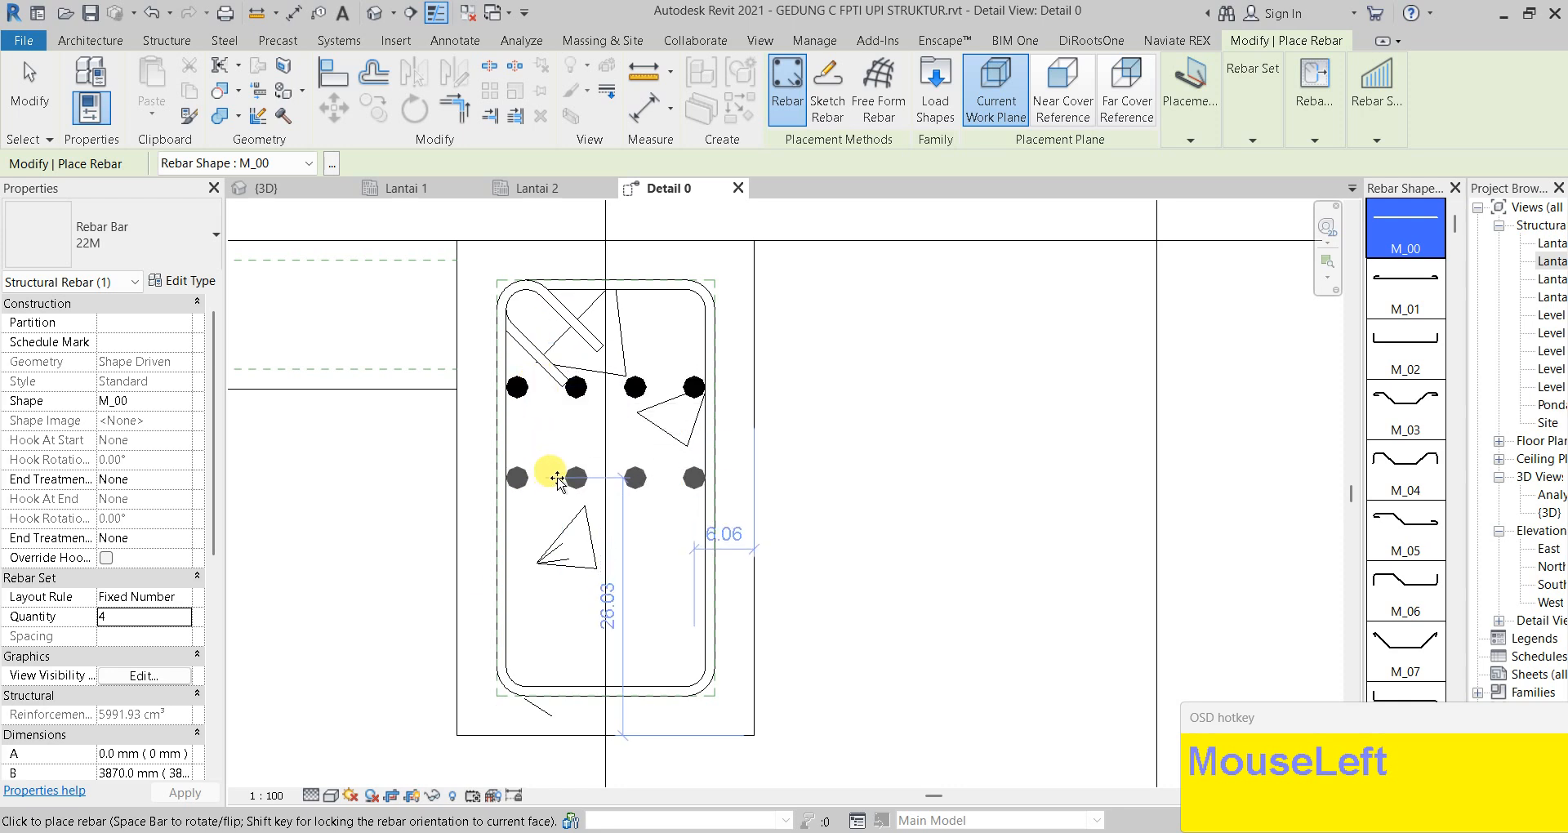
click(558, 481)
click(634, 554)
key(Escape)
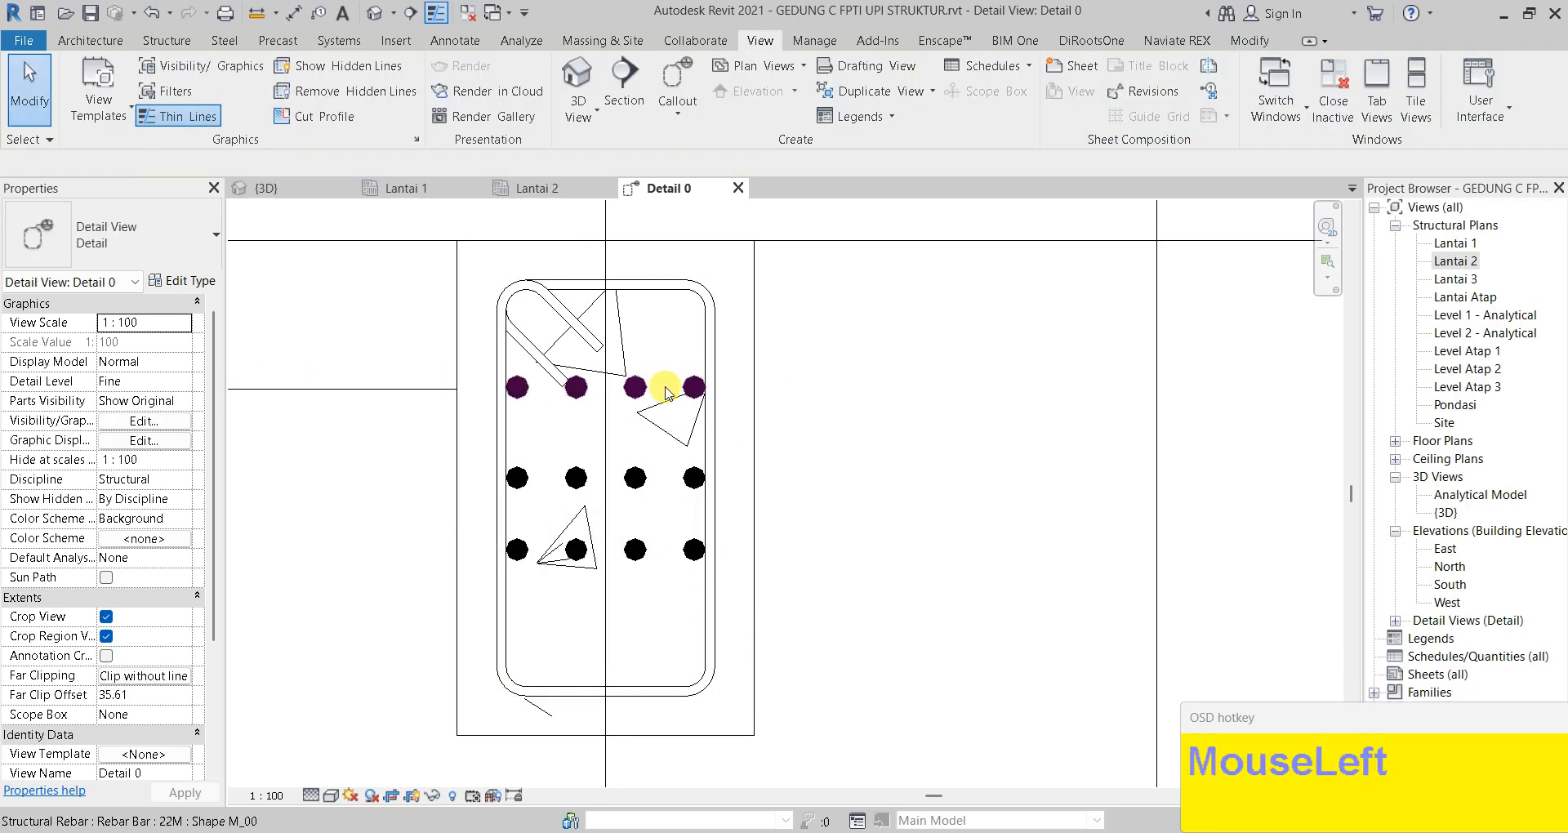
Constrain the top row of 22M bars against the stirrup's top segment
click(647, 390)
mouse_move(1309, 116)
click(1230, 176)
drag(550, 394, 641, 292)
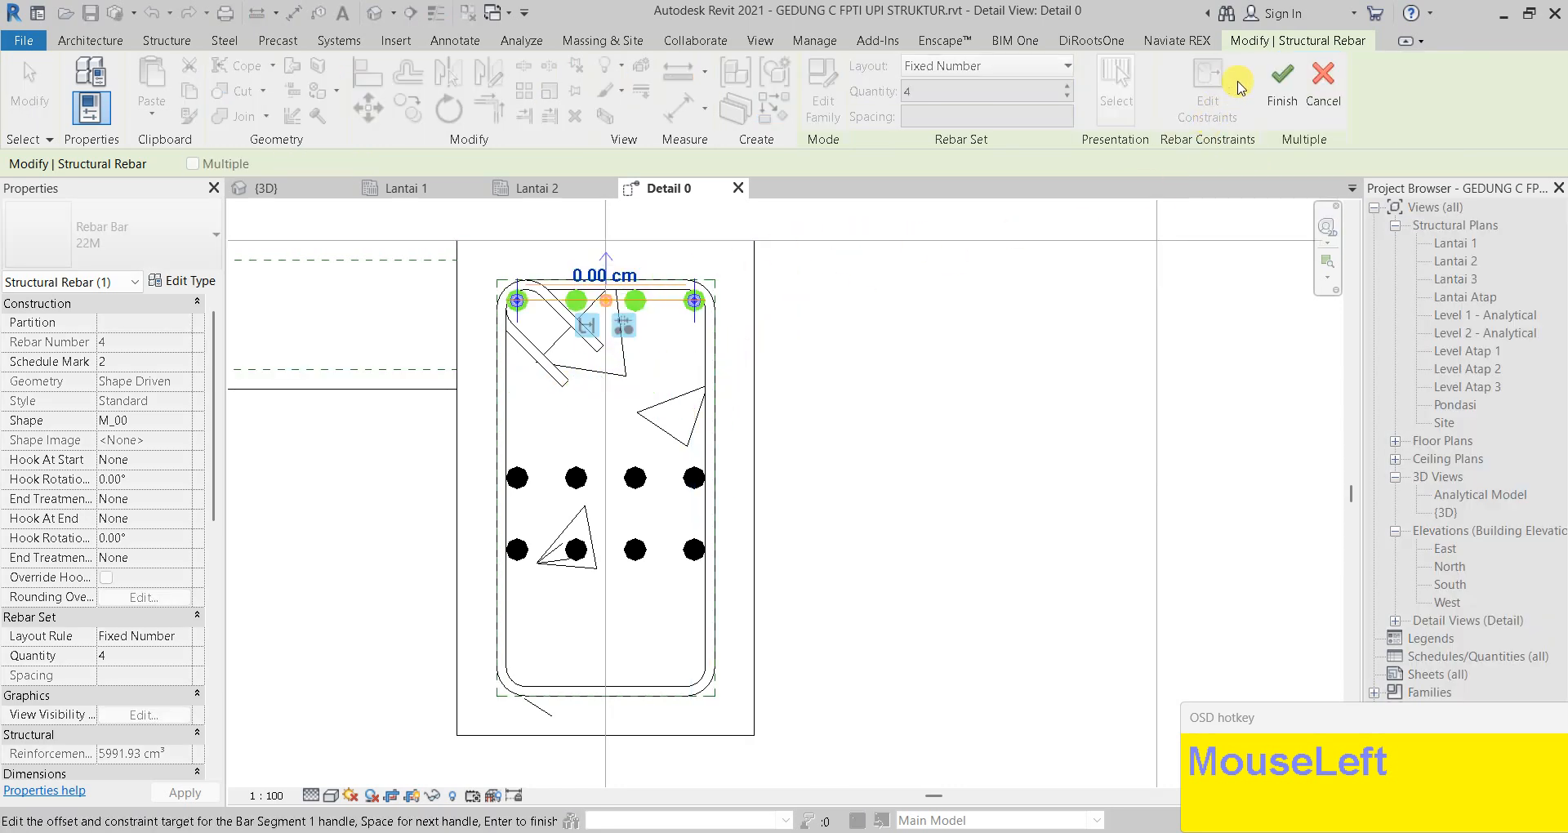
click(1269, 86)
key(Escape)
Select the lowest bar row and attempt constraining it to the stirrup's bottom, then cancel
middle_drag(707, 526, 735, 427)
scroll(735, 427, up, 2)
click(726, 451)
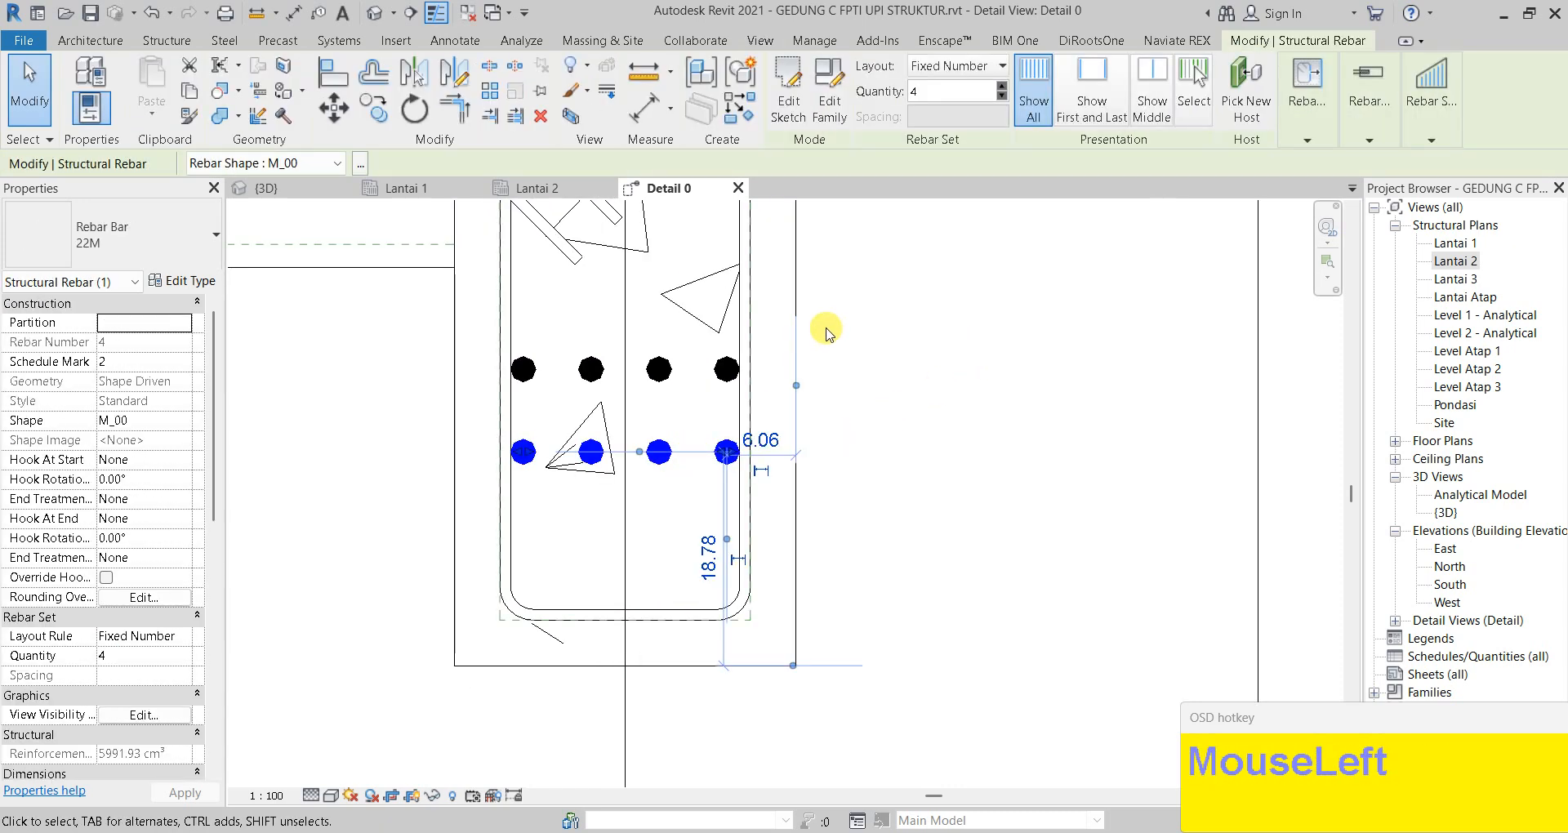
scroll(813, 478, down, 1)
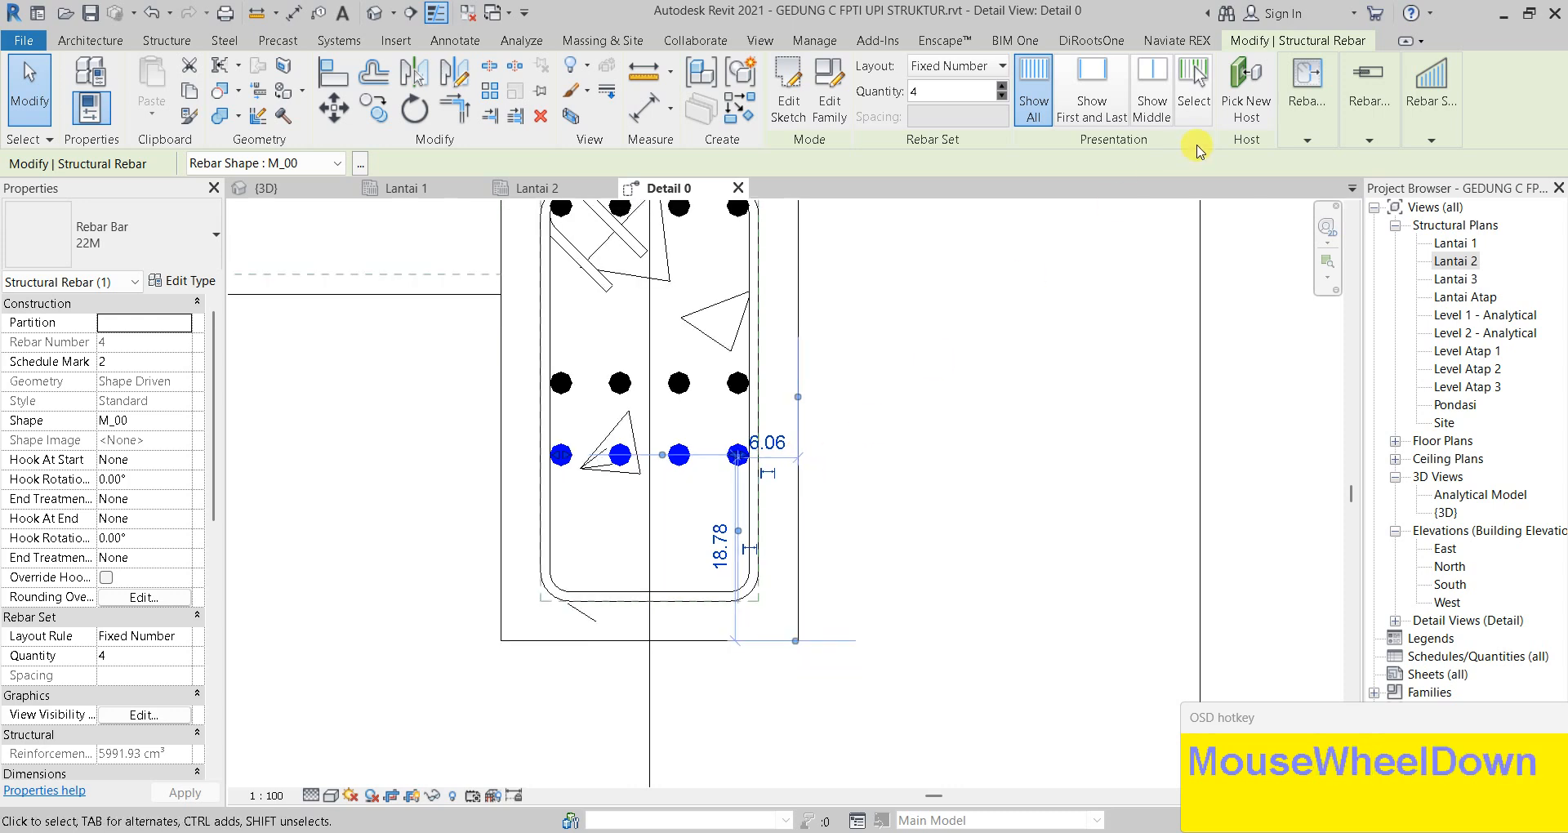
click(1308, 132)
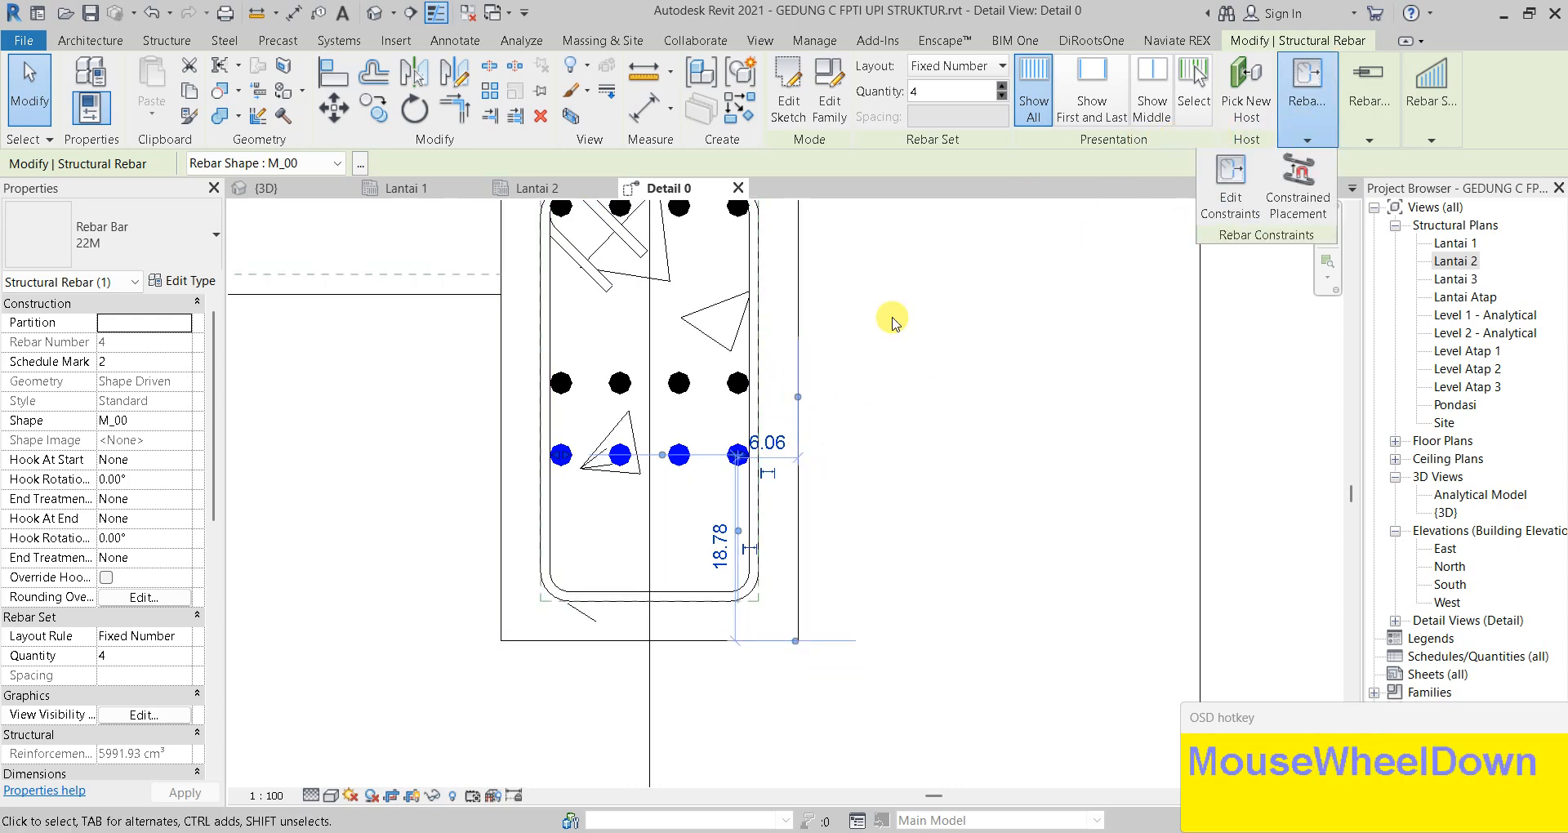
click(1225, 205)
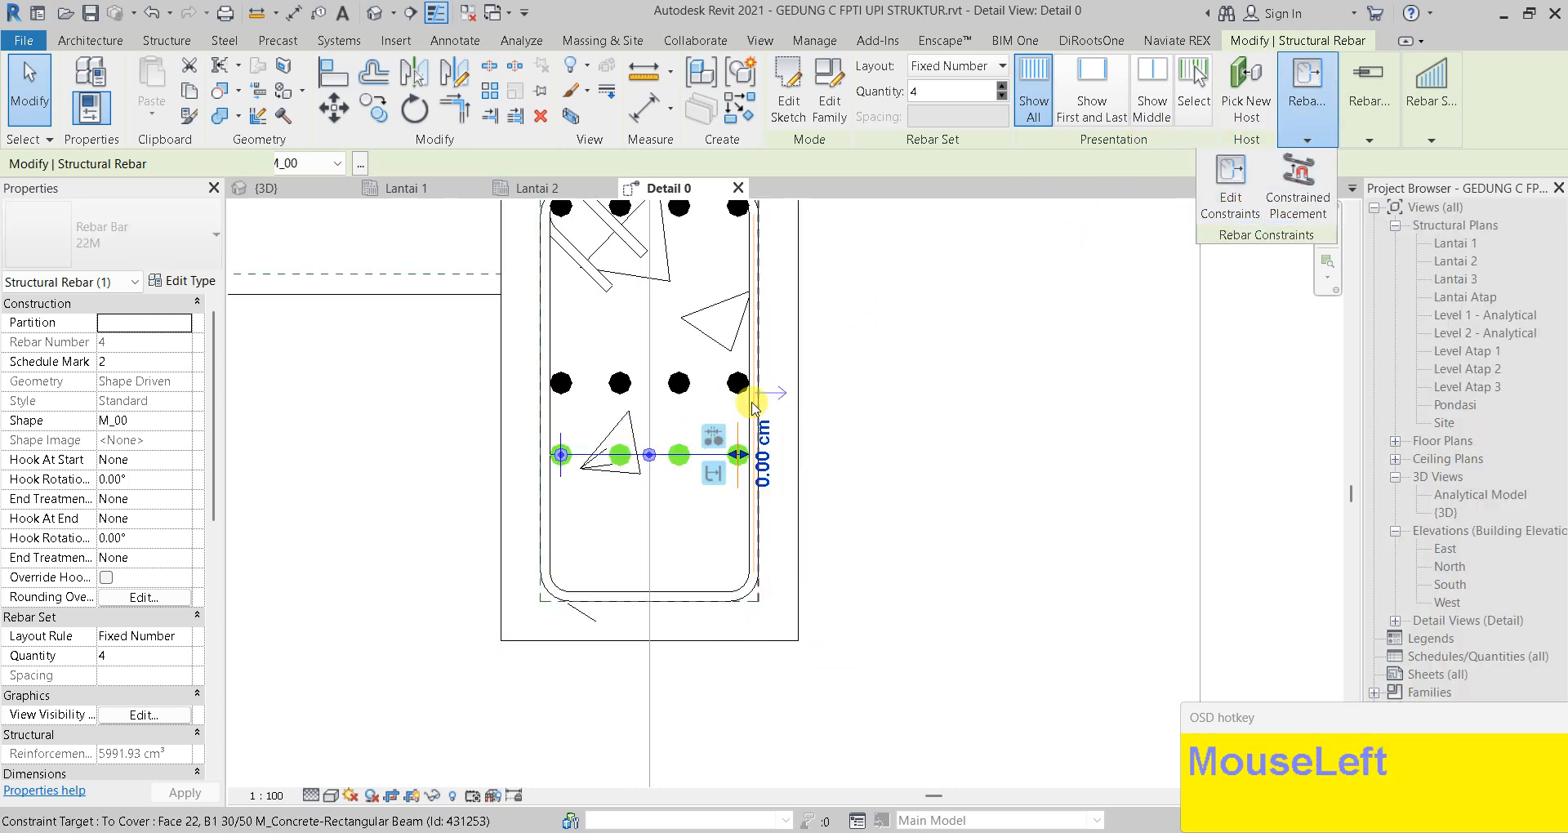
click(650, 455)
click(615, 600)
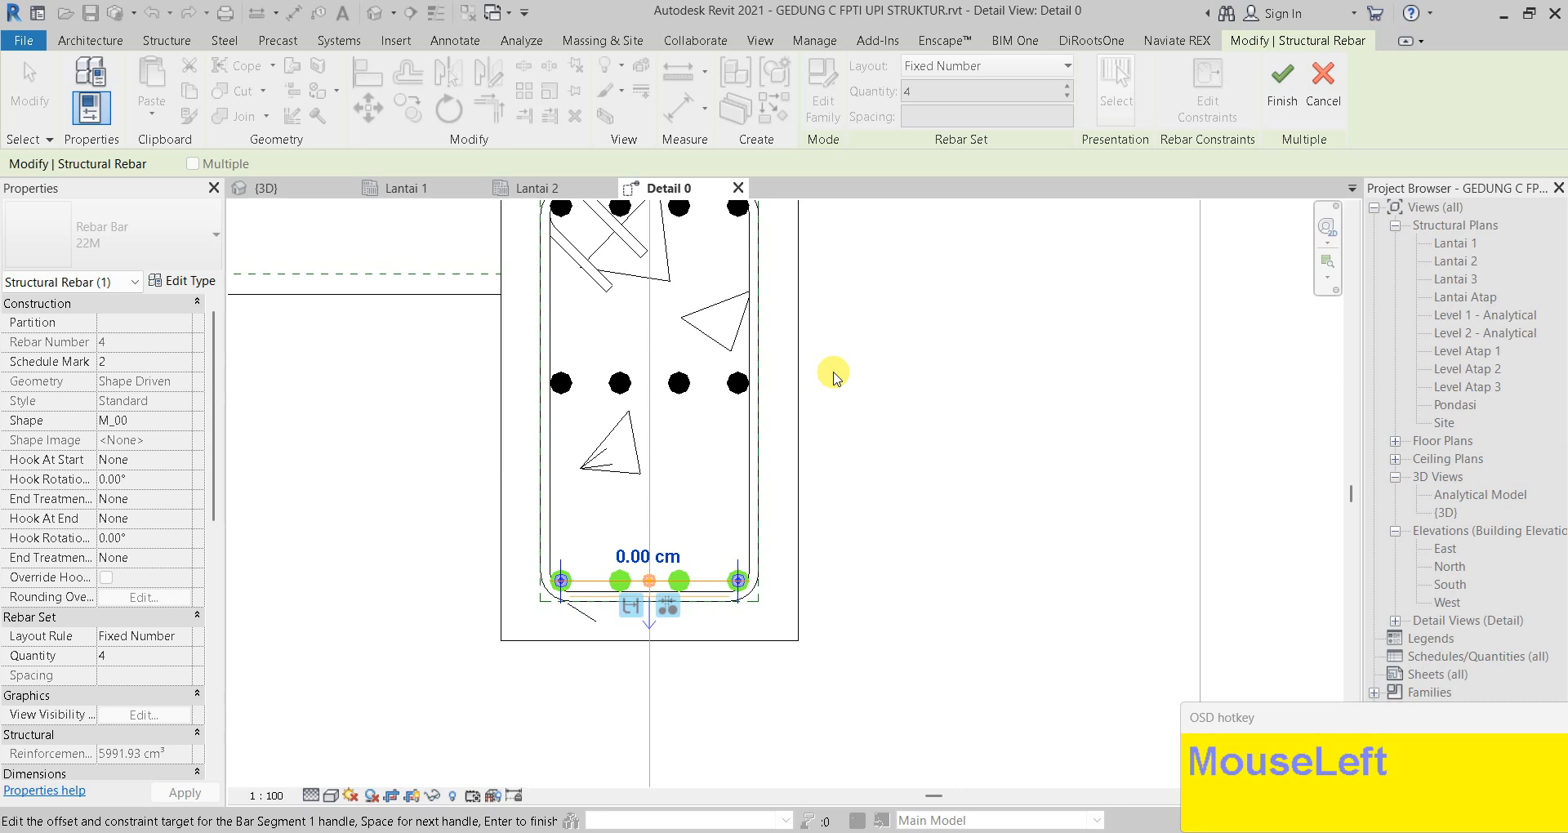
key(Escape)
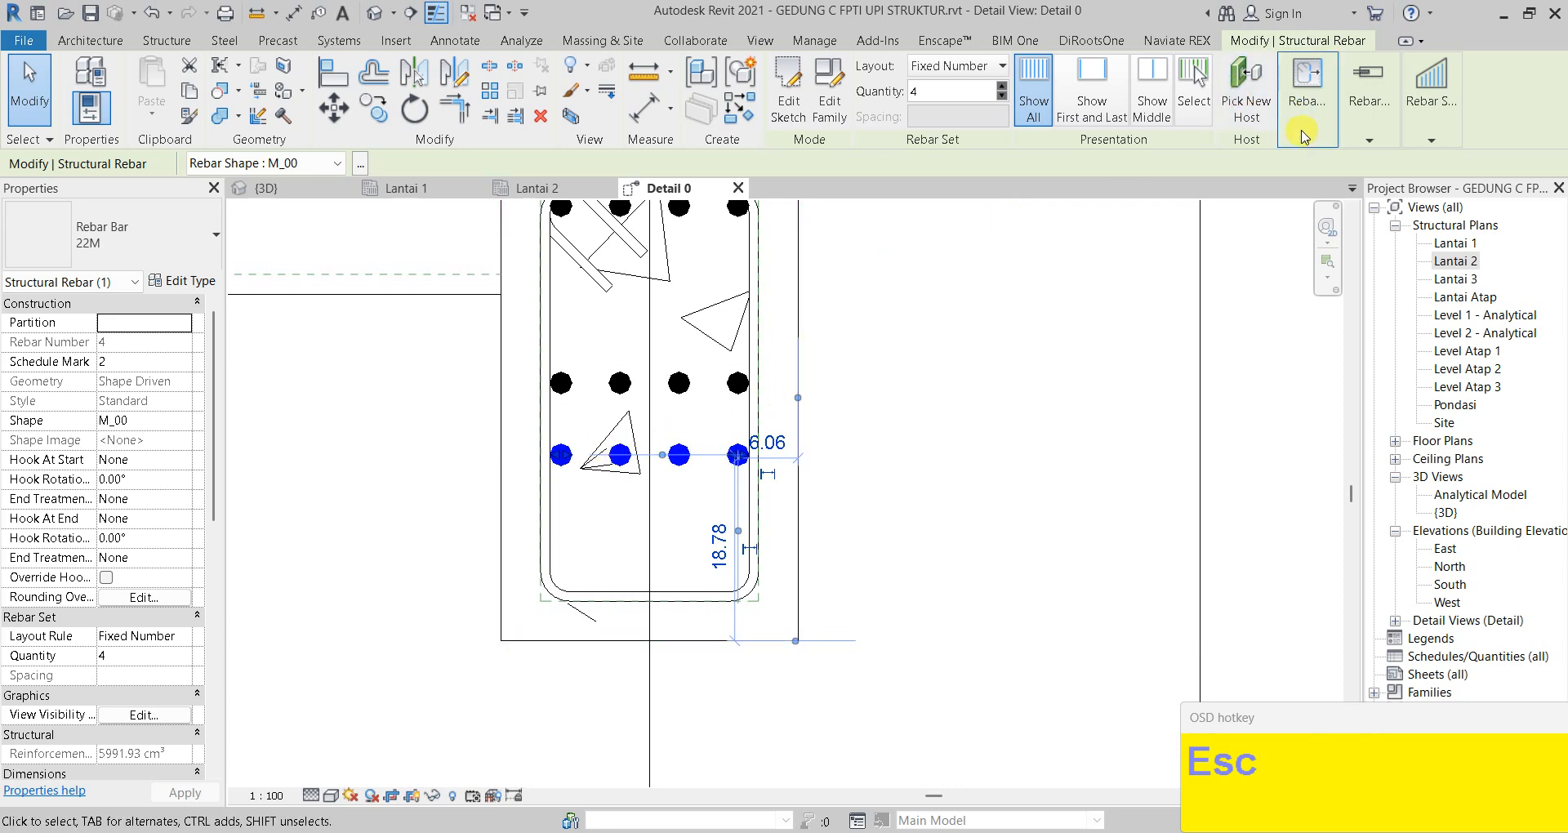
Constrain the lowest bar row to the stirrup's bottom segment at a 0.00 cm offset
click(1307, 90)
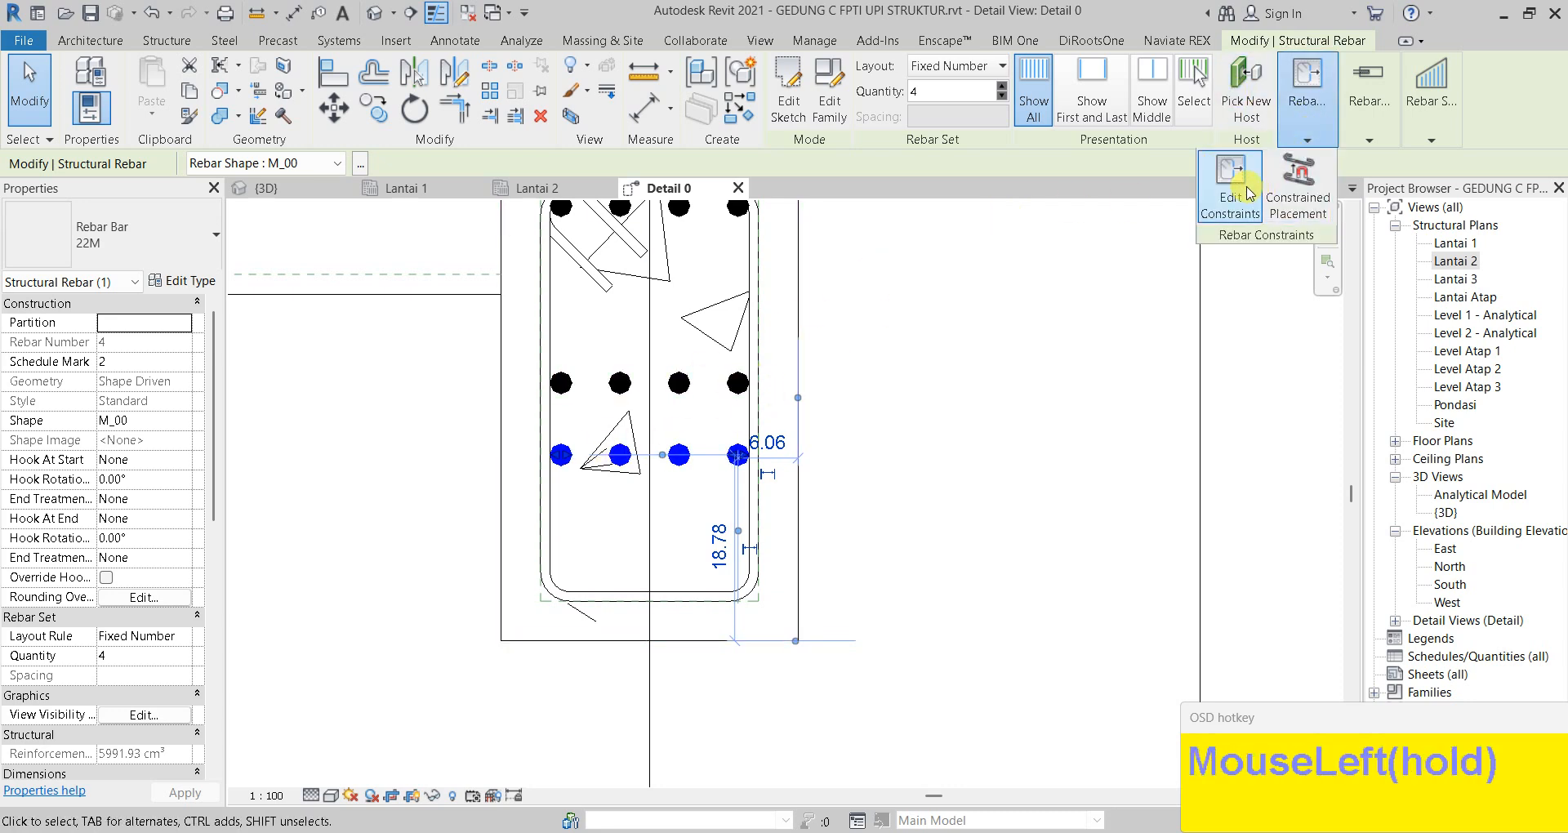
click(1231, 186)
click(576, 464)
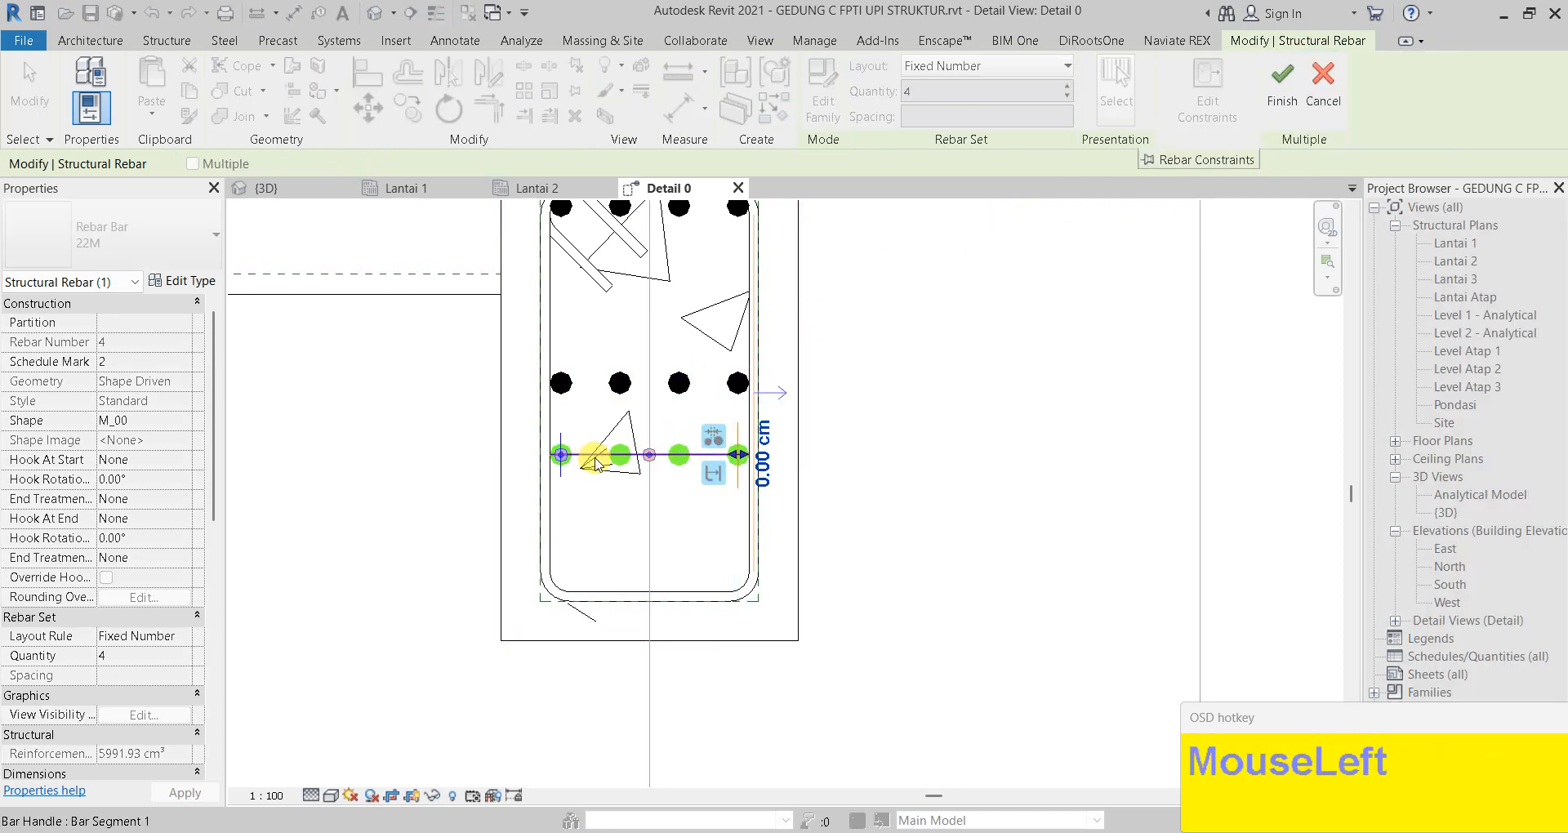
click(613, 596)
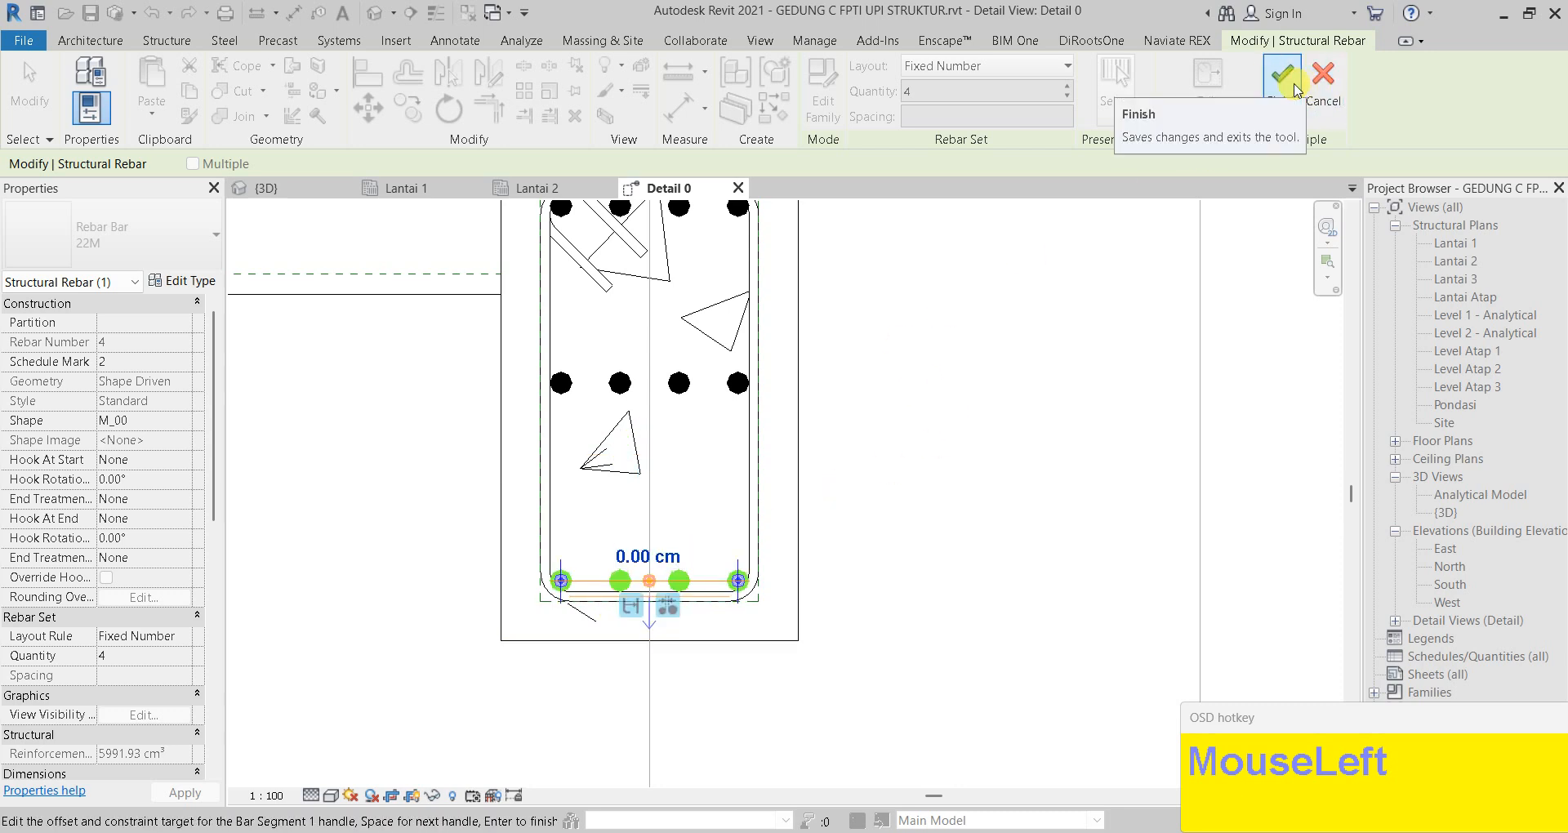
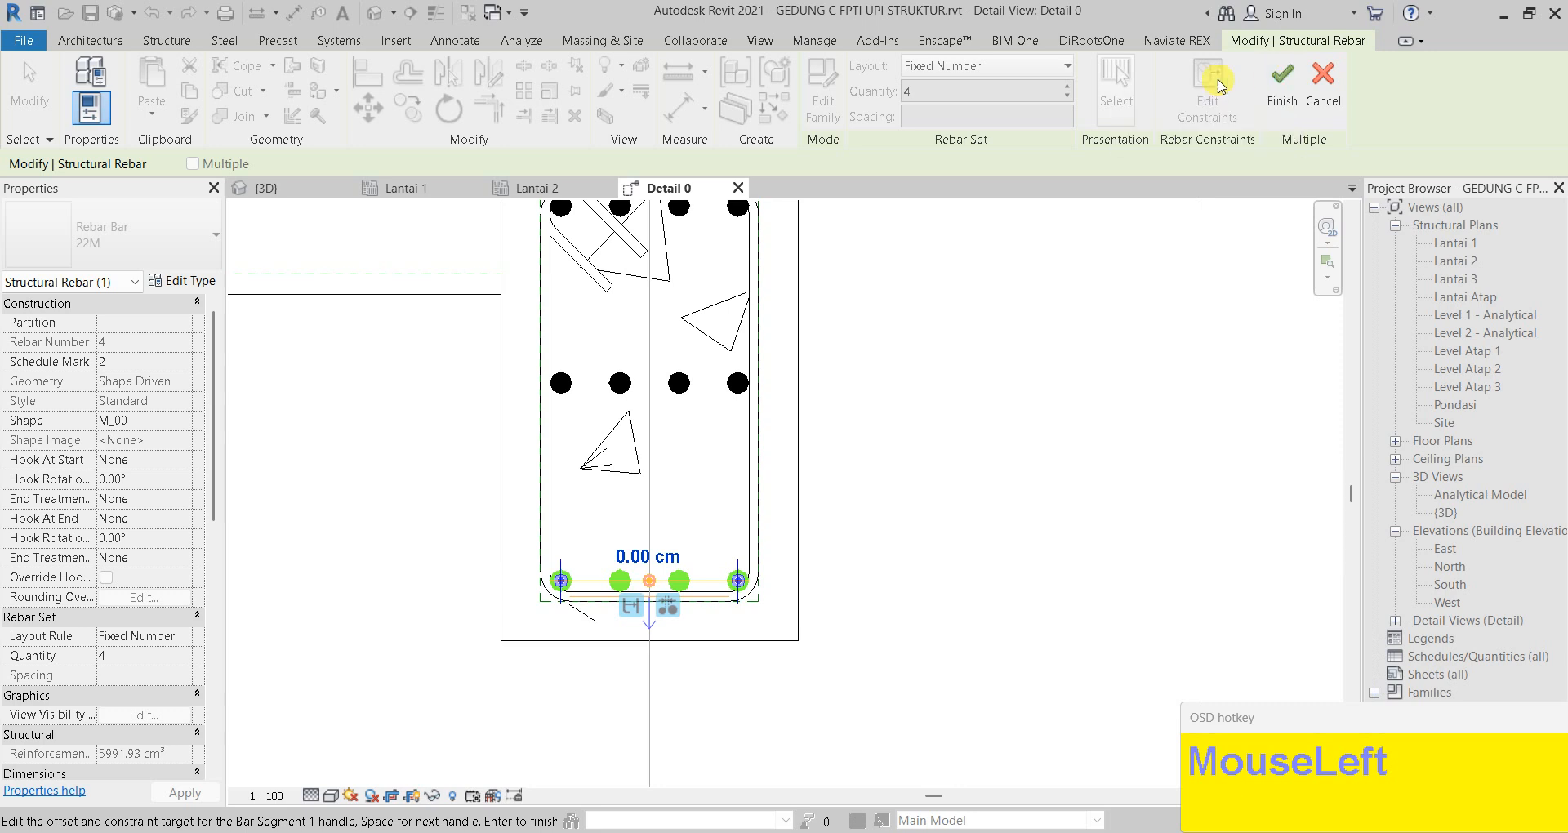
Adjust the bottom bar set's end handle and finish the rebar edit
click(560, 580)
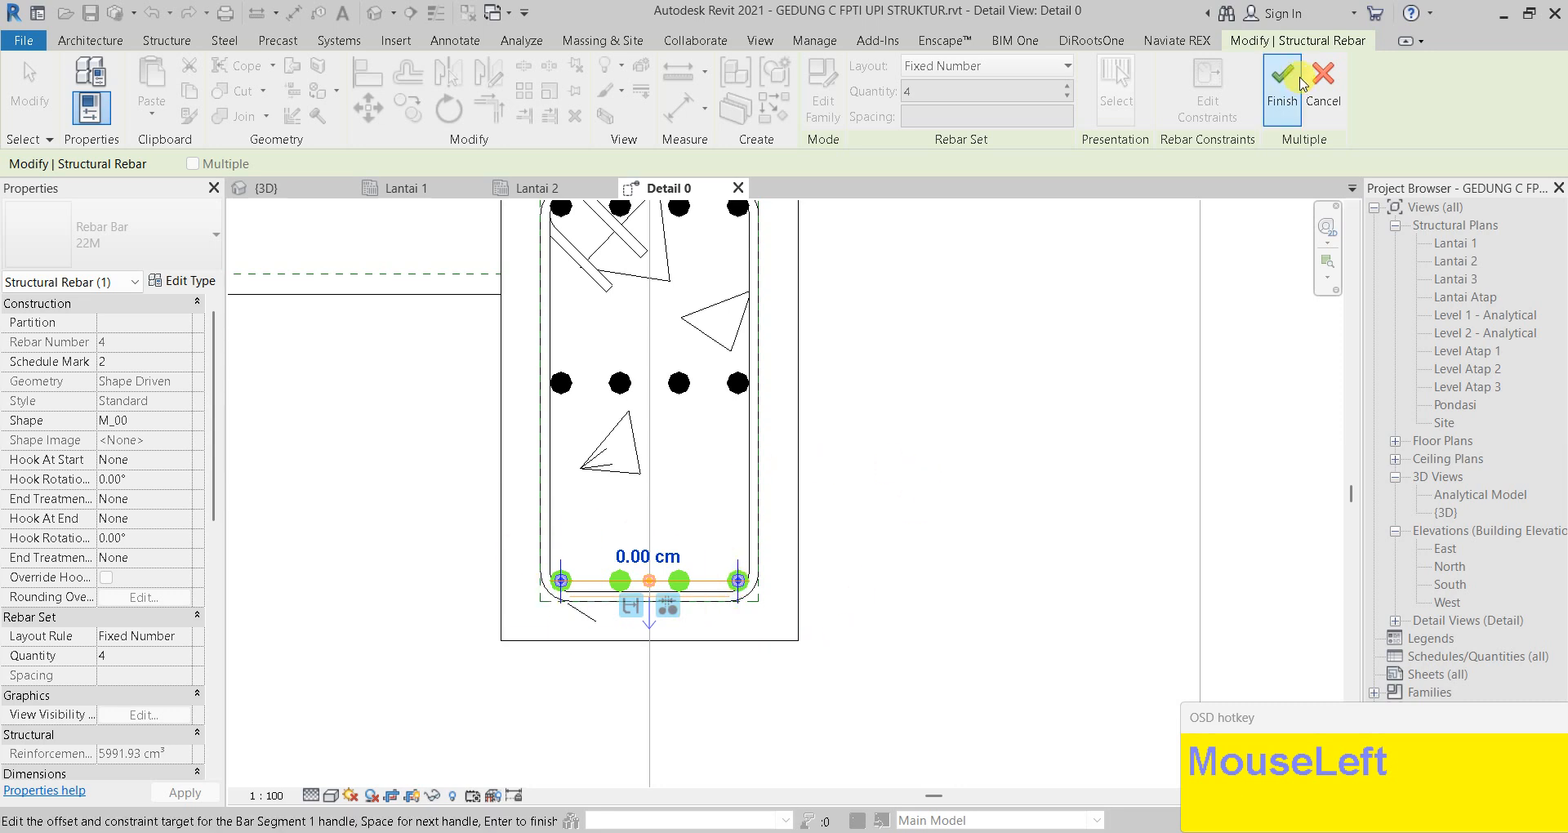
click(1280, 96)
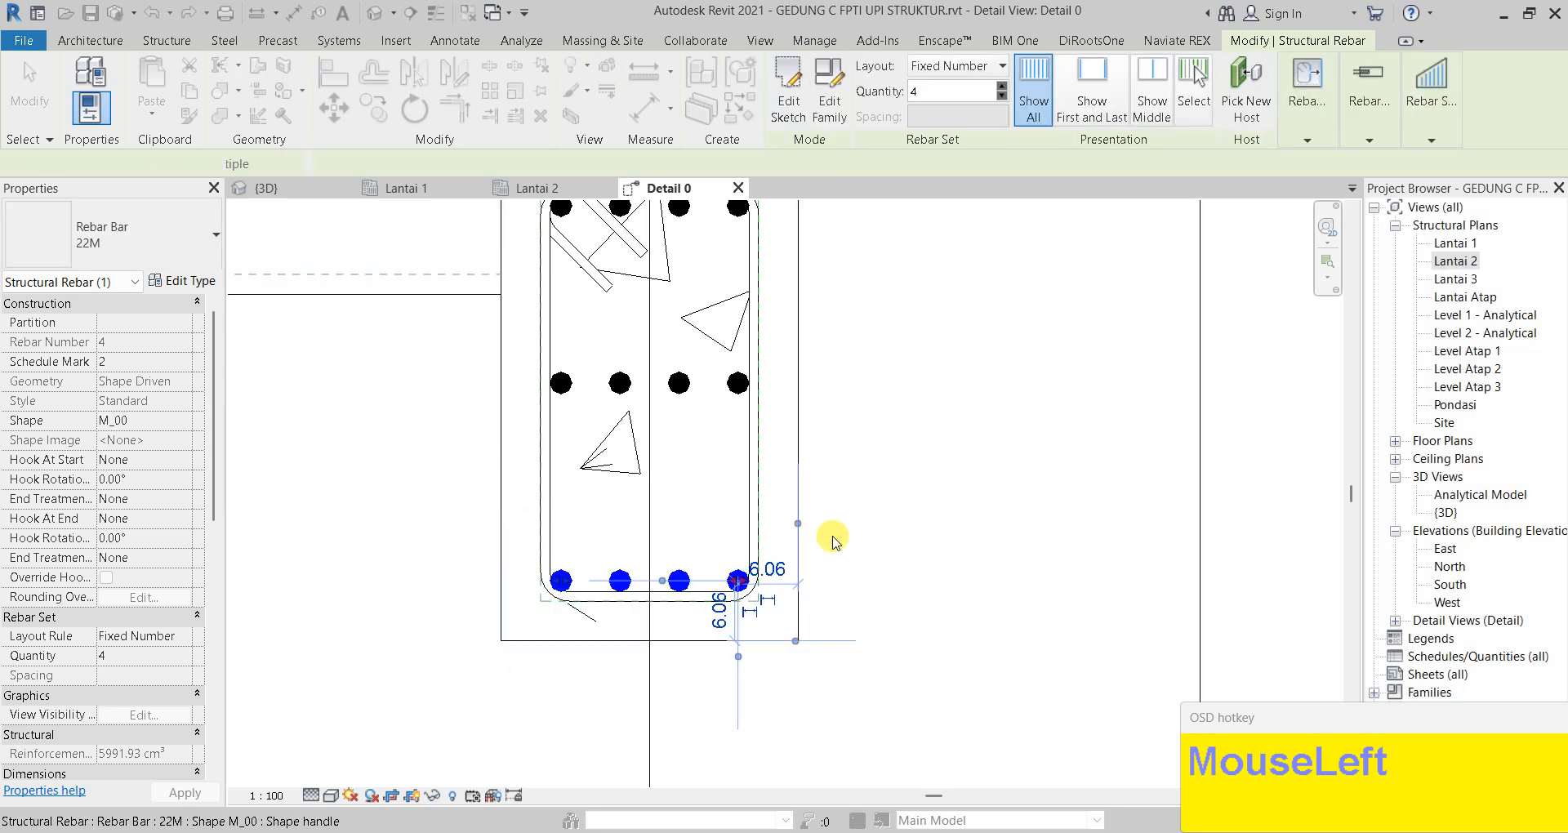
Reduce the middle rebar set to a quantity of 2
click(685, 399)
key(Escape)
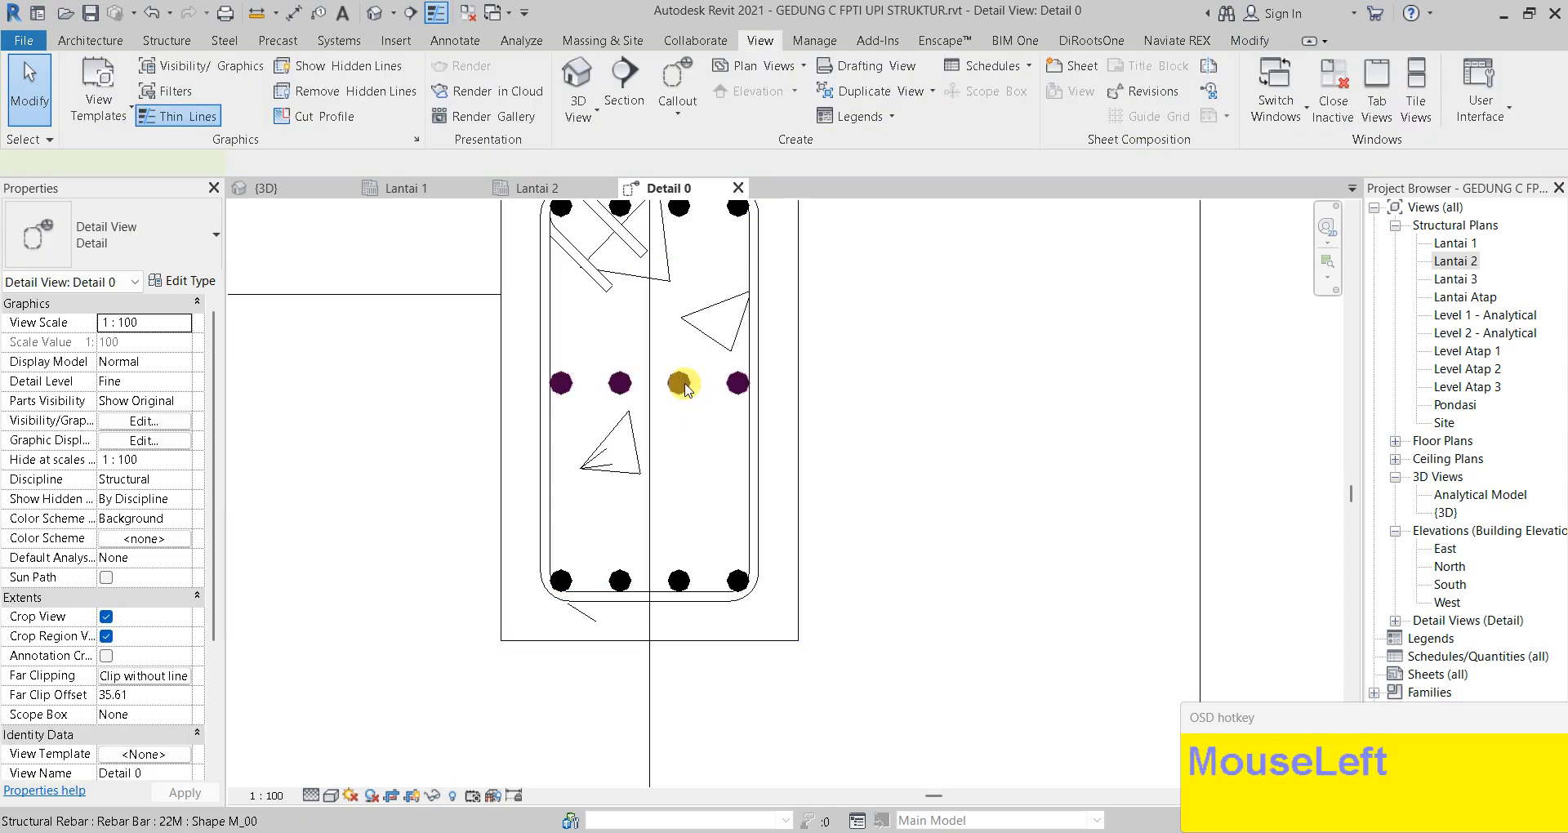
click(685, 389)
click(165, 658)
text(2)
click(193, 793)
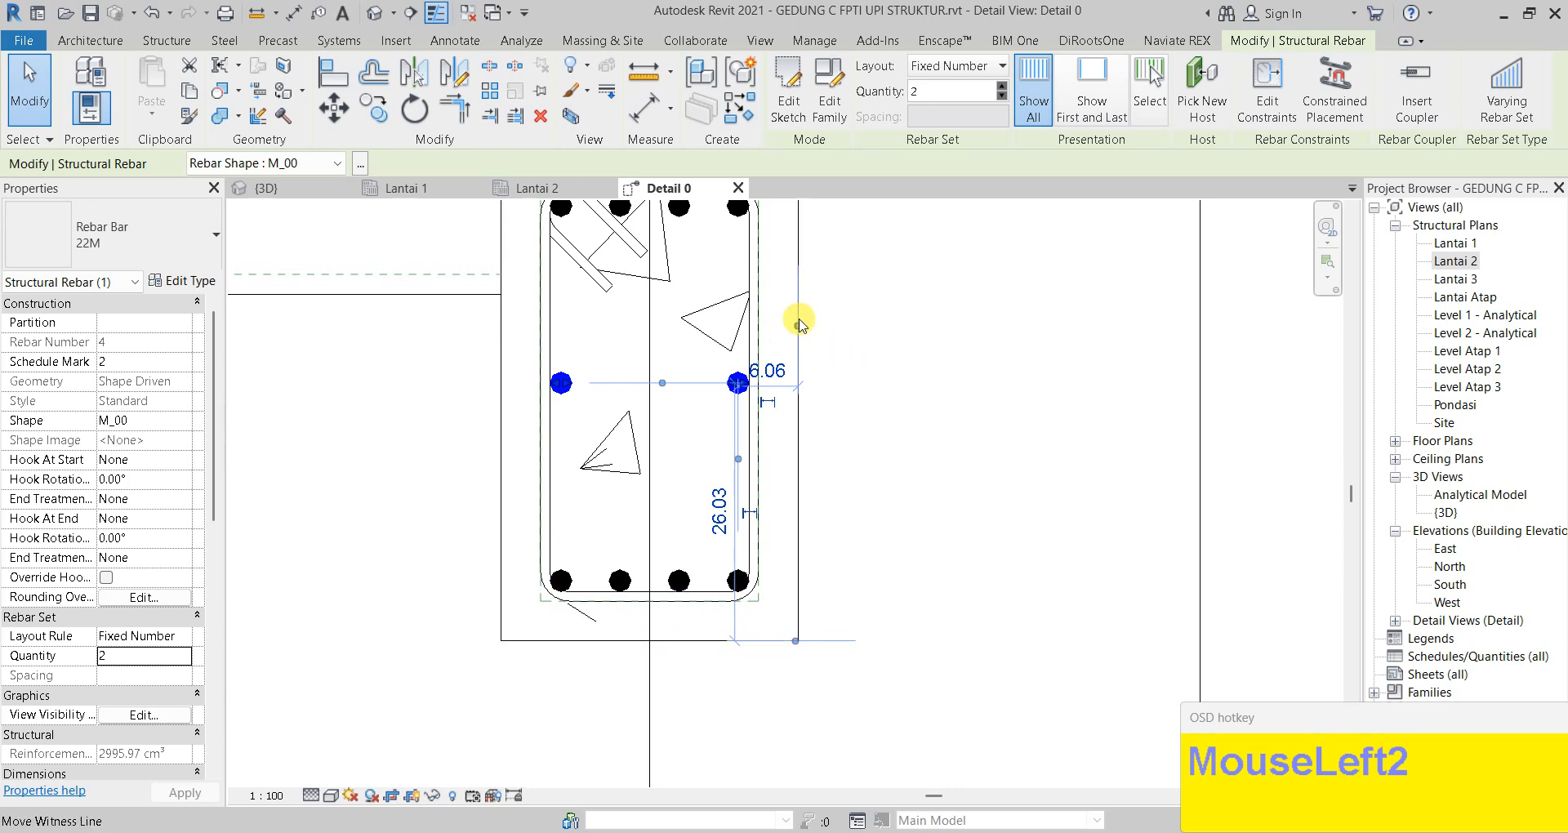
Move the two bars up with MV to sit just below the top row
middle_drag(680, 346, 708, 433)
key(m)
key(v)
scroll(584, 464, up, 2)
click(574, 461)
middle_drag(569, 336, 567, 396)
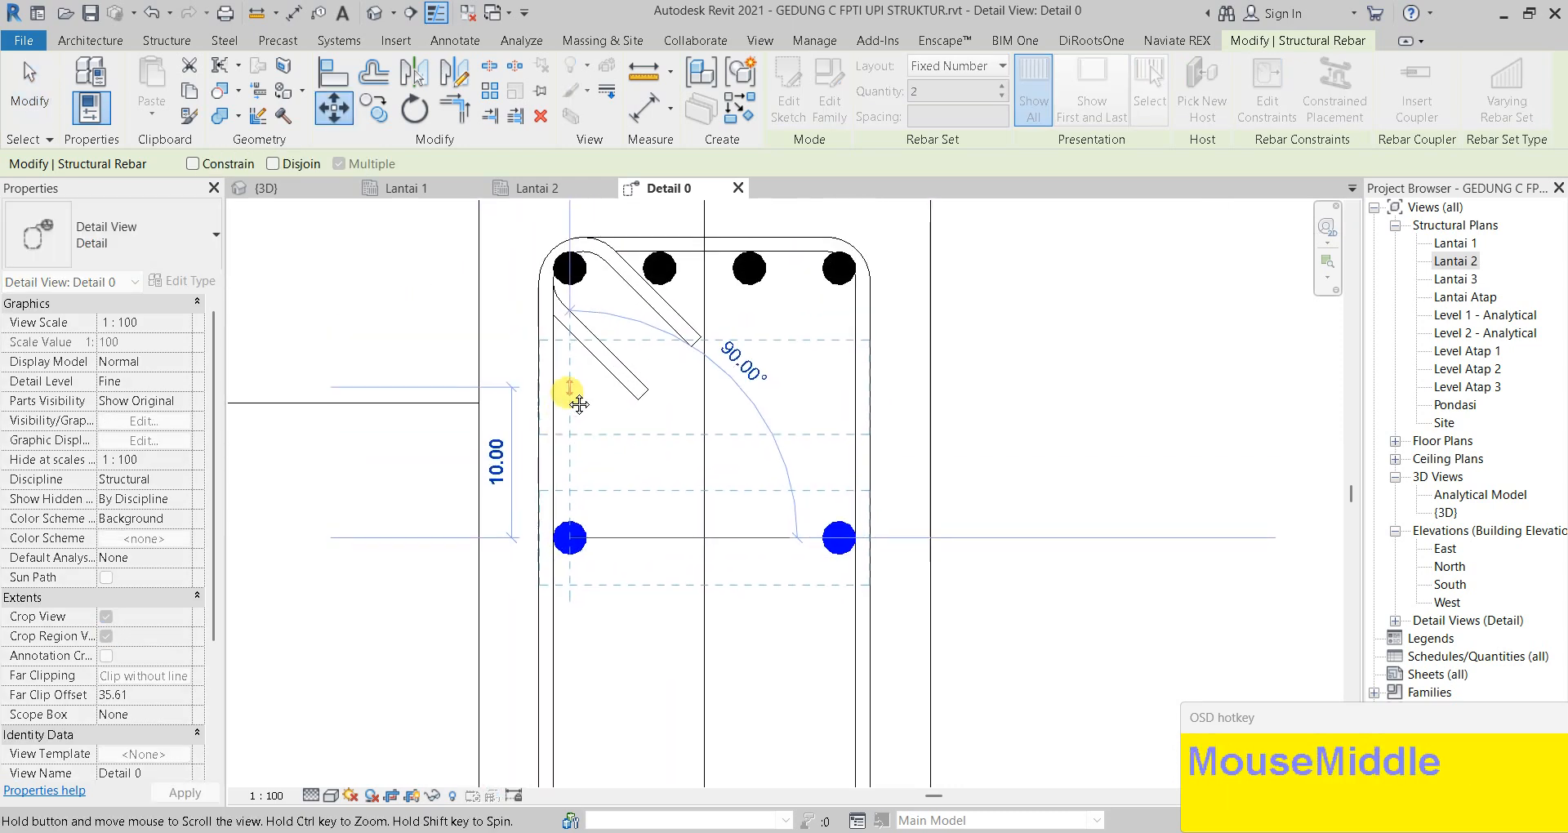
click(572, 370)
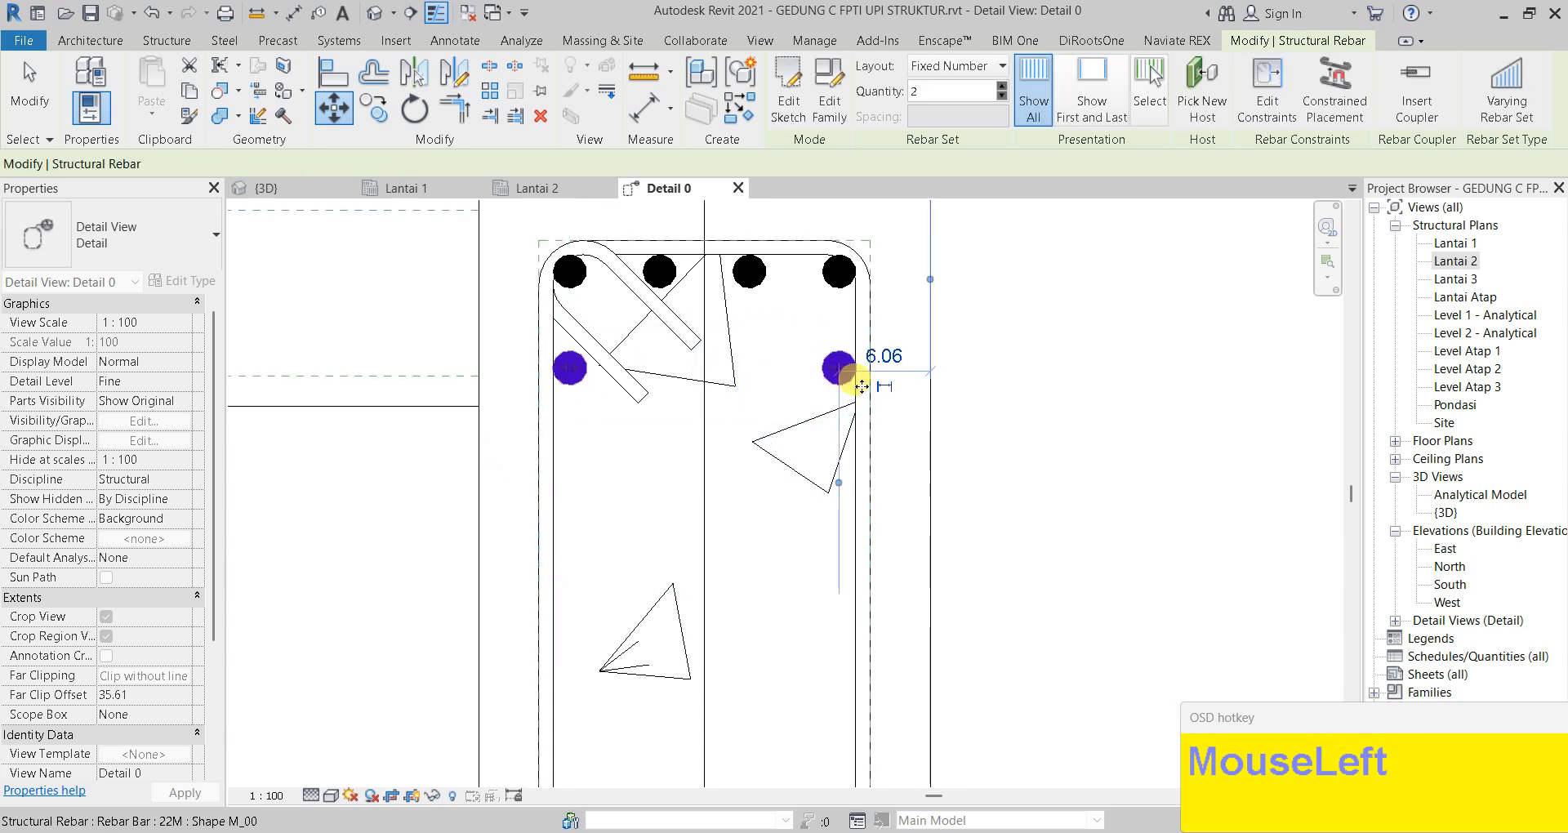
key(Escape)
scroll(1019, 447, down, 2)
middle_drag(1019, 448, 990, 411)
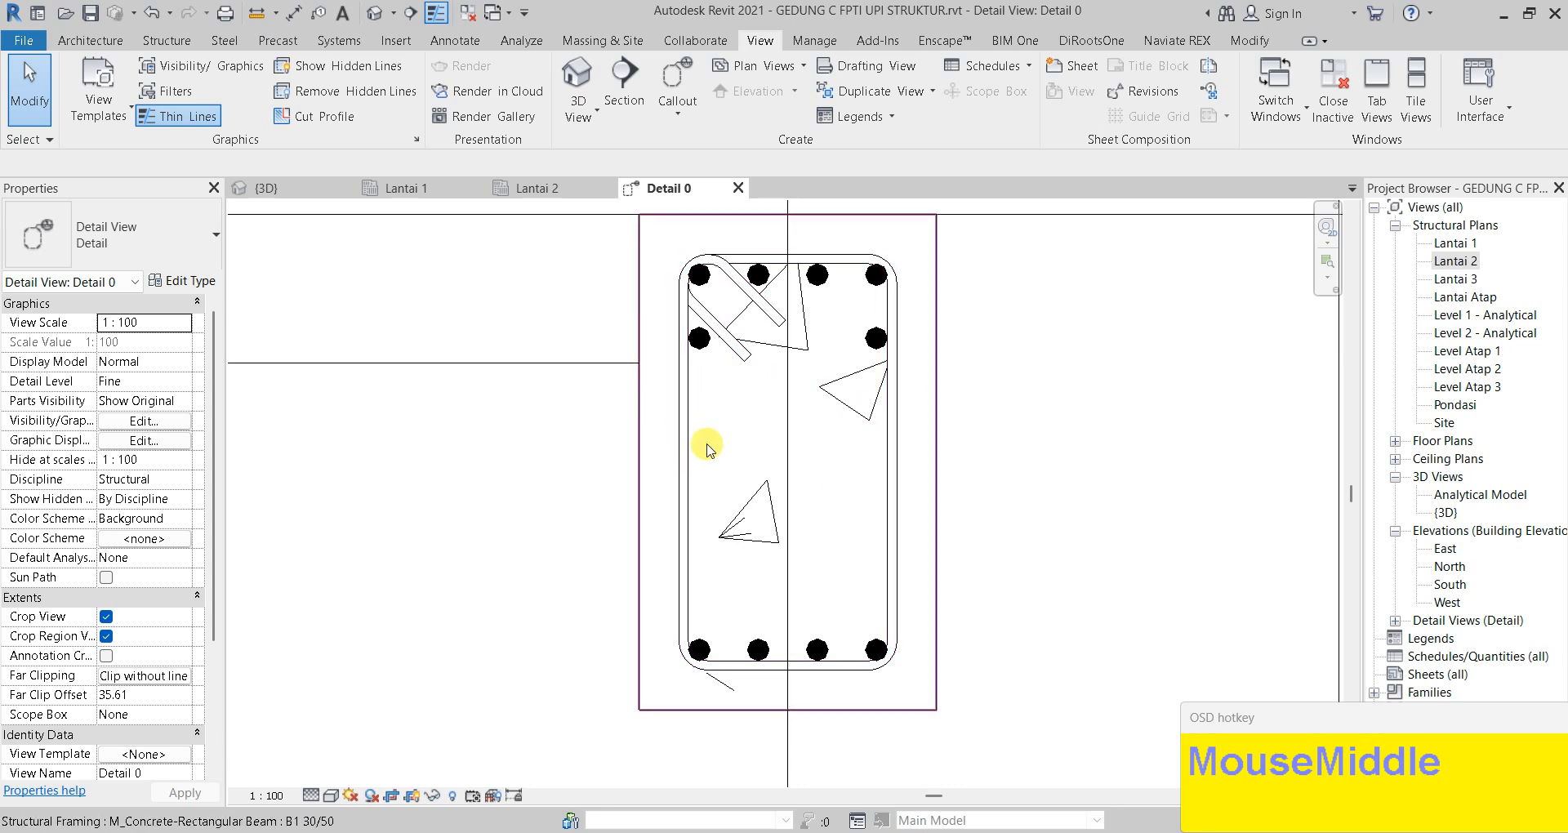
click(944, 381)
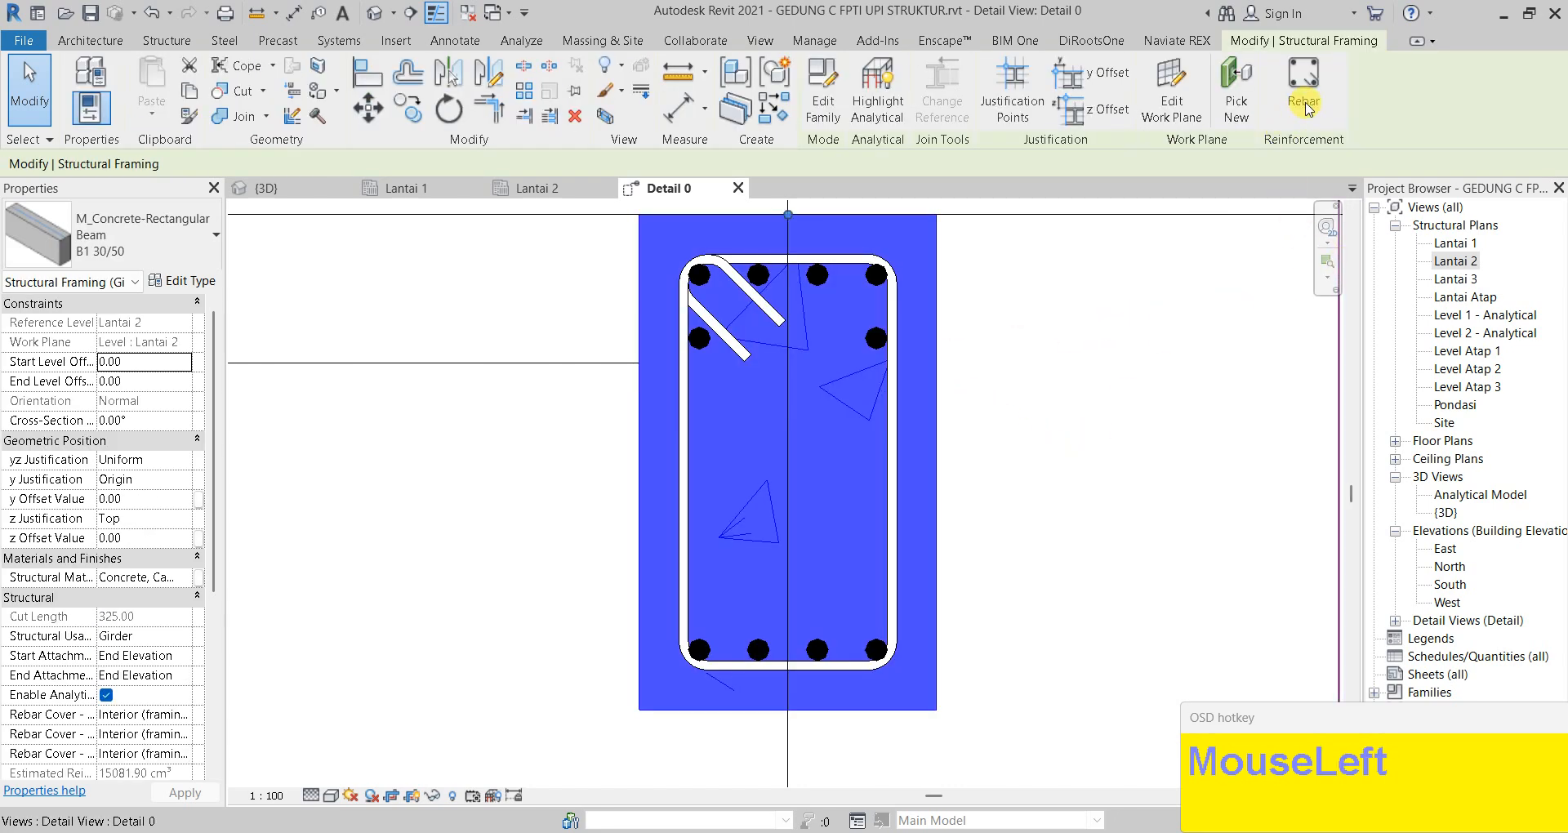
Place 13M side bars in the beam using a Fixed Number layout with quantity 2
click(1304, 105)
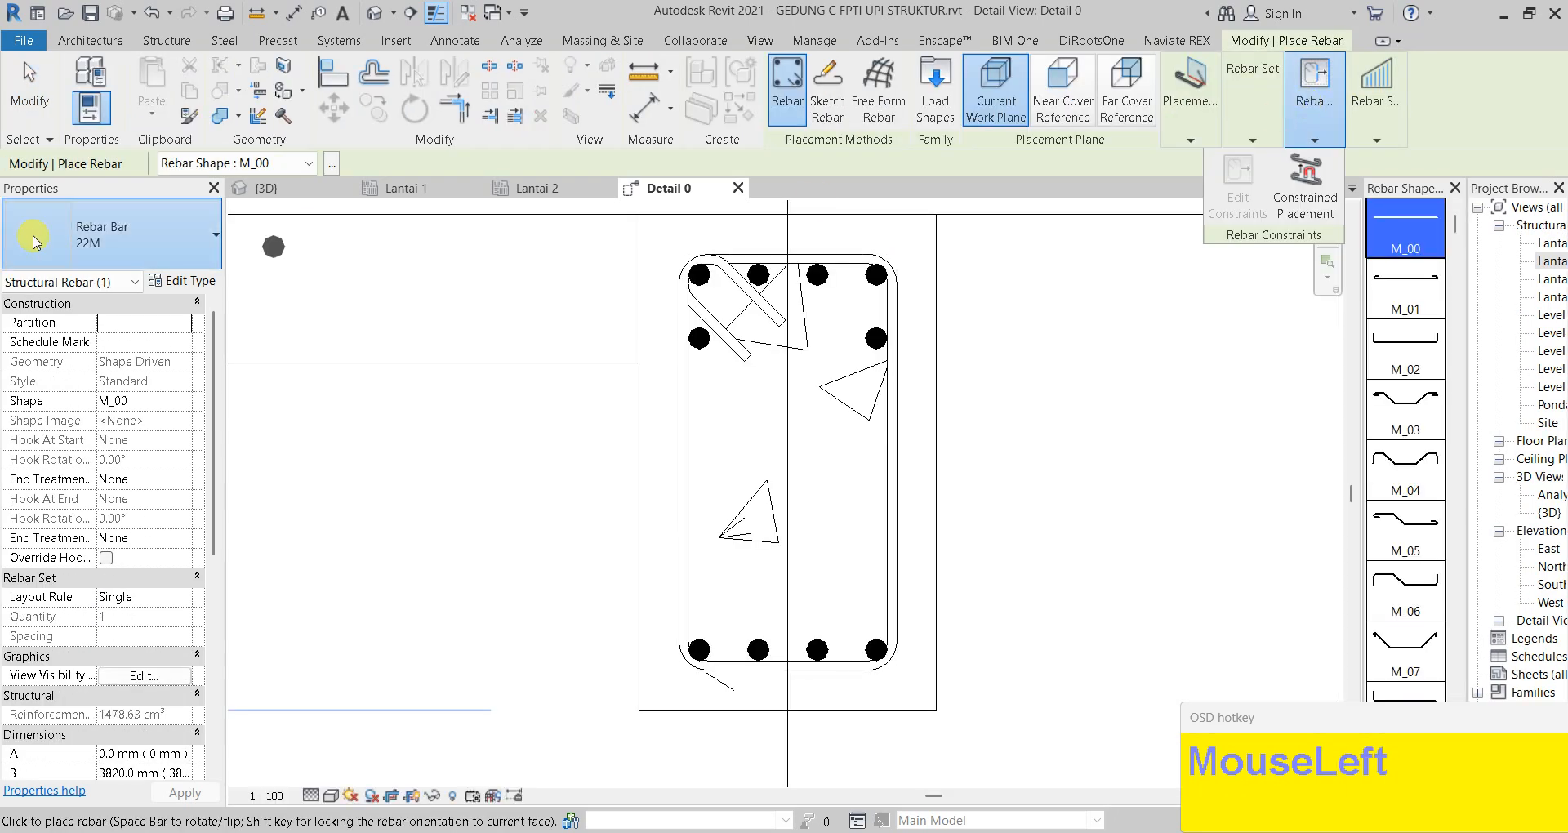
click(35, 242)
click(89, 349)
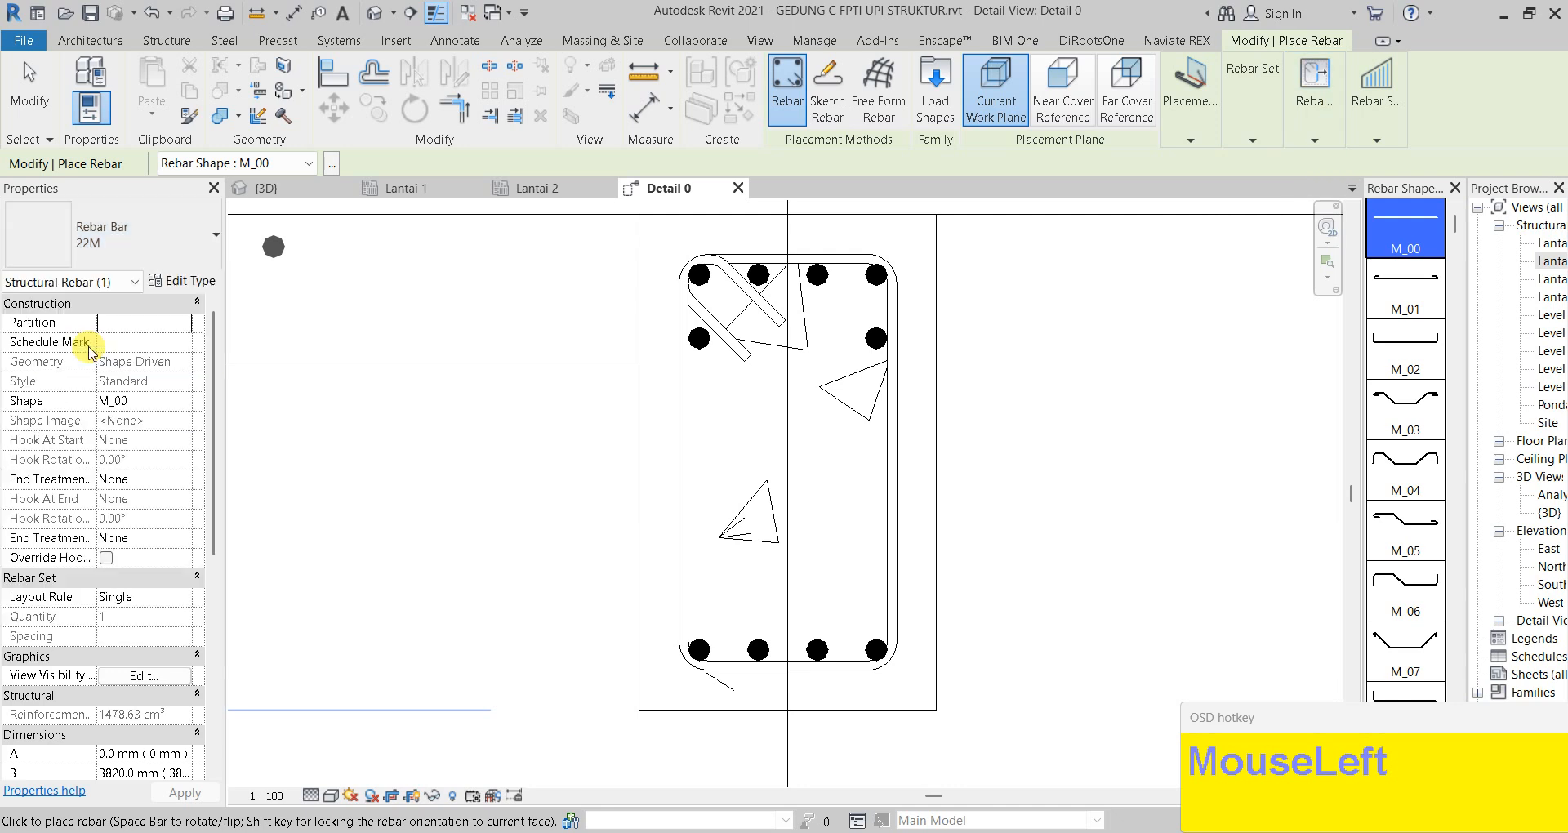
click(110, 236)
click(88, 340)
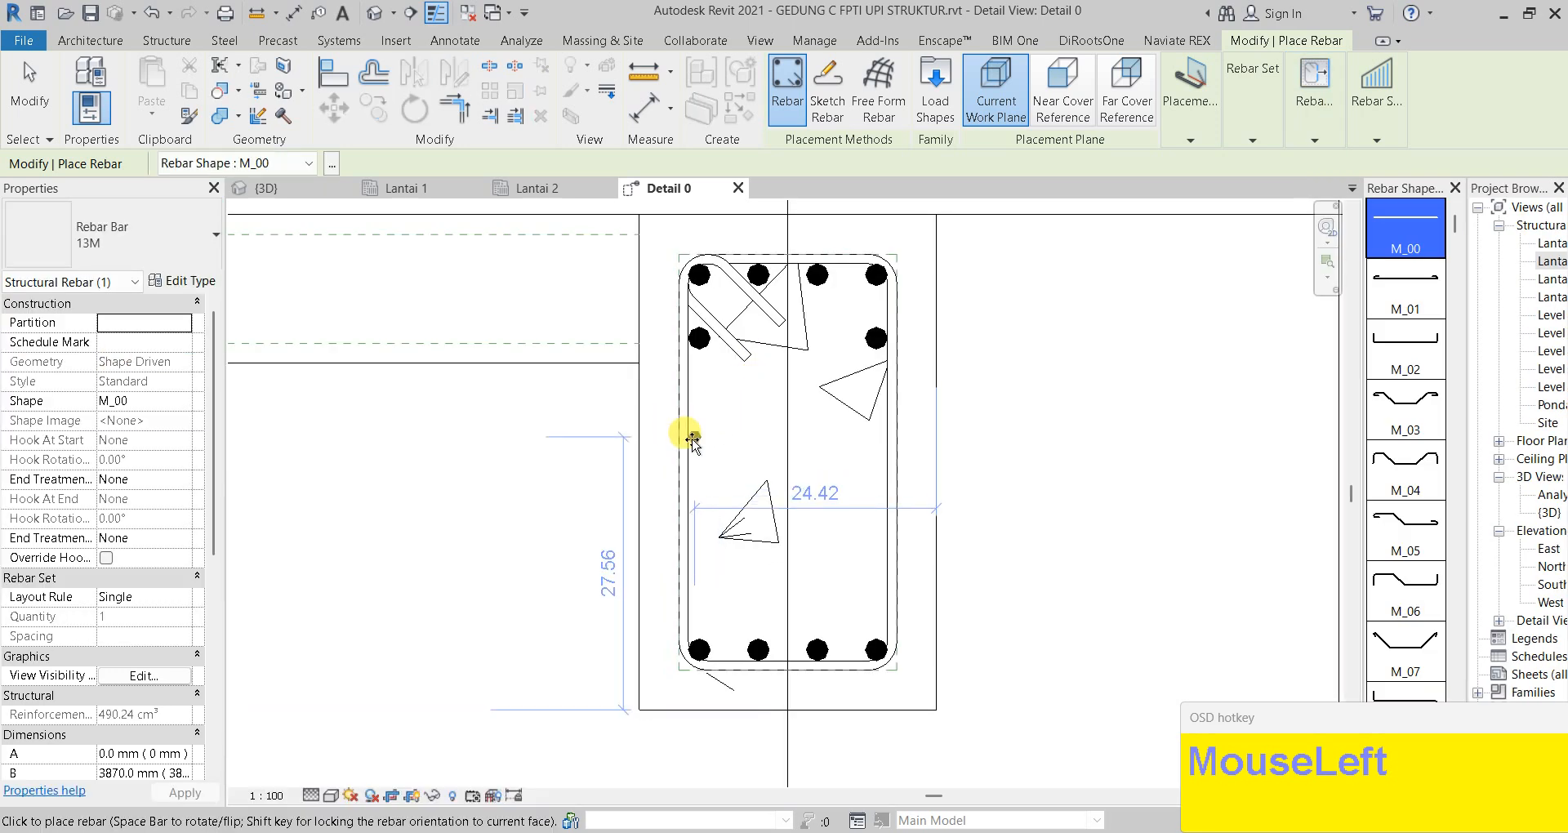
scroll(690, 425, up, 3)
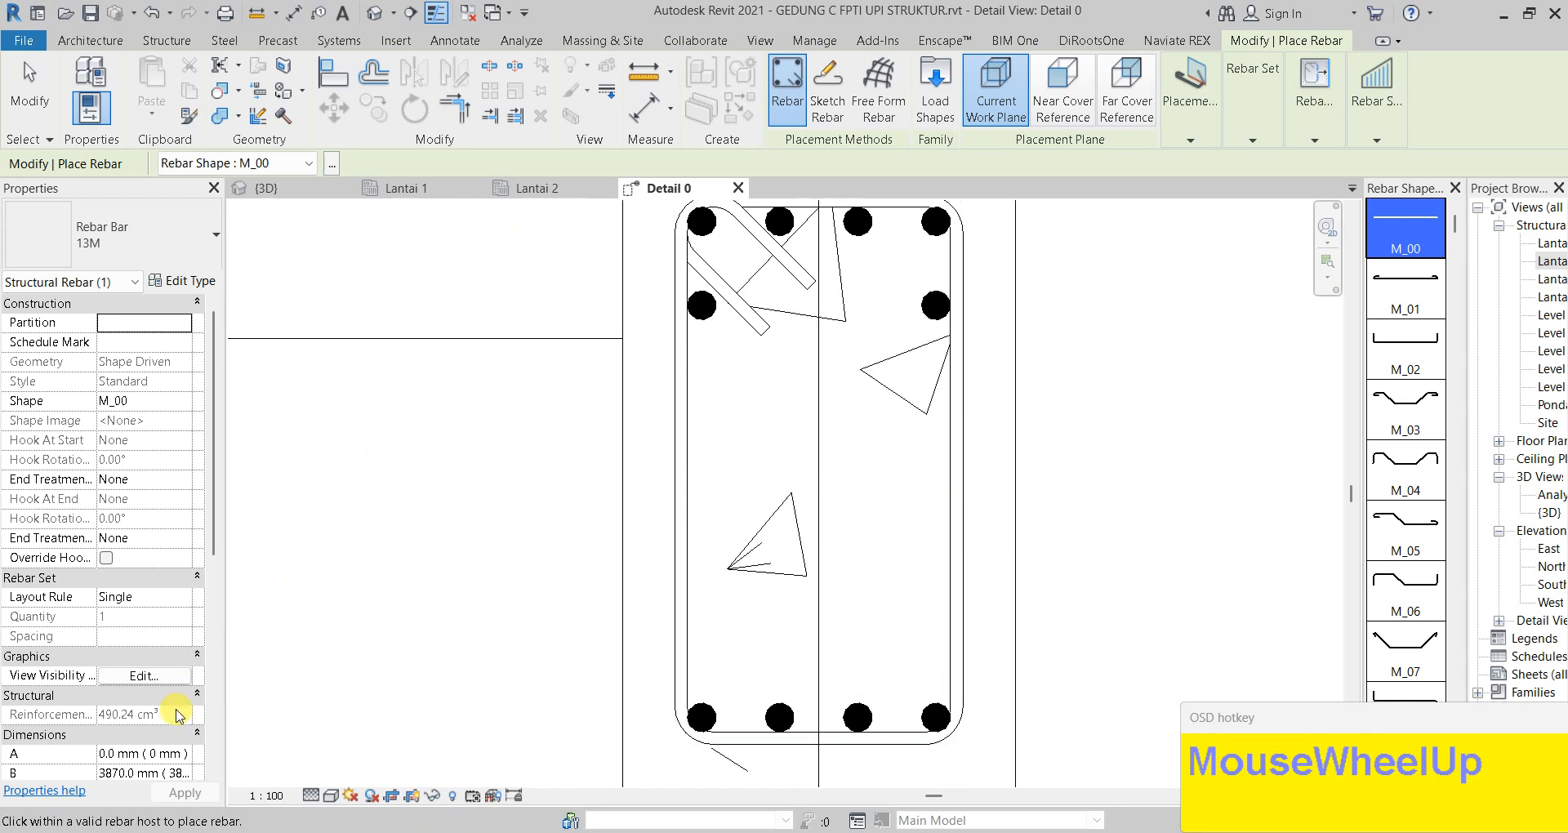
click(135, 599)
click(185, 599)
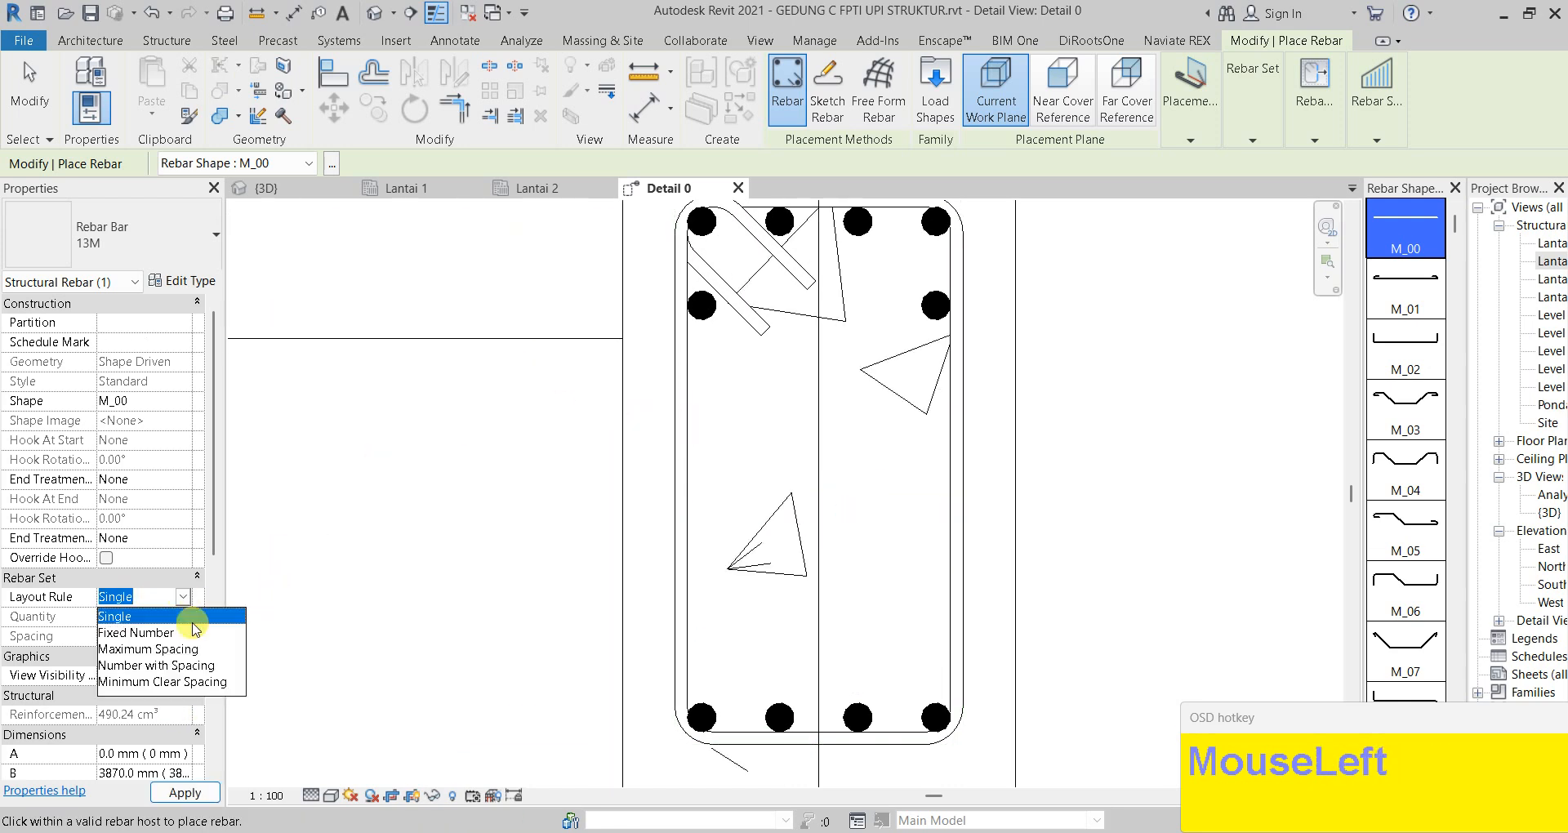
click(164, 635)
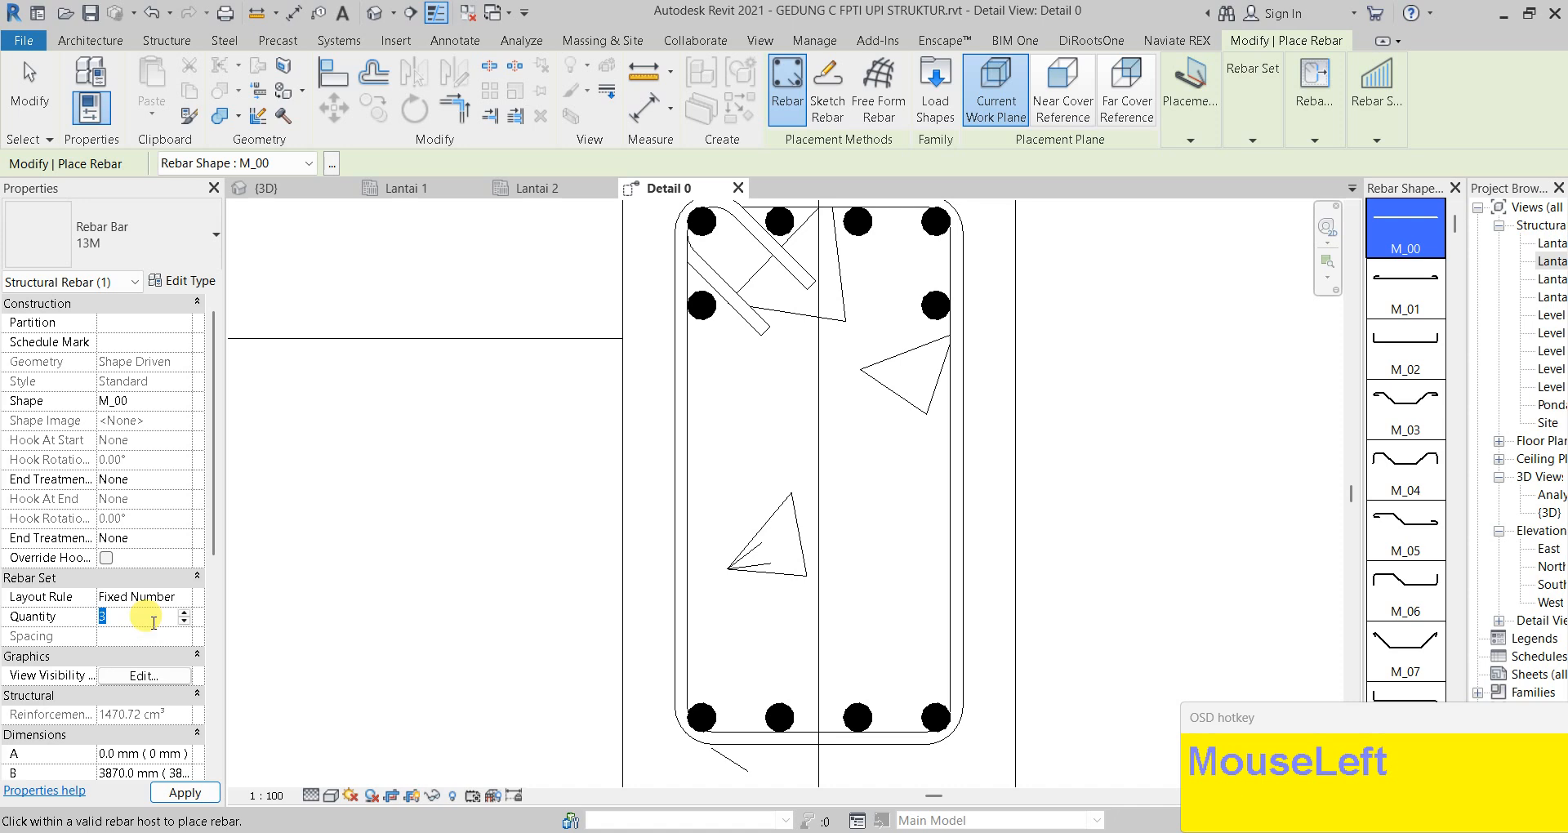
click(184, 792)
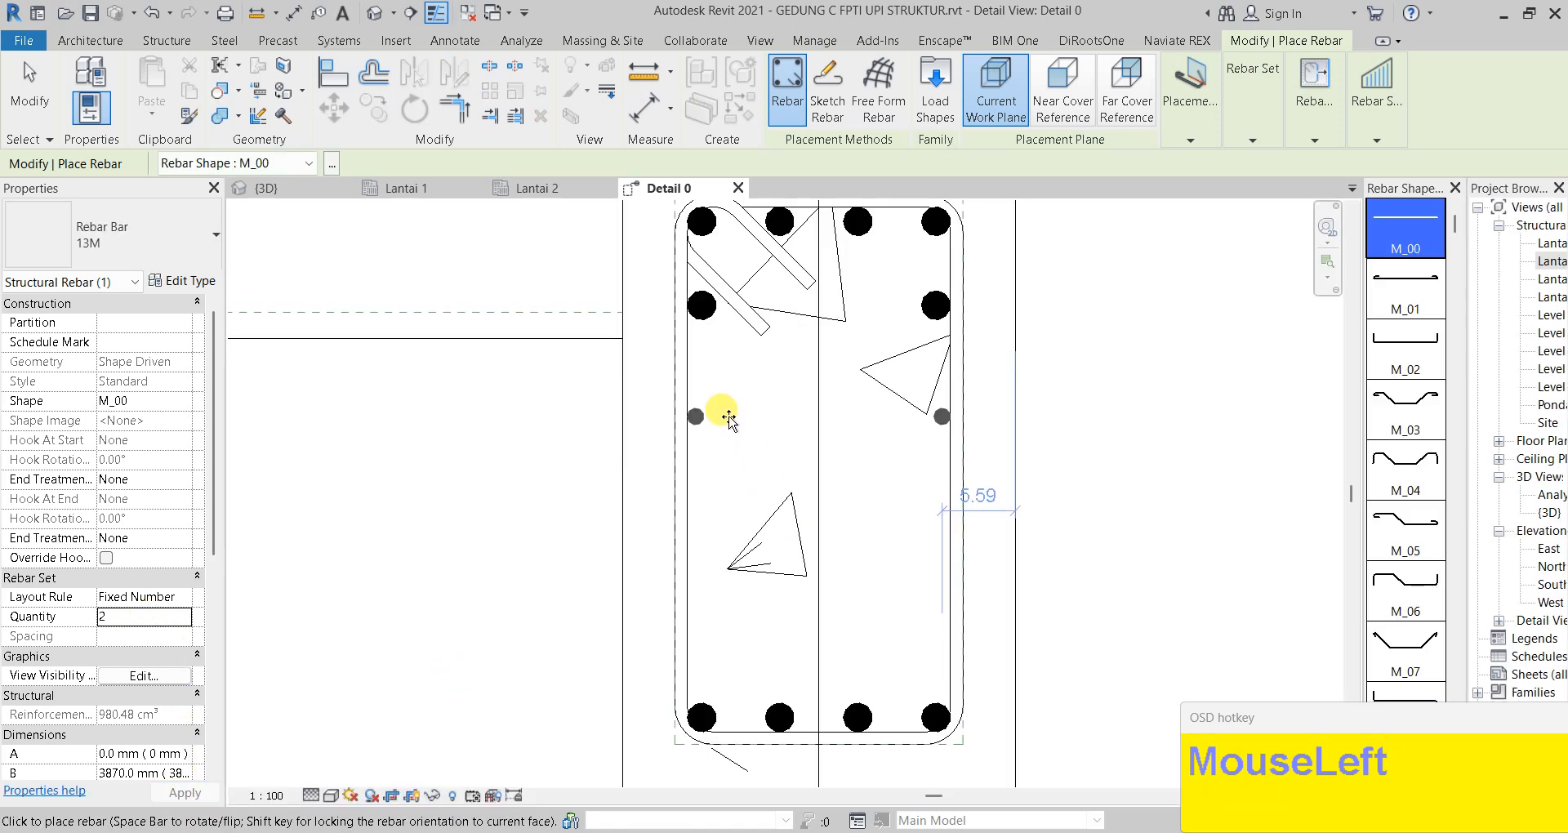
key(Escape)
key(Escape)
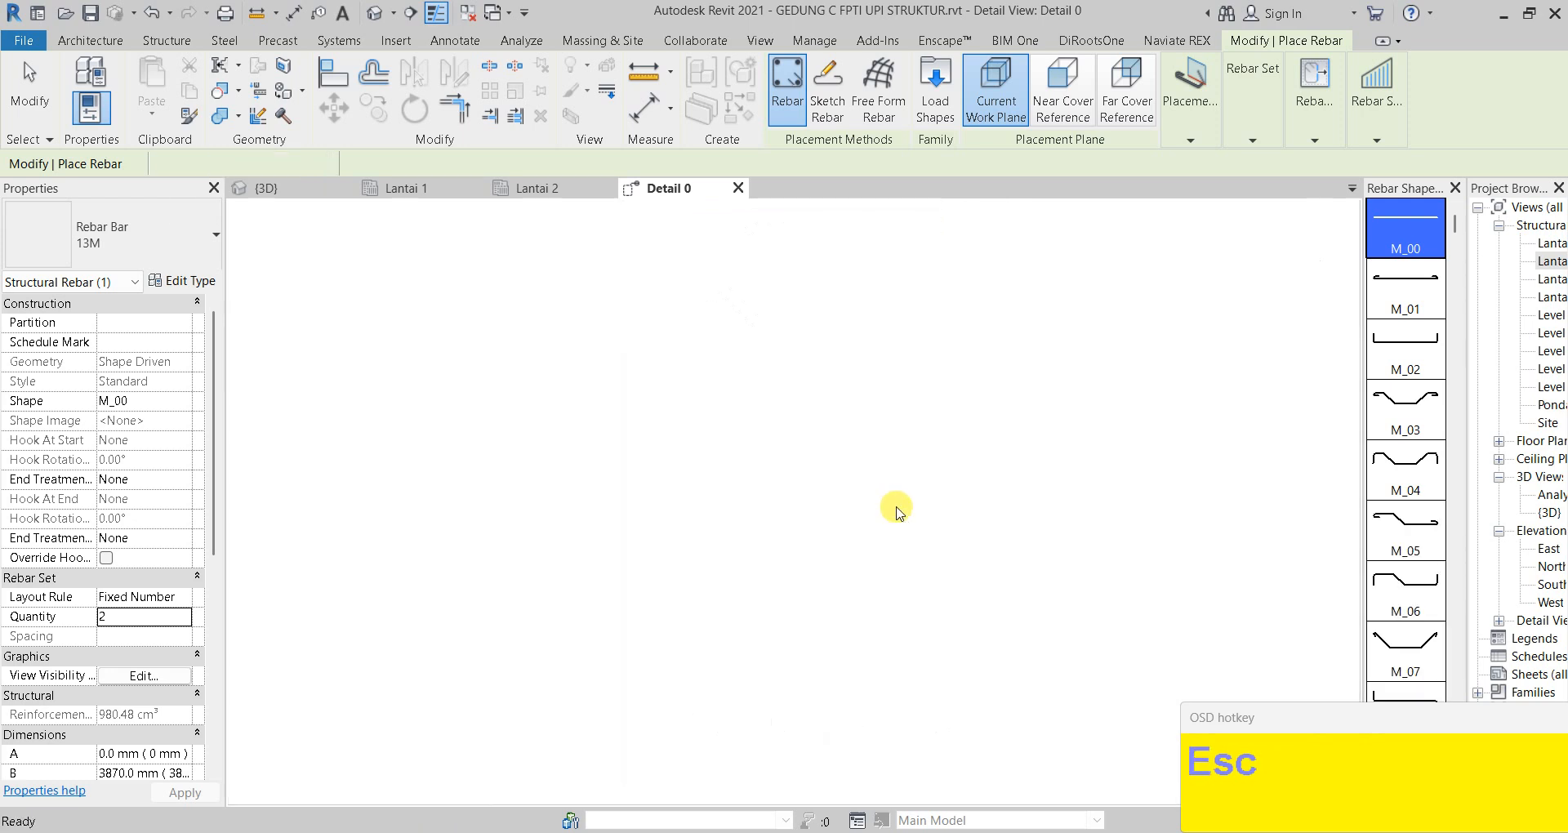
Draw a horizontal detail guide line across the beam section at mid-height
scroll(801, 482, down, 2)
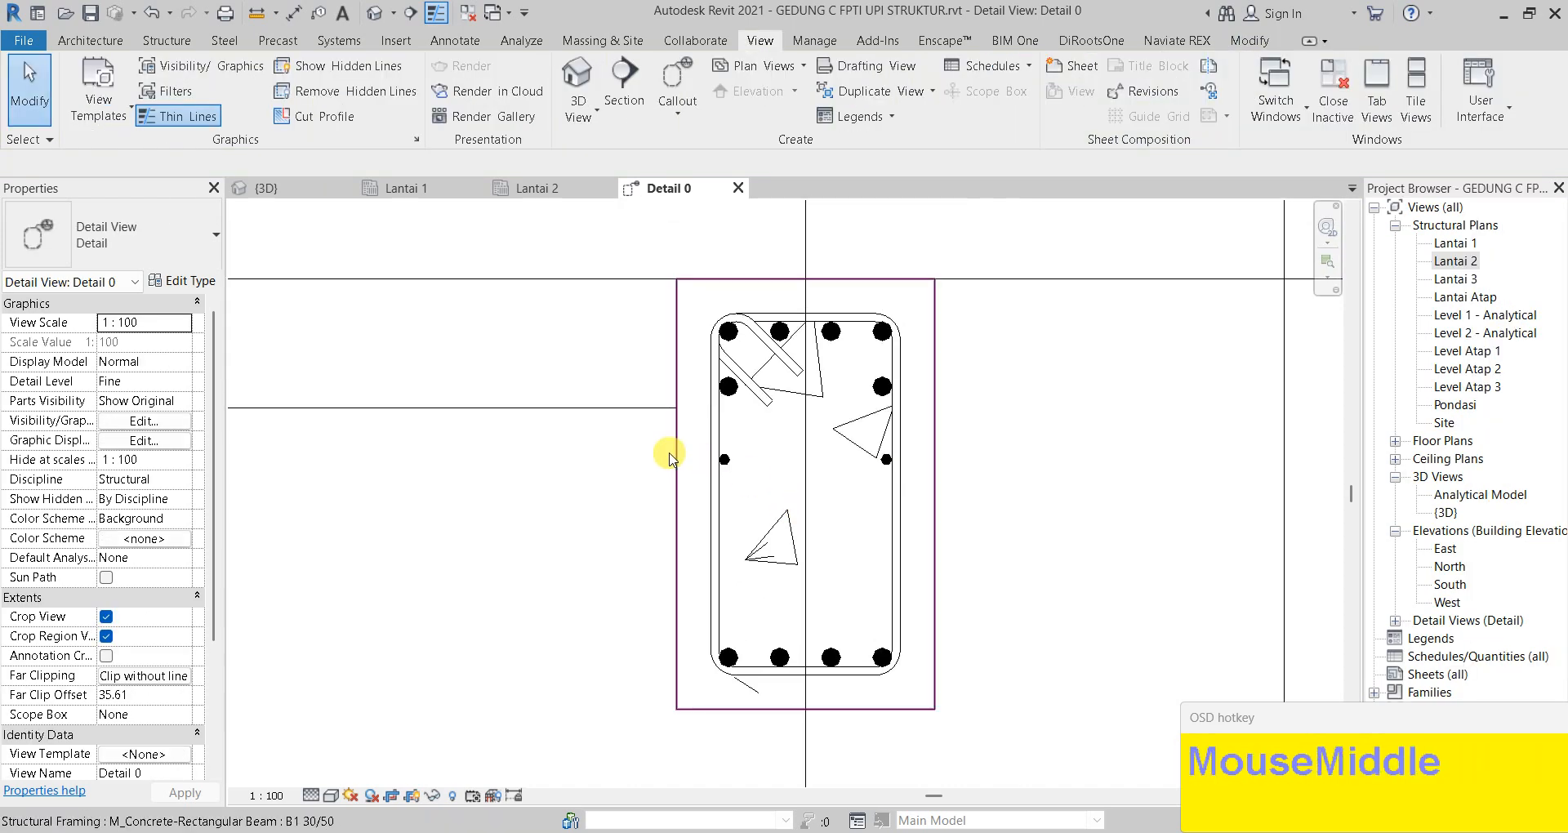
scroll(726, 512, up, 1)
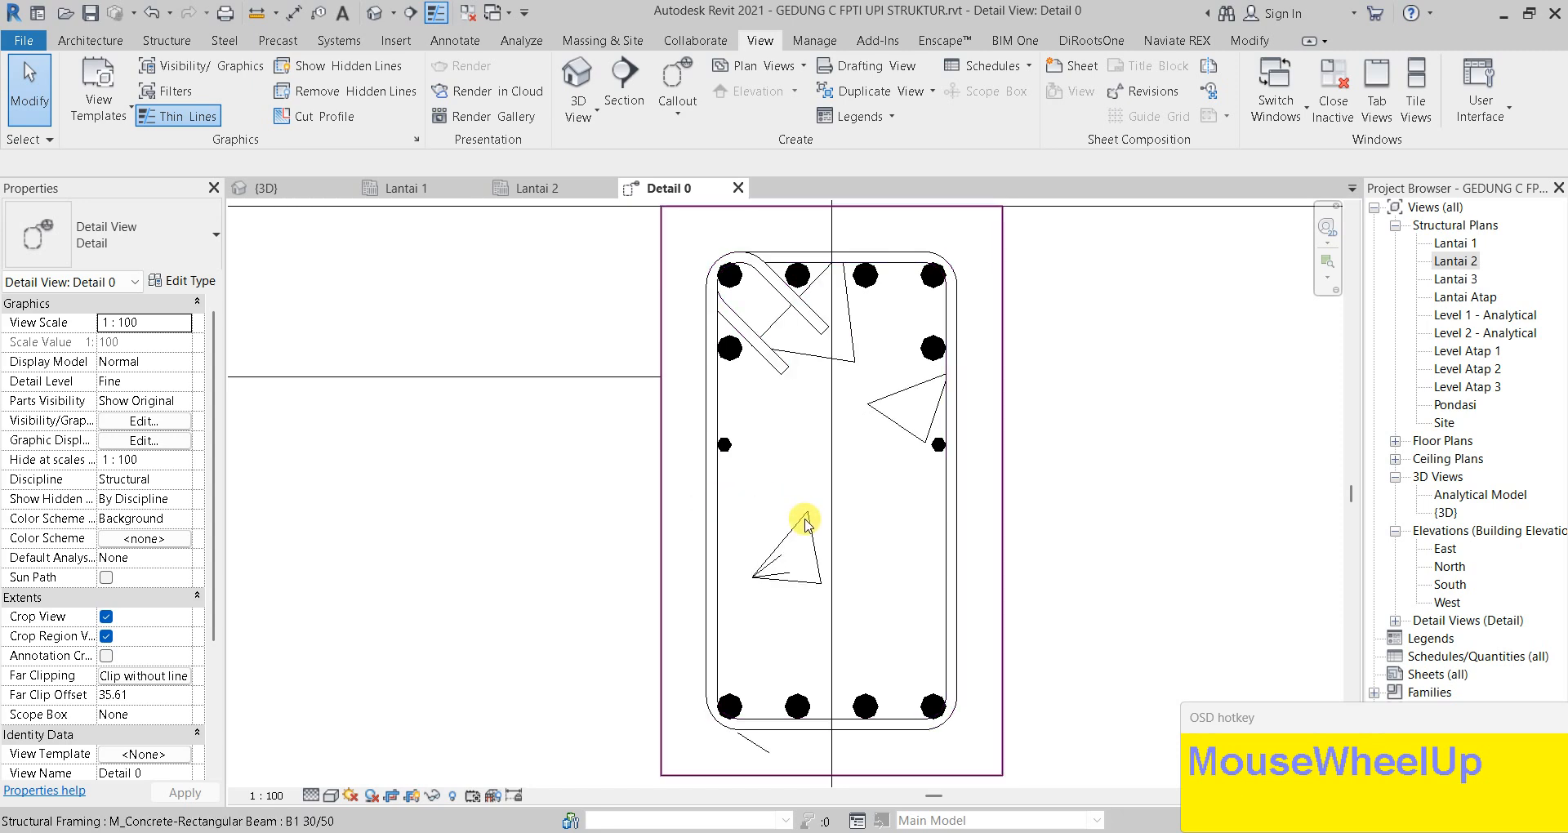
key(d)
key(l)
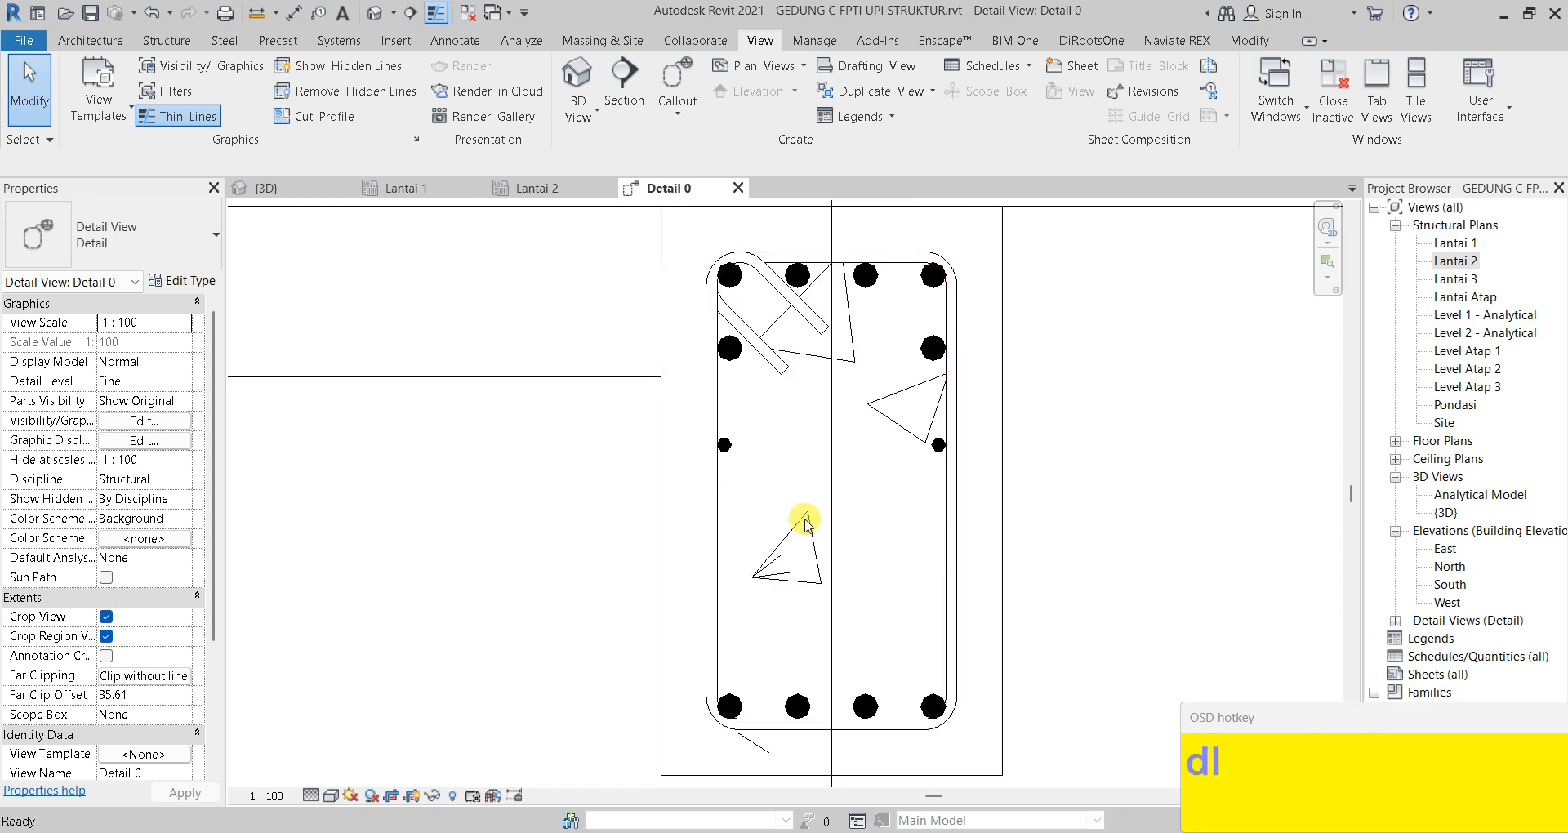
click(717, 488)
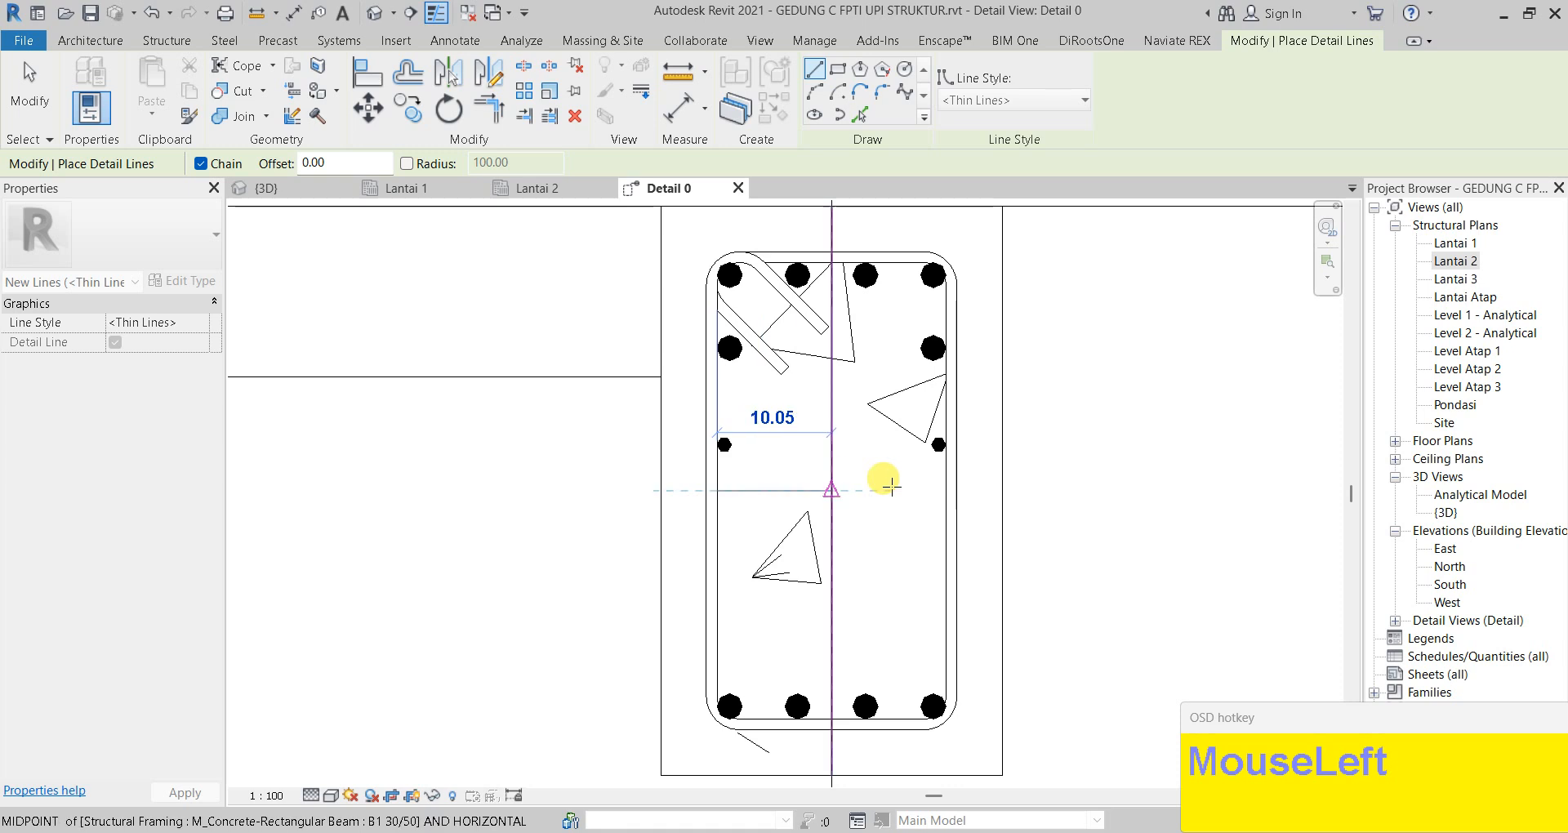
click(942, 490)
key(Escape)
scroll(781, 465, up, 2)
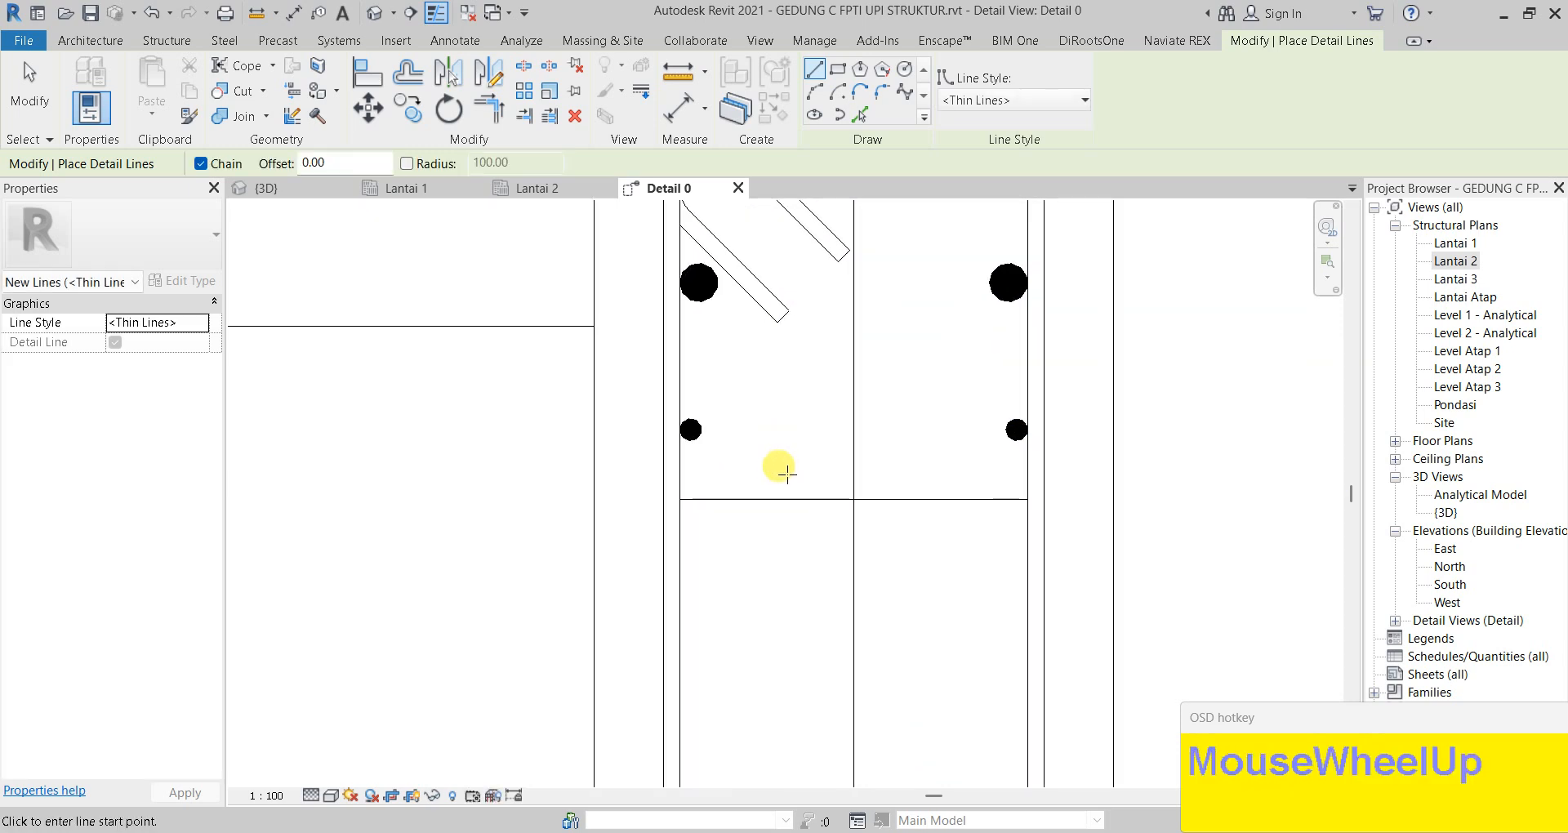
key(Escape)
Move the side bar pair down onto the guide line
click(691, 437)
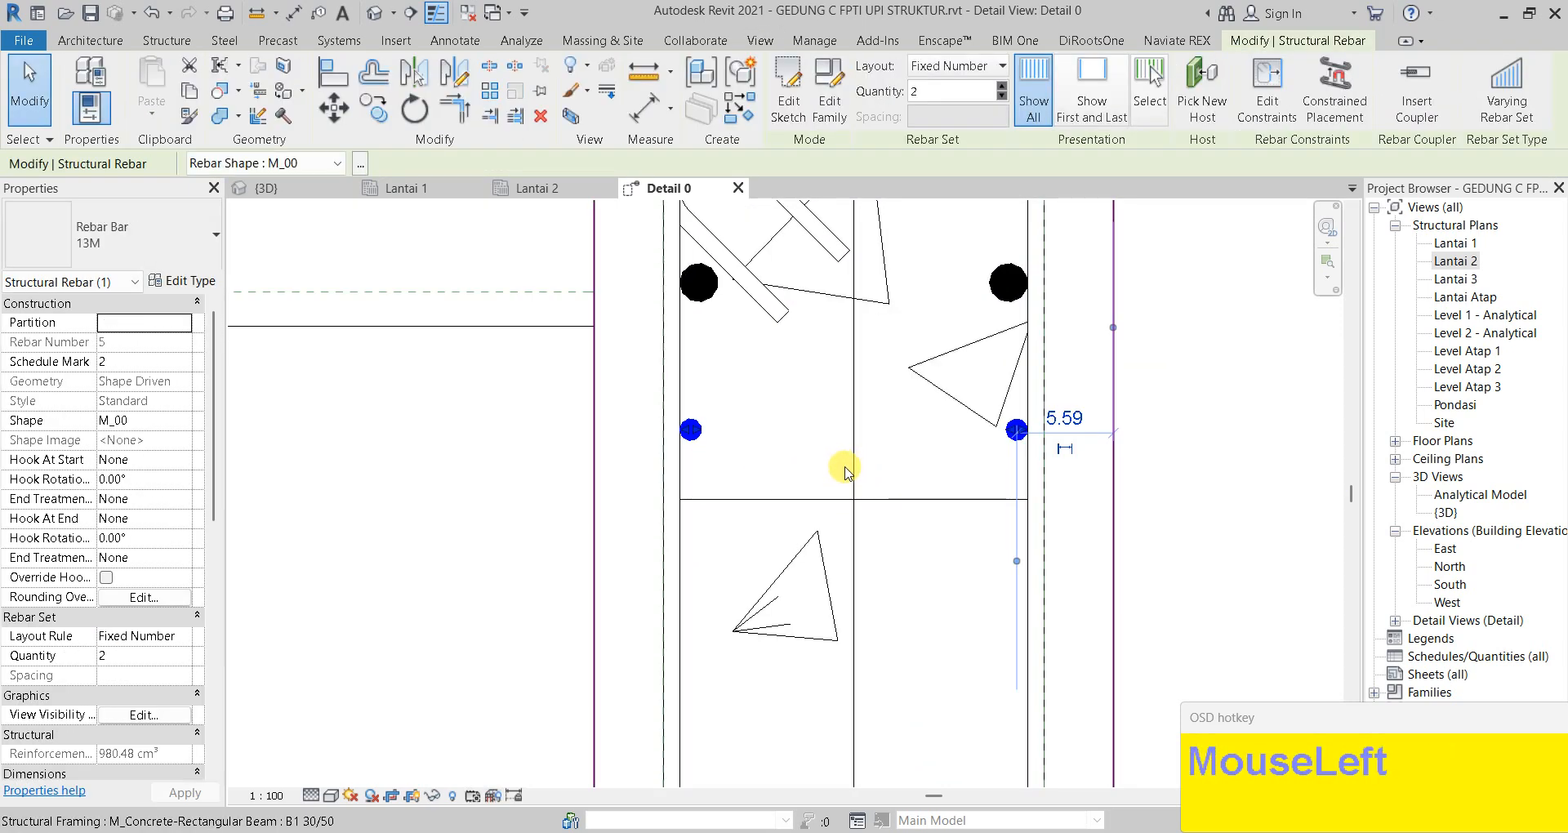
key(m)
key(v)
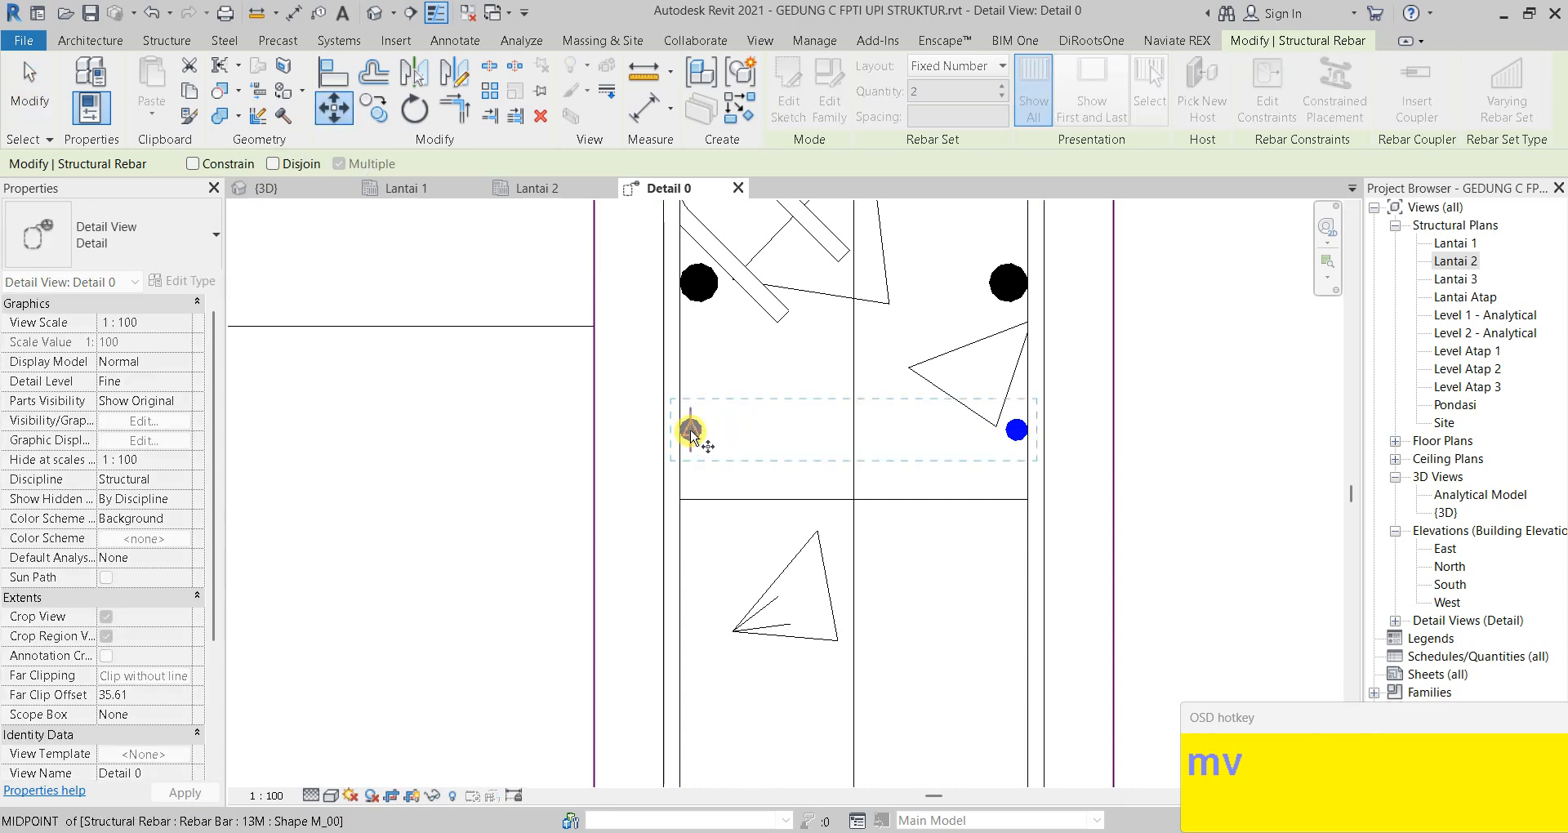
click(690, 430)
click(691, 492)
key(Escape)
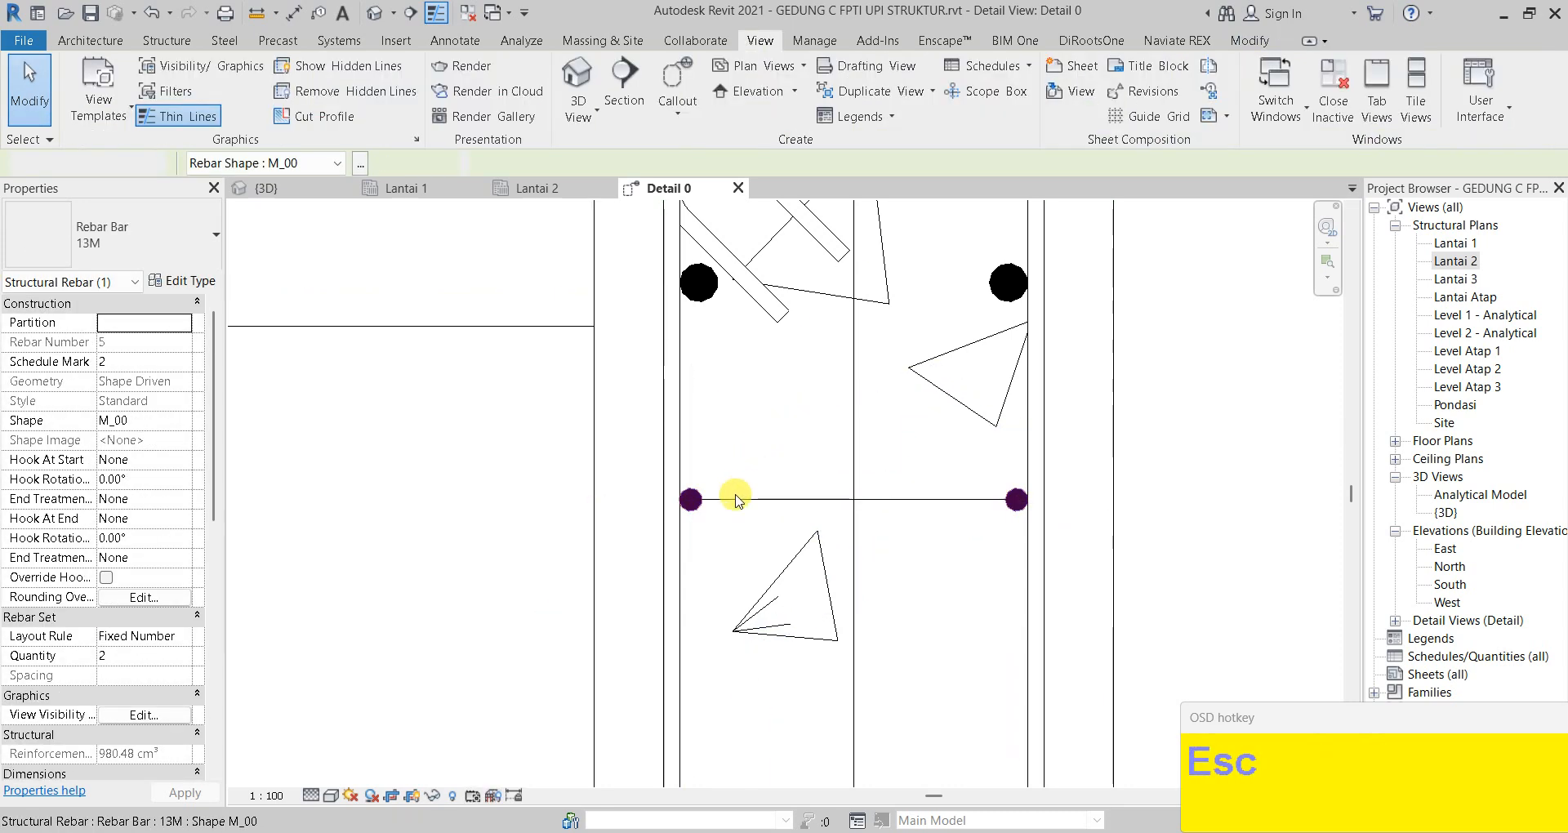
scroll(694, 493, up, 2)
click(809, 478)
Move the side bars up by 3
click(683, 455)
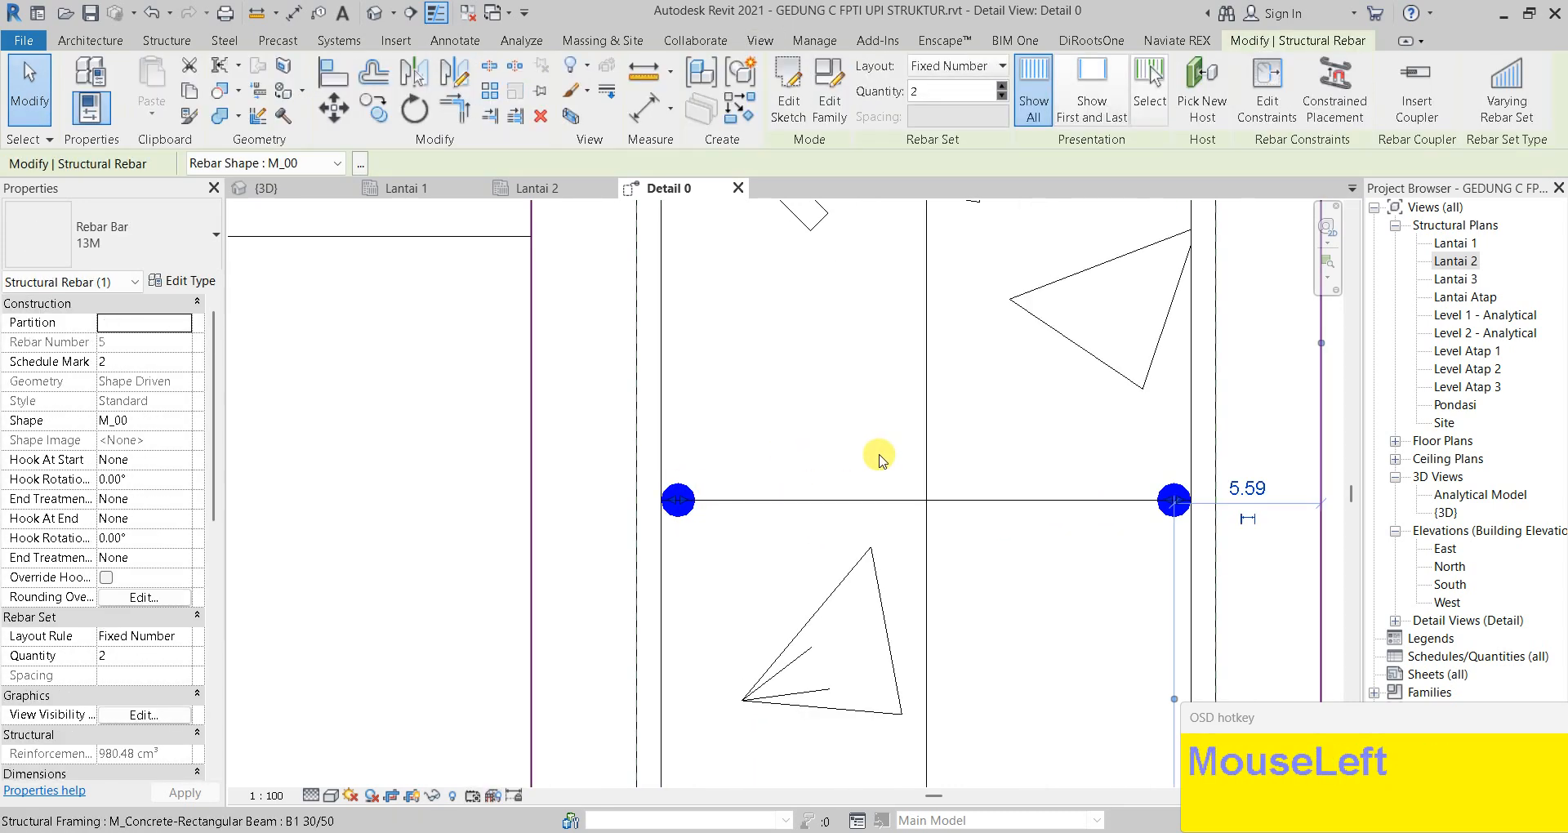
key(m)
key(v)
click(841, 446)
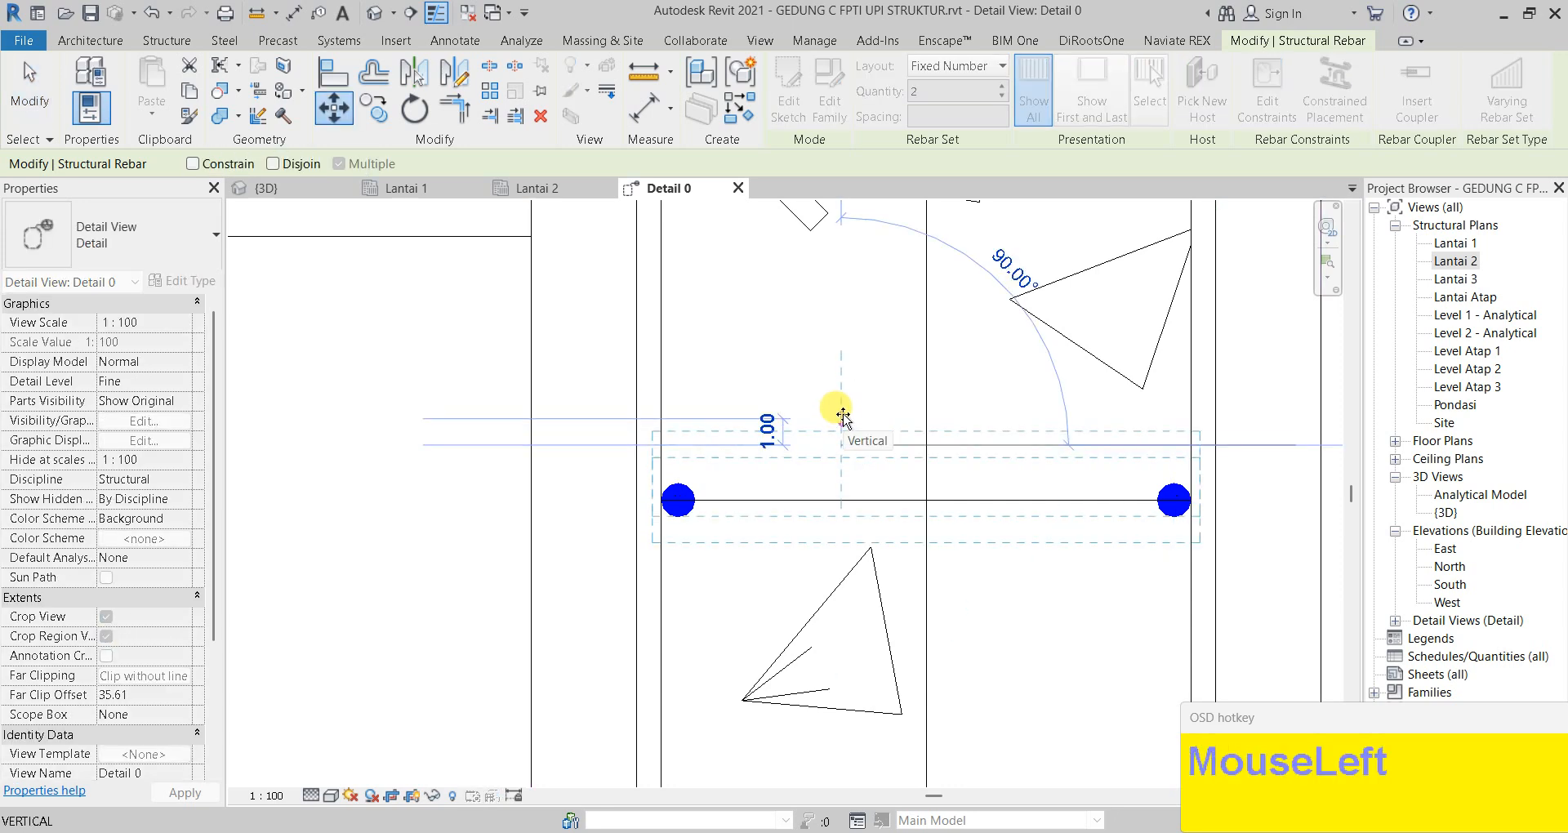
text(3)
key(Return)
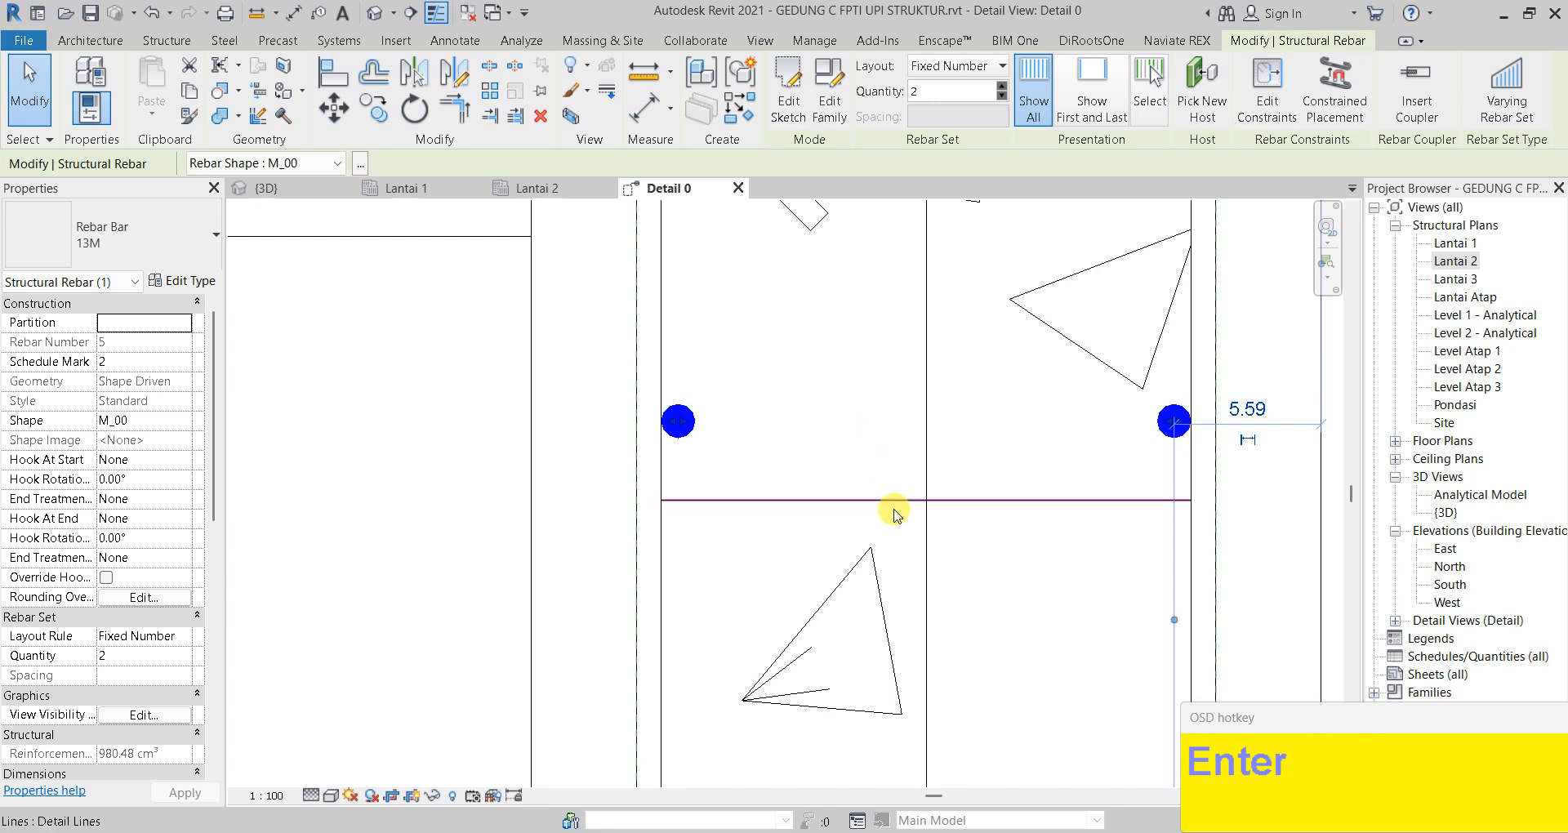
Mirror a copy of the side bars below the guide line with Mirror – Draw Axis
key(d)
key(m)
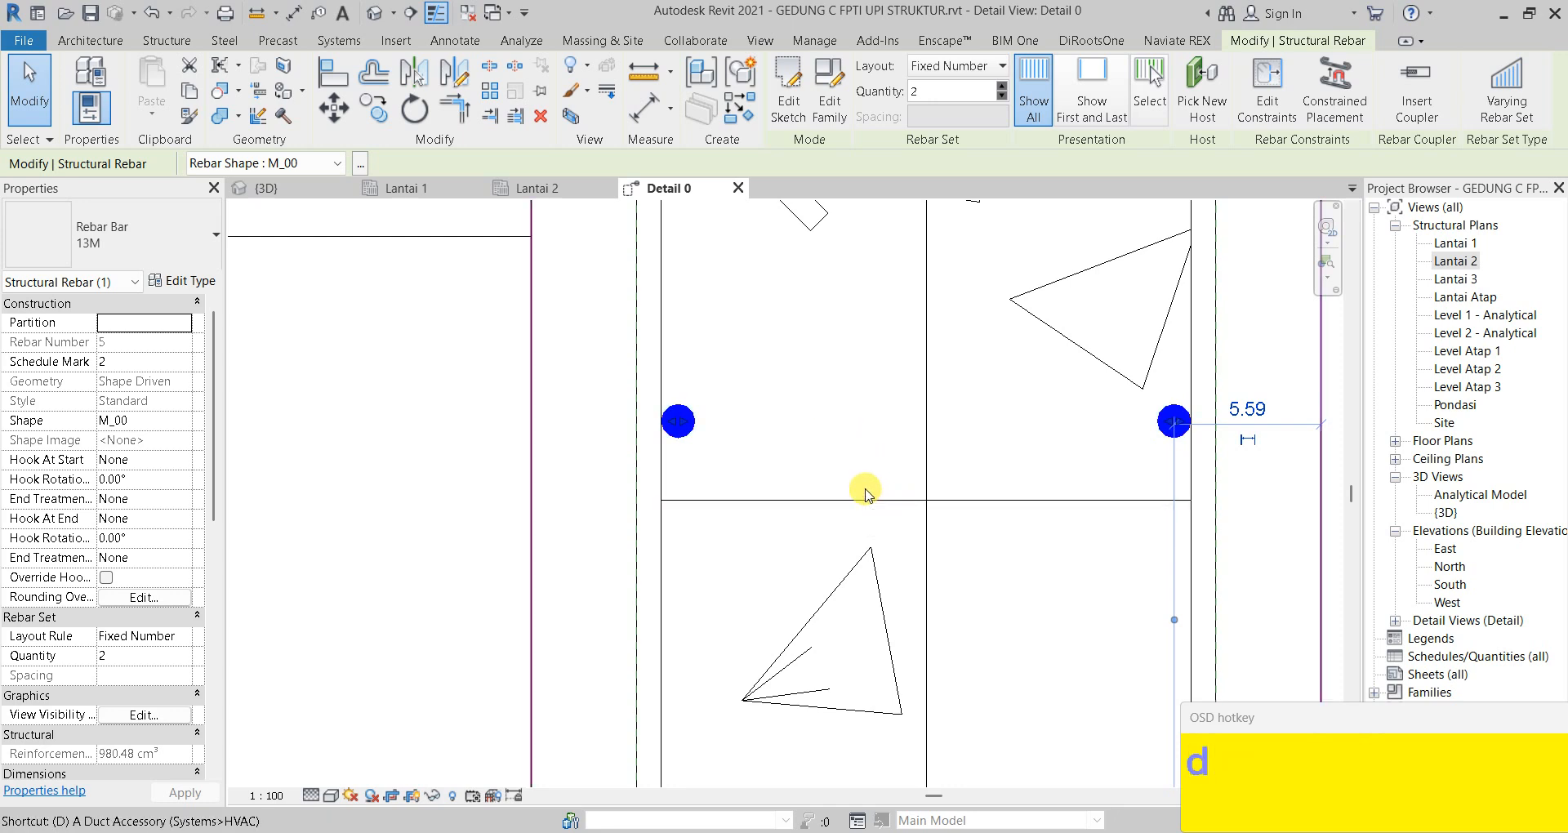
click(1191, 500)
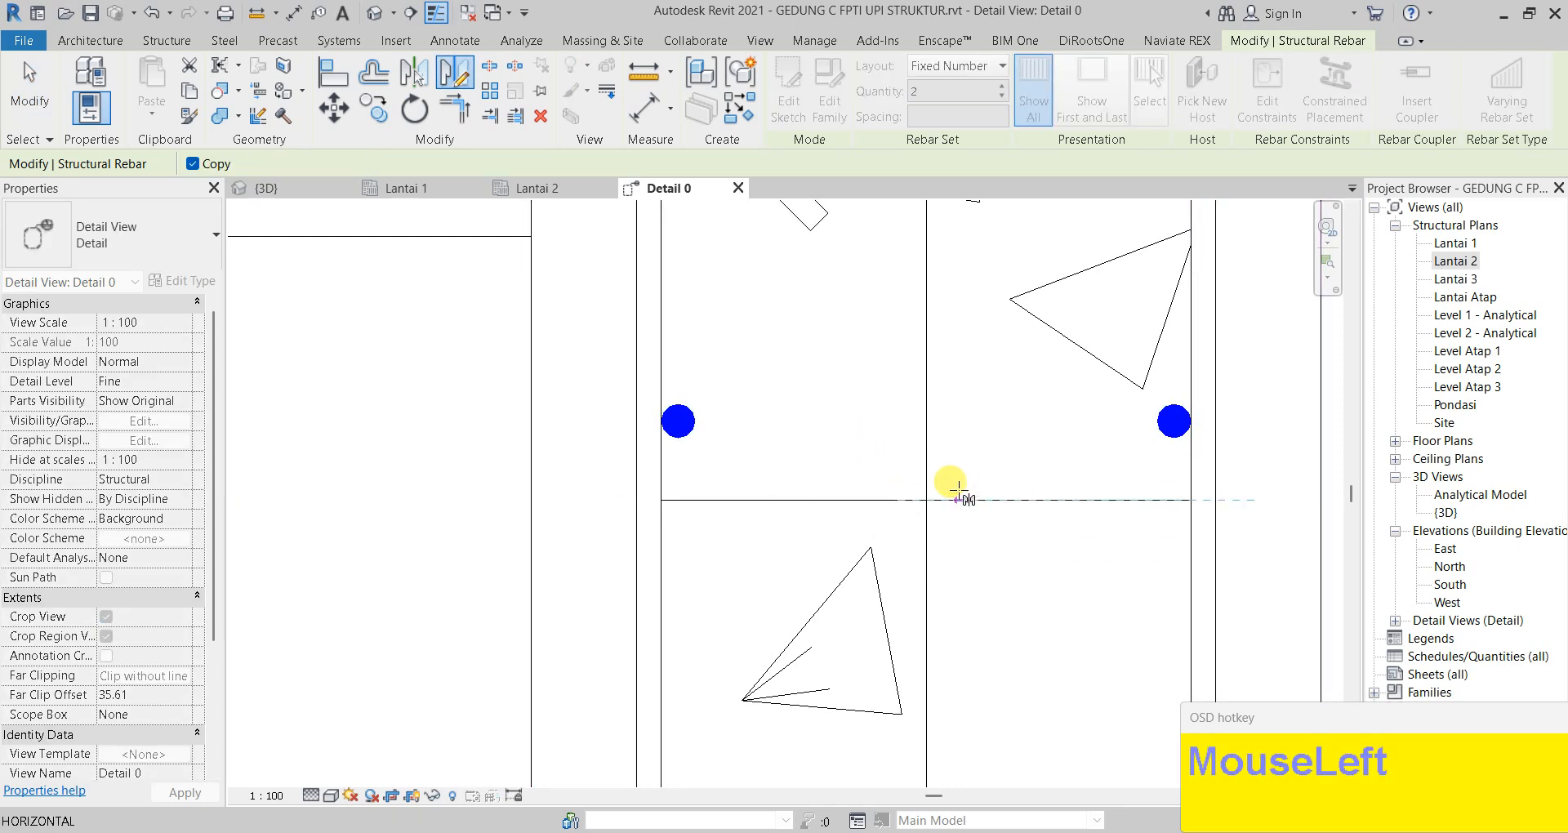
click(662, 500)
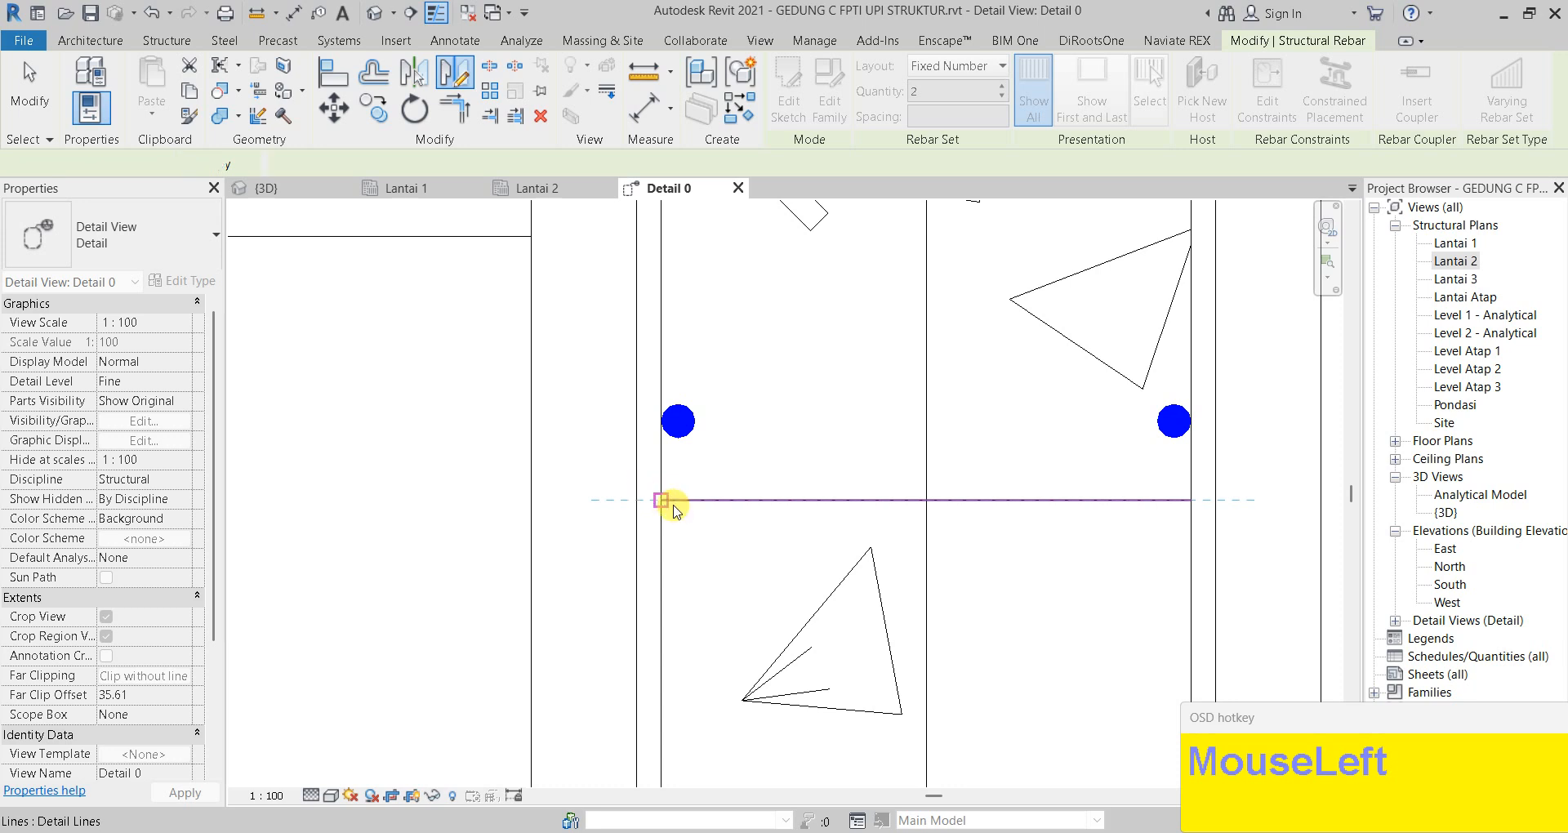
key(Escape)
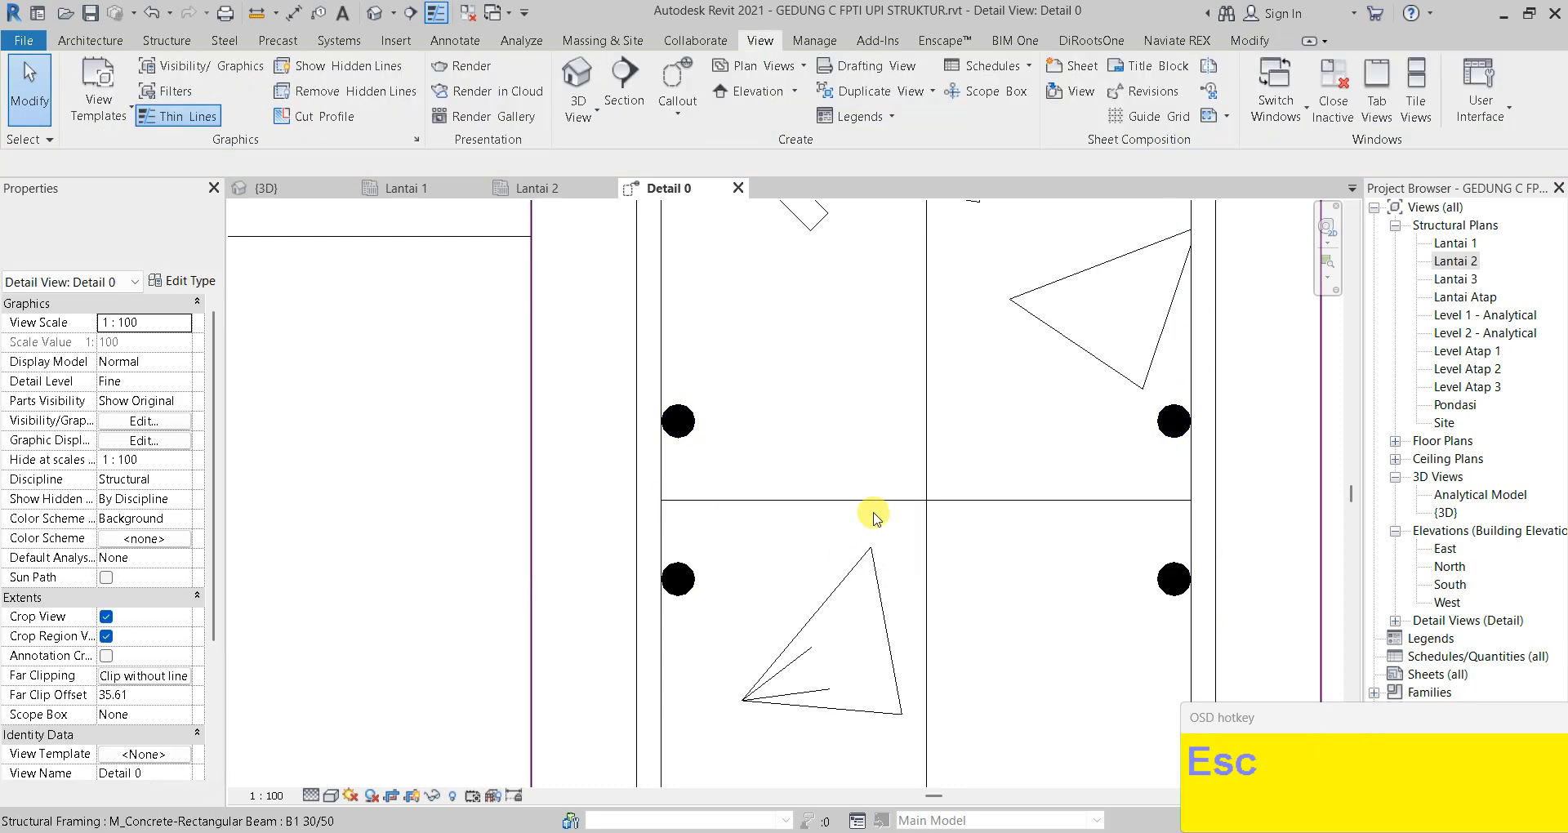
click(858, 501)
Delete the helper detail line and centre the whole beam section
key(Delete)
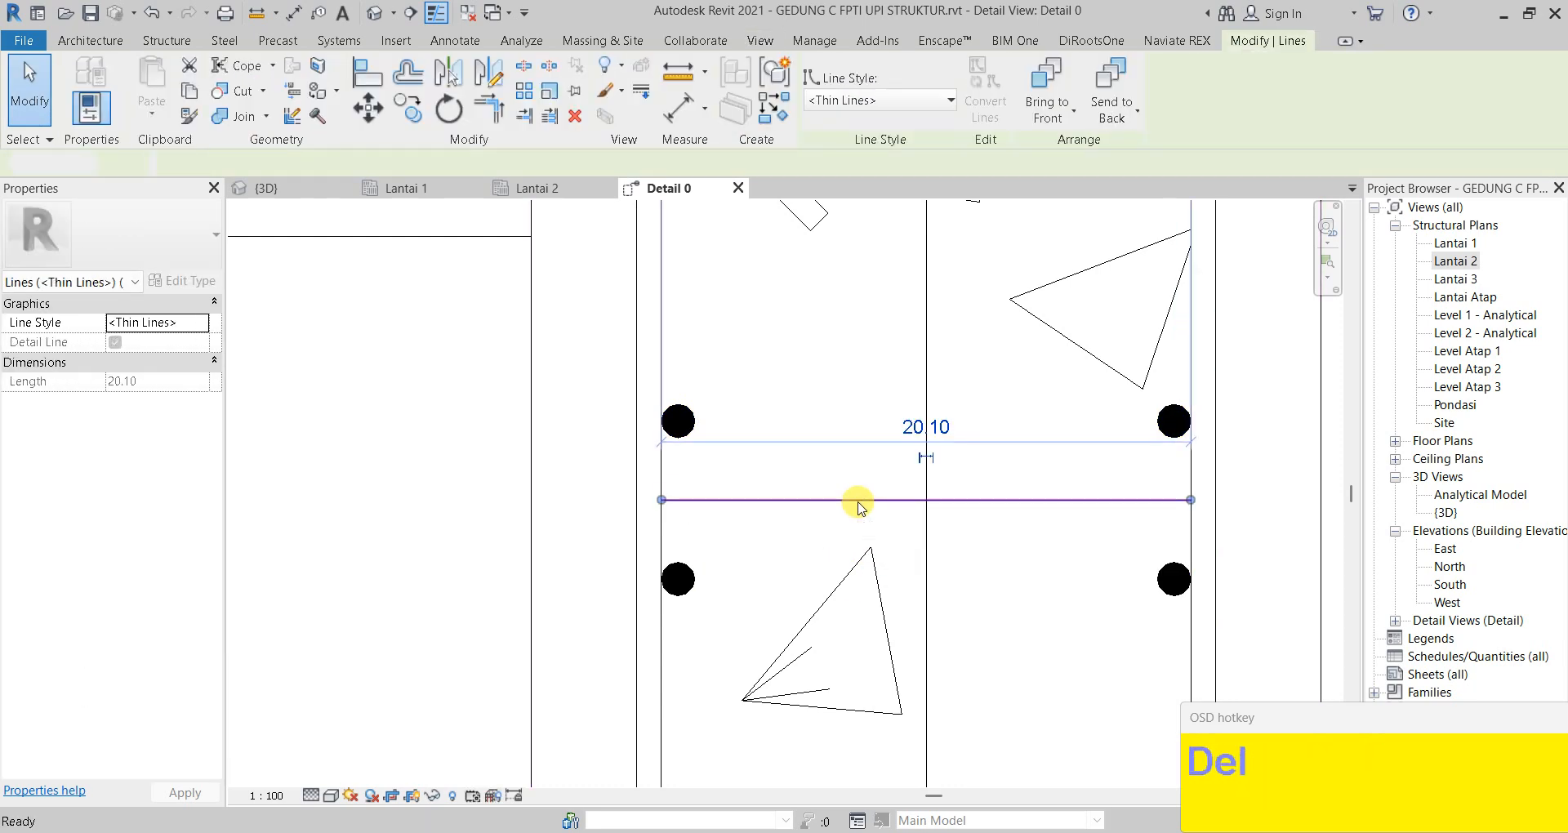
scroll(858, 505, down, 5)
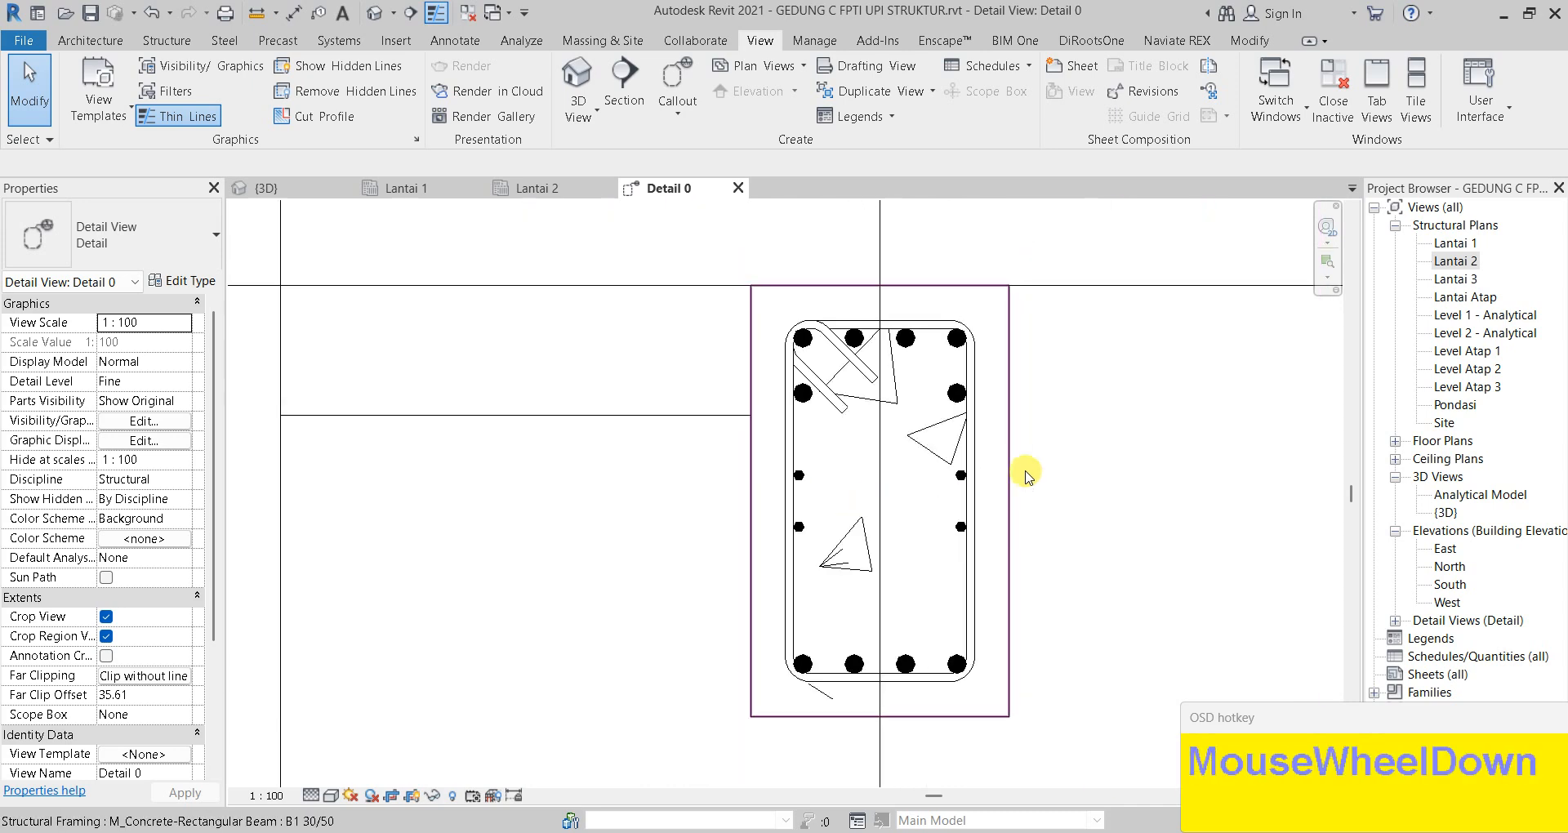
middle_drag(1008, 536, 850, 515)
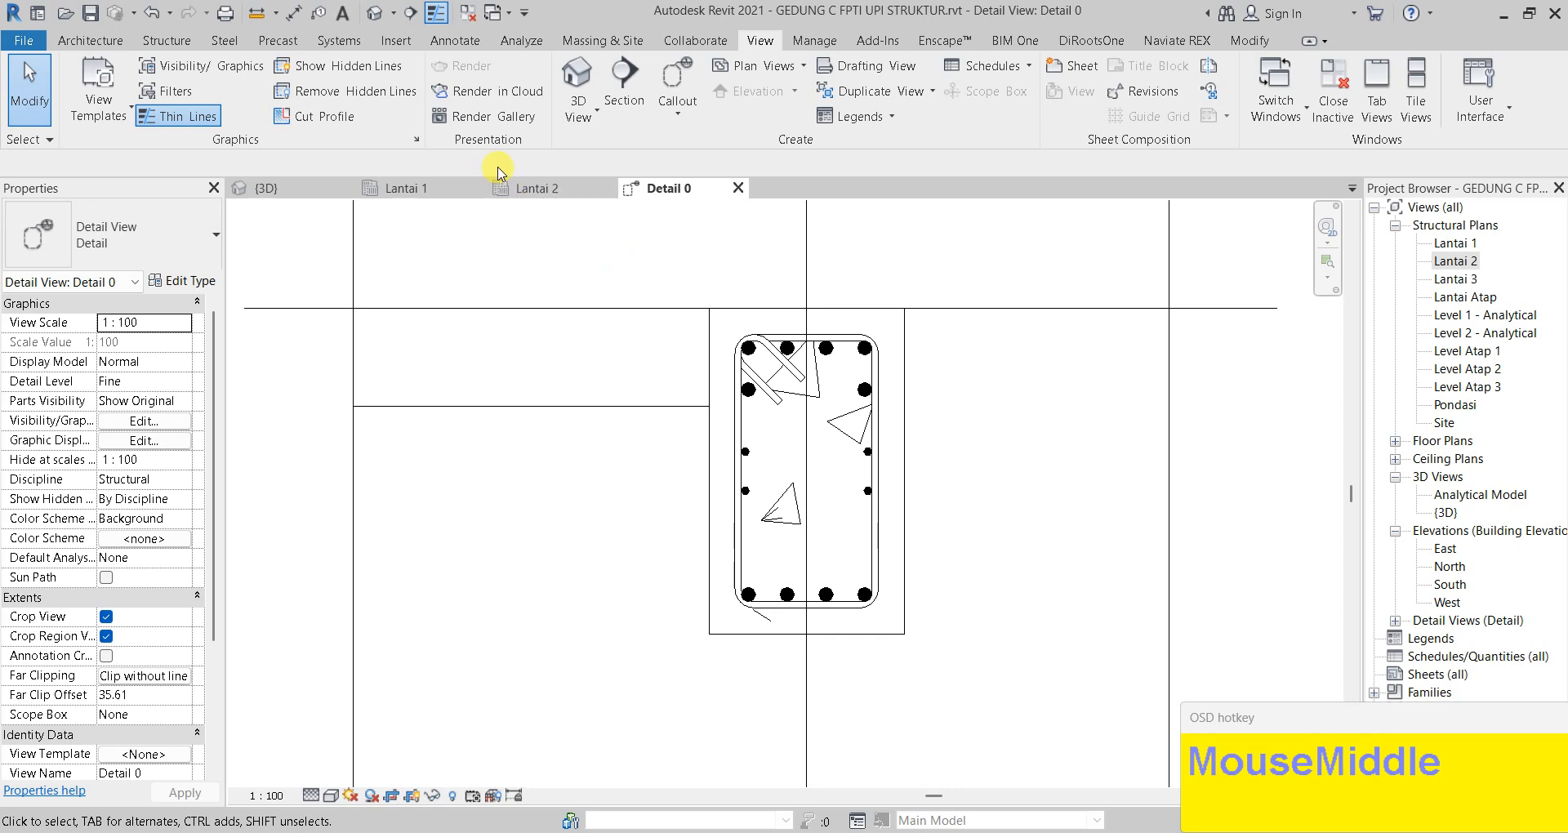
Close the Lantai 2 plan and switch to the {3D} view
click(536, 192)
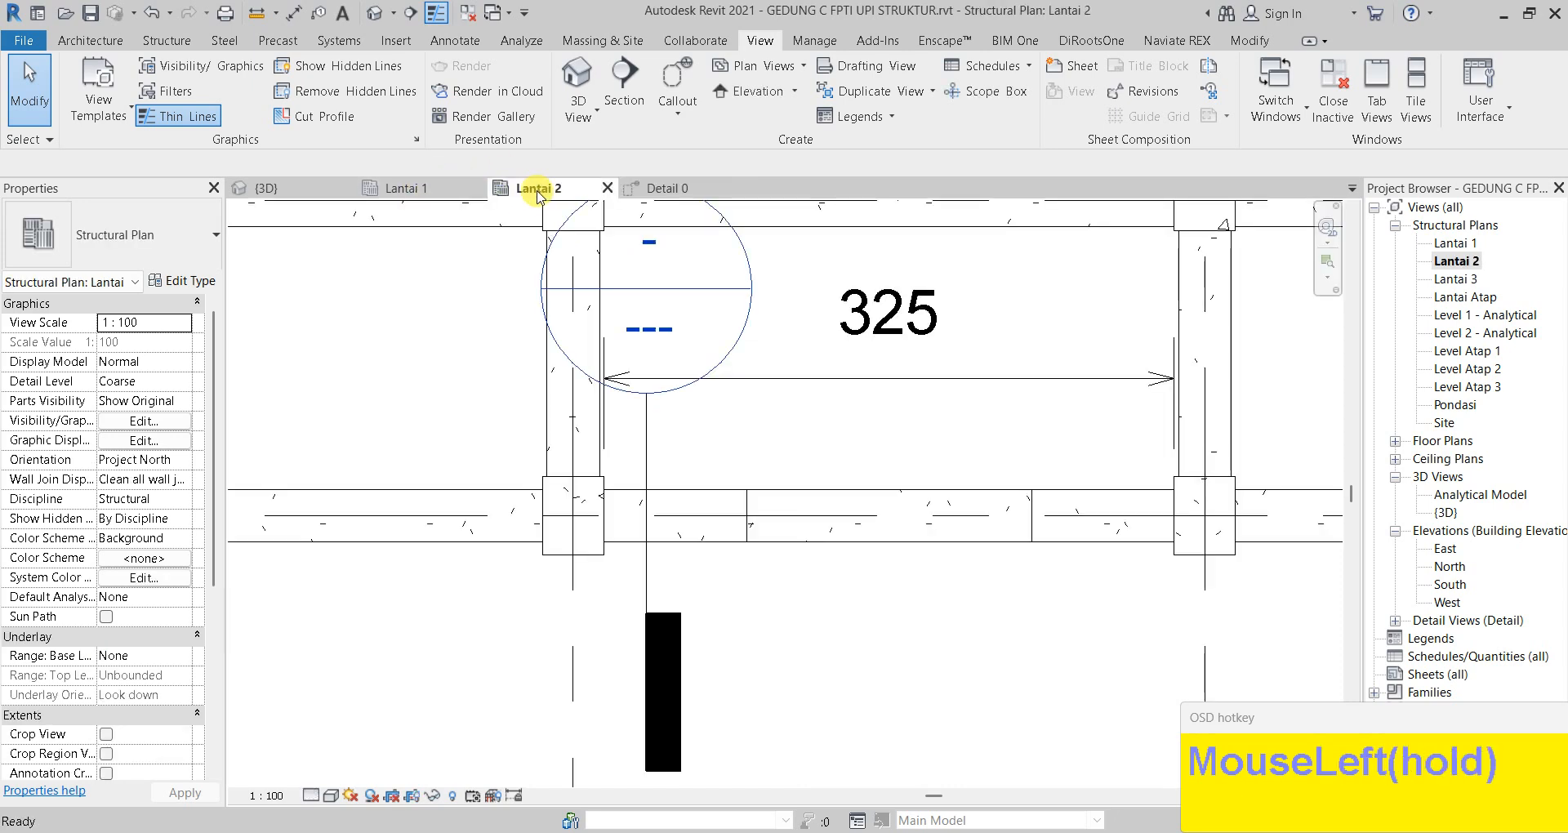
click(604, 191)
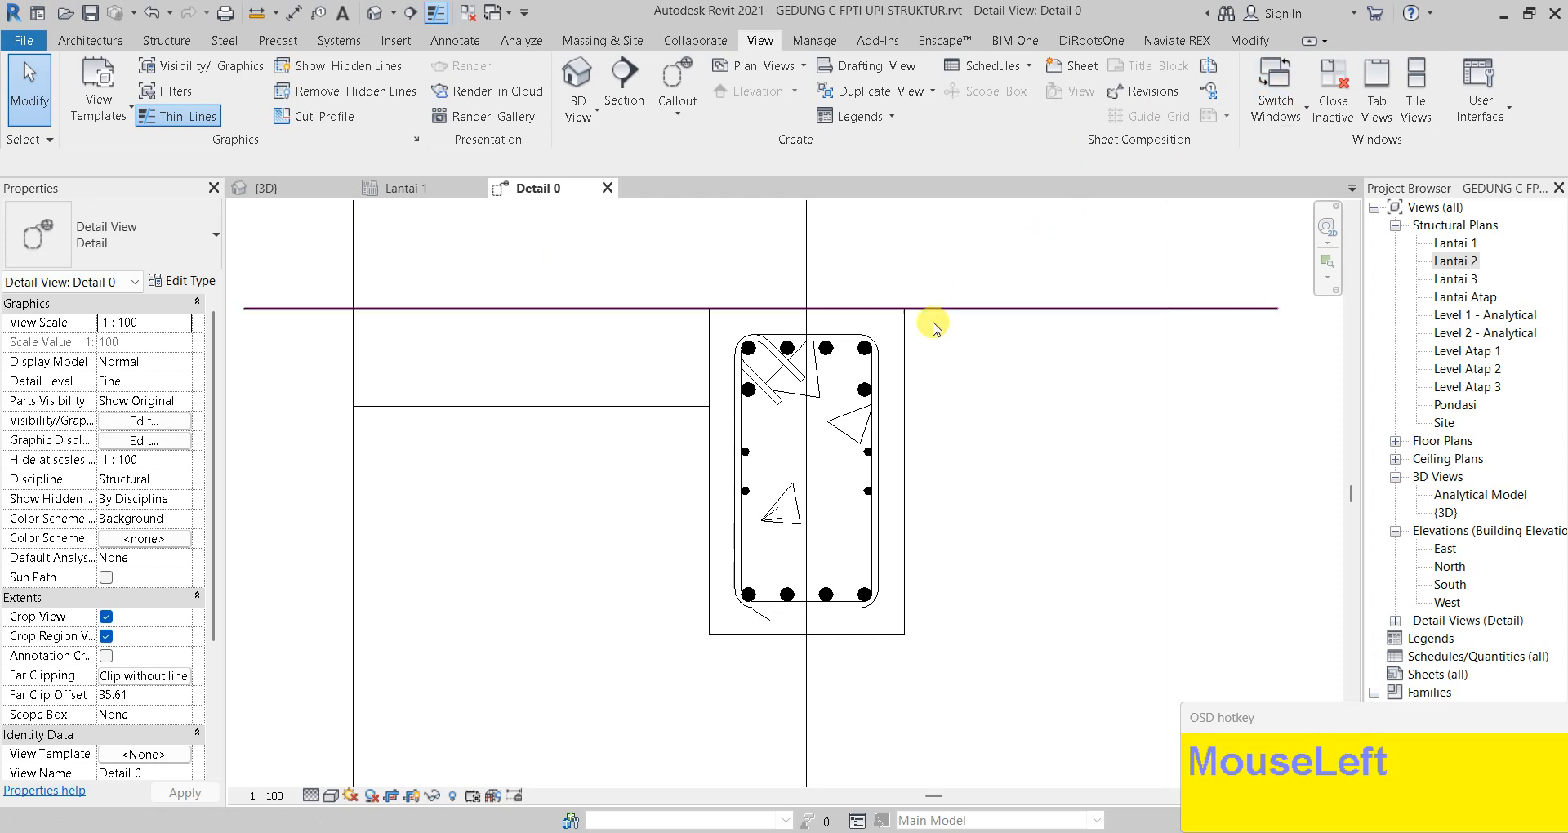
scroll(939, 326, down, 2)
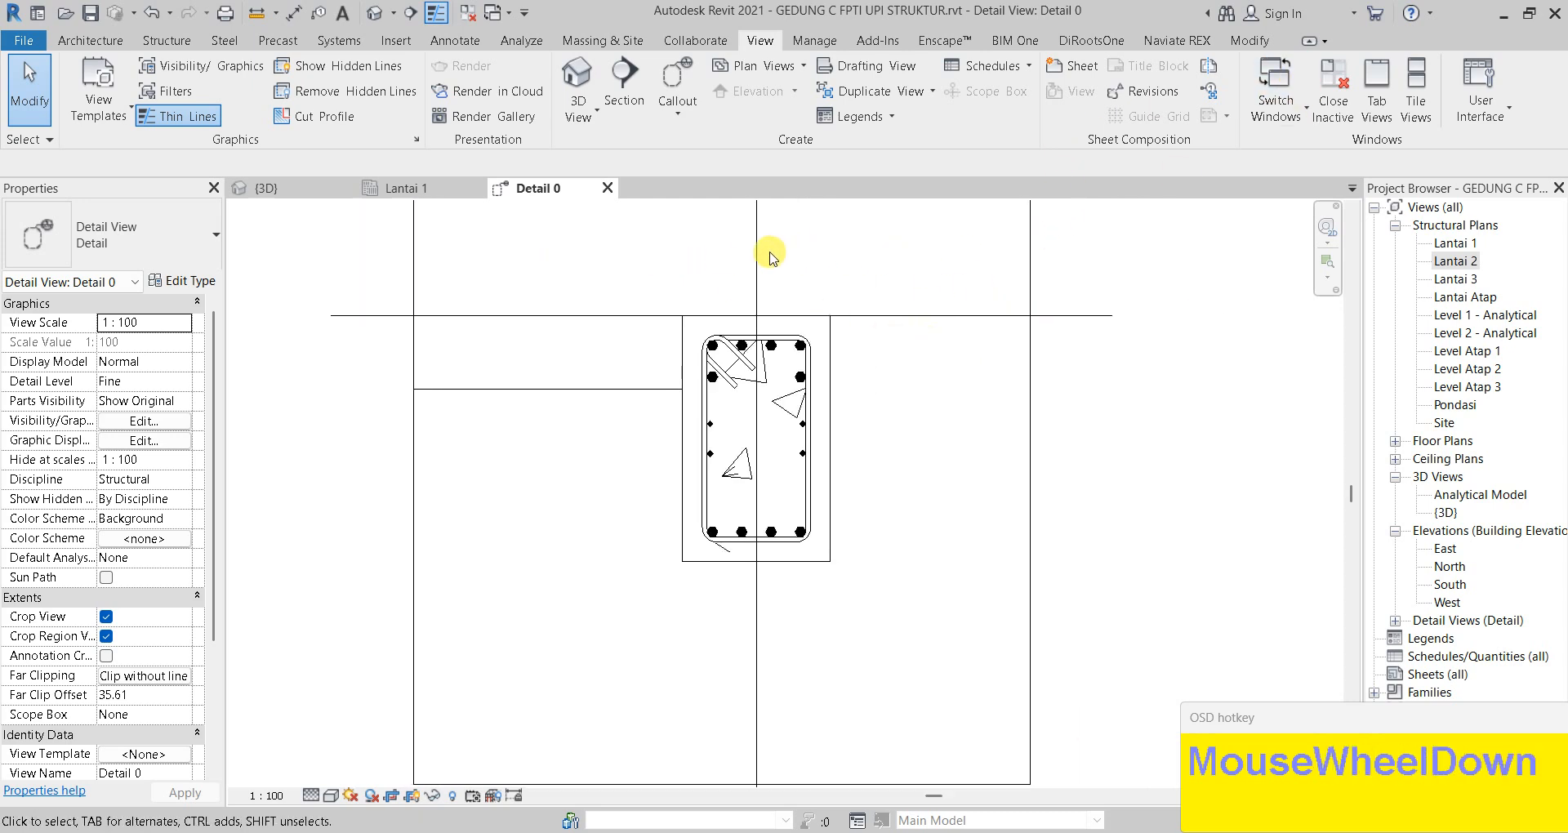
click(315, 194)
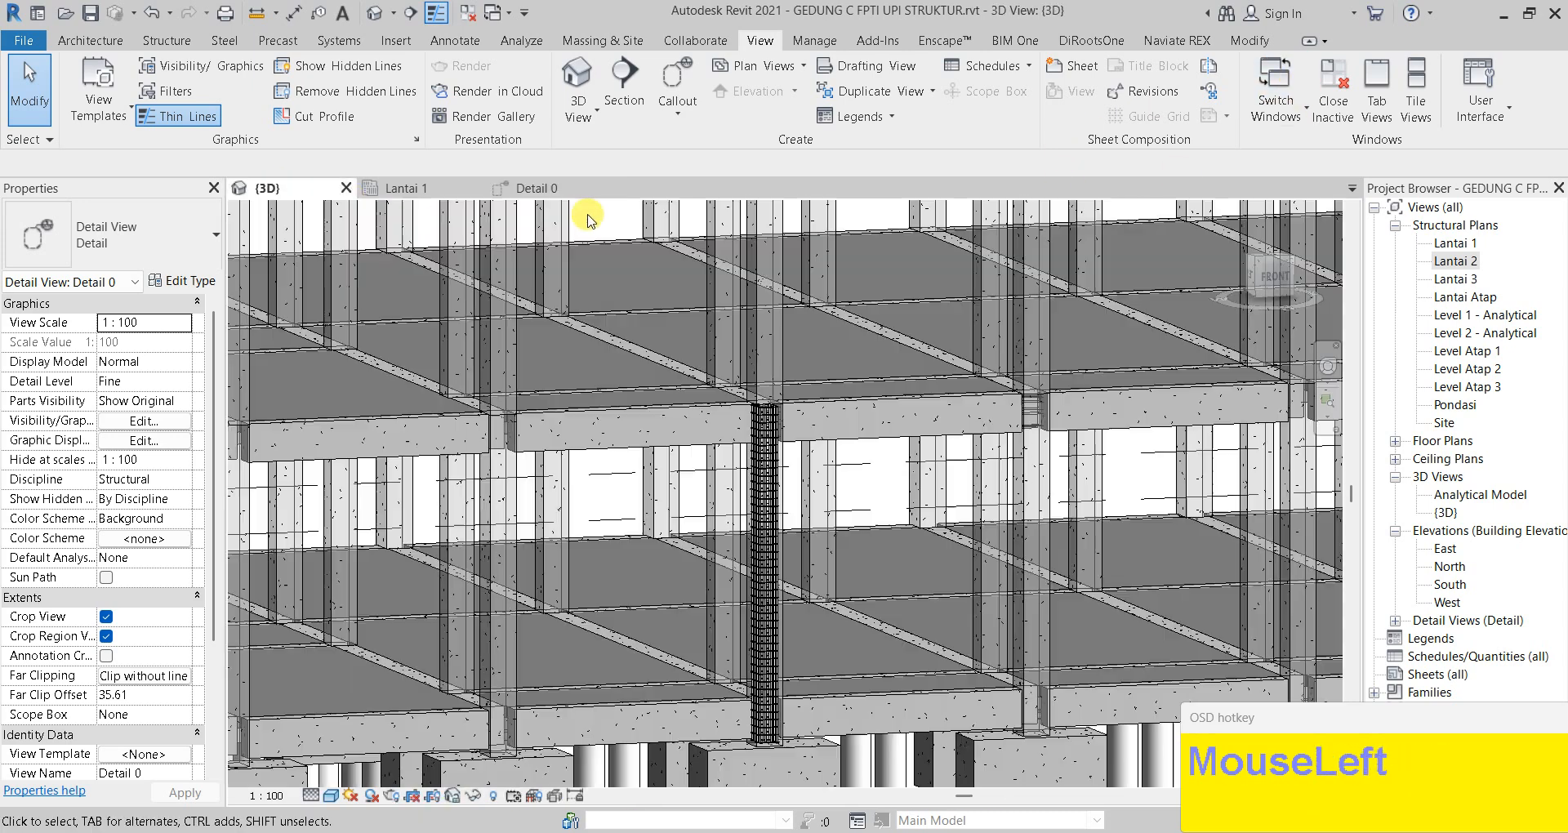
Tile all open views, starting from the Lantai 1 plan
click(396, 188)
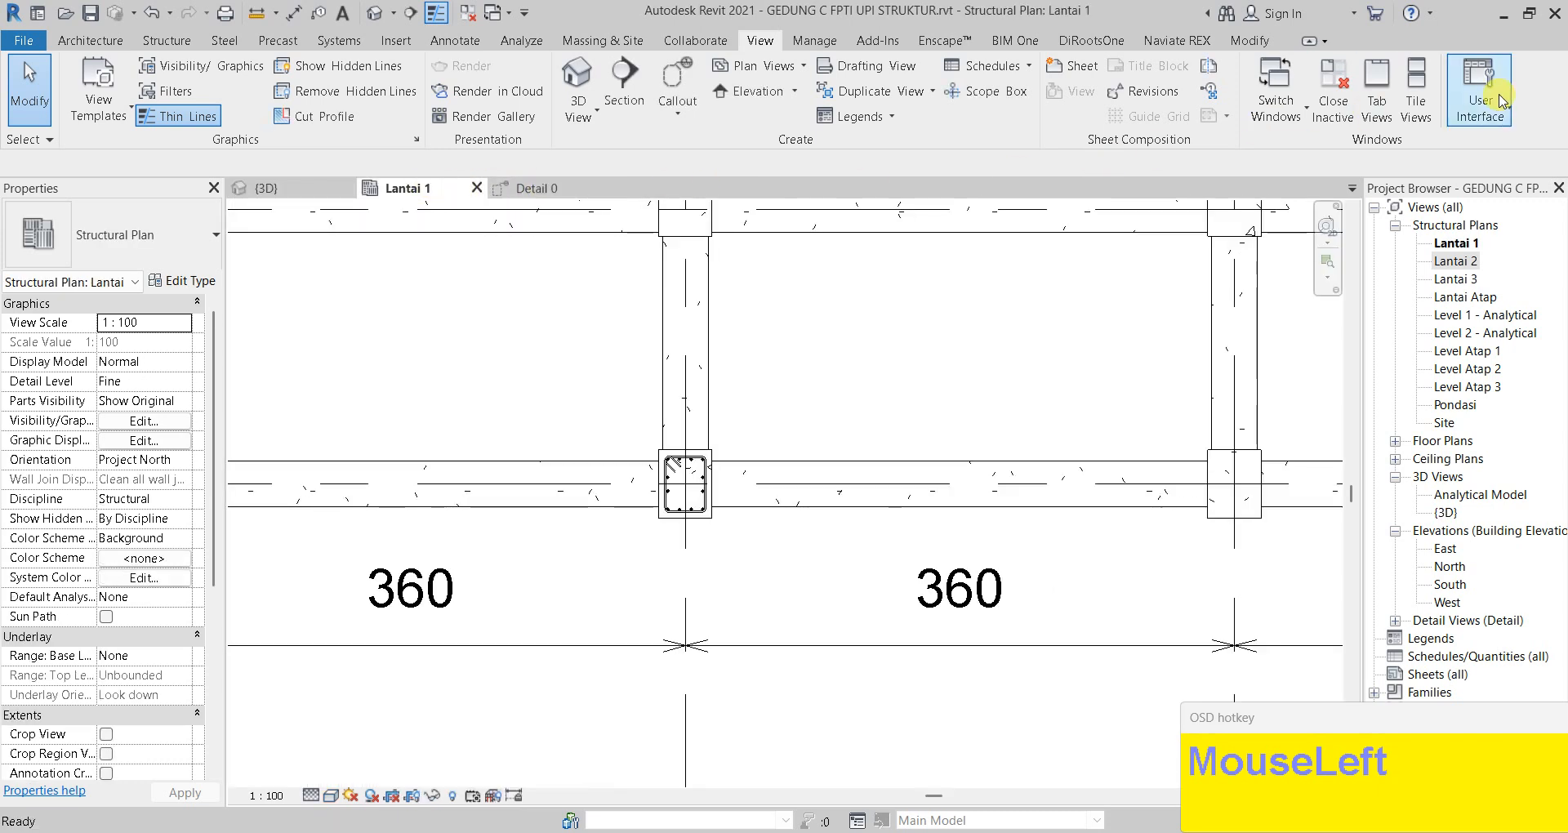
click(1420, 81)
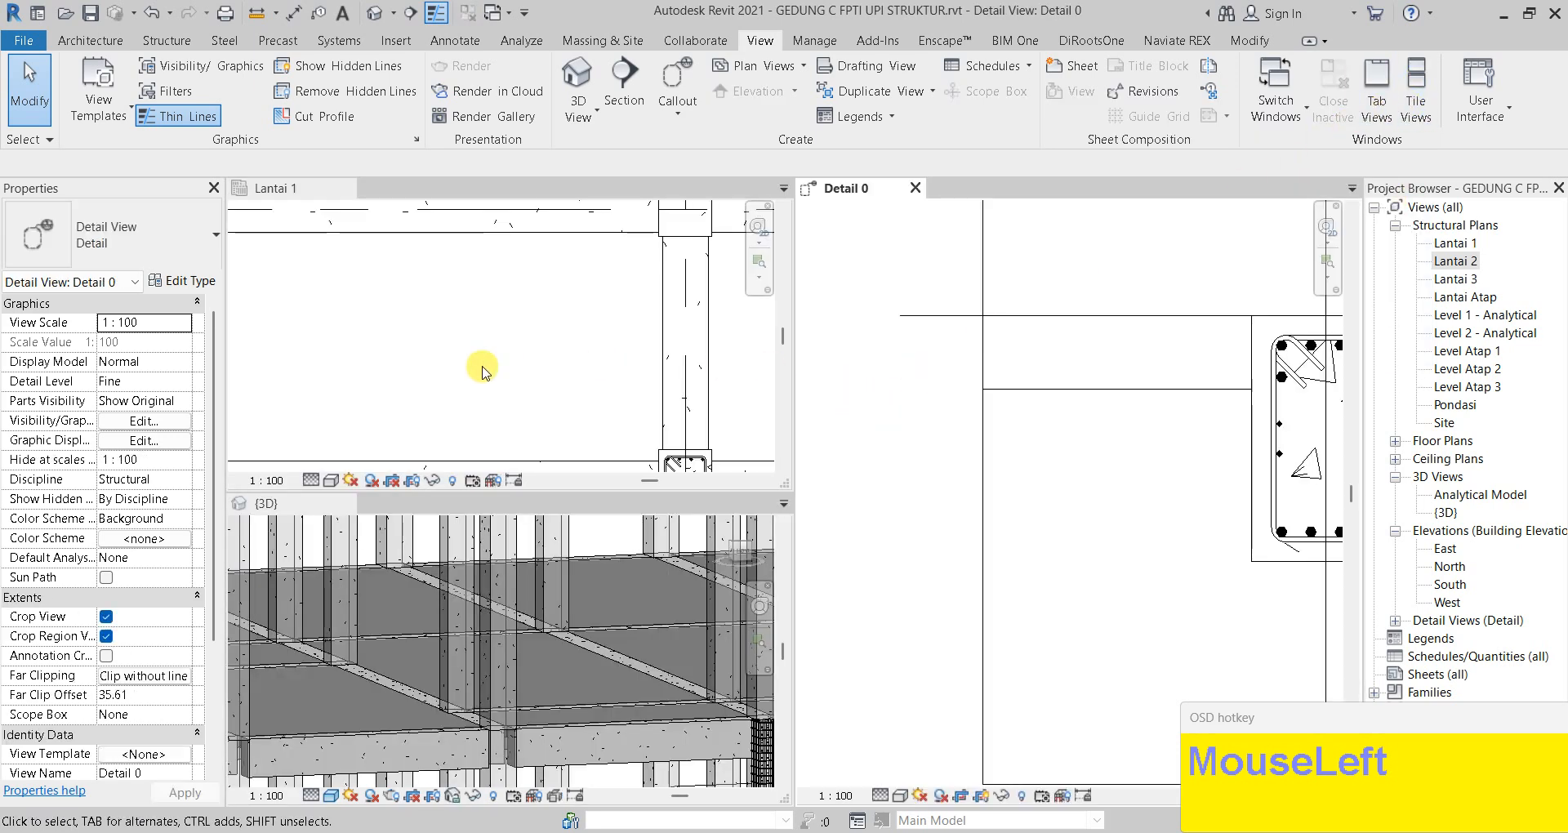
scroll(482, 371, down, 3)
scroll(1144, 501, down, 3)
scroll(595, 352, down, 2)
middle_drag(643, 380, 635, 384)
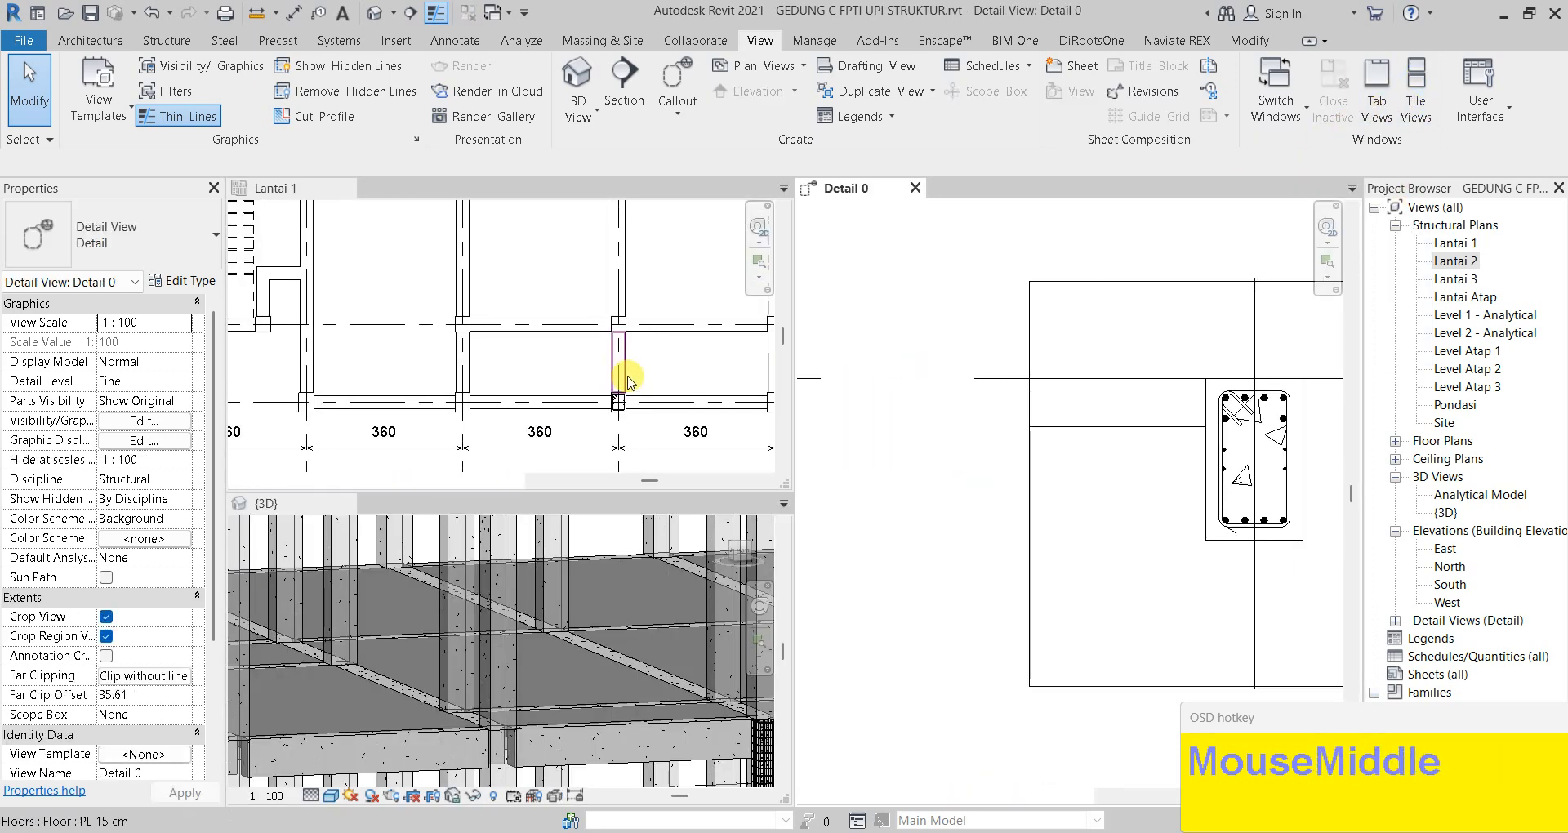
scroll(629, 380, down, 2)
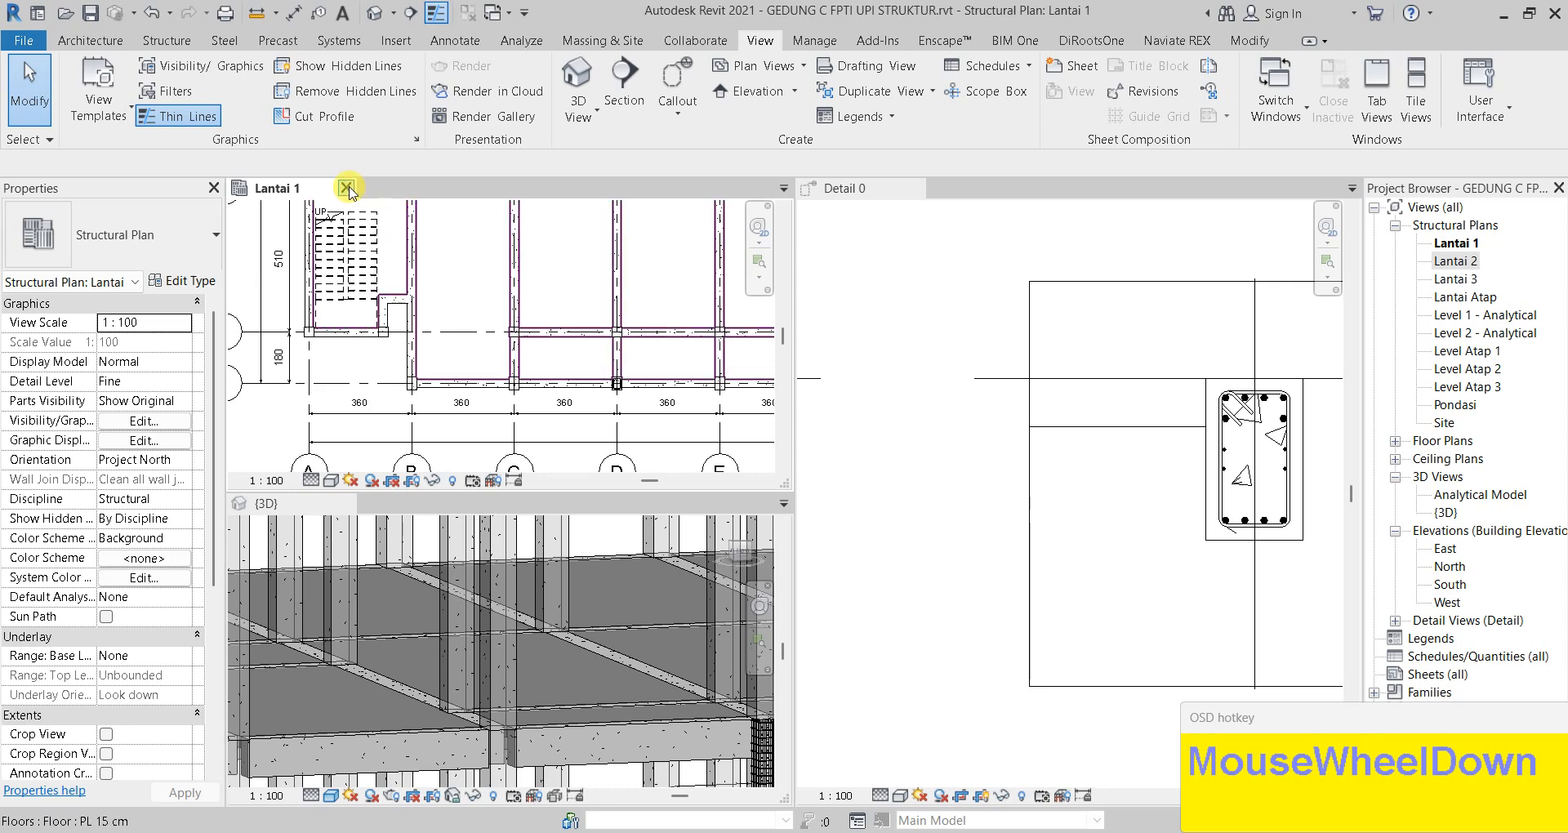
Close Lantai 1, centre beam B1 in the 3D view, and open Visibility/Graphic Overrides with VV
click(346, 188)
middle_drag(641, 445, 519, 647)
scroll(700, 620, up, 3)
middle_drag(557, 418, 524, 448)
scroll(513, 417, down, 1)
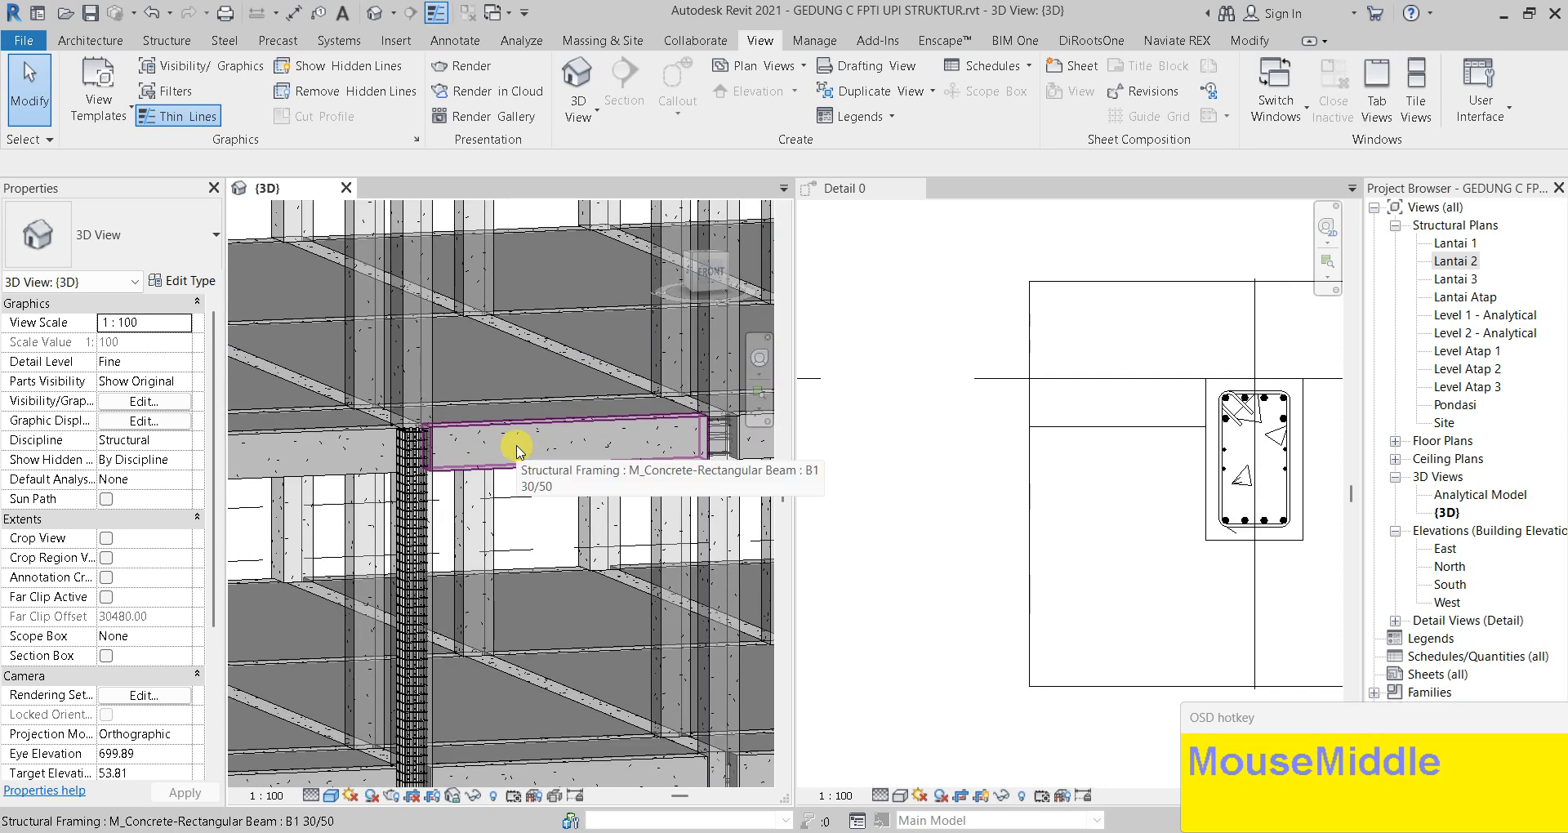
key(v)
key(v)
scroll(1019, 297, down, 1)
drag(1051, 299, 1054, 476)
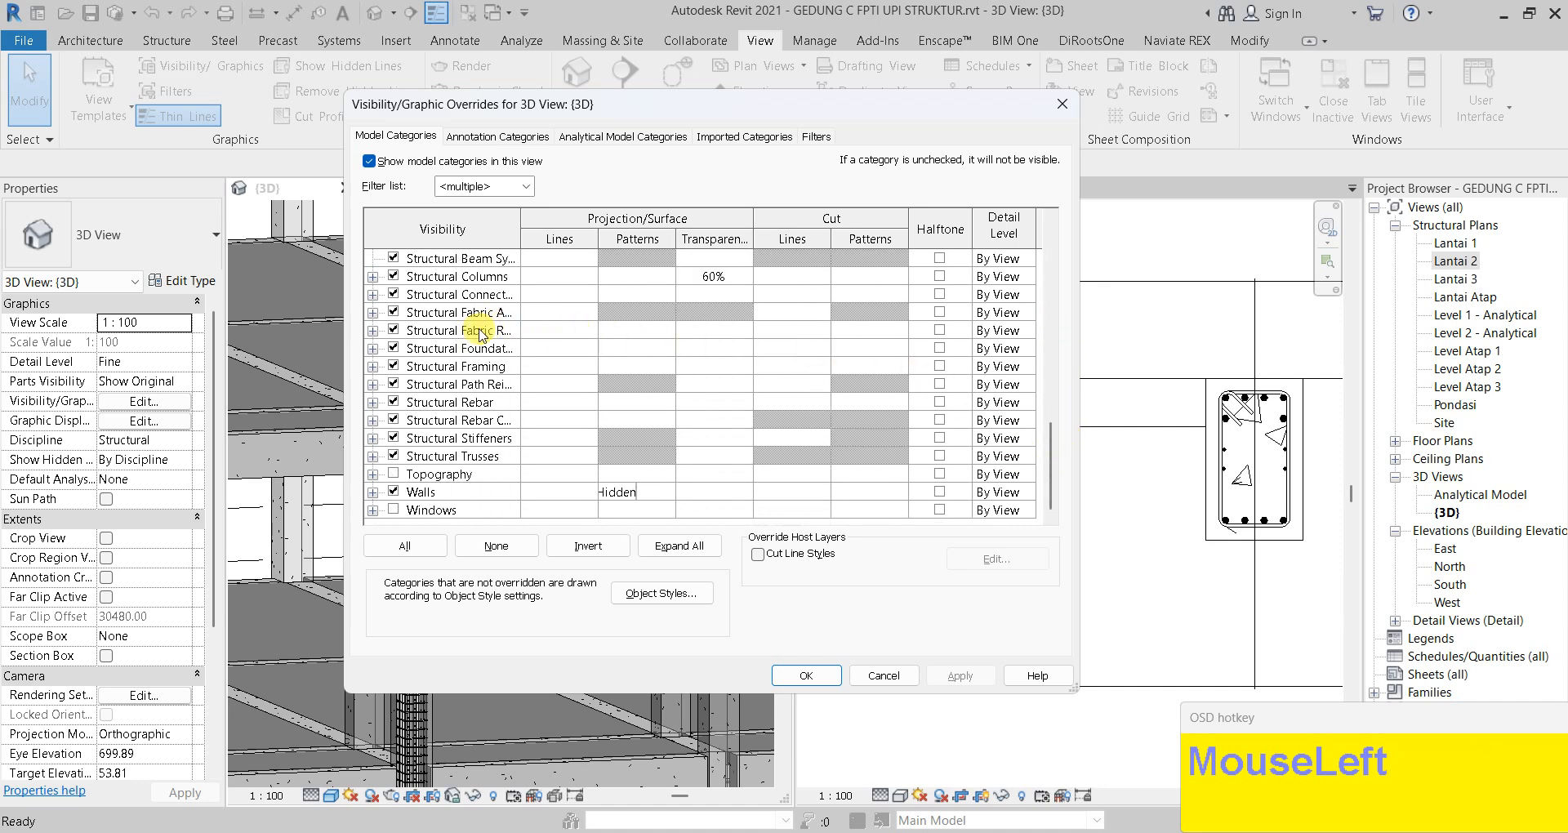
Set Structural Framing transparency to 60 in the 3D view's overrides
click(692, 371)
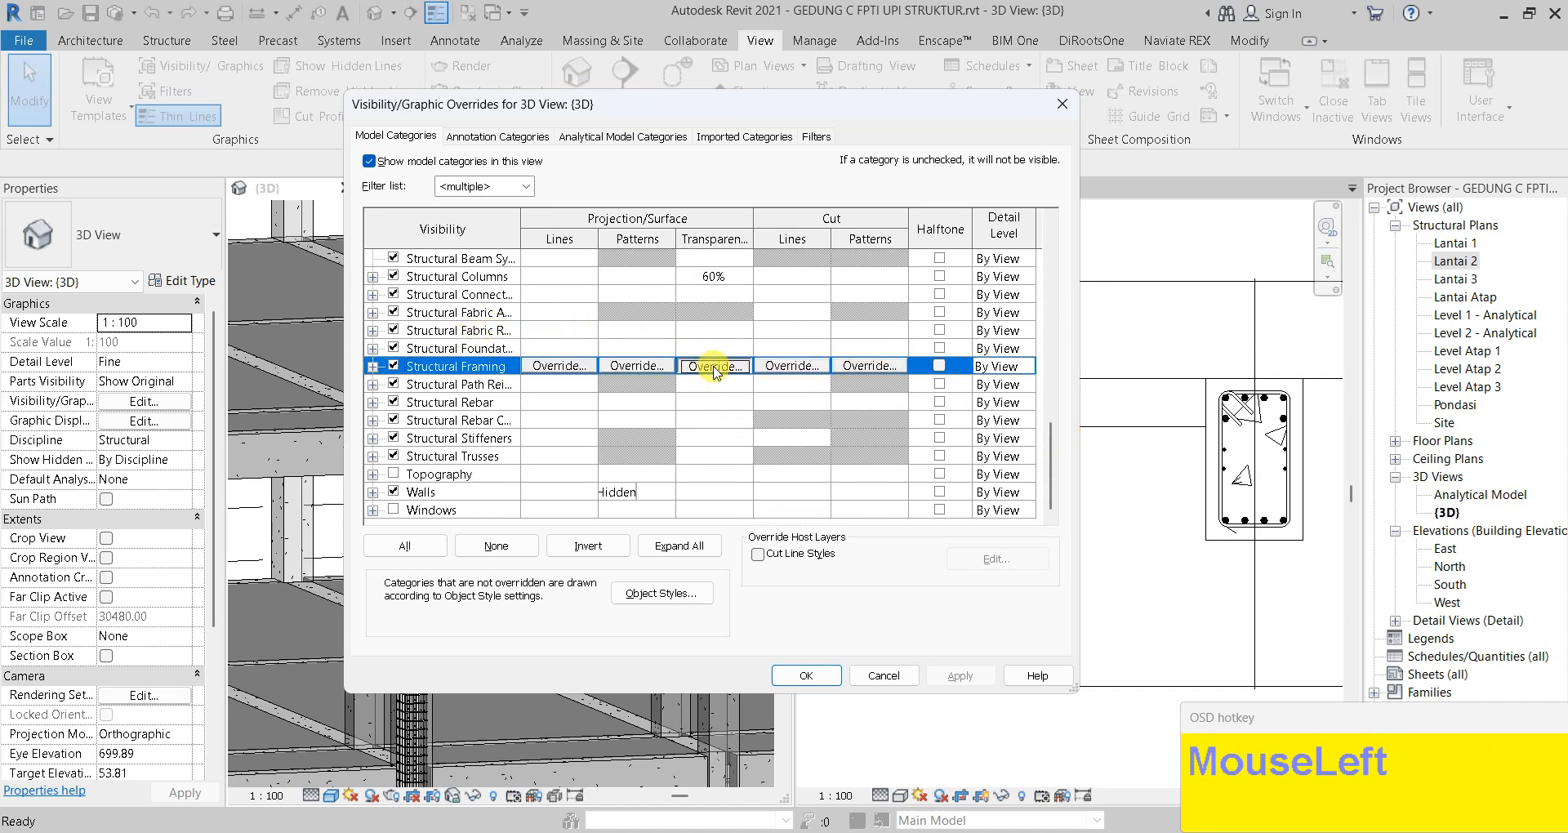
click(726, 368)
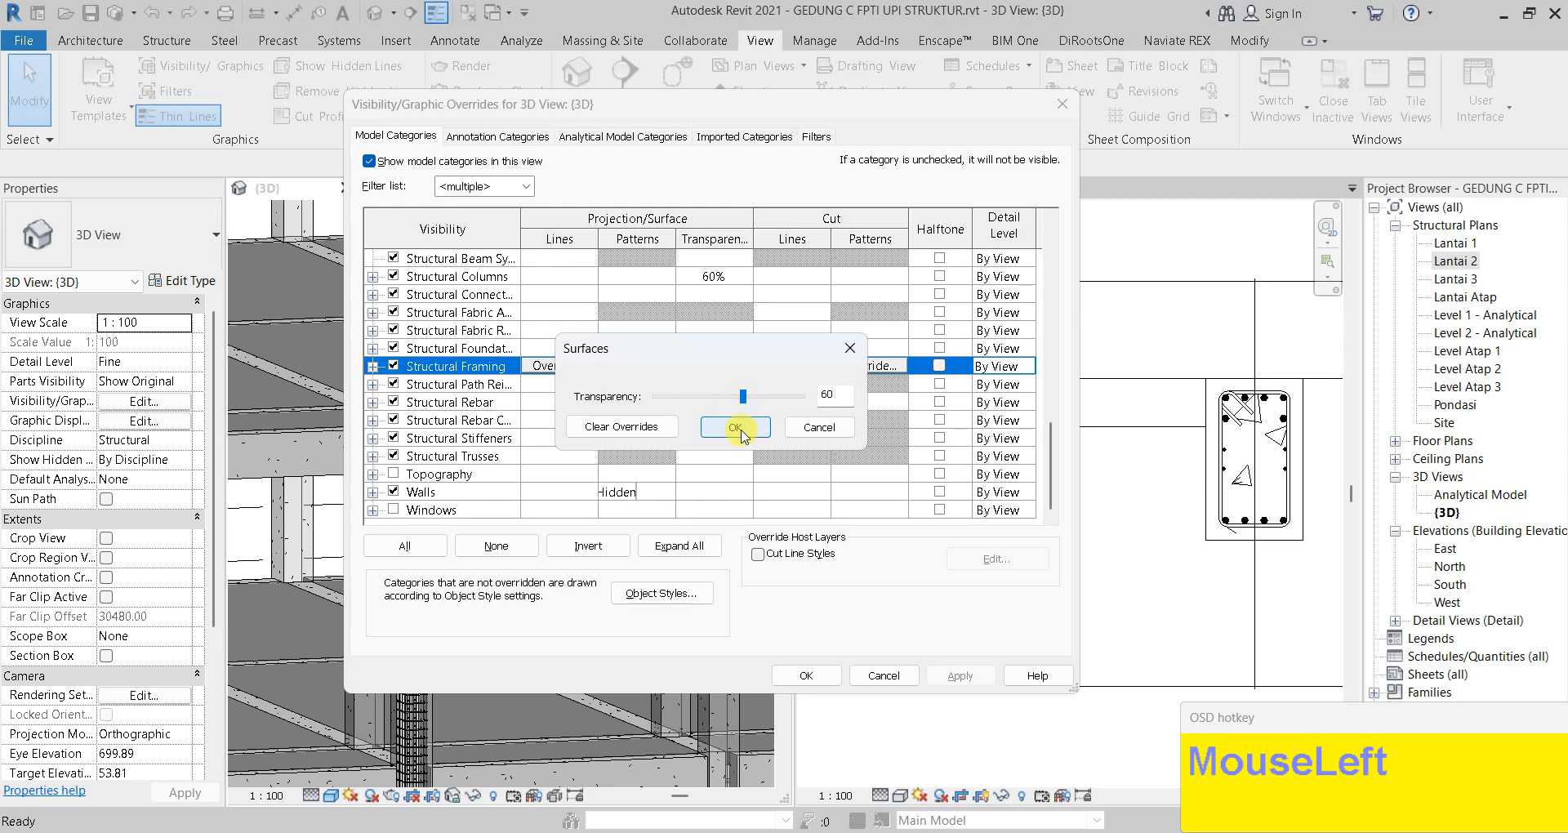
click(739, 429)
click(961, 677)
click(806, 676)
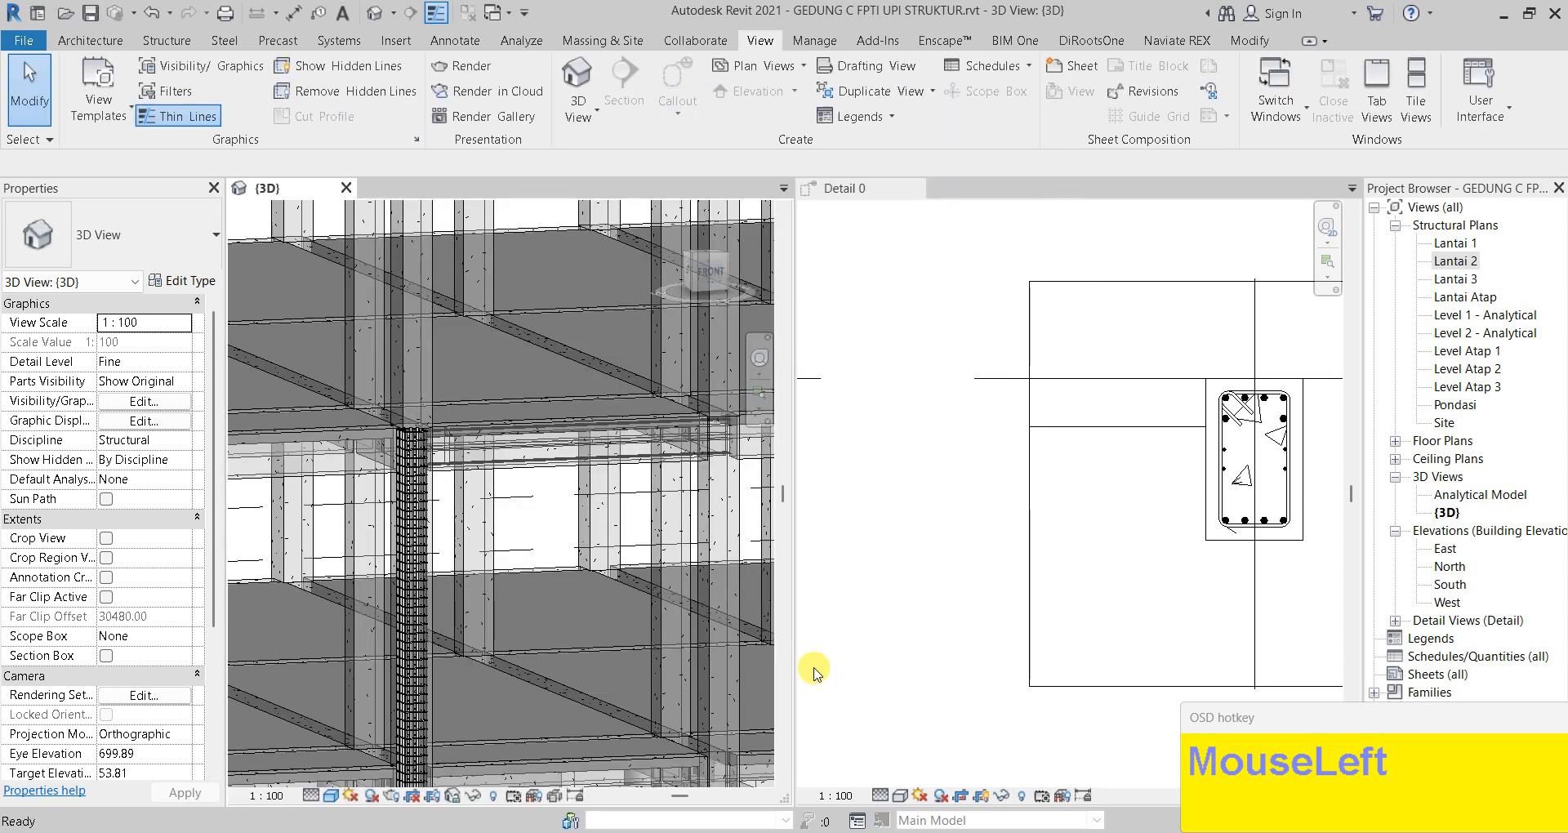
scroll(467, 412, up, 3)
scroll(467, 413, up, 3)
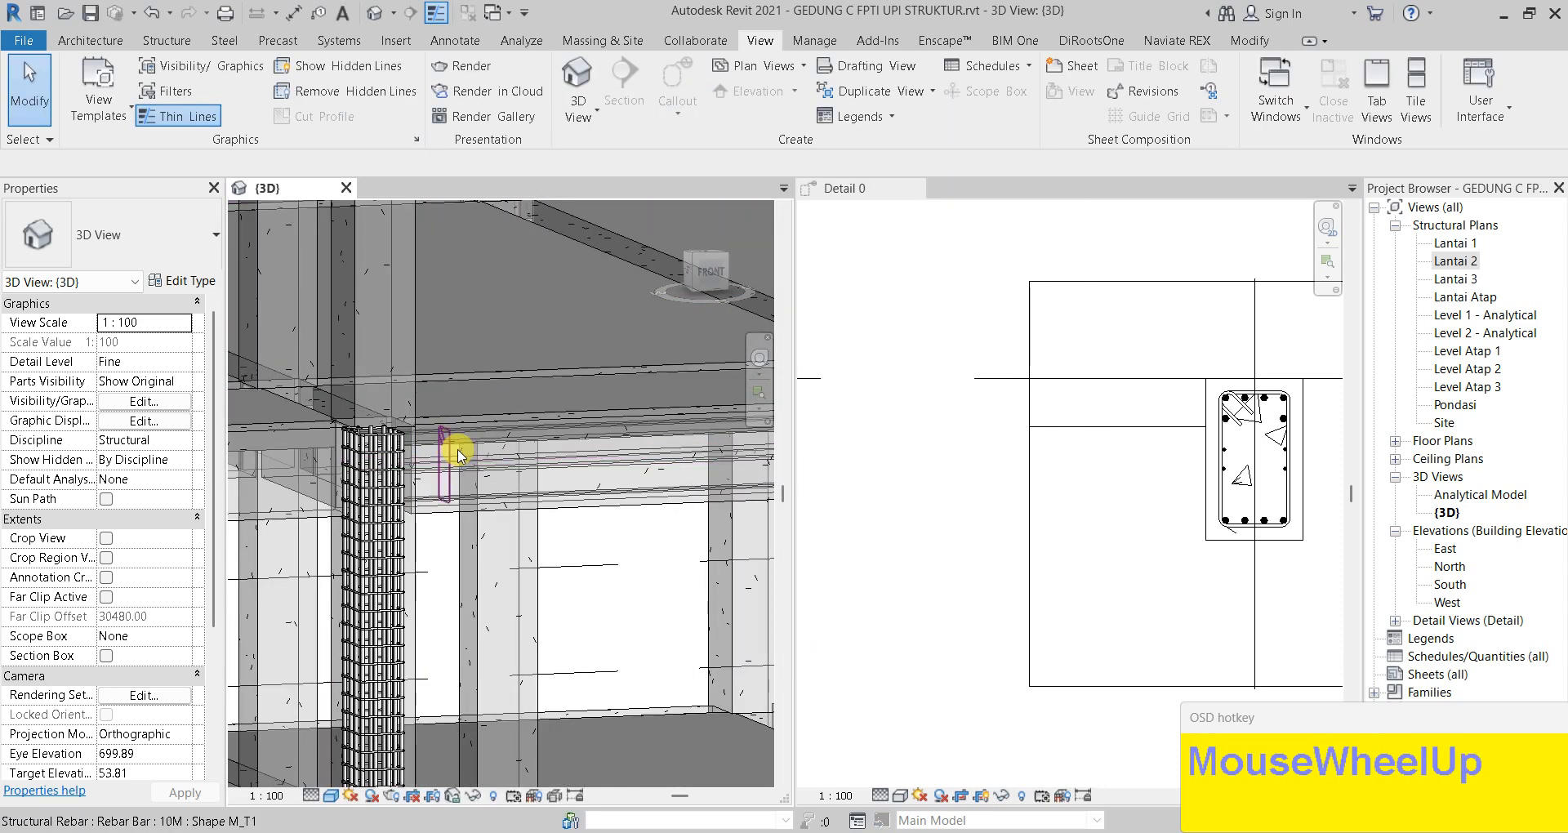
Select rebar through the transparent beam in 3D to check it is visible
click(446, 451)
click(744, 445)
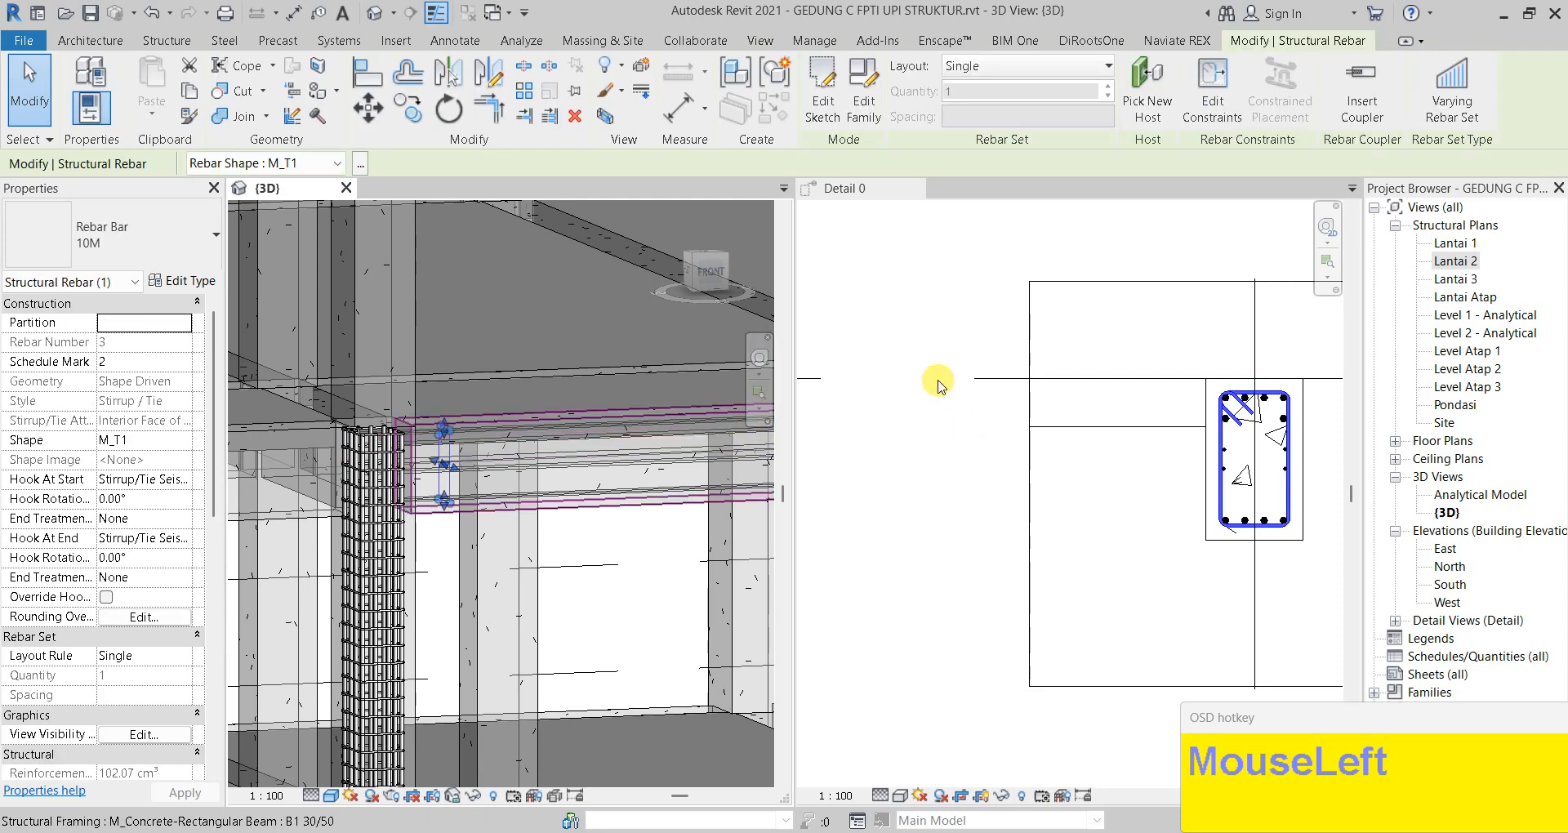
key(Escape)
scroll(1022, 380, down, 2)
middle_drag(1487, 328, 1359, 352)
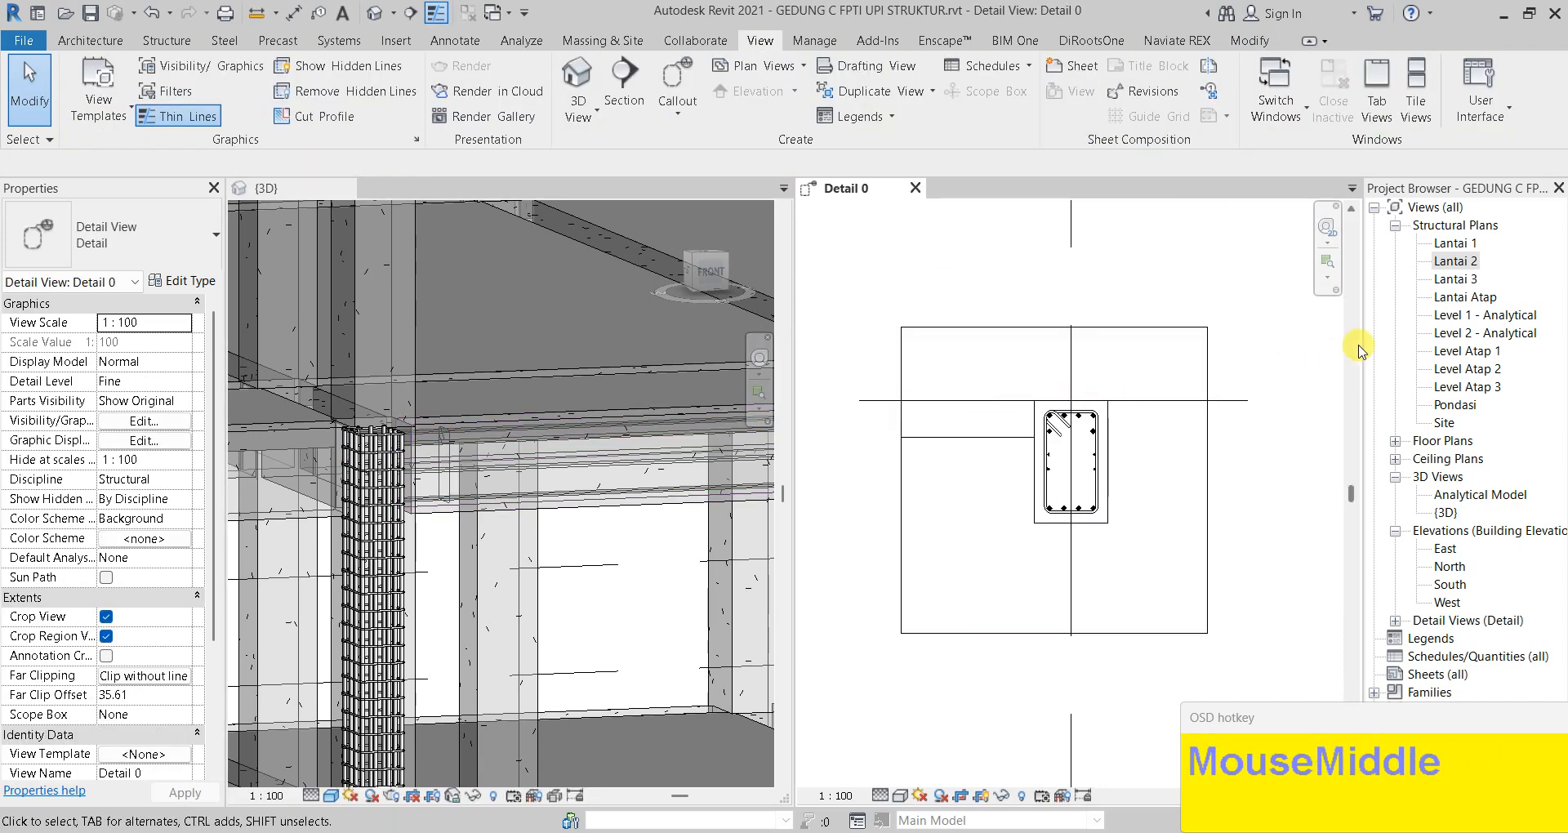
Reopen the Lantai 2 plan from the Project Browser and bring beam B1 into view
double_click(1473, 263)
scroll(1039, 533, up, 3)
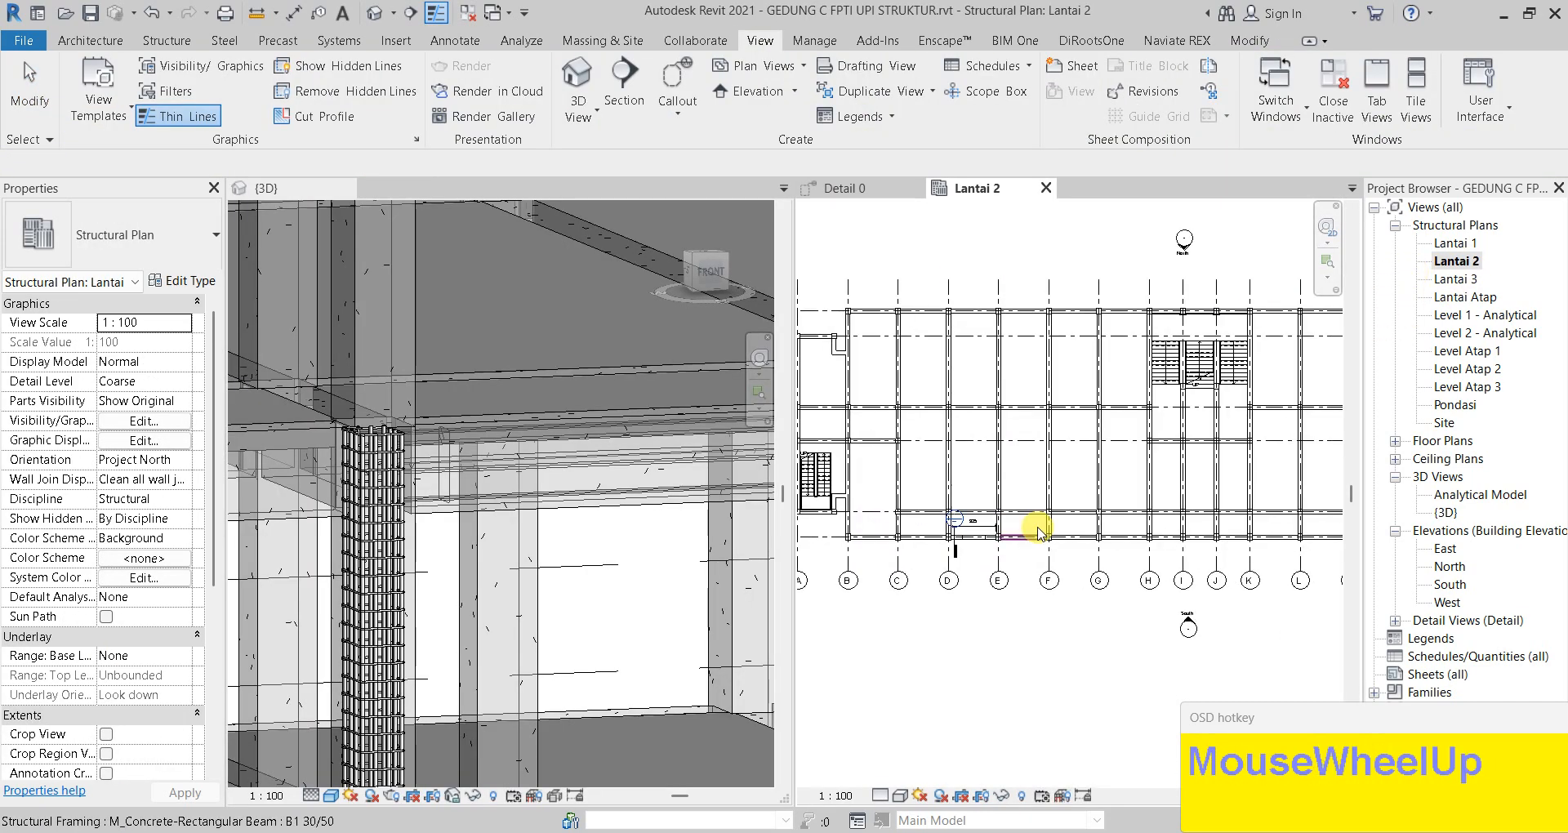
scroll(1011, 533, up, 5)
middle_drag(938, 536, 1051, 531)
scroll(936, 549, up, 2)
middle_drag(928, 558, 984, 556)
click(1028, 596)
middle_drag(1046, 629, 1066, 618)
Give Structural Framing 60% transparency in Lantai 2's Visibility/Graphic Overrides
key(v)
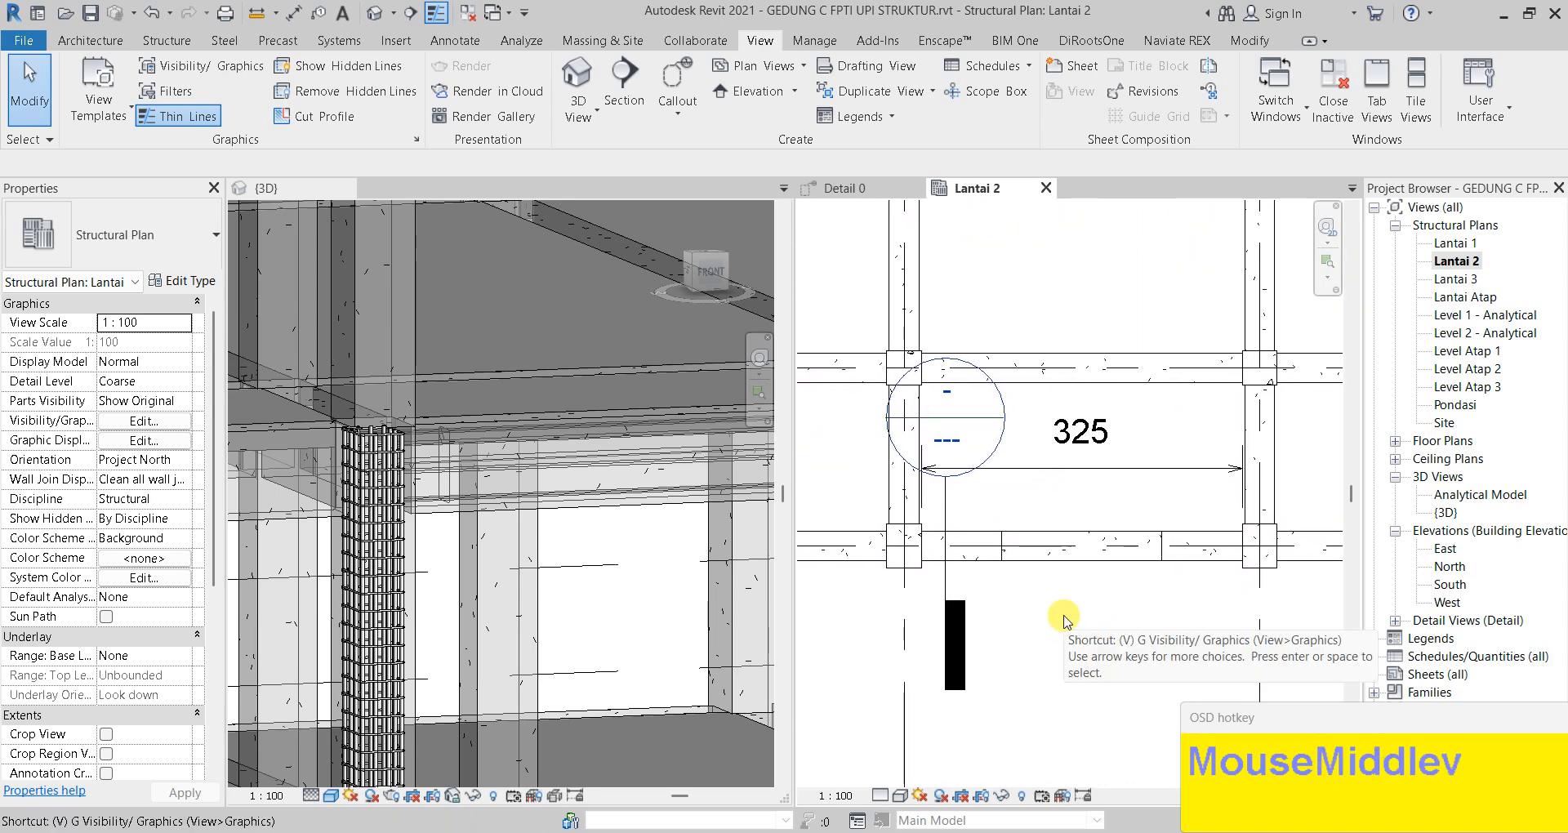
key(v)
scroll(768, 424, down, 2)
drag(1051, 310, 1064, 497)
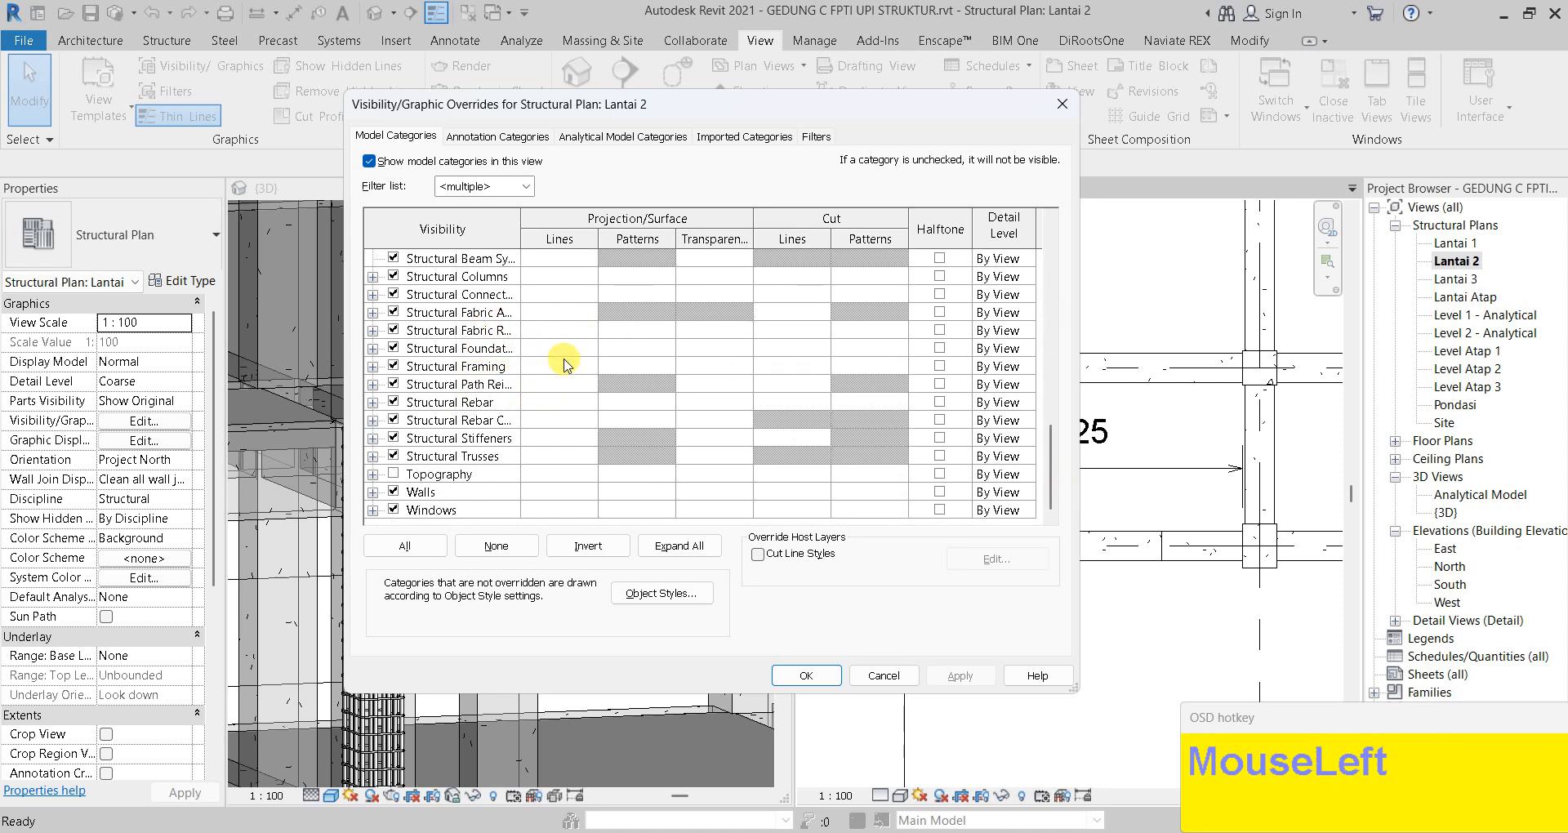
click(710, 370)
click(713, 367)
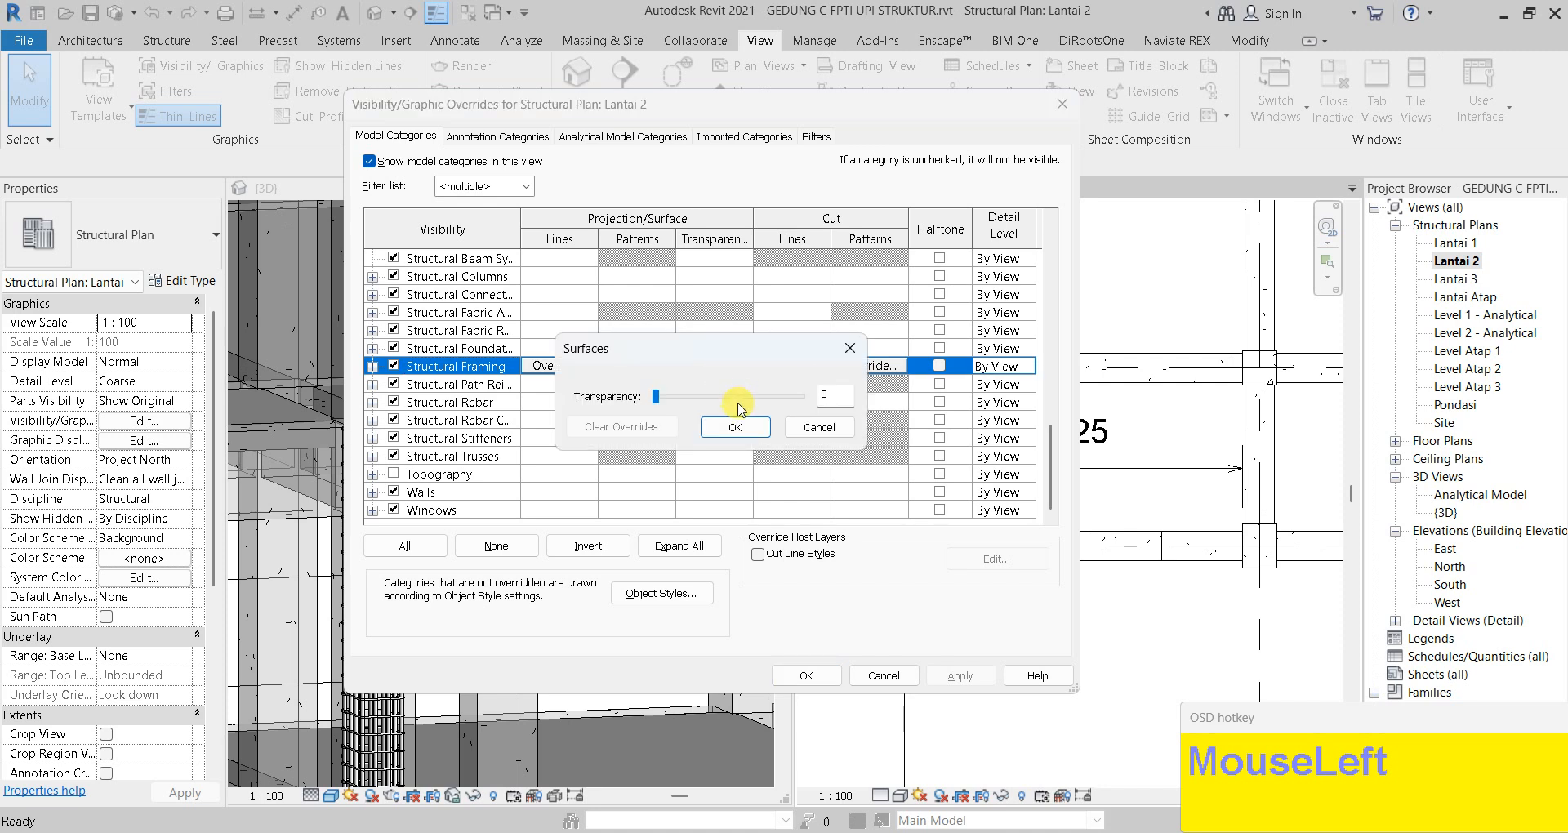
click(738, 427)
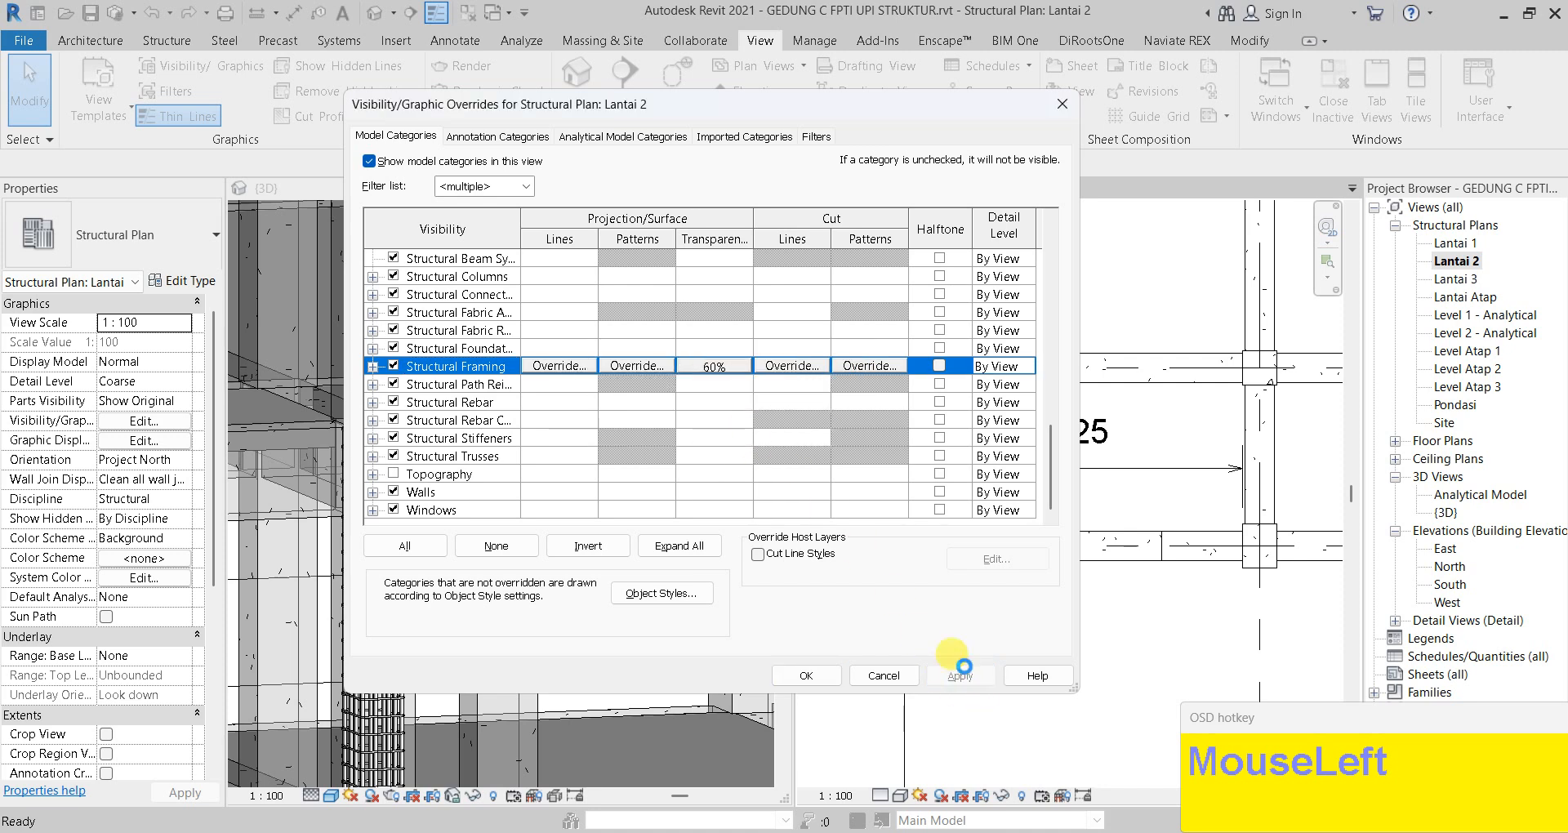
click(962, 675)
click(807, 675)
scroll(911, 527, up, 3)
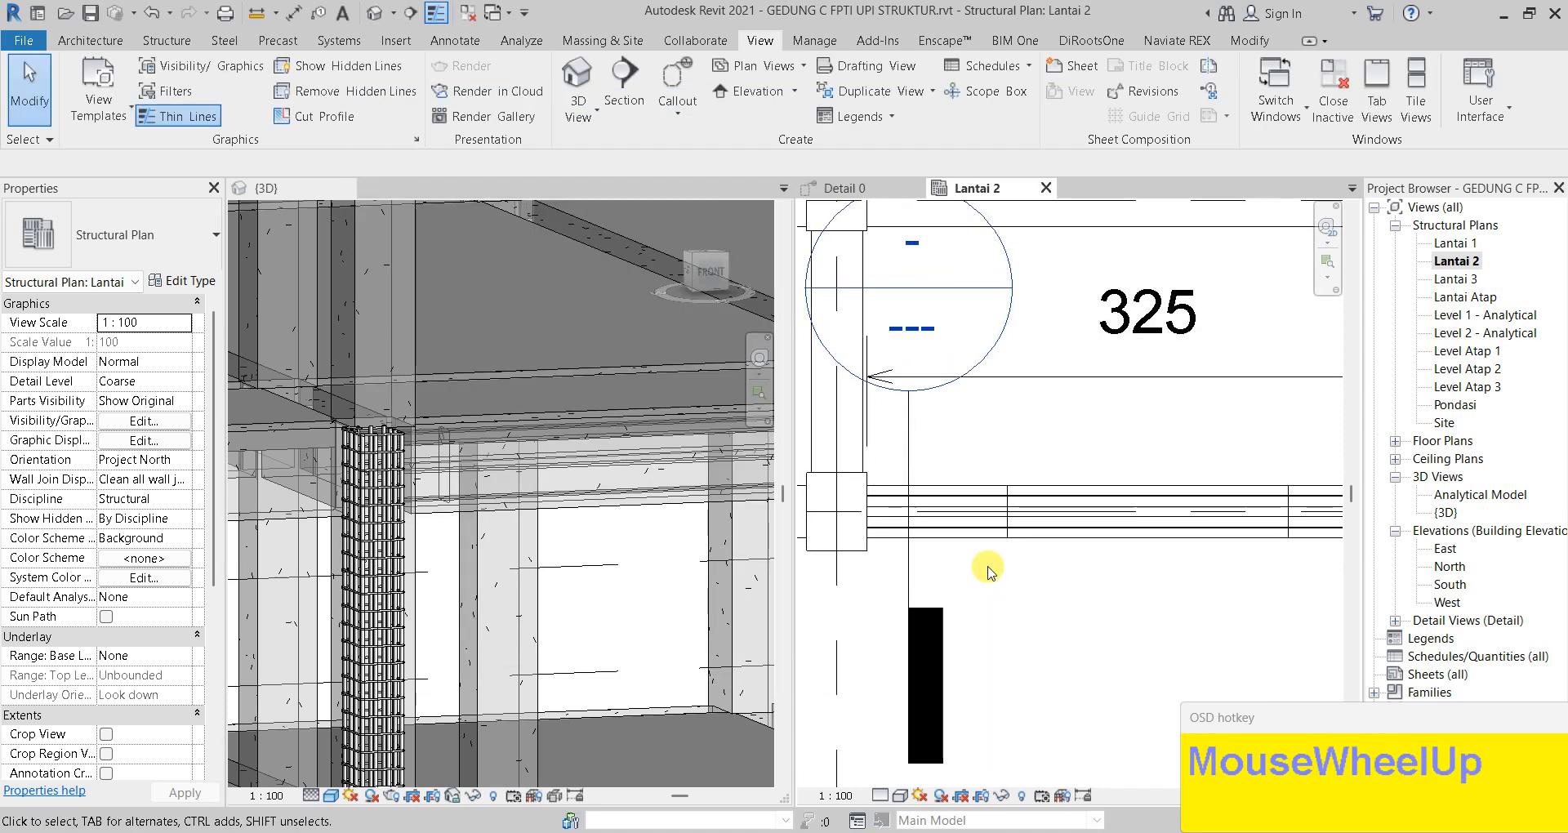
click(911, 527)
Change the stirrup set's layout from Single to Maximum Spacing at 100 mm, giving 34 stirrups
click(911, 492)
key(Escape)
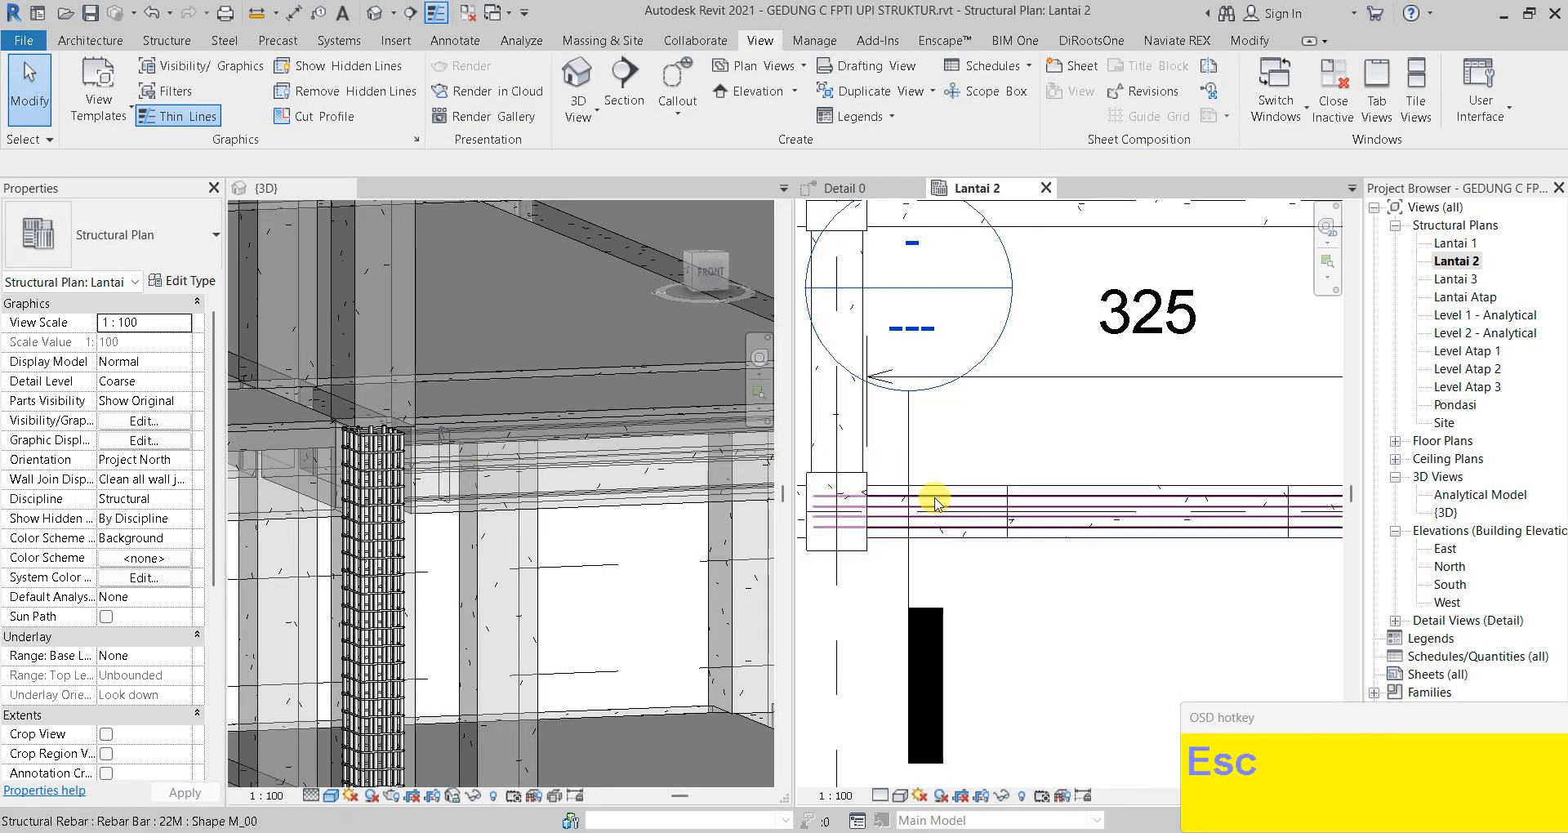
scroll(458, 449, up, 2)
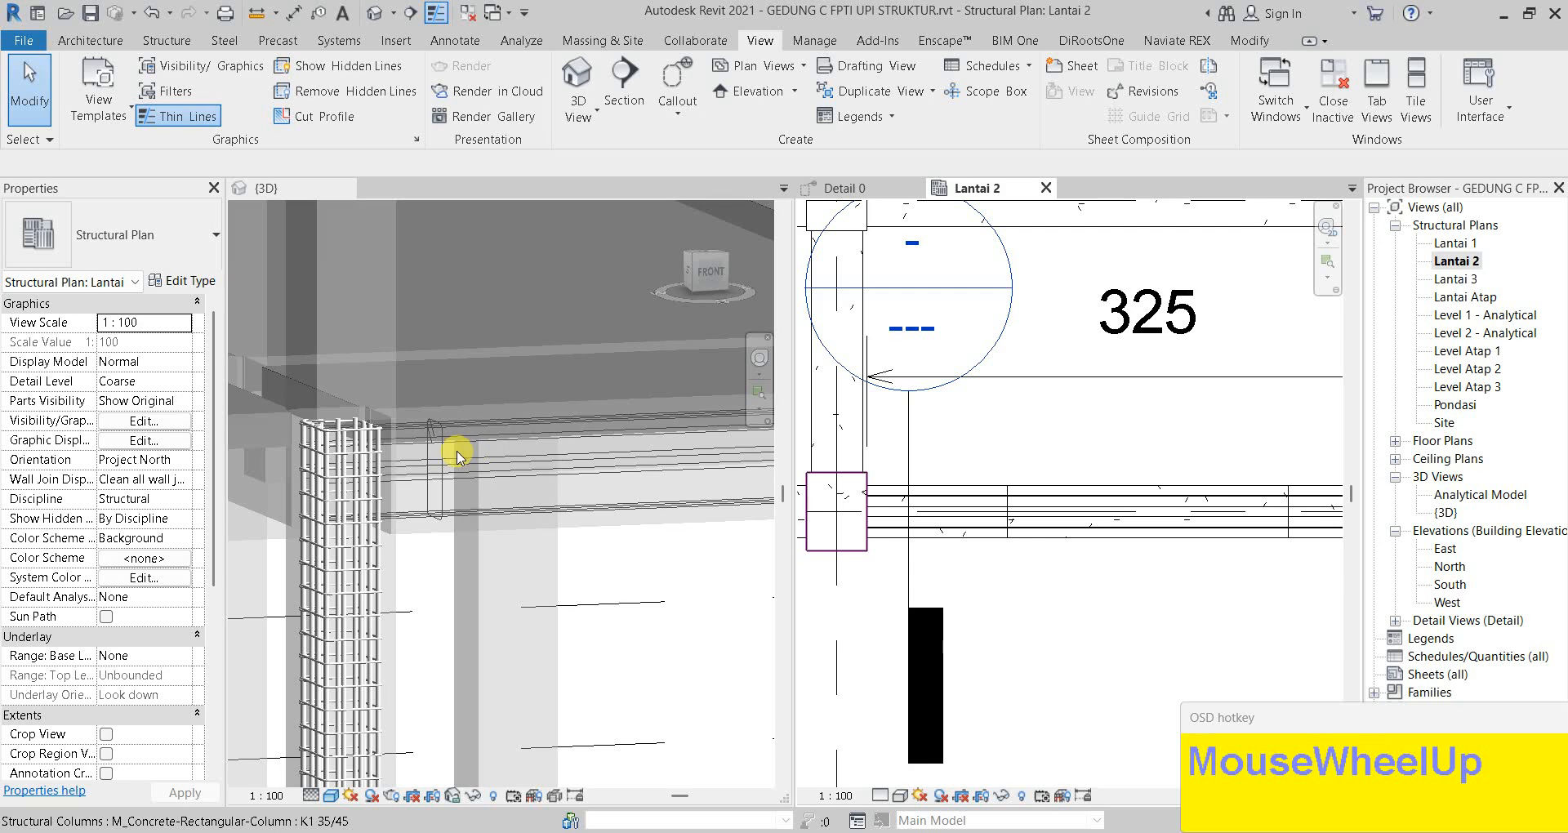
click(441, 452)
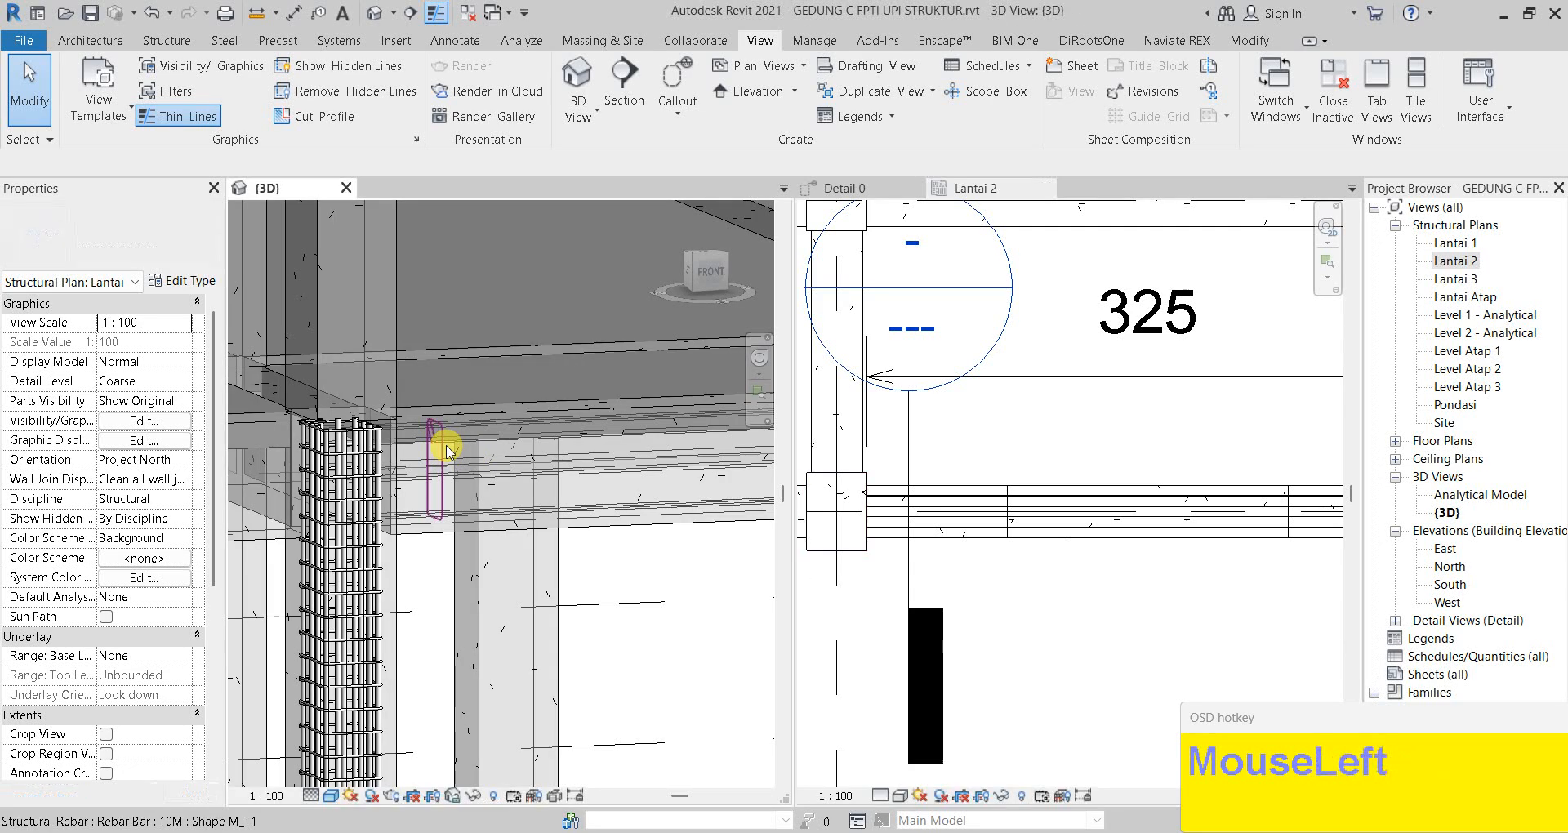
click(438, 447)
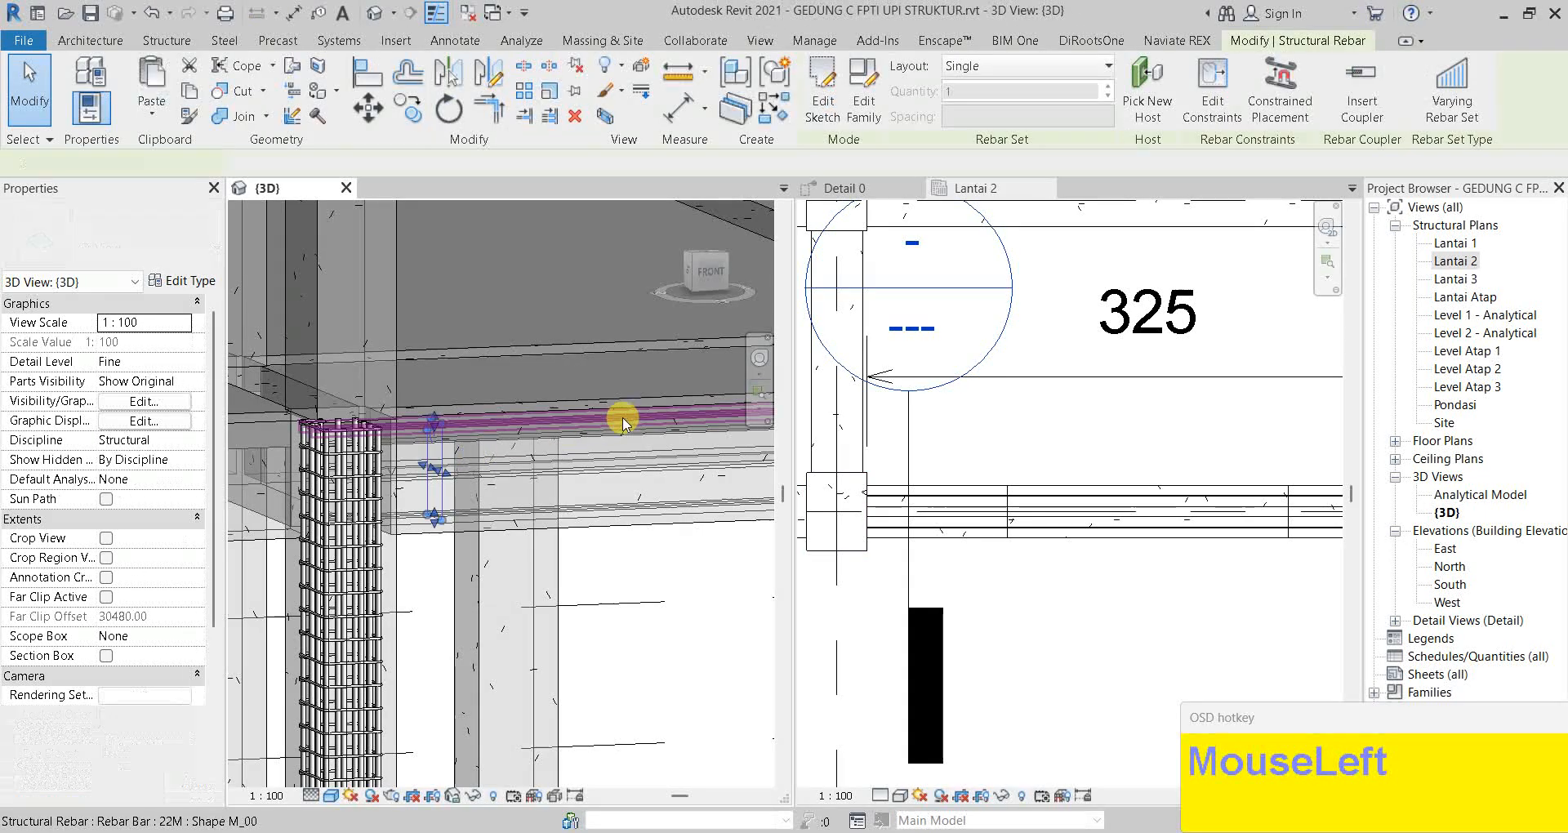
click(1043, 73)
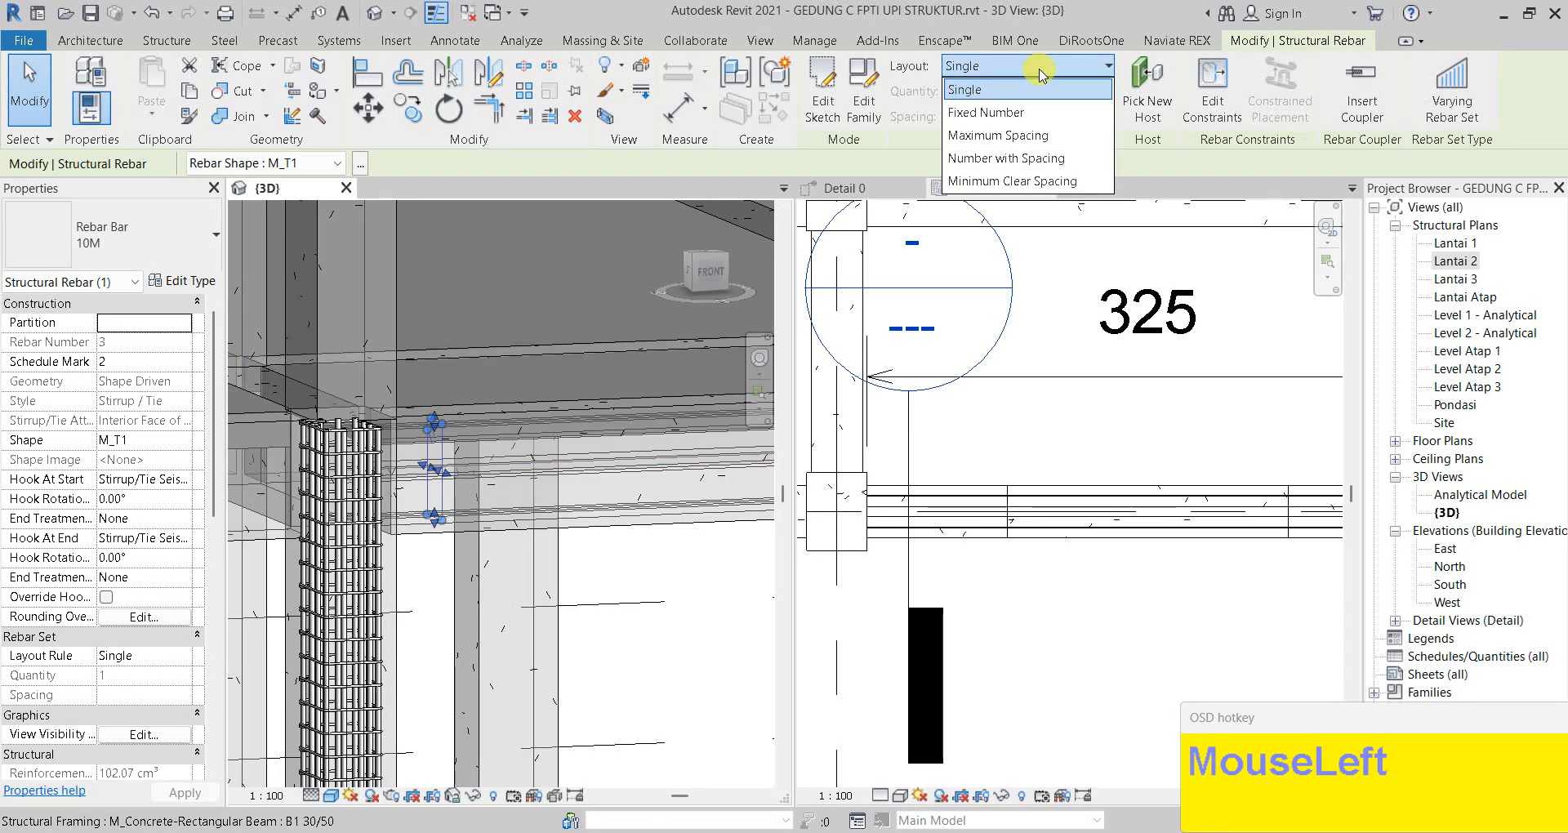
click(1032, 133)
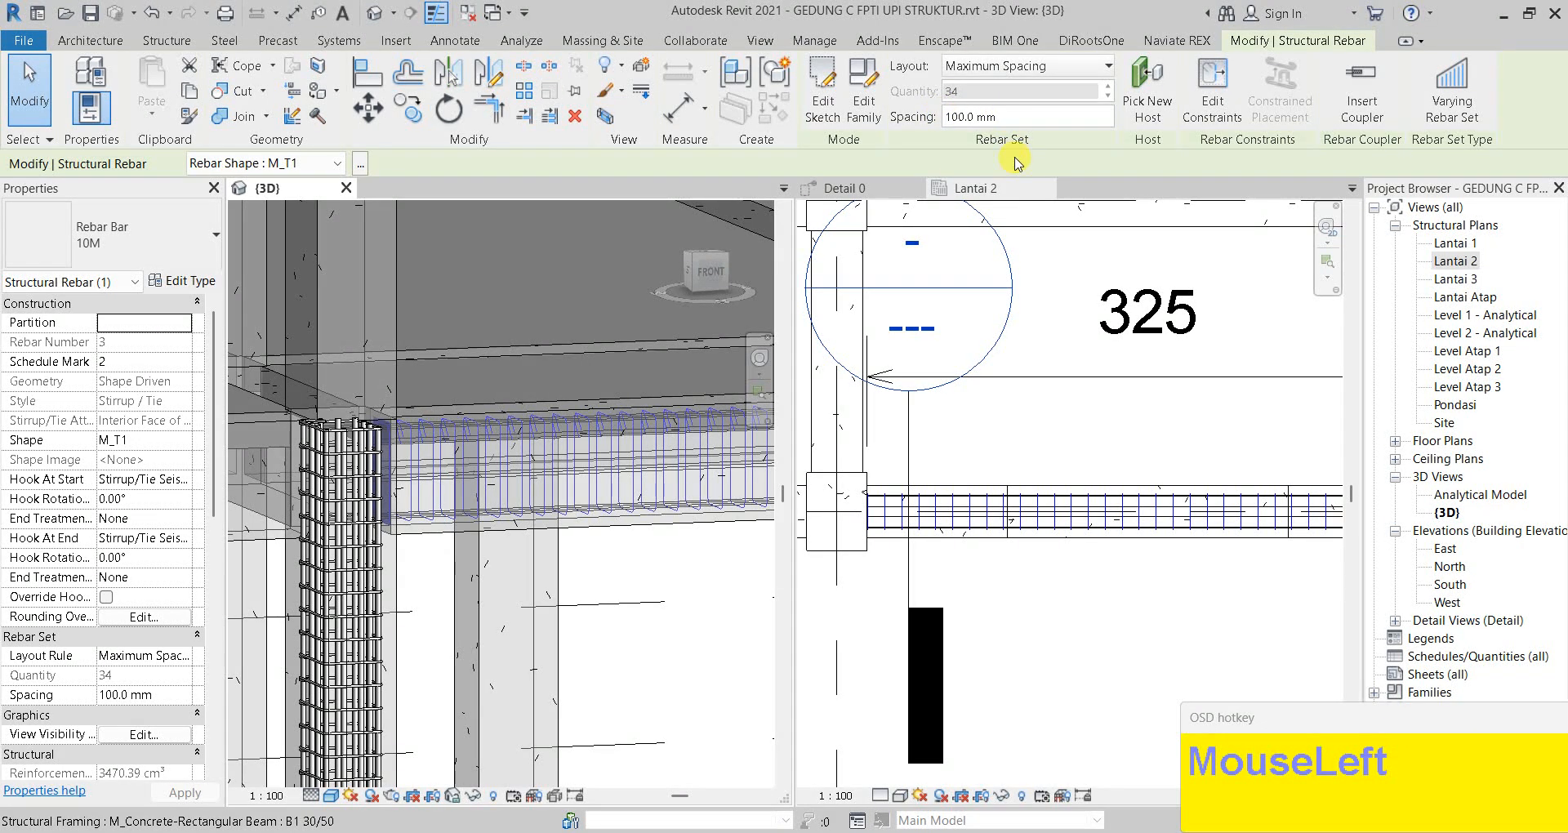
scroll(1061, 429, down, 3)
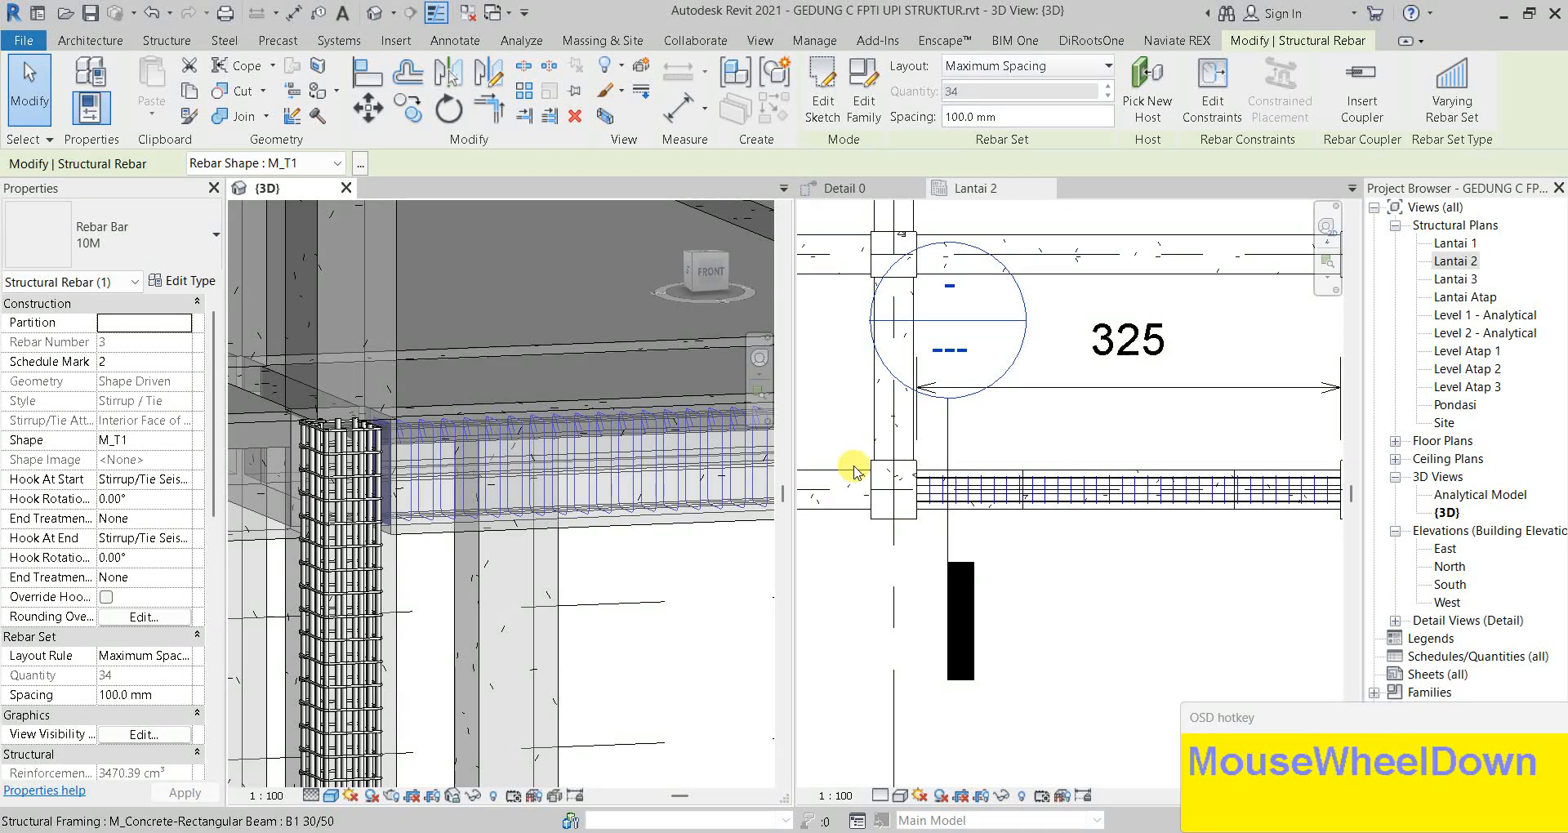
scroll(1050, 489, down, 1)
scroll(1208, 511, up, 2)
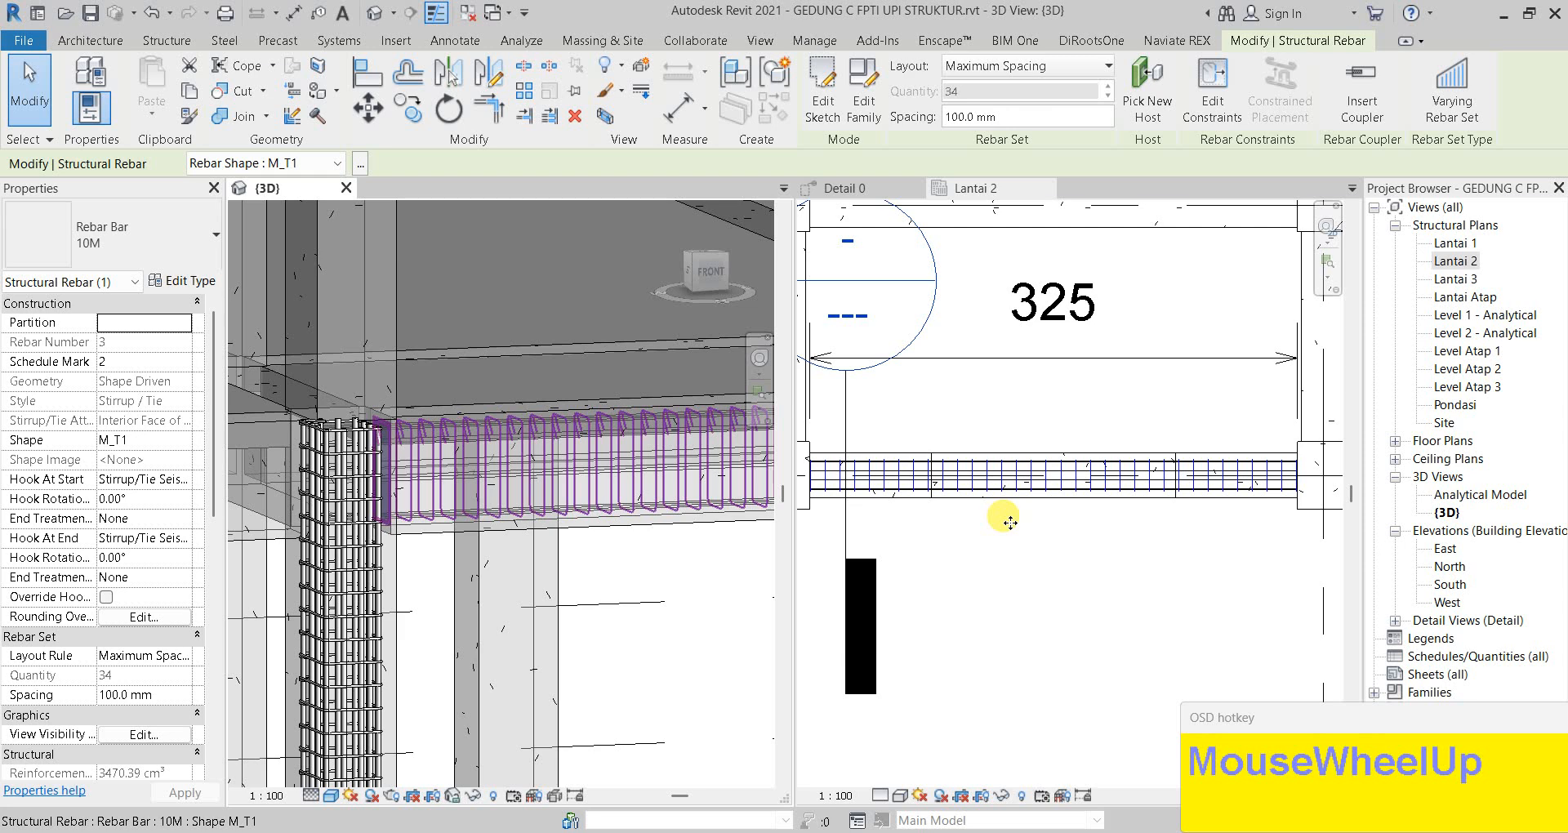
key(Escape)
In Lantai 2, try dragging the stirrup set shorter, then undo that edit
click(954, 488)
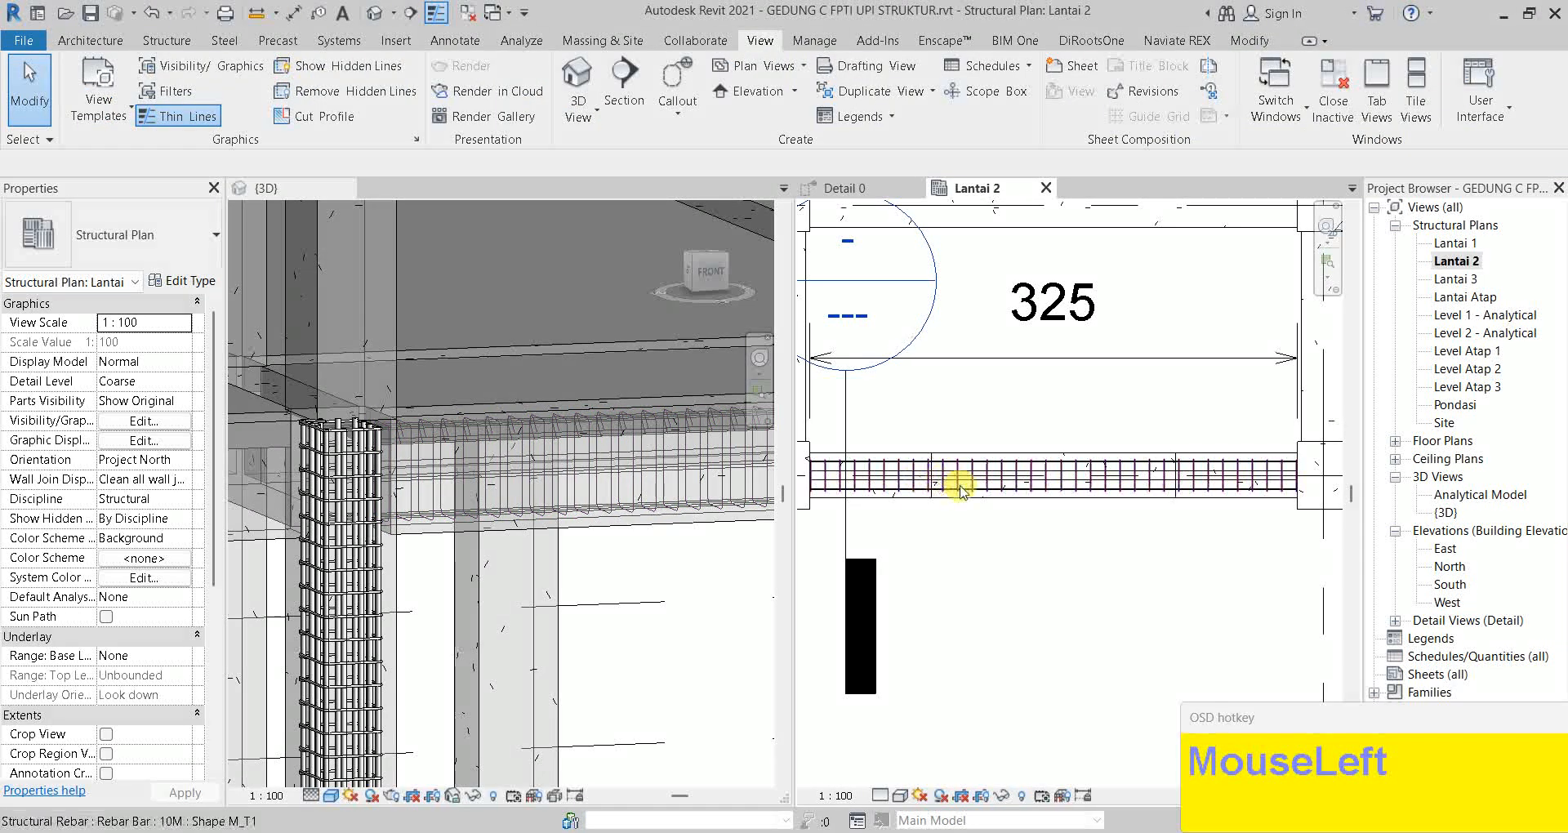
click(953, 482)
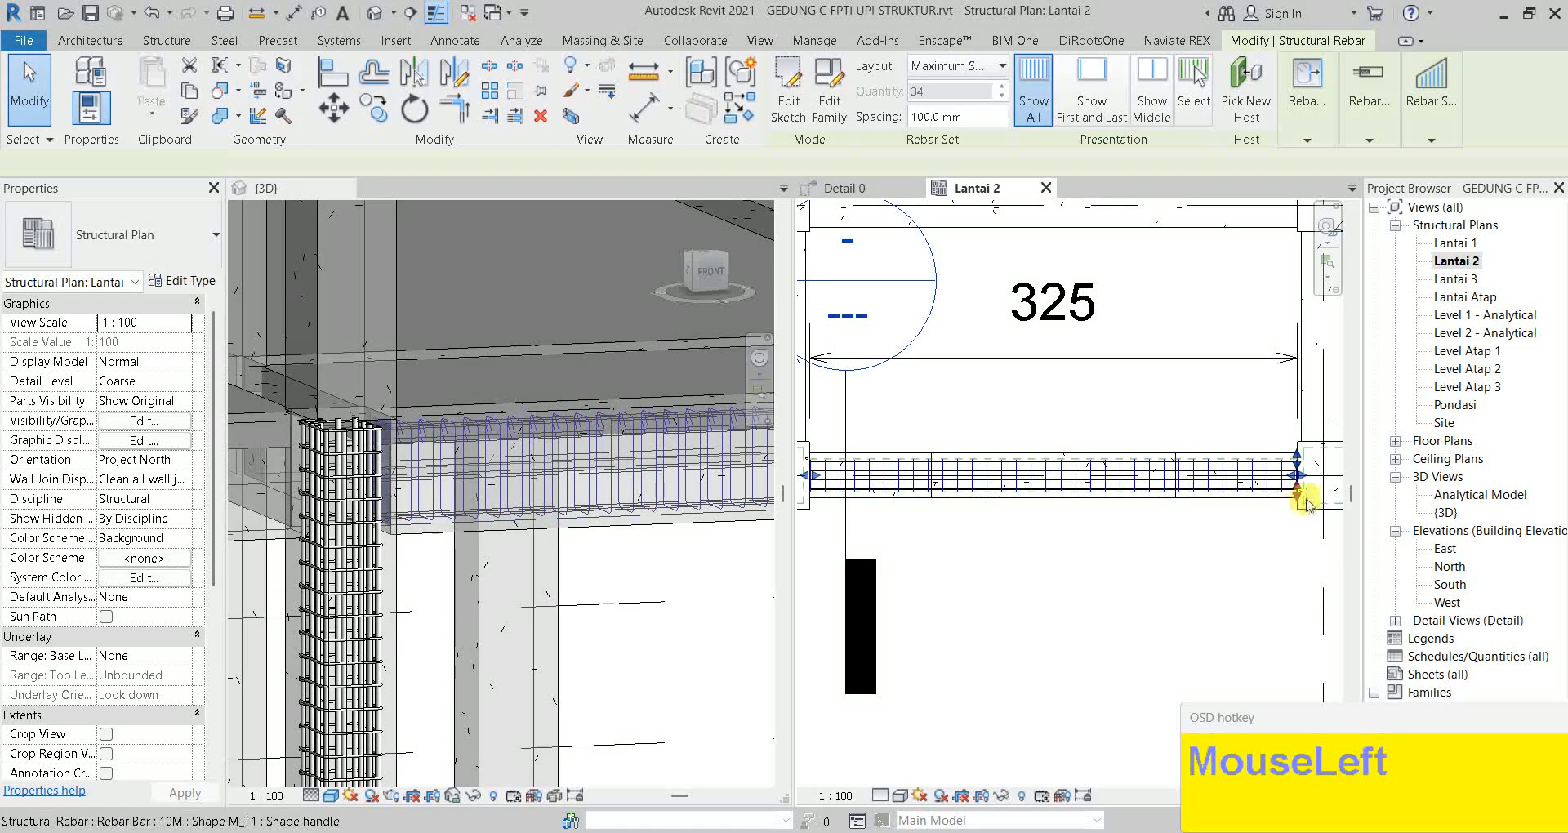
drag(1240, 476, 1193, 476)
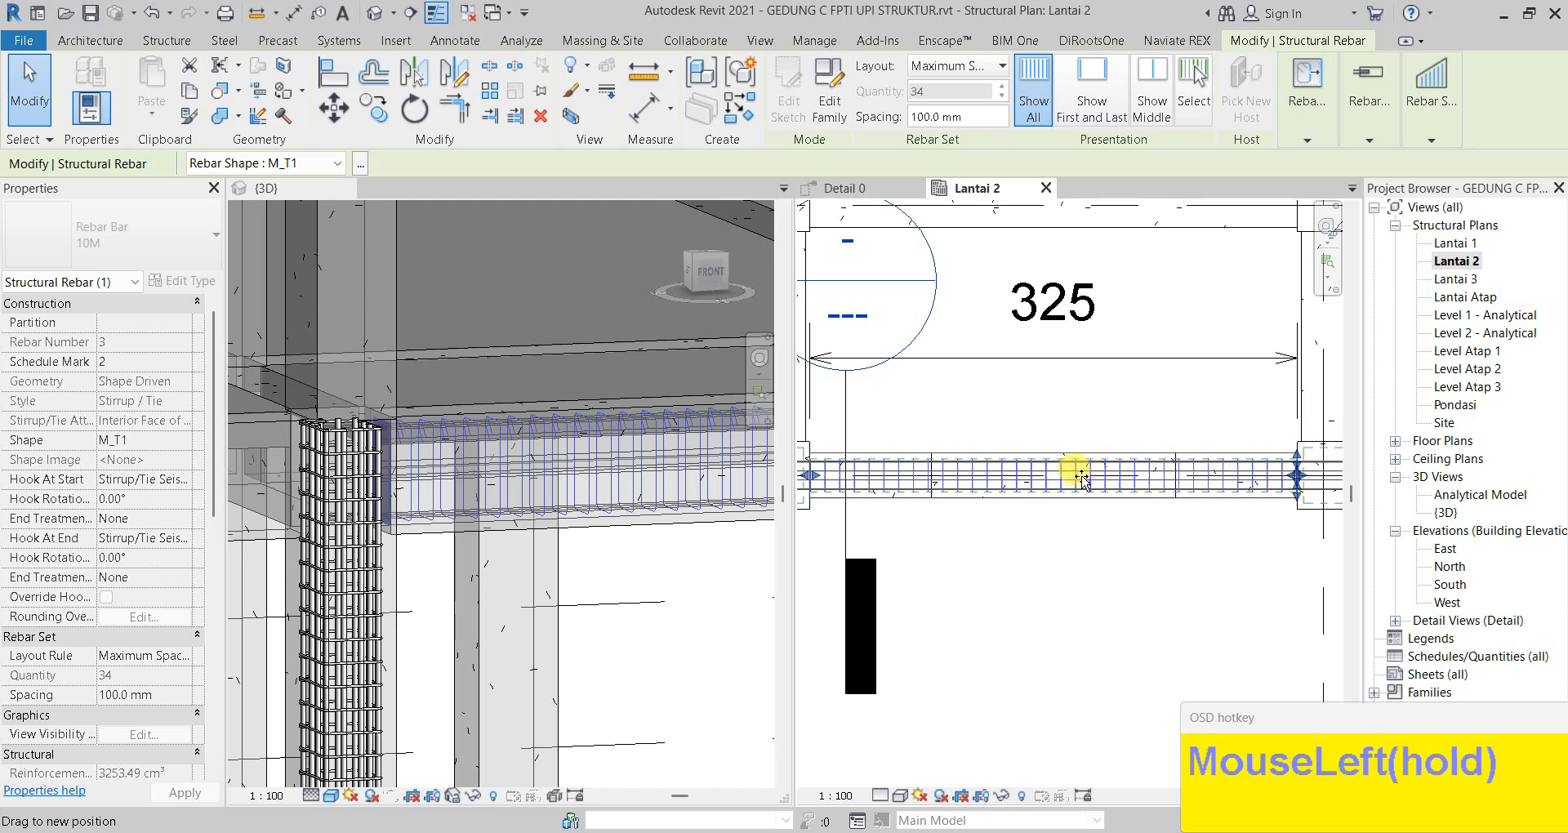
drag(935, 471, 932, 473)
scroll(1302, 480, up, 2)
click(1299, 477)
drag(1299, 478, 1244, 478)
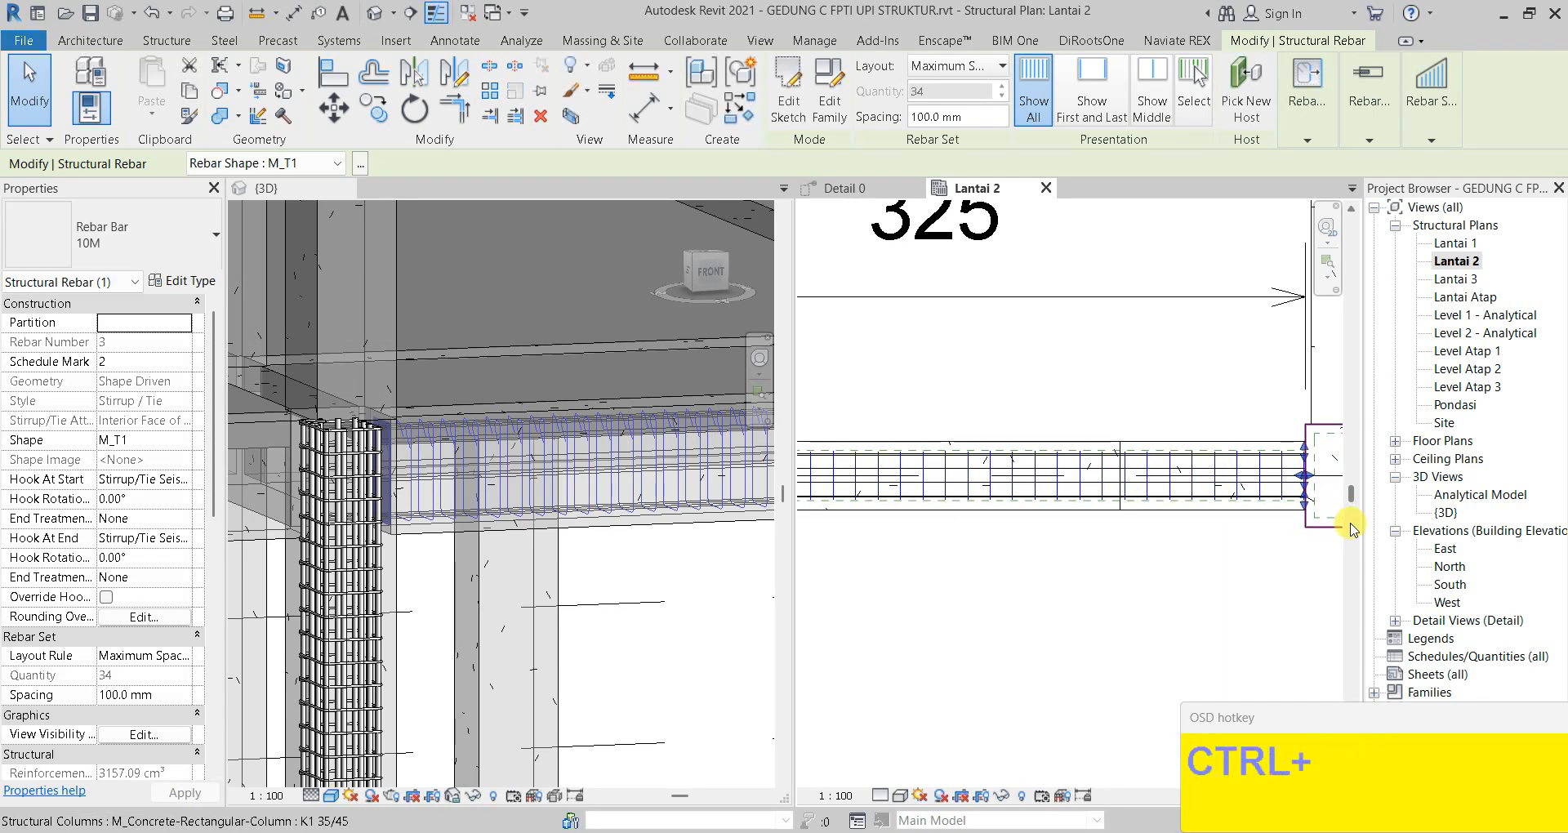
key(ctrl+z)
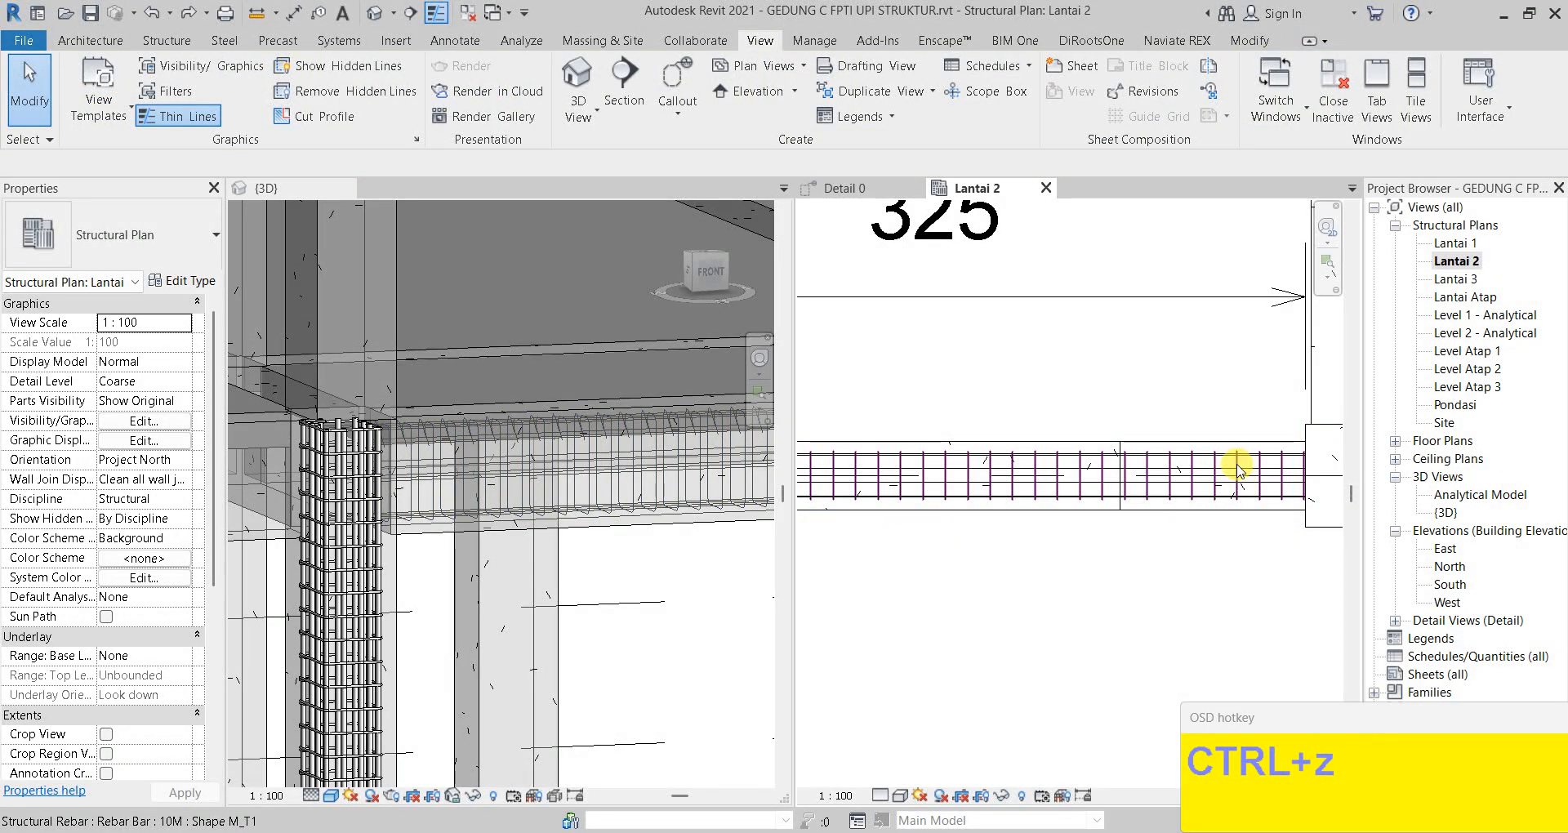
click(1238, 470)
key(Escape)
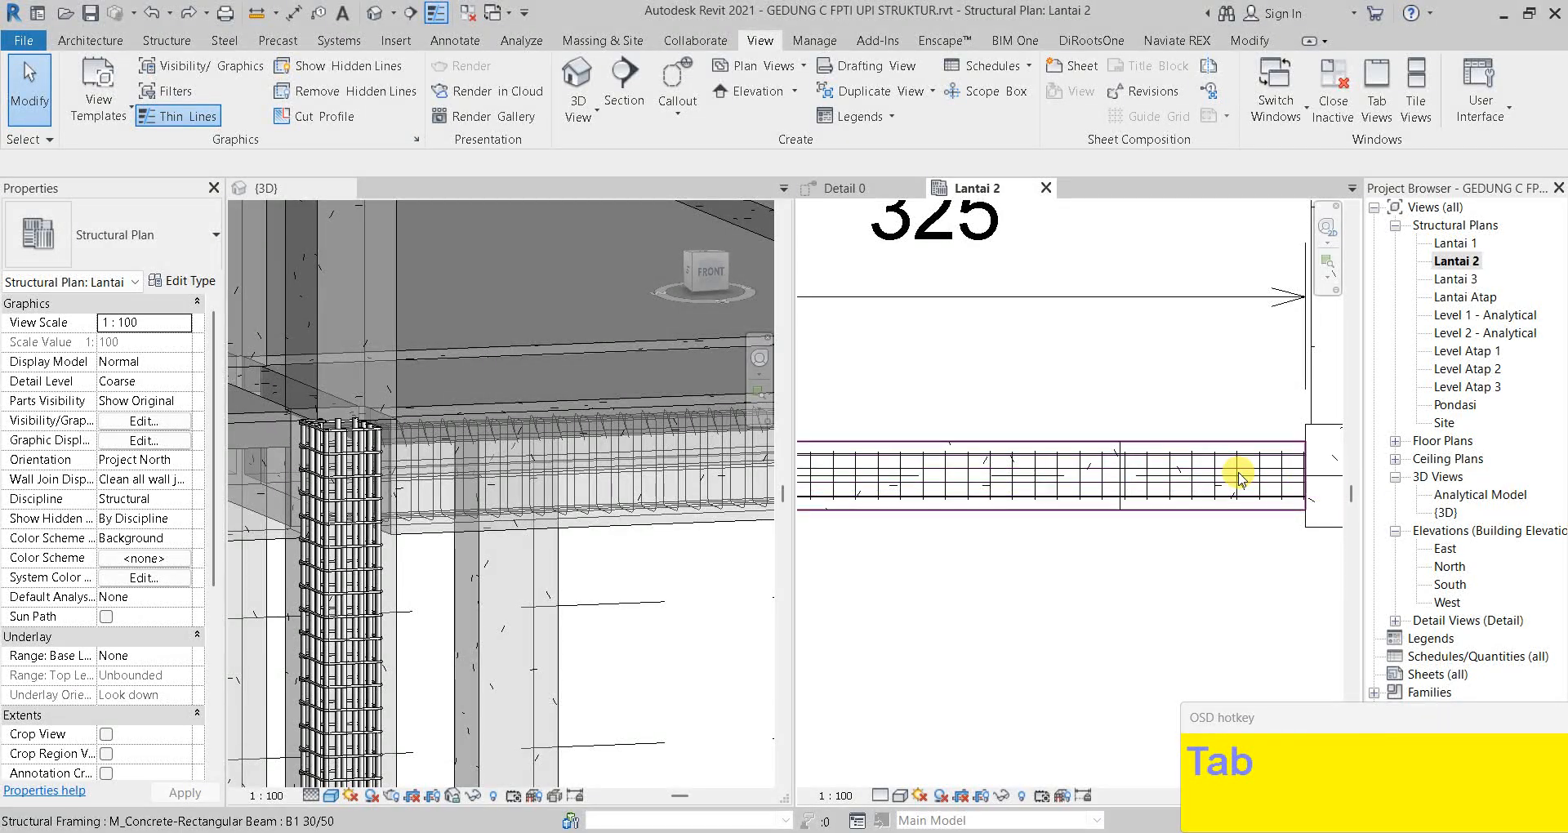
Drag the stirrup set's end handle left to 10 stirrups at 100 mm beside the column
click(1240, 478)
scroll(1294, 474, up, 4)
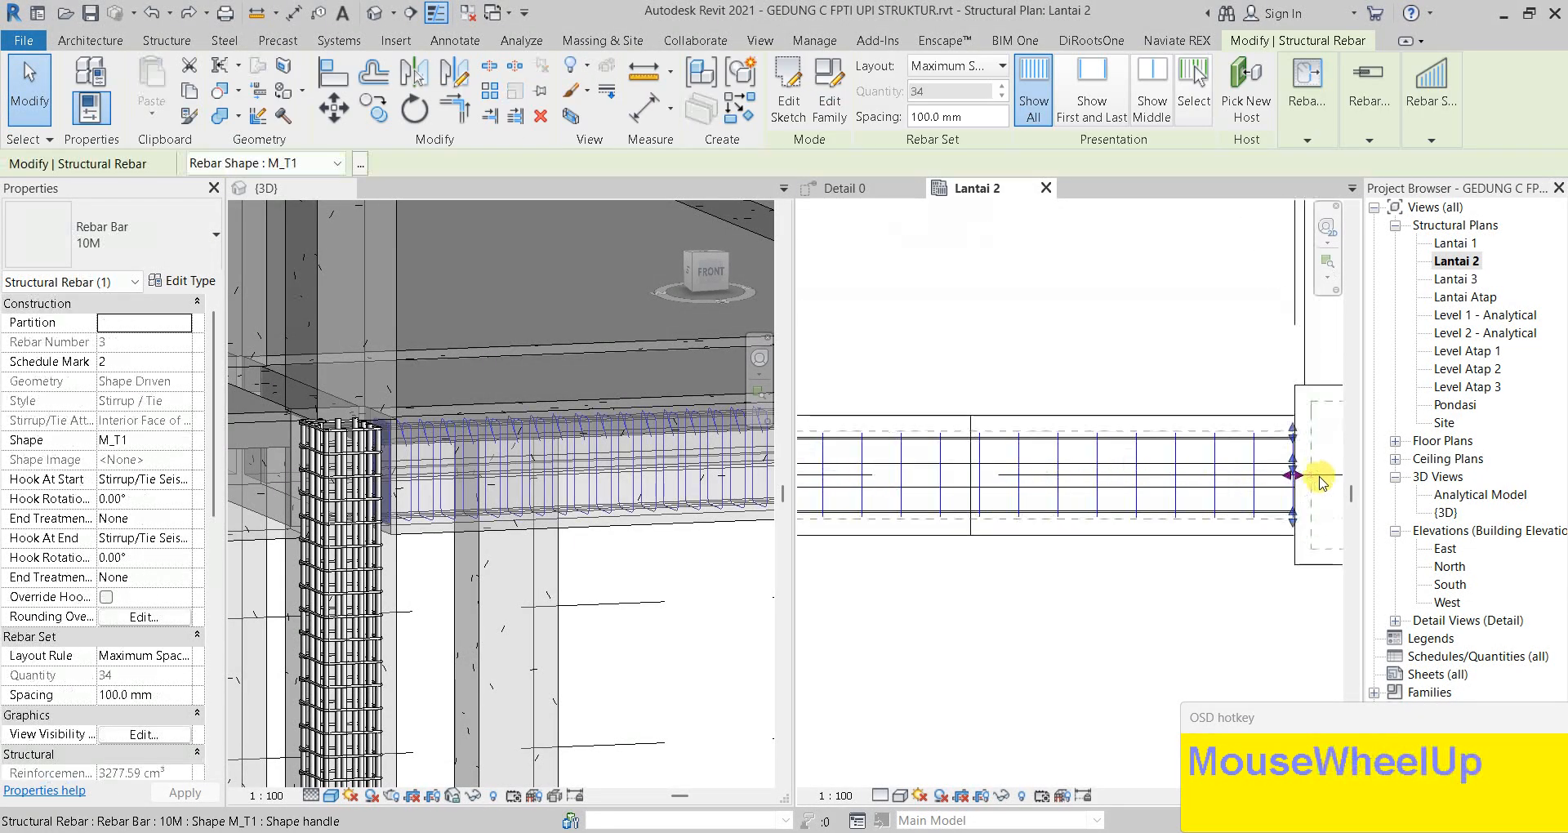
drag(1297, 456, 1044, 475)
scroll(1177, 473, down, 3)
scroll(1044, 477, down, 2)
middle_drag(1044, 476, 1311, 487)
drag(1311, 487, 1110, 493)
scroll(1110, 494, down, 1)
scroll(1094, 493, down, 1)
middle_drag(1095, 493, 1351, 491)
drag(1351, 491, 942, 464)
scroll(1005, 448, up, 2)
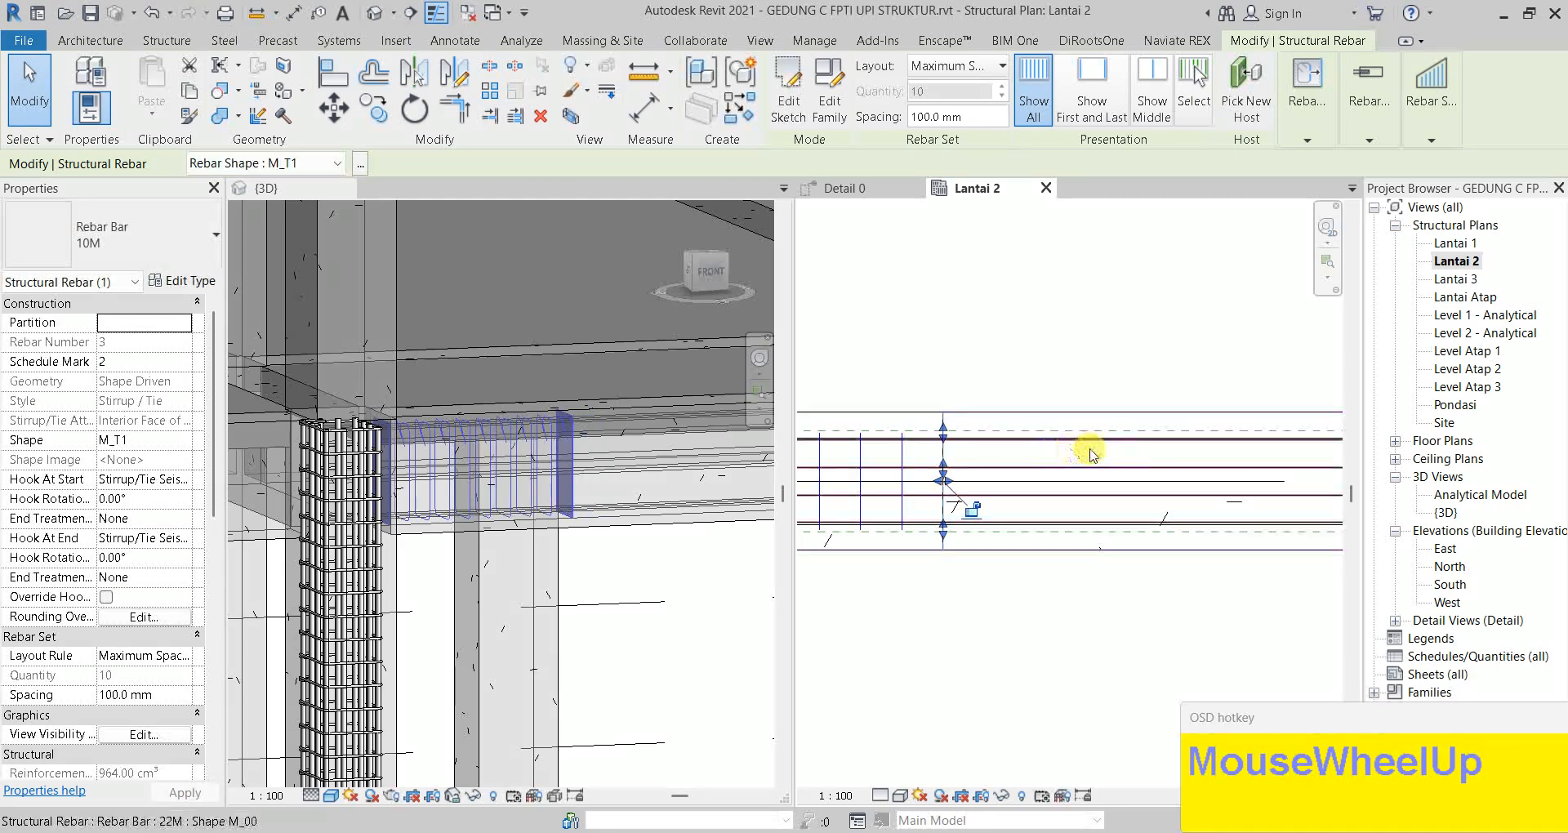
key(Escape)
Bring up the Detail 0 section view
scroll(529, 411, up, 2)
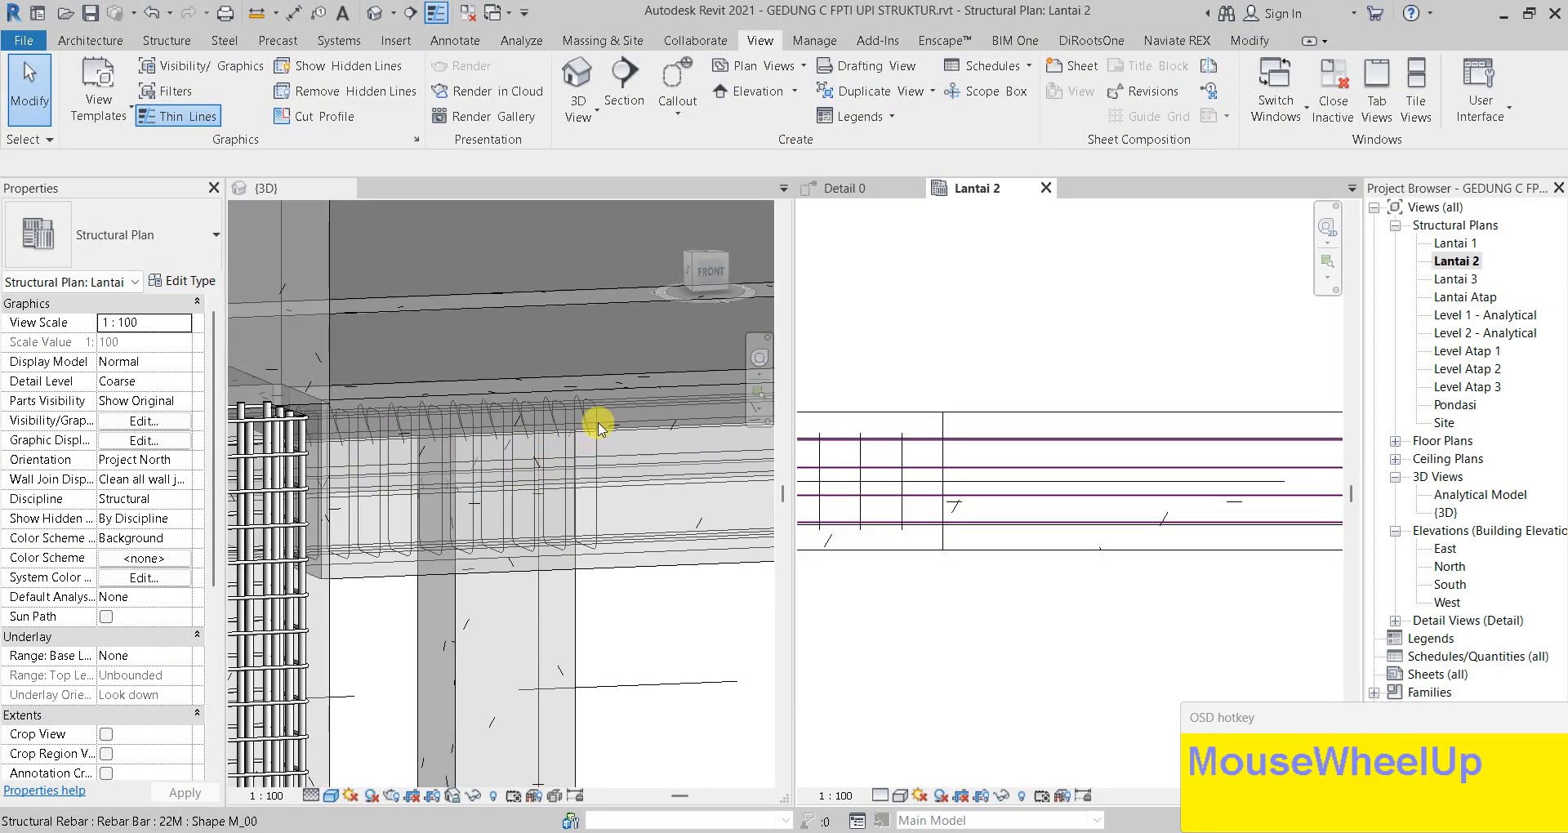
click(847, 188)
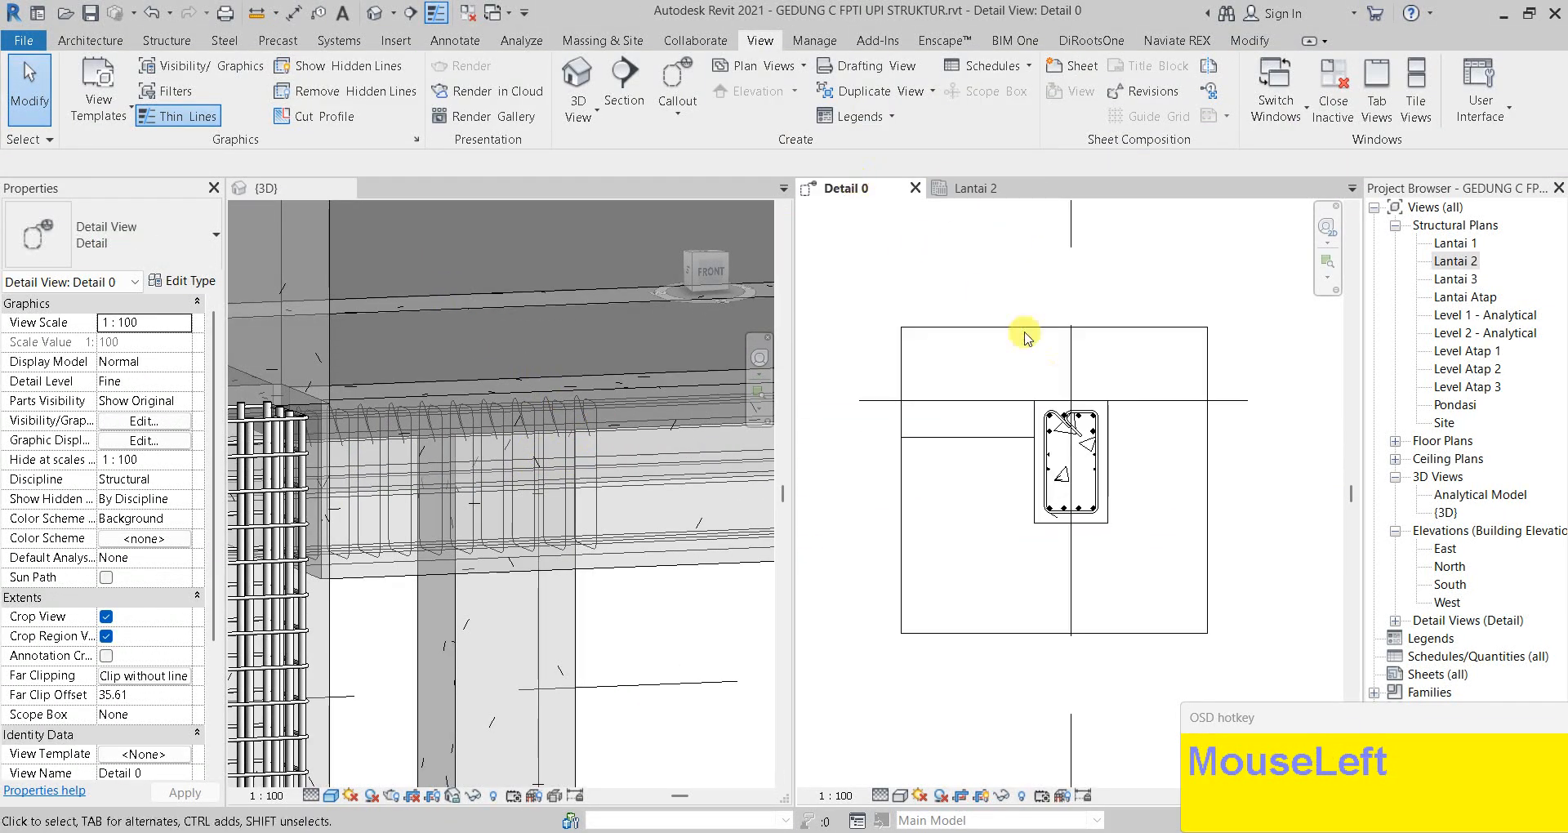
scroll(1068, 452, up, 2)
scroll(1068, 452, up, 1)
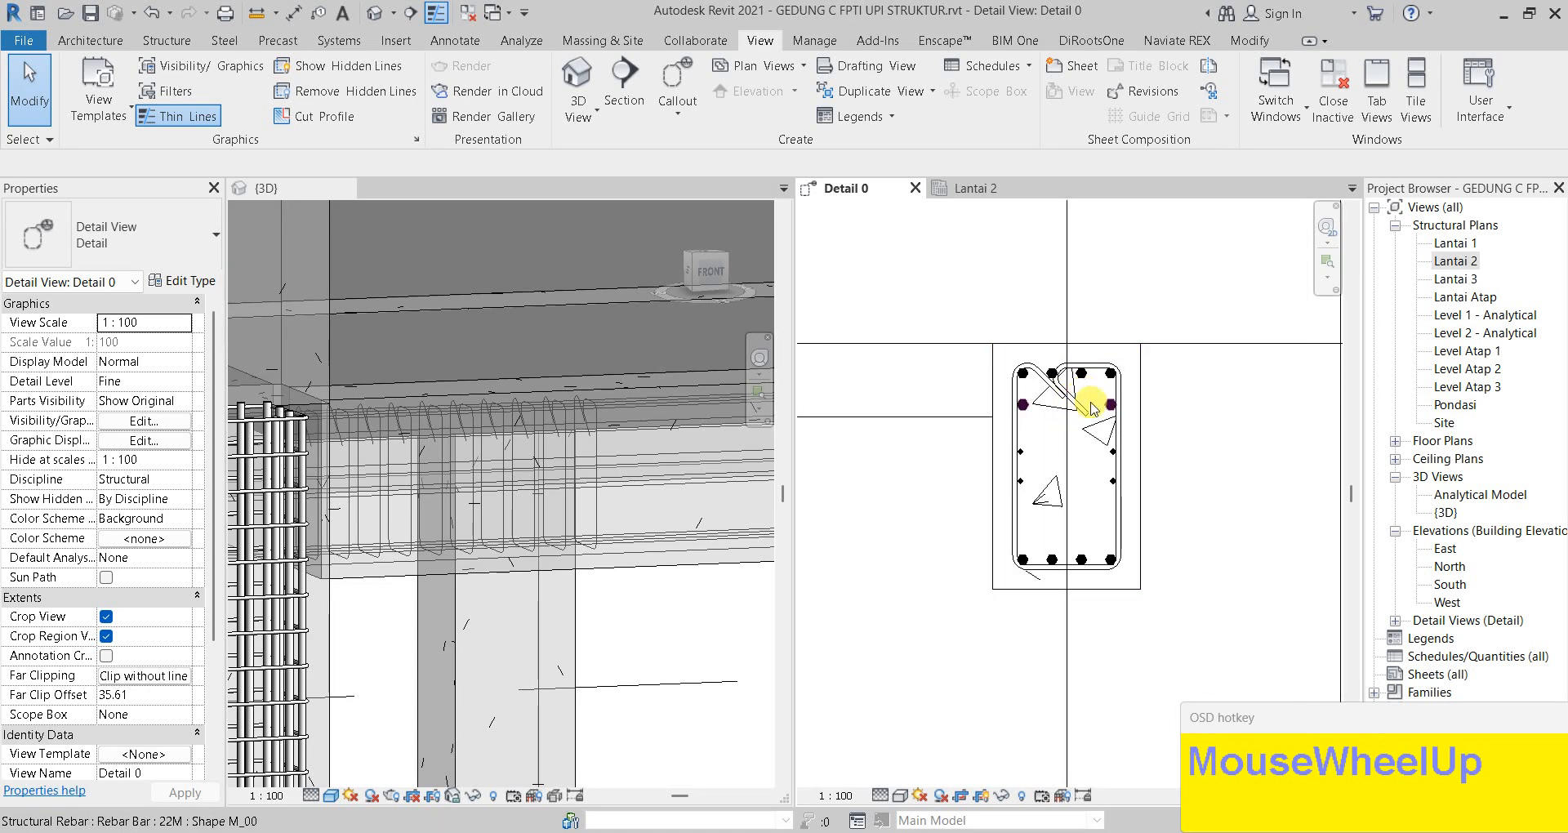
Undo the last two rebar edits and pan the 3D view
scroll(1085, 410, up, 2)
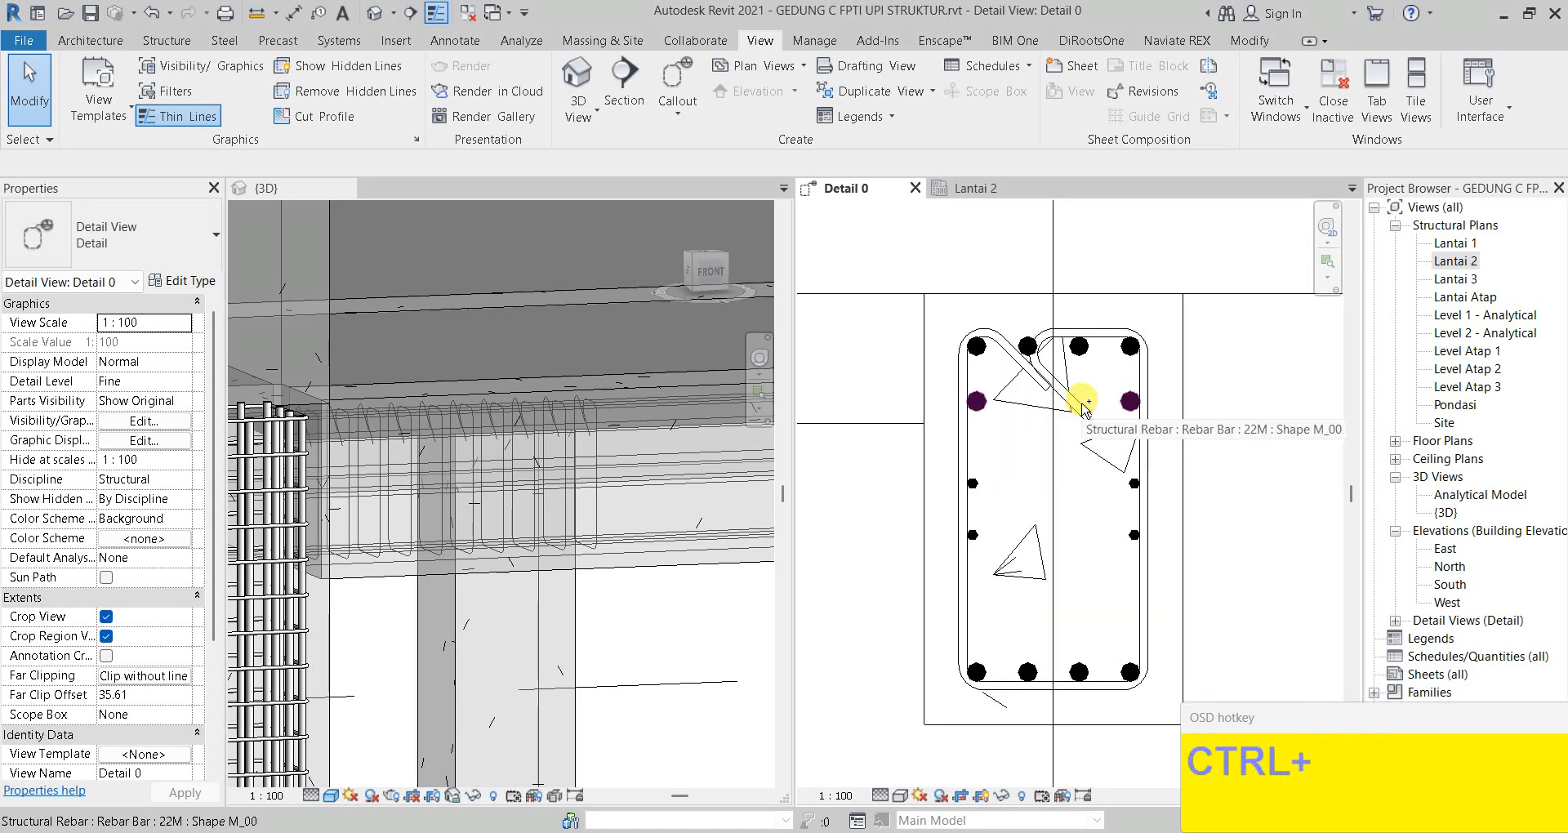
key(ctrl+z)
key(ctrl+z)
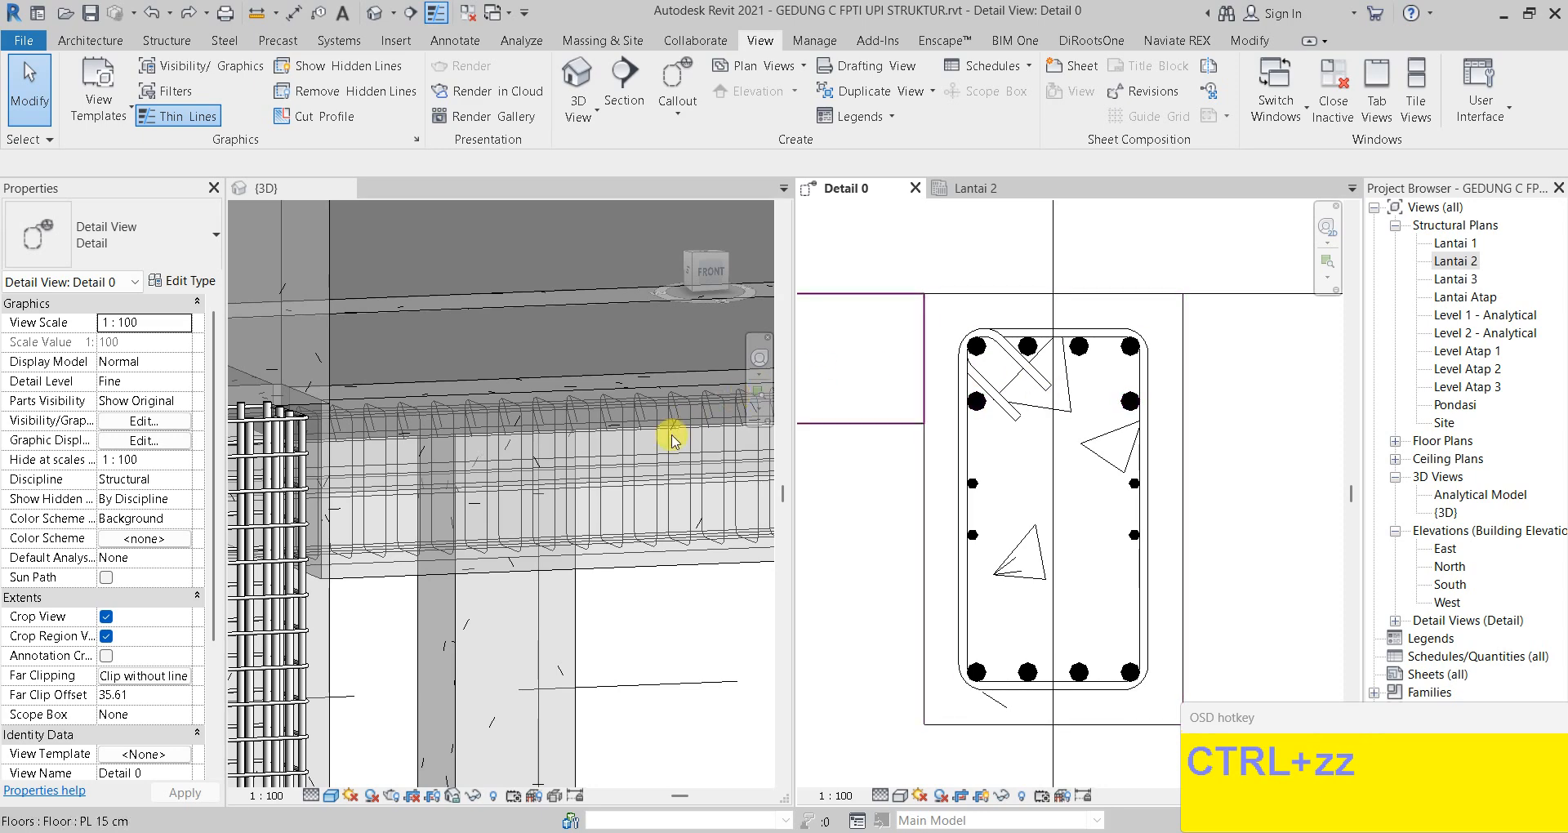
scroll(690, 420, down, 1)
scroll(686, 477, down, 1)
middle_click(518, 542)
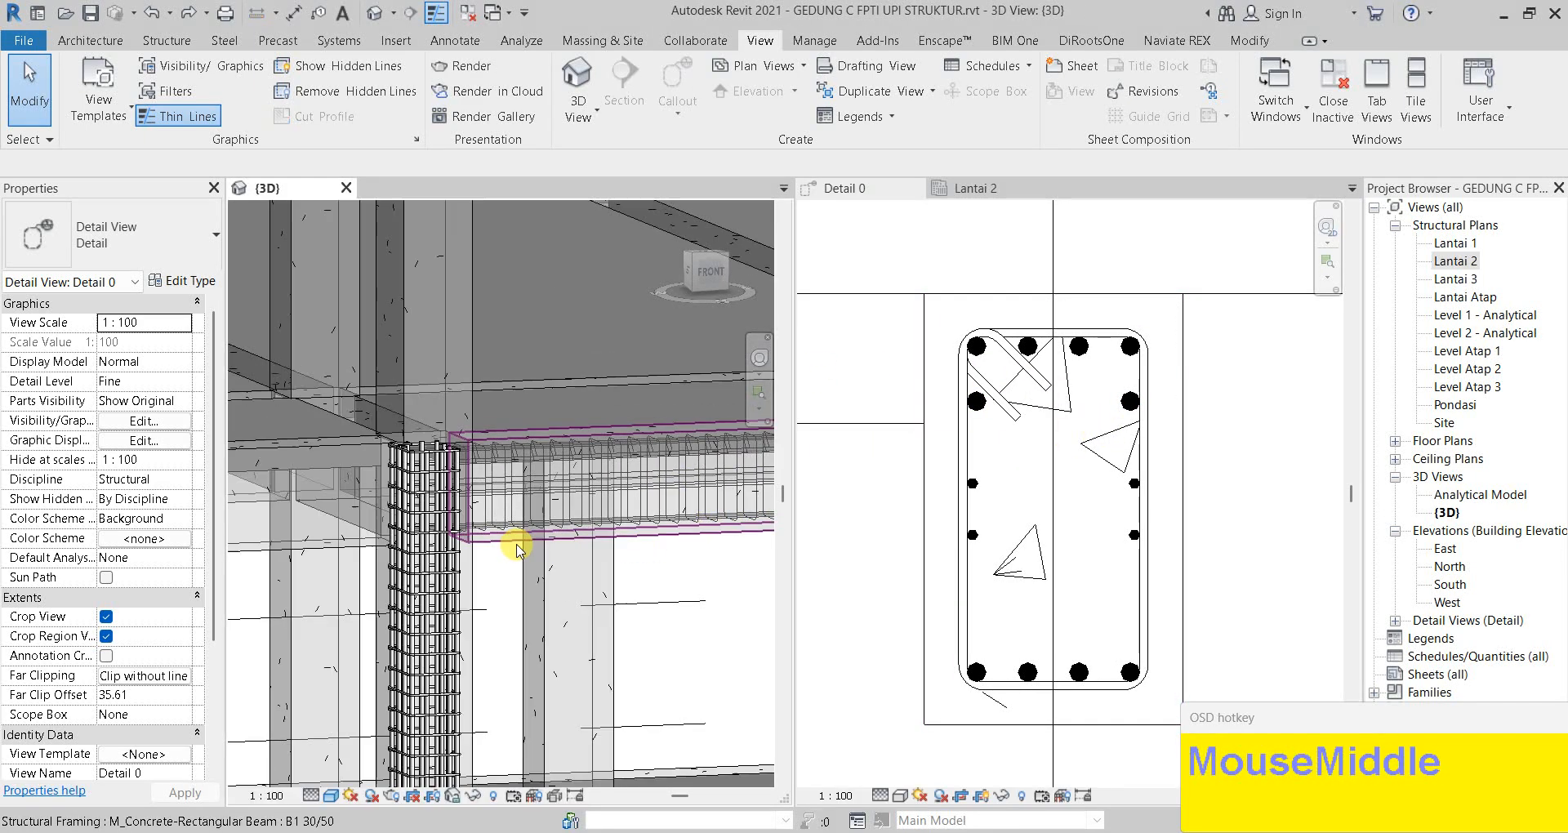
middle_drag(665, 605, 570, 598)
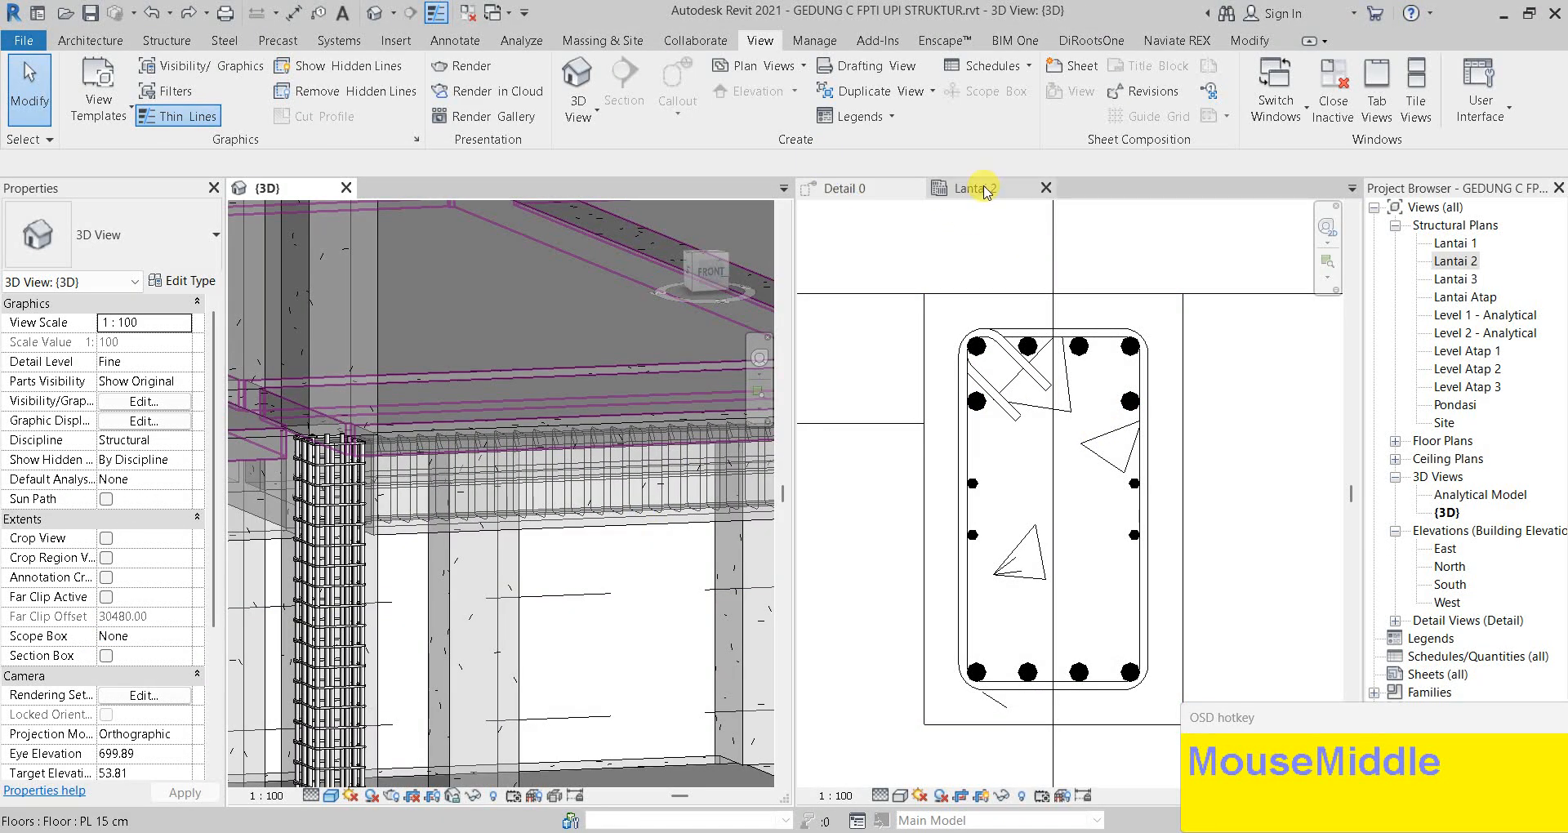
In Lantai 2, Tab-cycle to the 34-bar stirrup set and select it
click(984, 192)
scroll(1307, 458, up, 3)
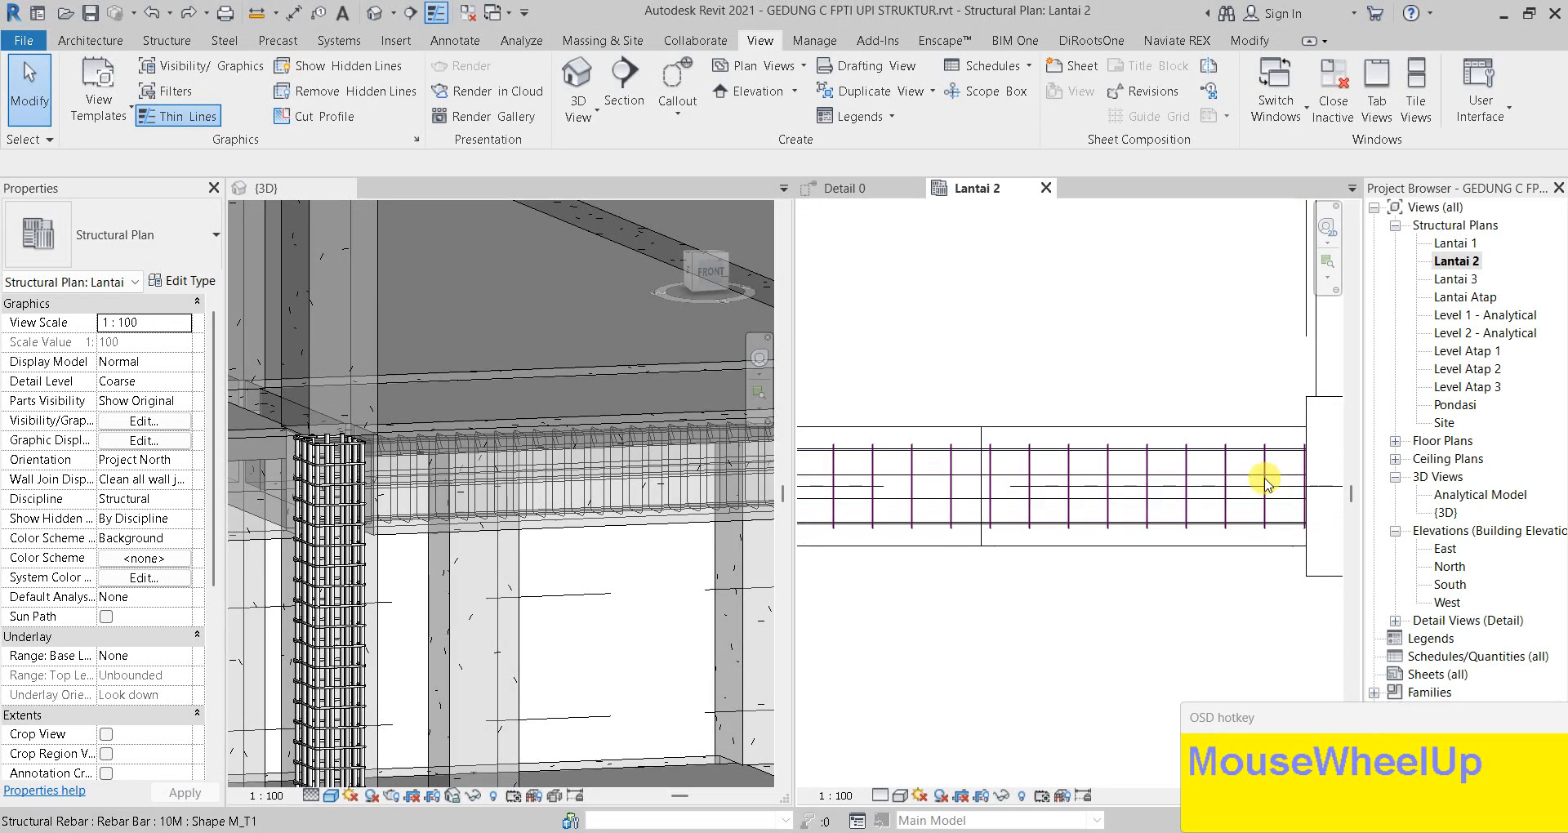
key(Tab)
key(Tab)
key(Tab)
key(Tab)
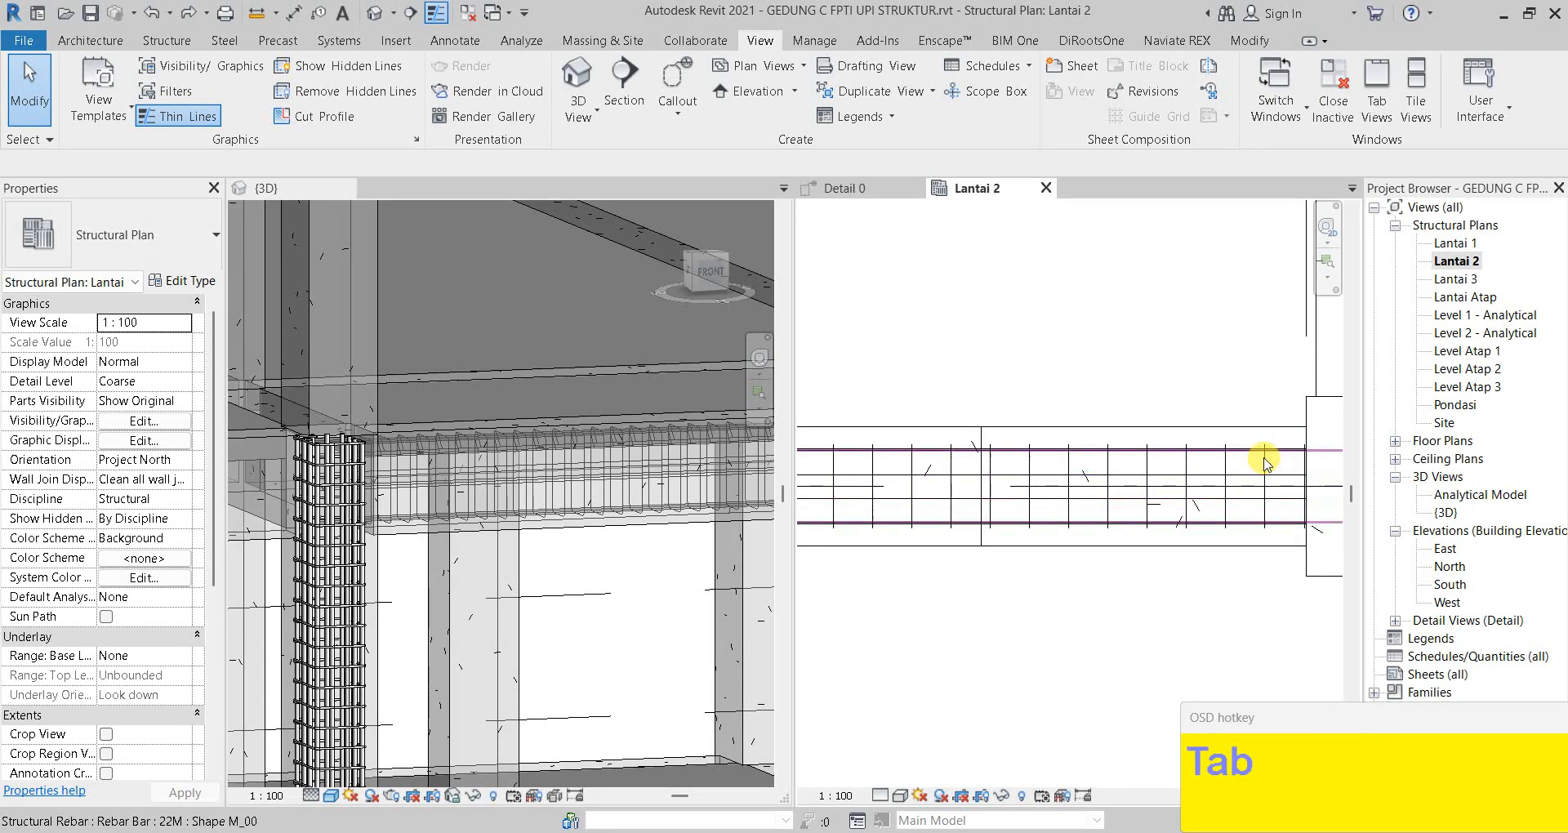
key(Tab)
key(Tab)
key(Tab)
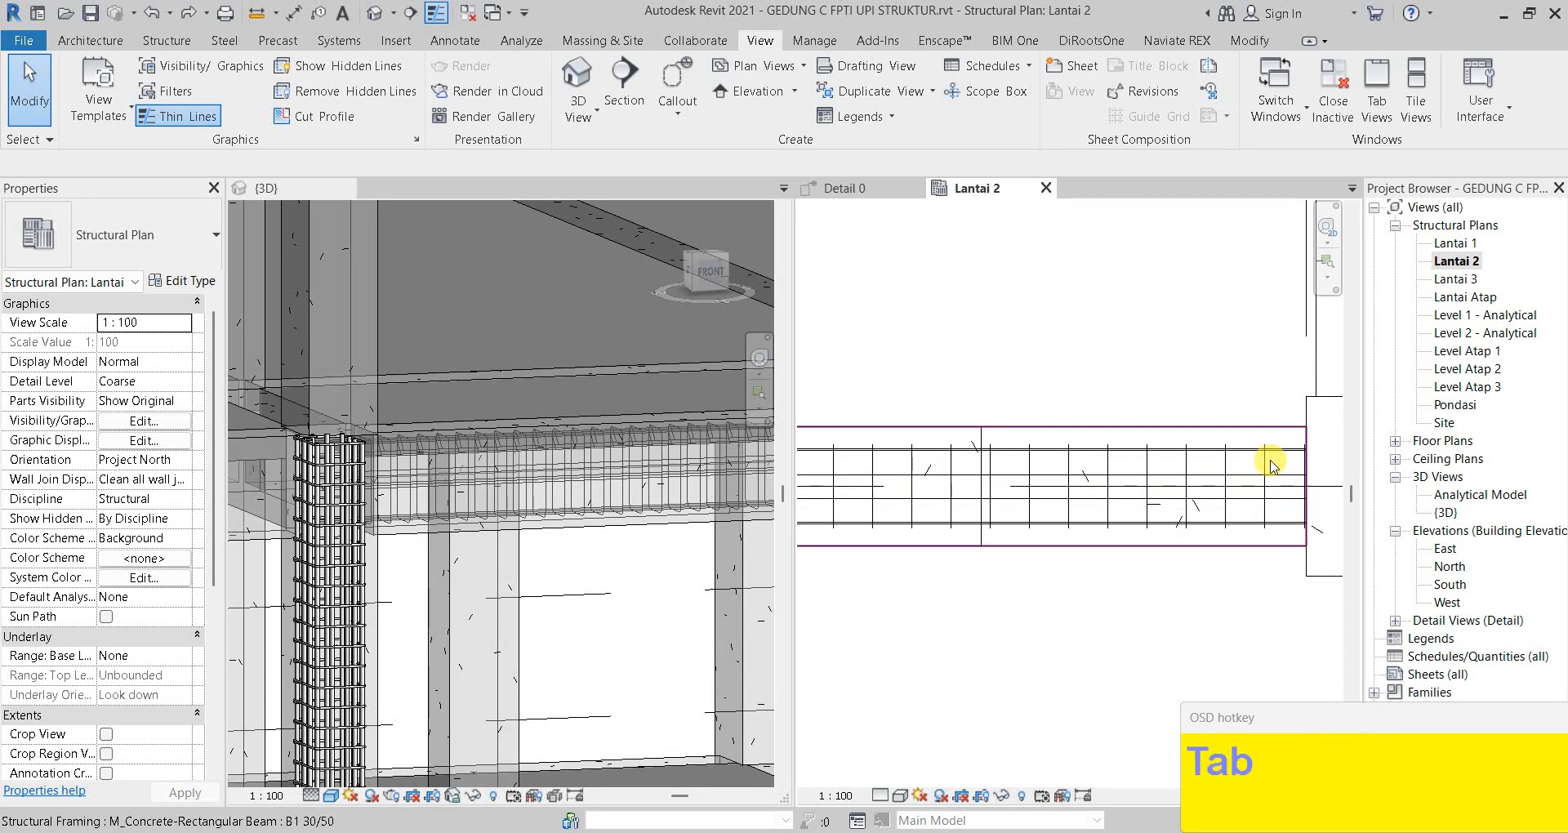
key(Tab)
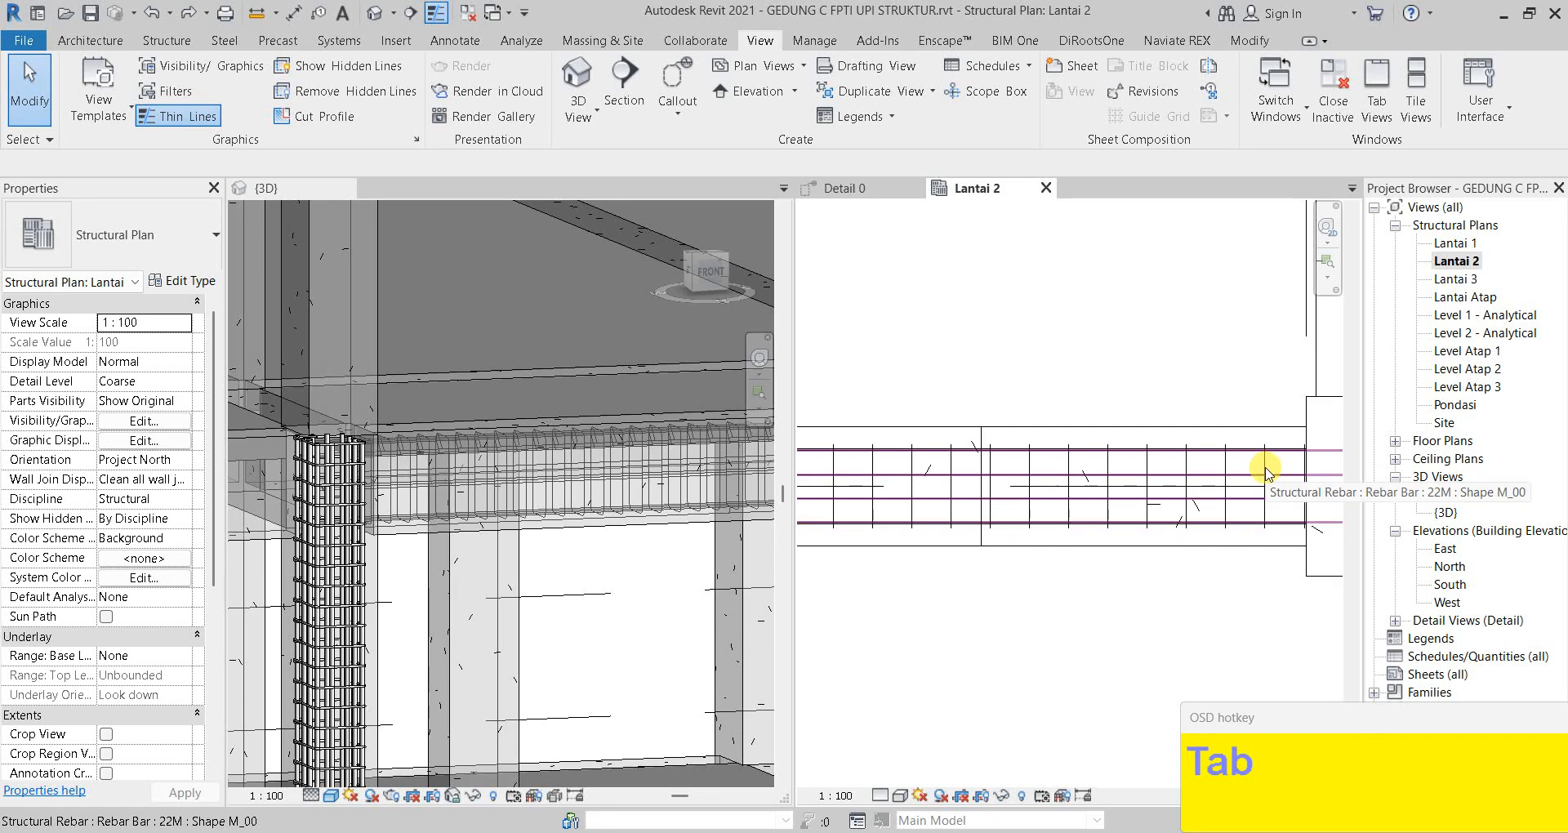
click(1300, 494)
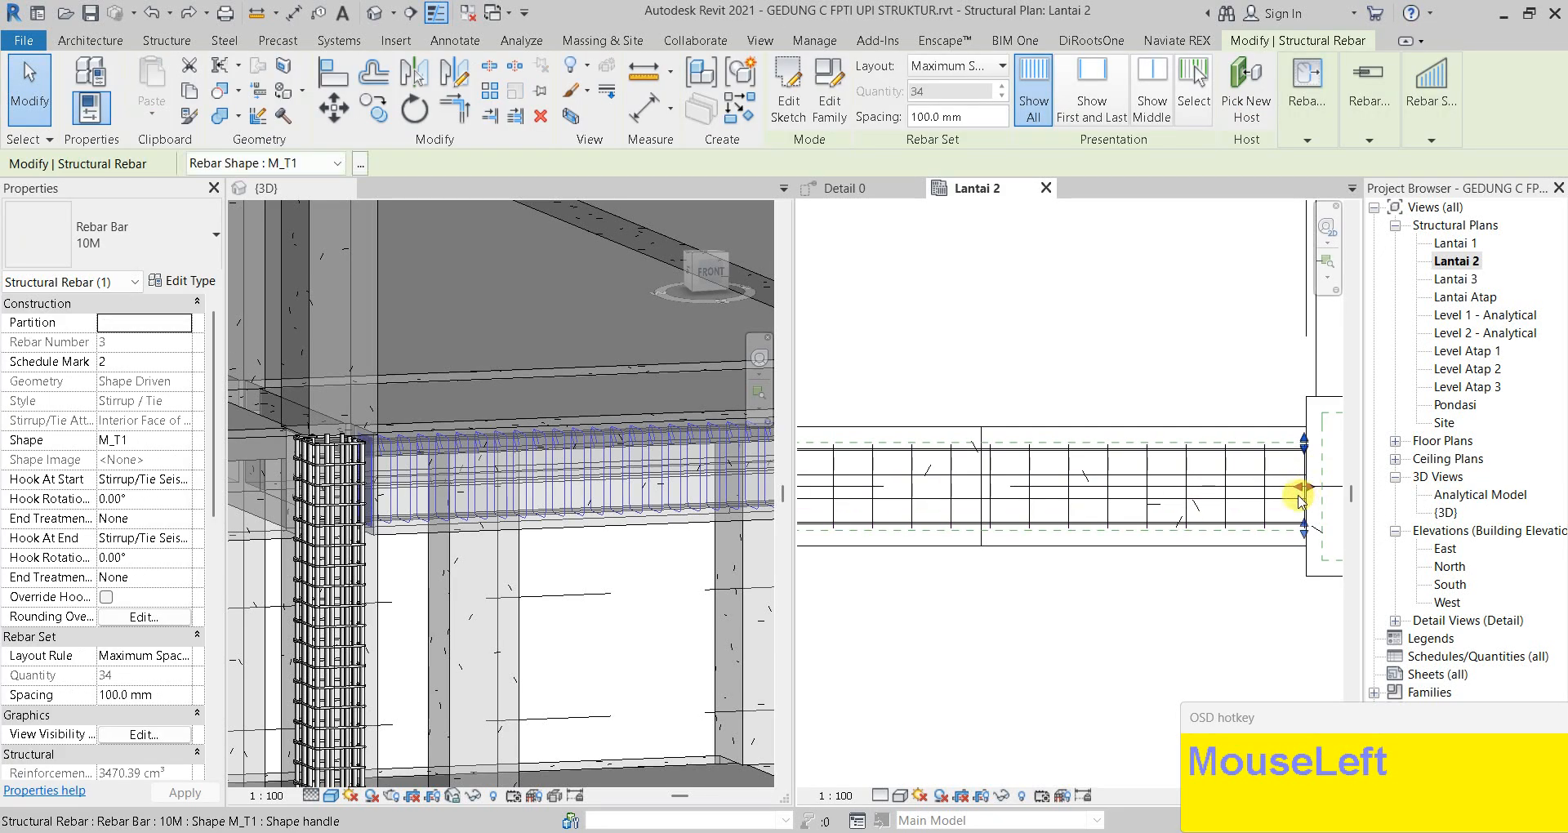
scroll(1301, 494, up, 5)
Drag the set's end handle left until it holds 10 stirrups by the column
drag(1311, 480, 1089, 488)
scroll(1089, 489, down, 3)
middle_drag(1089, 489, 1143, 548)
drag(1143, 548, 982, 547)
middle_drag(982, 547, 1124, 553)
drag(1124, 553, 895, 544)
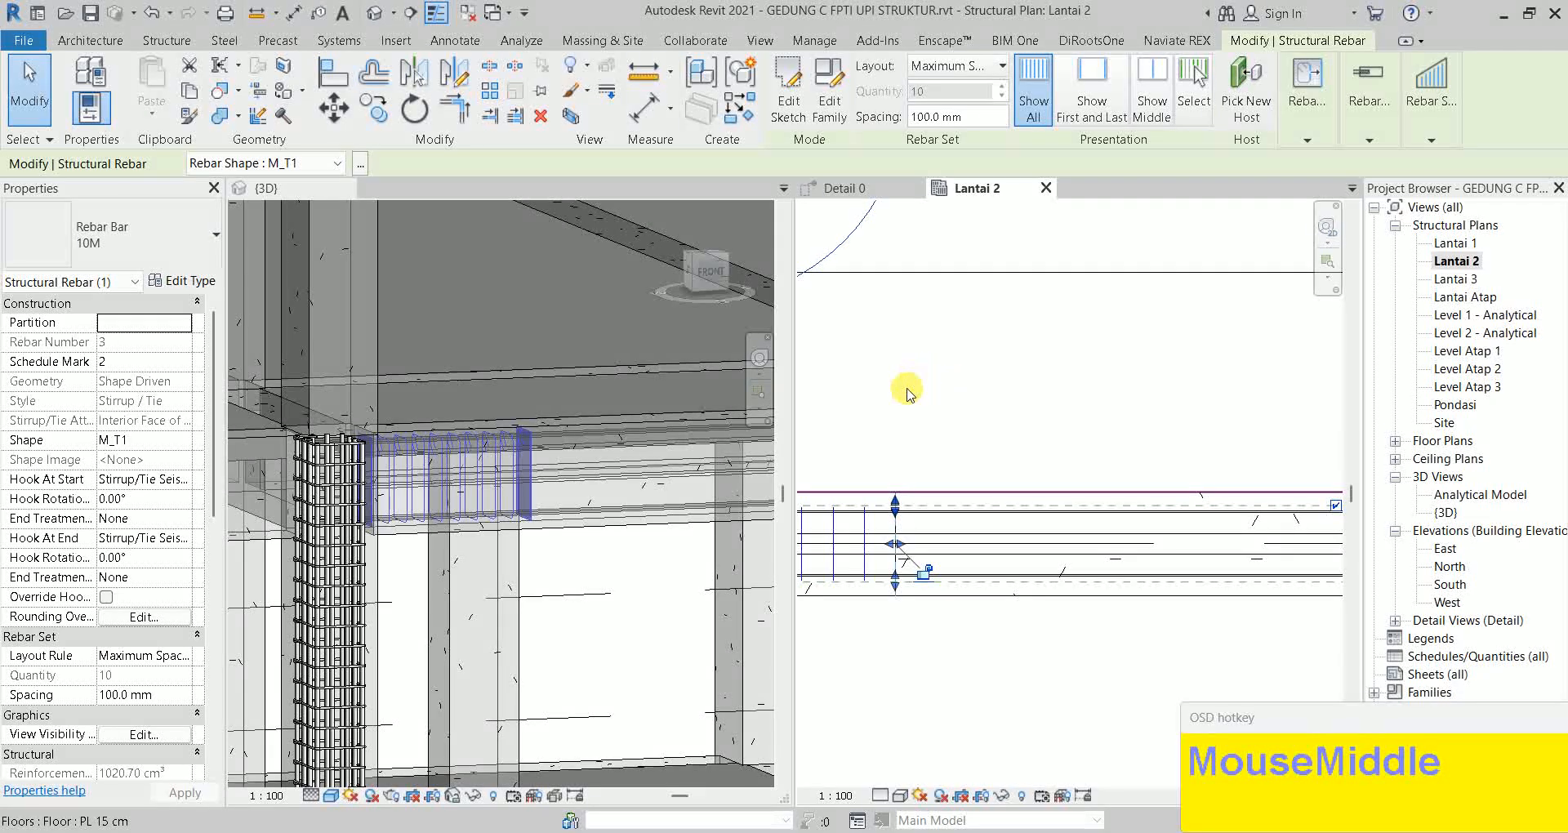
click(976, 411)
key(Escape)
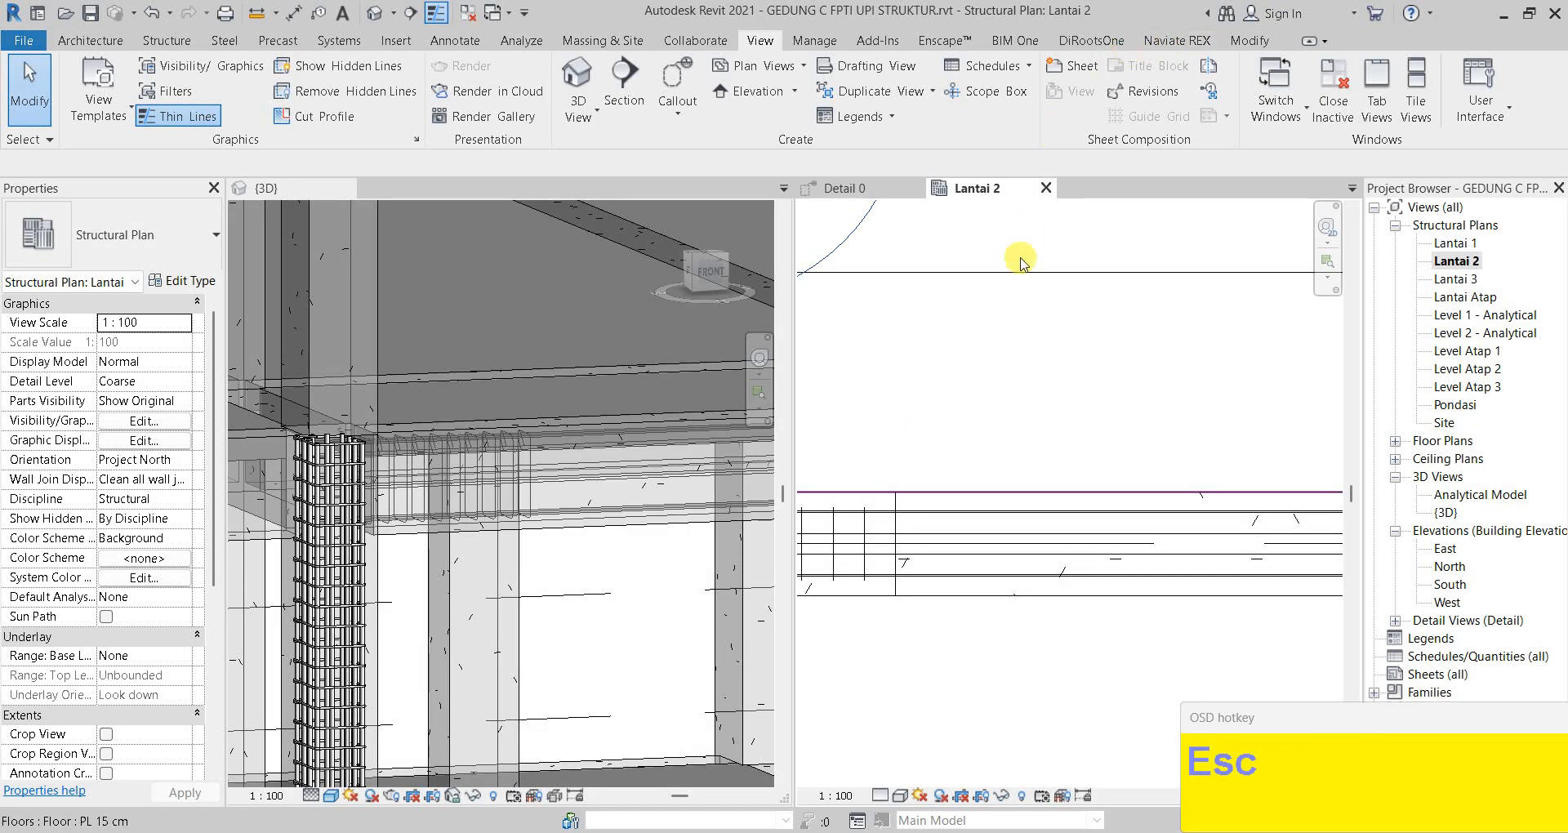
scroll(1019, 233, down, 2)
middle_drag(1040, 365, 1026, 295)
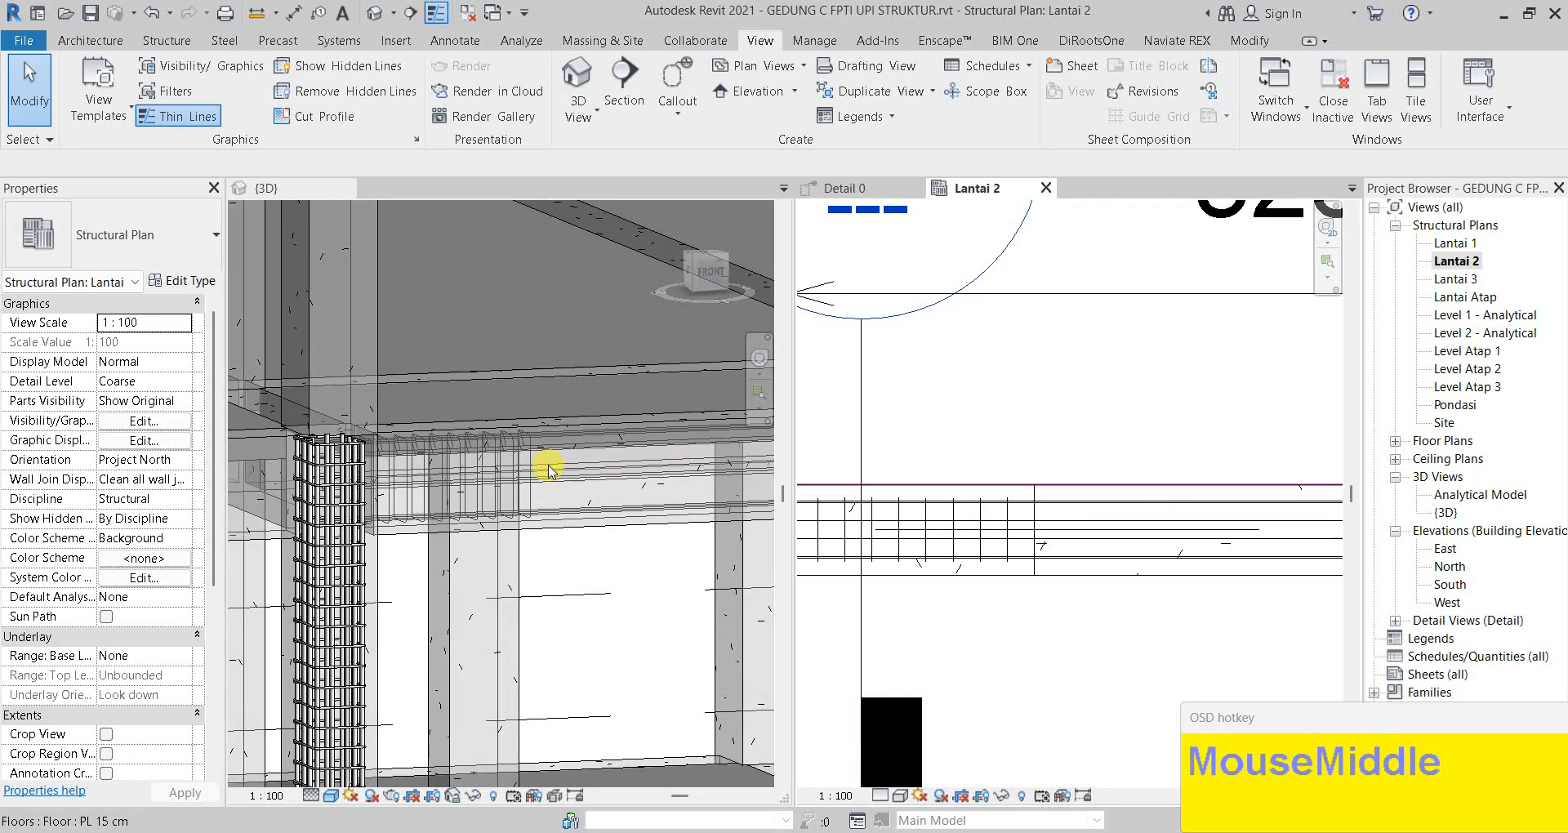
In Detail 0, box-select the section bars and set them View unobscured in {3D}
click(858, 187)
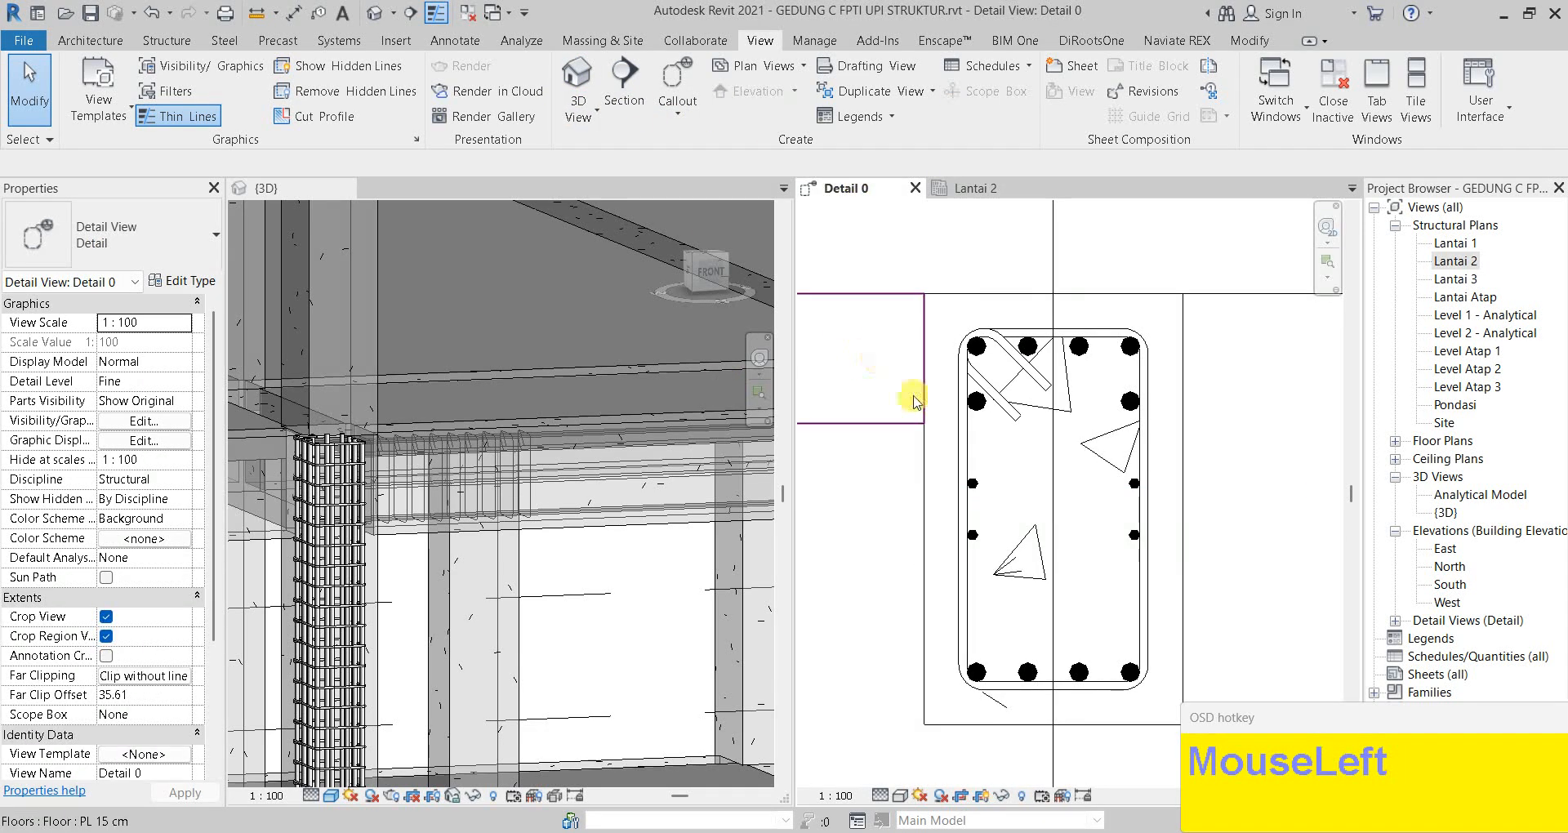
scroll(972, 327, up, 2)
drag(934, 308, 1190, 771)
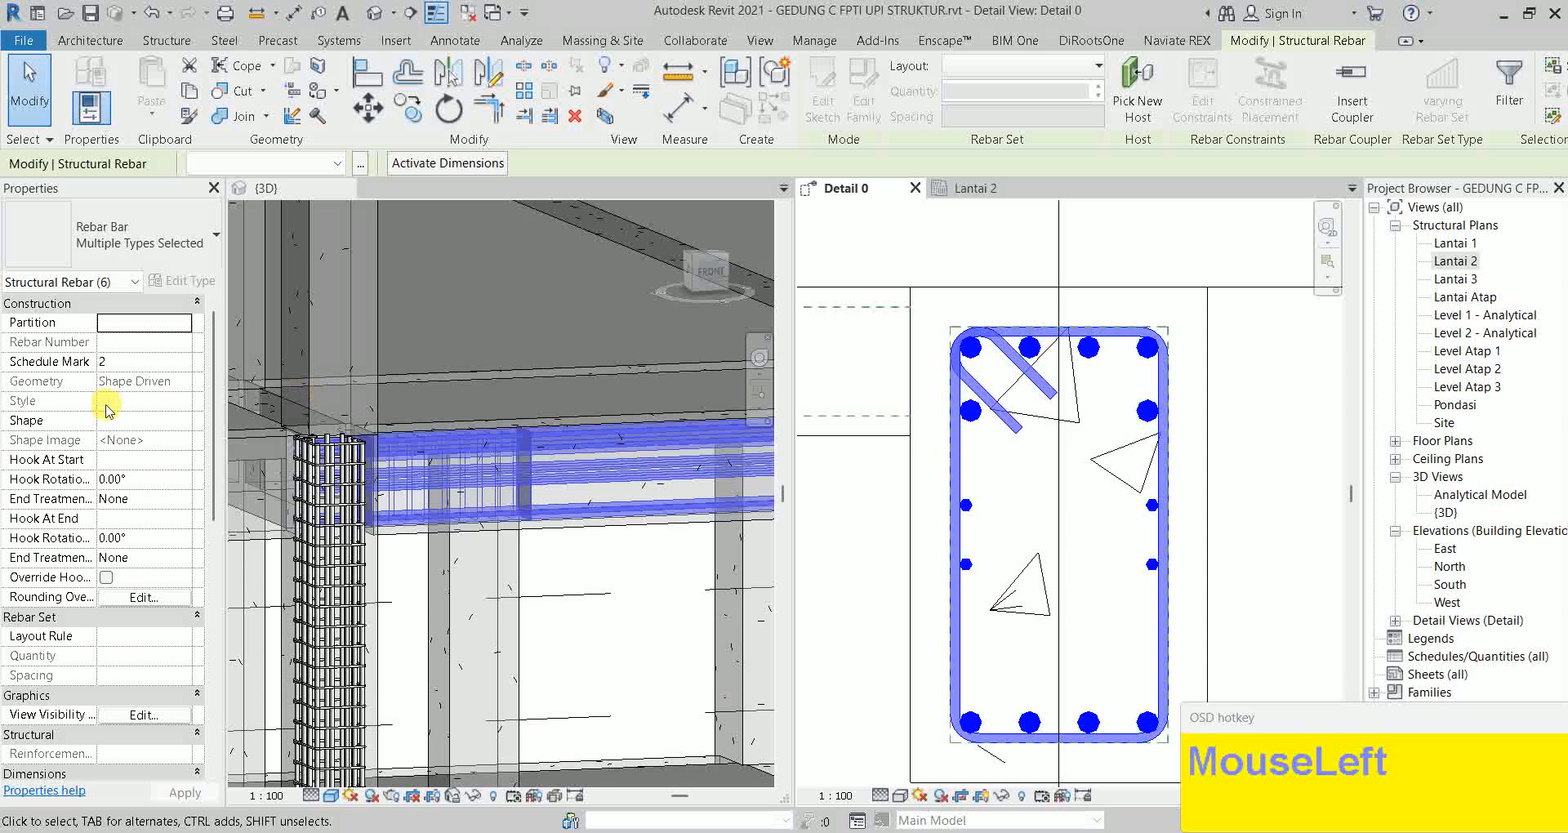
click(143, 717)
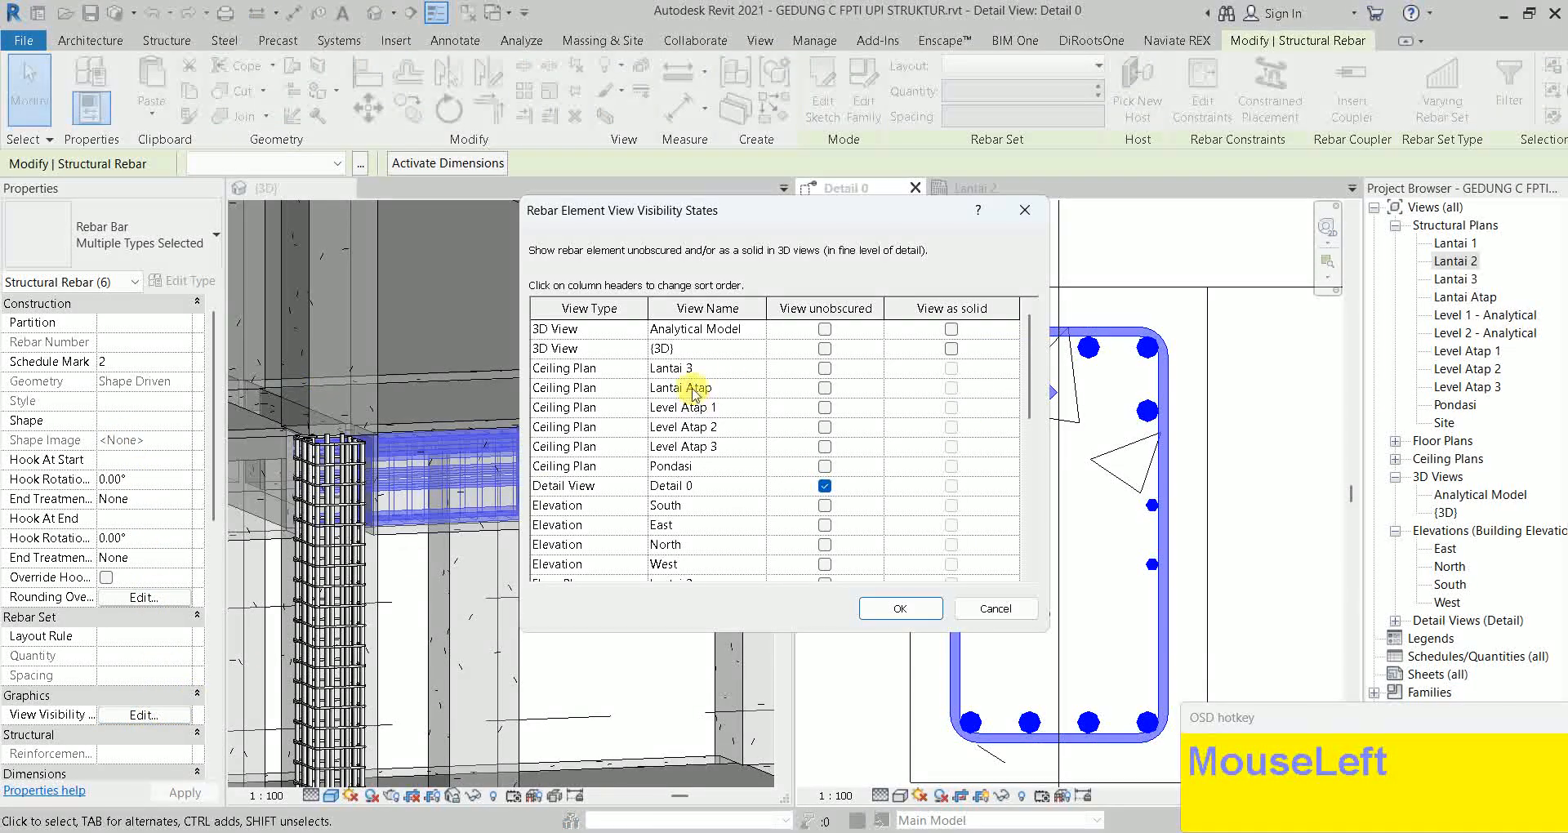
click(818, 348)
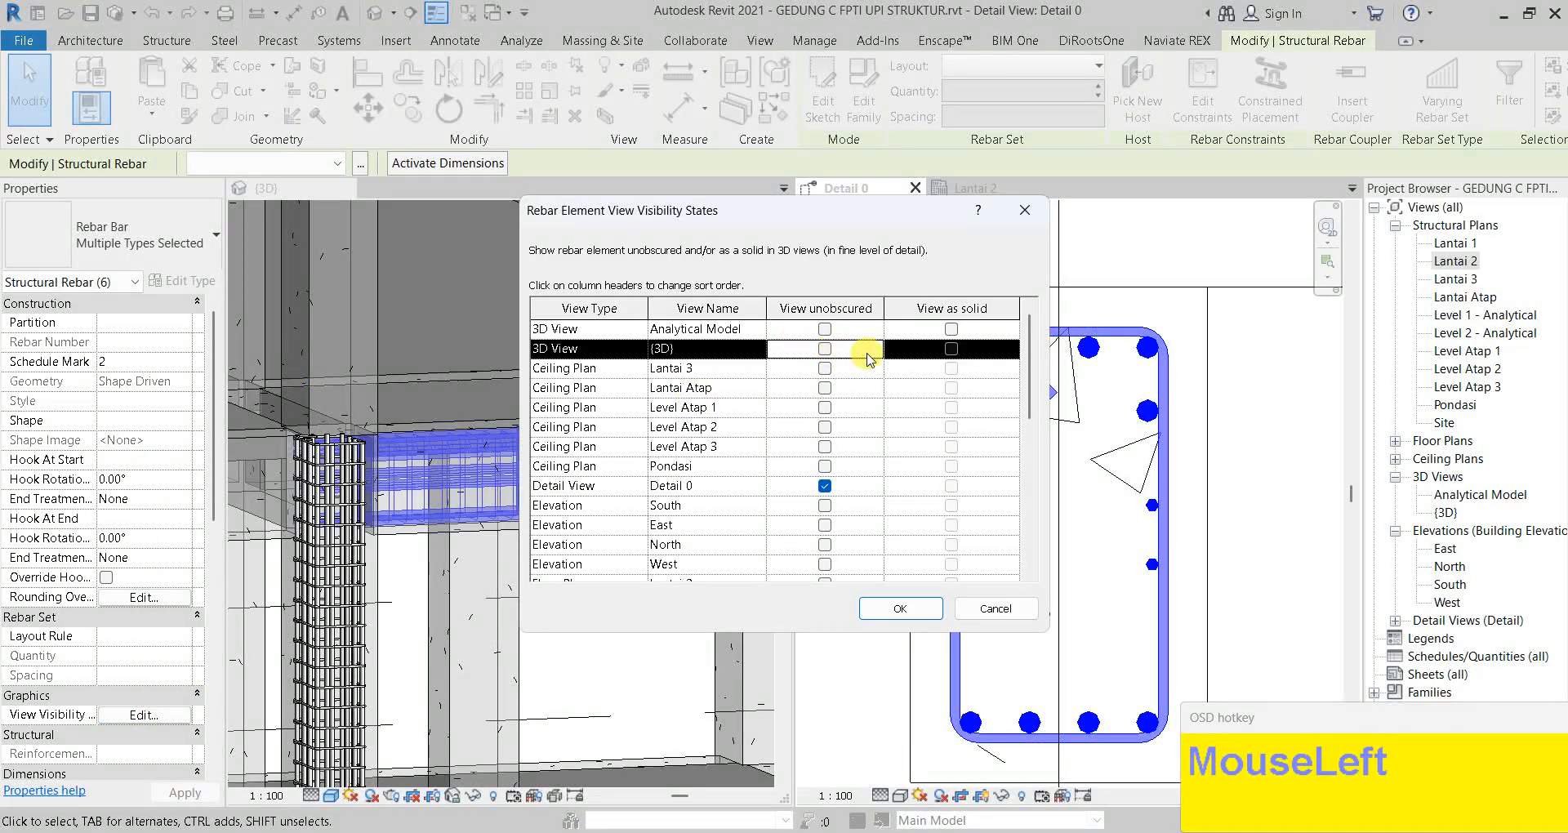
click(952, 351)
click(899, 608)
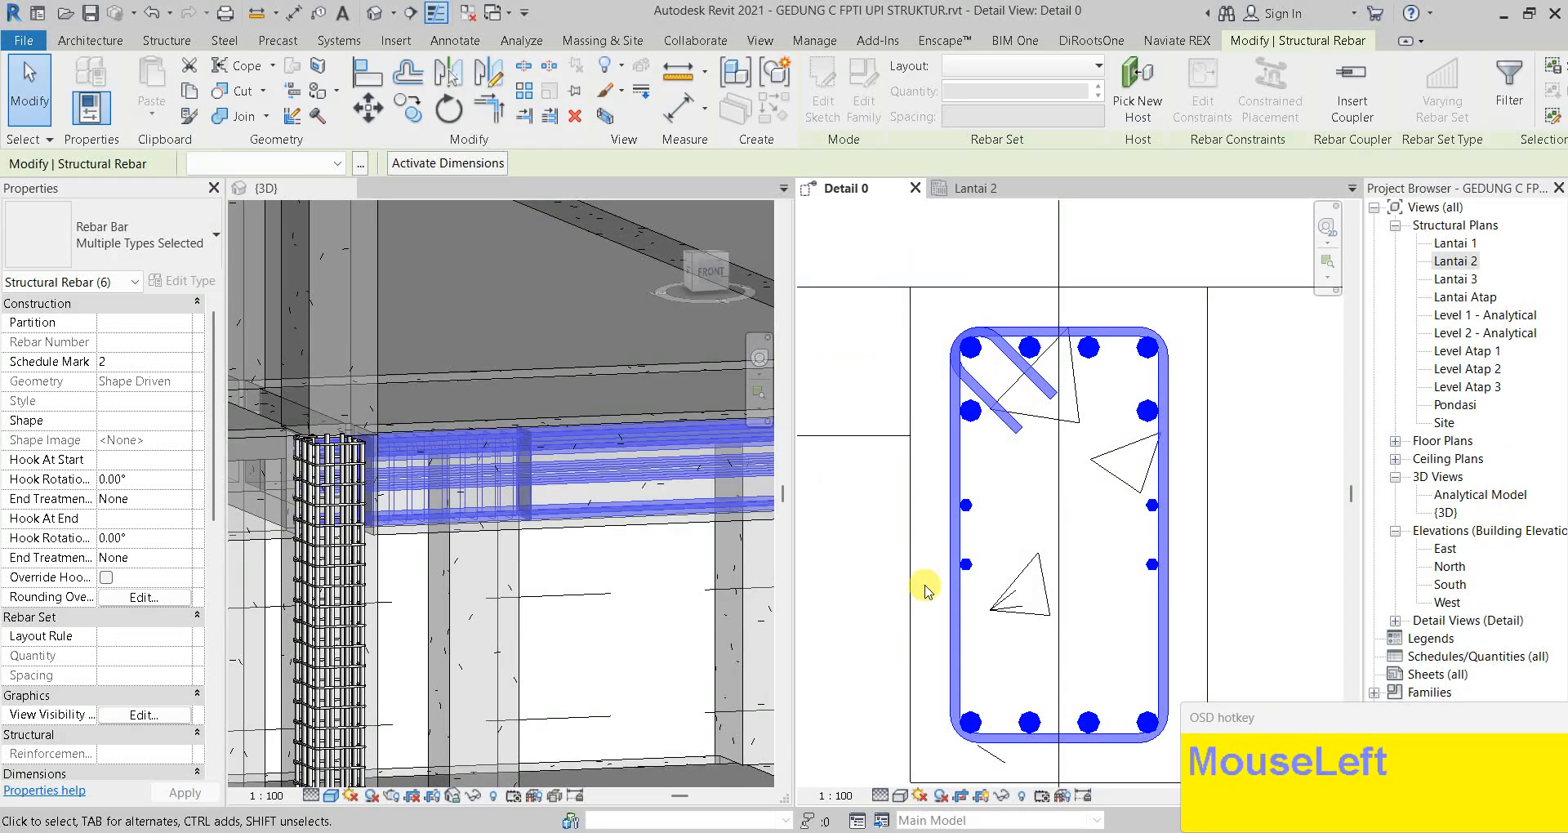
key(Escape)
shift+middle_click(511, 523)
shift+middle_drag(511, 523, 550, 581)
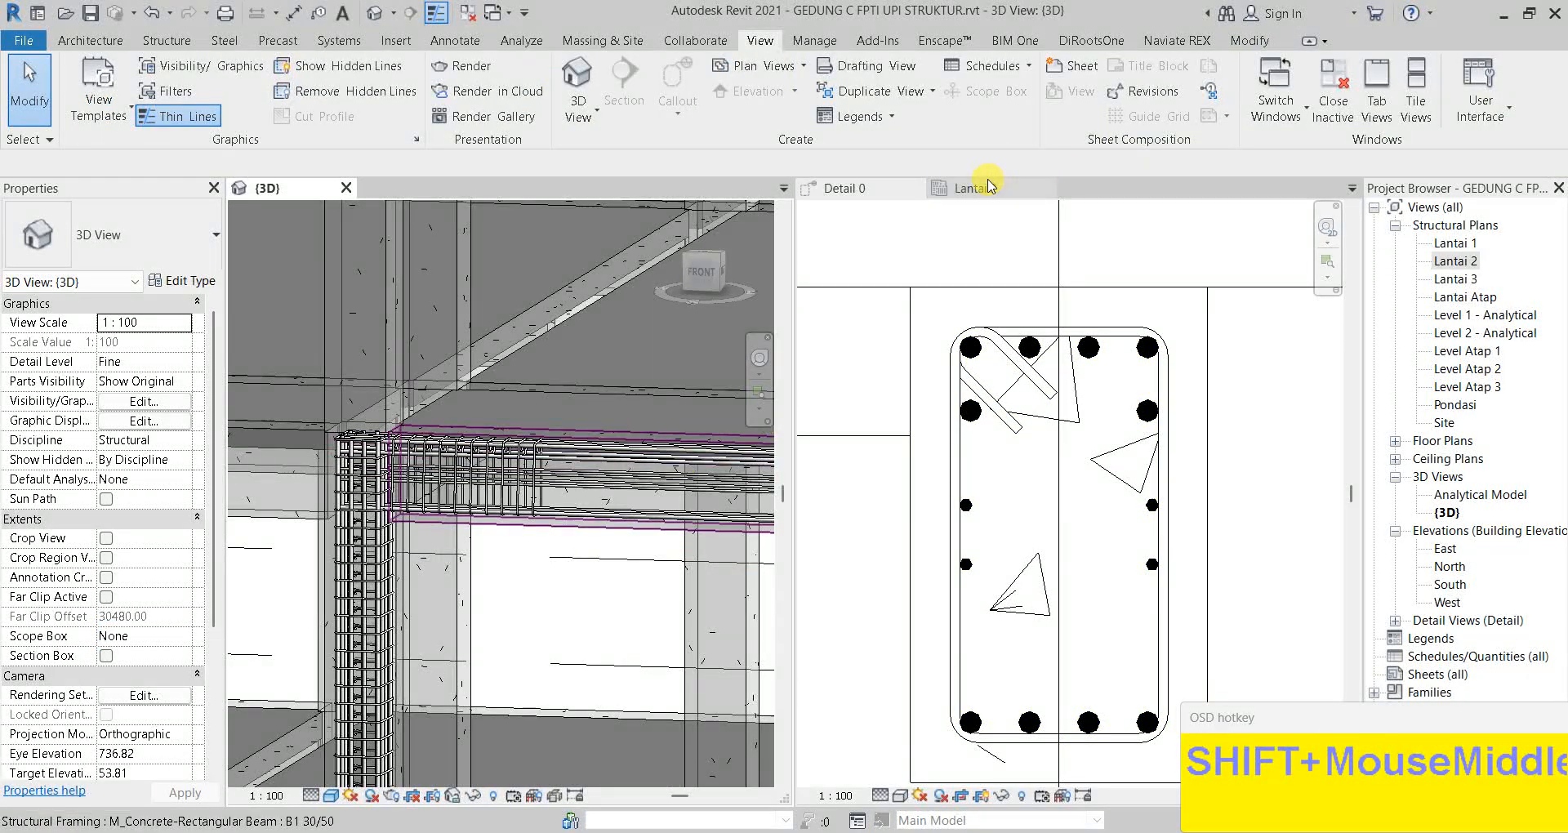
Set the Lantai 2 plan's detail level to Fine
click(988, 187)
key(Escape)
scroll(997, 535, down, 2)
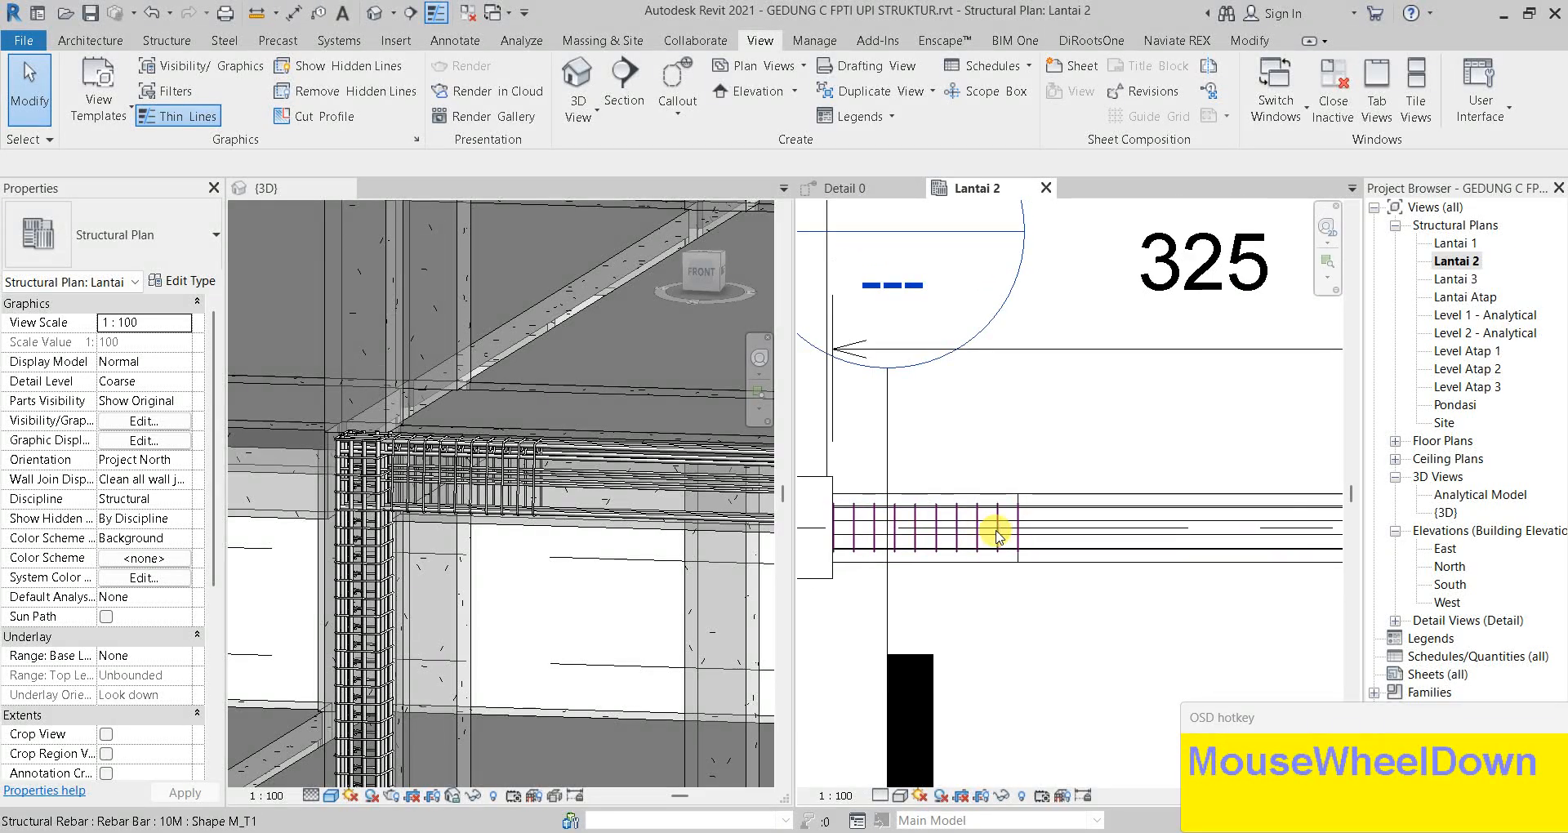
scroll(1001, 522, up, 5)
click(1082, 509)
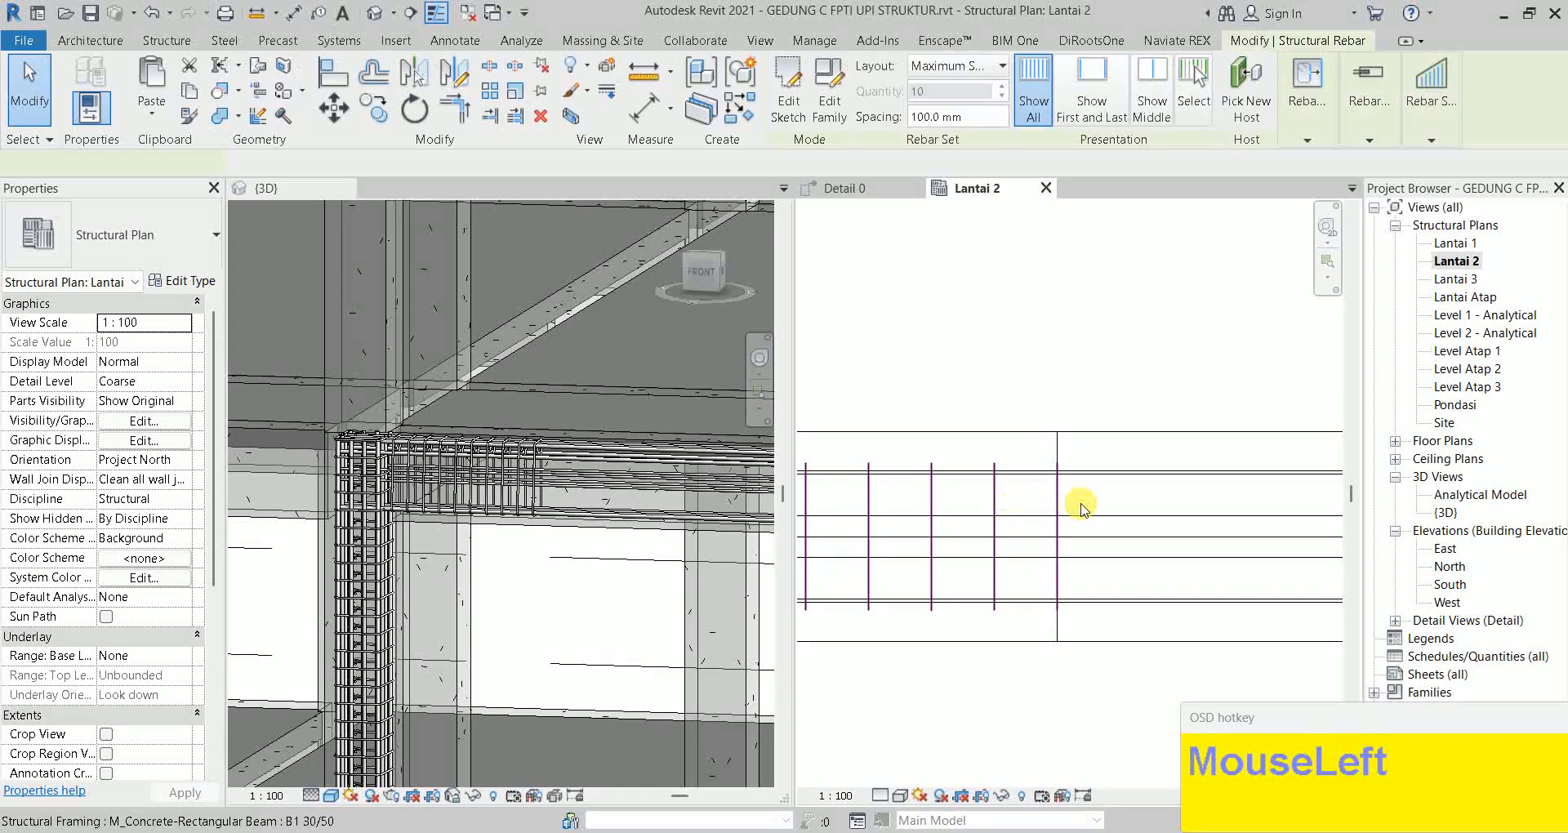
click(885, 797)
click(910, 778)
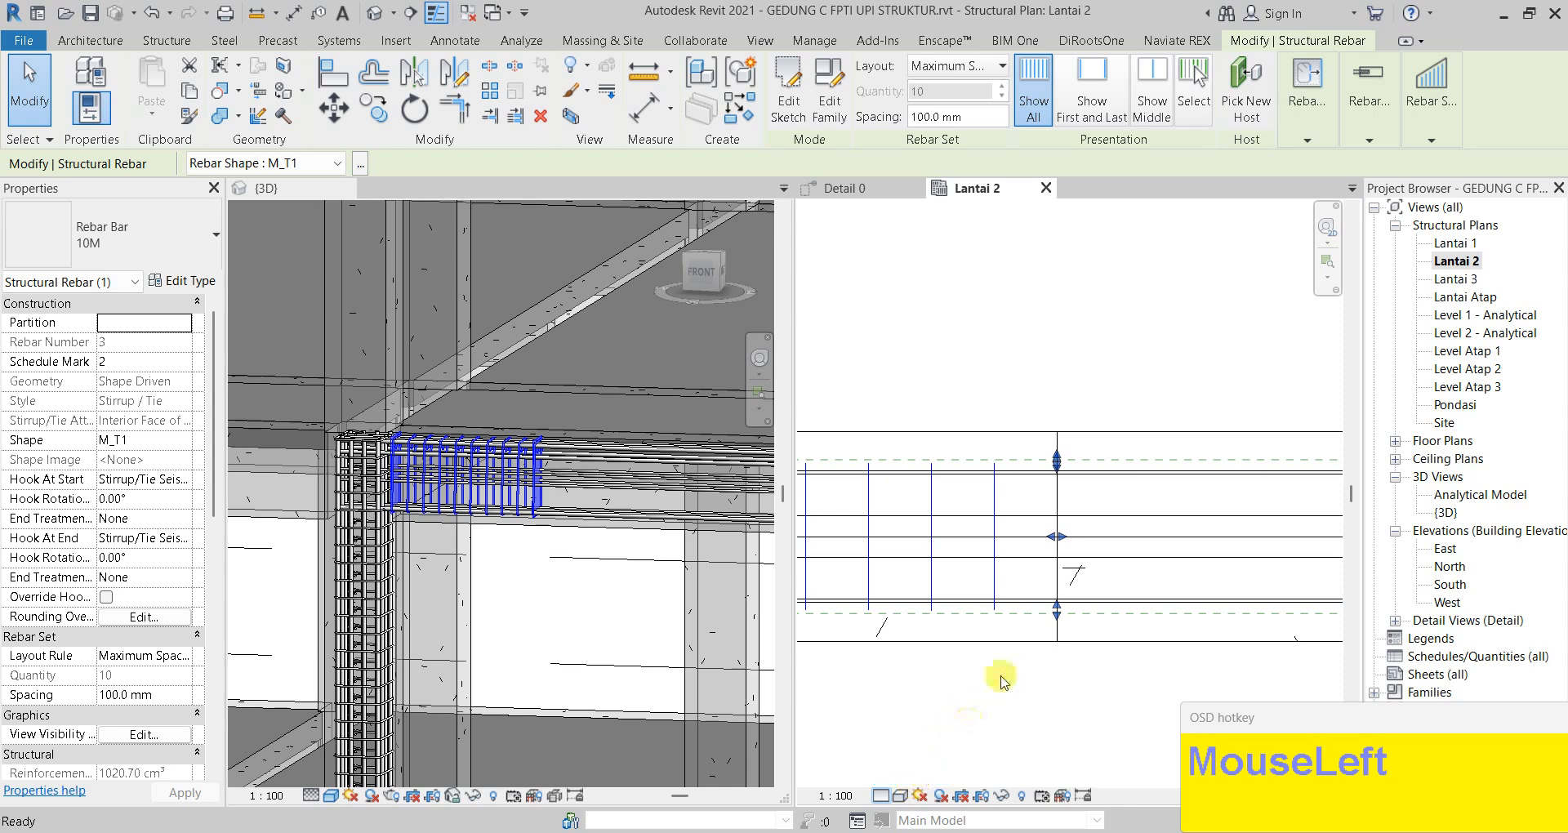
key(Escape)
Hide the first bar of the end stirrup set, leaving 9 stirrups at 100 mm
click(1069, 479)
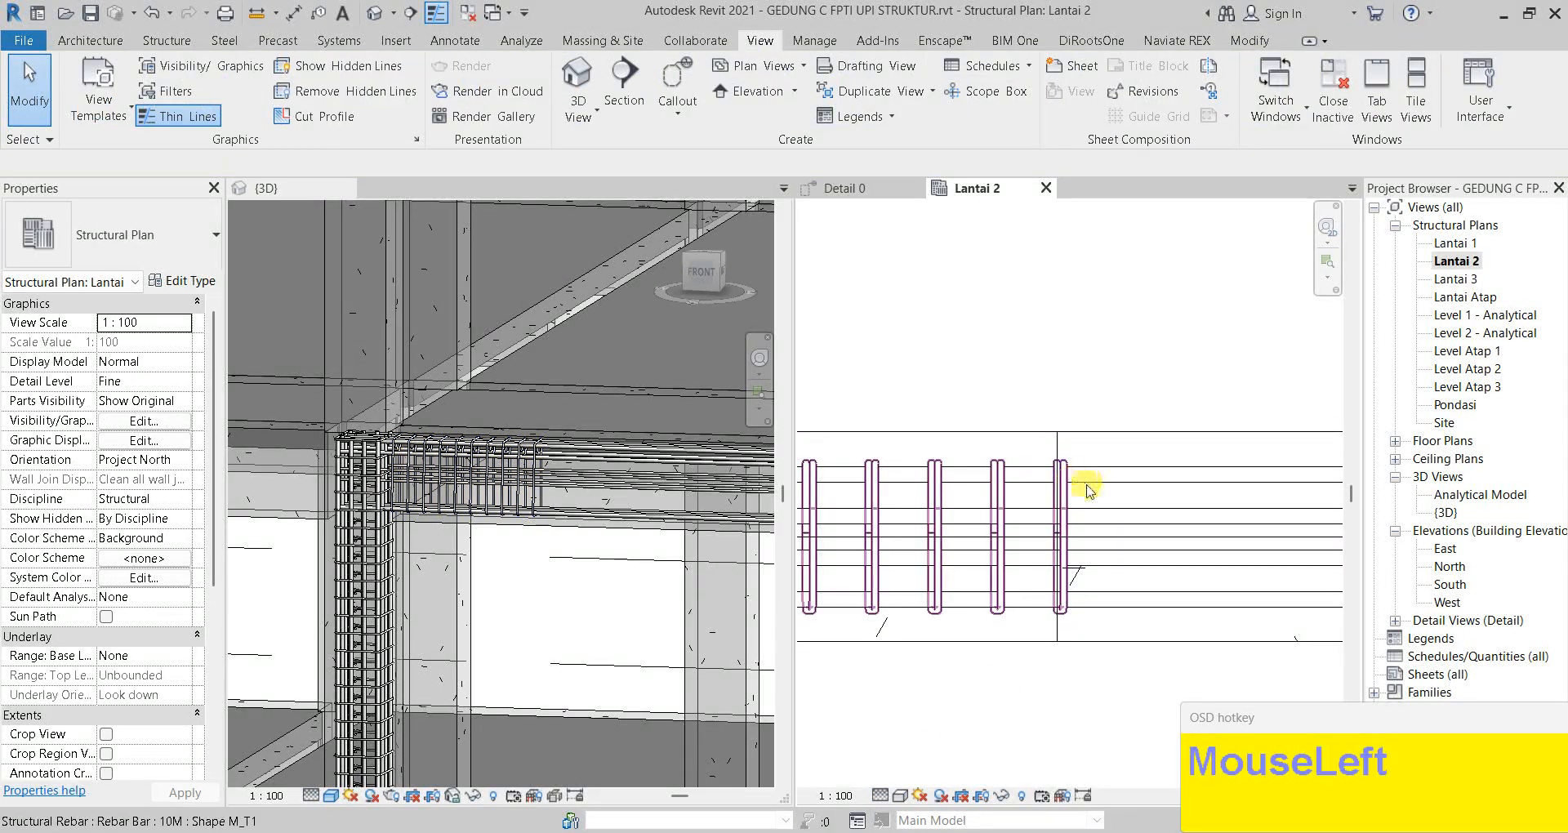
key(Escape)
click(1069, 474)
scroll(1063, 511, down, 3)
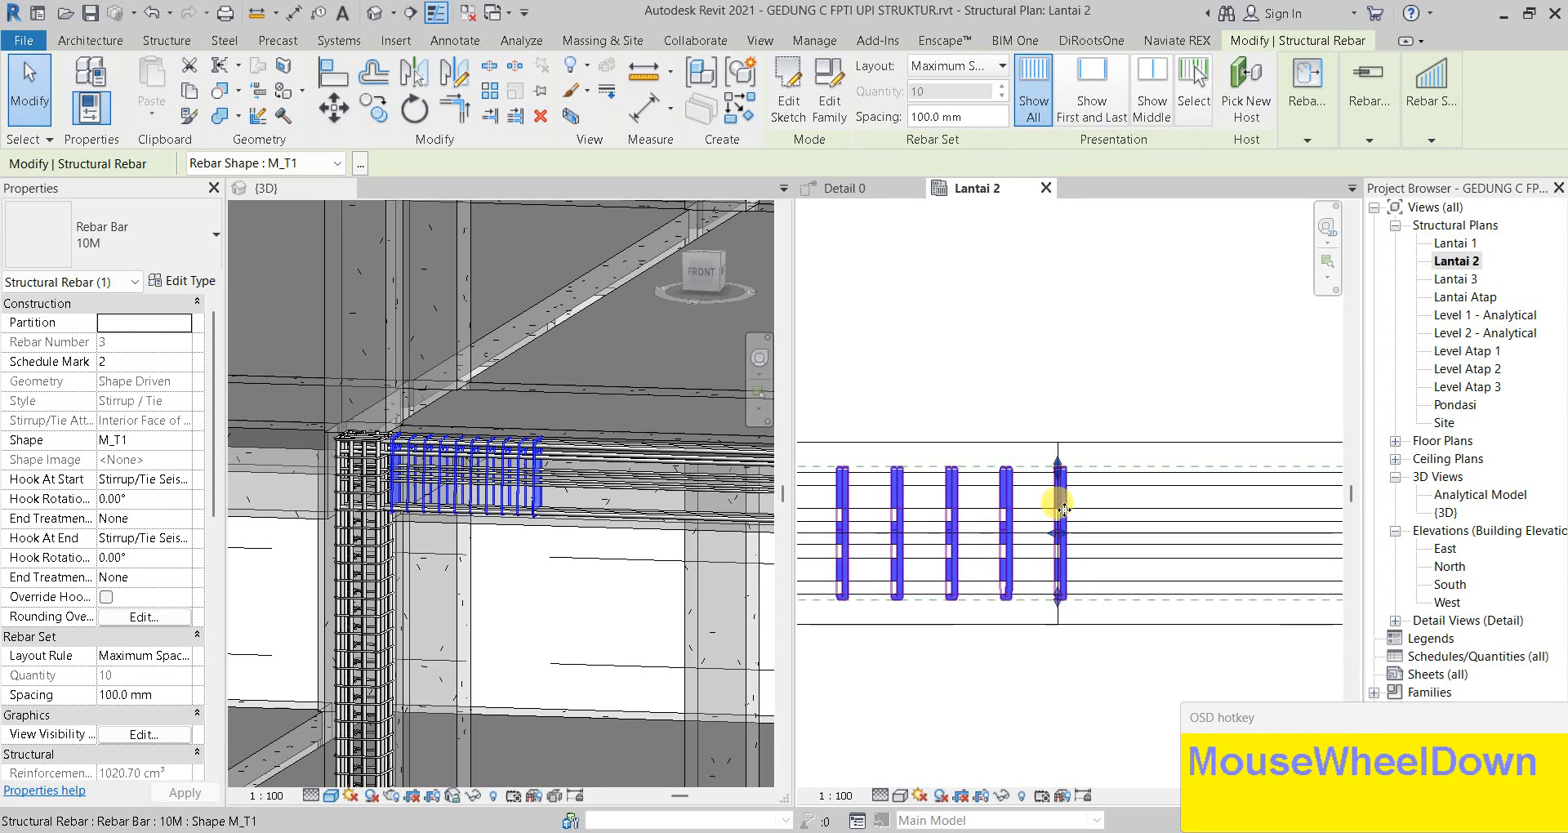
scroll(1086, 546, down, 3)
middle_drag(1083, 544, 964, 549)
scroll(1246, 523, up, 2)
scroll(1247, 523, up, 2)
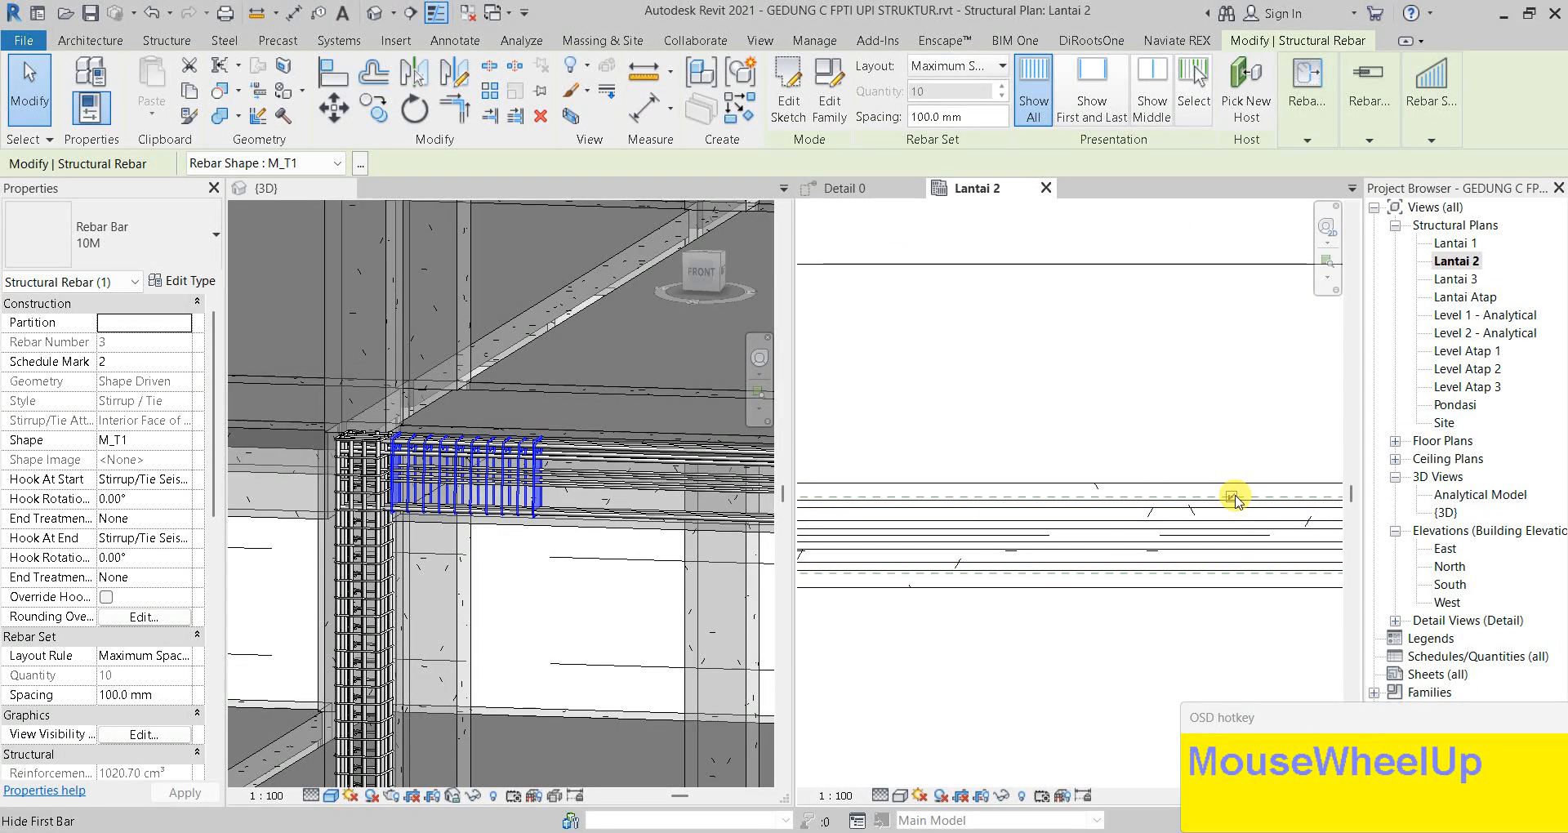
click(1235, 500)
middle_drag(1222, 497, 996, 554)
scroll(996, 554, up, 3)
key(Escape)
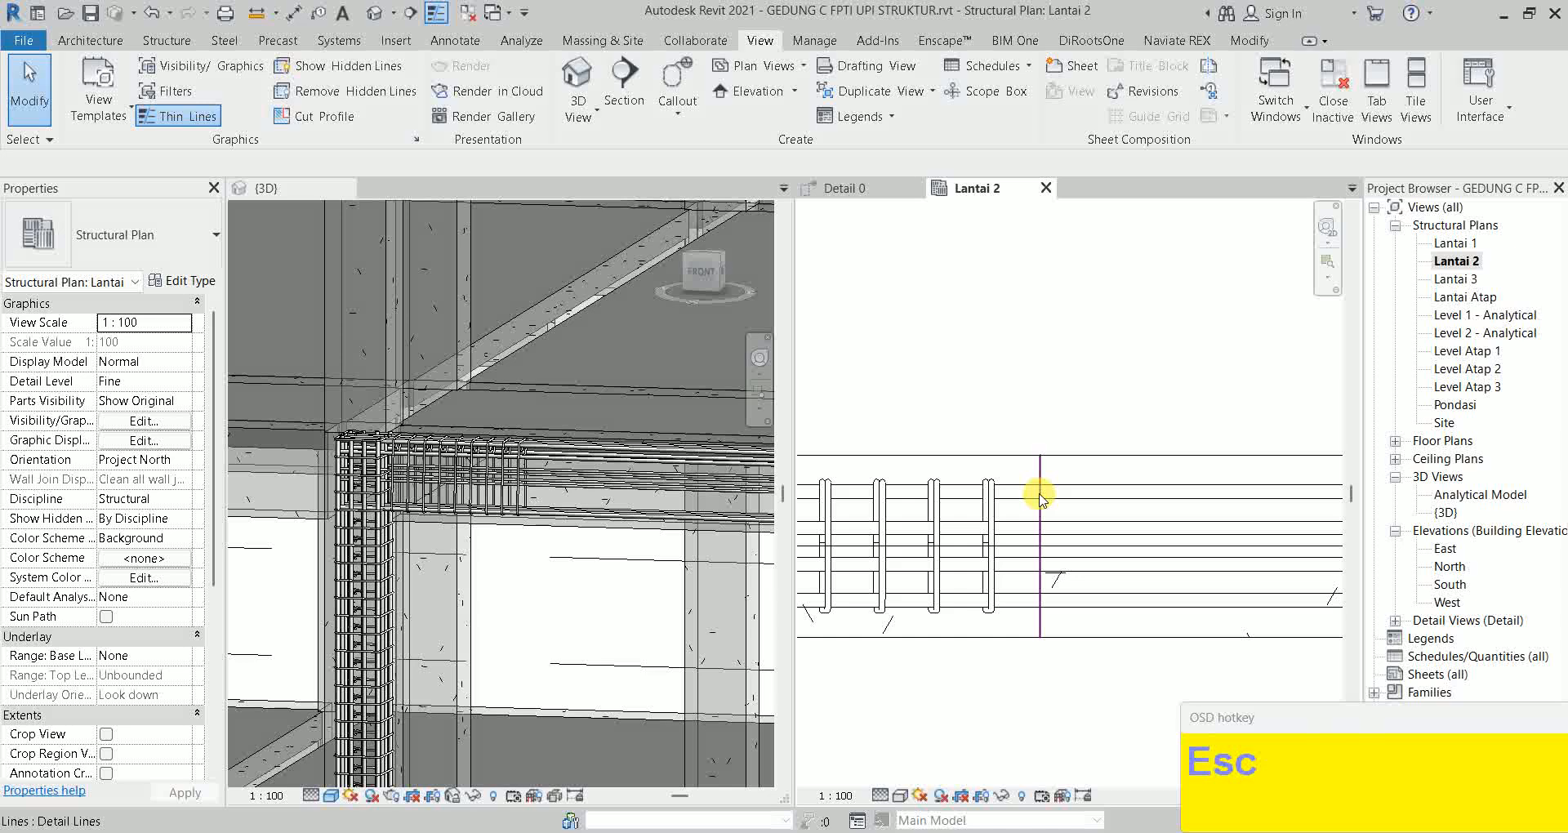
Reselect the 9-stirrup set at the column end
scroll(1004, 518, down, 2)
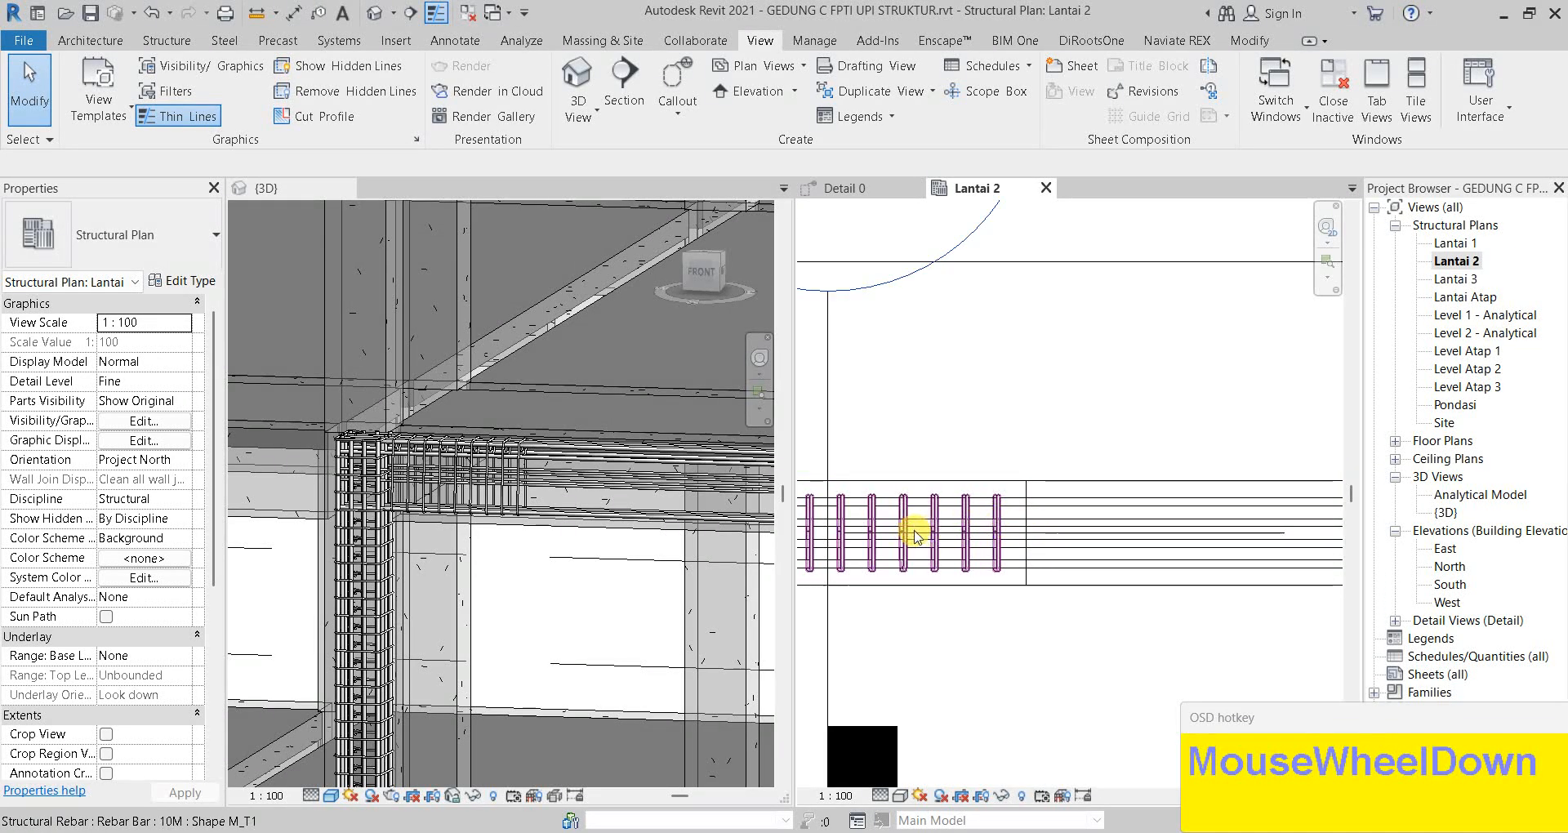
click(947, 525)
scroll(923, 545, down, 2)
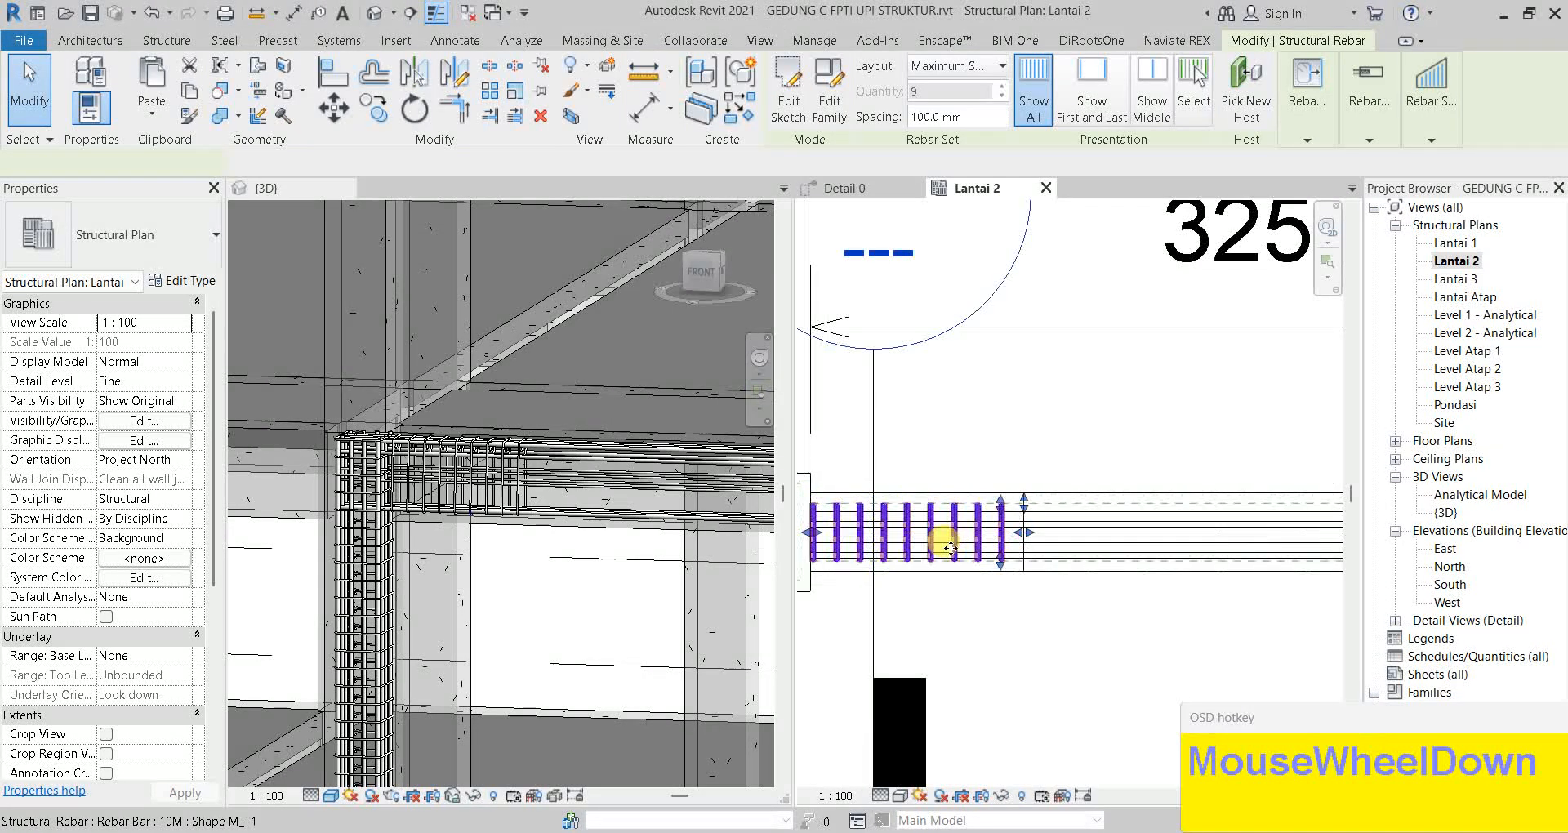
middle_drag(919, 550, 959, 574)
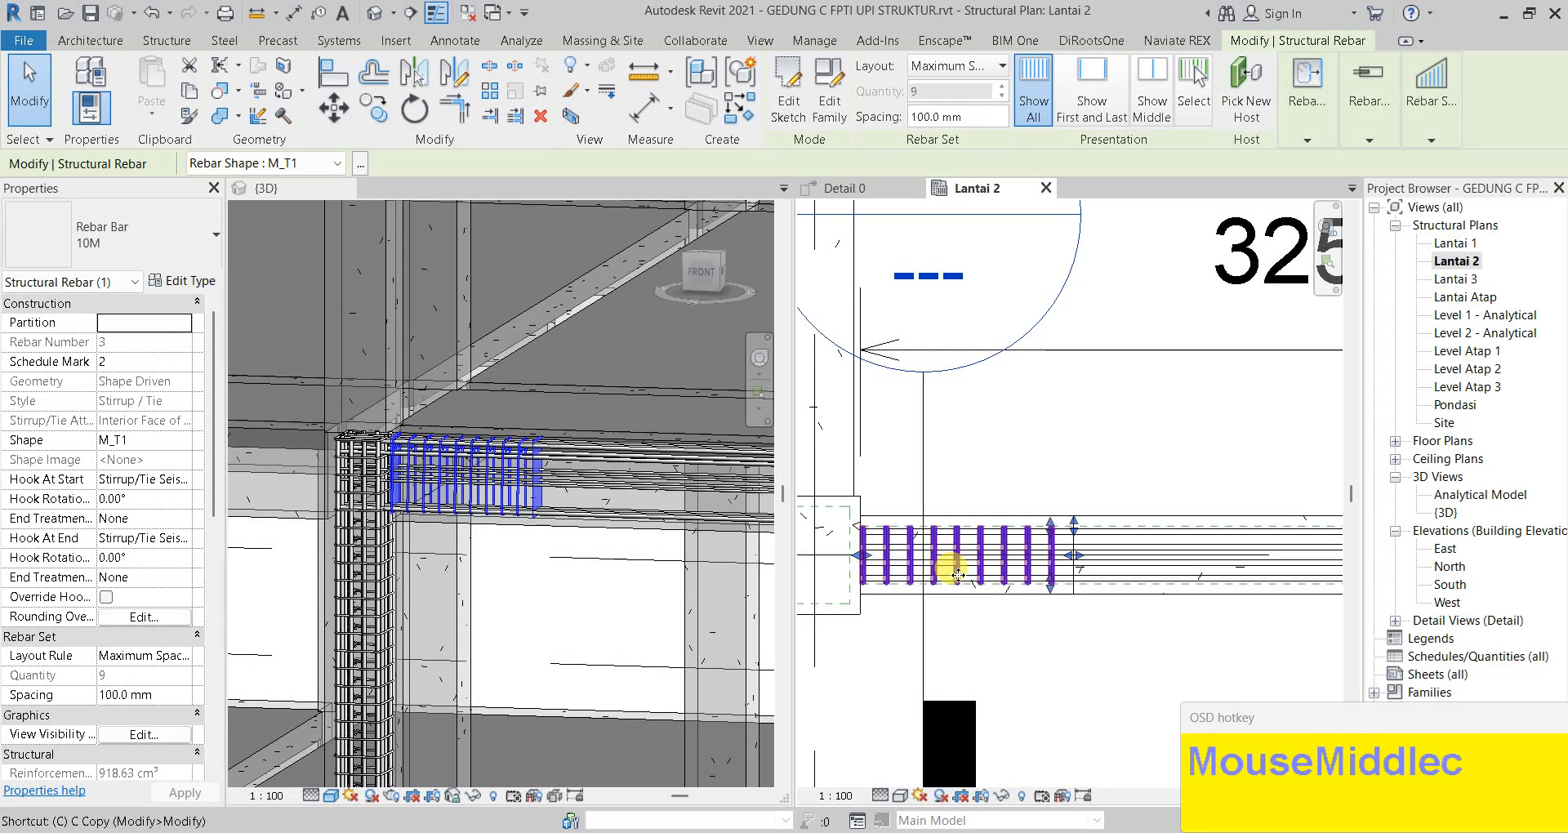
Copy the 9-stirrup set with CO to places along the beam toward the far column
key(c)
key(o)
scroll(865, 515, up, 3)
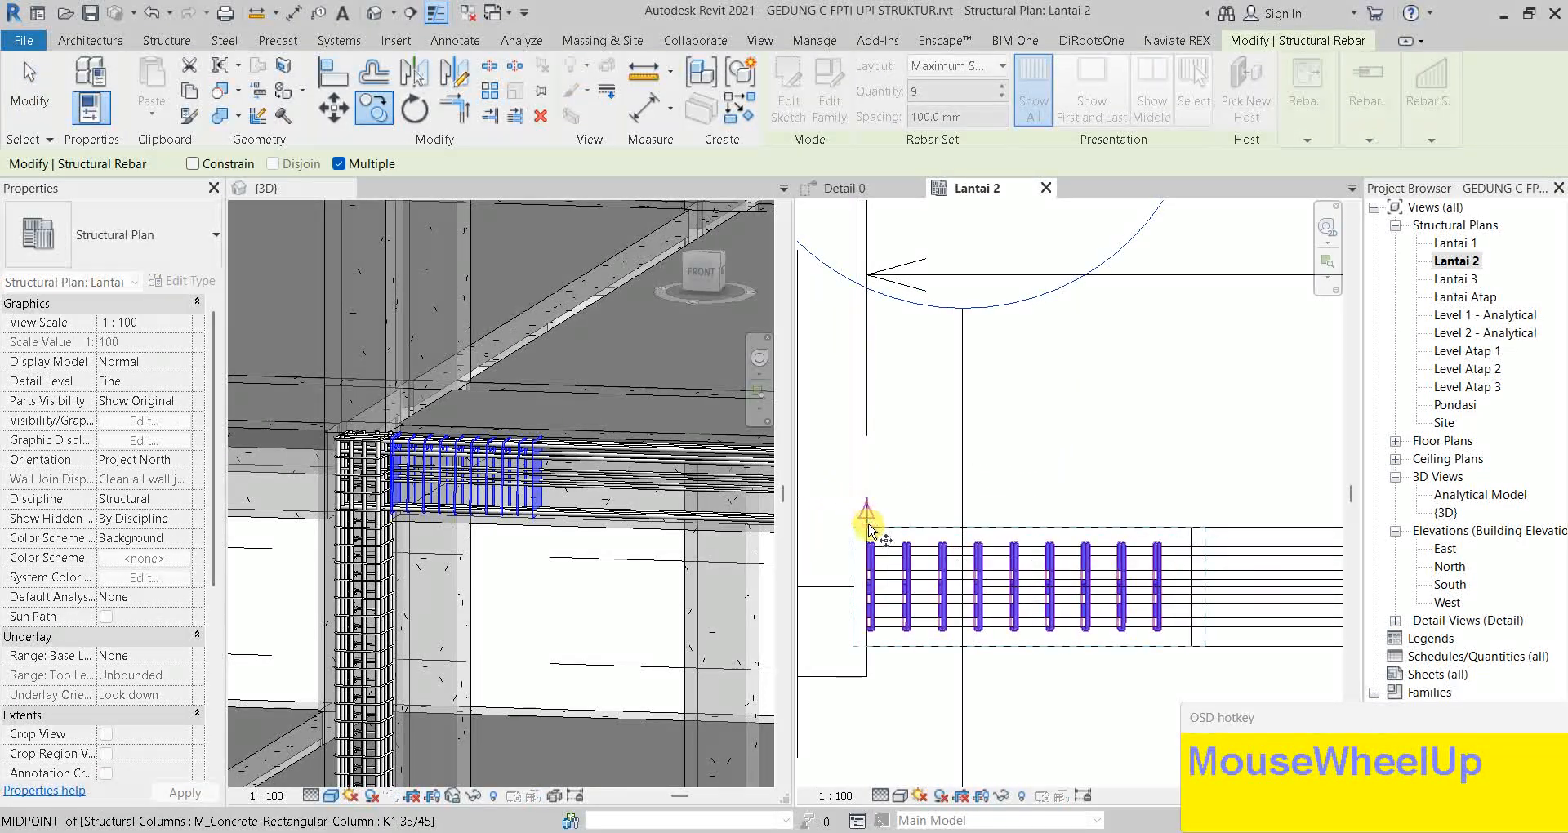
click(869, 529)
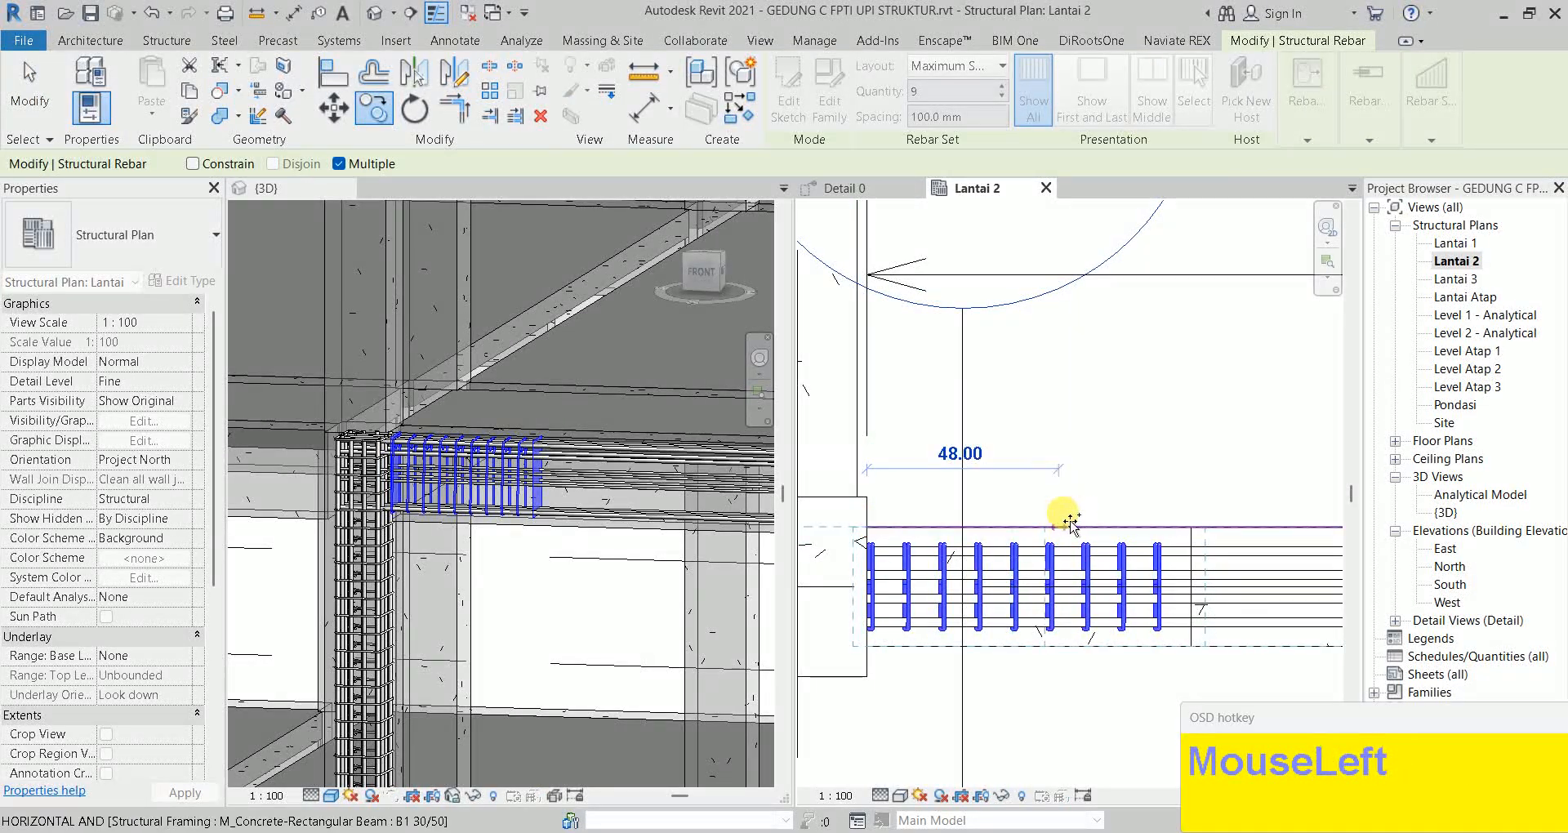
middle_drag(1062, 416, 827, 417)
click(957, 529)
scroll(1036, 531, down, 2)
middle_drag(1040, 536, 665, 532)
click(1090, 529)
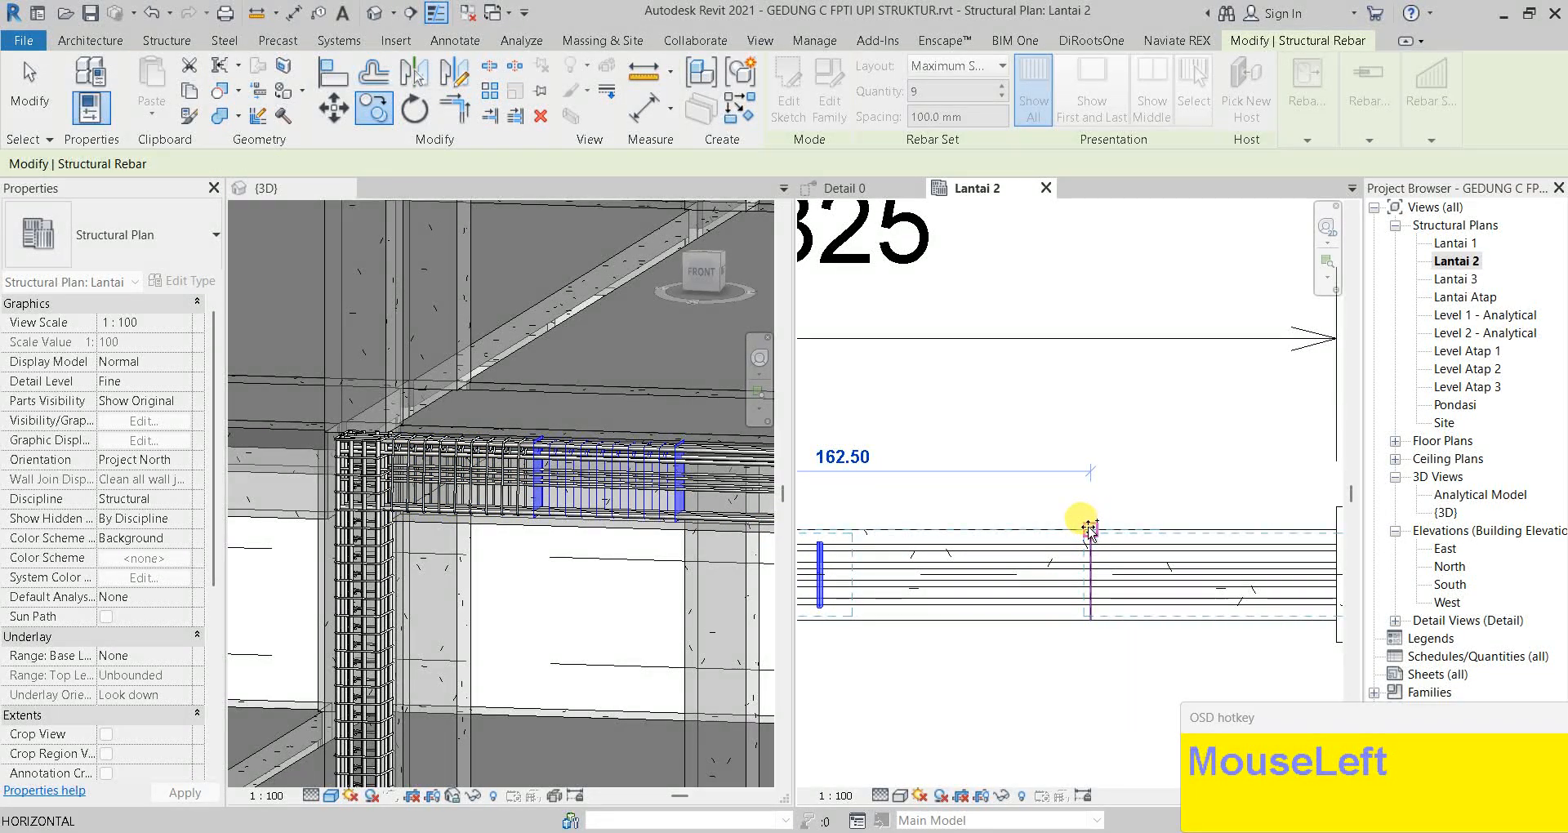
key(Escape)
middle_drag(1201, 550, 994, 570)
scroll(1183, 563, down, 3)
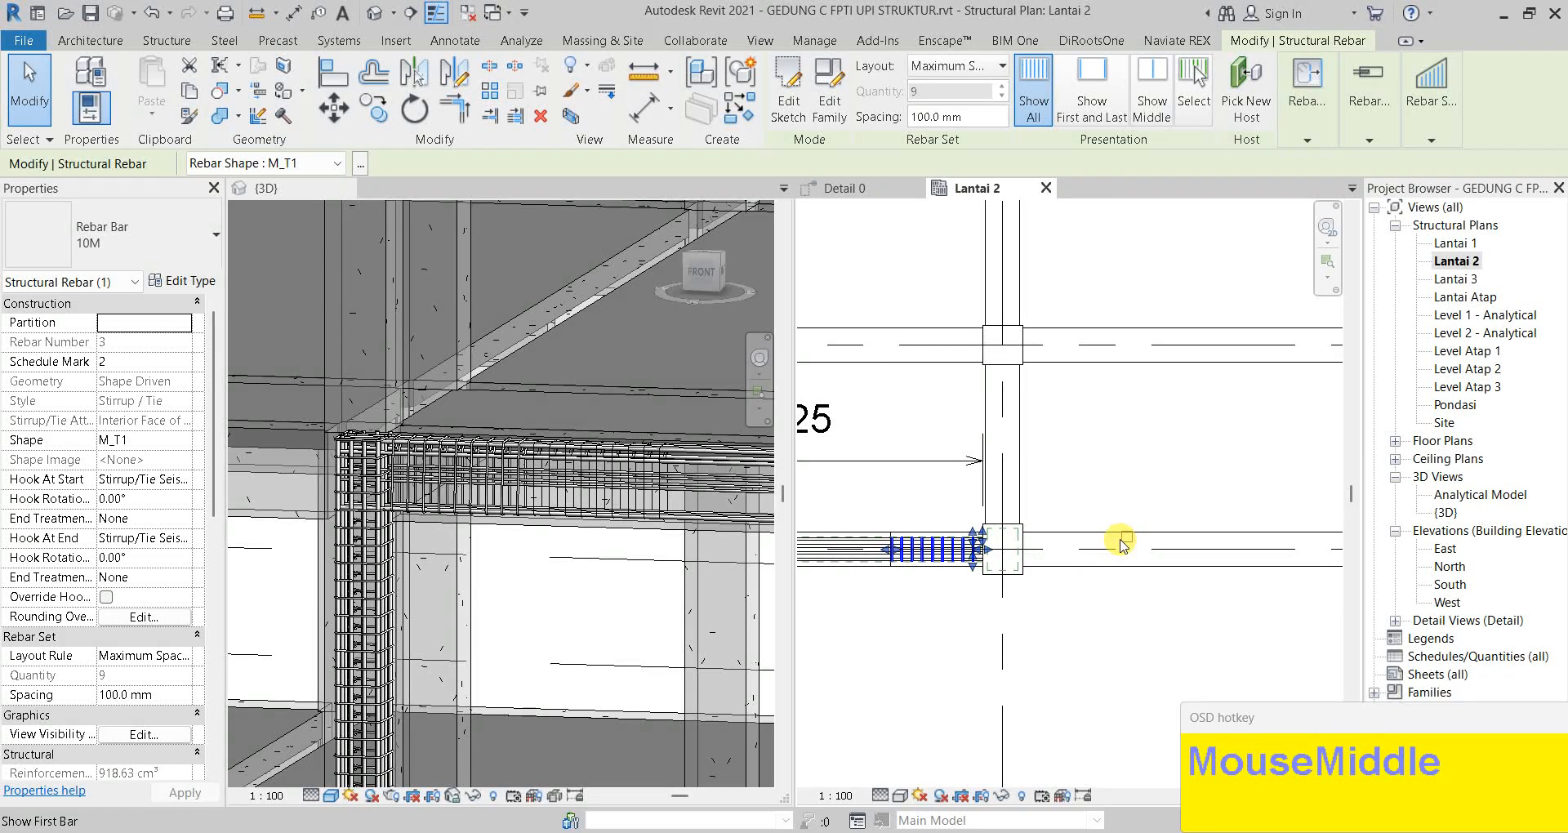
Hide the last stirrup of the copied set
scroll(975, 558, up, 2)
middle_drag(997, 550, 1112, 576)
scroll(1006, 561, down, 1)
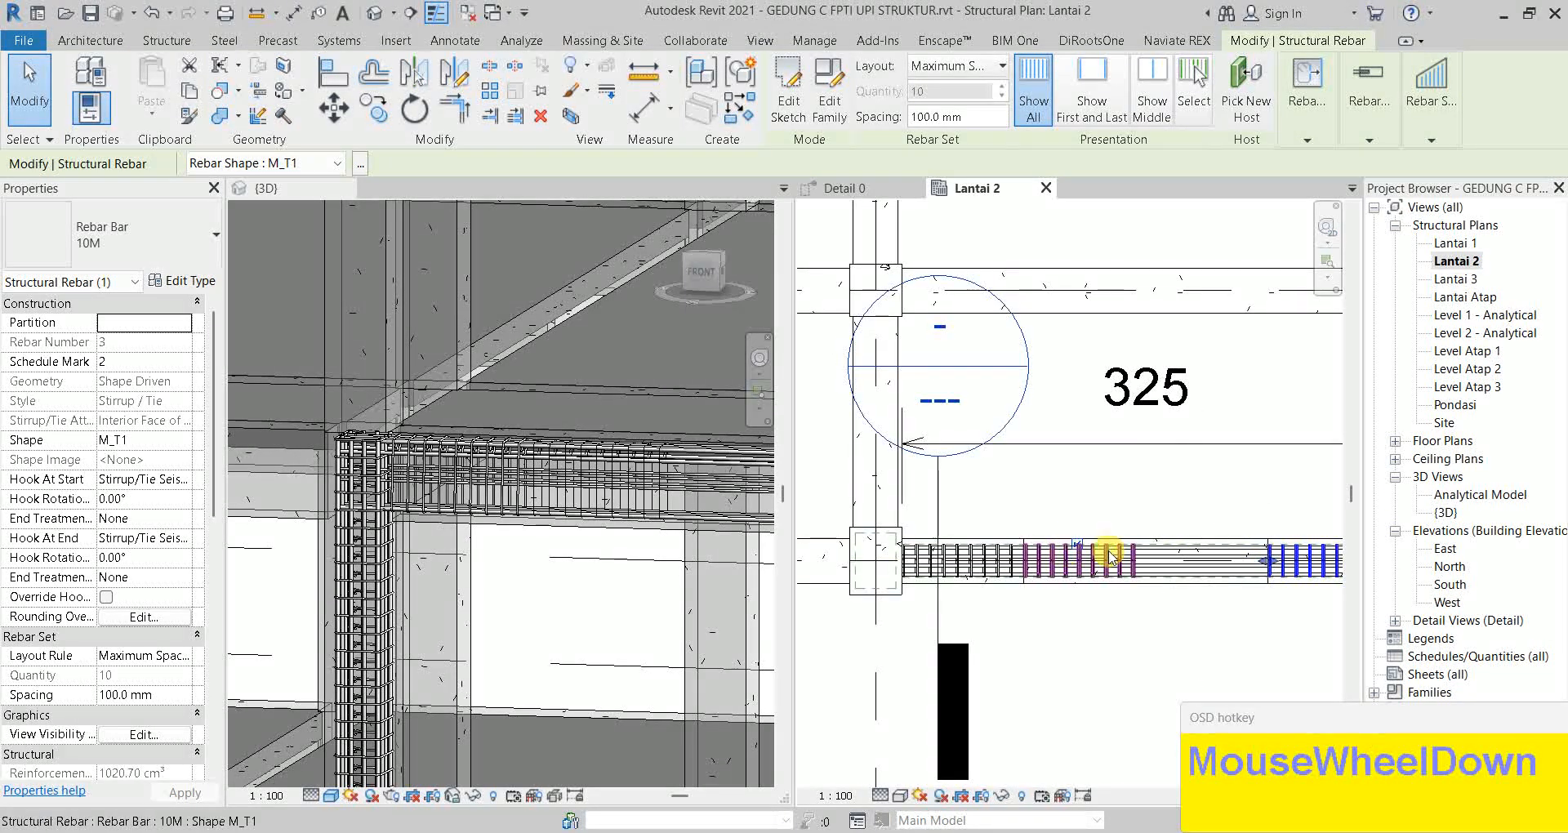
click(1075, 545)
middle_drag(1067, 568, 1011, 567)
key(Escape)
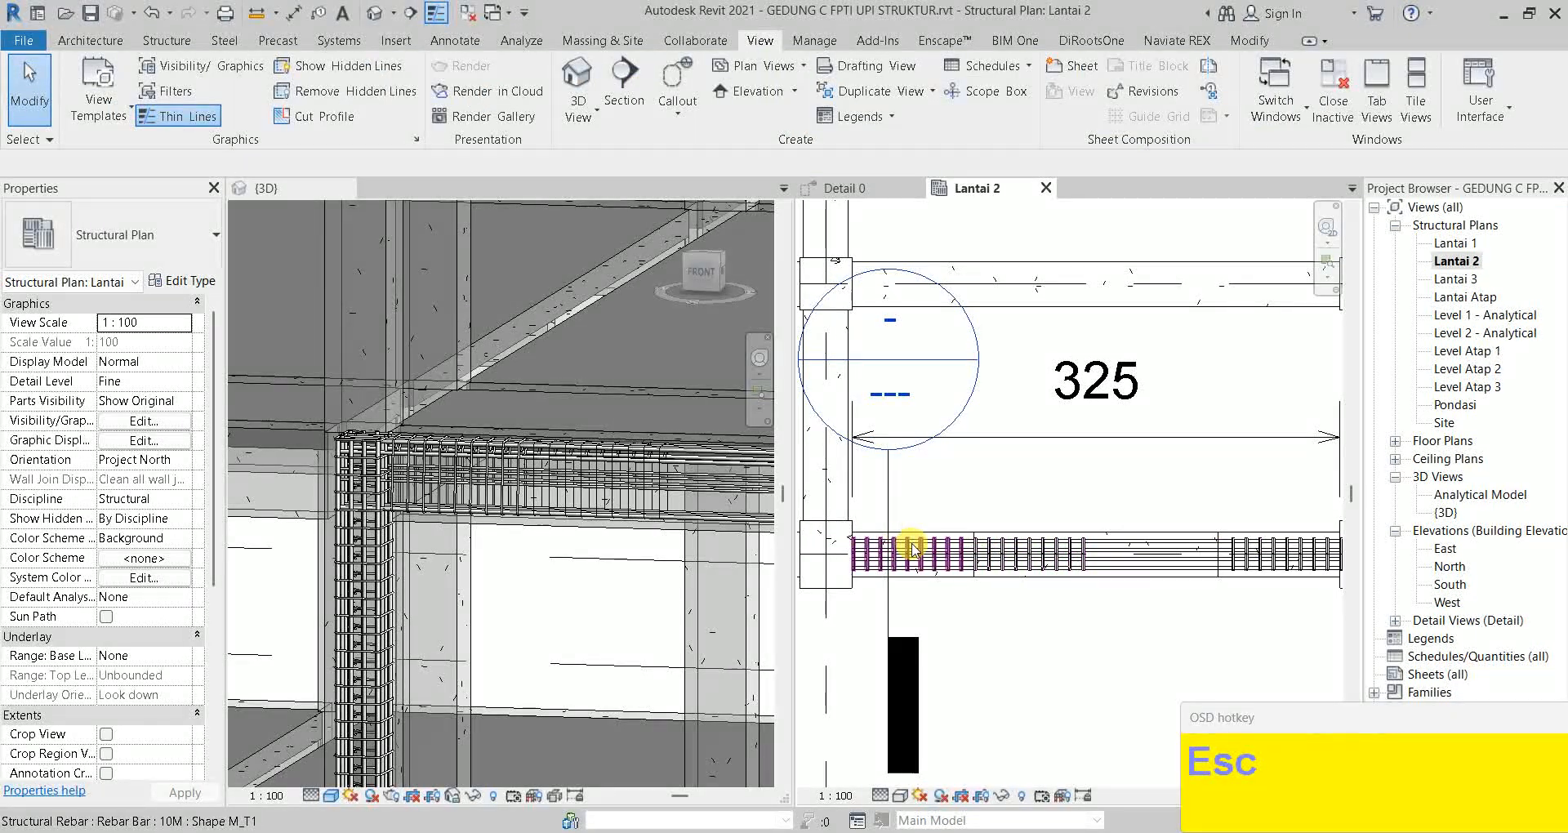
scroll(1096, 554, up, 1)
scroll(1095, 552, up, 1)
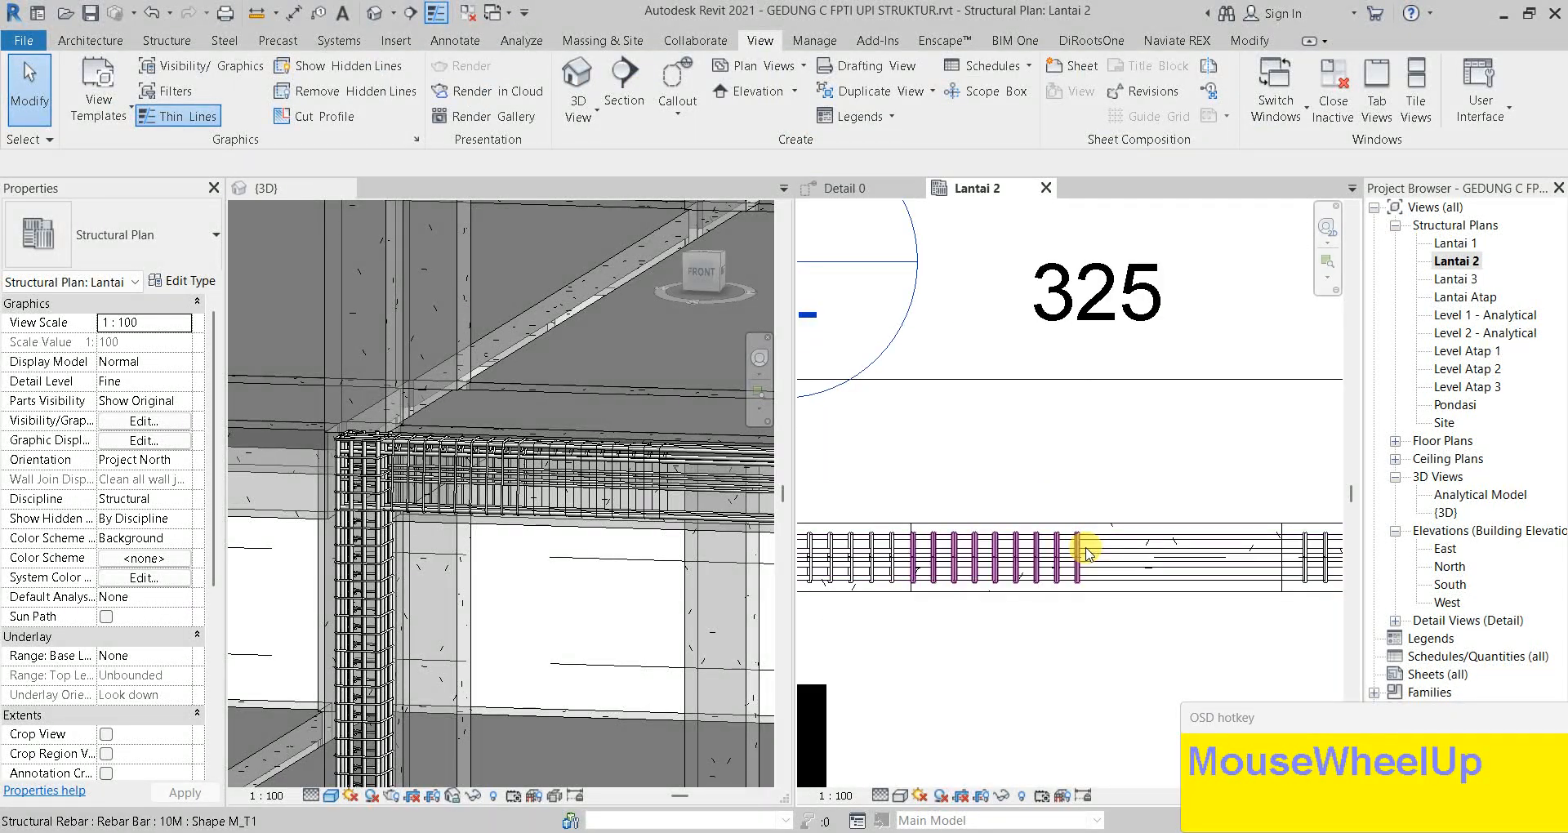
Stretch the middle-zone stirrup set along the beam to 17 bars at 150 mm spacing
click(1108, 555)
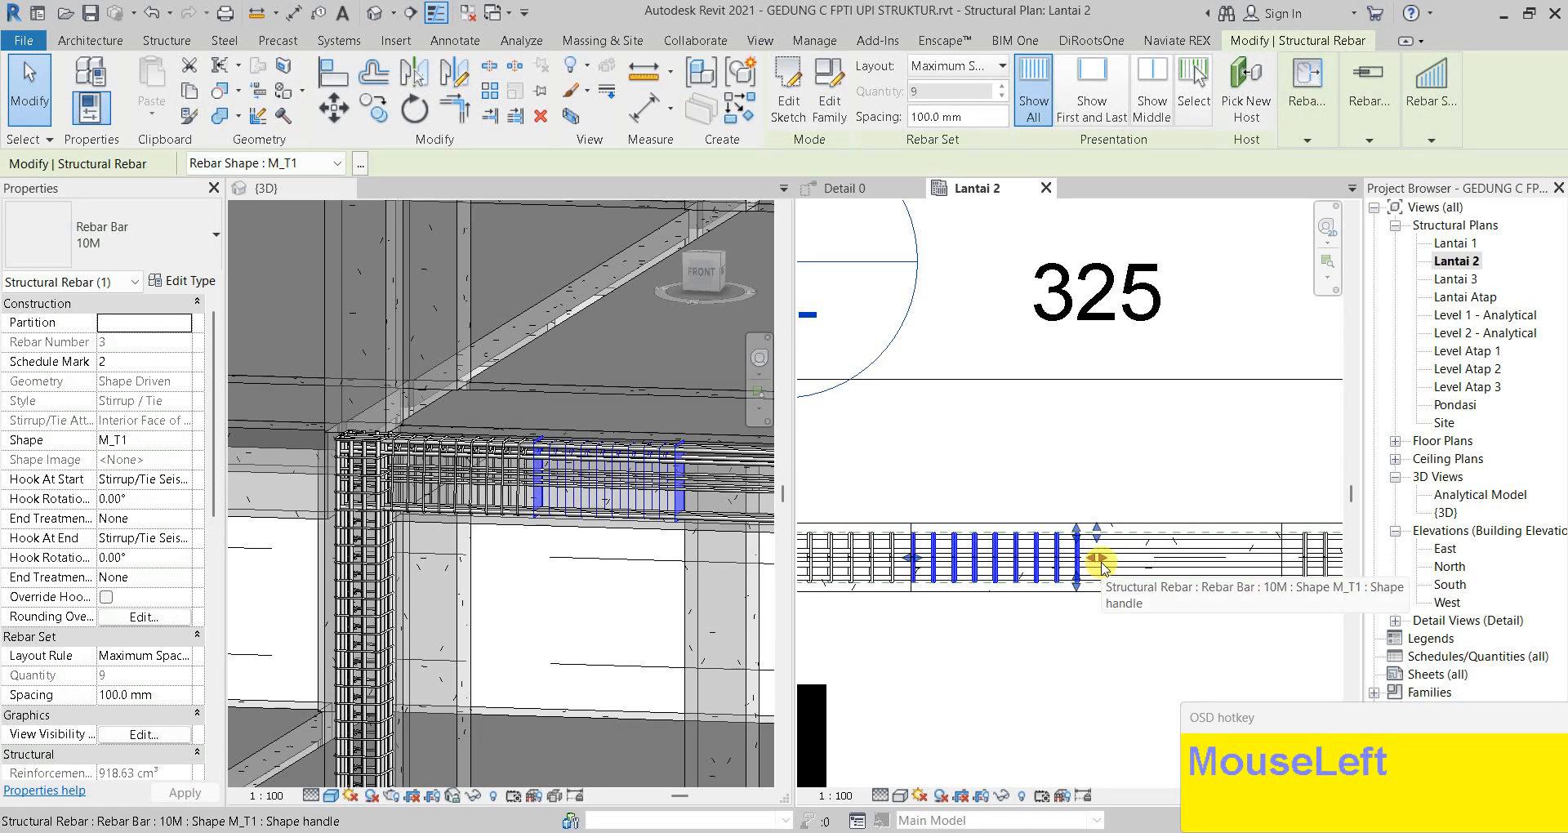
drag(1100, 562, 1282, 564)
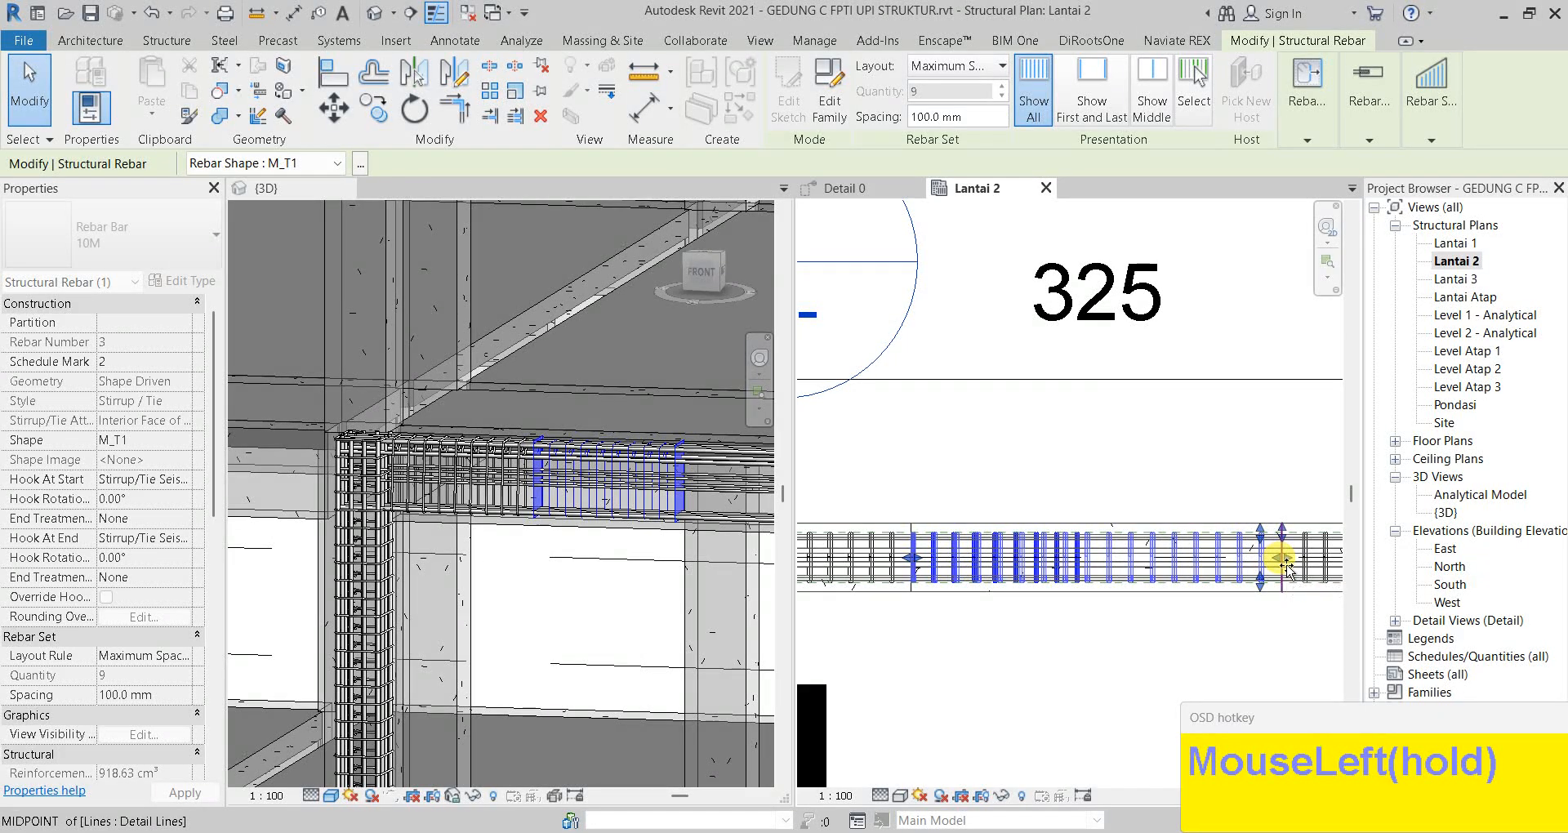
drag(1261, 571, 1260, 574)
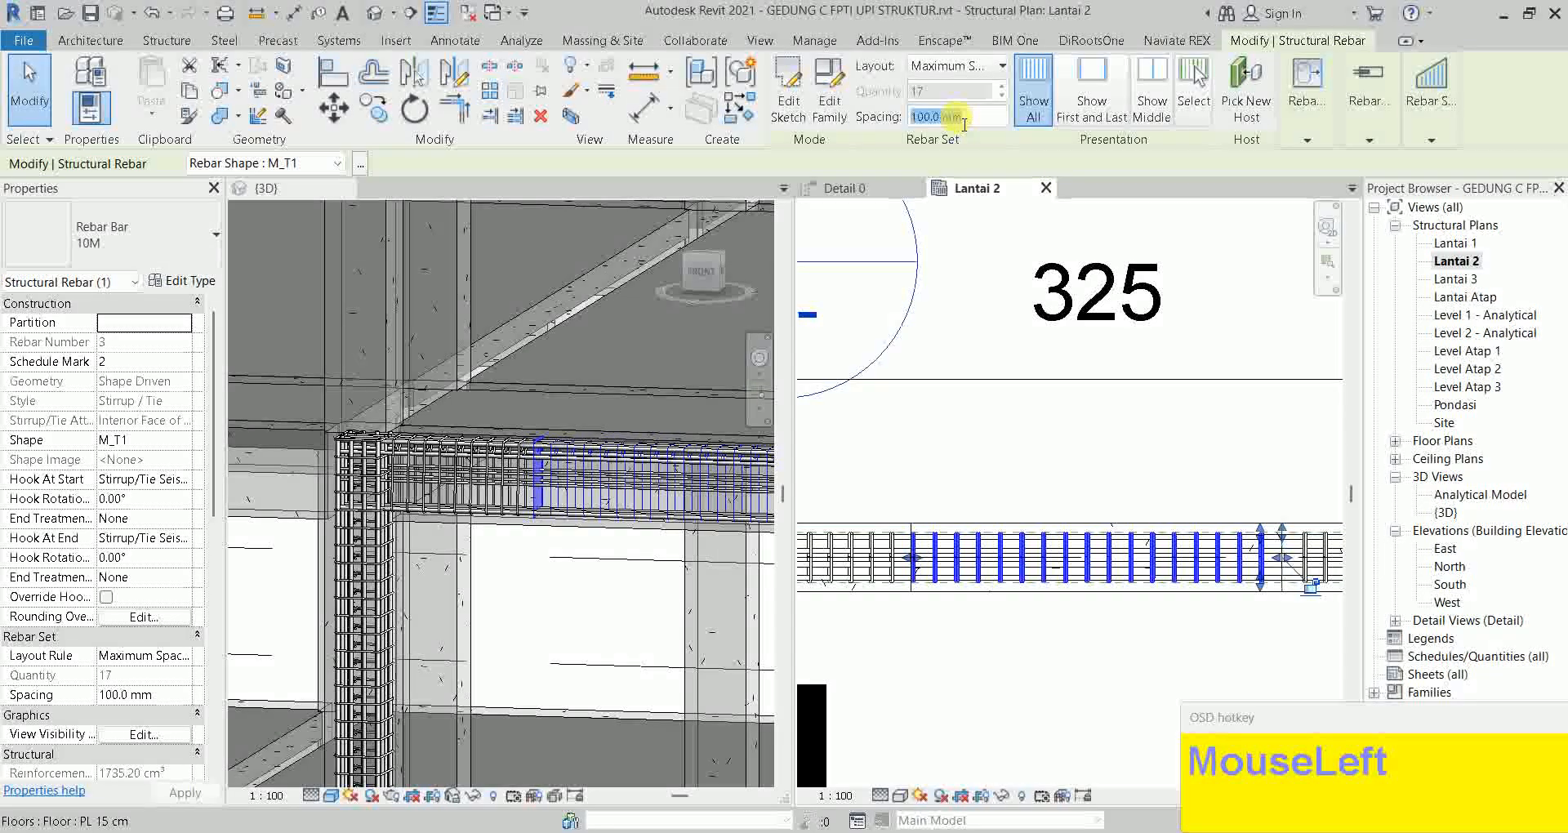
text(1)
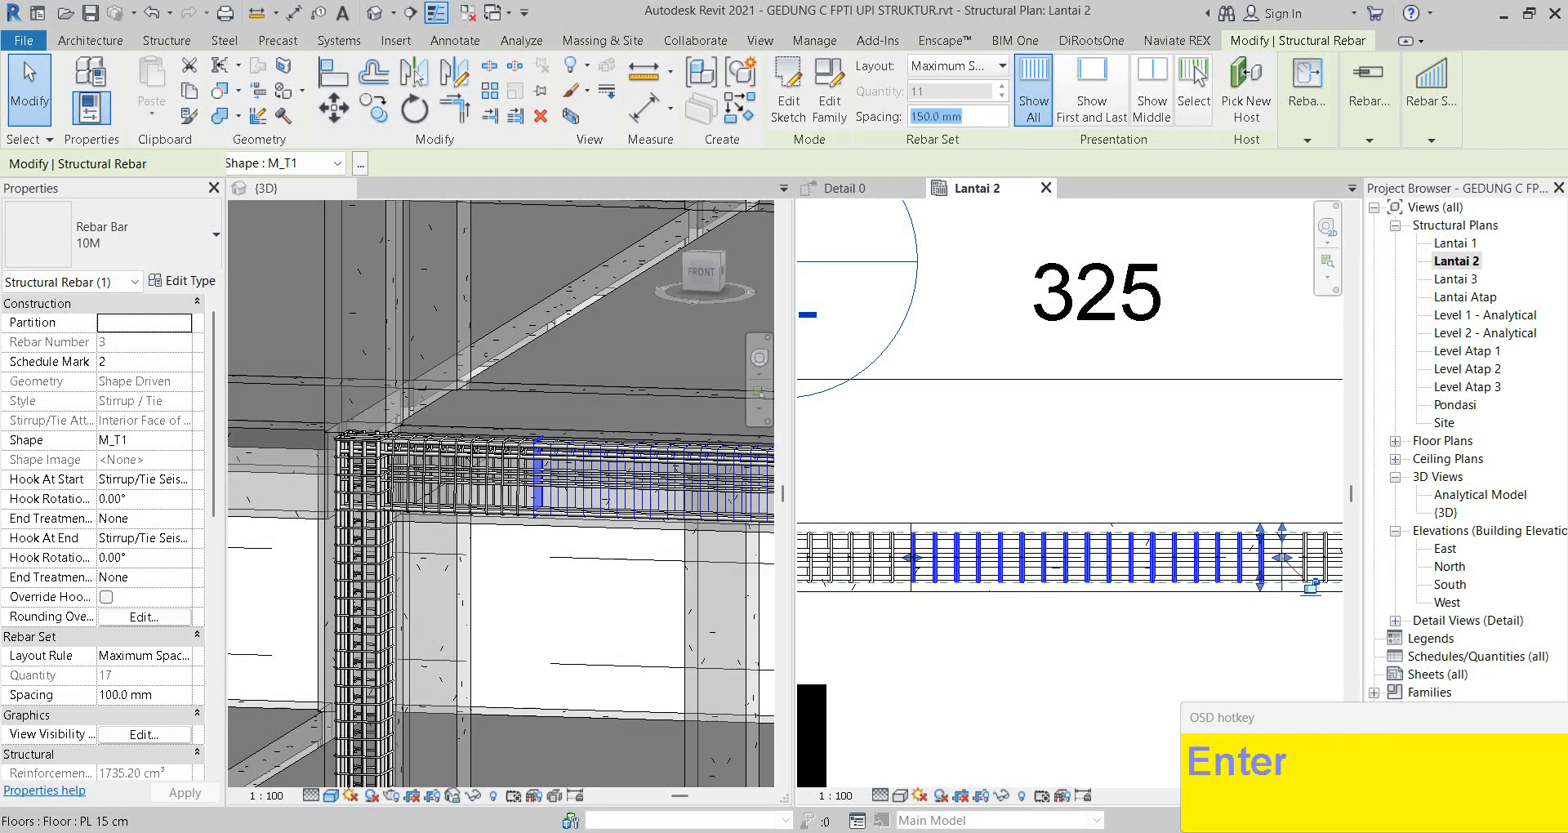
key(Escape)
middle_drag(1190, 531, 1181, 502)
click(1180, 501)
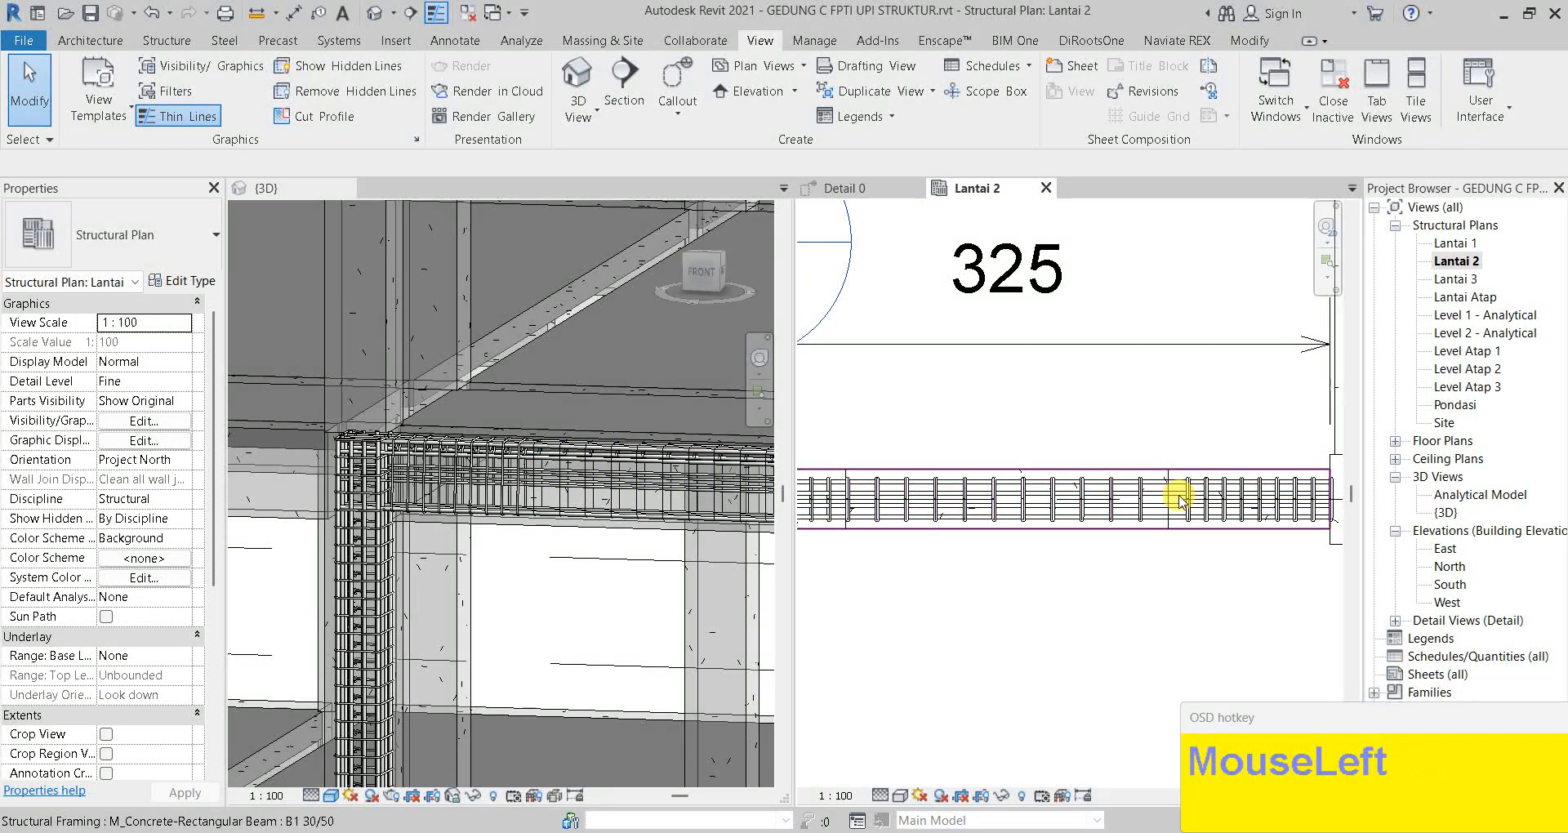
key(Escape)
scroll(1144, 508, up, 1)
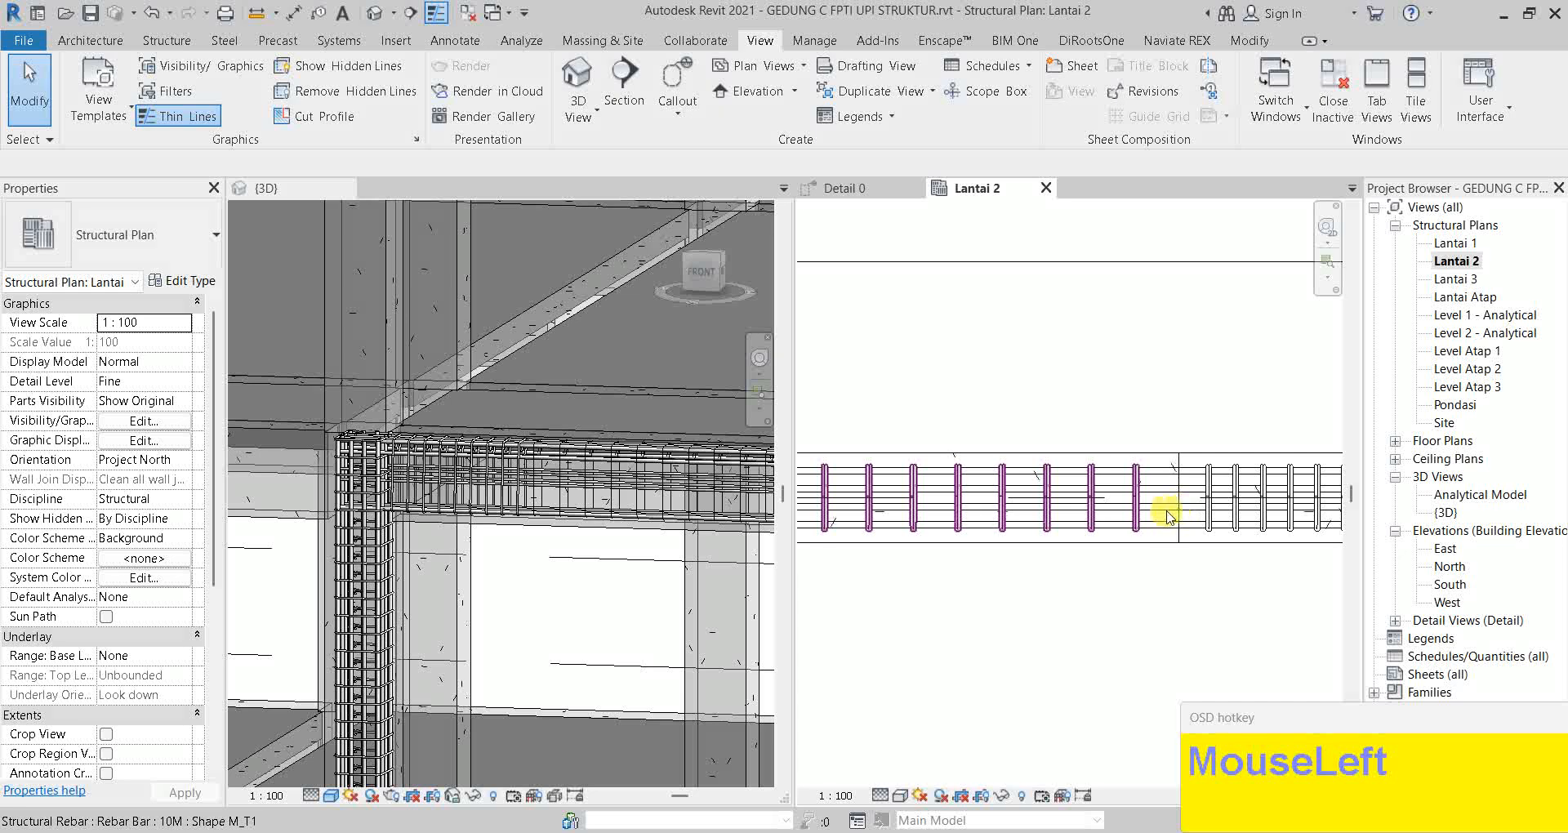
Restore the hidden end stirrup of the middle set
click(1179, 511)
scroll(1183, 511, up, 2)
scroll(1182, 506, down, 3)
middle_drag(1182, 508, 1071, 508)
click(1289, 482)
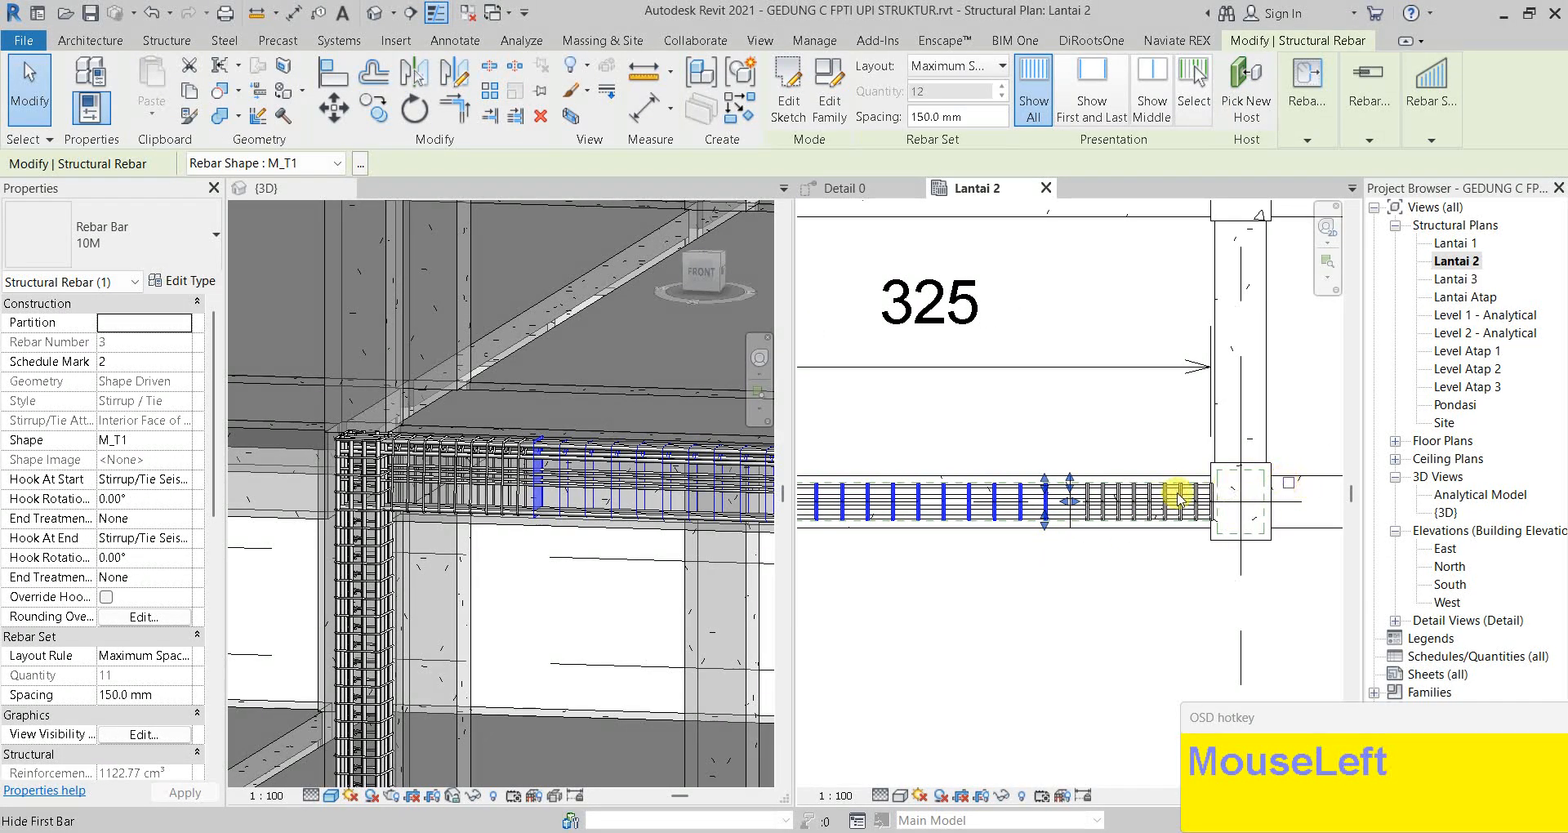
key(Escape)
scroll(1071, 502, up, 2)
scroll(1035, 500, down, 2)
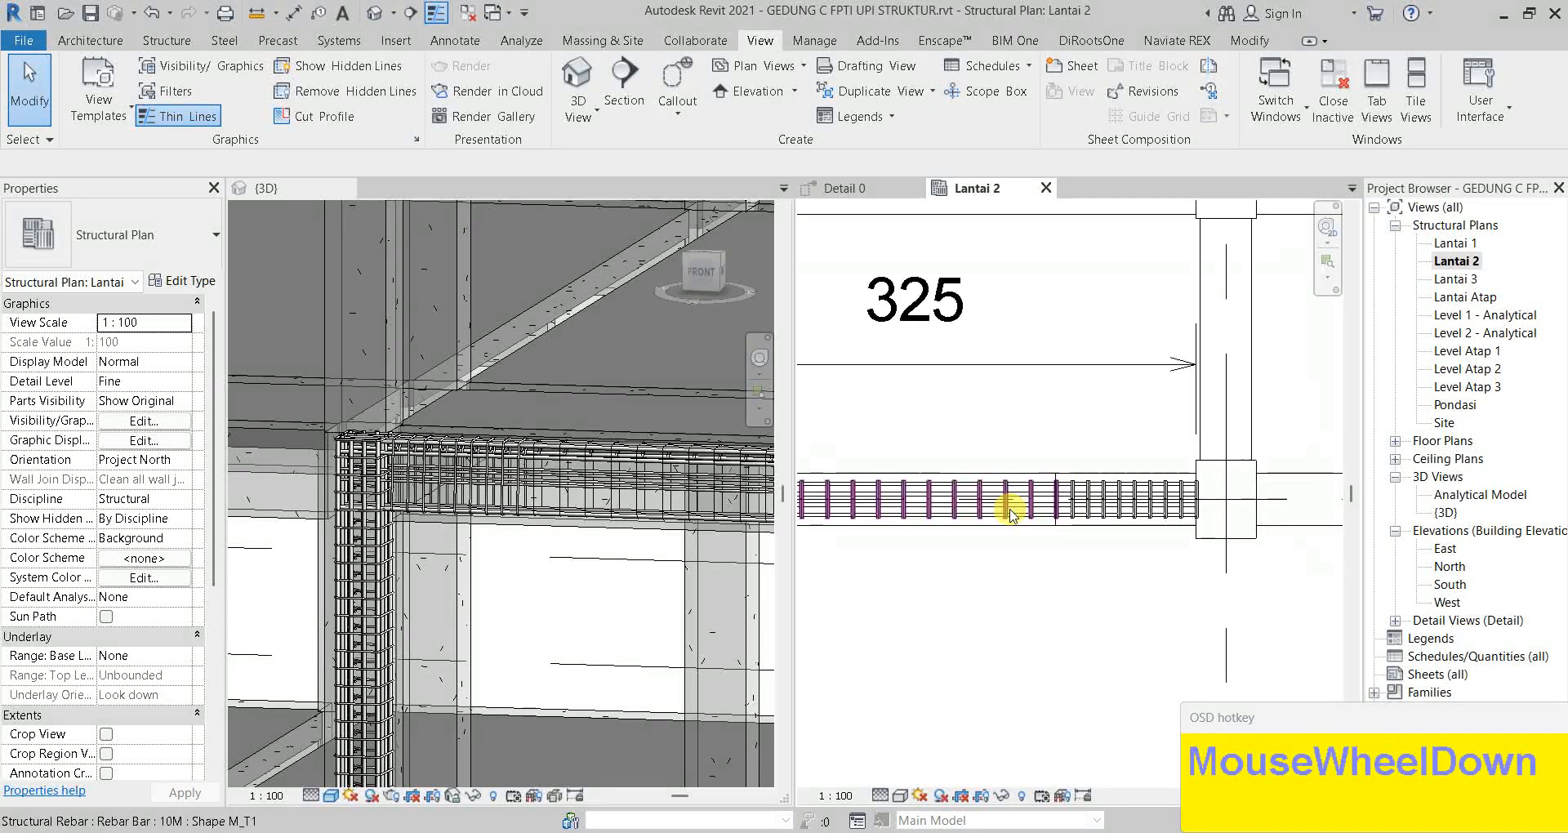
scroll(1007, 514, down, 1)
middle_drag(872, 501, 959, 514)
scroll(629, 499, down, 3)
scroll(970, 535, up, 3)
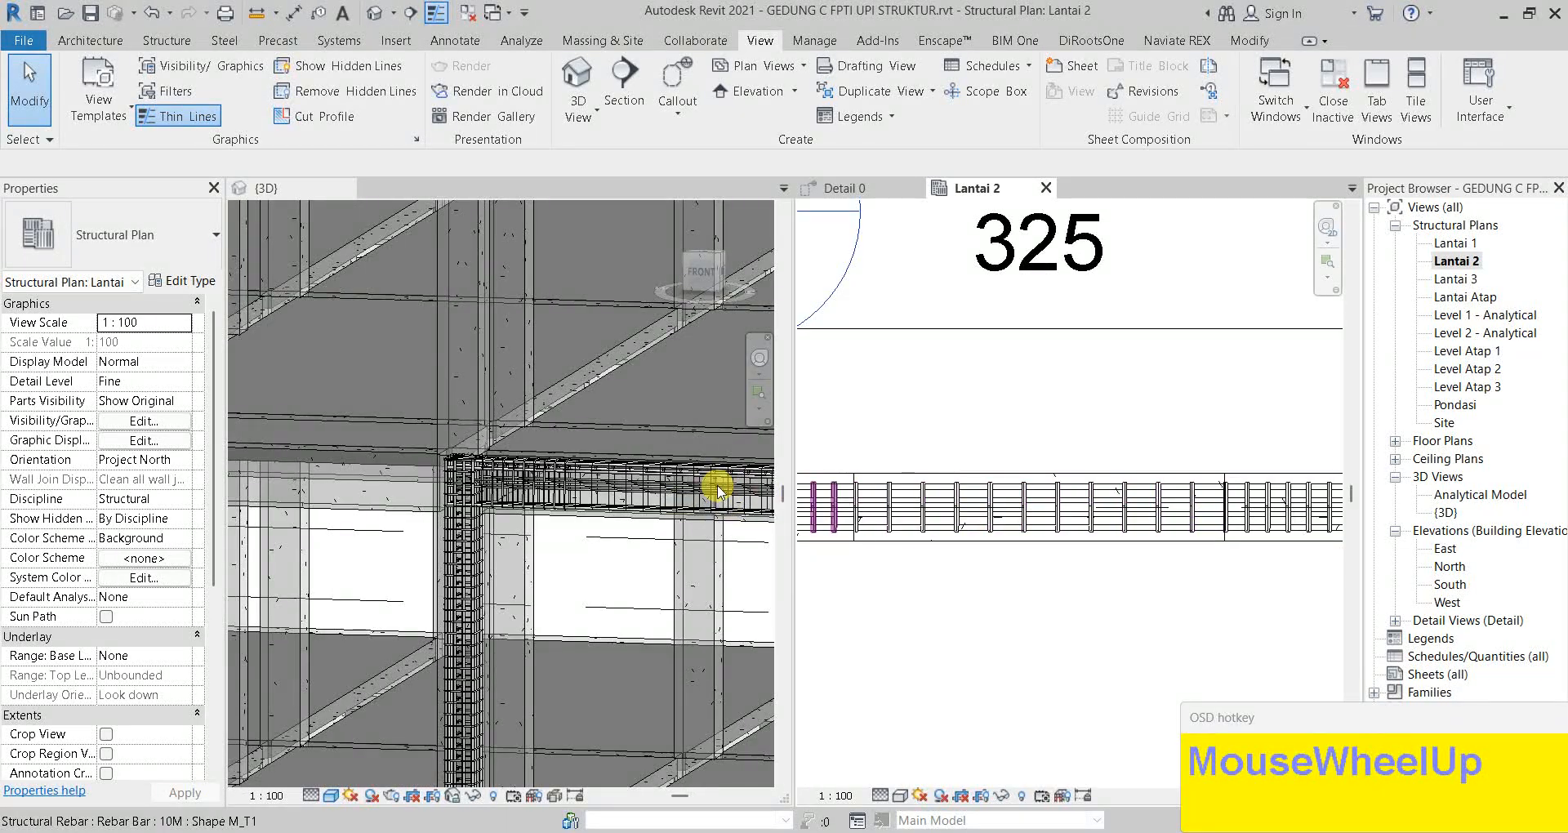
scroll(657, 500, up, 3)
key(Tab)
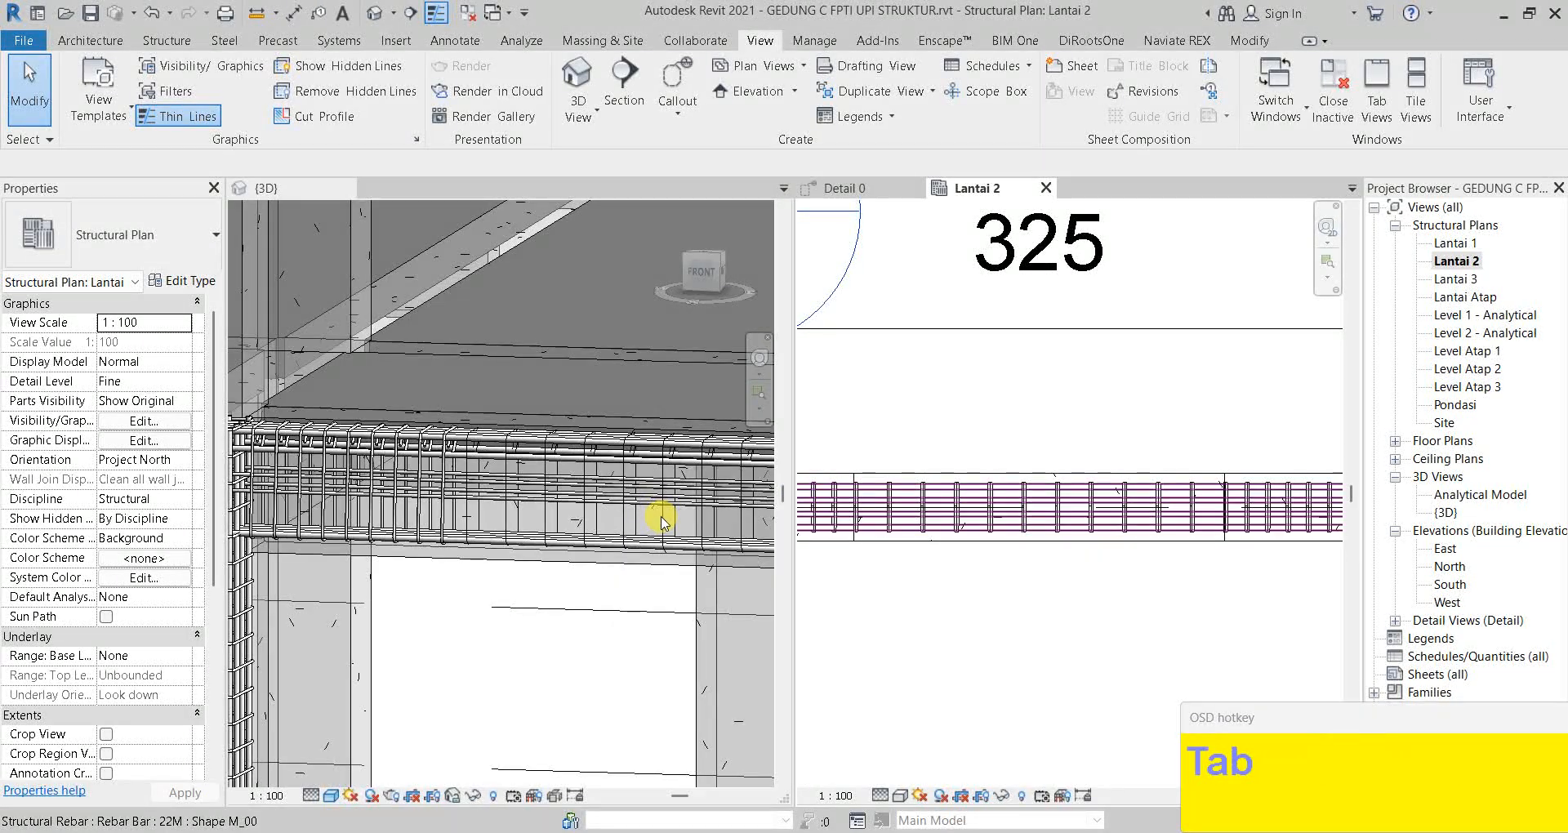
Make the 150 mm-spaced stirrup set view unobscured in the 3D view
click(664, 521)
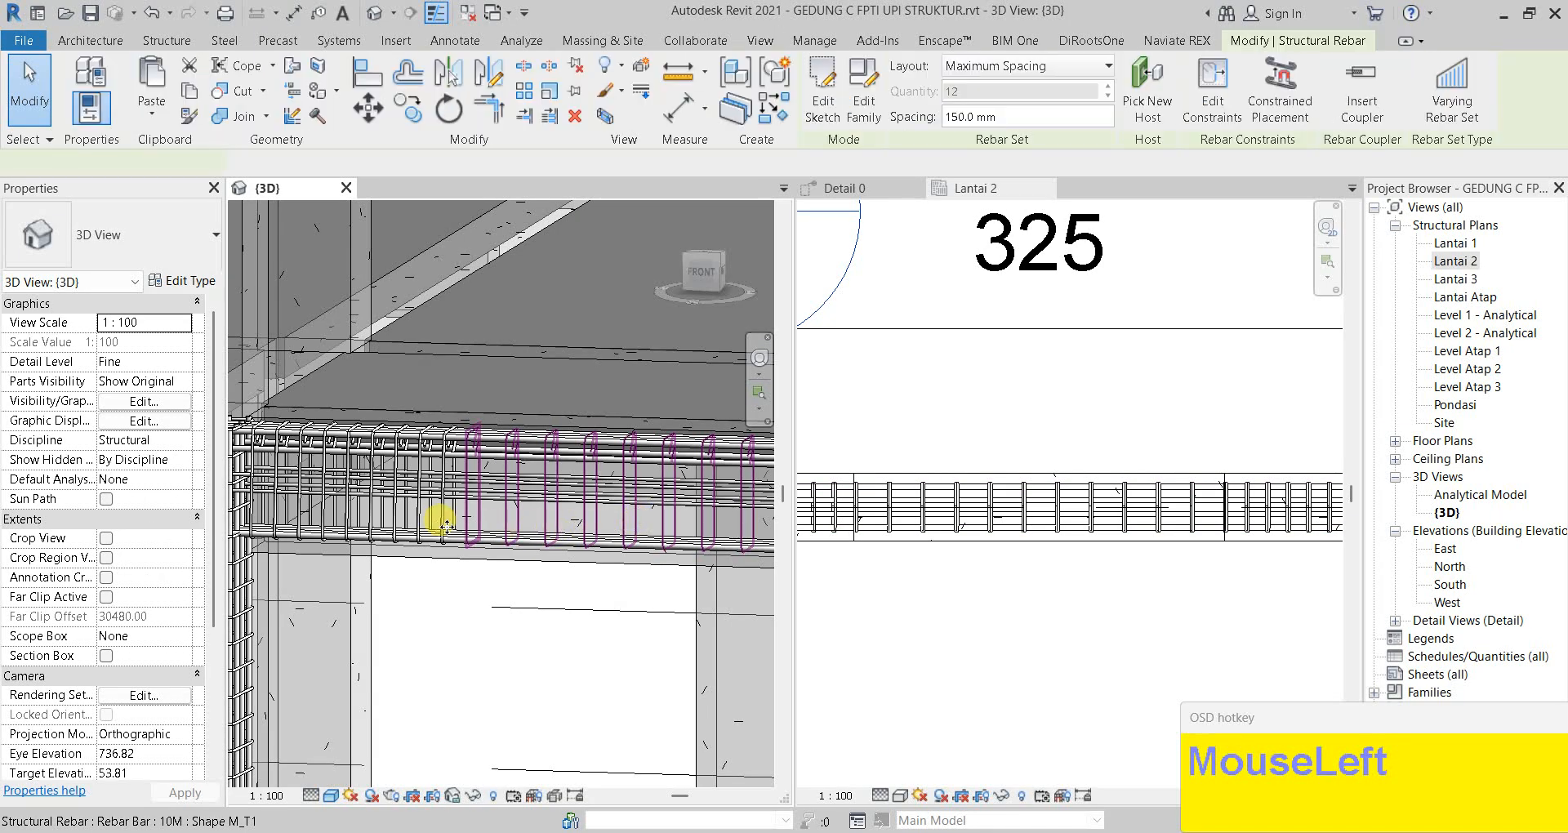
scroll(151, 654, down, 3)
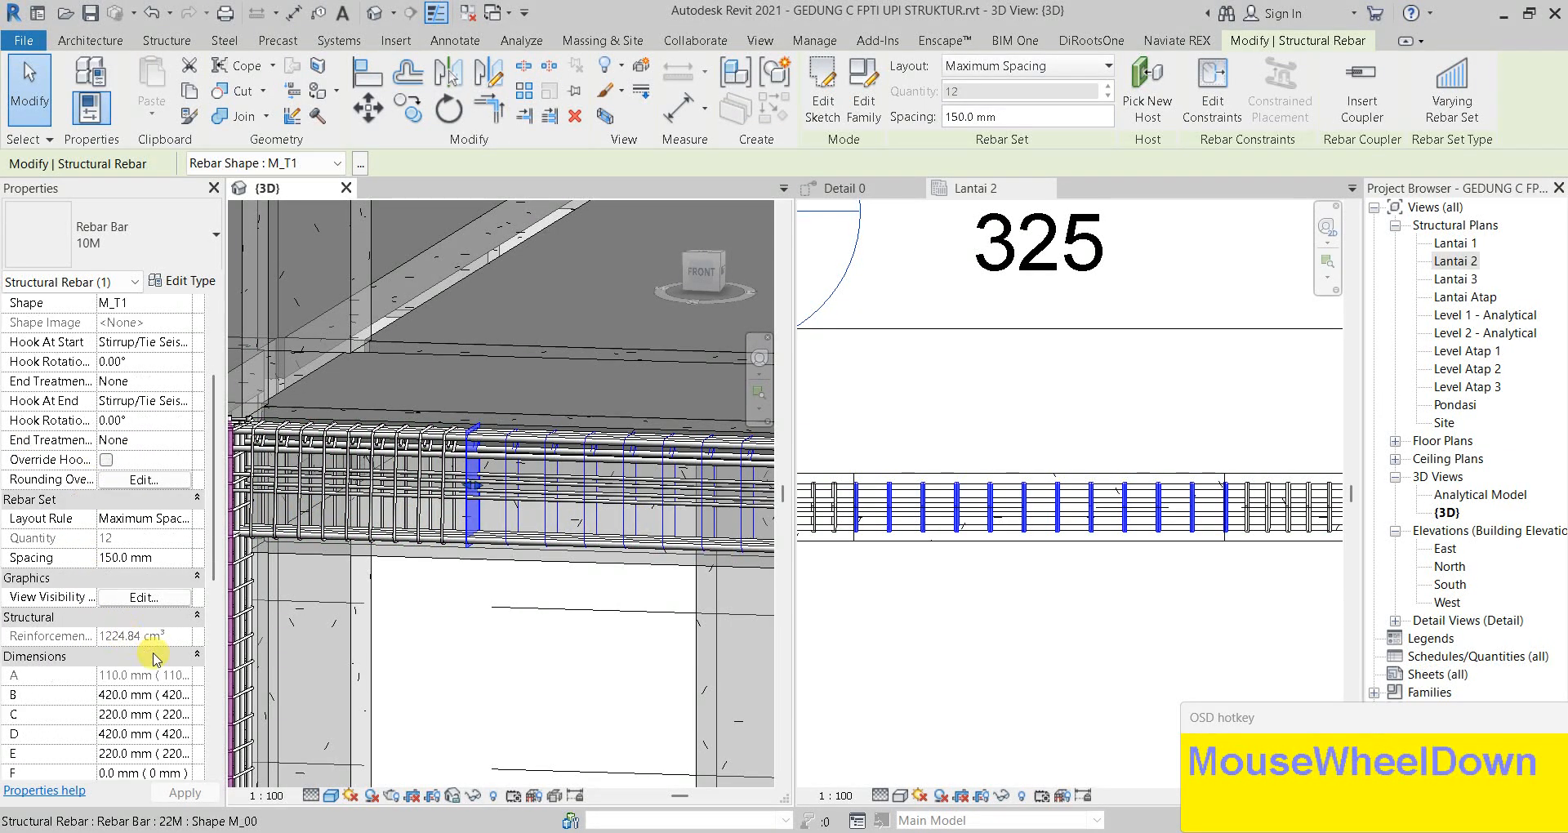
click(142, 597)
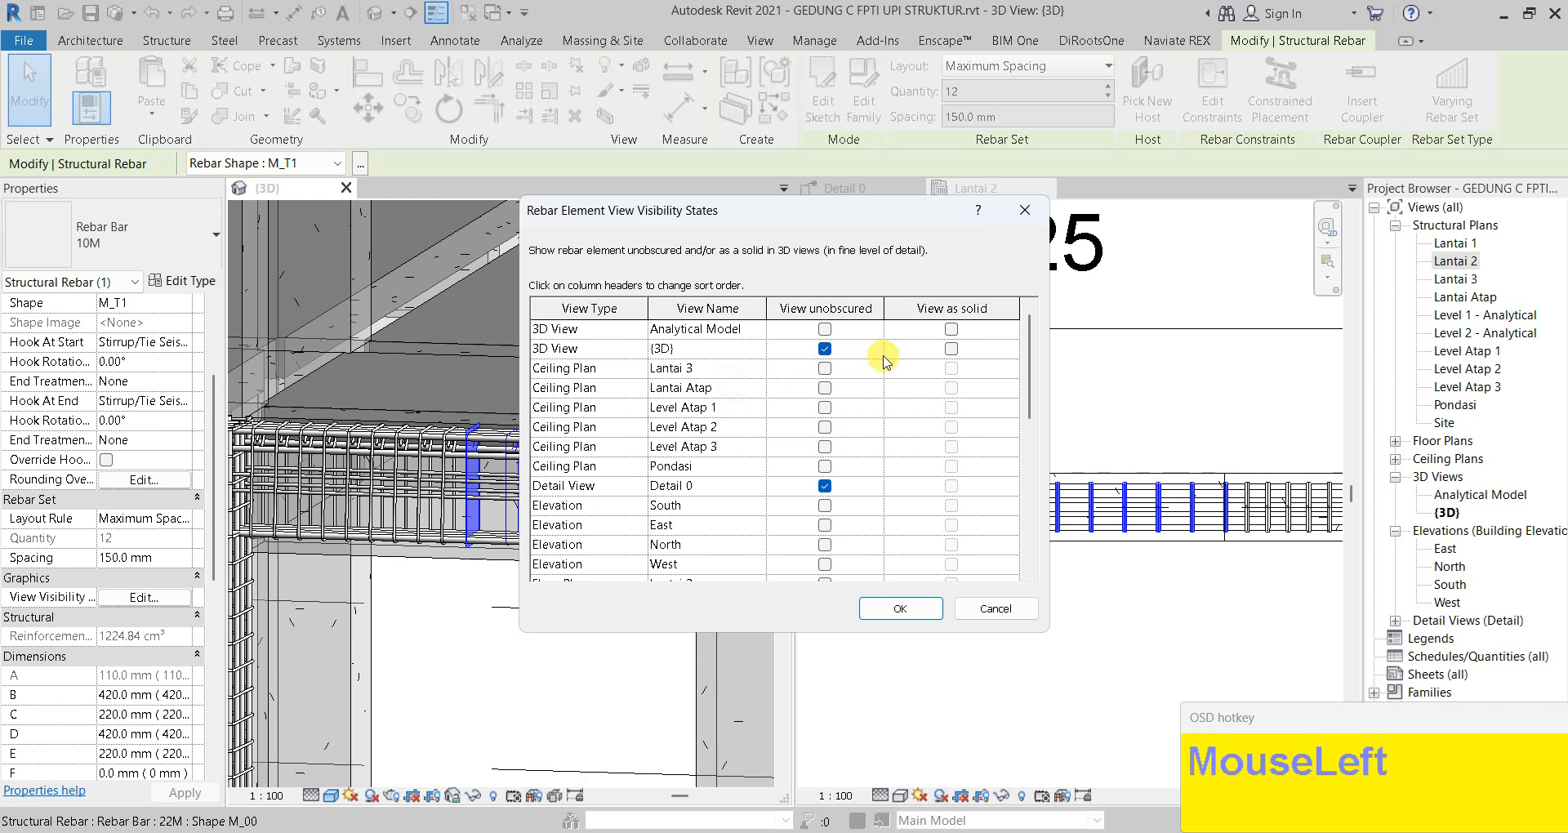
click(925, 607)
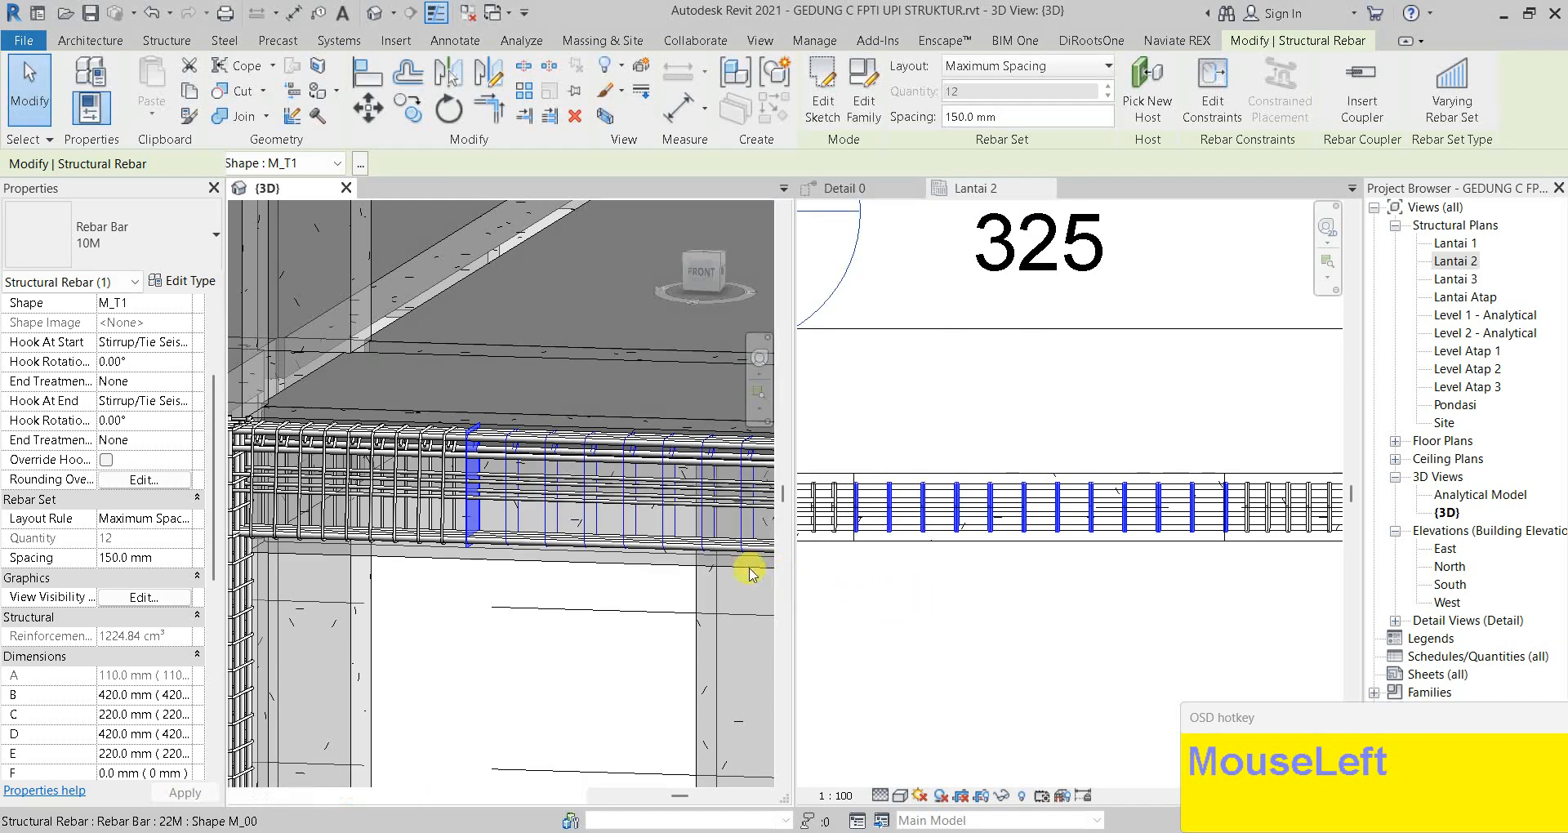
key(Escape)
key(Escape)
Set the 100 mm-spaced stirrup sets to show unobscured and as solid in 3D
middle_drag(637, 567, 385, 560)
scroll(581, 493, up, 4)
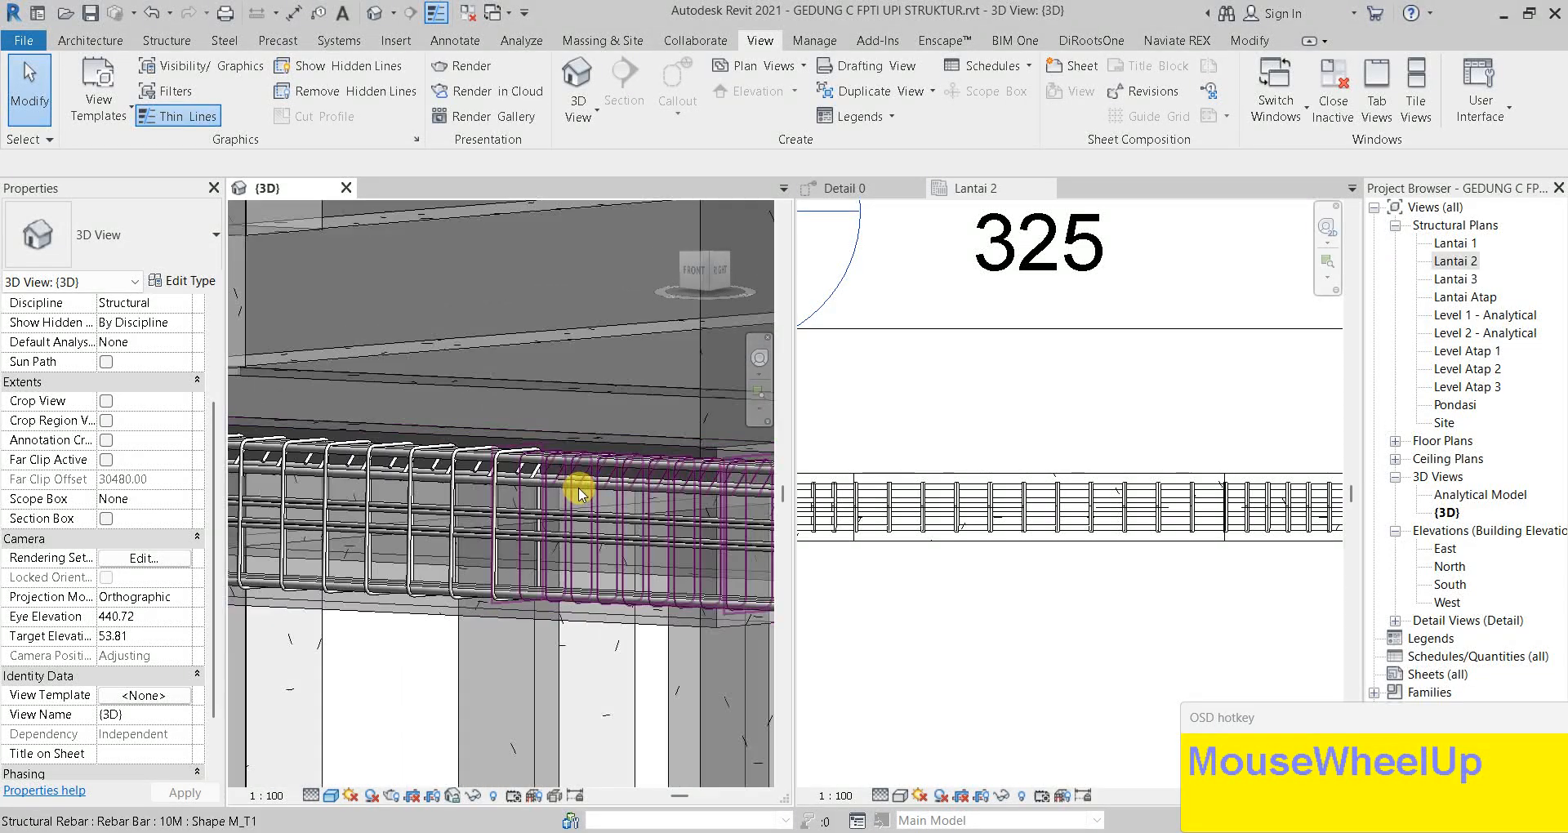
click(581, 494)
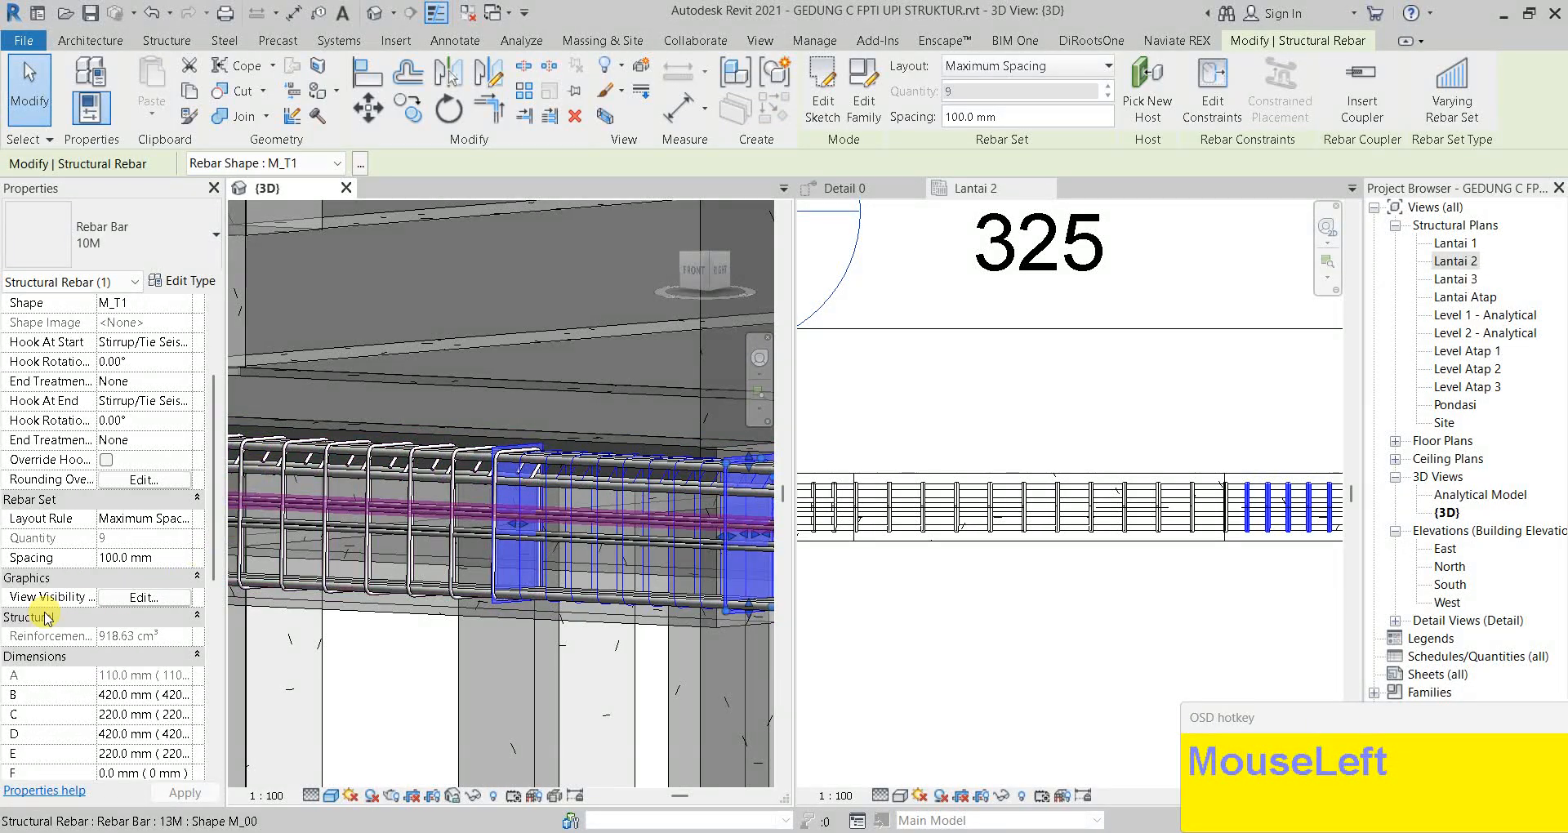
click(144, 596)
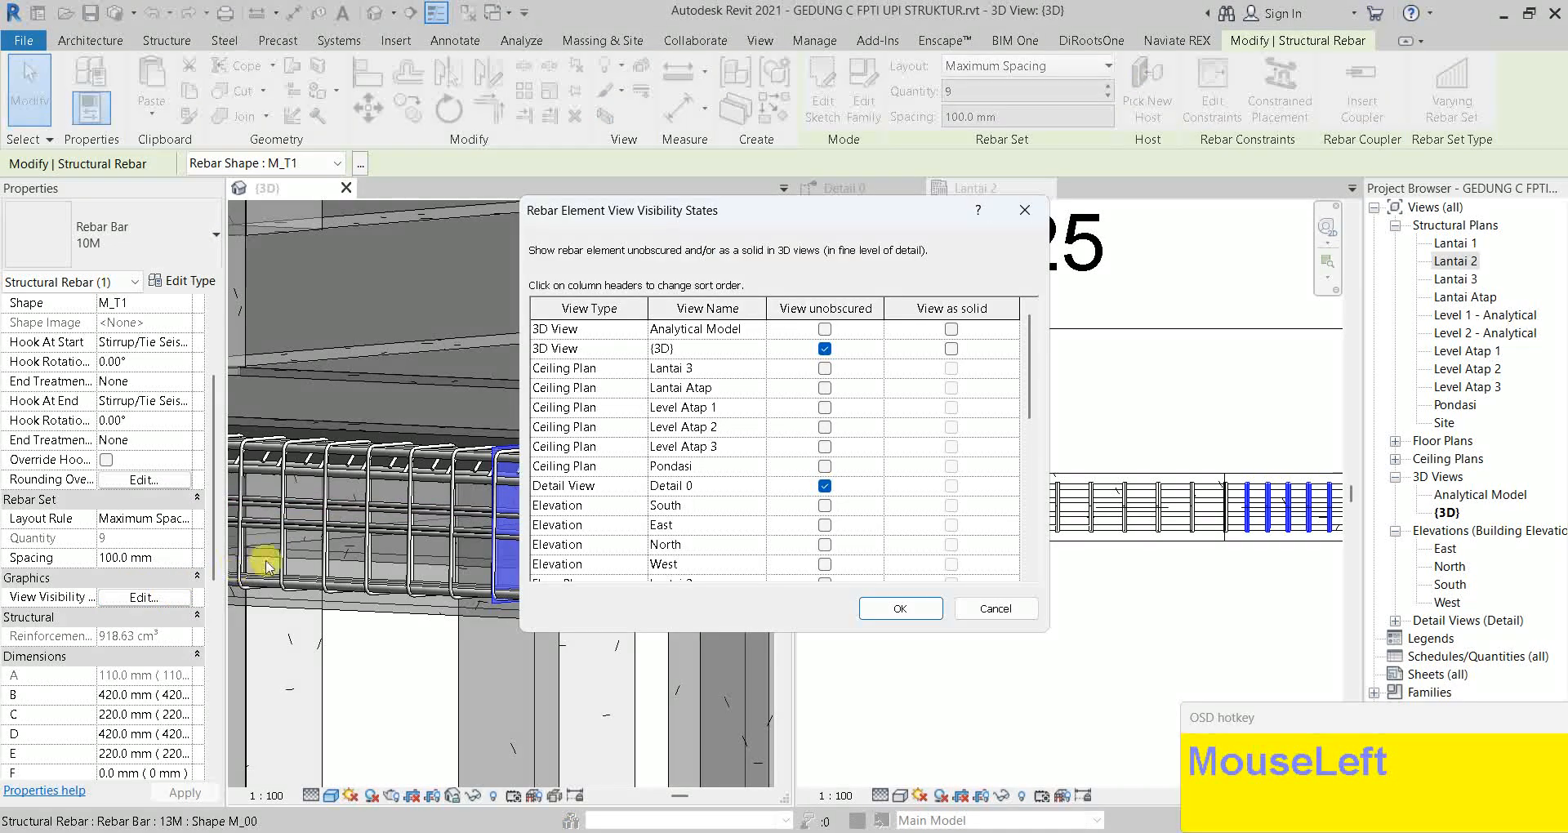
click(952, 349)
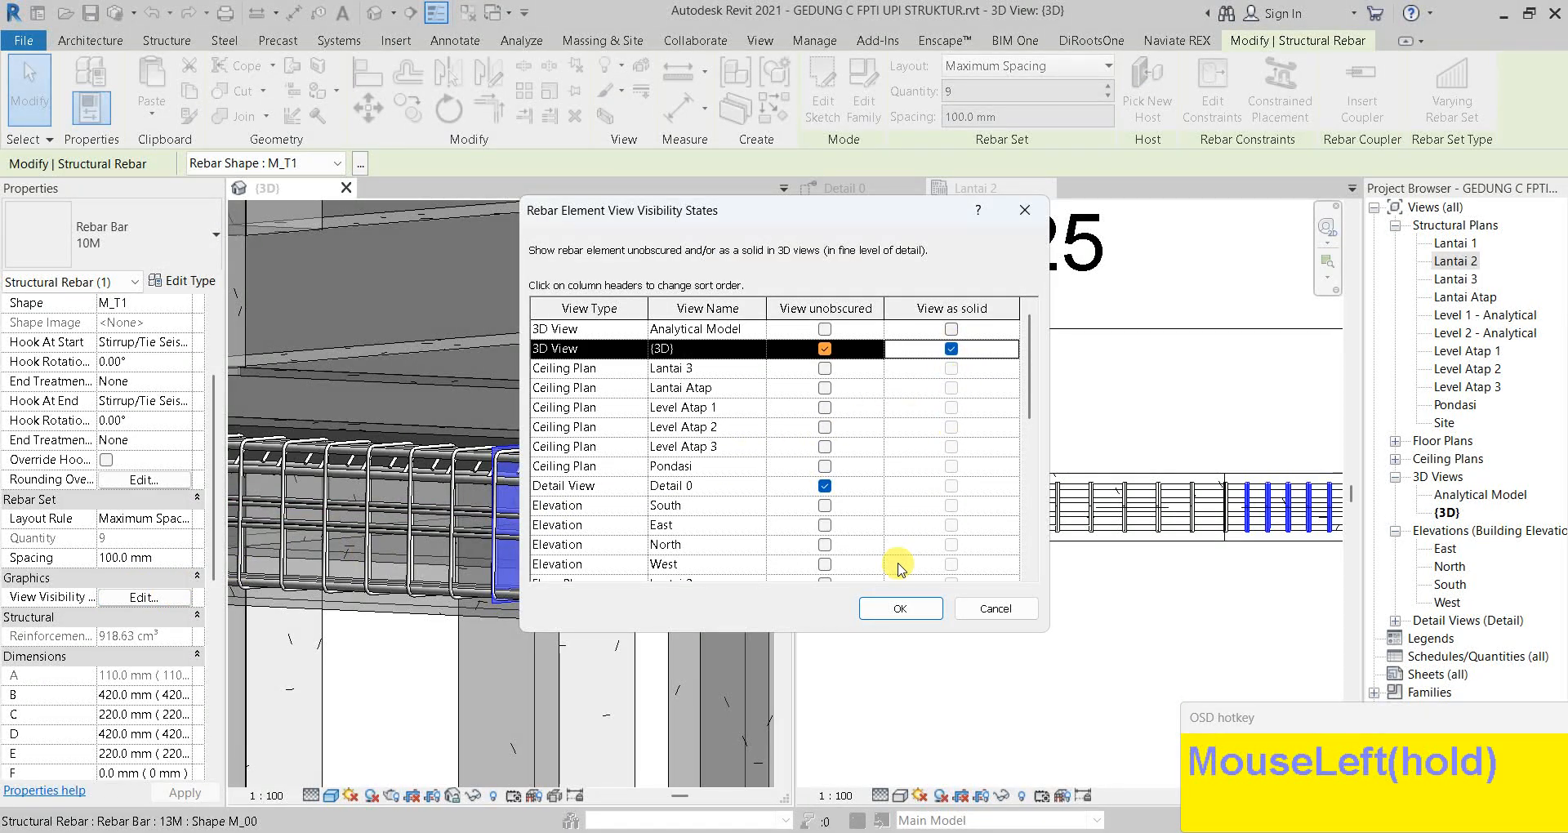
click(900, 609)
key(Escape)
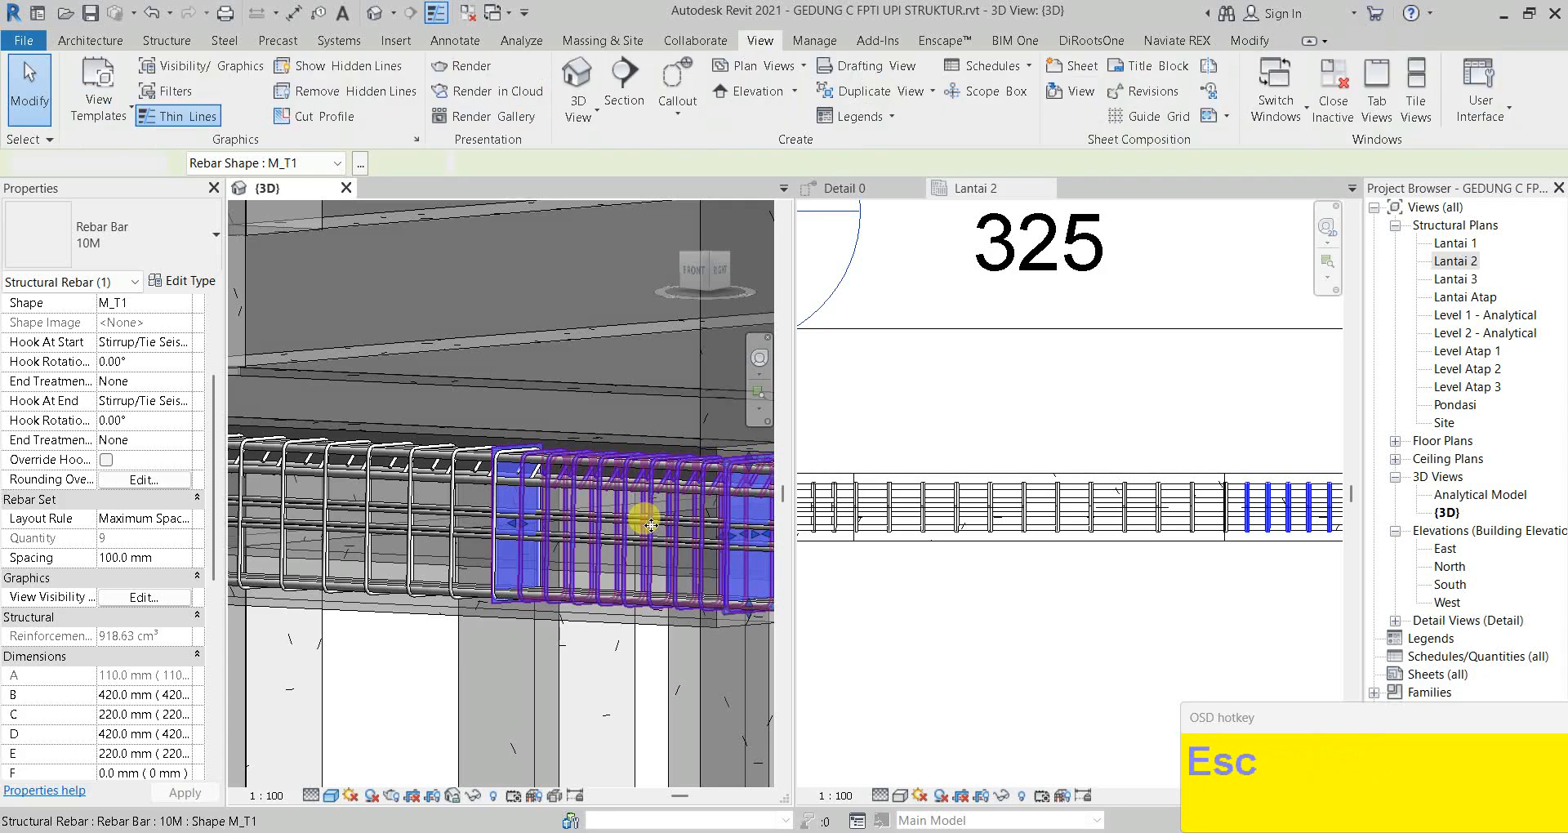
scroll(616, 521, down, 1)
shift+middle_drag(634, 518, 581, 518)
key(Escape)
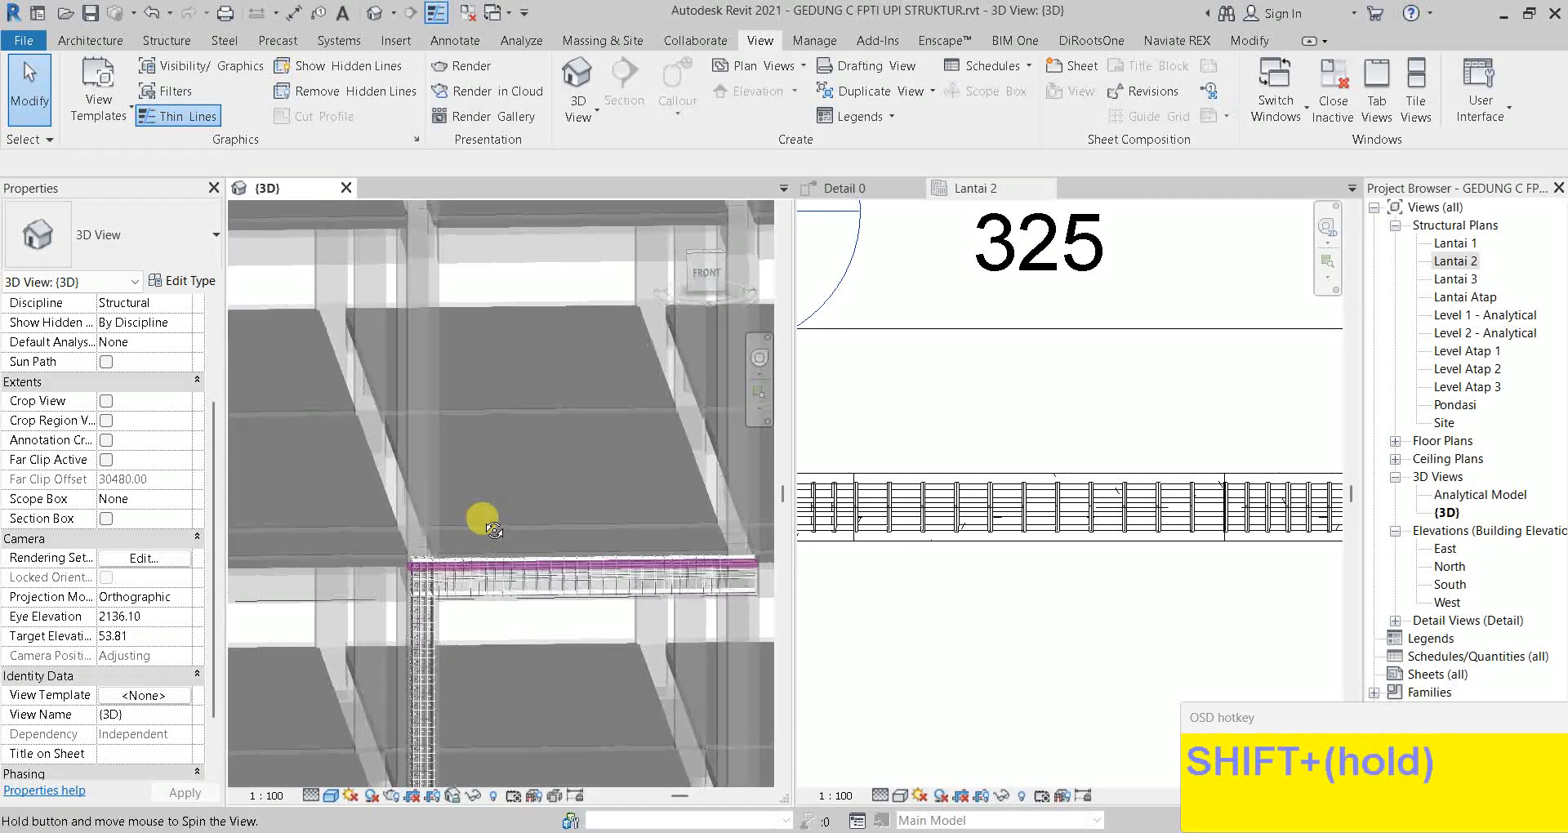
scroll(455, 532, down, 2)
shift+middle_drag(456, 532, 447, 500)
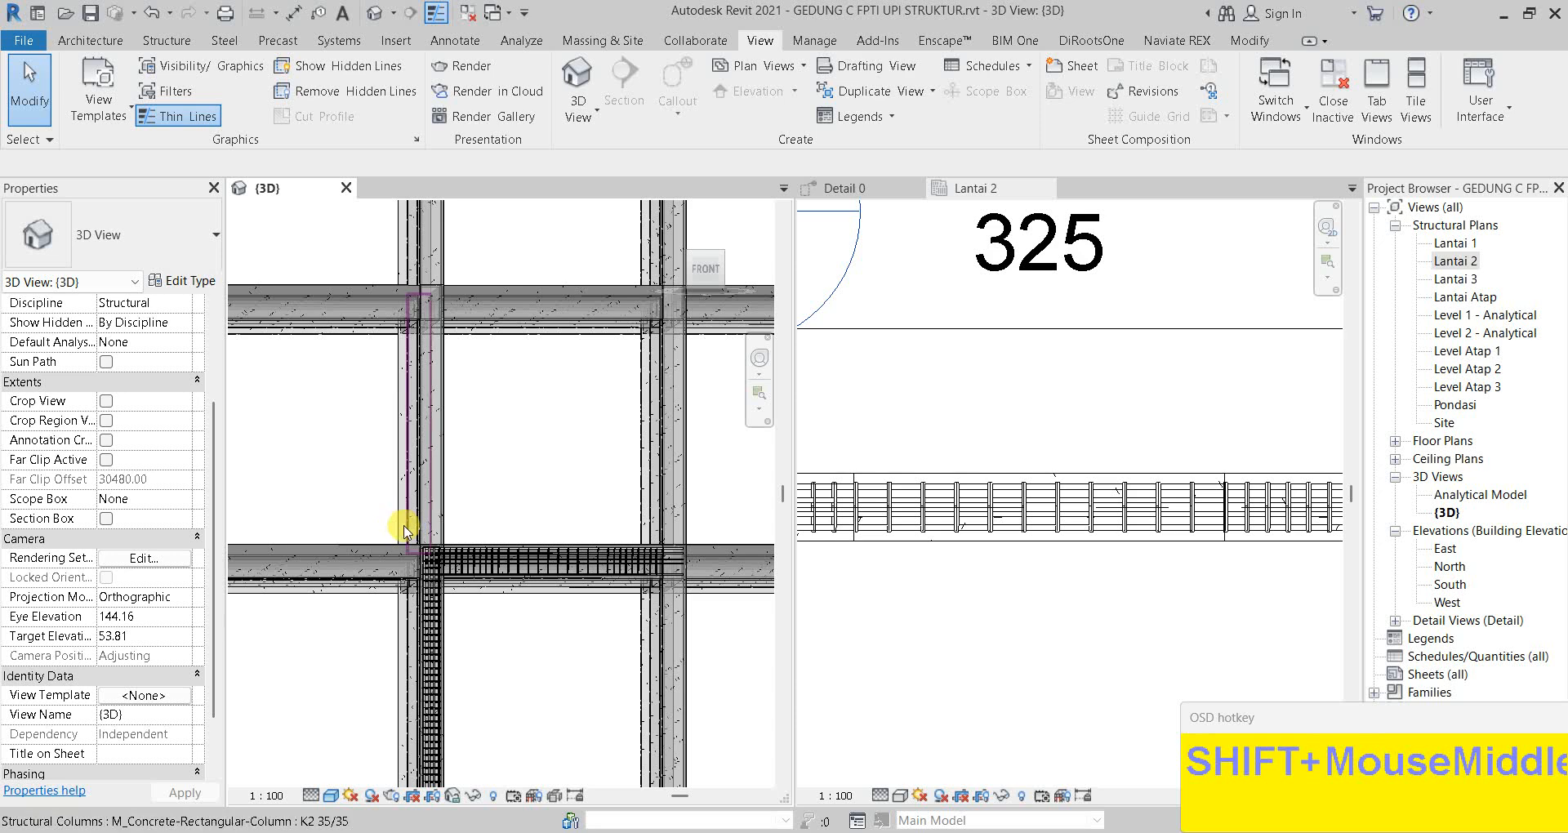
drag(485, 572, 710, 594)
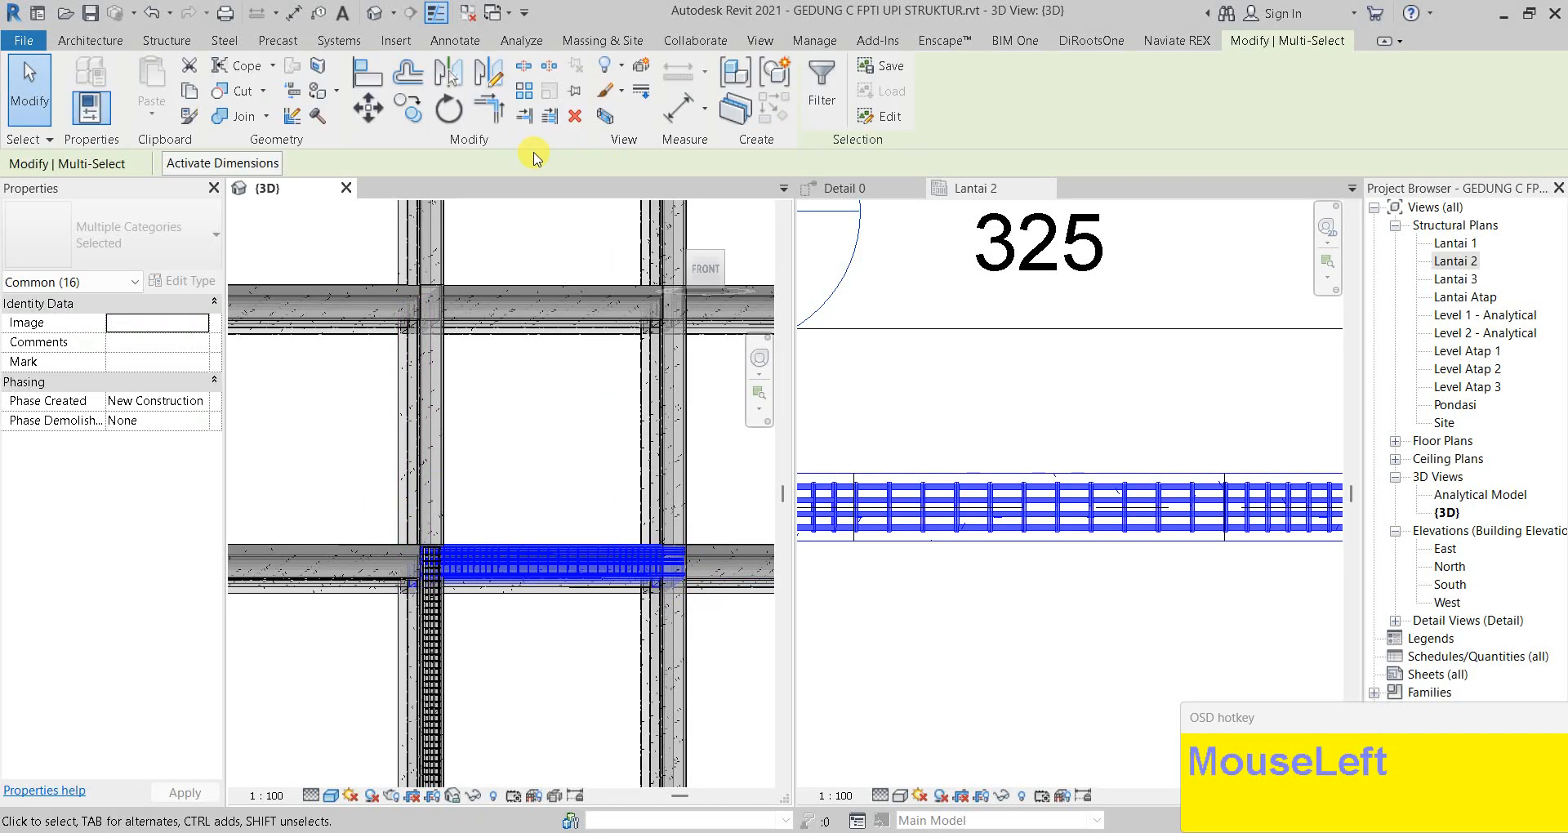
click(821, 98)
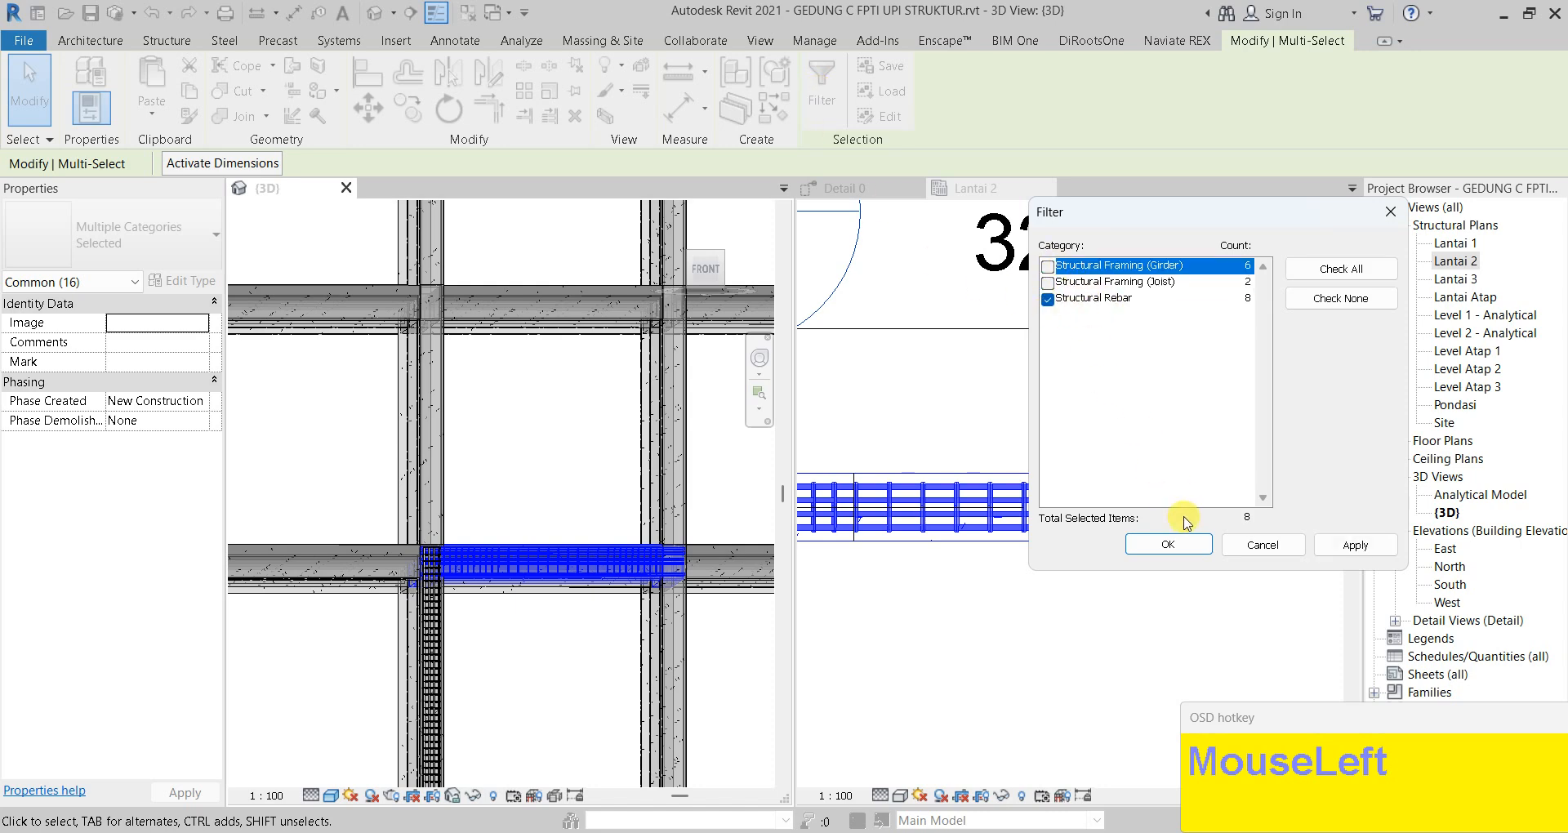
click(1186, 542)
shift+middle_drag(507, 451, 515, 508)
scroll(606, 565, down, 2)
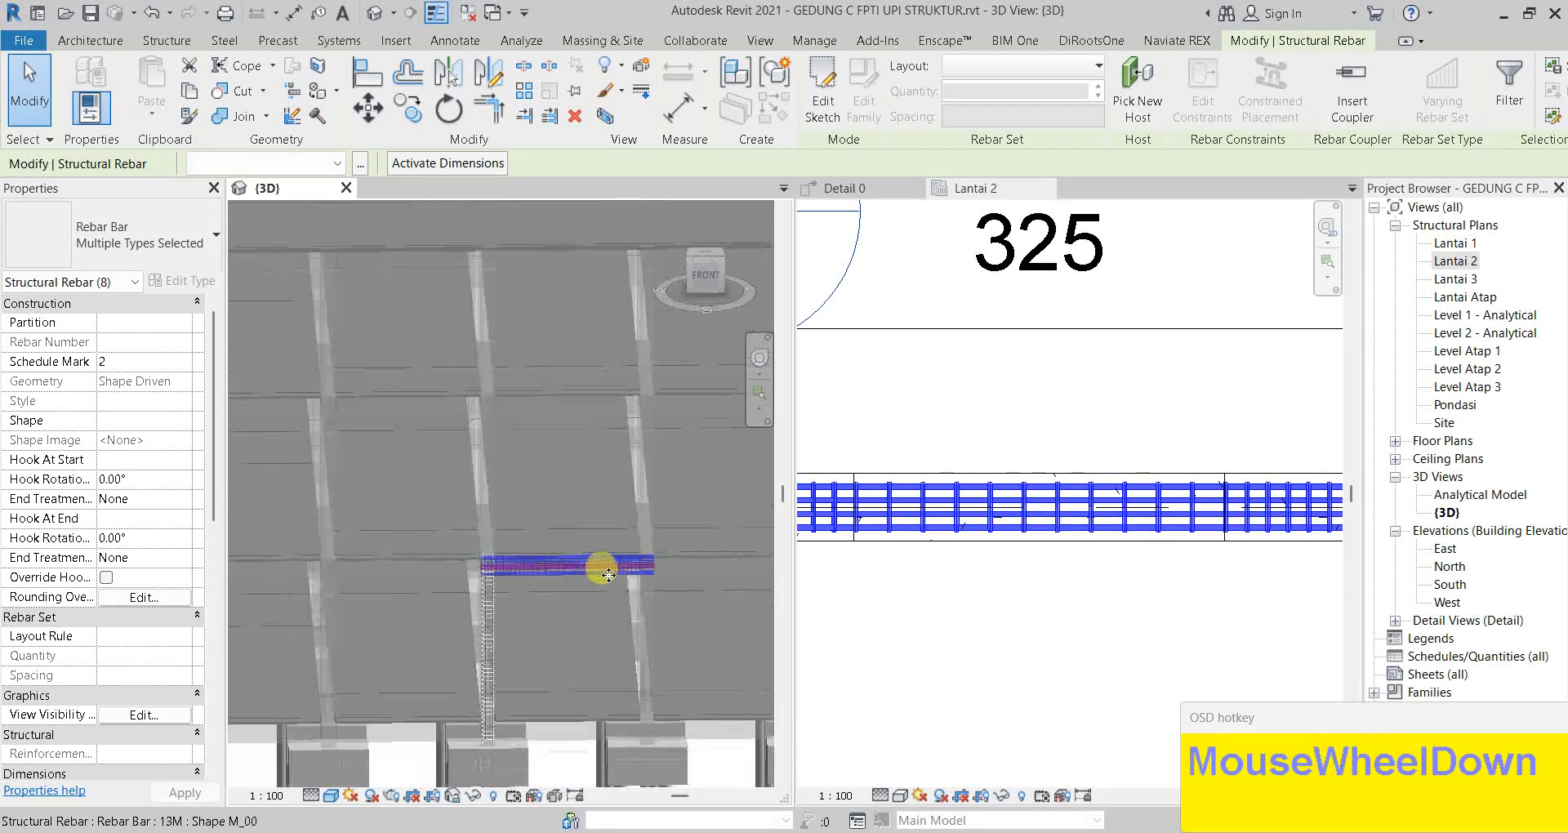
middle_drag(679, 582, 619, 570)
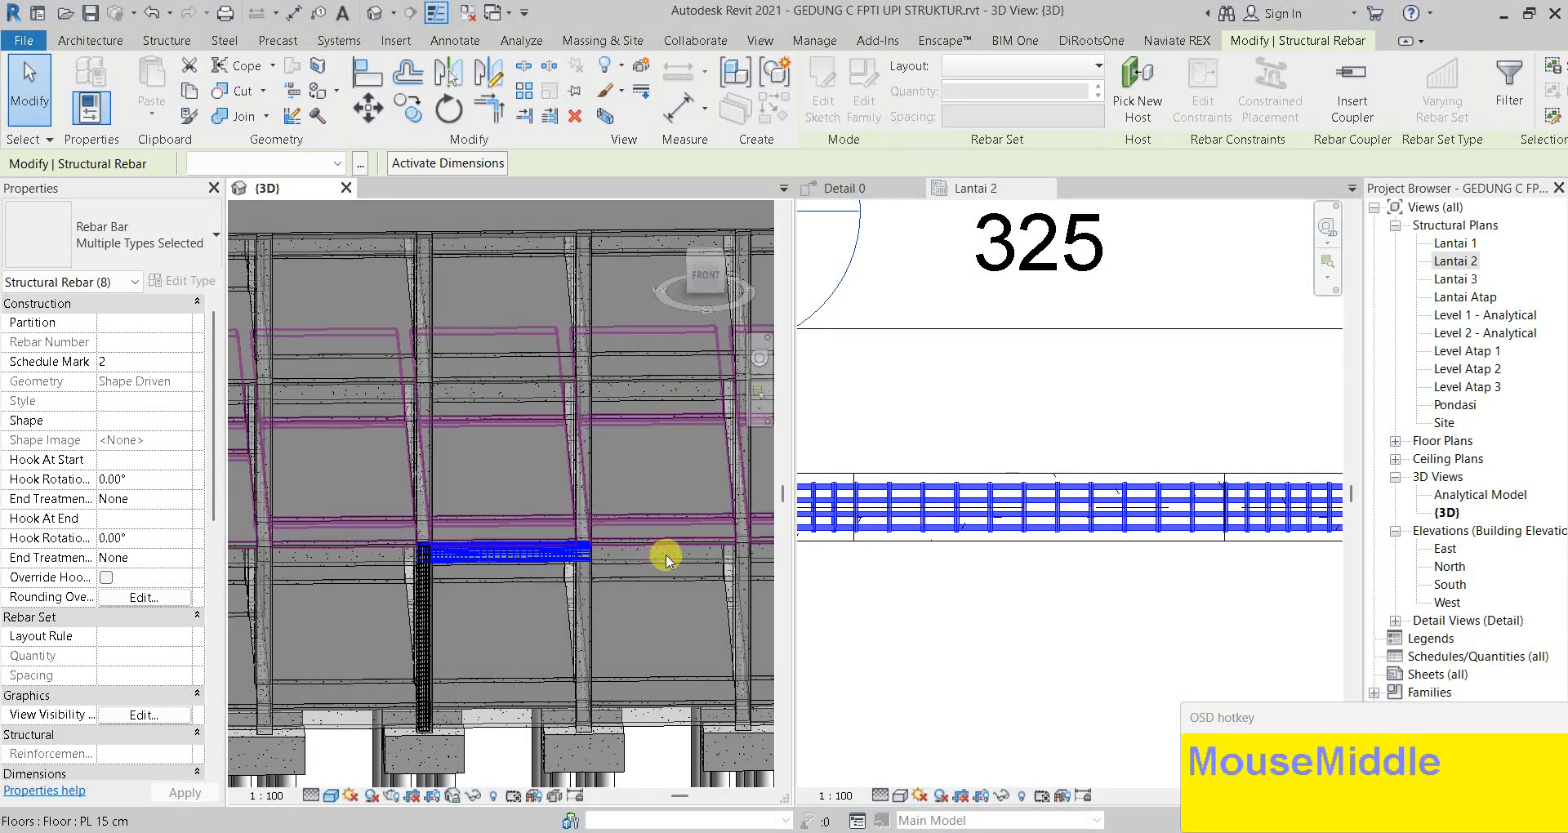
middle_drag(429, 516, 654, 409)
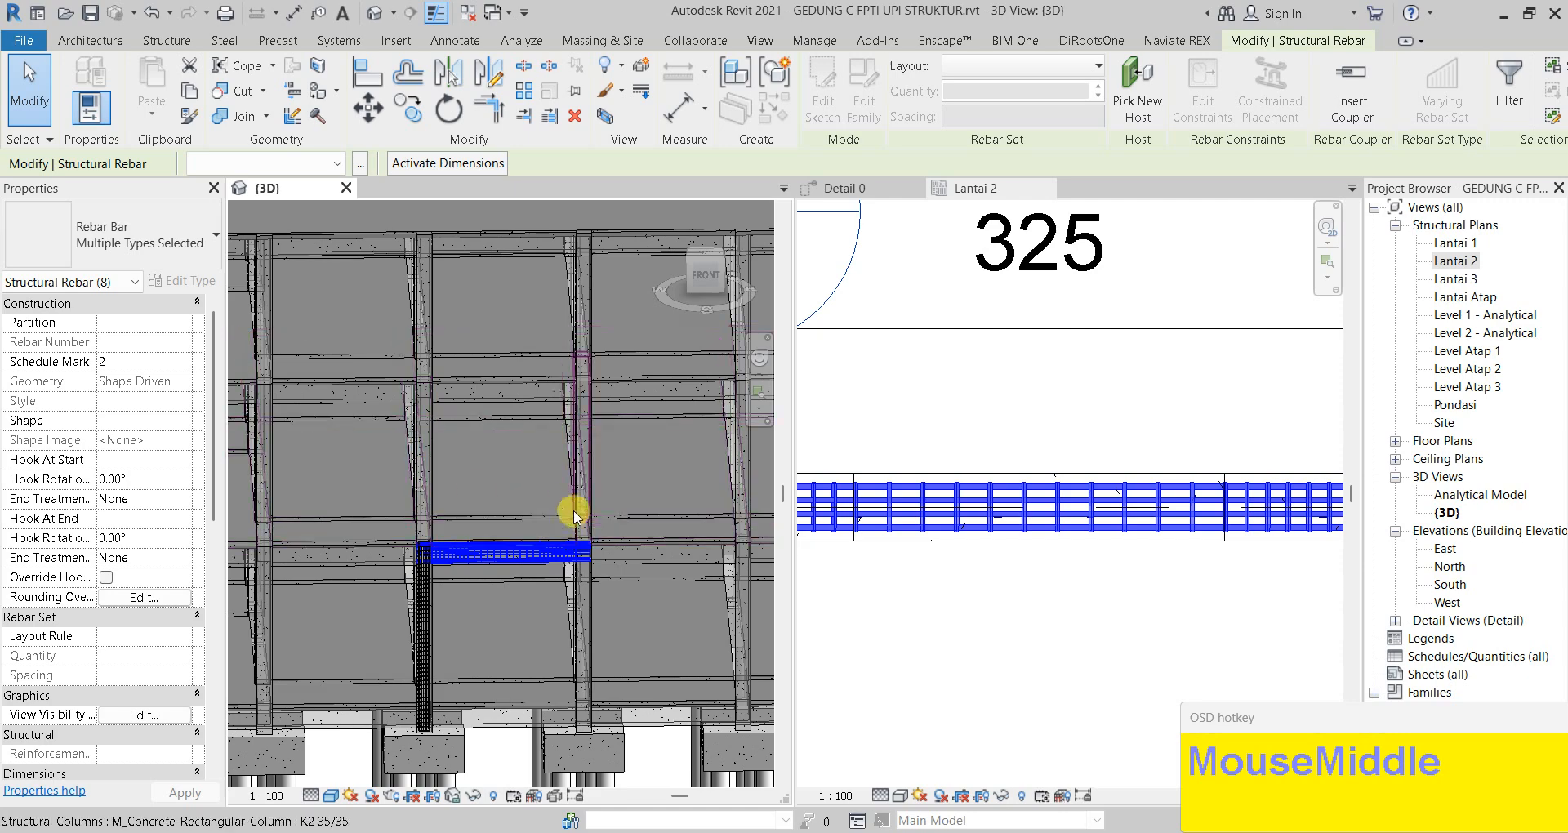
scroll(561, 560, down, 2)
key(Escape)
shift+middle_drag(629, 575, 539, 531)
scroll(531, 560, up, 3)
scroll(630, 501, down, 2)
mouse_move(630, 500)
shift+middle_down()
mouse_move(605, 518)
mouse_move(602, 497)
shift+middle_up()
scroll(602, 498, down, 2)
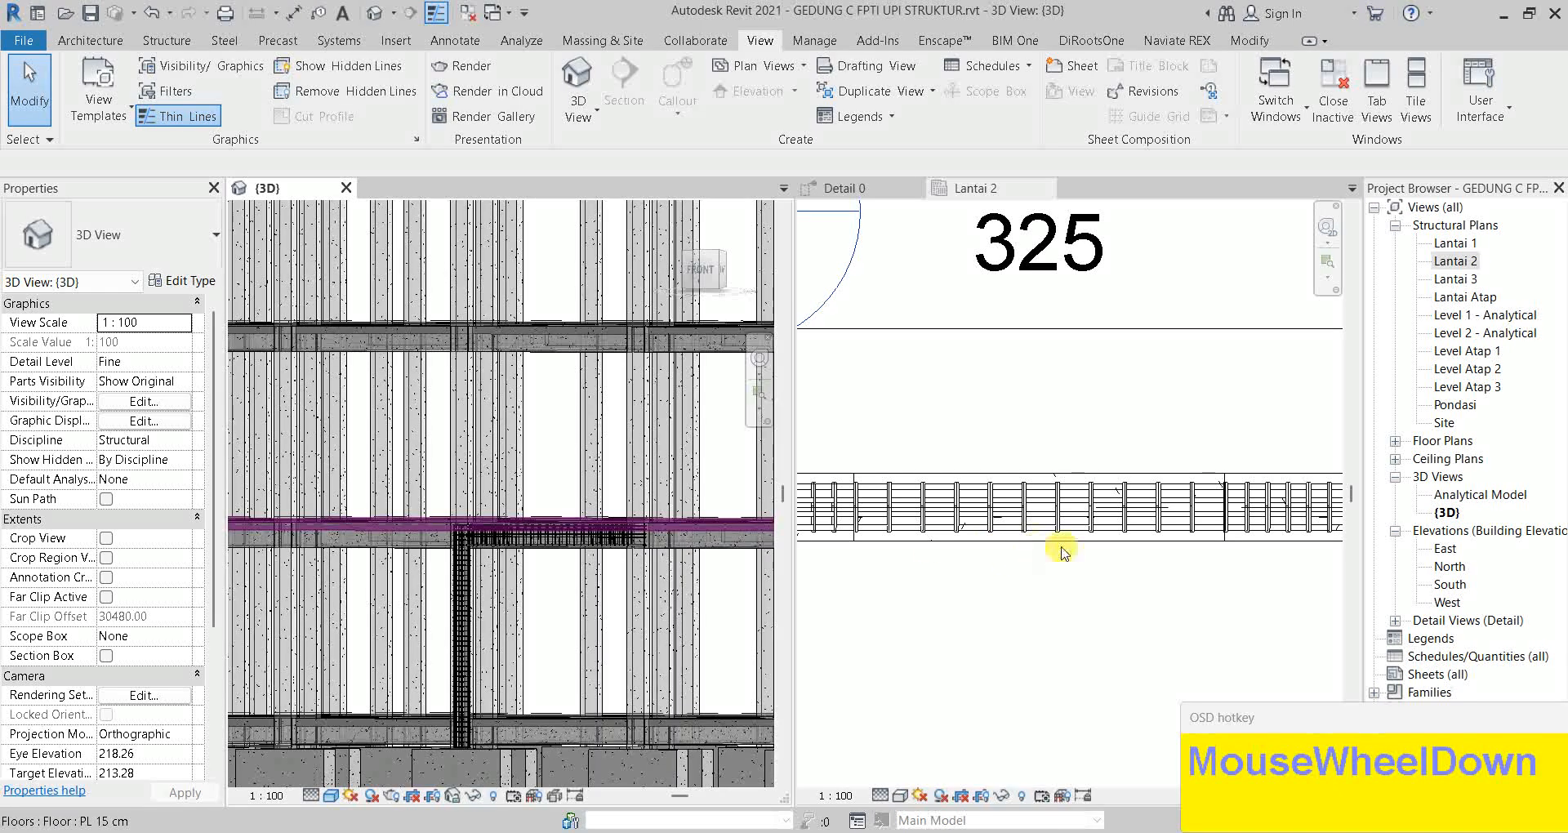
In the Lantai 2 plan, delete the two stray lines crossing the beam rebar
scroll(1054, 541, down, 2)
middle_click(1040, 532)
scroll(830, 554, up, 2)
middle_drag(829, 554, 949, 585)
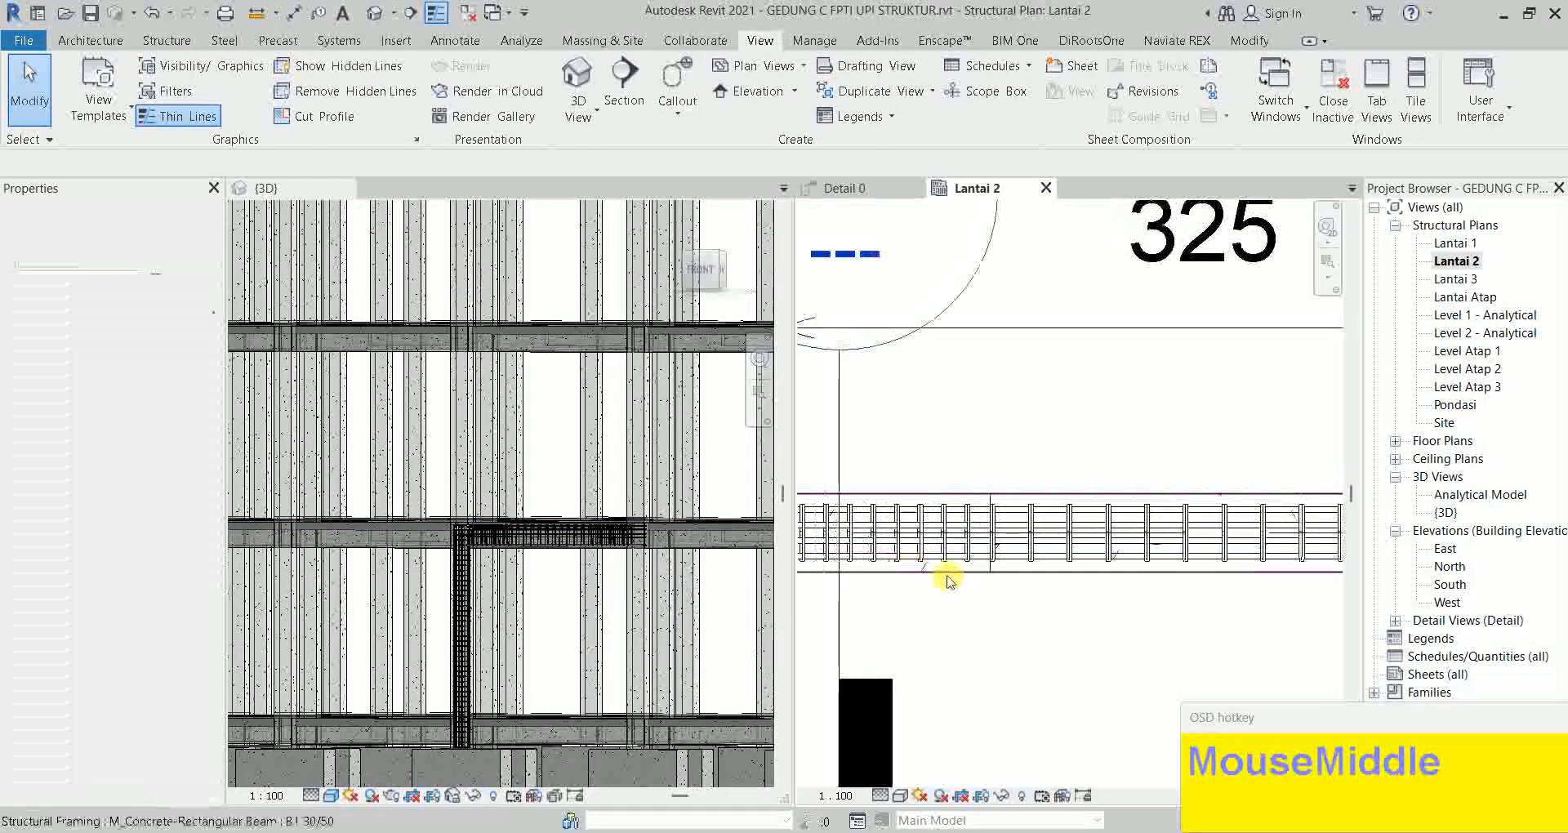
scroll(1003, 570, up, 2)
click(1022, 569)
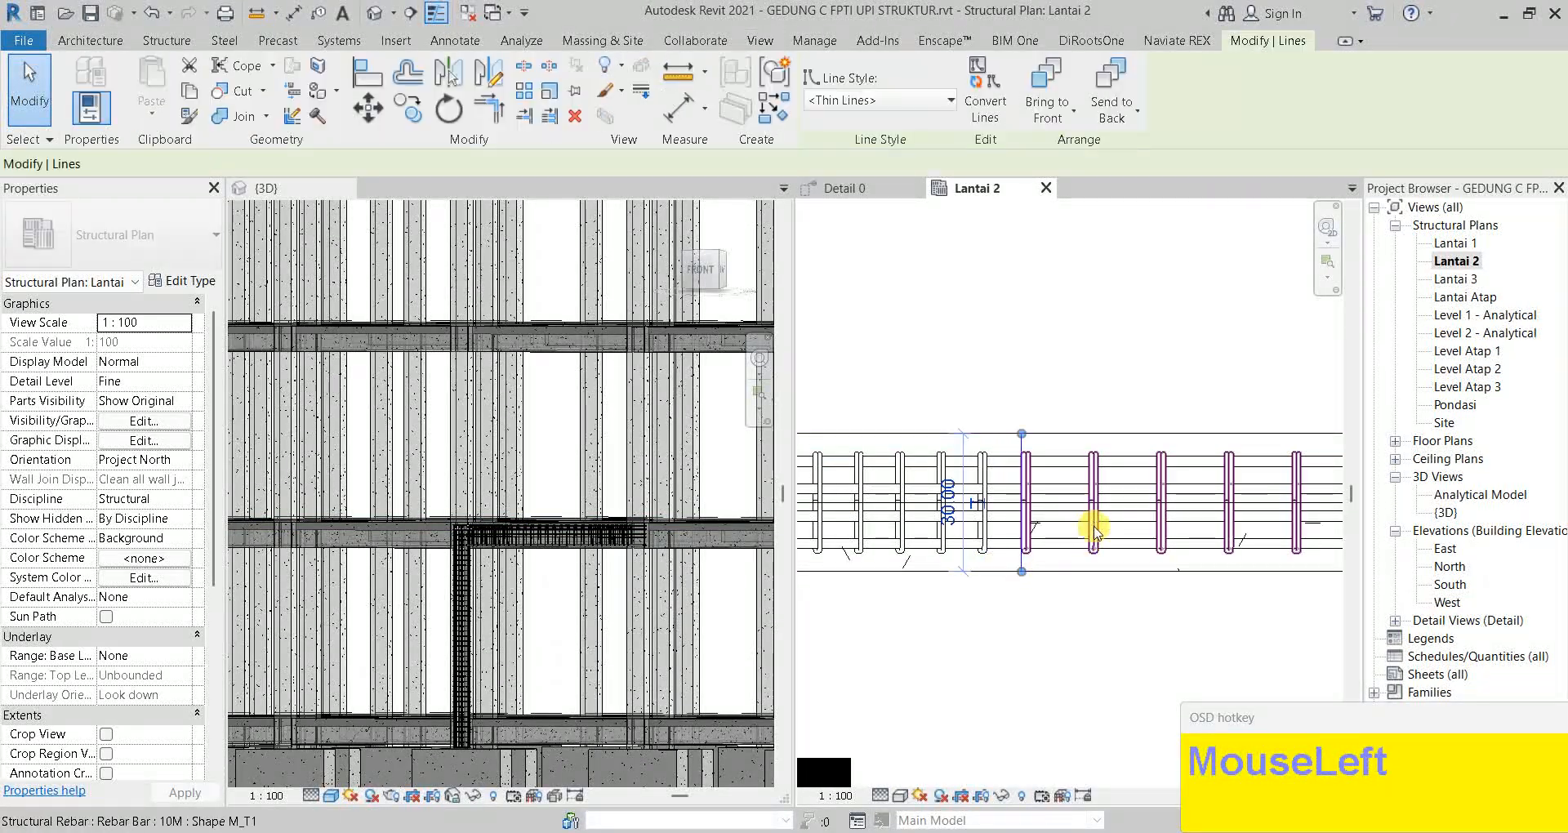
key(Delete)
scroll(1161, 604, down, 2)
middle_drag(1162, 605, 991, 553)
scroll(1160, 543, up, 3)
click(1178, 570)
key(Delete)
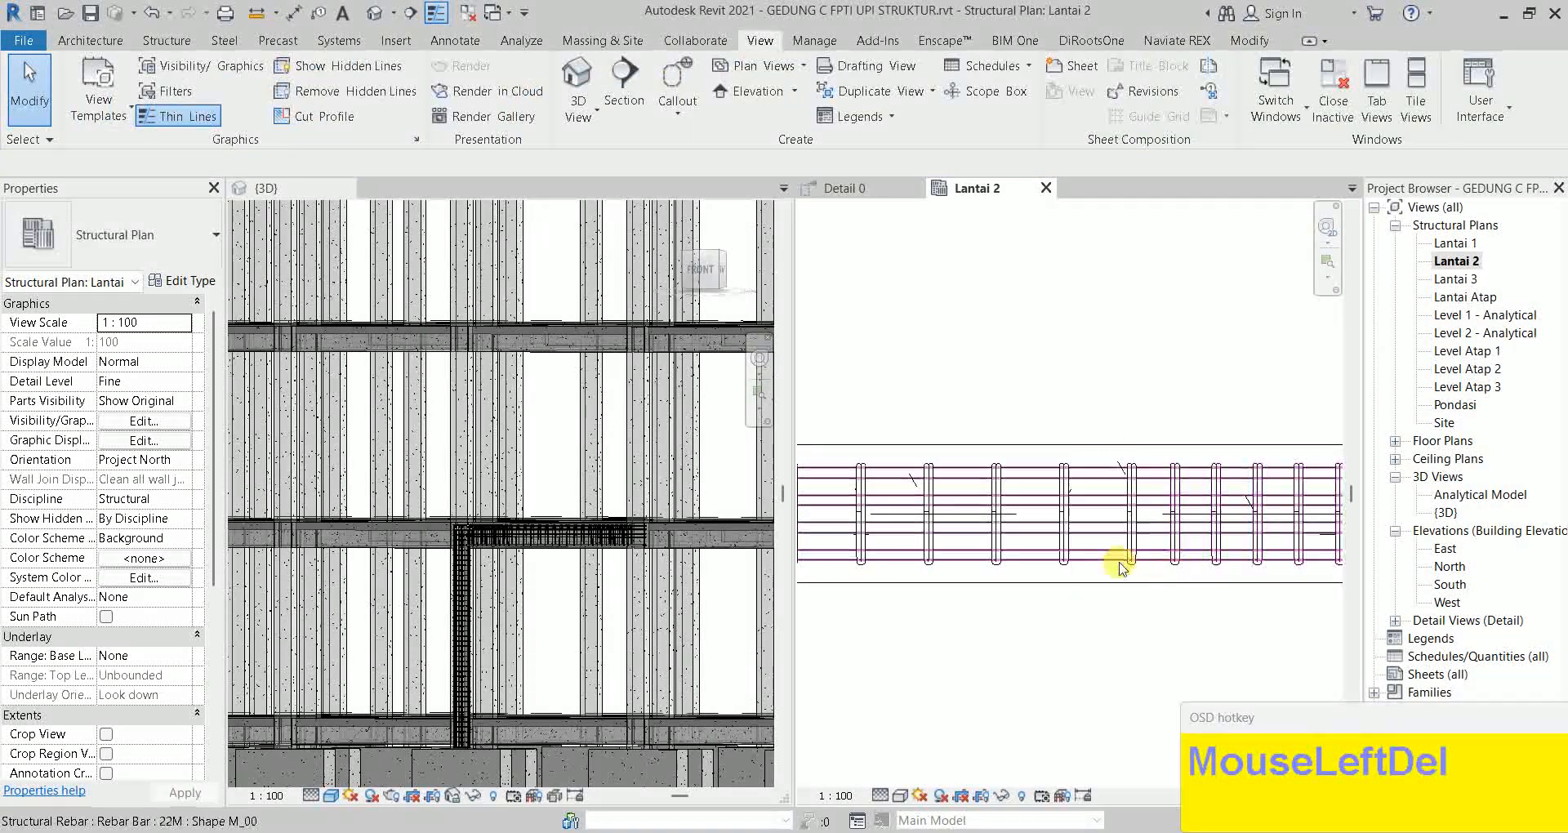
scroll(602, 493, down, 4)
Return to the 3D view and orbit in close on the beam's rebar cage
middle_click(592, 556)
shift+middle_drag(518, 553, 560, 624)
scroll(511, 533, up, 3)
shift+middle_drag(510, 532, 542, 570)
scroll(623, 543, up, 3)
shift+middle_drag(623, 542, 654, 536)
scroll(623, 441, up, 6)
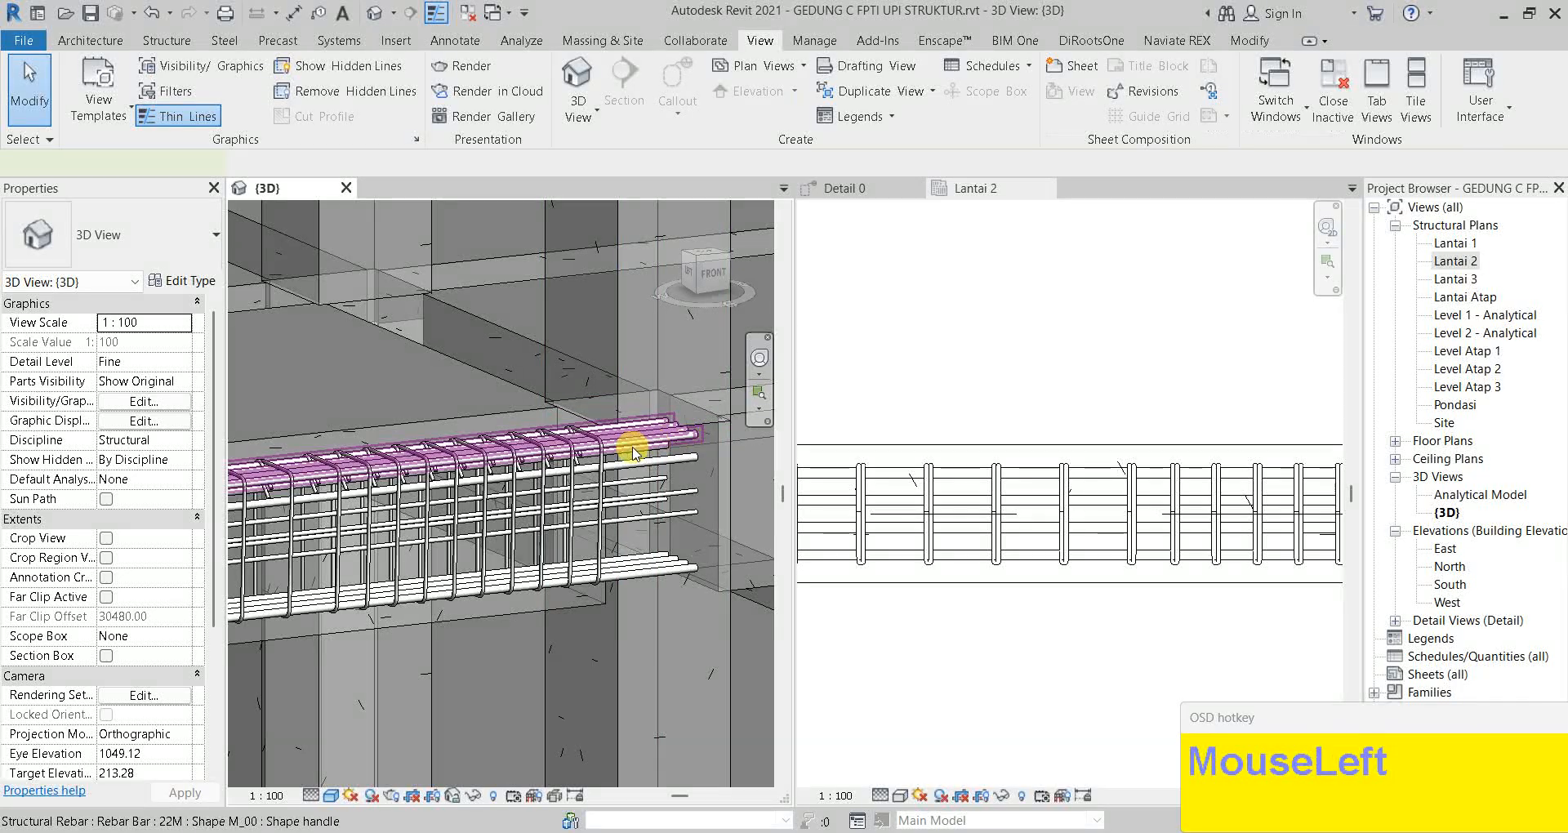
click(655, 451)
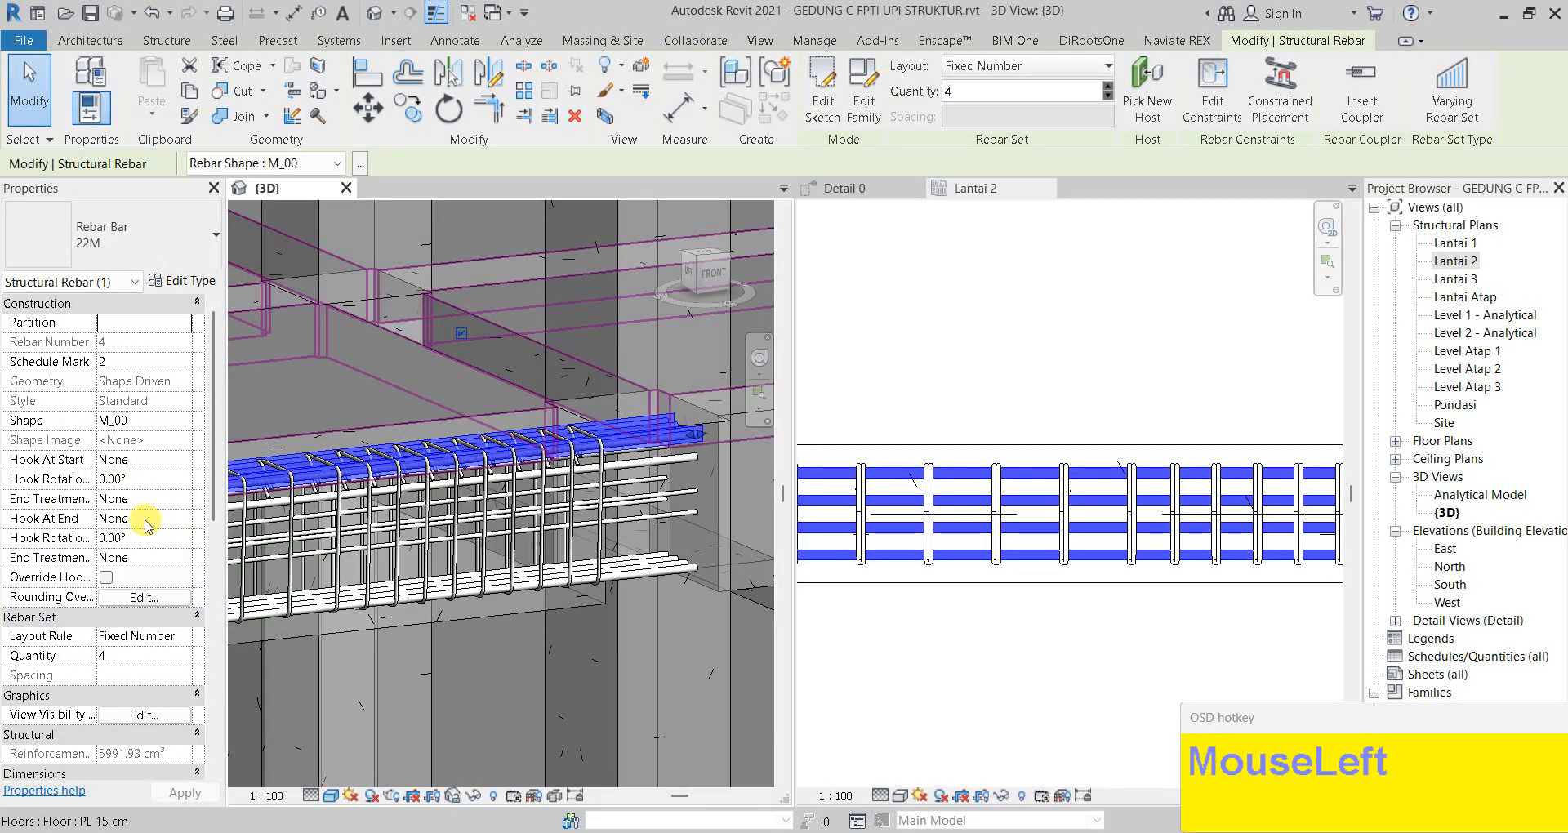
click(187, 523)
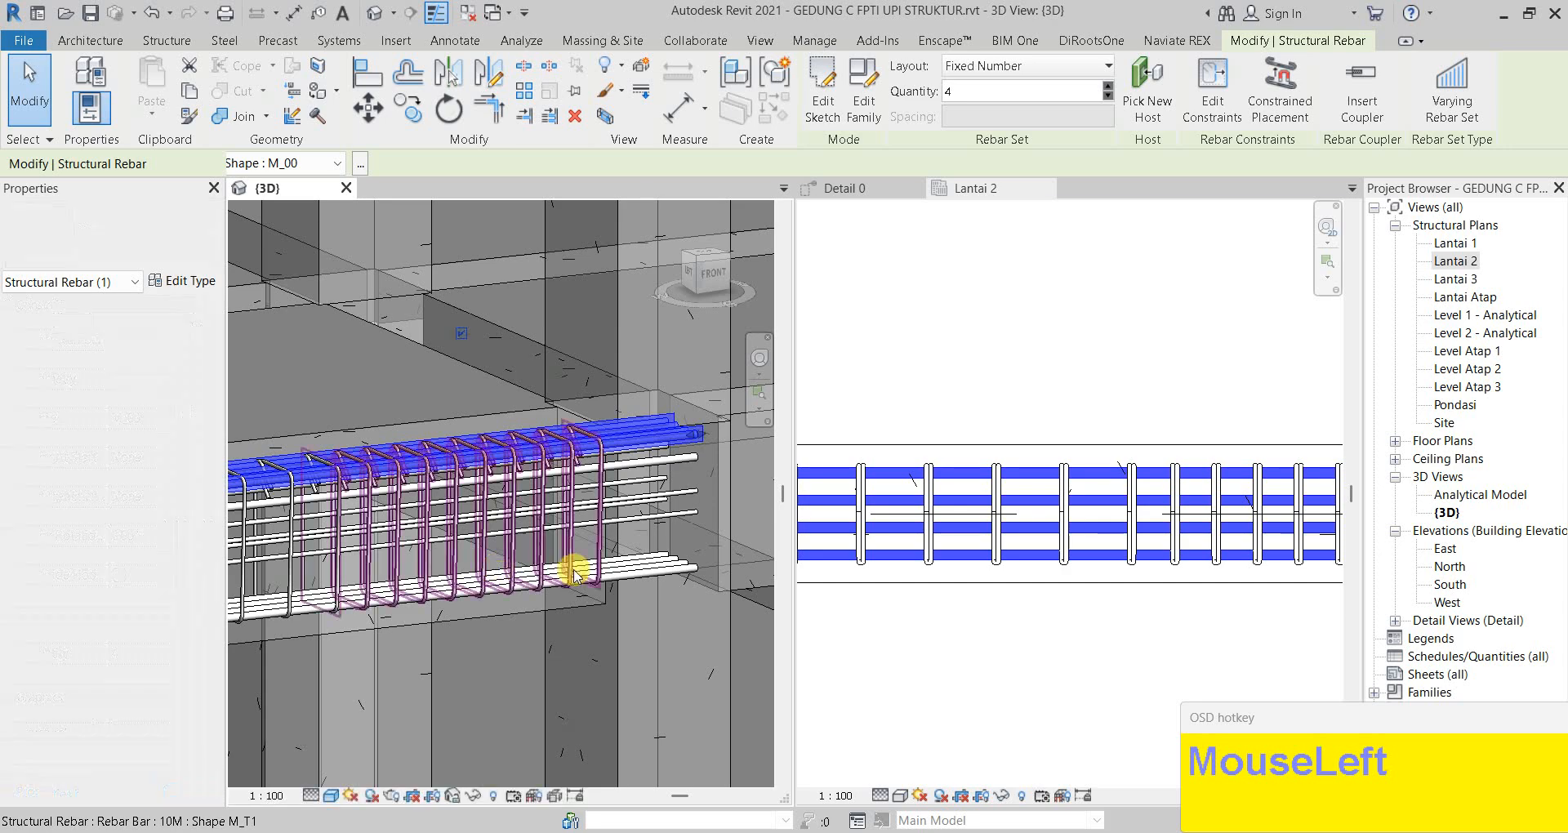
scroll(574, 574, down, 4)
middle_drag(580, 560, 674, 553)
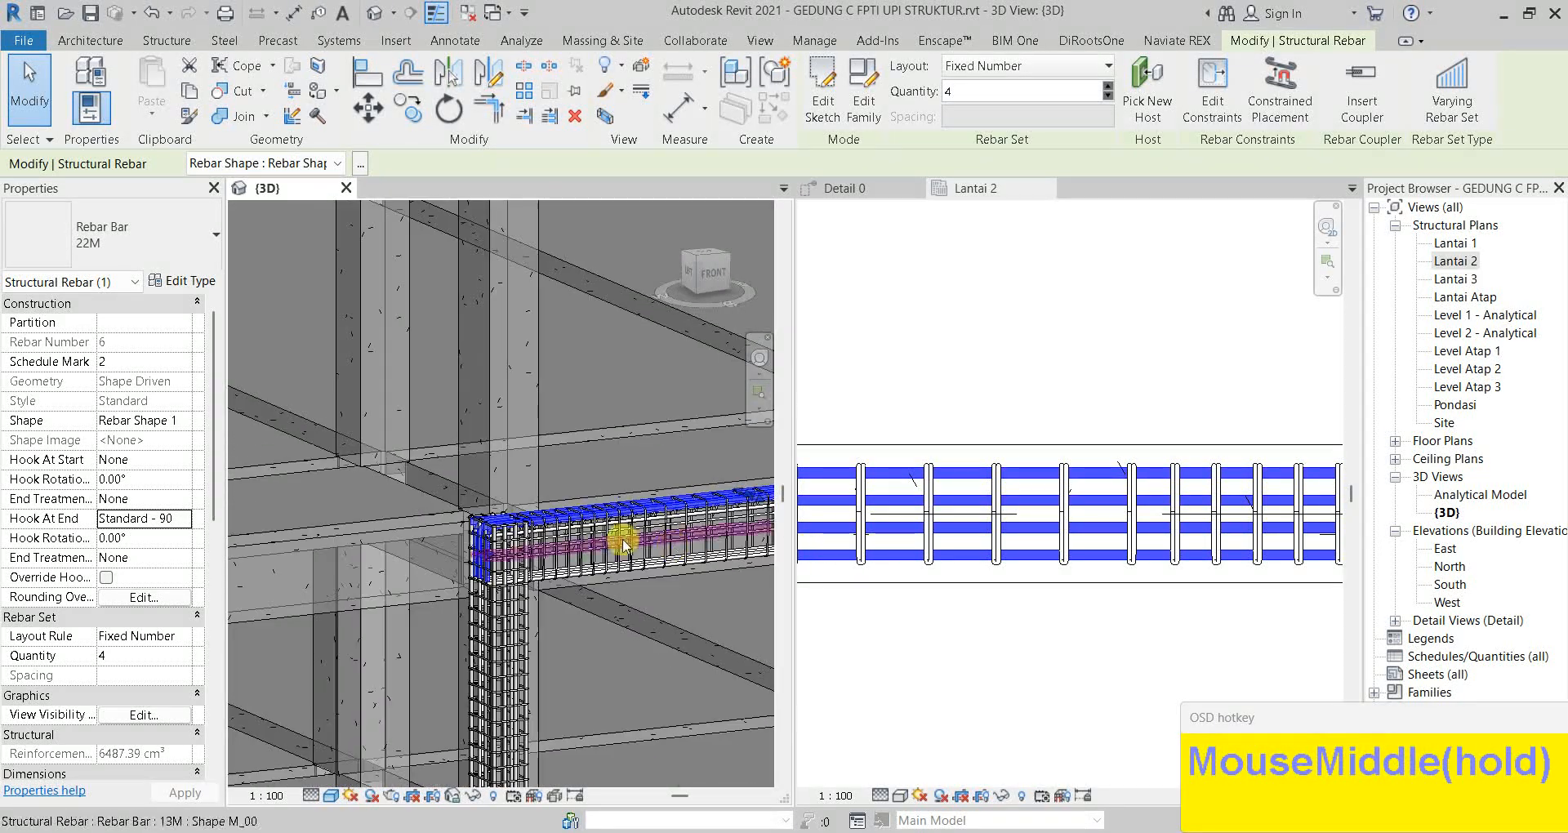
scroll(482, 533, up, 3)
shift+middle_drag(472, 528, 522, 498)
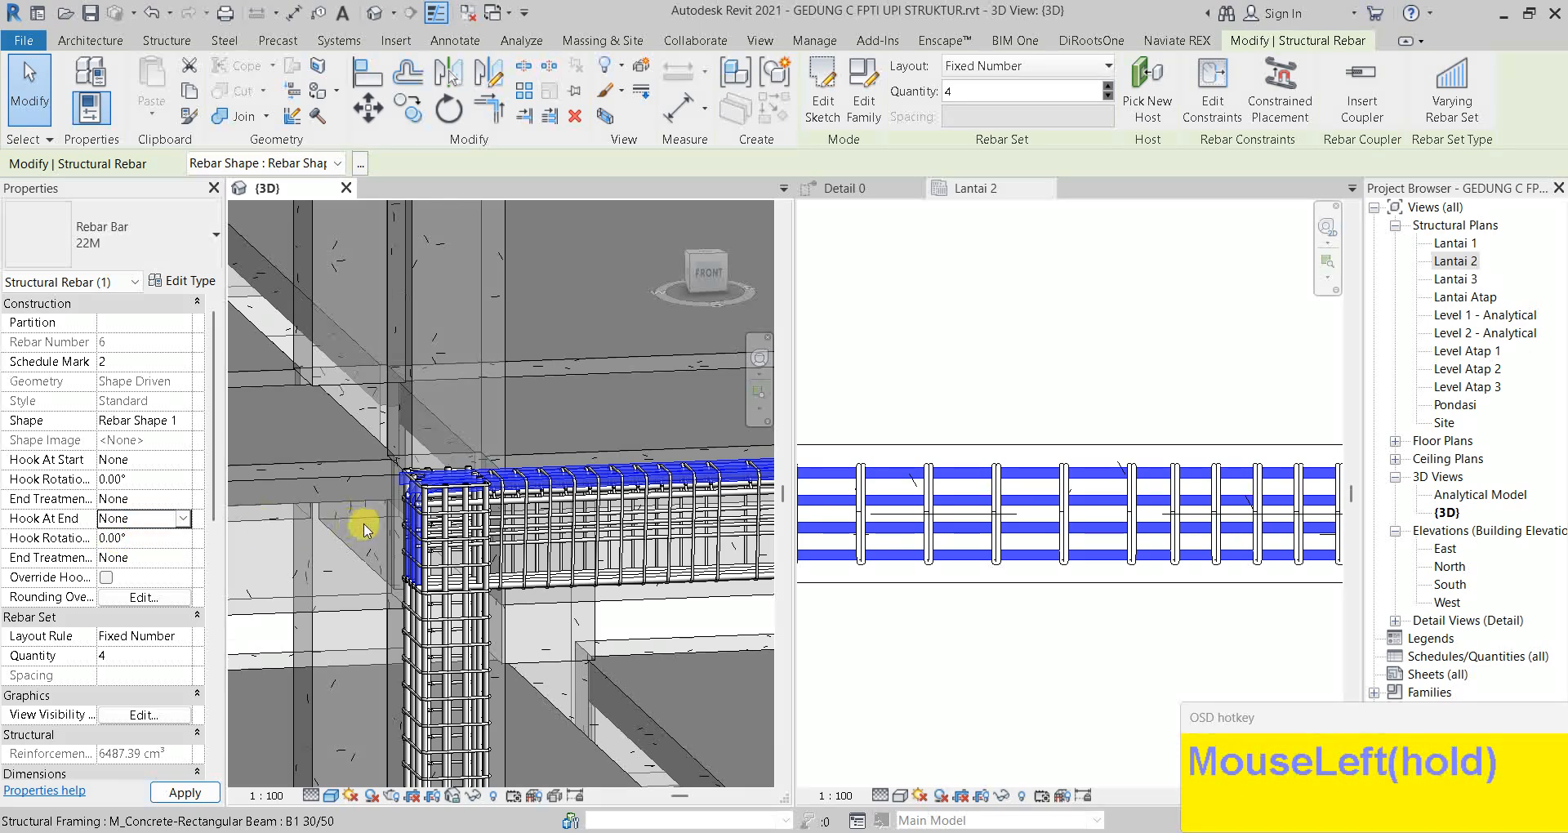
key(Escape)
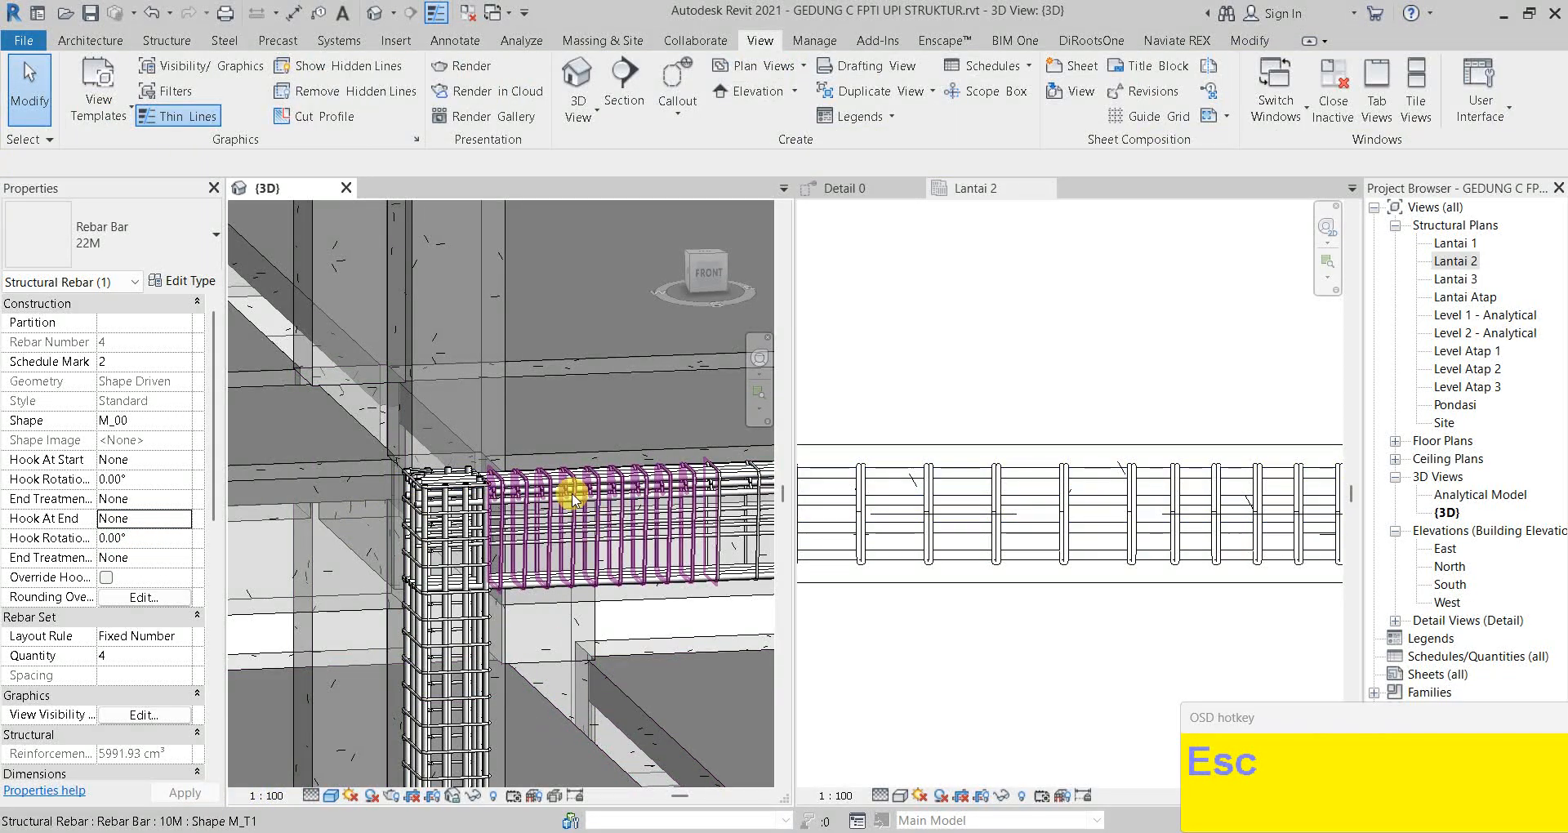
scroll(630, 641, down, 2)
middle_drag(630, 640, 527, 442)
scroll(572, 563, down, 3)
scroll(660, 592, up, 2)
scroll(541, 477, up, 1)
shift+scroll(526, 441, down, 1)
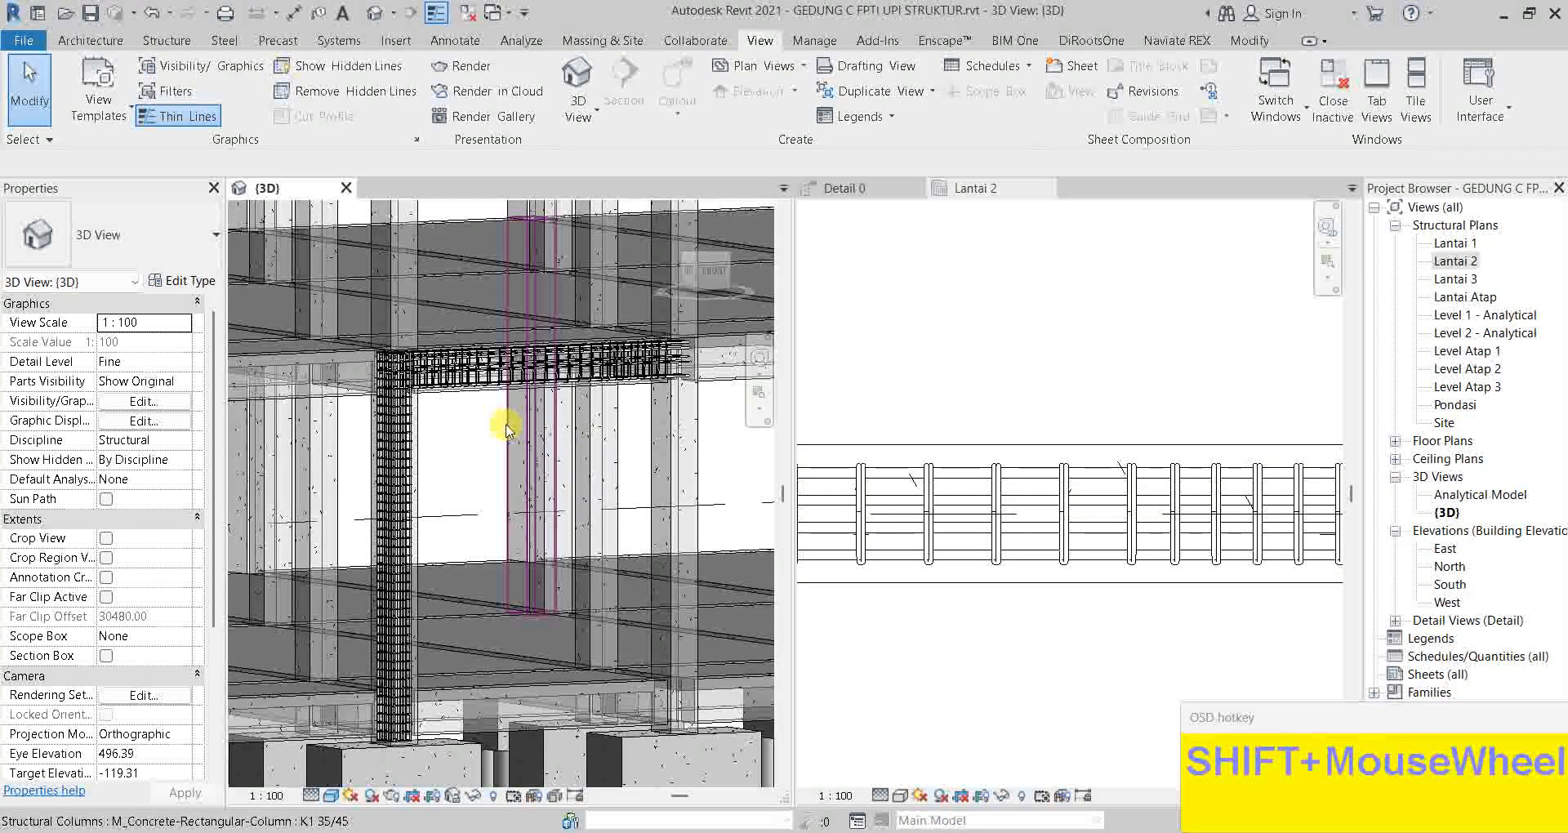
shift+middle_drag(472, 433, 486, 433)
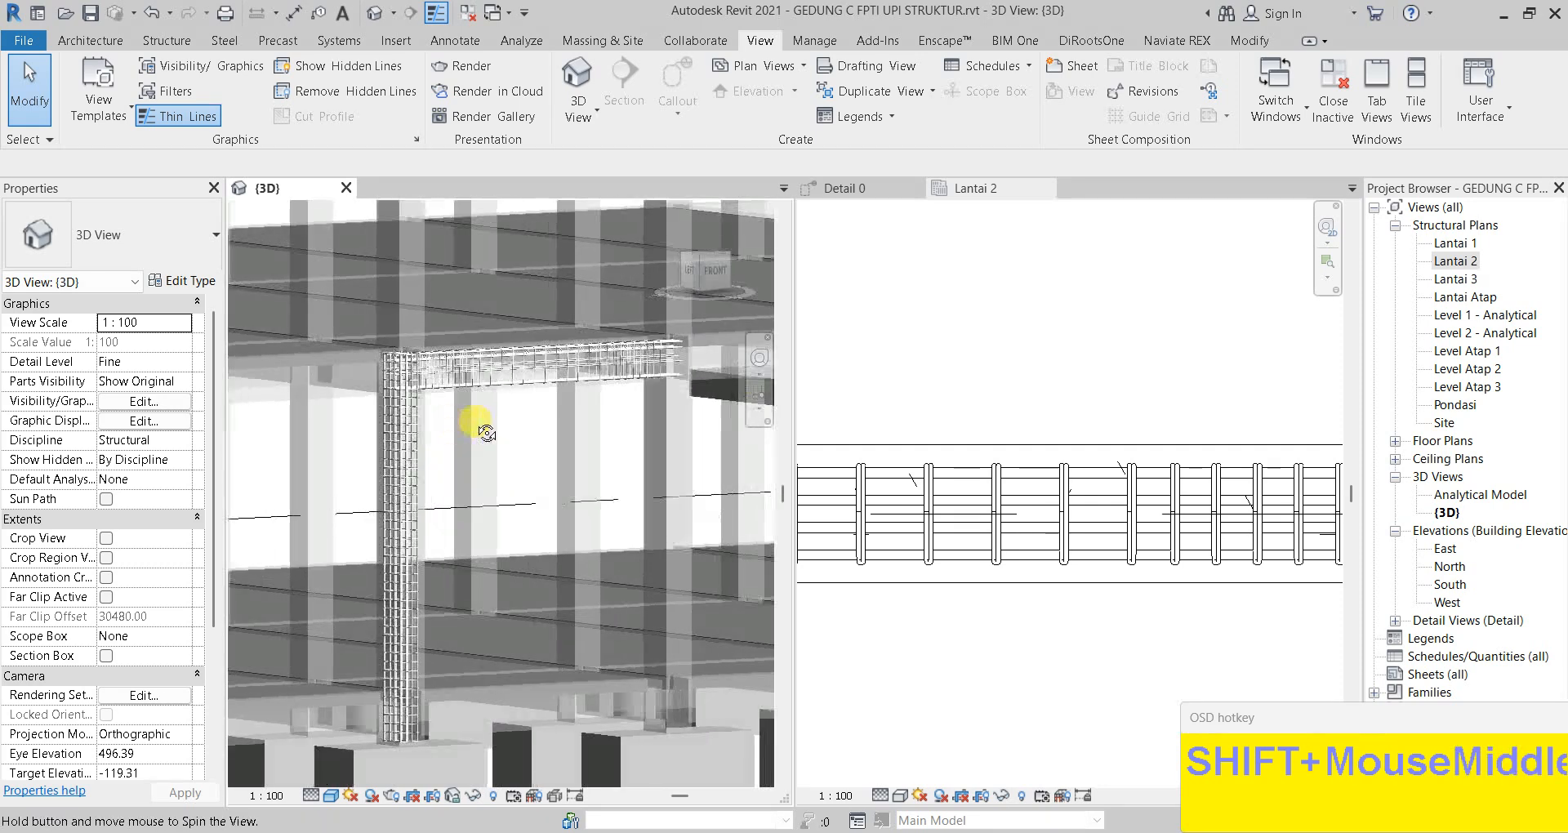